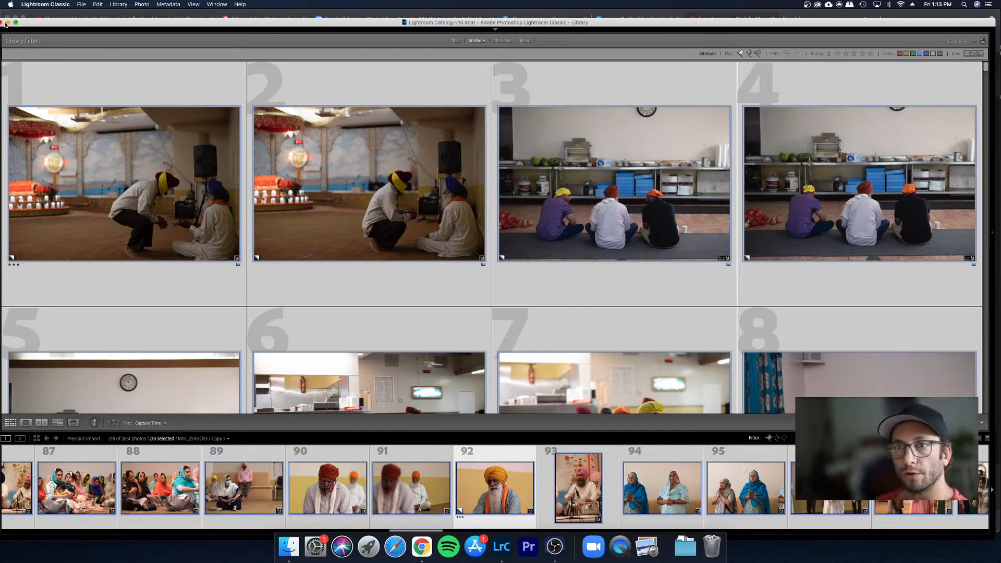
# Show the library full screen and make the first photo in the grid the active one
pyautogui.hotkey('shift', 'f')
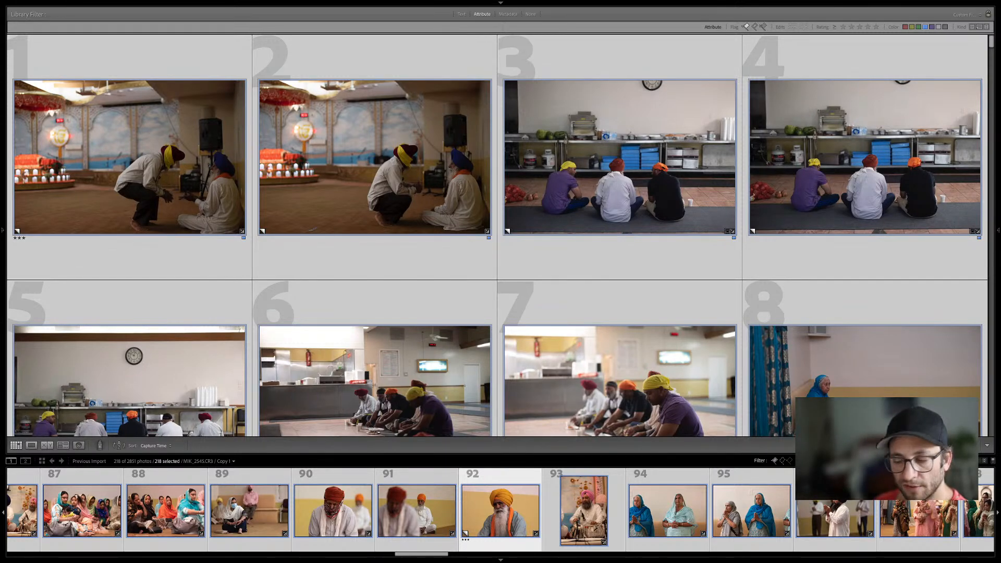
pyautogui.click(161, 119)
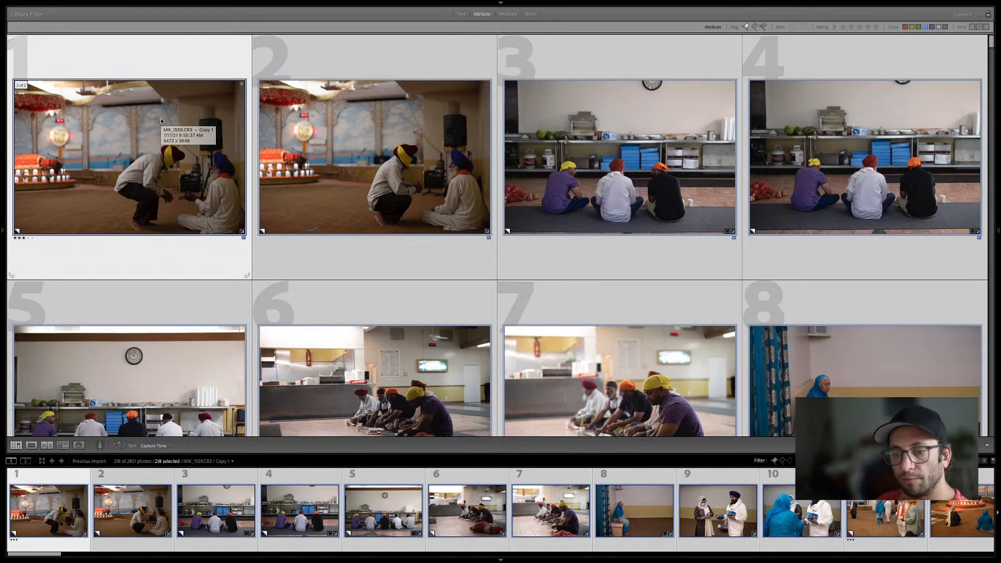
pyautogui.press('Right')
pyautogui.press('Right')
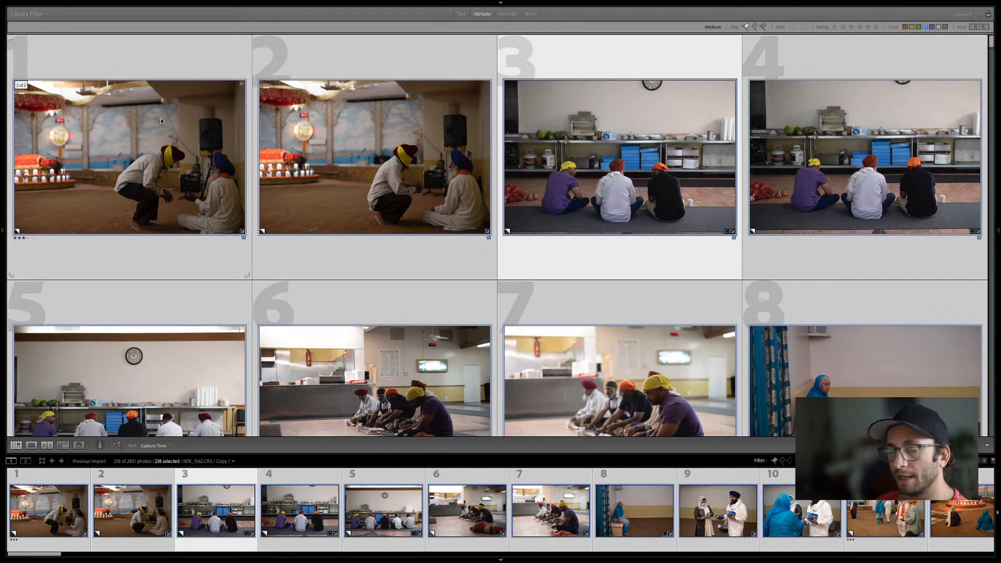
pyautogui.press('Right')
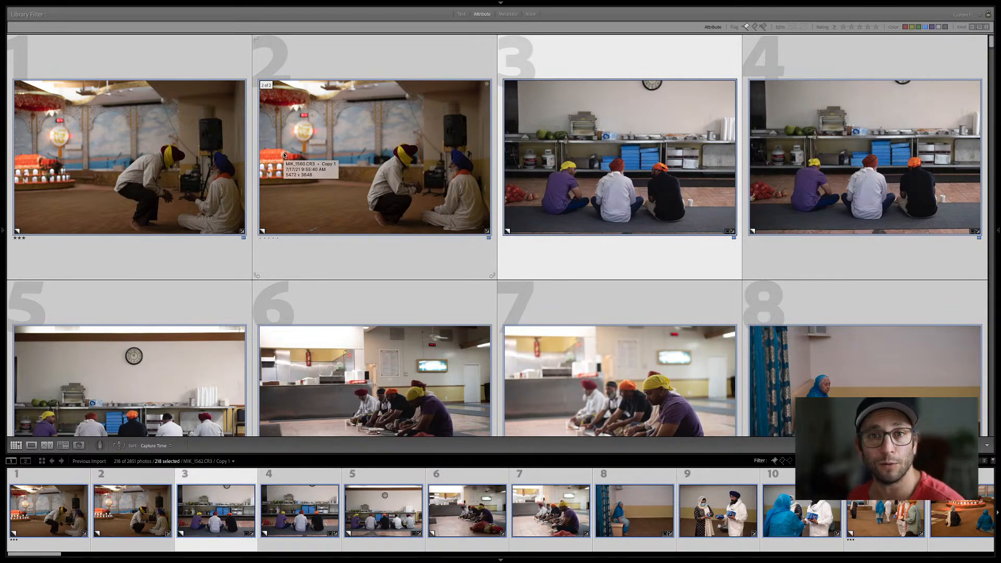
pyautogui.click(168, 92)
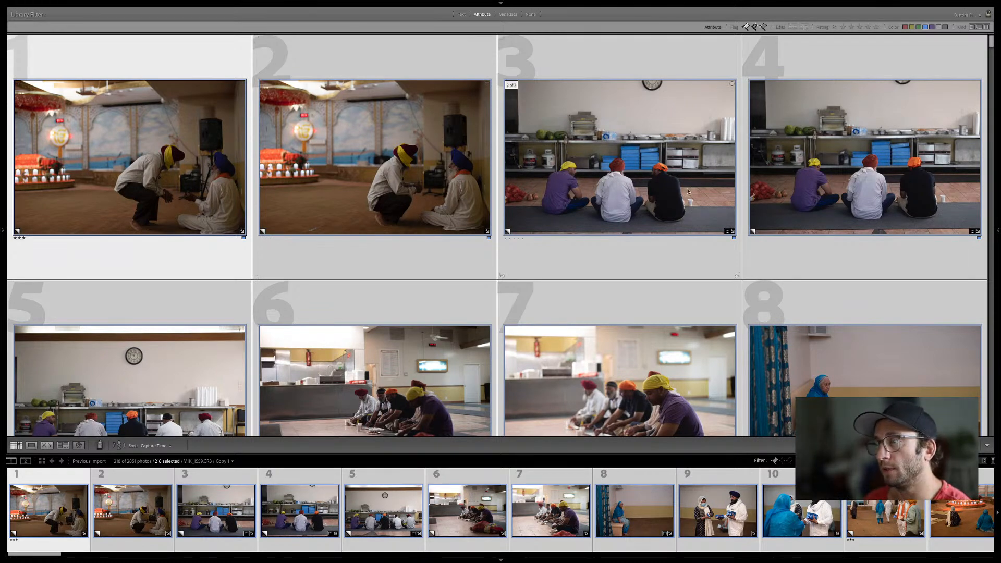
# Try widening the library's flag filter to include unflagged photos
pyautogui.click(754, 26)
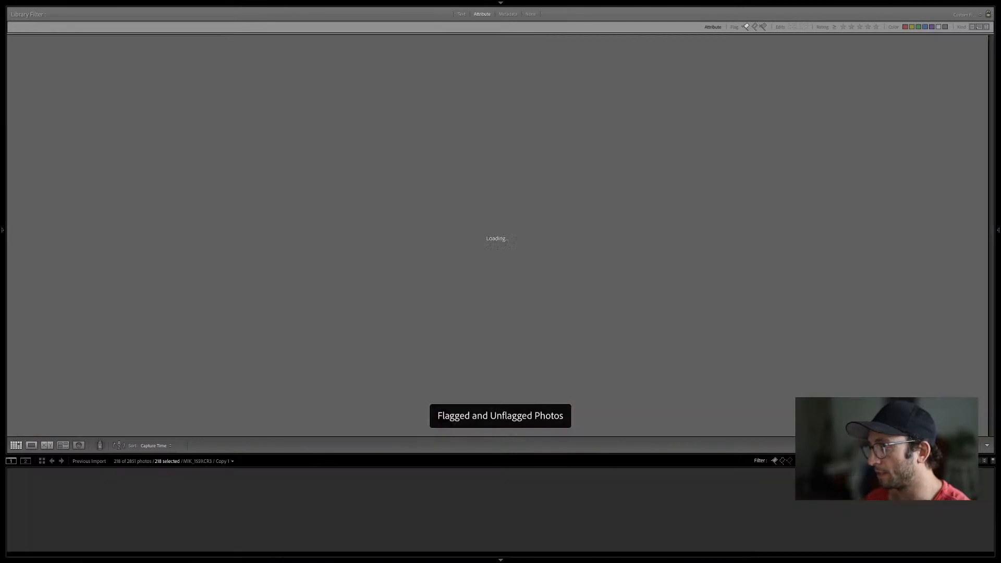
pyautogui.click(925, 27)
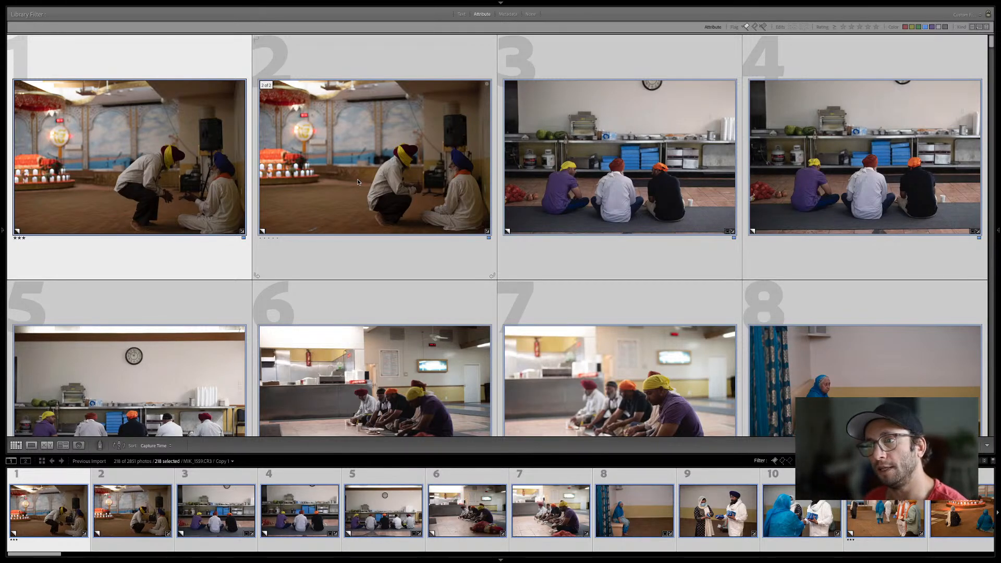
# Convert all selected photos to black and white, show the side panels, and make the first photo active
pyautogui.press('v')
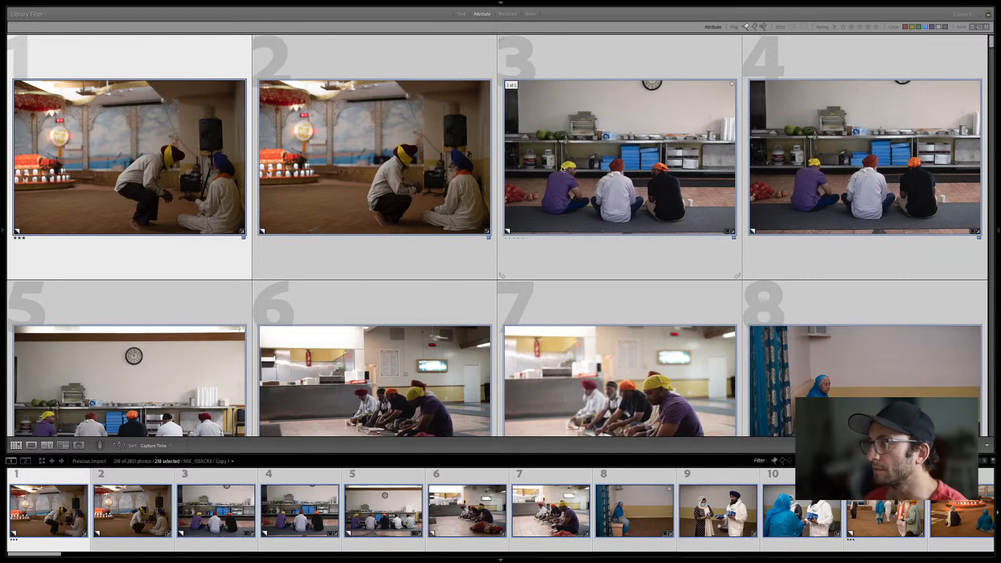
pyautogui.press('Tab')
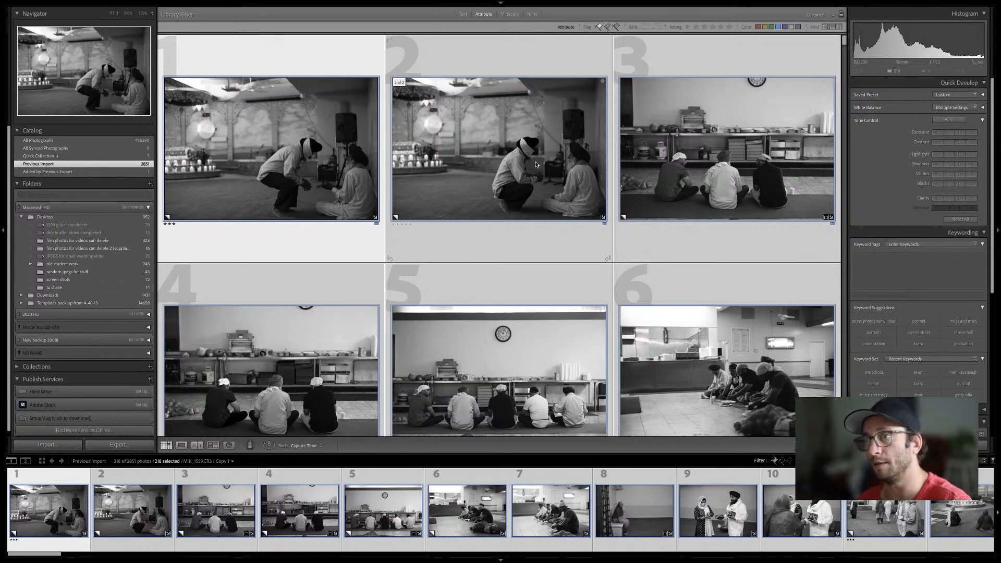
pyautogui.click(520, 152)
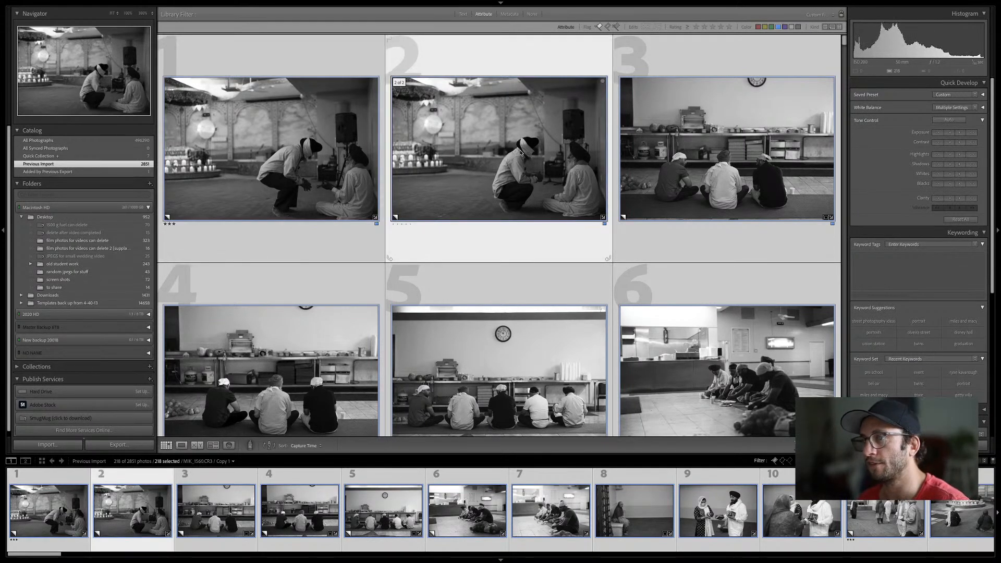
pyautogui.click(351, 150)
pyautogui.click(516, 152)
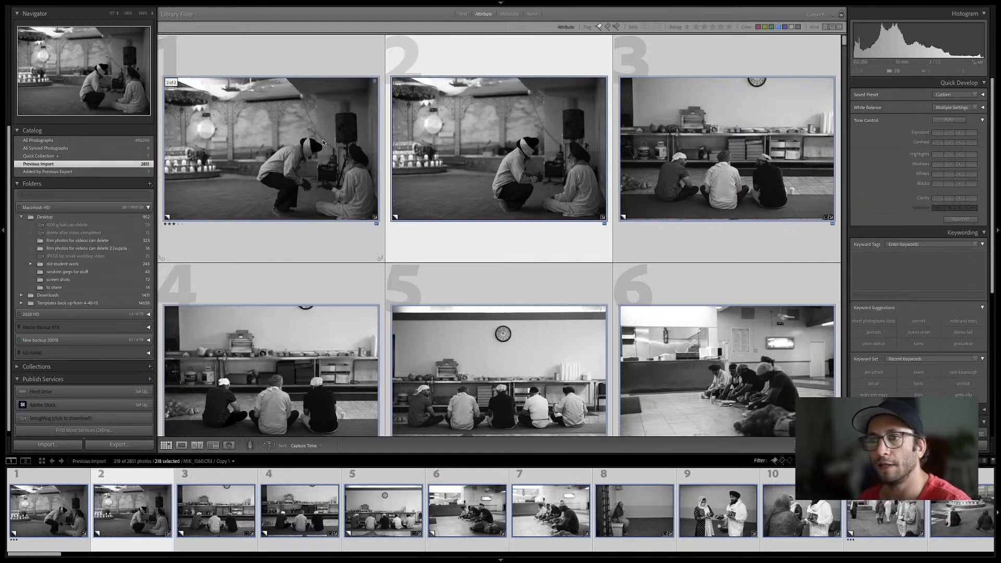
pyautogui.click(267, 141)
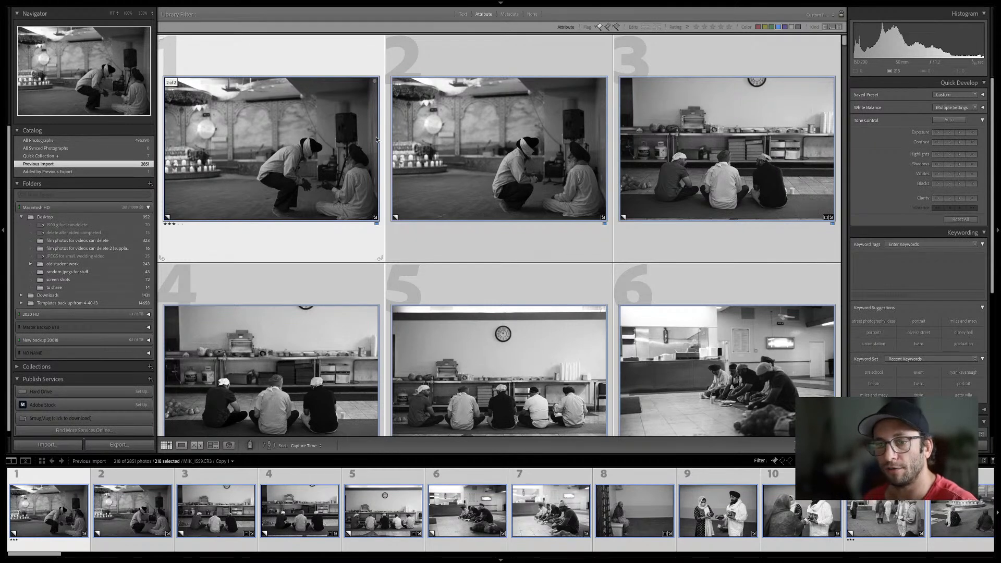
# Open the selected photos in Develop and set both Texture and Clarity to +5
pyautogui.press('d')
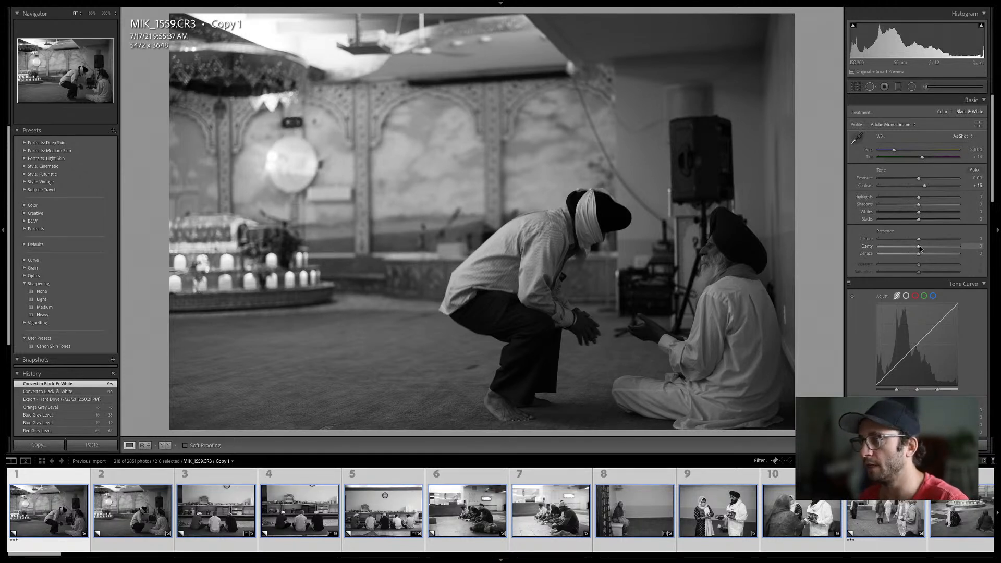
pyautogui.moveTo(920, 249); pyautogui.dragTo(921, 249)
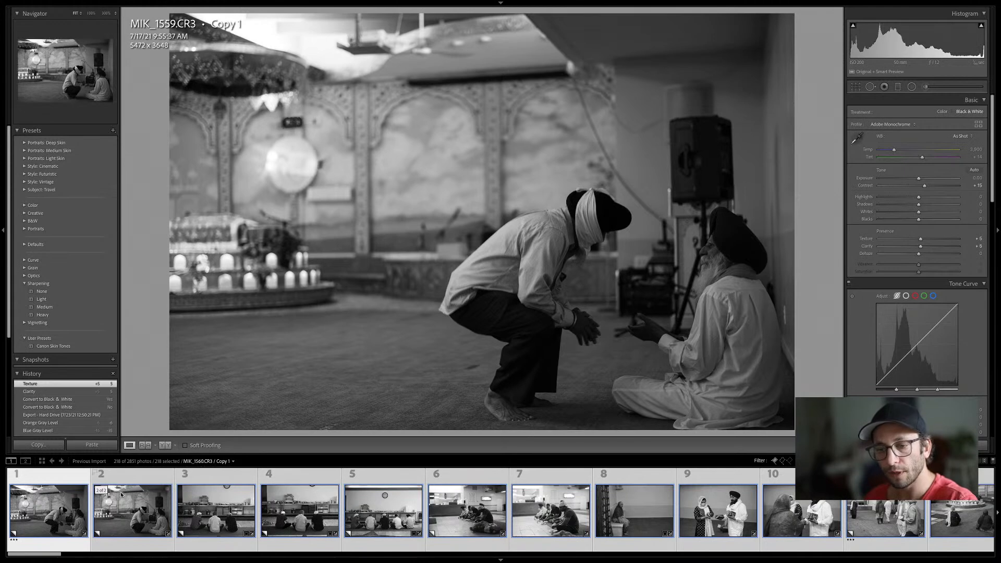
# Clear the current photo selection and select only the first two photos
pyautogui.hotkey('ctrl', 'd')
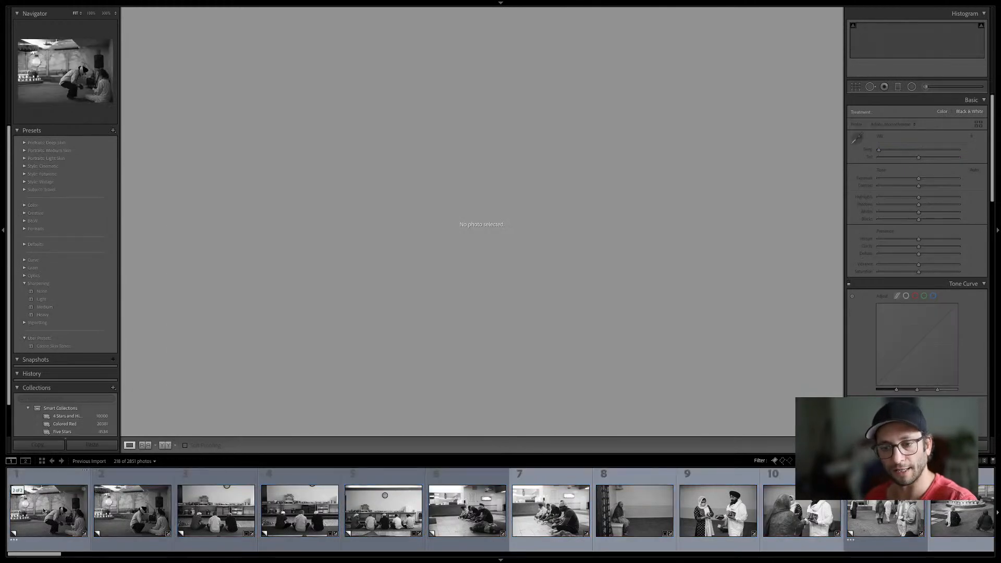
pyautogui.click(44, 512)
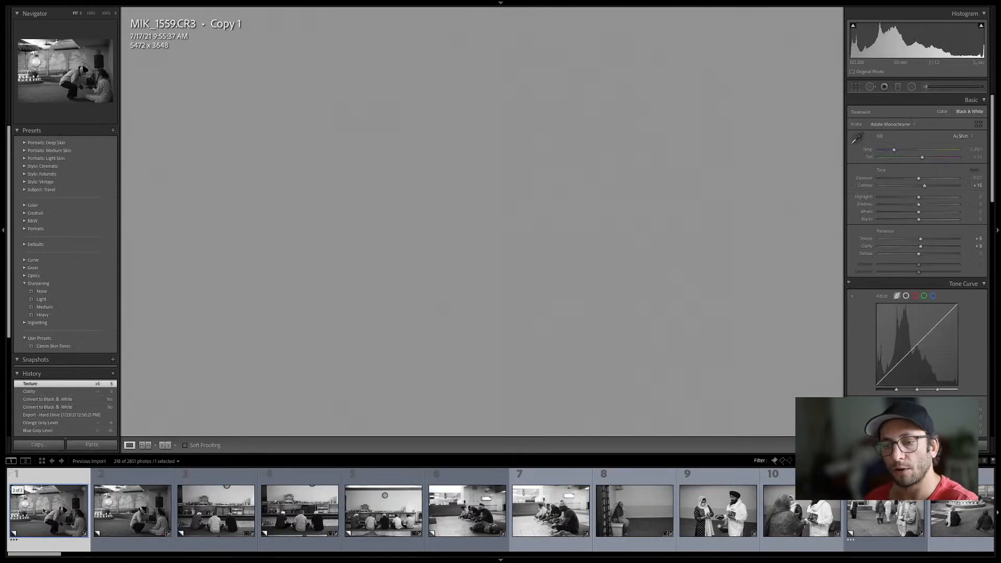
pyautogui.hotkey('shift', 'Right')
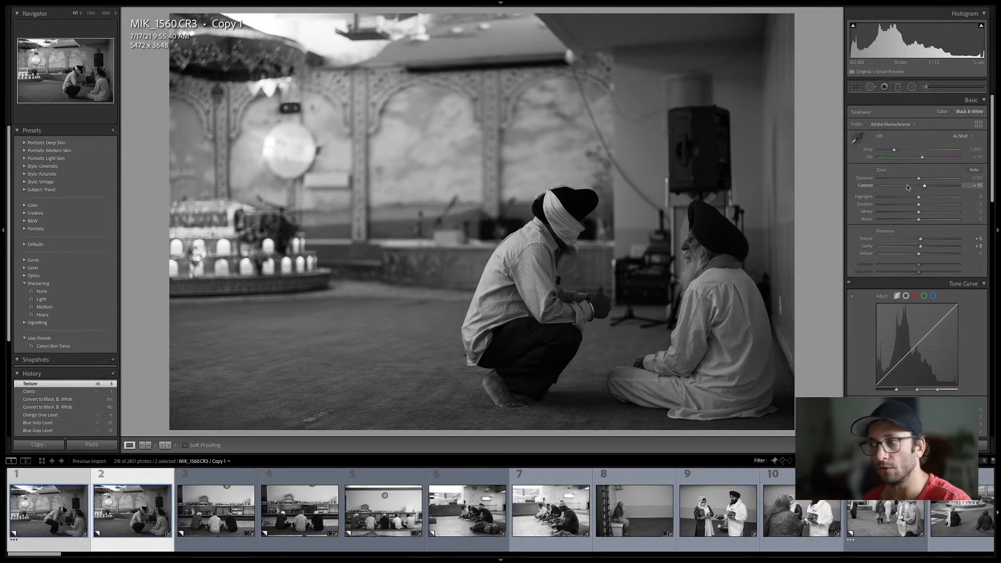
# Apply the Medium sharpening preset to the two selected photos
pyautogui.scroll(-1, 919, 185)
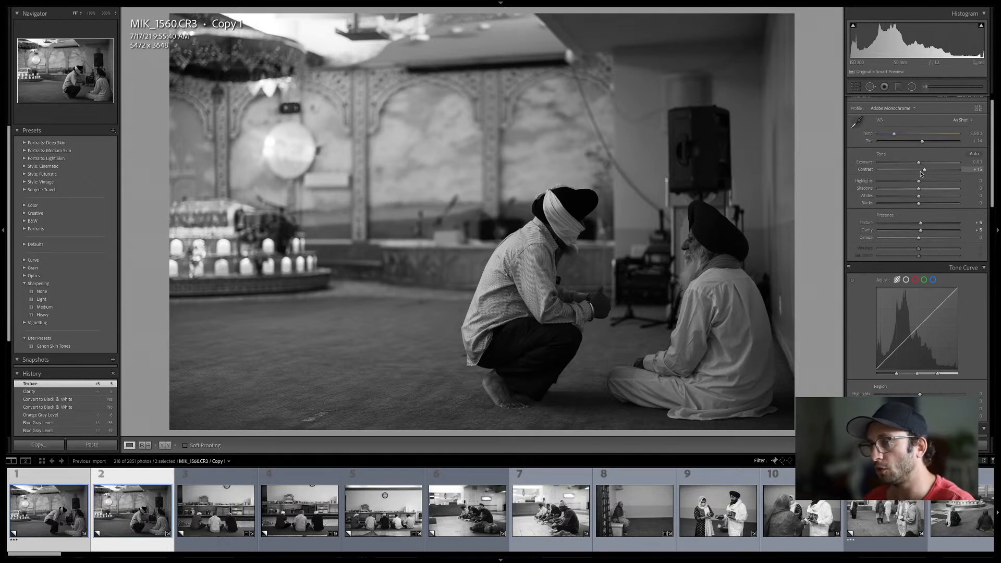
pyautogui.scroll(-1, 901, 202)
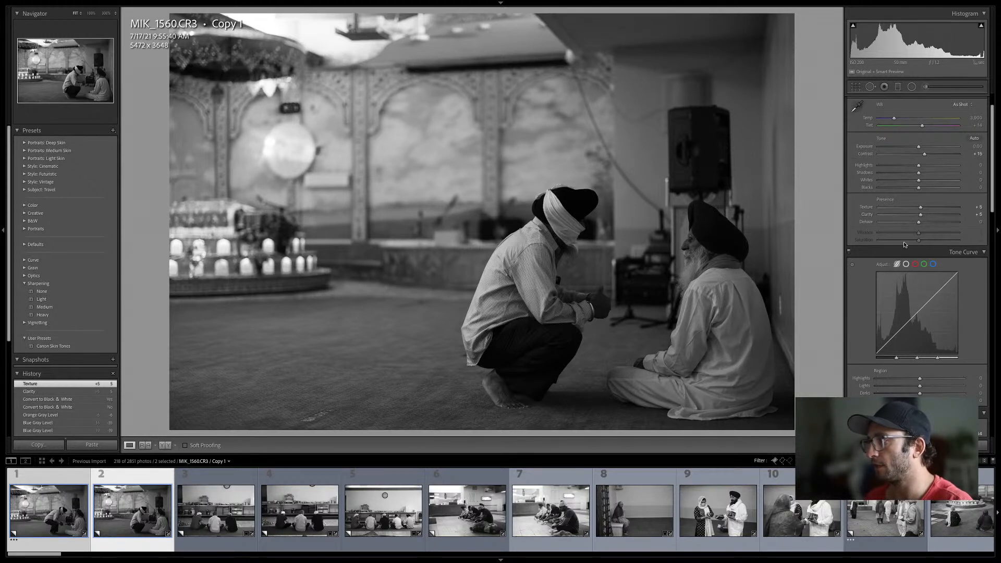
pyautogui.click(54, 309)
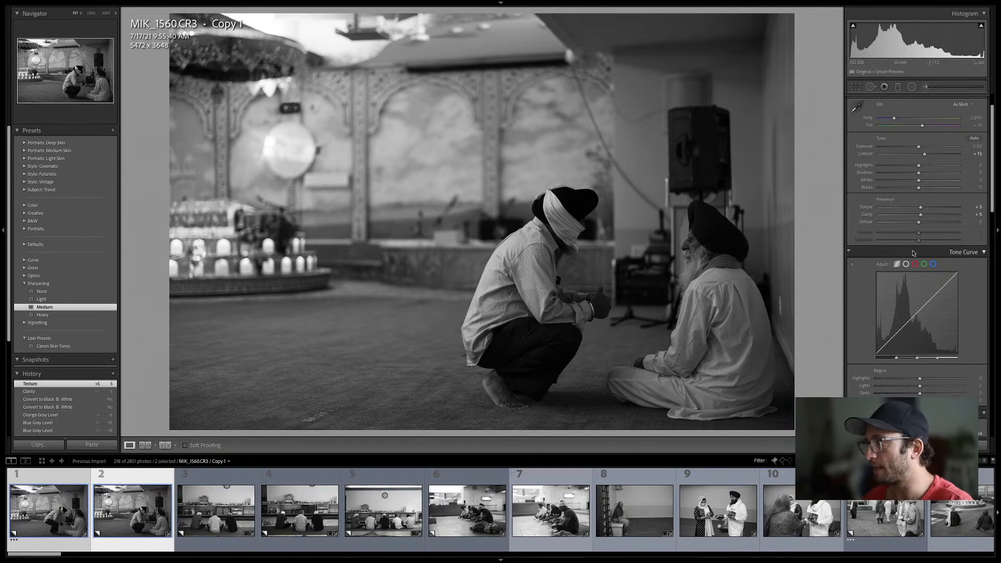
# Bring up the black and white mix settings and compare the photo before and after side by side
pyautogui.scroll(-3, 911, 230)
pyautogui.scroll(2, 916, 203)
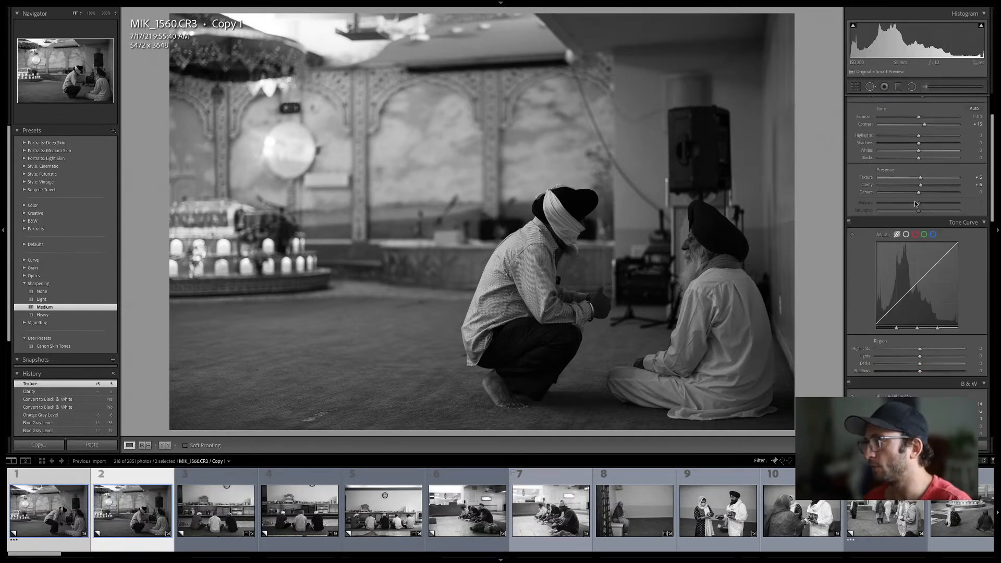
pyautogui.scroll(-6, 916, 209)
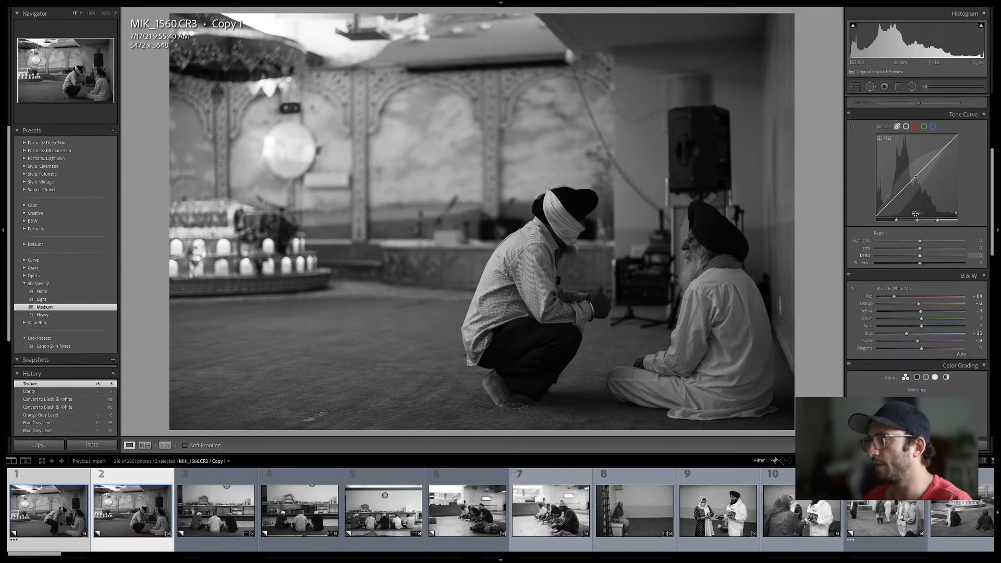
pyautogui.scroll(-4, 916, 217)
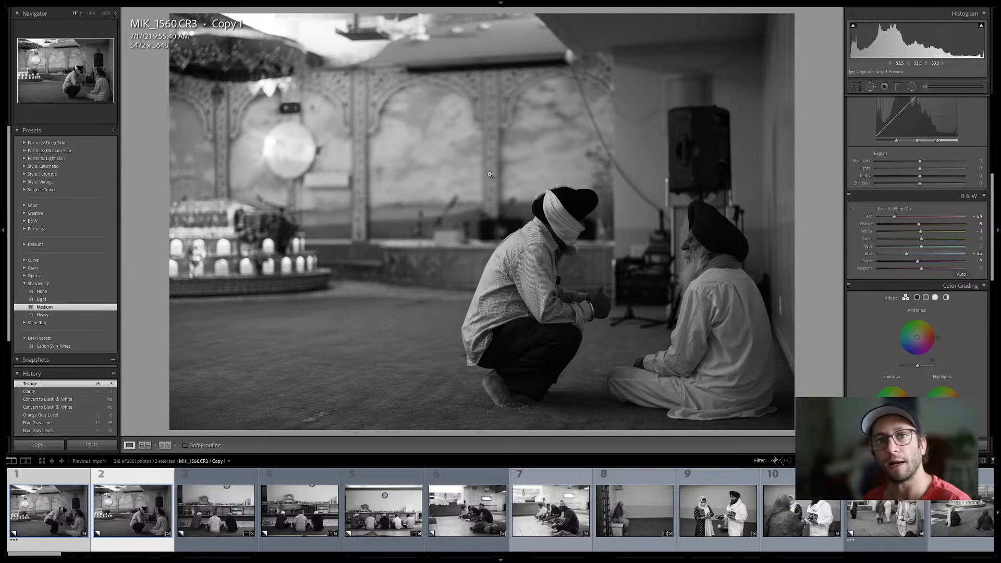
pyautogui.press('y')
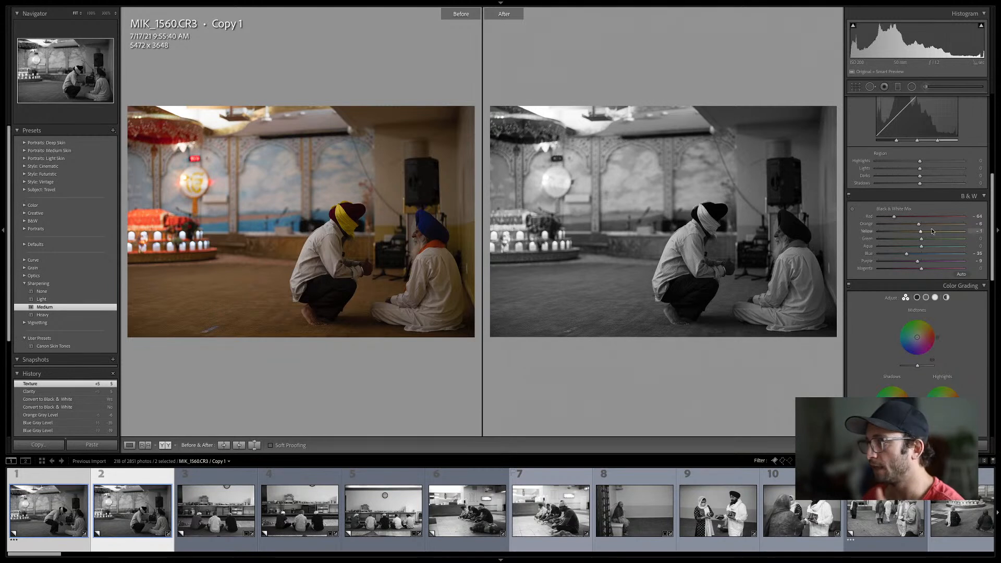
# Test different Blue levels in the black and white mix, settle on +45, and inspect the seated man's turban up close
pyautogui.moveTo(905, 256); pyautogui.dragTo(980, 265)
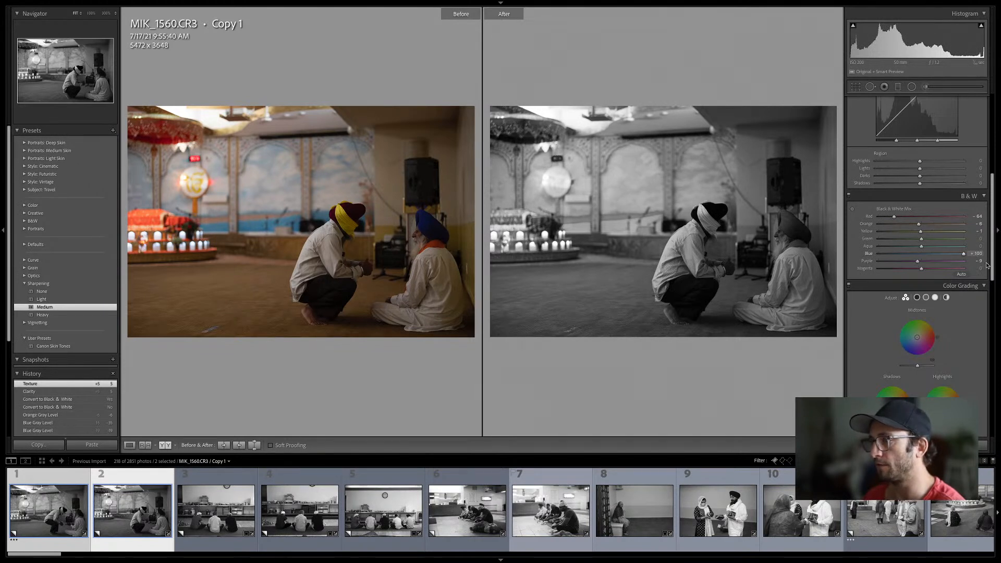
pyautogui.moveTo(926, 260); pyautogui.dragTo(902, 264)
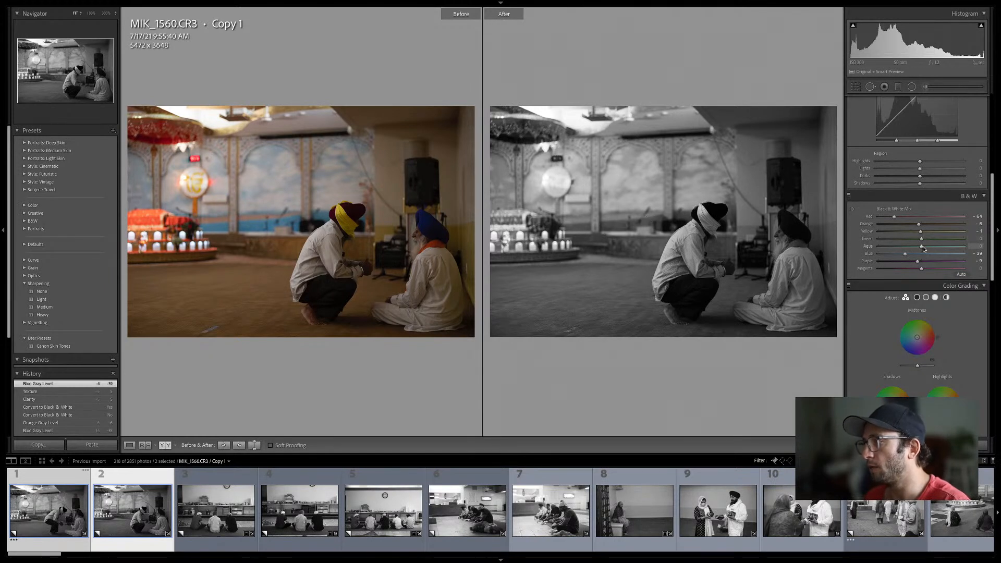
pyautogui.moveTo(905, 256); pyautogui.dragTo(889, 256)
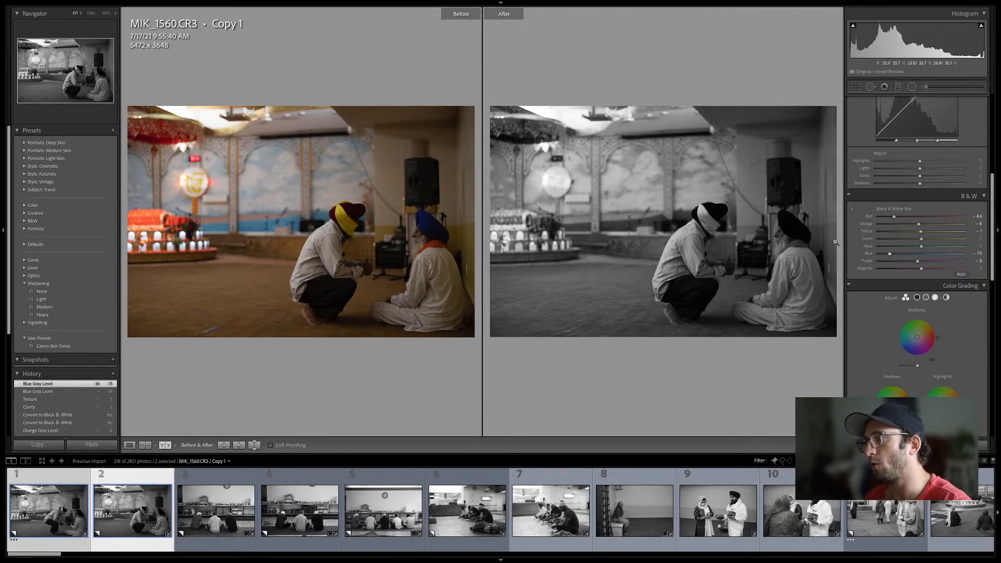
pyautogui.moveTo(928, 256); pyautogui.dragTo(946, 258)
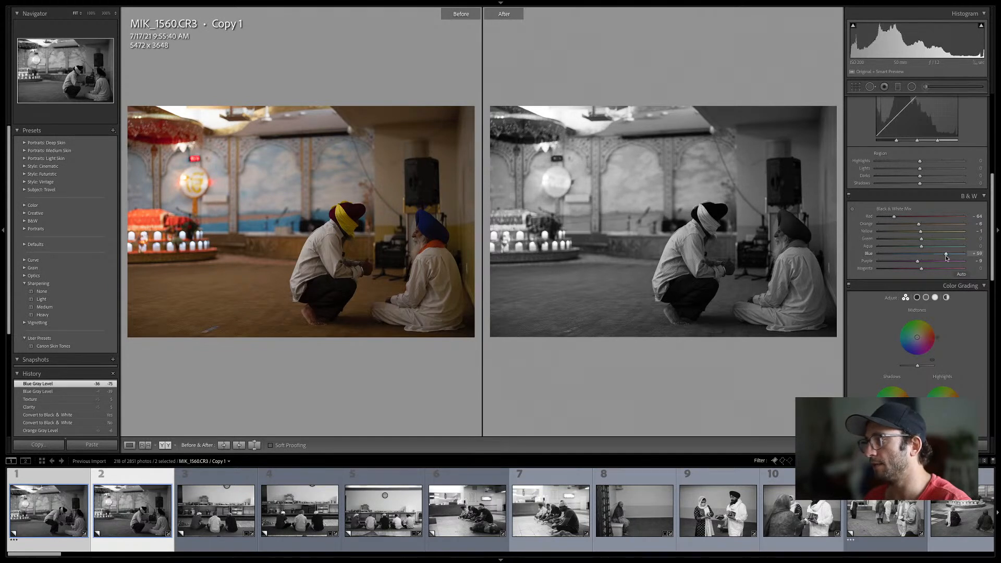
pyautogui.moveTo(946, 255); pyautogui.dragTo(938, 255)
pyautogui.moveTo(787, 233); pyautogui.dragTo(689, 237)
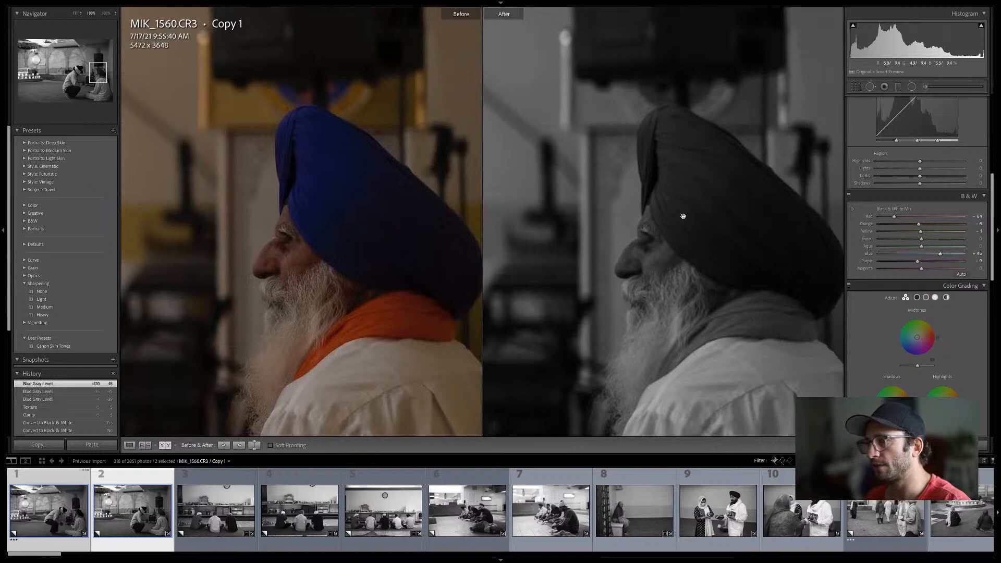
pyautogui.click(683, 216)
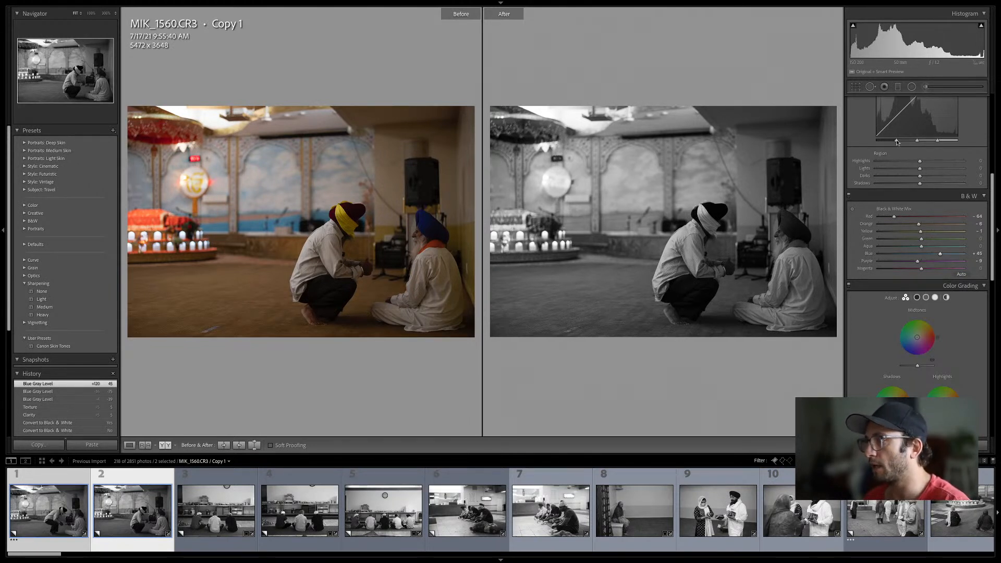
# Paint an adjustment brush stroke with the Contrast effect at 25 over the floor on the photo's left side
pyautogui.click(925, 87)
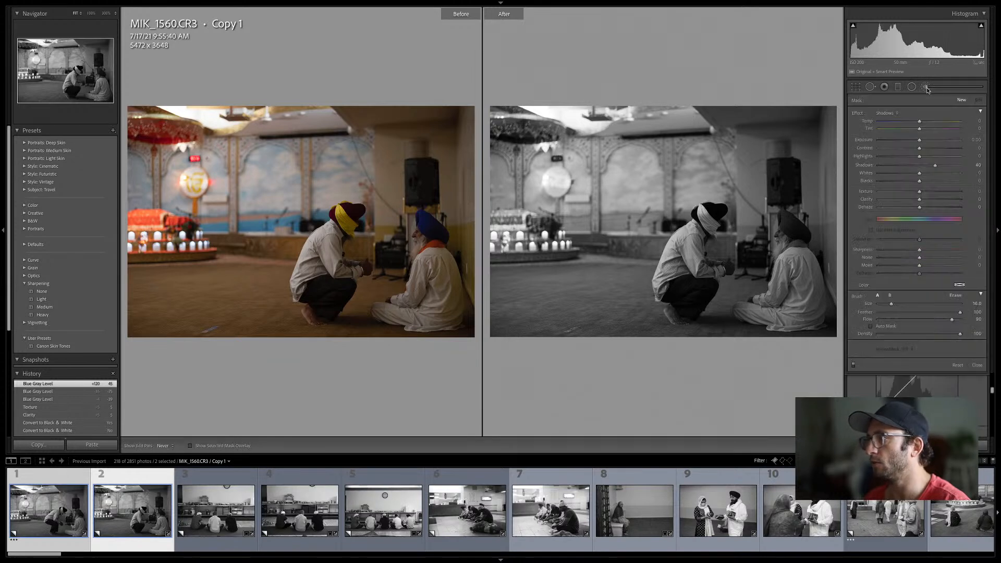
pyautogui.click(884, 114)
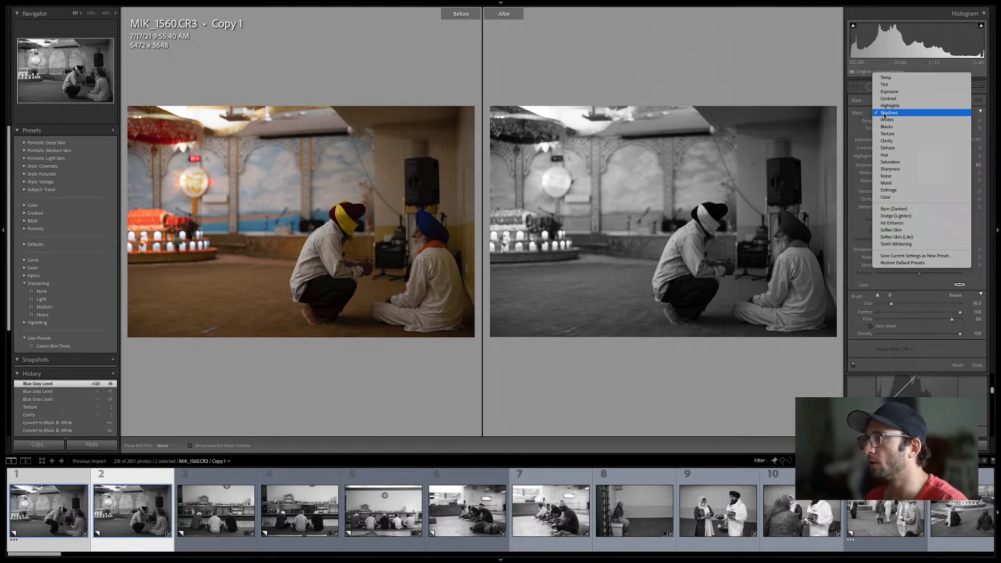
pyautogui.click(882, 99)
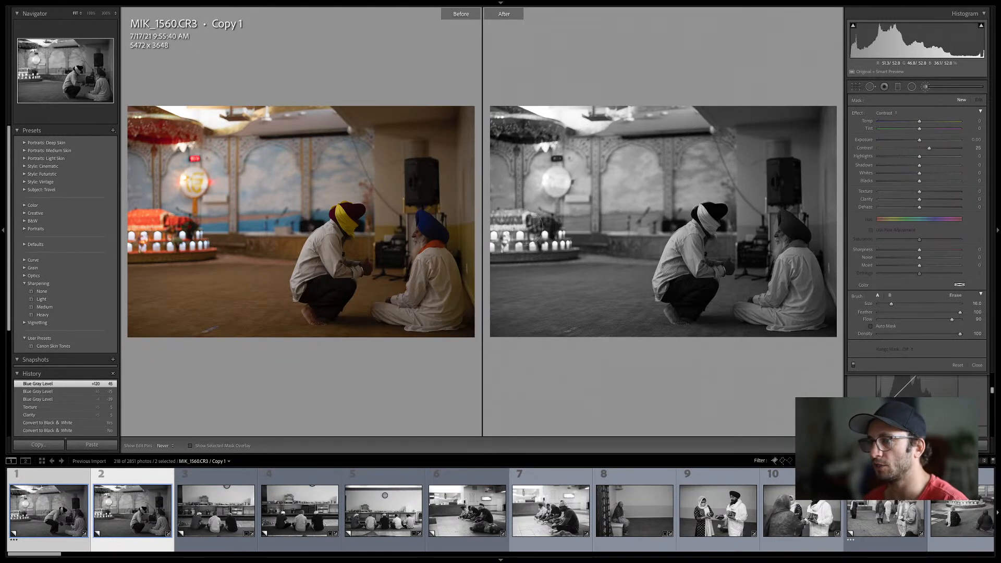
pyautogui.moveTo(481, 285); pyautogui.dragTo(505, 329)
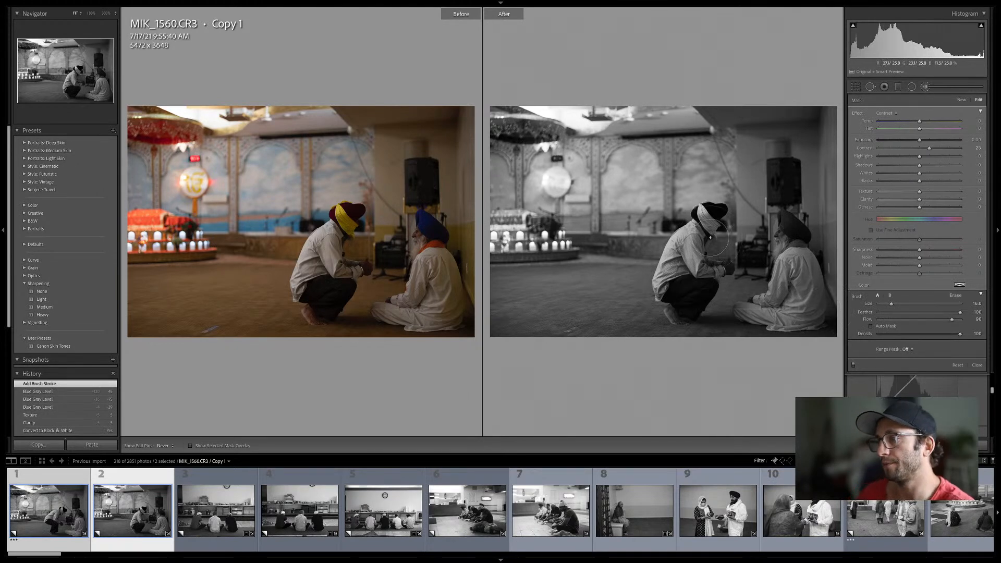
# Examine the crouching man's turban up close in the before and after comparison
pyautogui.press('z')
pyautogui.moveTo(400, 150); pyautogui.dragTo(782, 215)
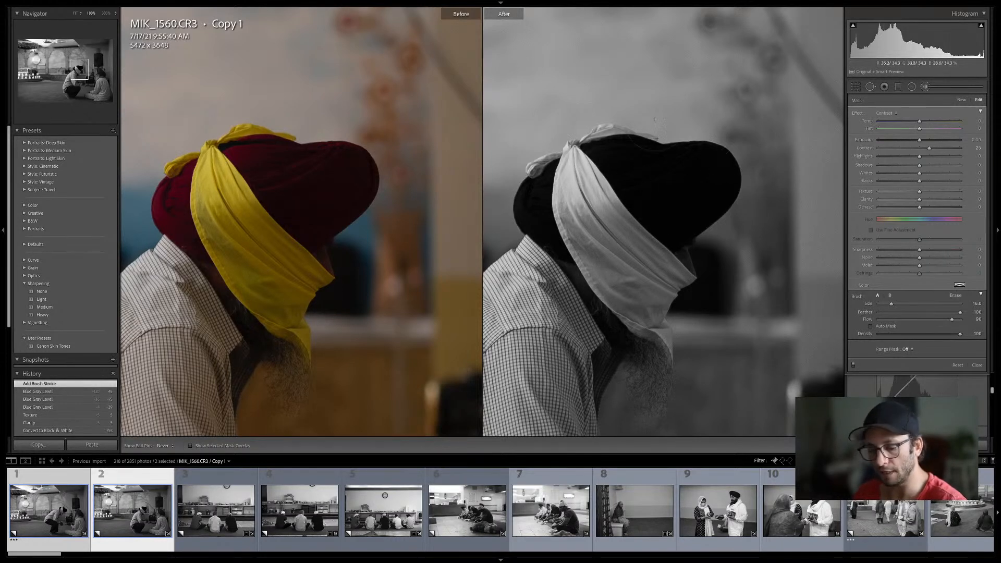
# Open photo MIK_1562 for developing, bring up its black and white mix, and check it against the mix of MIK_1563
pyautogui.press('z')
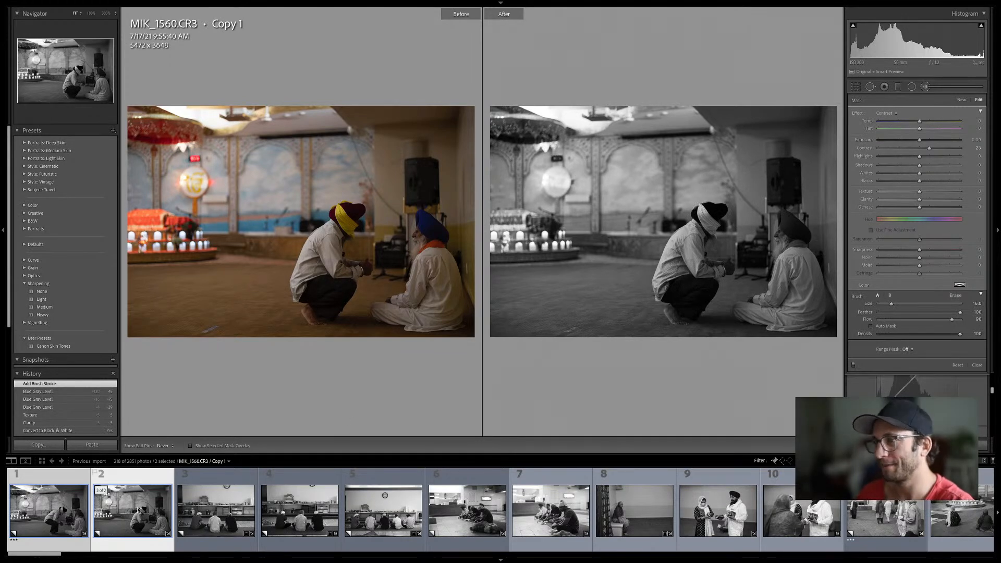
pyautogui.click(206, 513)
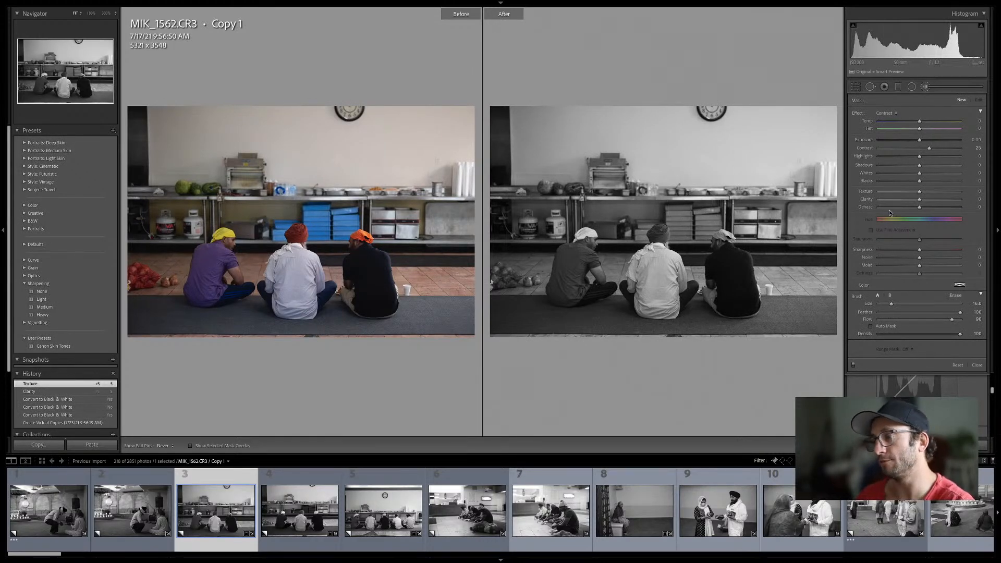
pyautogui.press('g')
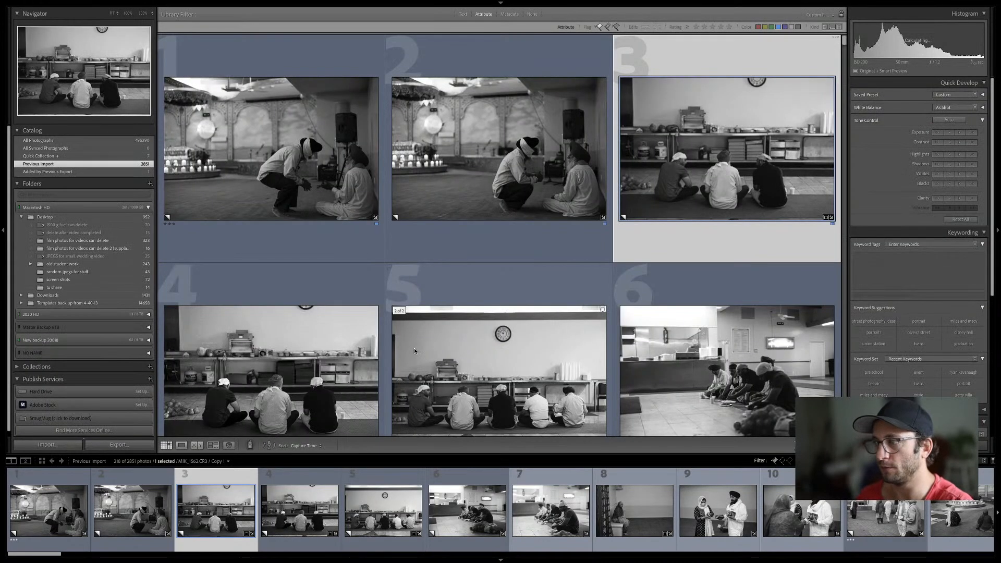
pyautogui.press('e')
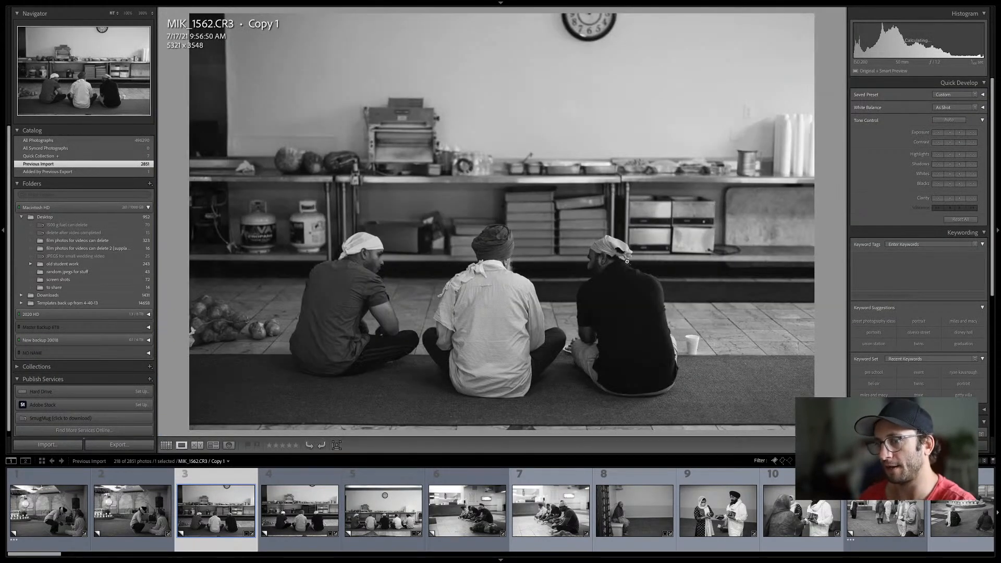
pyautogui.press('d')
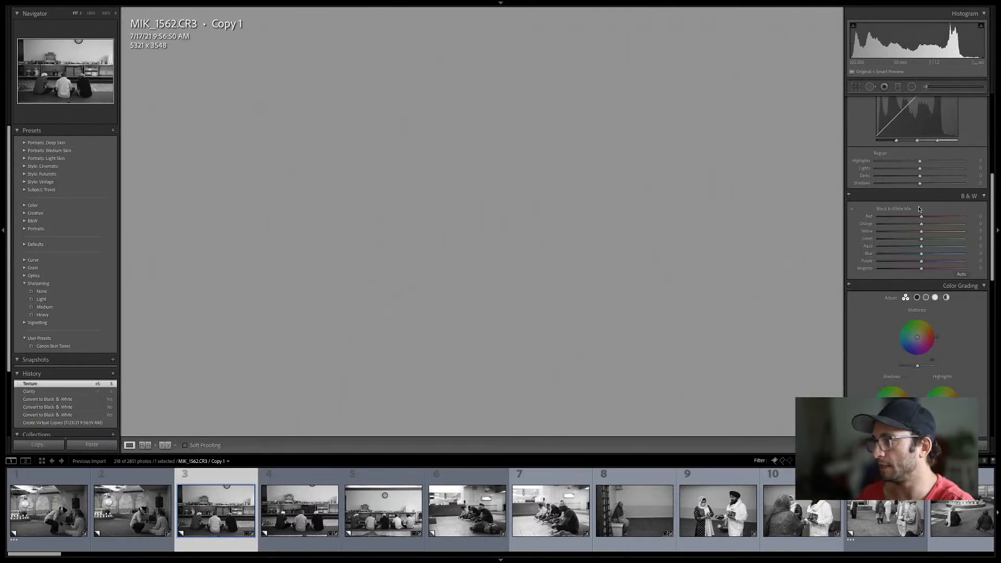
pyautogui.scroll(3, 923, 219)
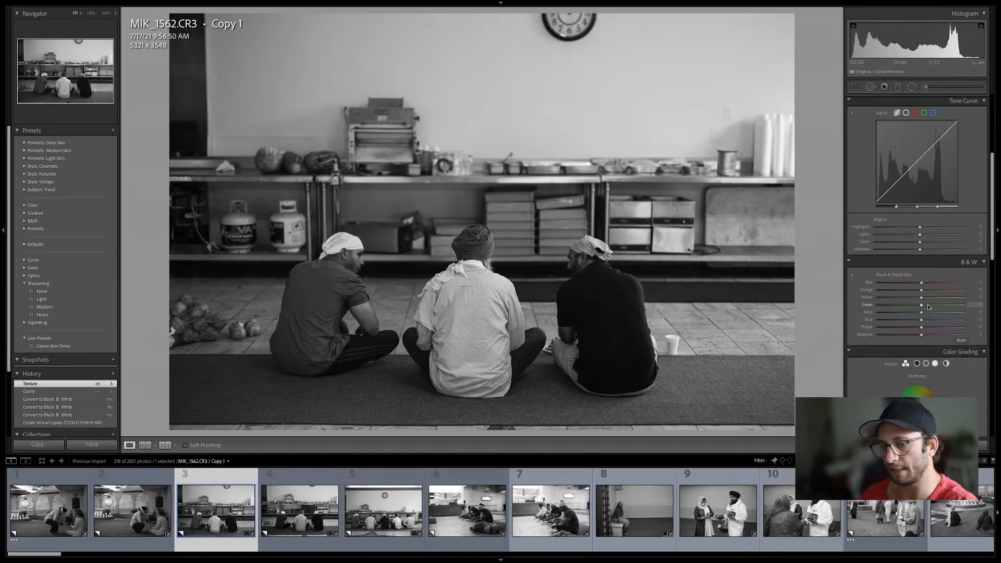
pyautogui.press('Right')
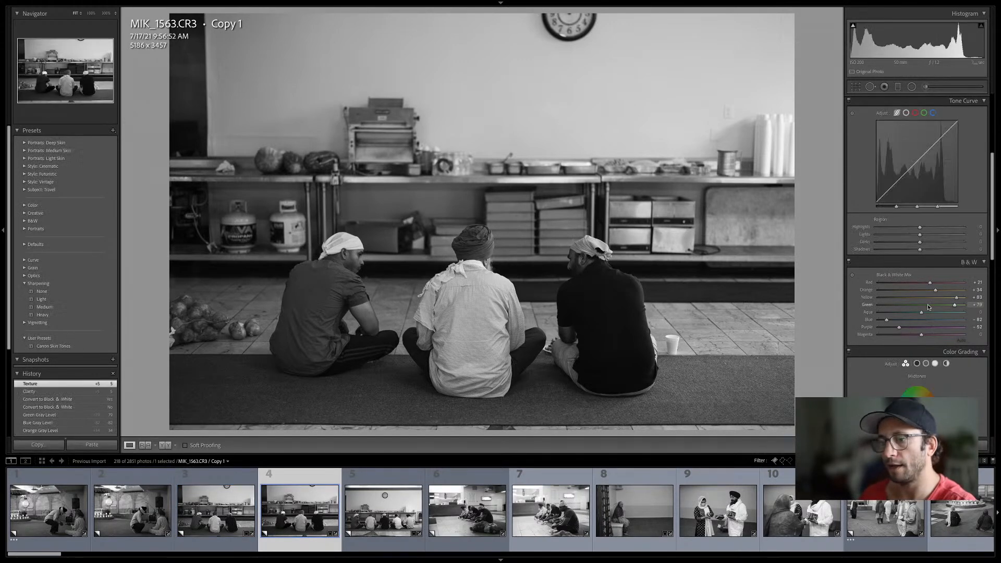
pyautogui.press('Left')
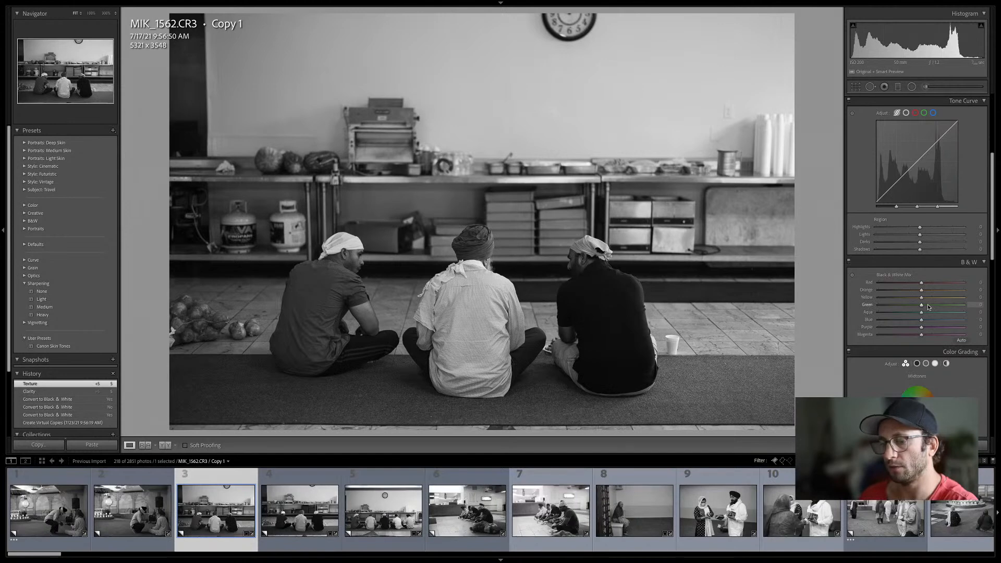
# Compare MIK_1562 and MIK_1563 side by side, inspecting the wall above the kitchen counter up close
pyautogui.press('c')
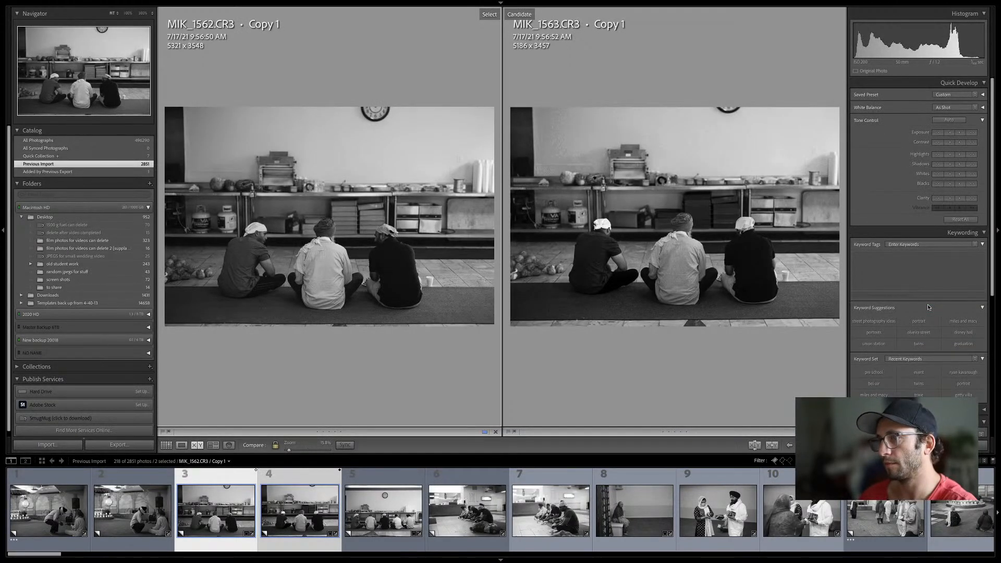
pyautogui.click(682, 159)
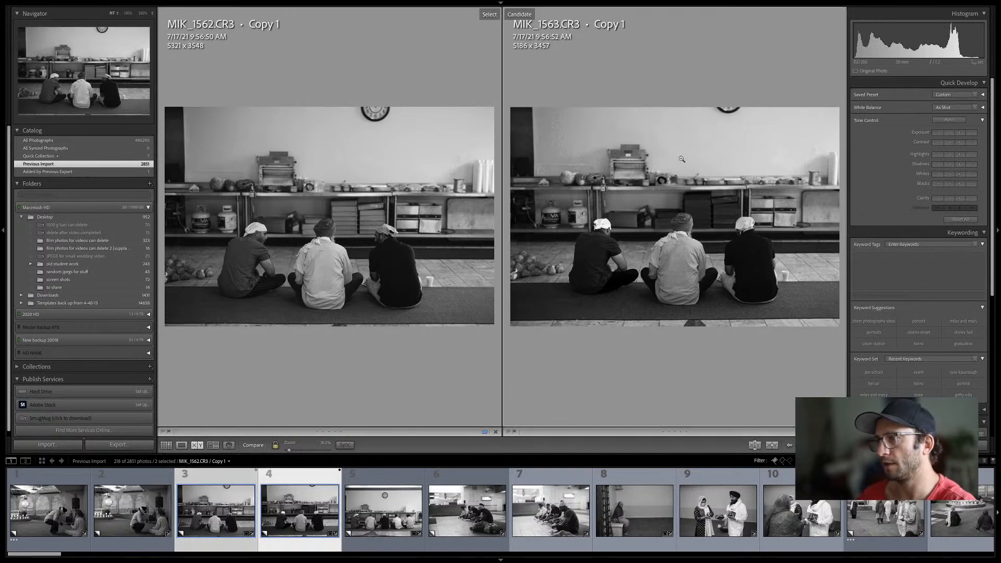
pyautogui.click(682, 159)
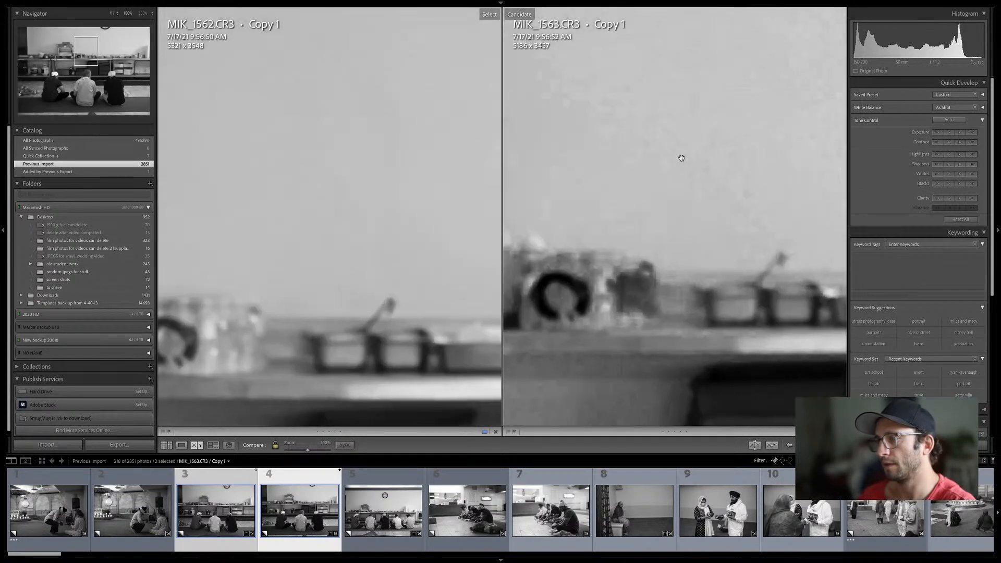
pyautogui.click(639, 107)
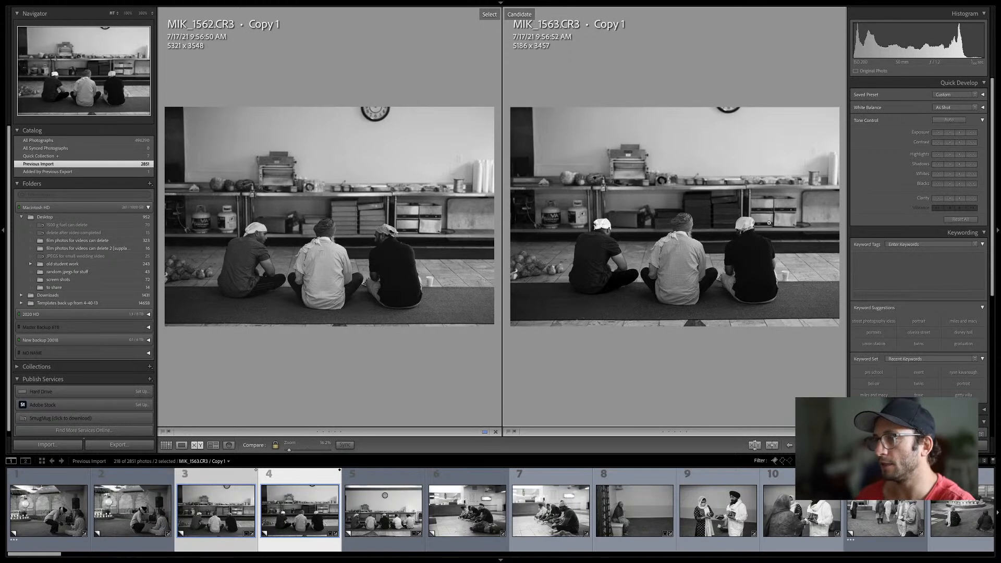
pyautogui.click(684, 141)
pyautogui.click(719, 168)
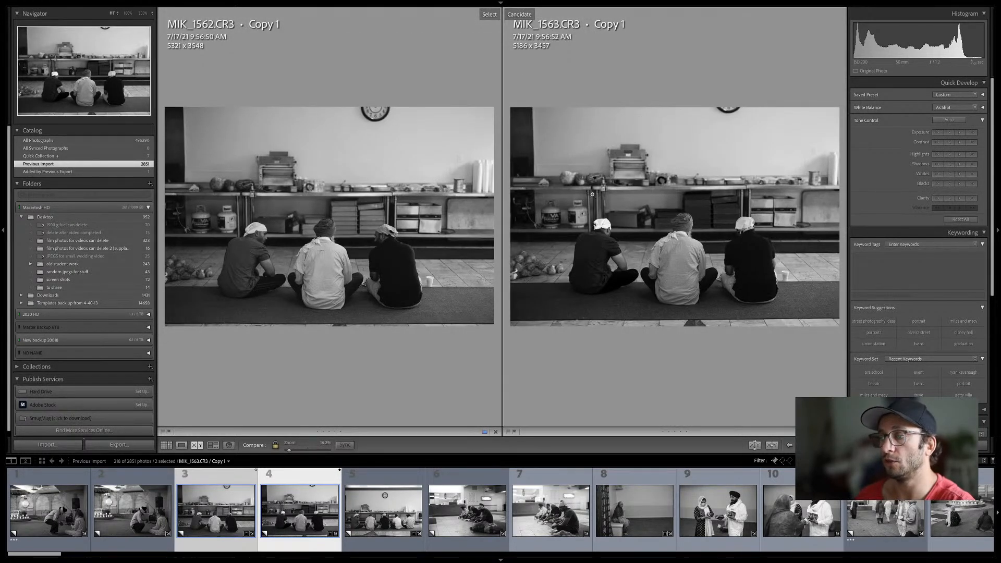
pyautogui.scroll(-1, 934, 292)
# Copy the develop settings of MIK_1563, including the black and white mix, and paste them onto MIK_1562
pyautogui.press('d')
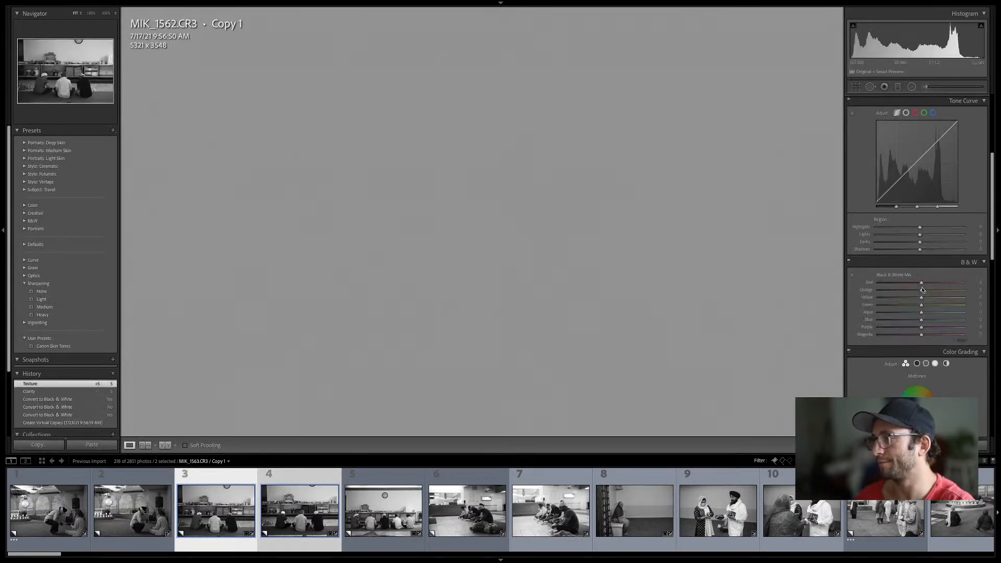
pyautogui.click(300, 515)
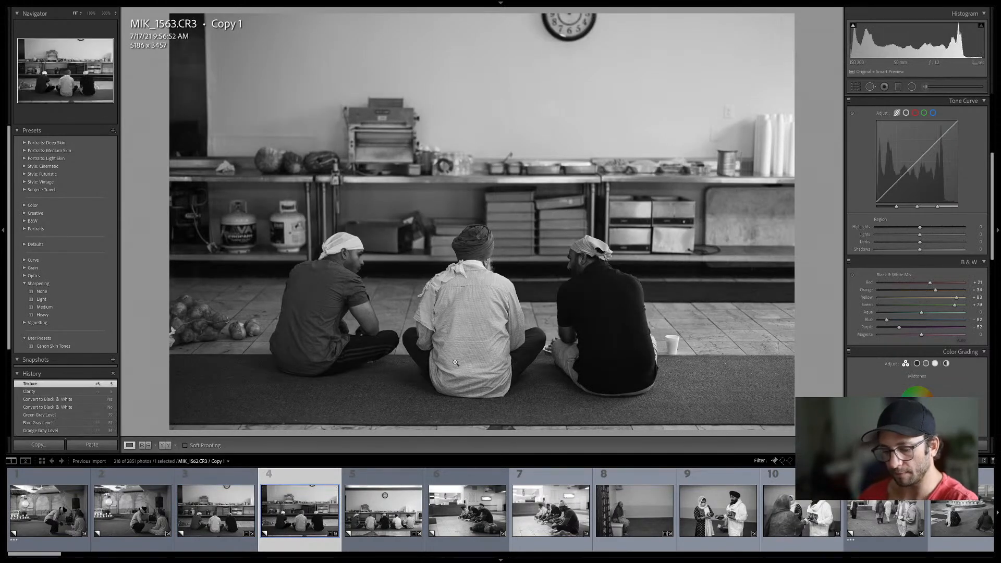
pyautogui.press('super+shift+c')
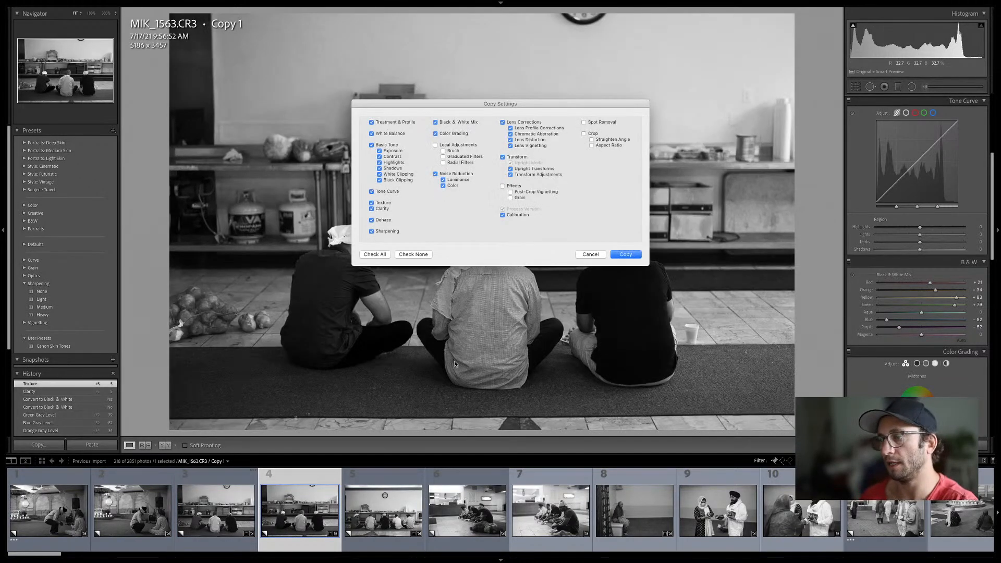
pyautogui.press('Return')
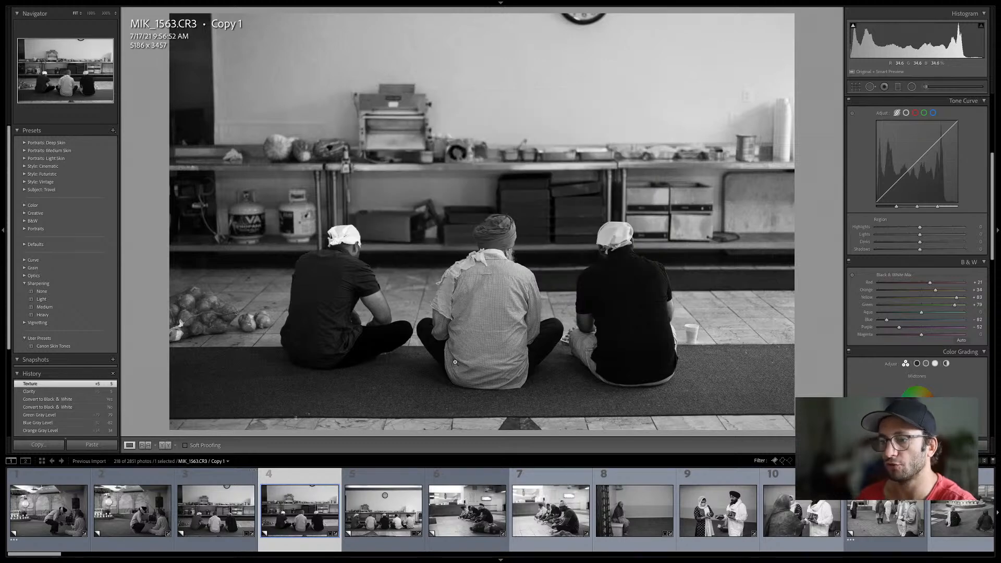
pyautogui.press('Left')
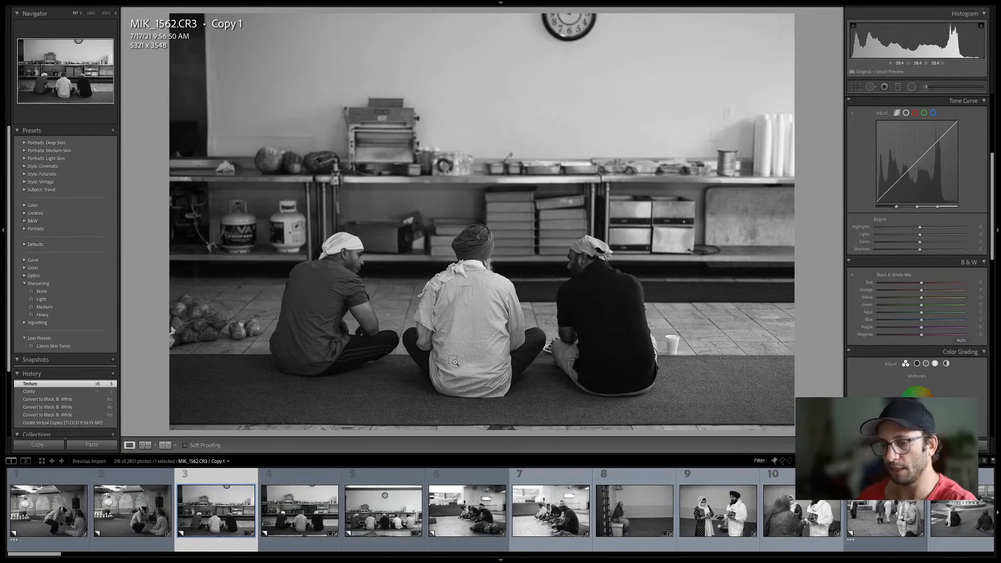
pyautogui.hotkey('ctrl', 'shift', 'v')
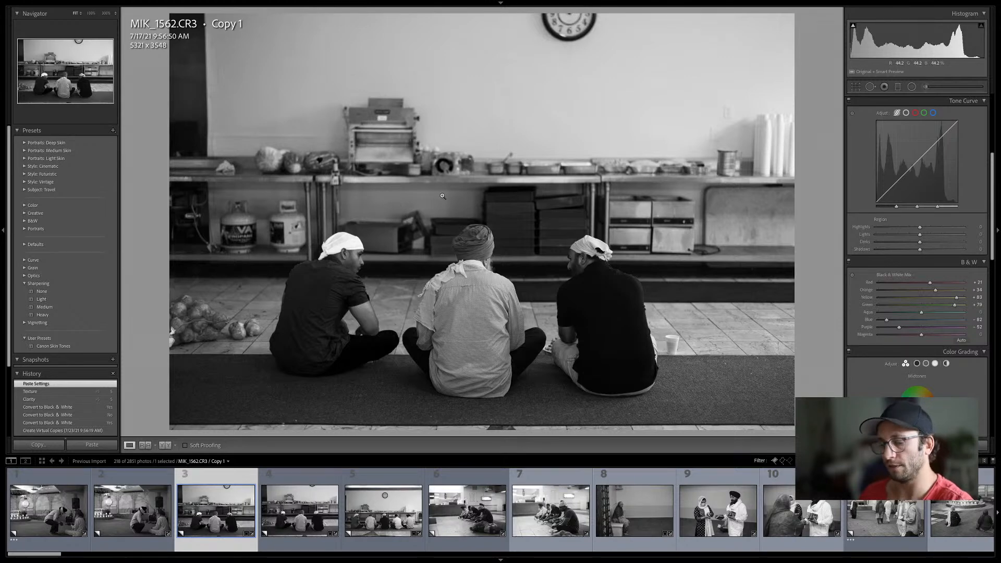
# Compare MIK_1562 and MIK_1569 before and after side by side, and continue through MIK_1573 to MIK_1576
pyautogui.press('y')
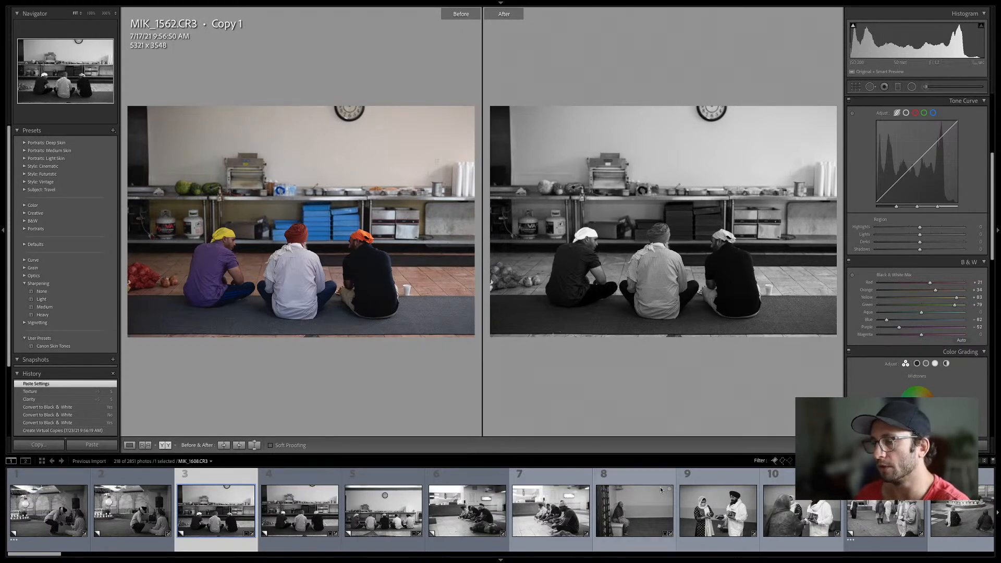
pyautogui.click(375, 513)
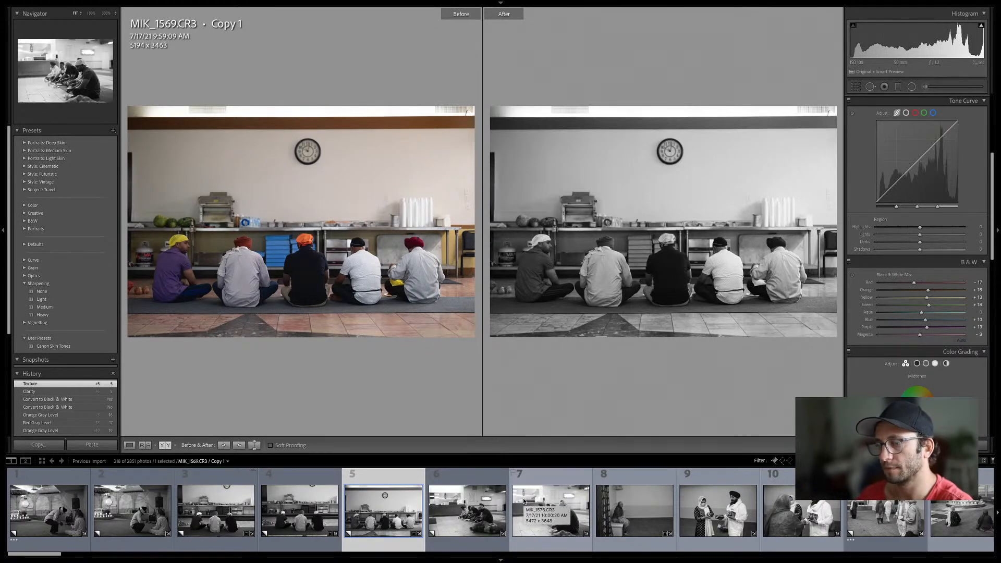
pyautogui.press('y')
pyautogui.press('Right')
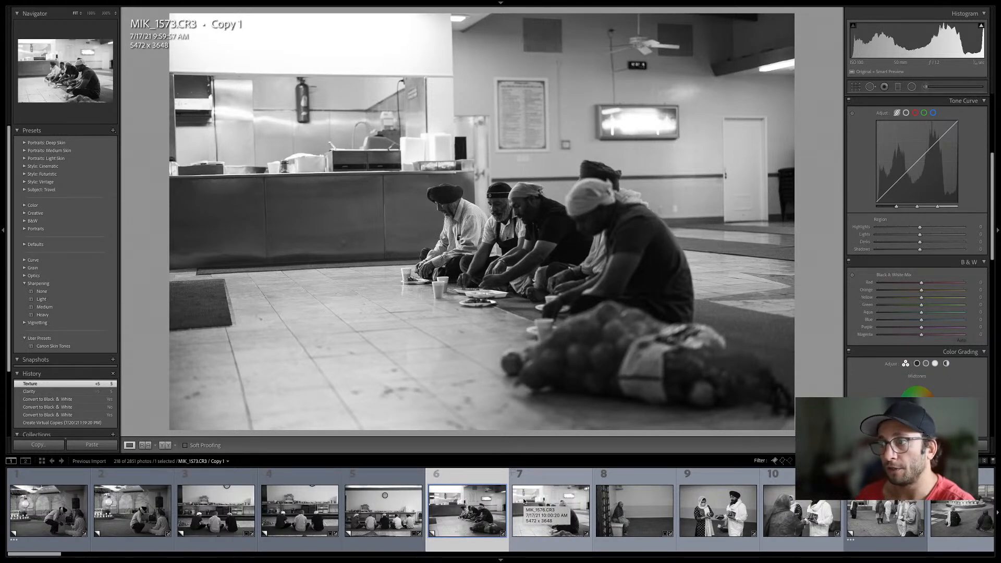
pyautogui.click(524, 501)
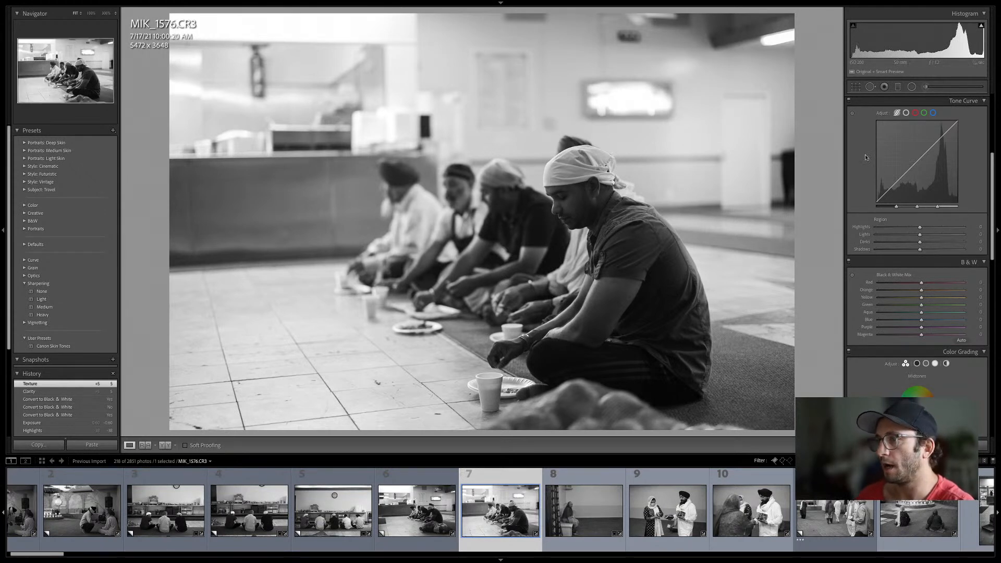
# Check MIK_1576 for highlight clipping, turn the clipping overlay off again, and bring up the black and white mix
pyautogui.click(983, 26)
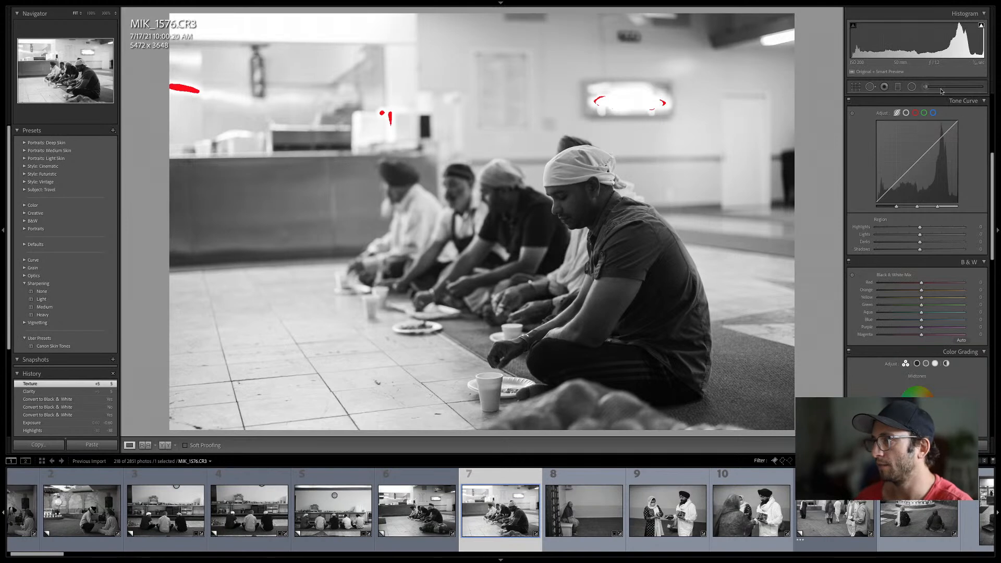
pyautogui.scroll(2, 940, 169)
pyautogui.click(981, 25)
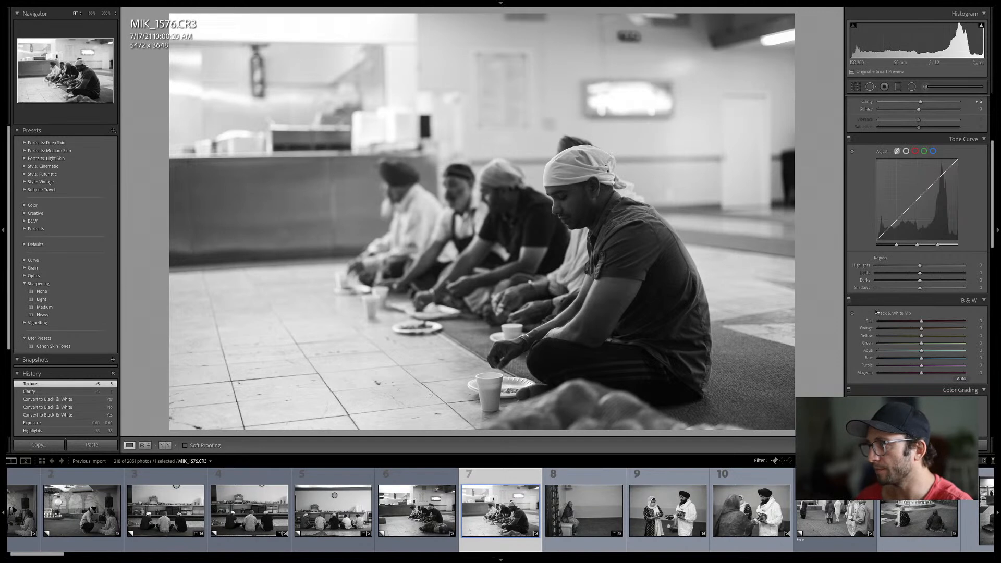
pyautogui.scroll(-1, 870, 293)
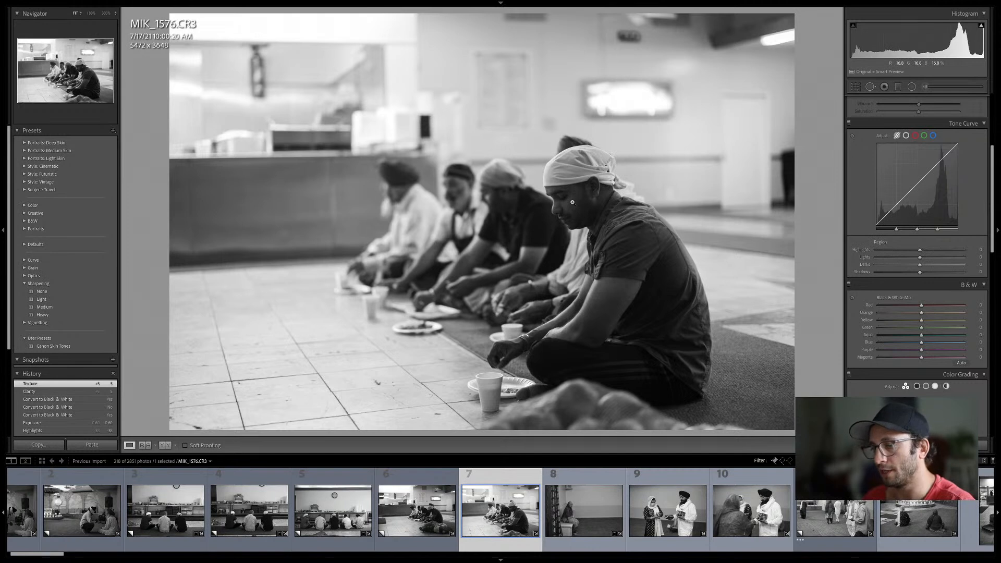
# Compare MIK_1576 with its color original side by side, and return to the single black and white view
pyautogui.click(559, 500)
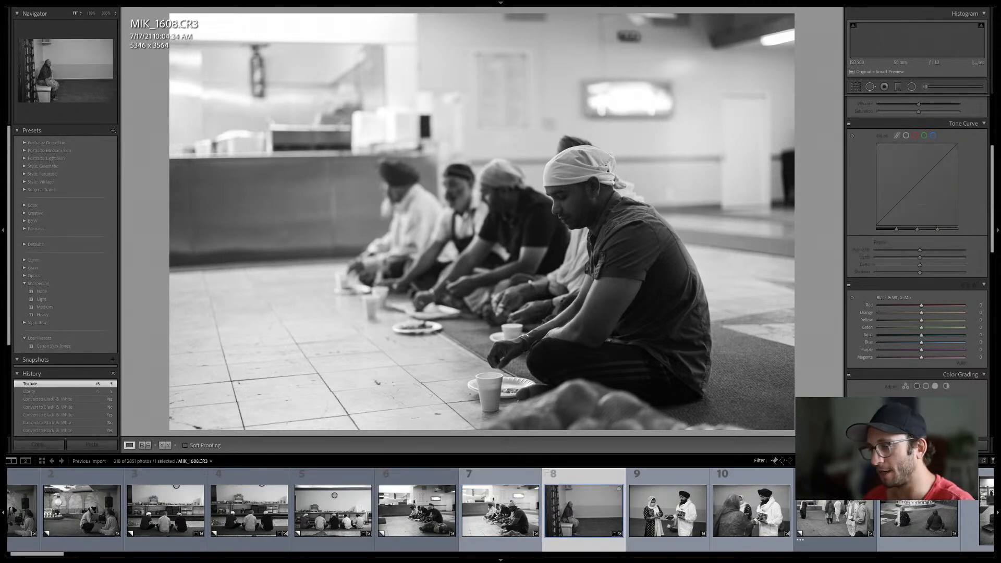
pyautogui.click(529, 512)
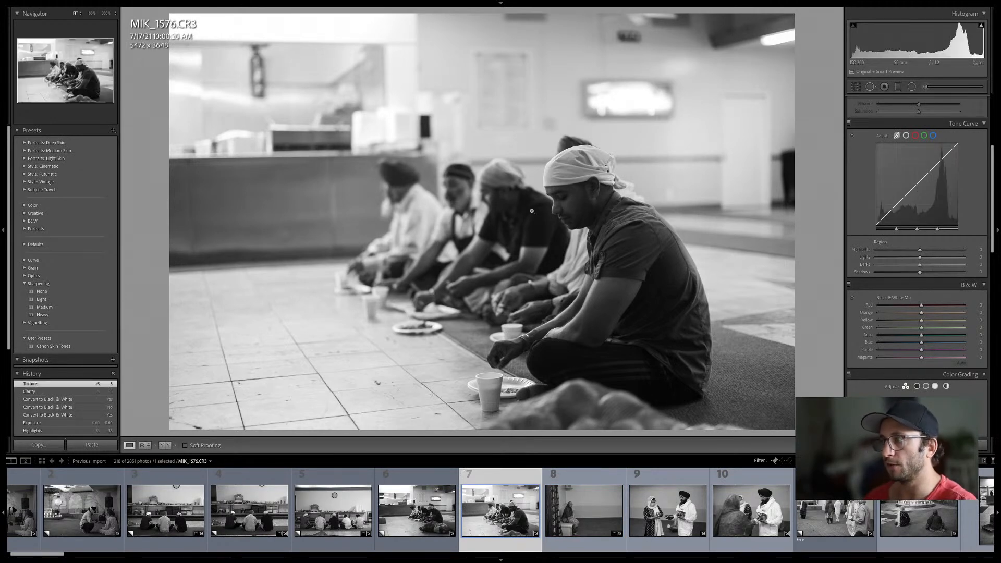
pyautogui.press('y')
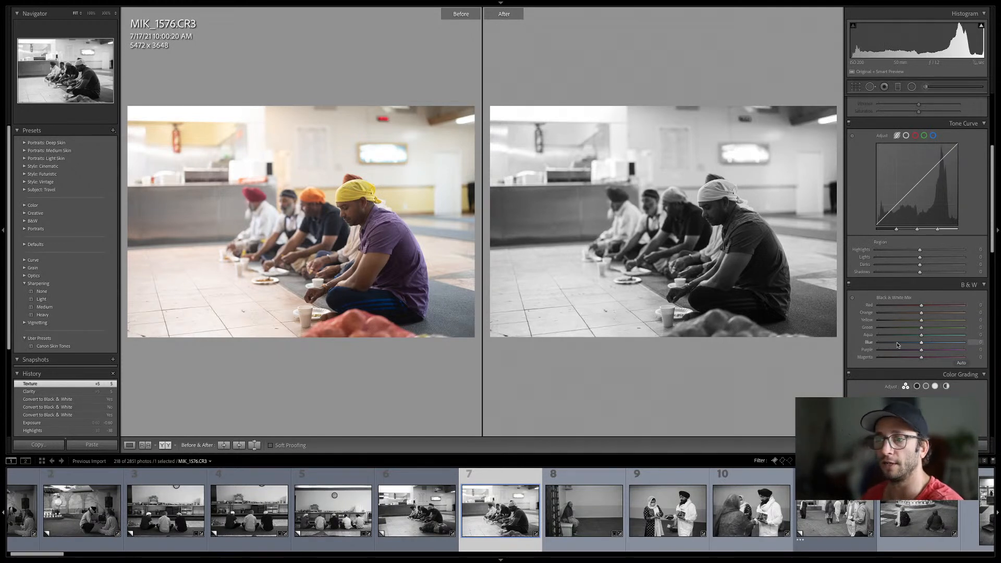
pyautogui.press('y')
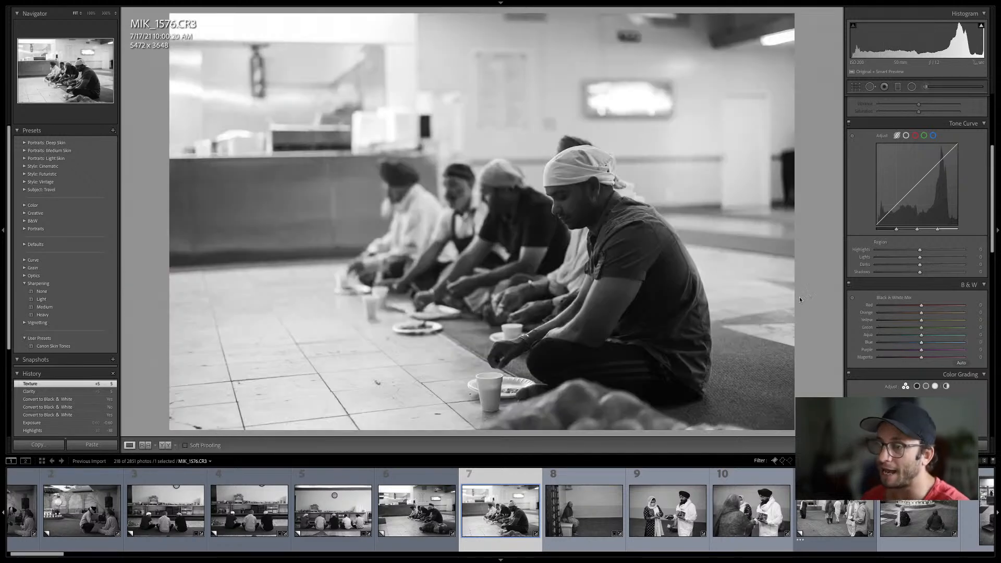
# Darken the front man's shirt with the black and white mix's targeted adjustment, taking Purple to -100, and set Orange to +25
pyautogui.click(853, 302)
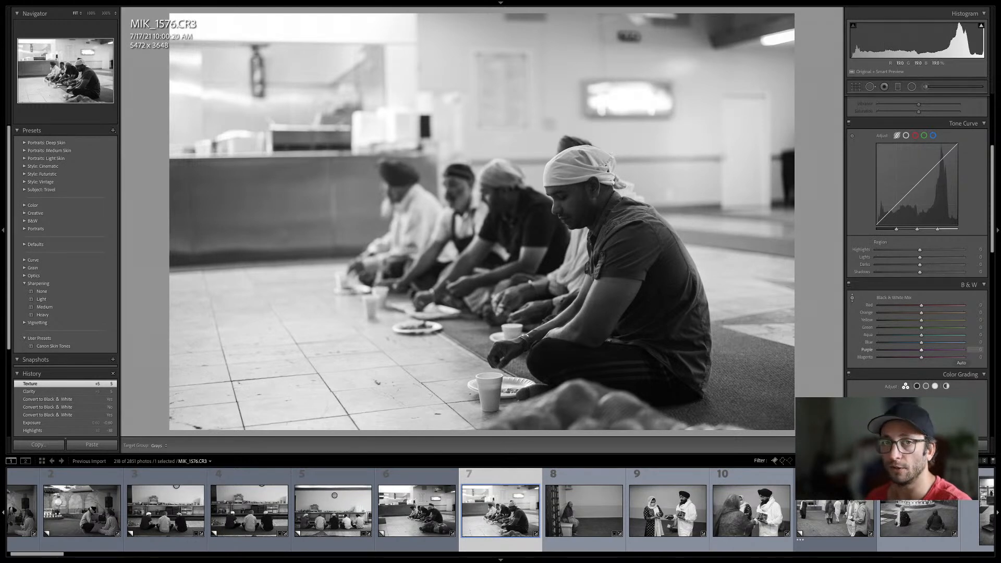
pyautogui.moveTo(661, 261); pyautogui.dragTo(661, 271)
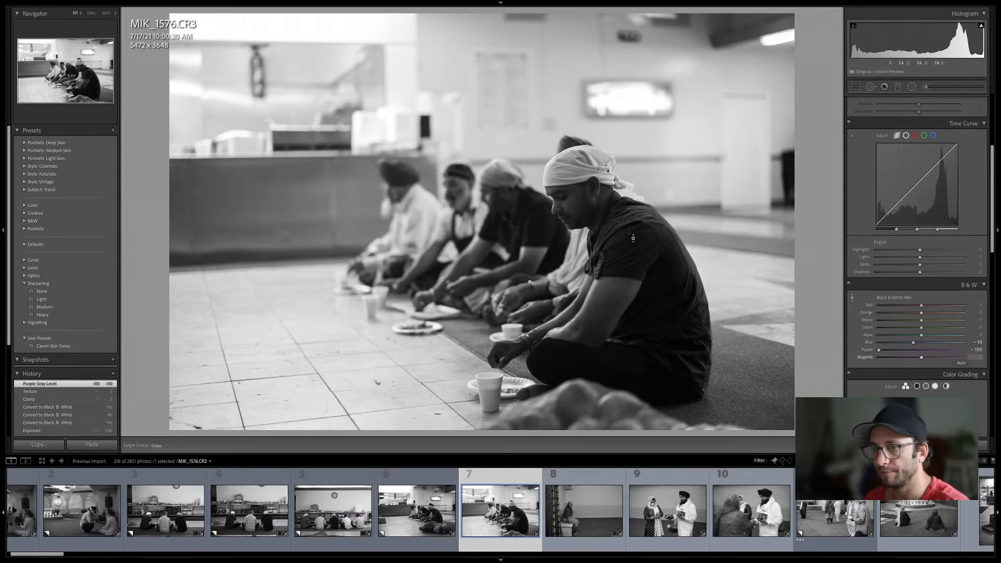
pyautogui.click(931, 313)
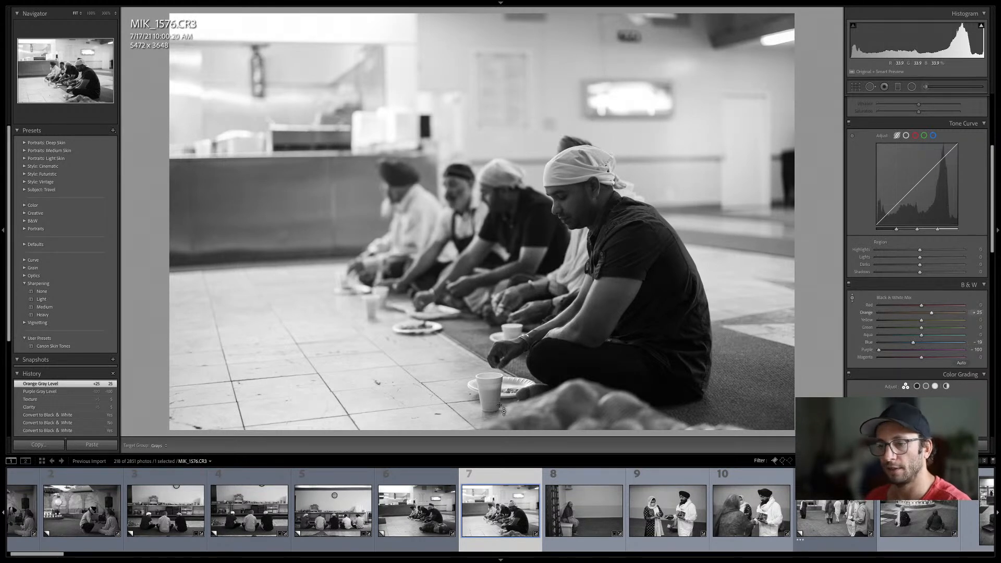
# Open photo MIK_1608 of the seated woman and compare it before and after side by side
pyautogui.click(584, 510)
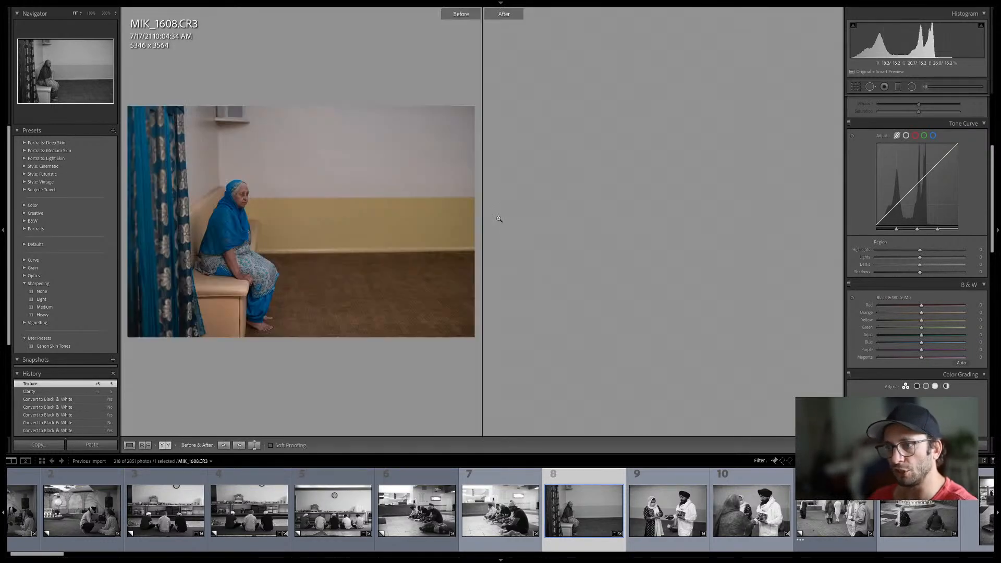
pyautogui.press('y')
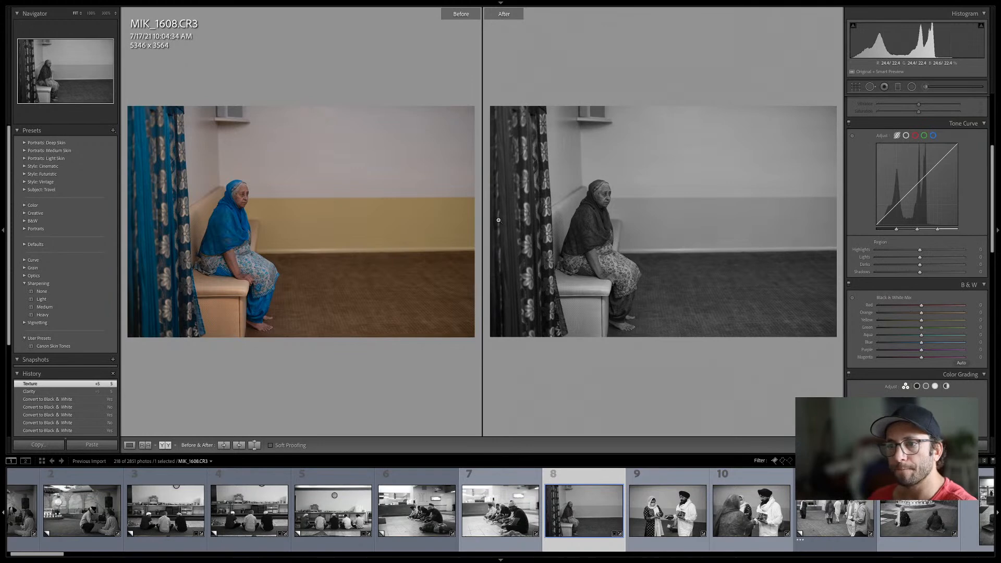
# Check the seated woman's face in MIK_1608 up close, and raise Texture to +11 and Clarity to +13
pyautogui.click(594, 218)
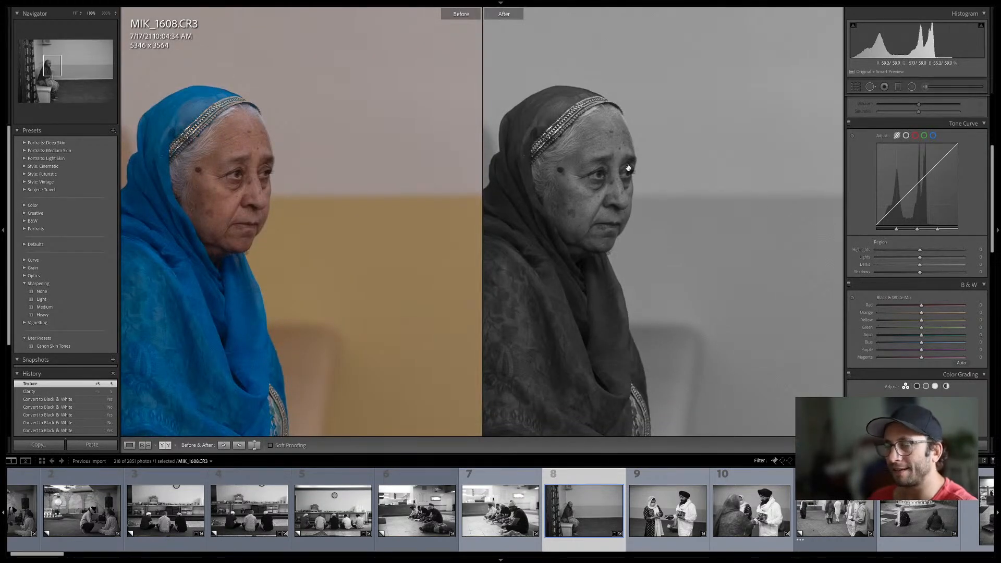
pyautogui.scroll(1, 940, 268)
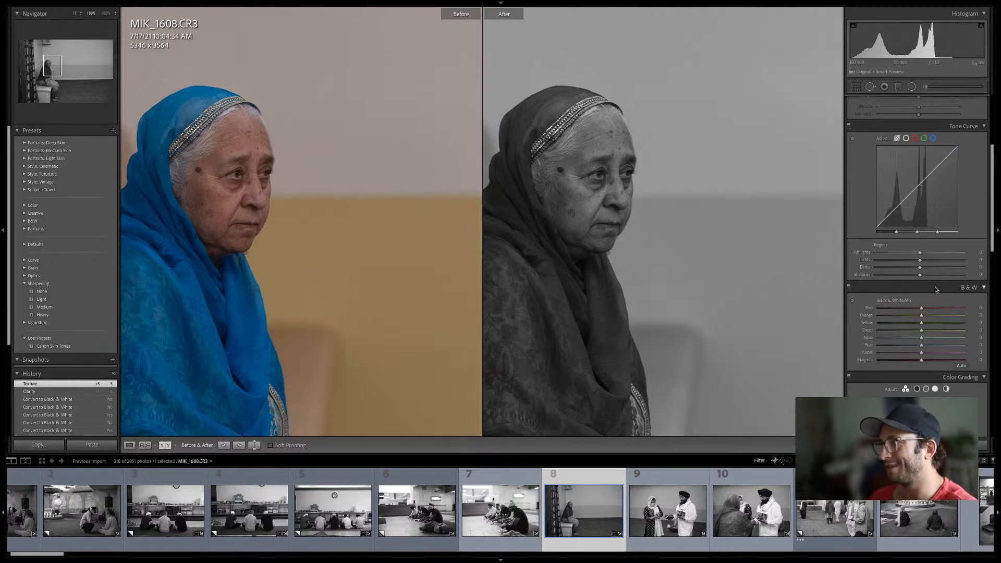
pyautogui.scroll(6, 925, 315)
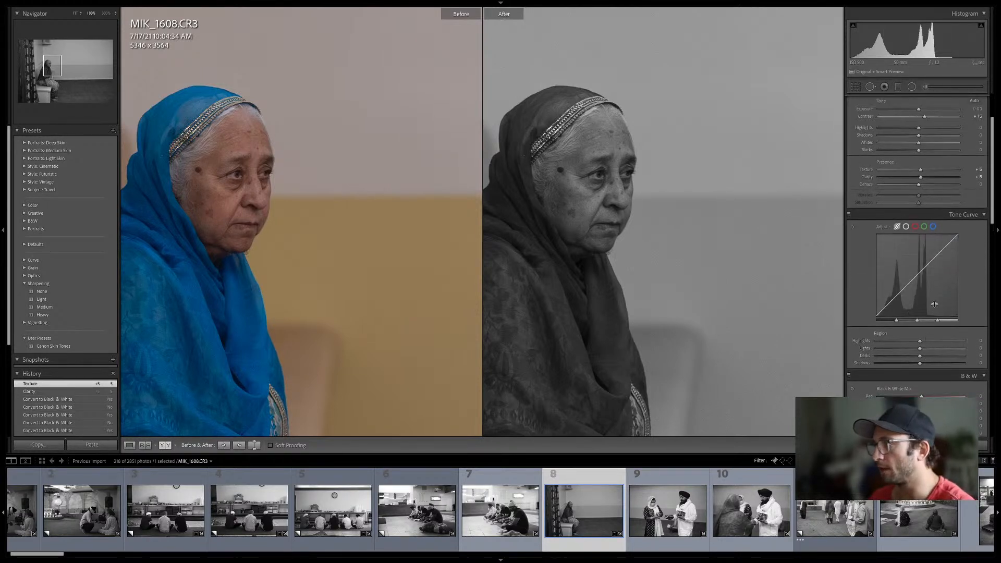
pyautogui.moveTo(920, 238)
pyautogui.mouseDown()
pyautogui.moveTo(932, 243)
pyautogui.moveTo(923, 249)
pyautogui.mouseUp()
pyautogui.click(638, 187)
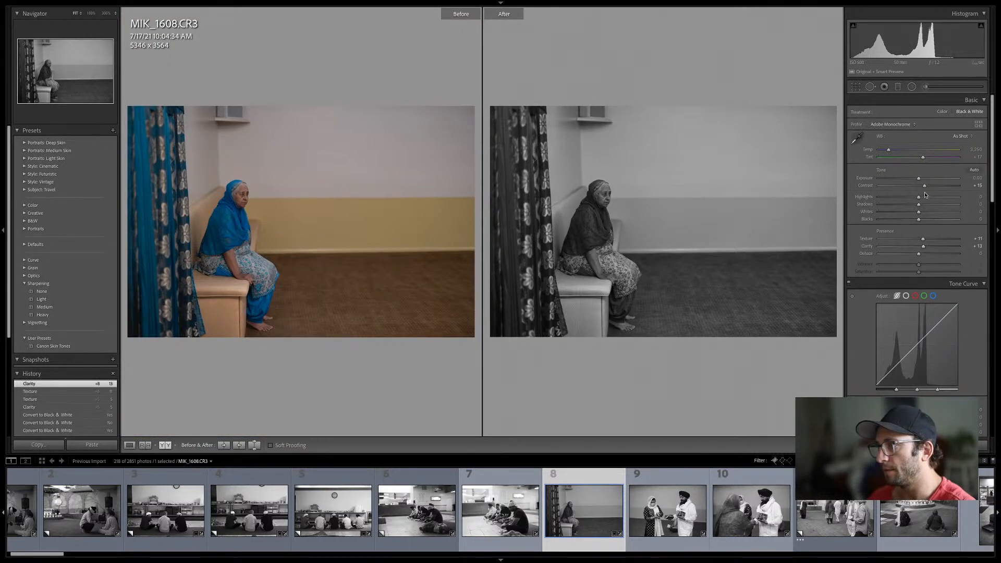
# Set the Contrast of MIK_1608 to +30
pyautogui.scroll(3, 922, 187)
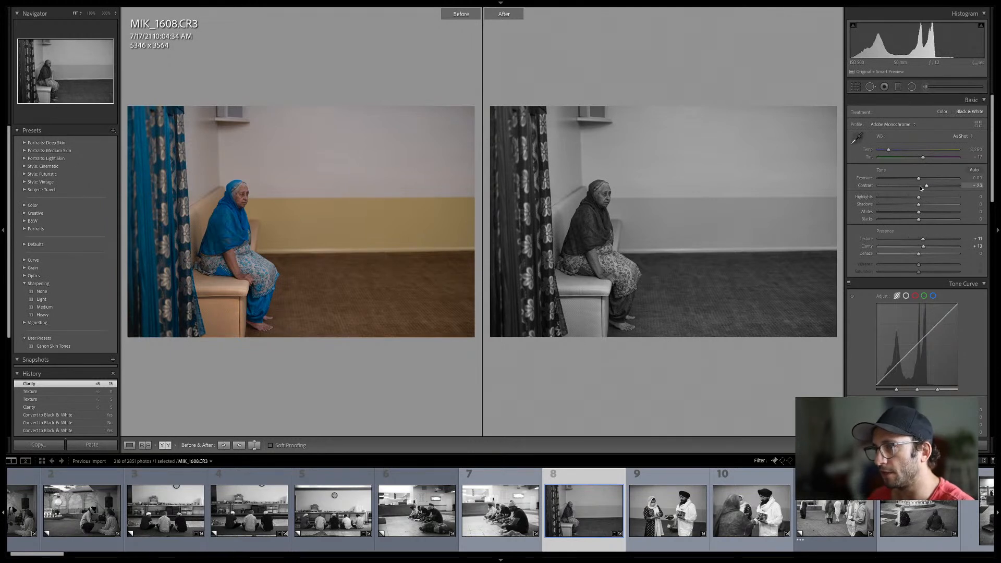
pyautogui.scroll(1, 921, 188)
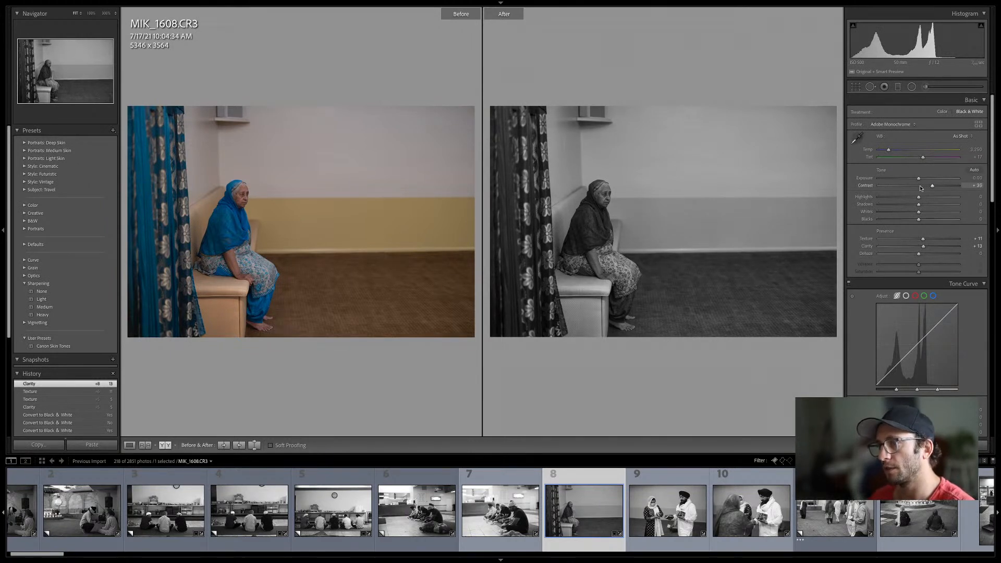
pyautogui.scroll(-1, 921, 188)
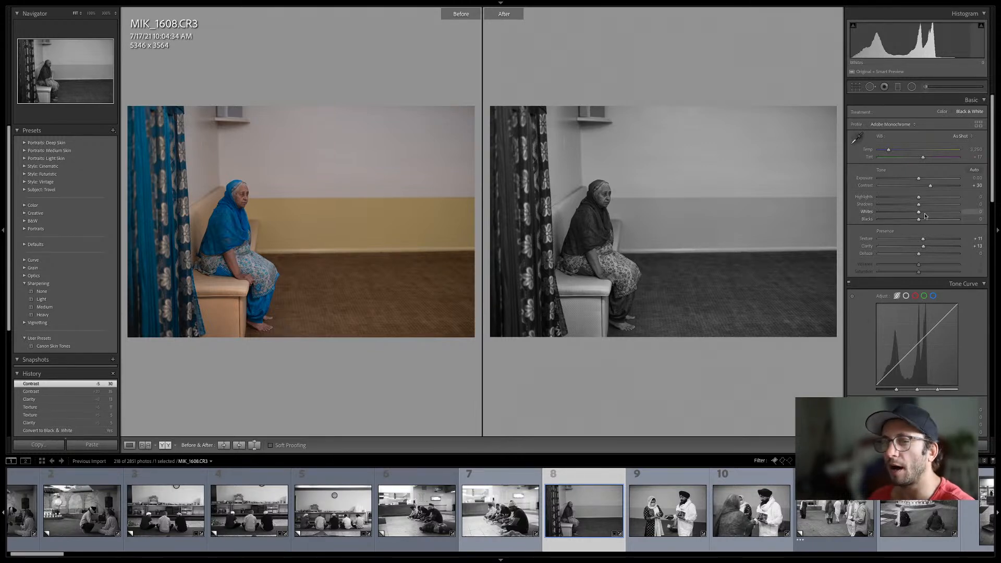
# Darken the woman's blue scarf with the black and white mix's targeted adjustment, taking Blue to -20
pyautogui.scroll(-4, 925, 312)
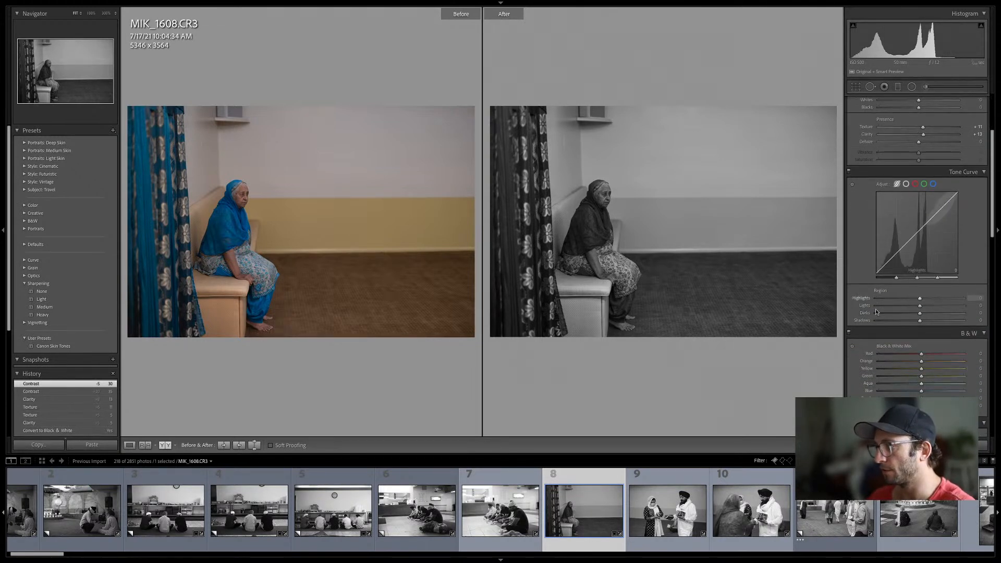
pyautogui.click(853, 347)
pyautogui.moveTo(589, 226); pyautogui.dragTo(588, 245)
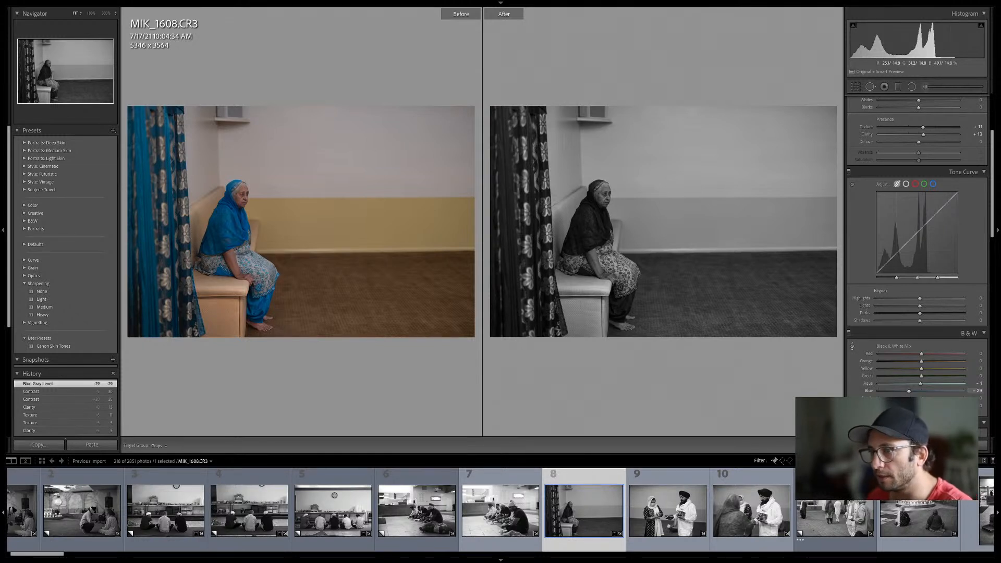
pyautogui.moveTo(590, 214); pyautogui.dragTo(591, 214)
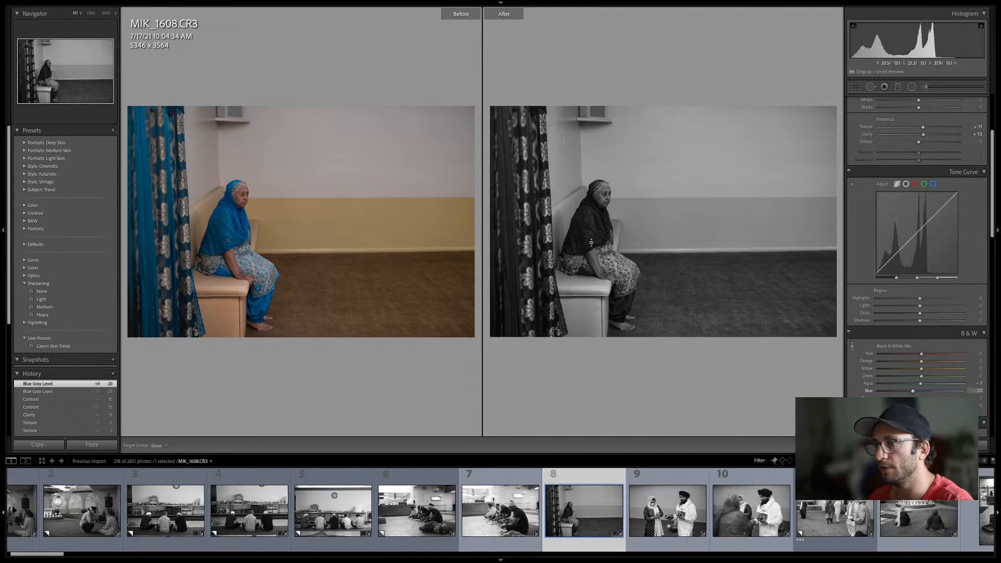
# Adjust the floor, lower wall band and upper wall with targeted adjustment, reaching Red +57, Orange +3 and Yellow -39
pyautogui.moveTo(737, 294)
pyautogui.mouseDown()
pyautogui.moveTo(737, 339)
pyautogui.moveTo(737, 313)
pyautogui.mouseUp()
pyautogui.moveTo(737, 211)
pyautogui.mouseDown()
pyautogui.moveTo(737, 244)
pyautogui.moveTo(737, 229)
pyautogui.mouseUp()
pyautogui.moveTo(737, 166); pyautogui.dragTo(737, 140)
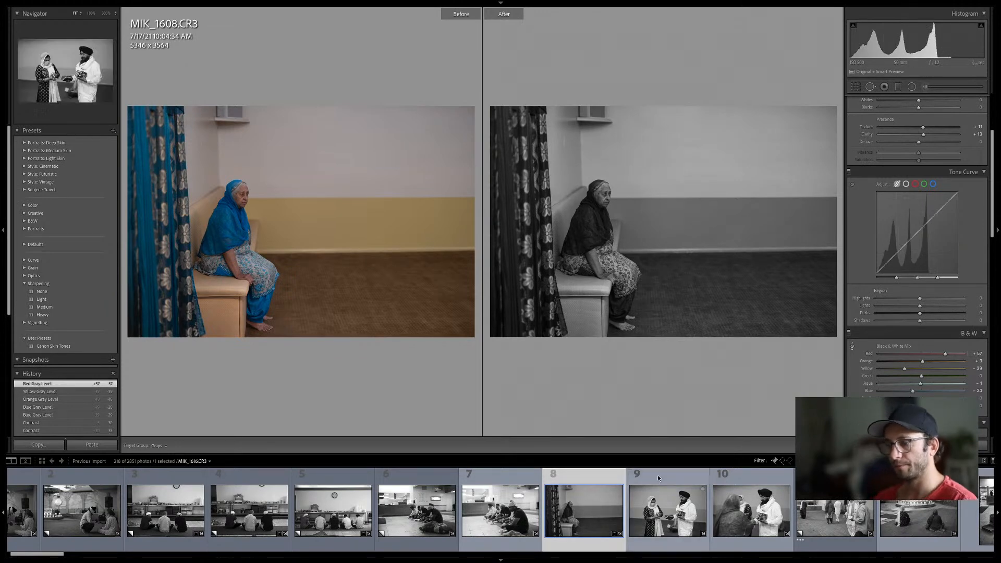
# Examine MIK_1608 alone with the surrounding interface dimmed, and restore the normal lighting of the workspace
pyautogui.press('y')
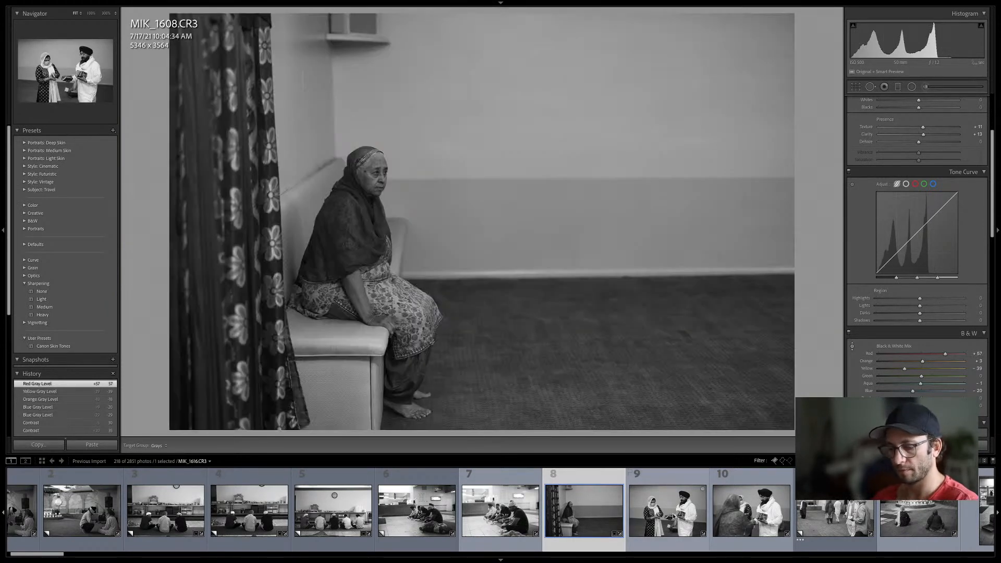
pyautogui.press('l')
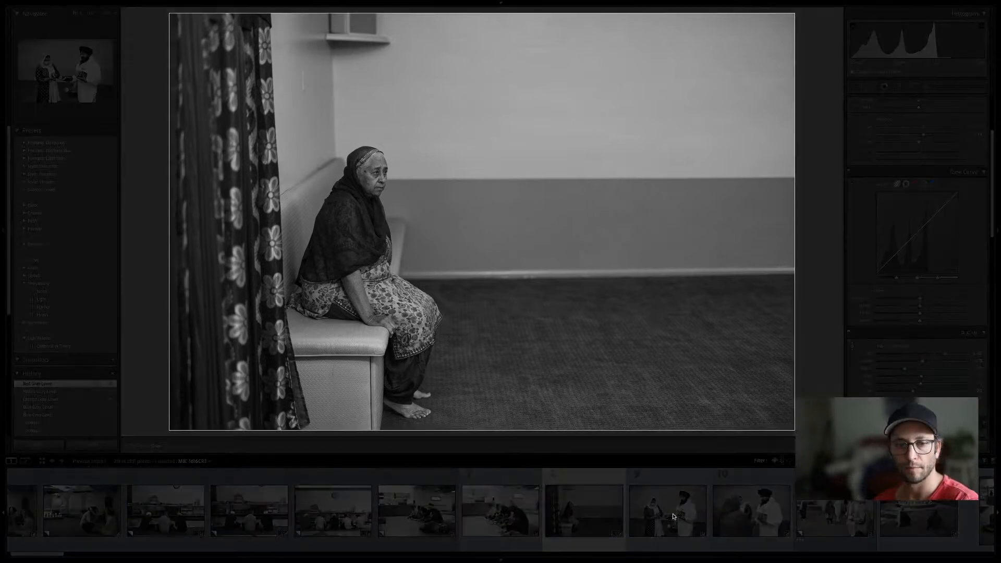
pyautogui.press('l')
pyautogui.press('l')
pyautogui.press('l')
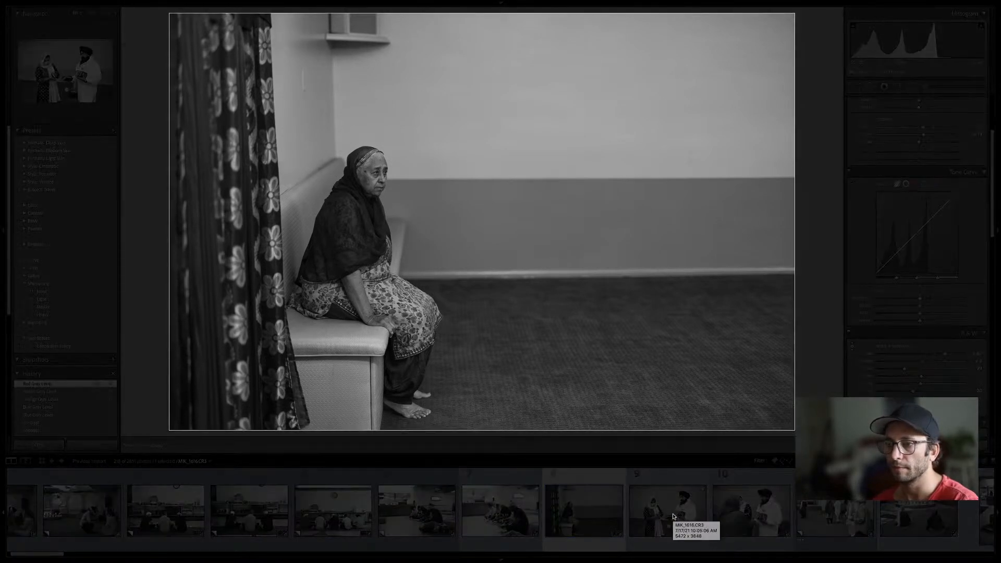
pyautogui.press('l')
pyautogui.press('l')
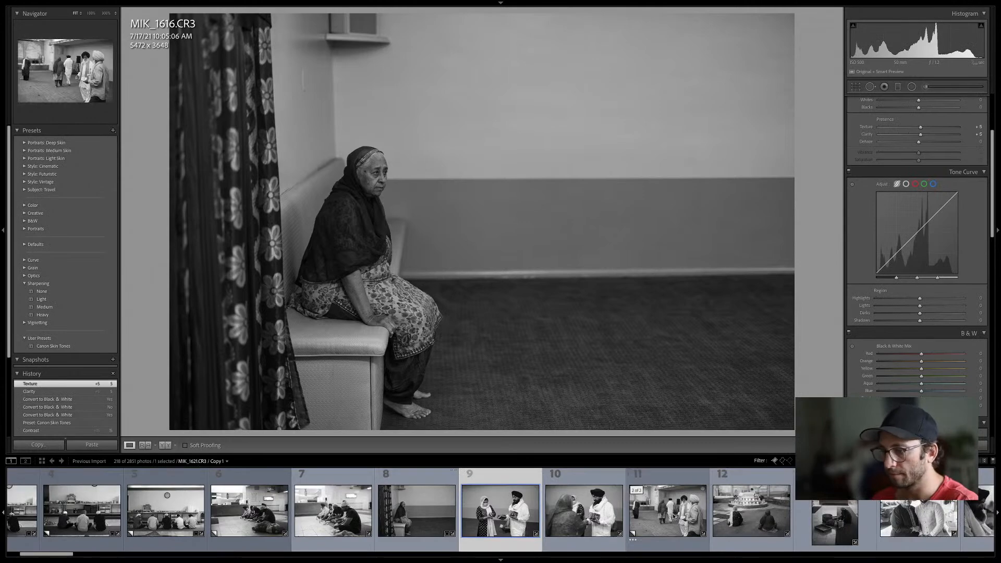
# Review the photos from MIK_1616 through MIK_1624 one at a time in the Library, ending on MIK_1636
pyautogui.press('g')
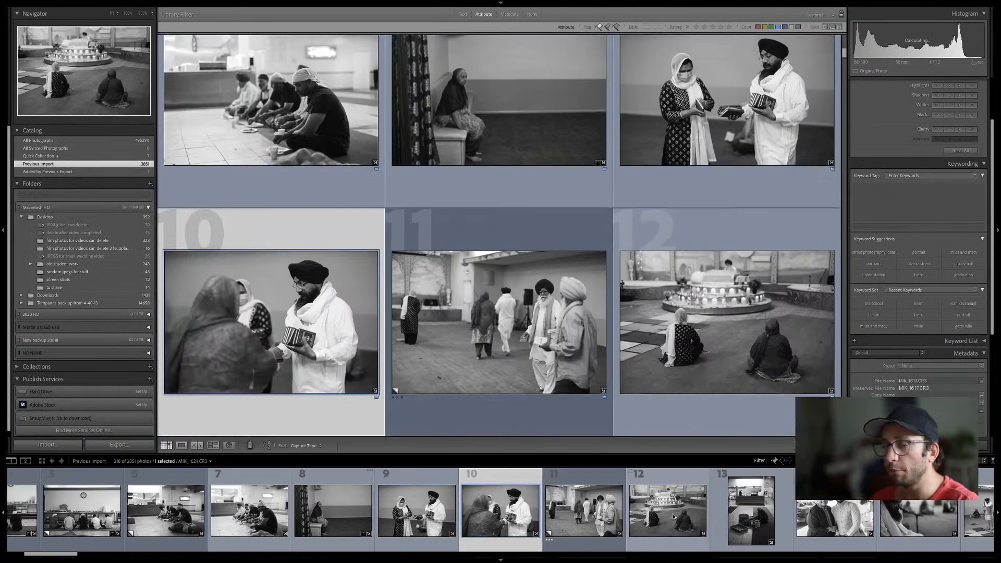
pyautogui.press('e')
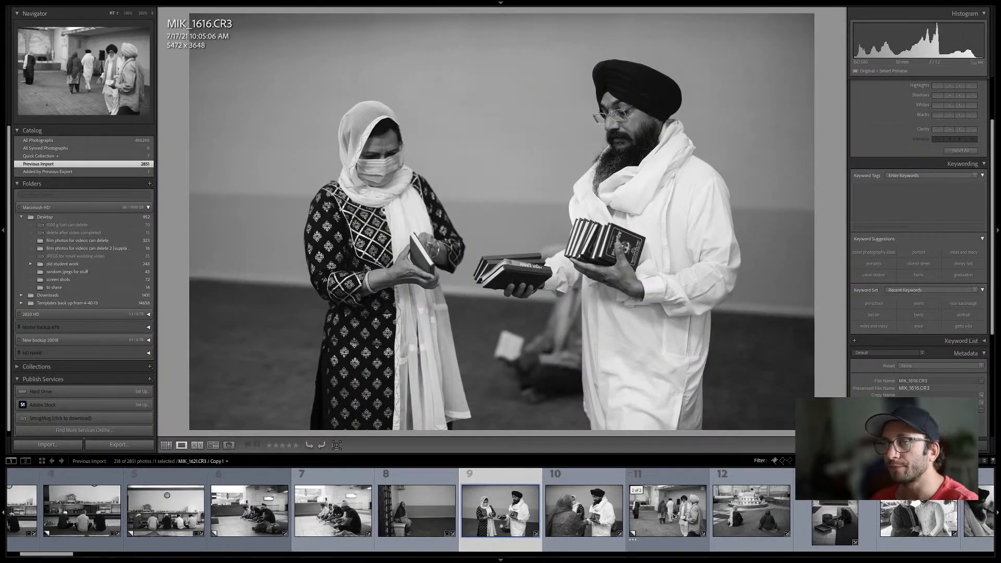
pyautogui.press('Right')
pyautogui.press('Right')
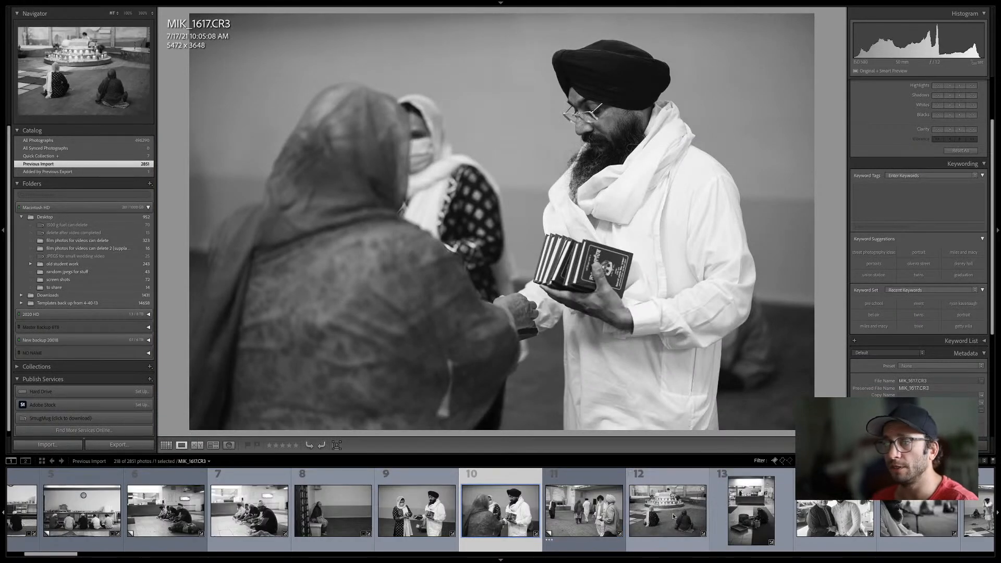
pyautogui.press('Right')
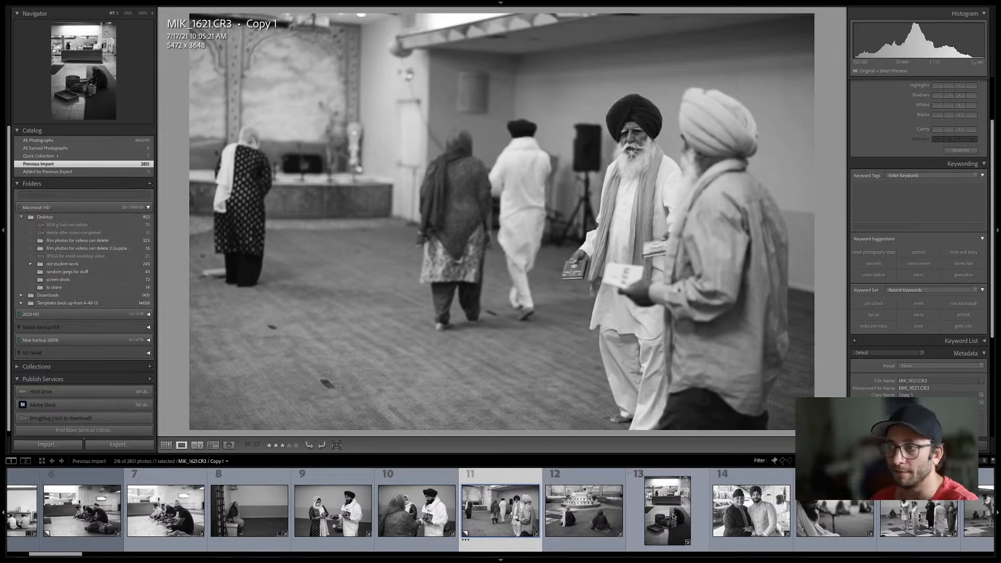
pyautogui.press('Left')
pyautogui.press('Right')
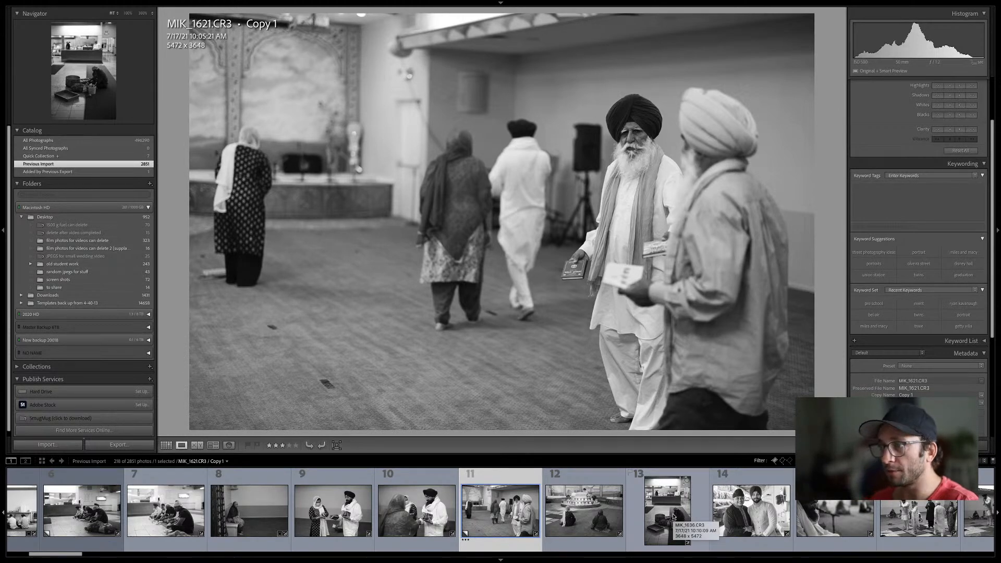
pyautogui.press('Right')
pyautogui.press('Left')
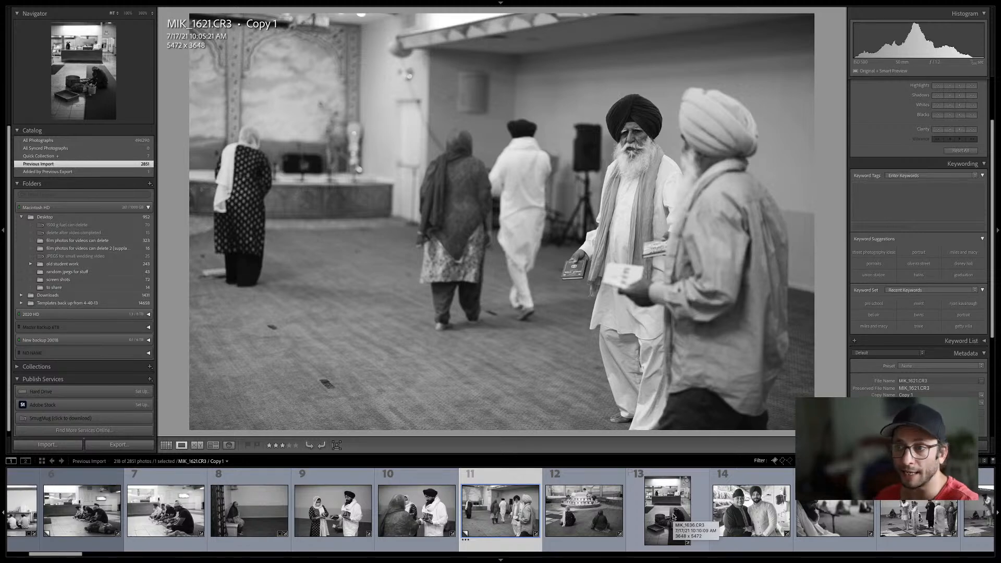
pyautogui.press('Right')
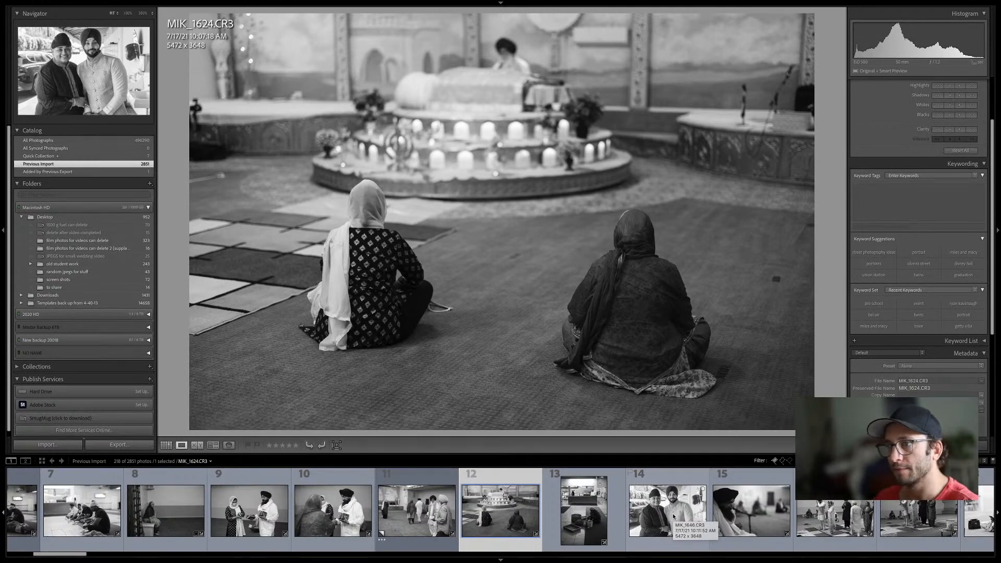
pyautogui.press('Right')
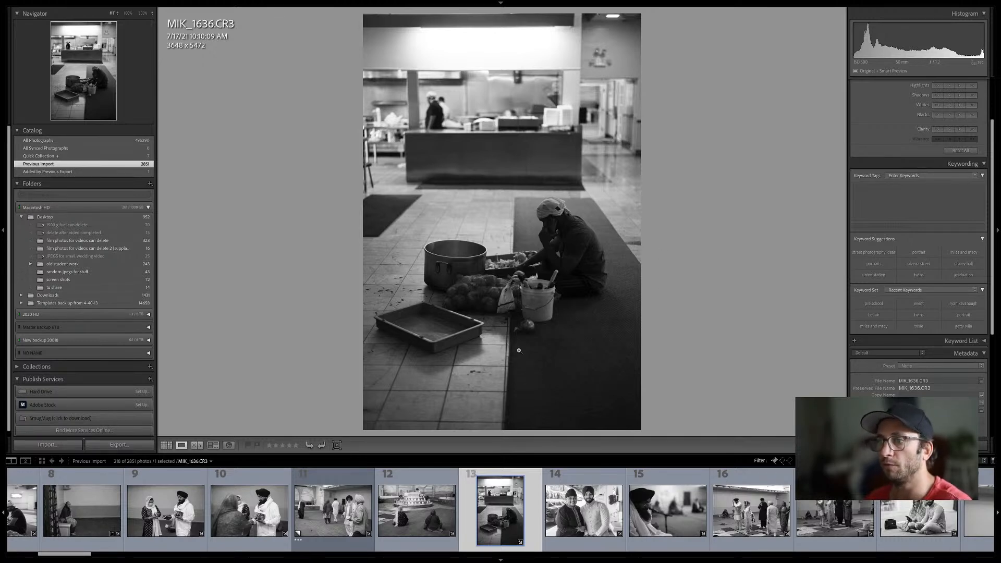
# Inspect the crouching man's face in MIK_1636 up close, including beside its color original in the Develop before and after view
pyautogui.click(546, 225)
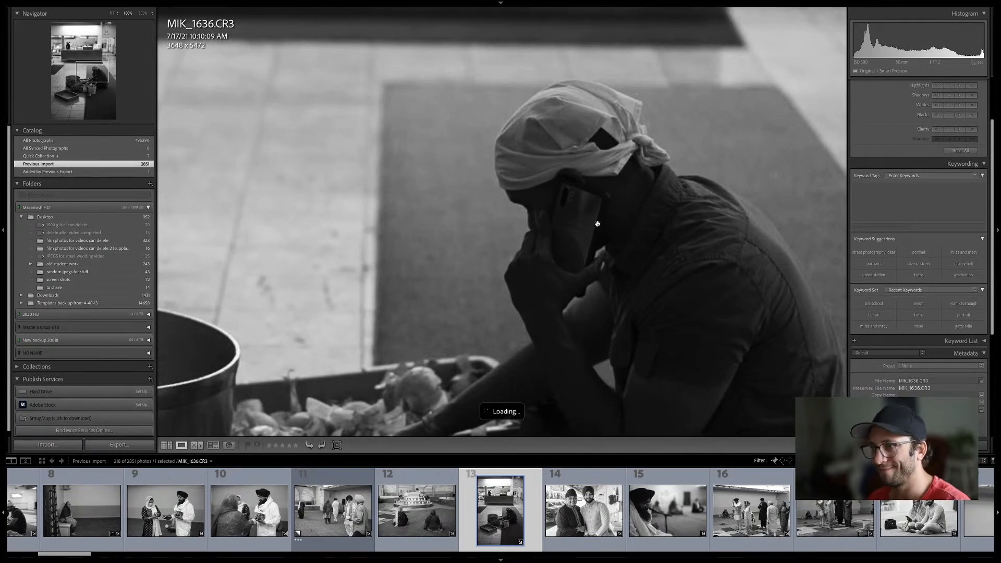
pyautogui.click(500, 267)
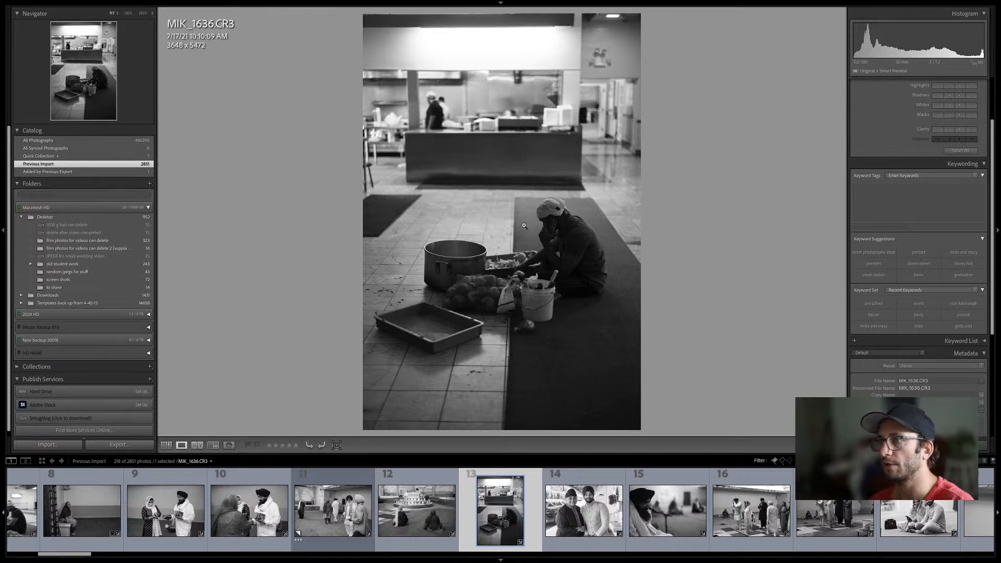
pyautogui.click(551, 239)
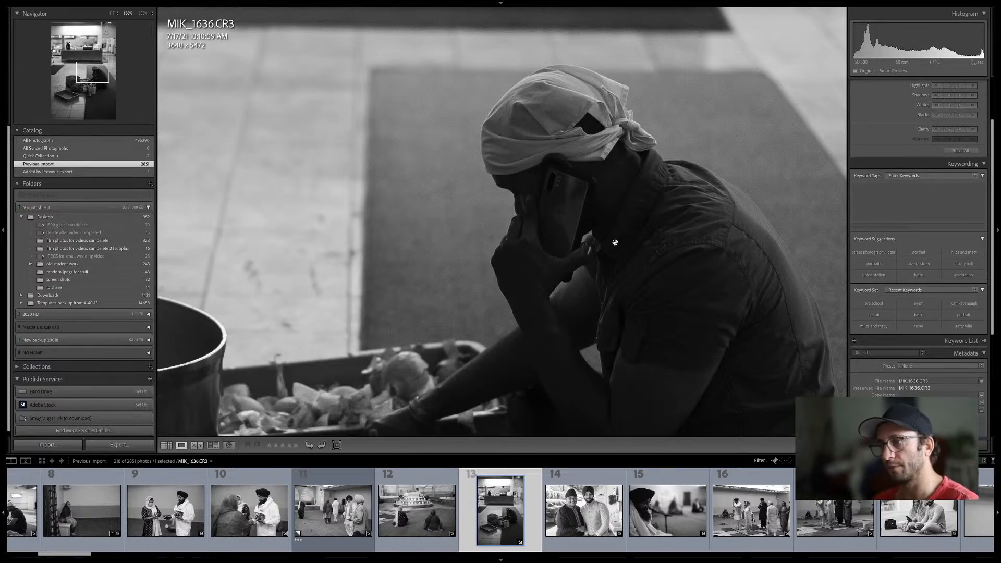
pyautogui.press('d')
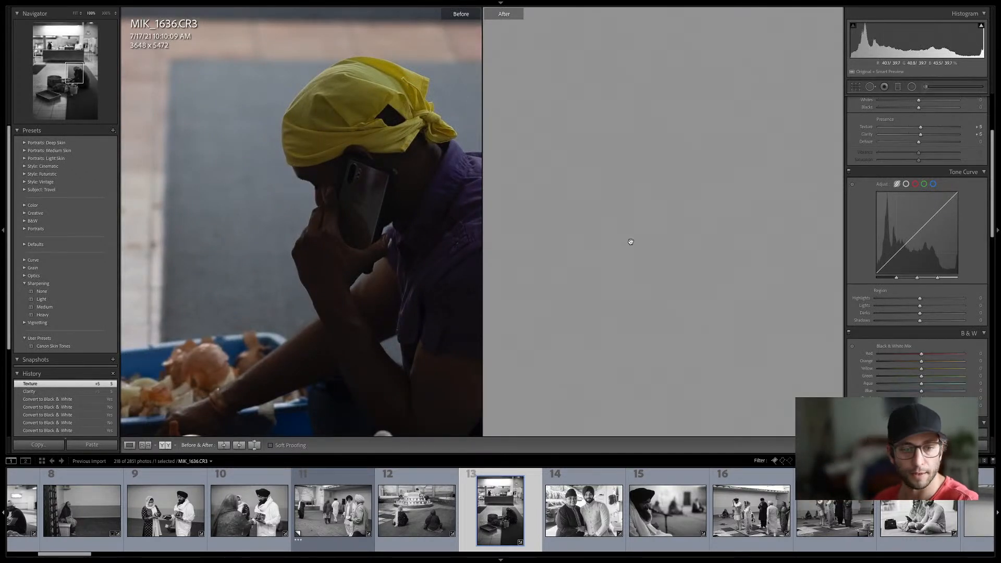
pyautogui.moveTo(678, 232); pyautogui.dragTo(614, 247)
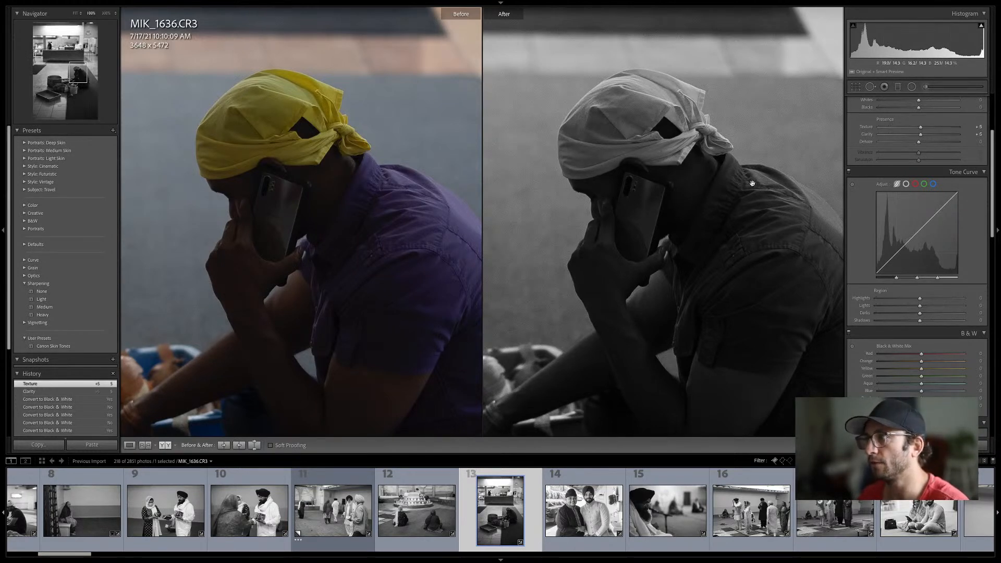
pyautogui.click(688, 162)
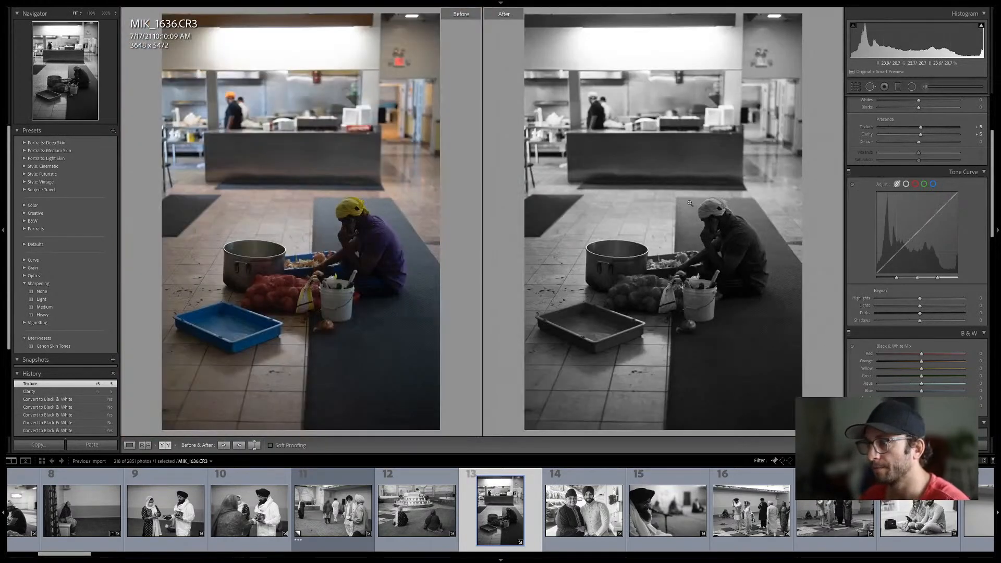
pyautogui.click(707, 212)
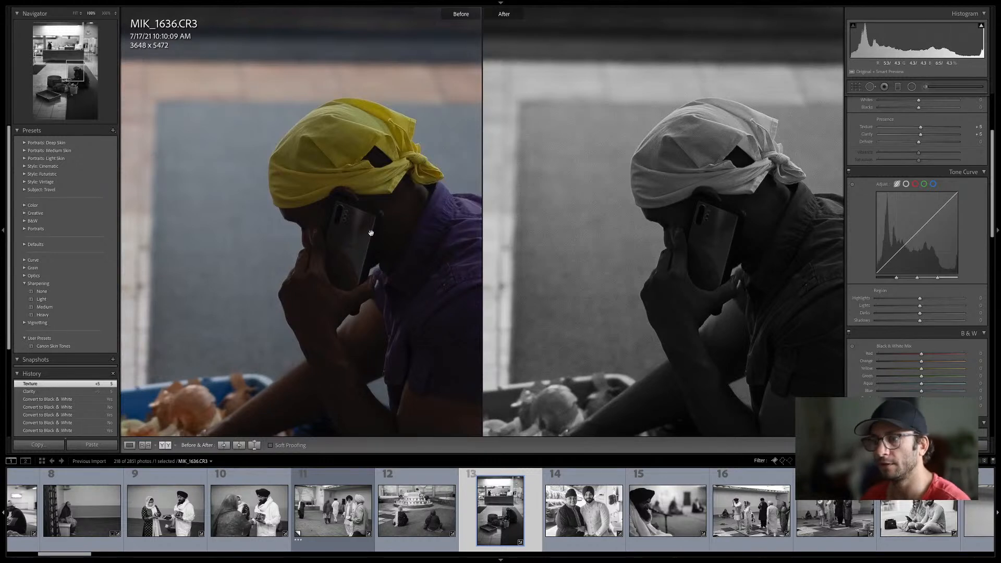
# Brush a Shadows adjustment of 40 over the man's dark face and hand in MIK_1636
pyautogui.click(923, 88)
pyautogui.click(889, 113)
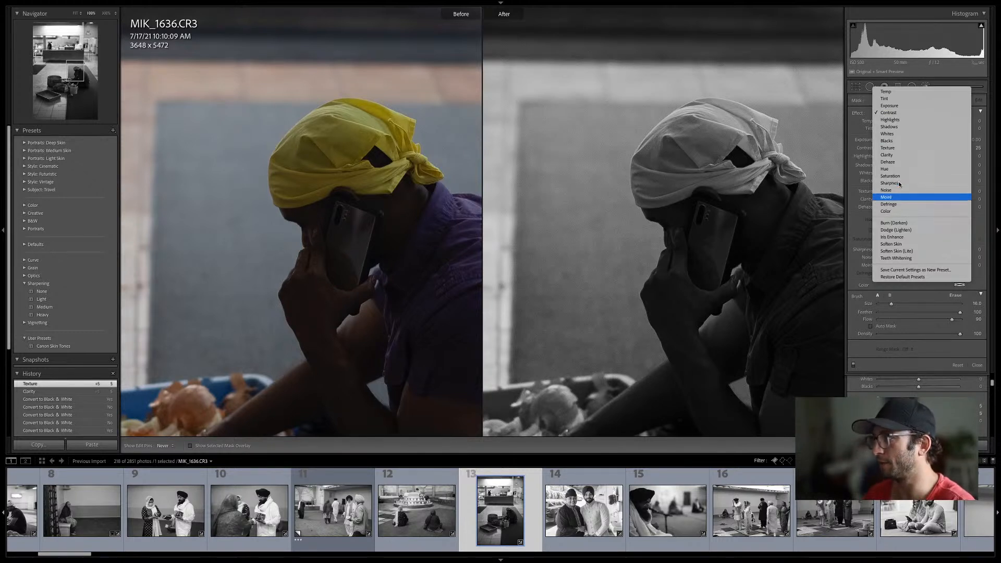
pyautogui.click(937, 127)
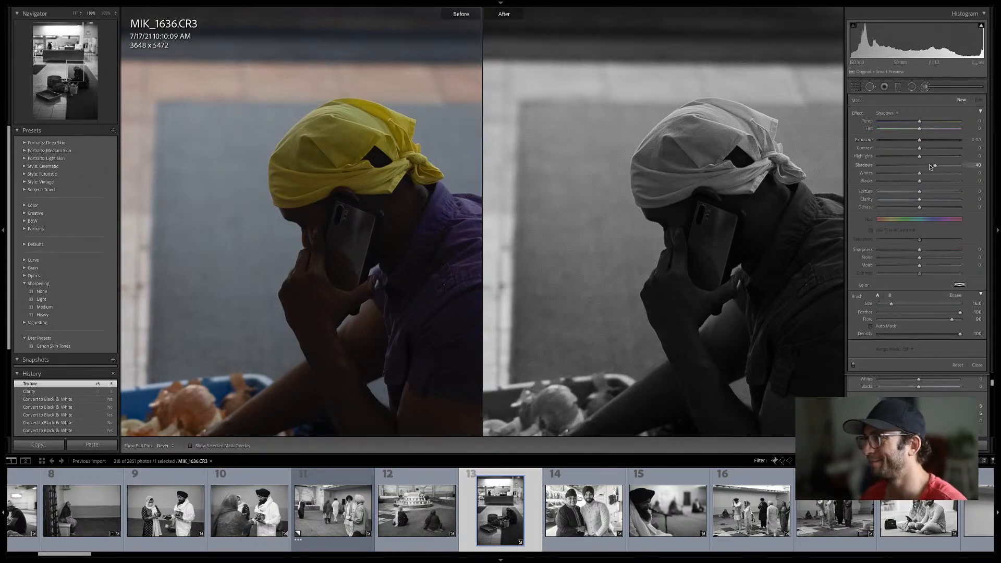
pyautogui.scroll(-4, 705, 221)
pyautogui.moveTo(707, 235)
pyautogui.mouseDown()
pyautogui.moveTo(701, 273)
pyautogui.moveTo(717, 214)
pyautogui.moveTo(710, 217)
pyautogui.moveTo(729, 227)
pyautogui.moveTo(715, 263)
pyautogui.moveTo(719, 224)
pyautogui.moveTo(715, 249)
pyautogui.moveTo(708, 218)
pyautogui.moveTo(723, 219)
pyautogui.moveTo(714, 261)
pyautogui.moveTo(717, 215)
pyautogui.moveTo(726, 226)
pyautogui.moveTo(714, 266)
pyautogui.moveTo(718, 217)
pyautogui.moveTo(727, 261)
pyautogui.mouseUp()
pyautogui.scroll(-3, 716, 216)
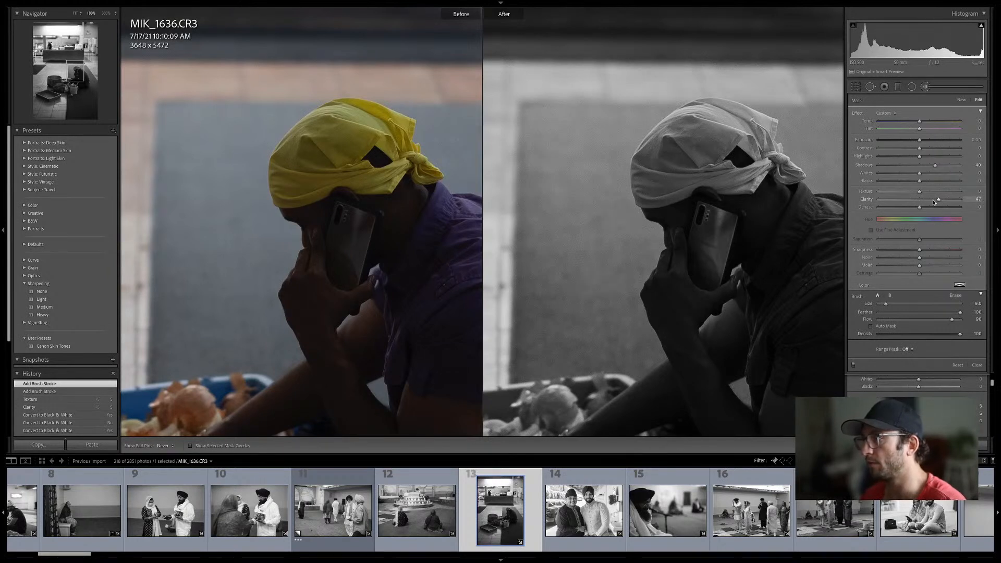
# Refine the face brush adjustment with Clarity 28 and Contrast -2
pyautogui.moveTo(934, 202); pyautogui.dragTo(931, 202)
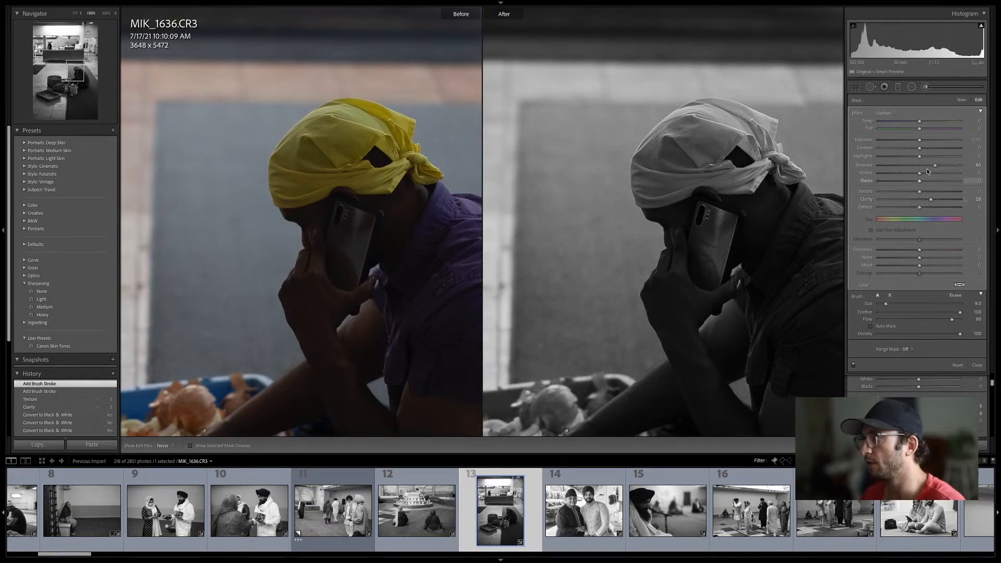
pyautogui.moveTo(919, 149)
pyautogui.mouseDown()
pyautogui.moveTo(933, 151)
pyautogui.moveTo(919, 150)
pyautogui.mouseUp()
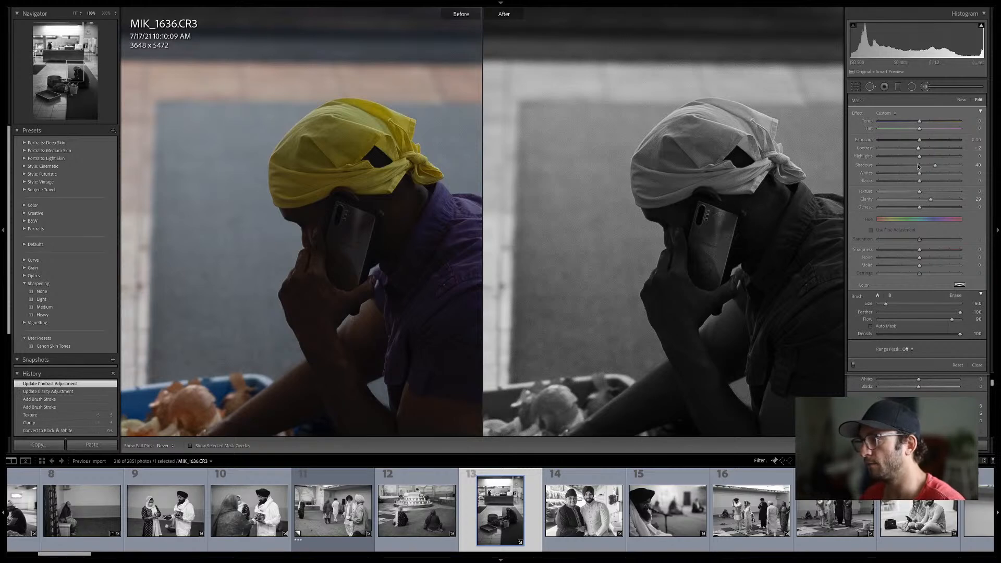
# Set the face brush adjustment's Highlights to 52 in MIK_1636 and return to the full-image view
pyautogui.click(935, 156)
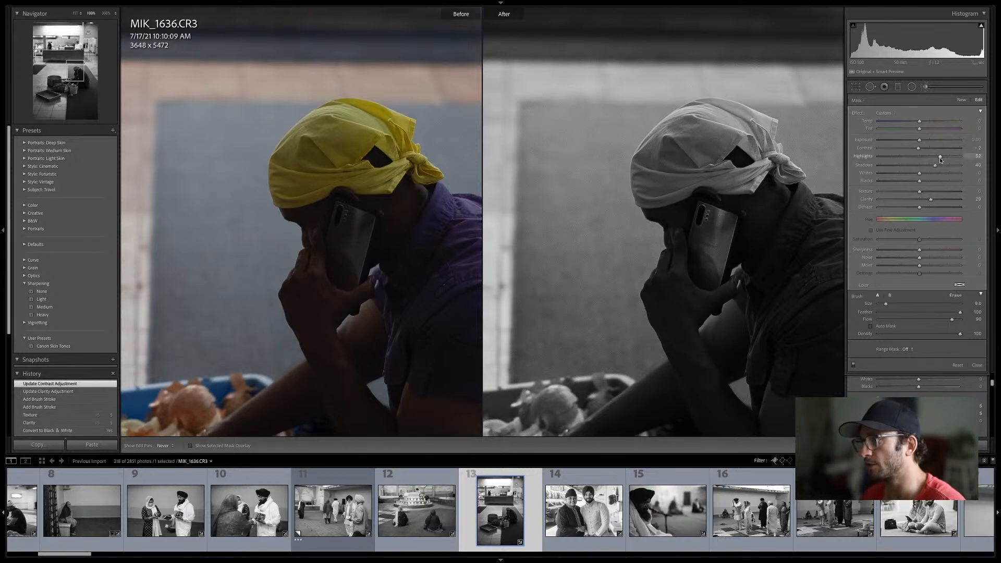
pyautogui.press('z')
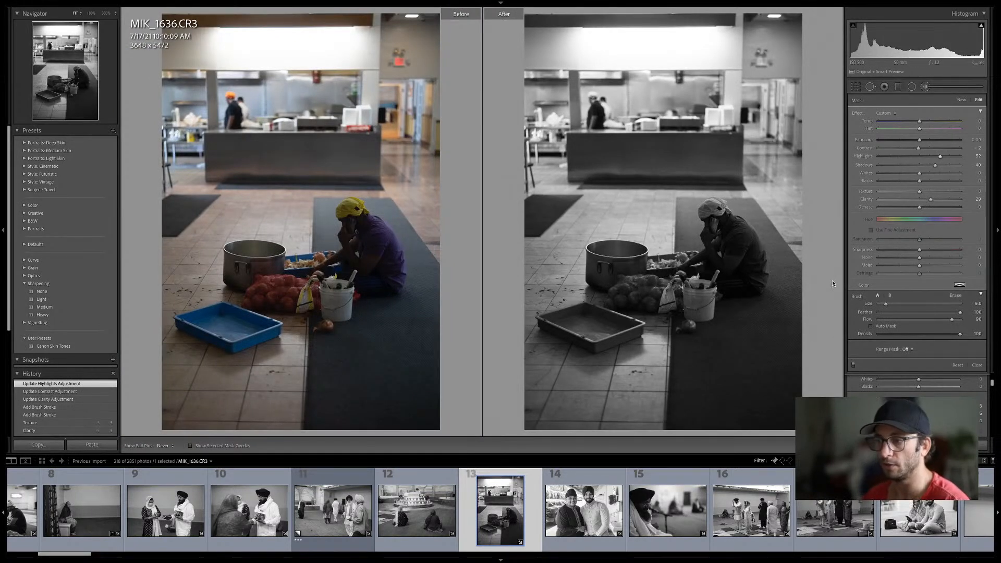
# Review MIK_1646, MIK_1655, MIK_1667 and MIK_1673, comparing the black and white versions with their color originals
pyautogui.click(584, 504)
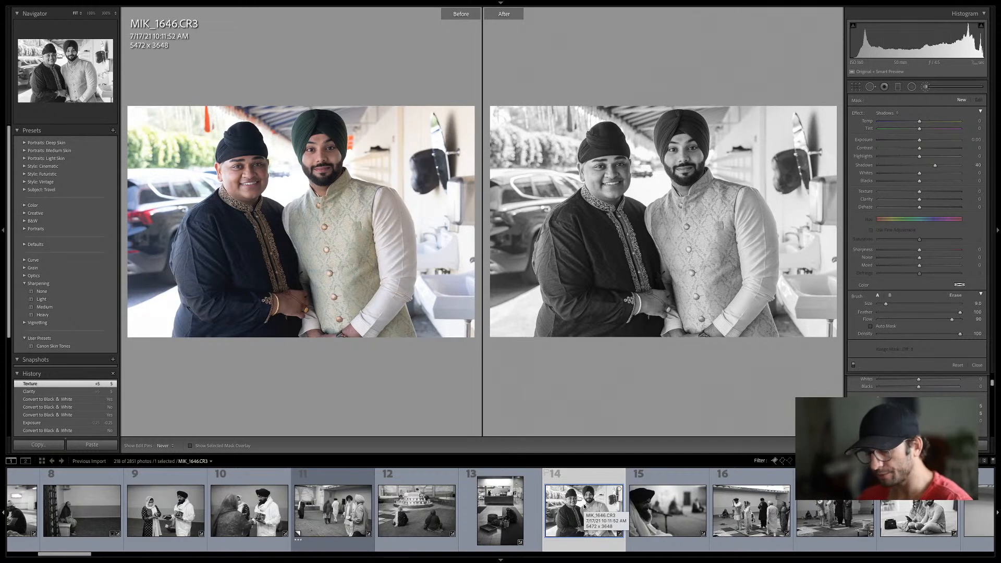
pyautogui.press('y')
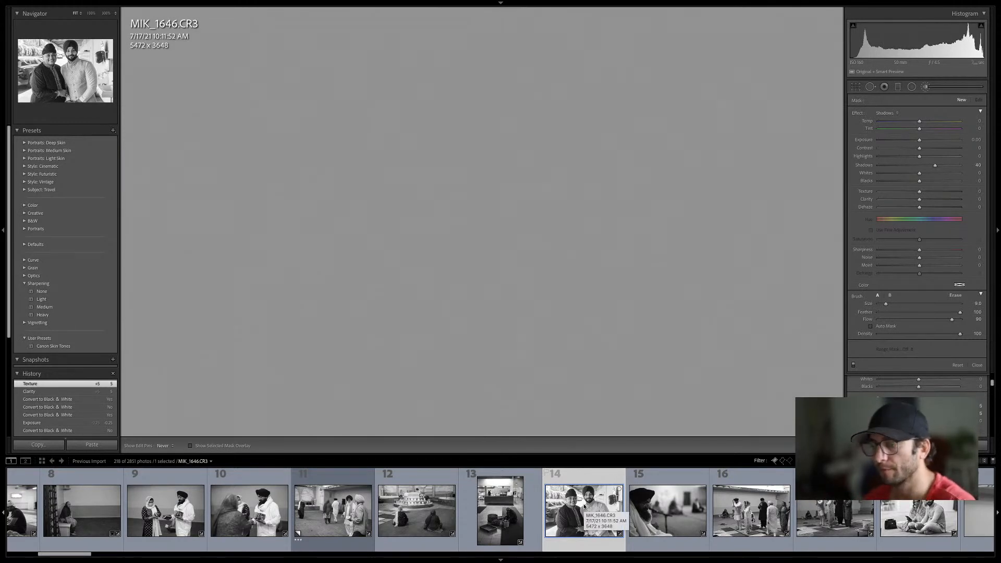
pyautogui.press('Right')
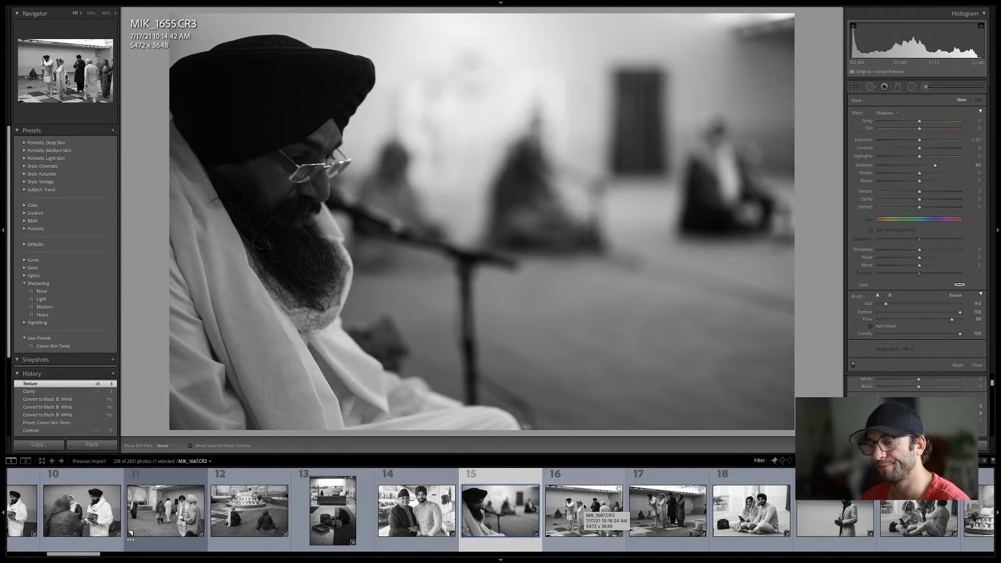
pyautogui.press('Left')
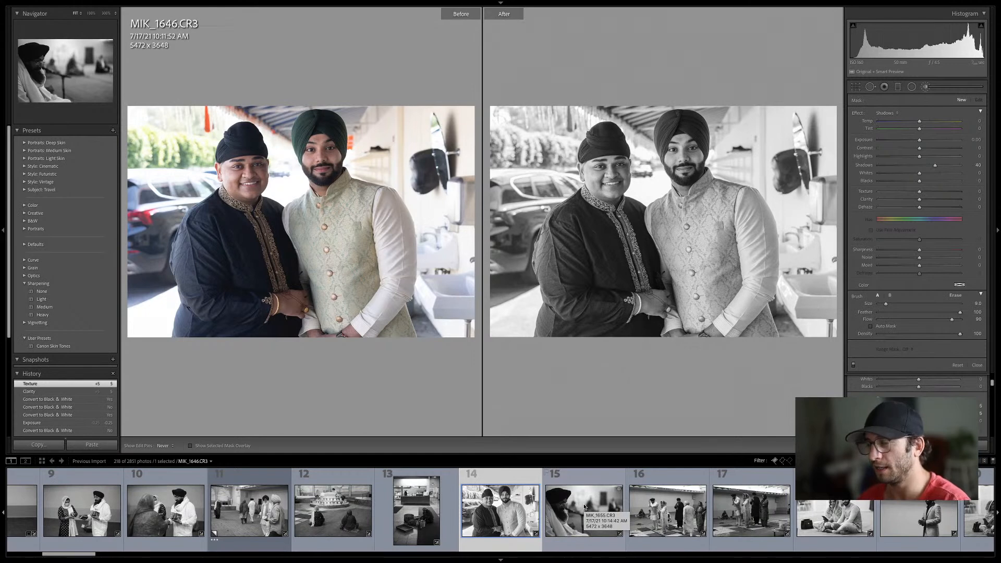
pyautogui.click(584, 507)
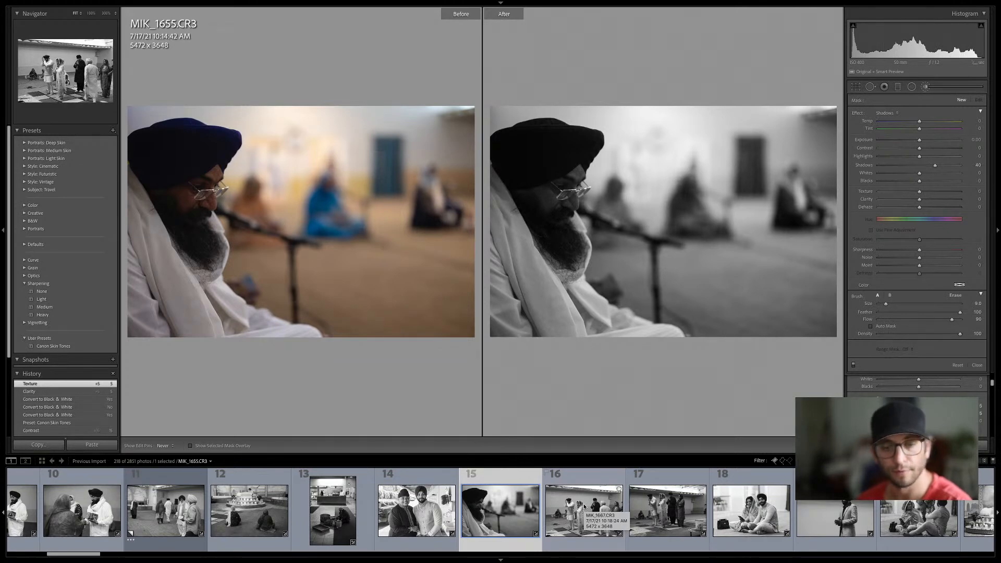
pyautogui.click(585, 507)
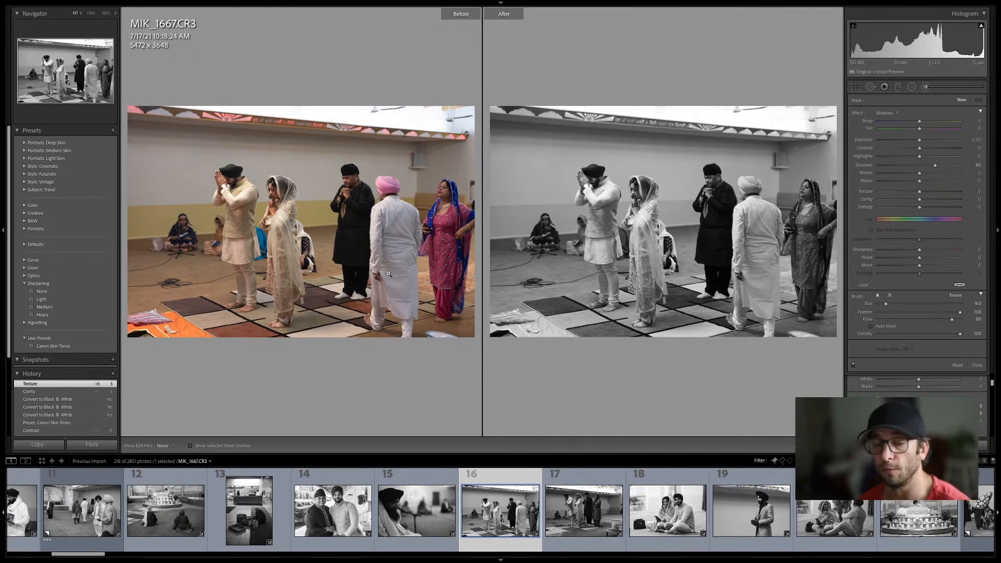
pyautogui.press('Right')
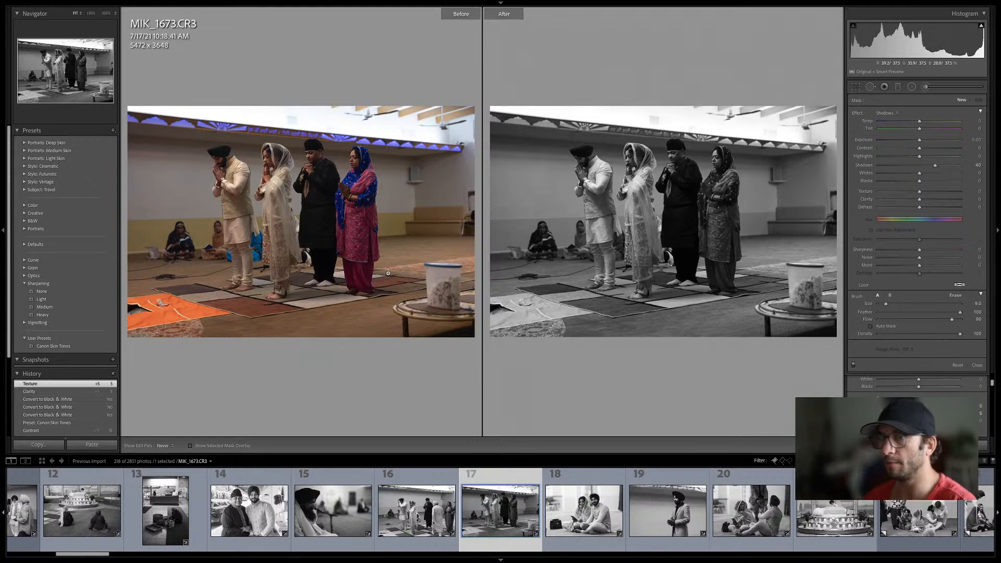
# Crop MIK_1673 to 4981 x 3321 at its original aspect ratio, trimming the edges around the four standing people
pyautogui.press('y')
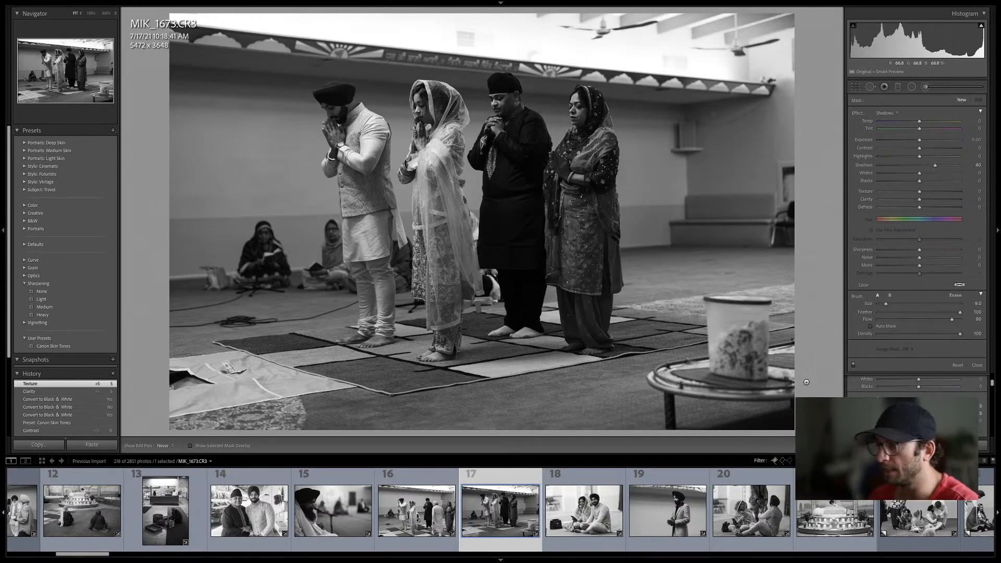
pyautogui.press('r')
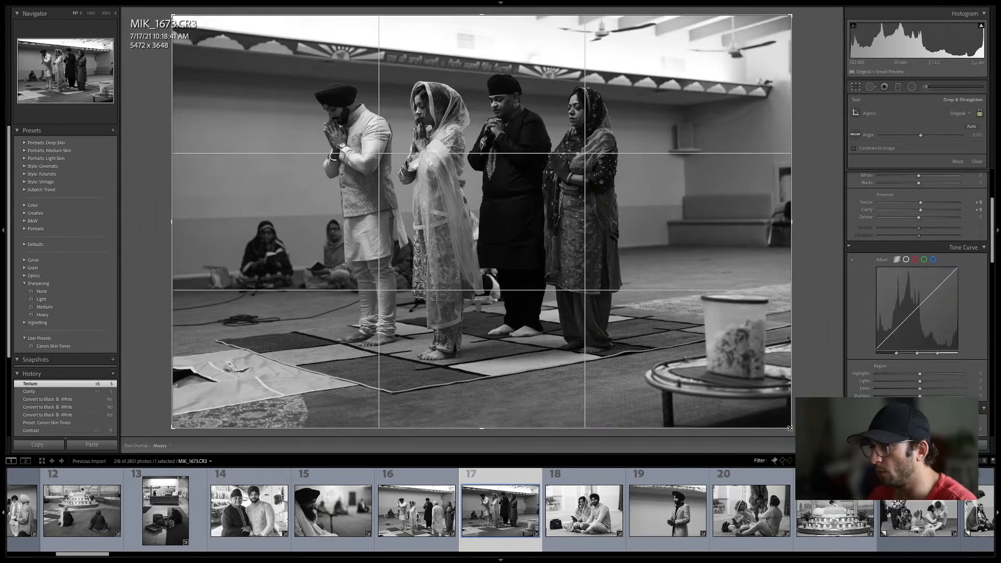
pyautogui.moveTo(790, 429); pyautogui.dragTo(760, 406)
pyautogui.moveTo(711, 385); pyautogui.dragTo(695, 388)
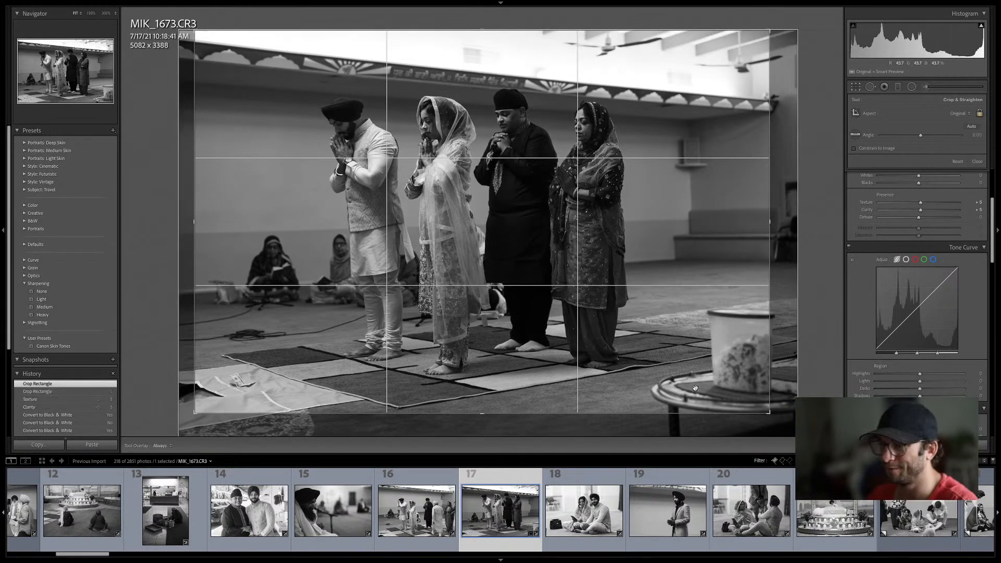
pyautogui.moveTo(770, 413)
pyautogui.mouseDown()
pyautogui.moveTo(759, 406)
pyautogui.moveTo(769, 410)
pyautogui.mouseUp()
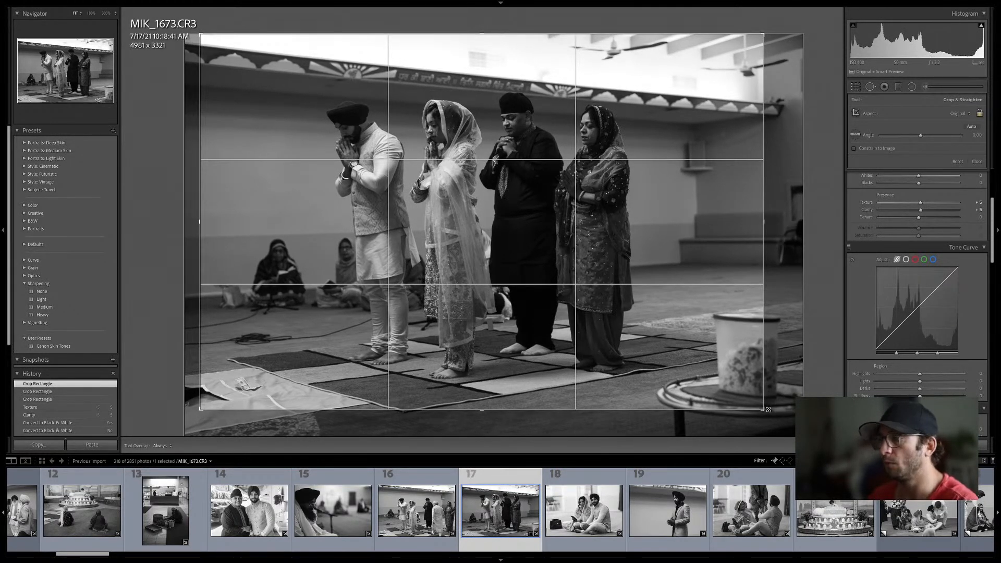
pyautogui.press('Return')
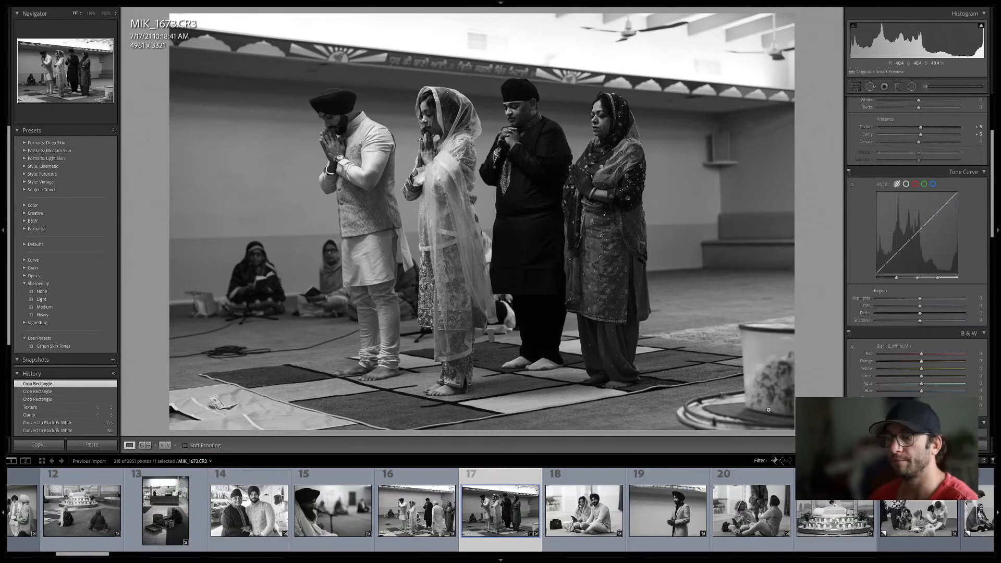
# Tighten the MIK_1673 crop to 4870 x 3247 to cut off more of the bucket and table
pyautogui.press('r')
pyautogui.moveTo(762, 409); pyautogui.dragTo(751, 409)
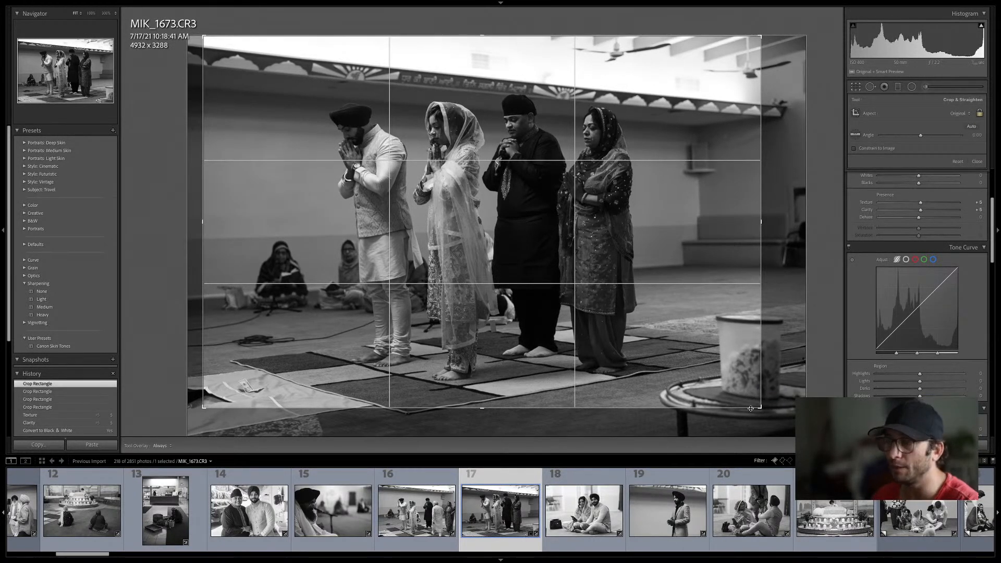
pyautogui.moveTo(761, 409); pyautogui.dragTo(756, 406)
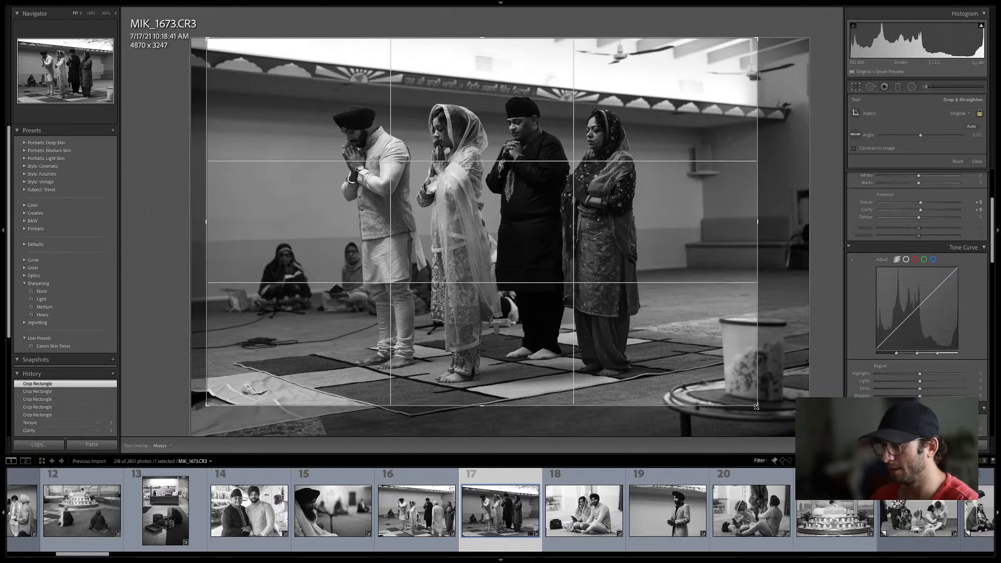
pyautogui.press('r')
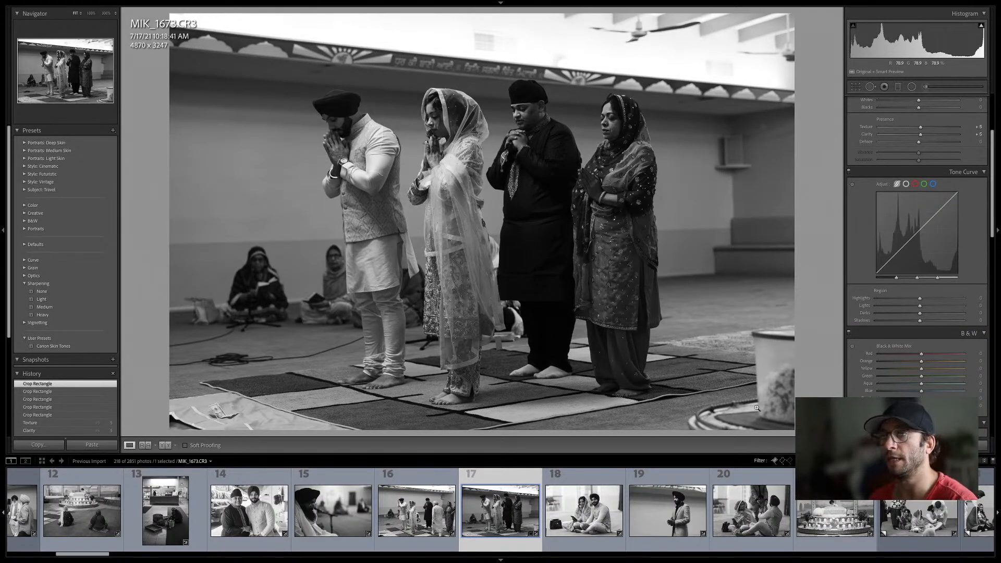
# Crop MIK_1688 slightly from its lower-left corner to 5397 x 3598
pyautogui.press('Right')
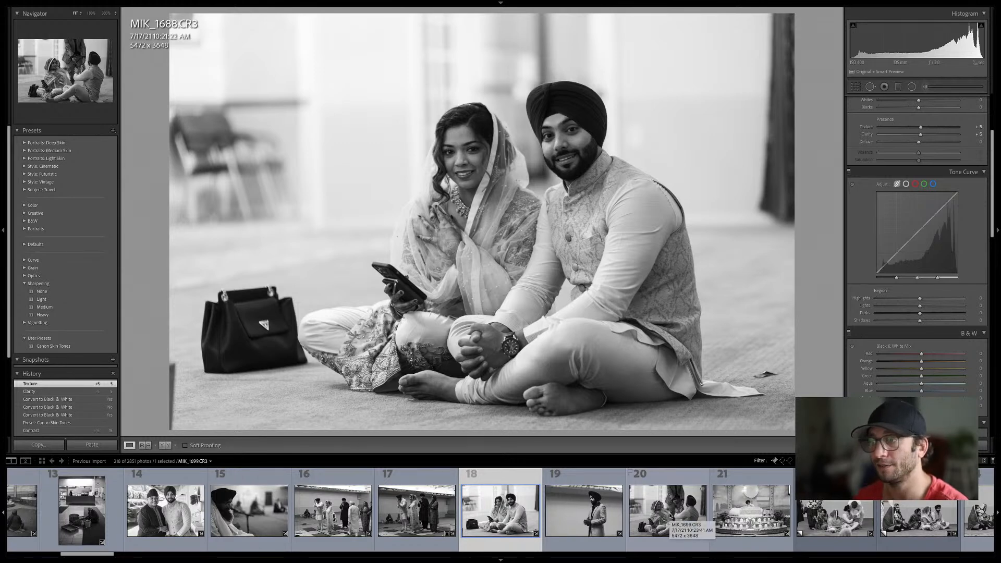
pyautogui.press('r')
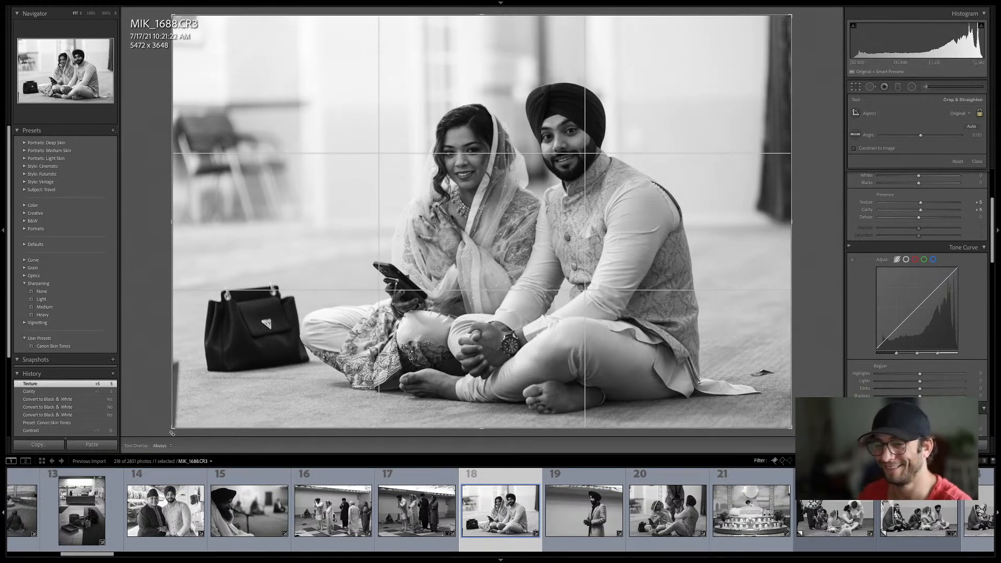
pyautogui.moveTo(173, 427); pyautogui.dragTo(177, 425)
pyautogui.press('Return')
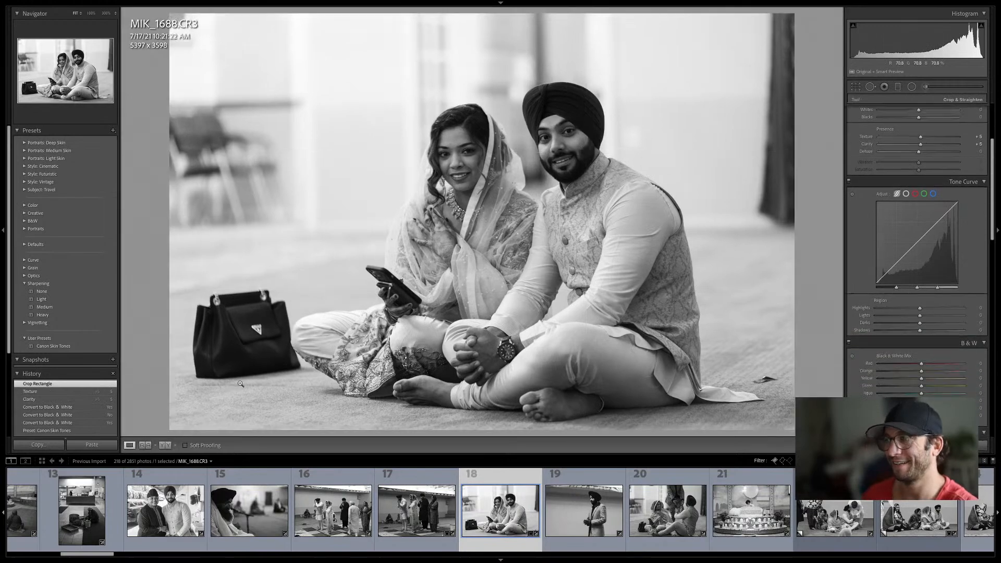
# Compare MIK_1694 with its color original in Develop, trying a different Orange level in the black and white mix
pyautogui.press('g')
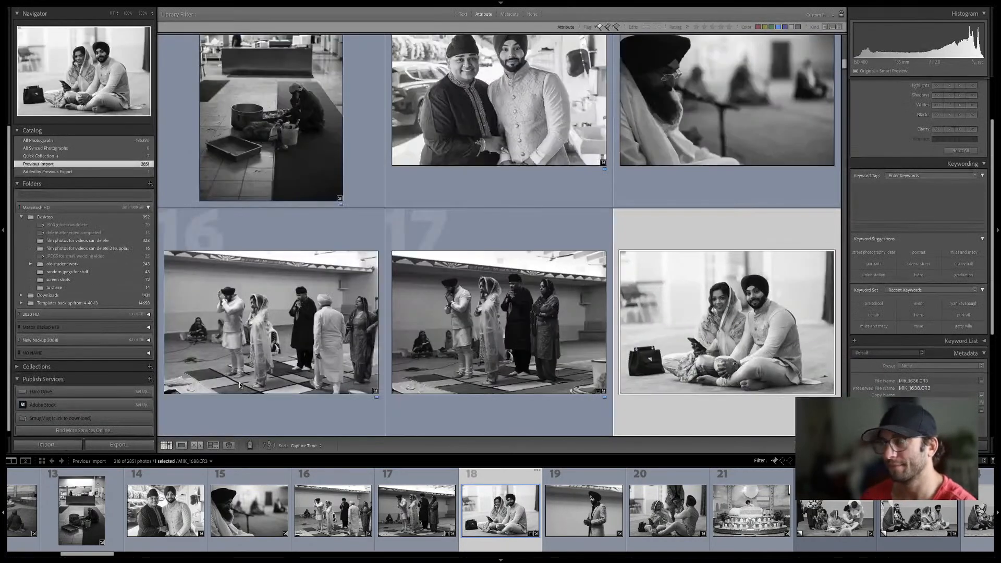
pyautogui.press('Down')
pyautogui.press('Left')
pyautogui.press('Left')
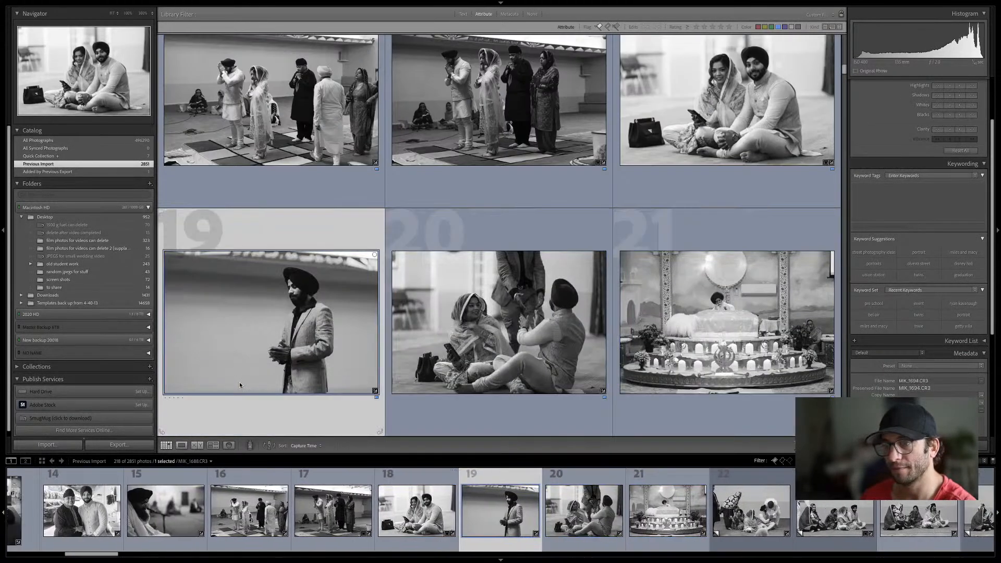
pyautogui.press('e')
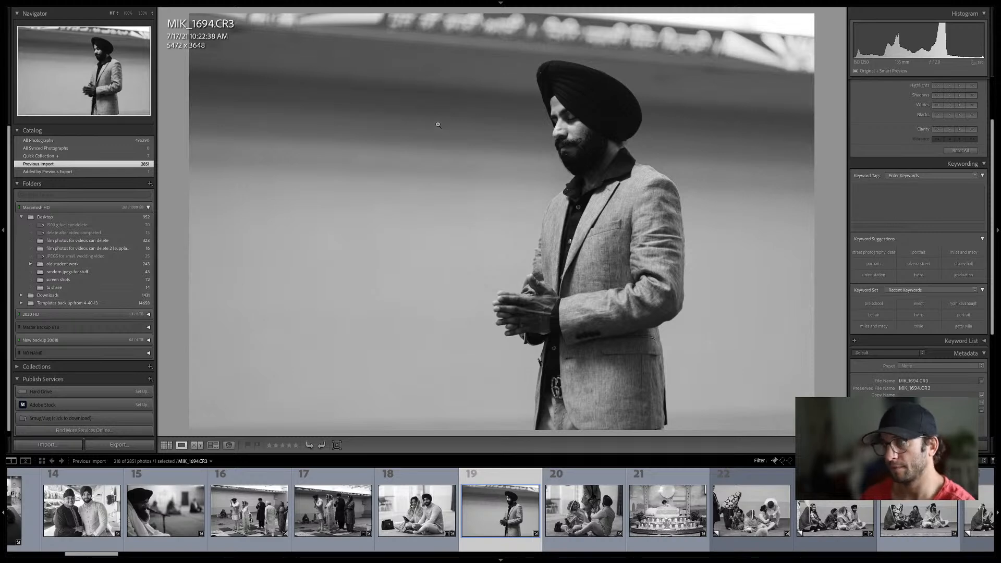
pyautogui.press('d')
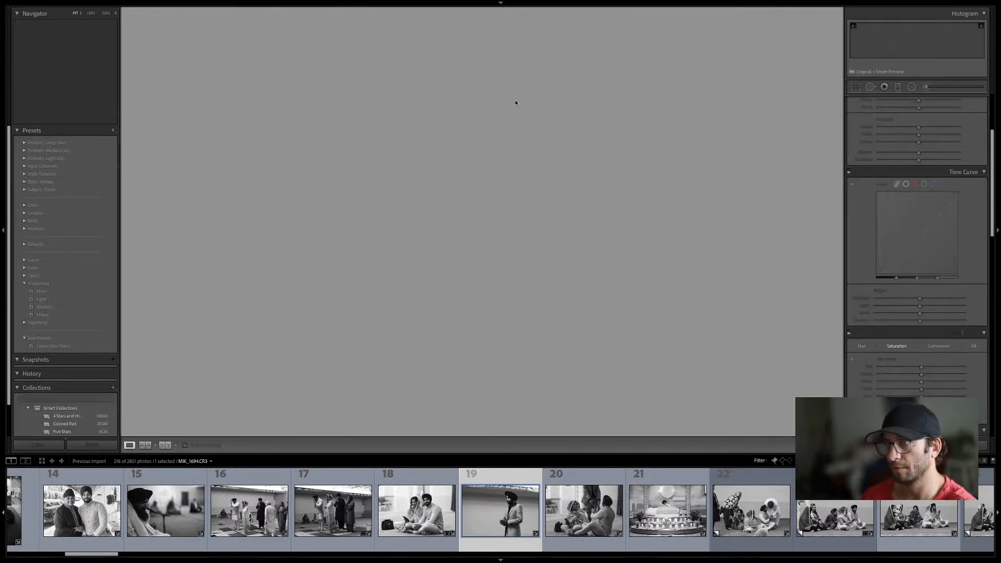
pyautogui.press('y')
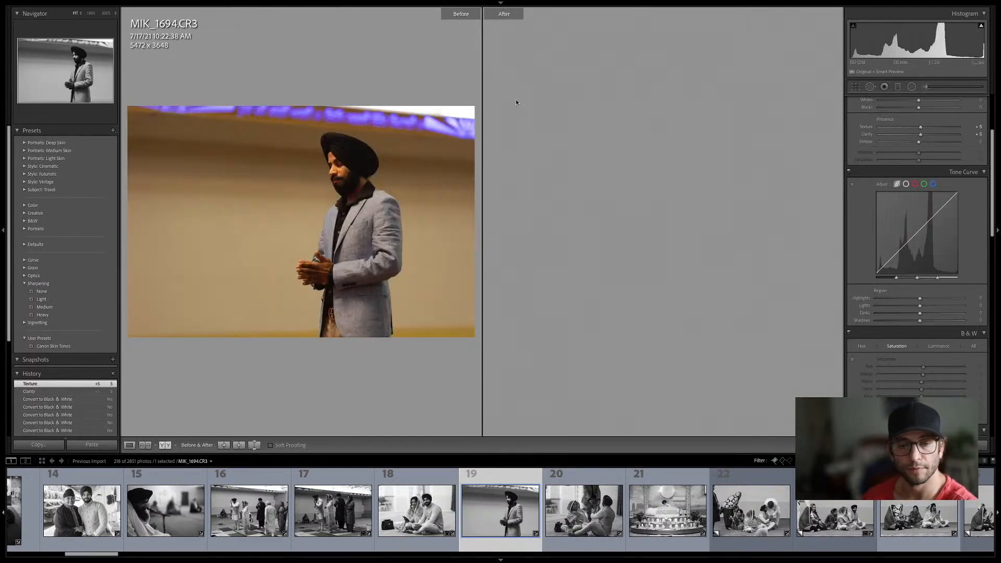
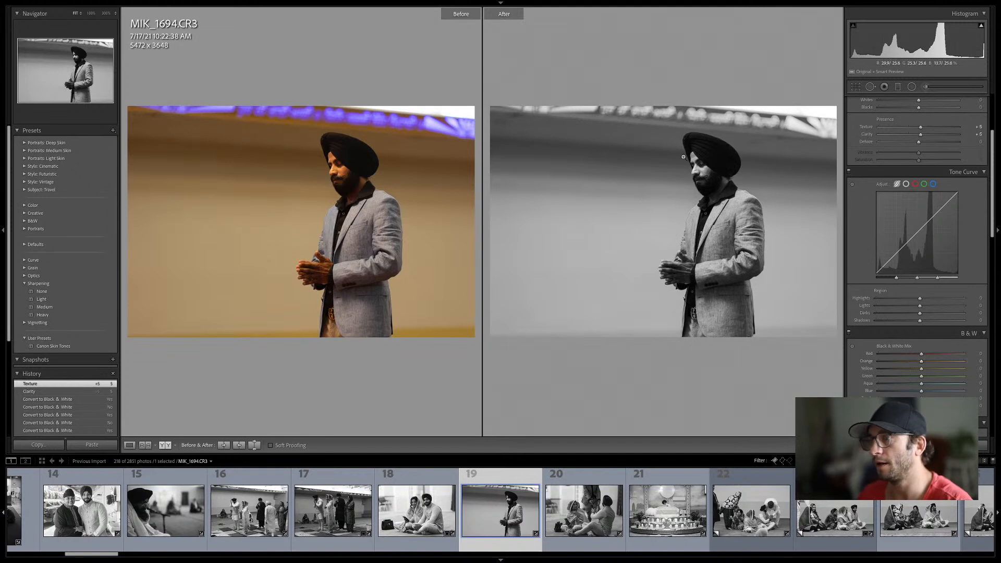
pyautogui.moveTo(907, 361); pyautogui.dragTo(924, 364)
pyautogui.doubleClick(925, 364)
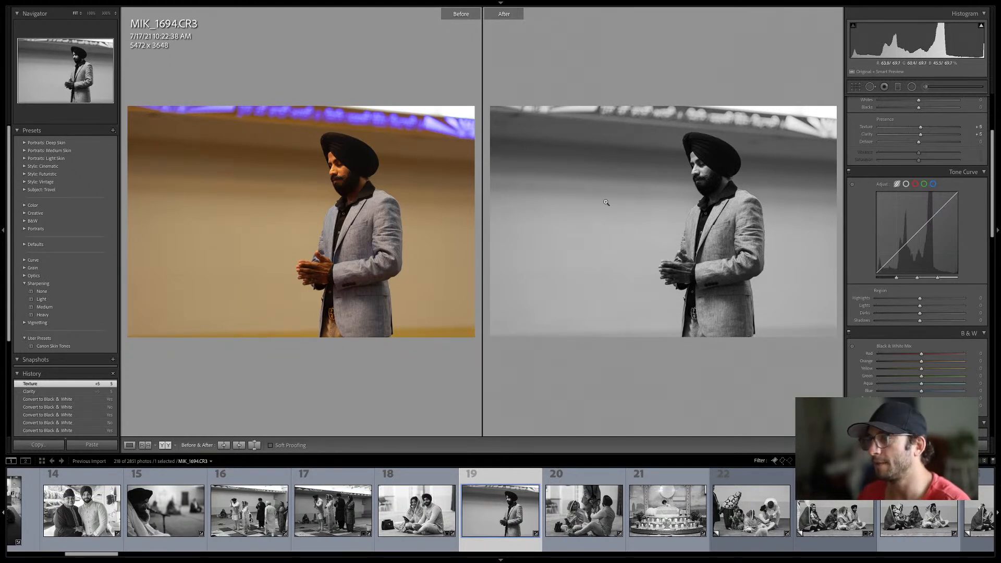
# Open MIK_1699 on its own without the before and after comparison and set its Contrast to +43
pyautogui.click(614, 548)
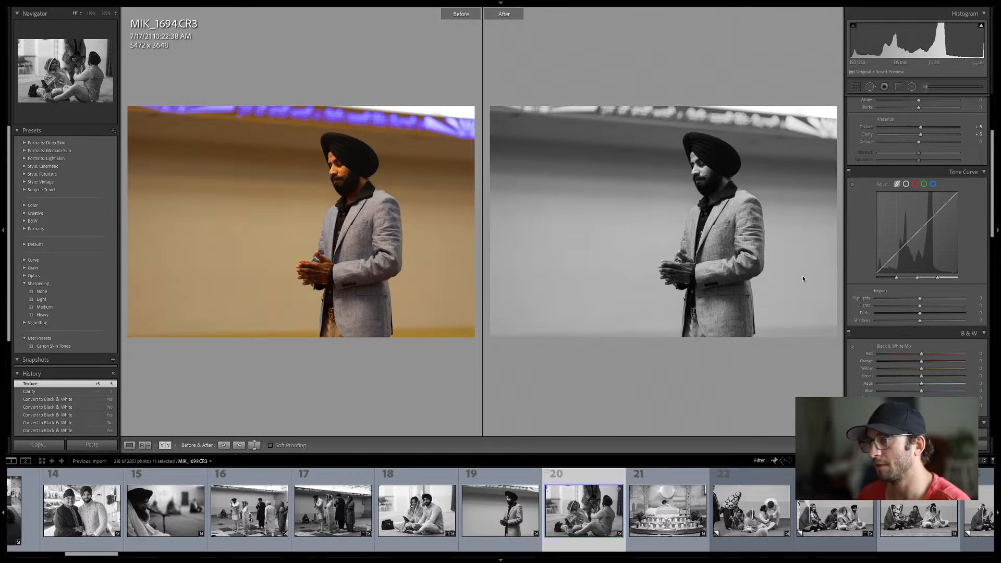
pyautogui.press('y')
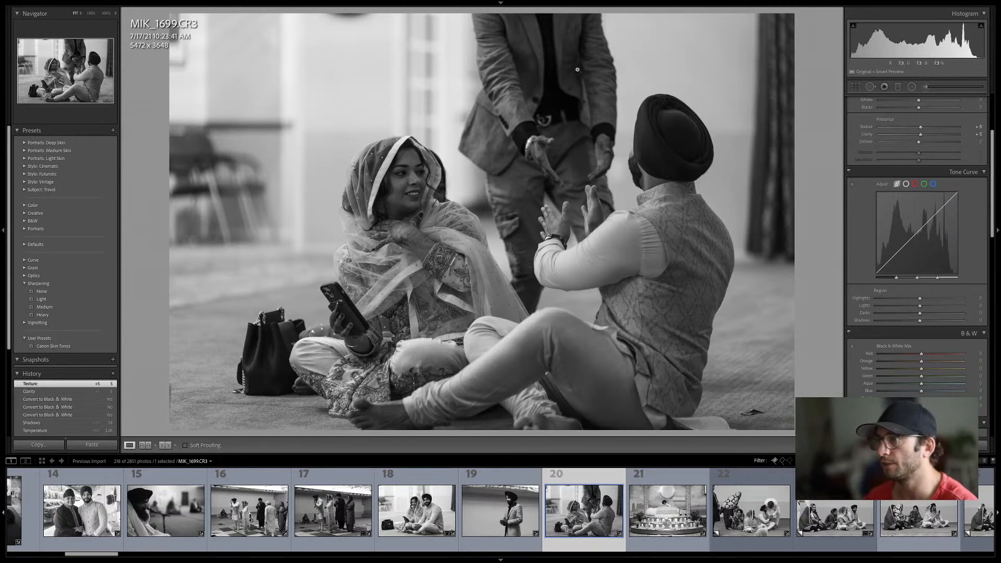
pyautogui.scroll(5, 917, 230)
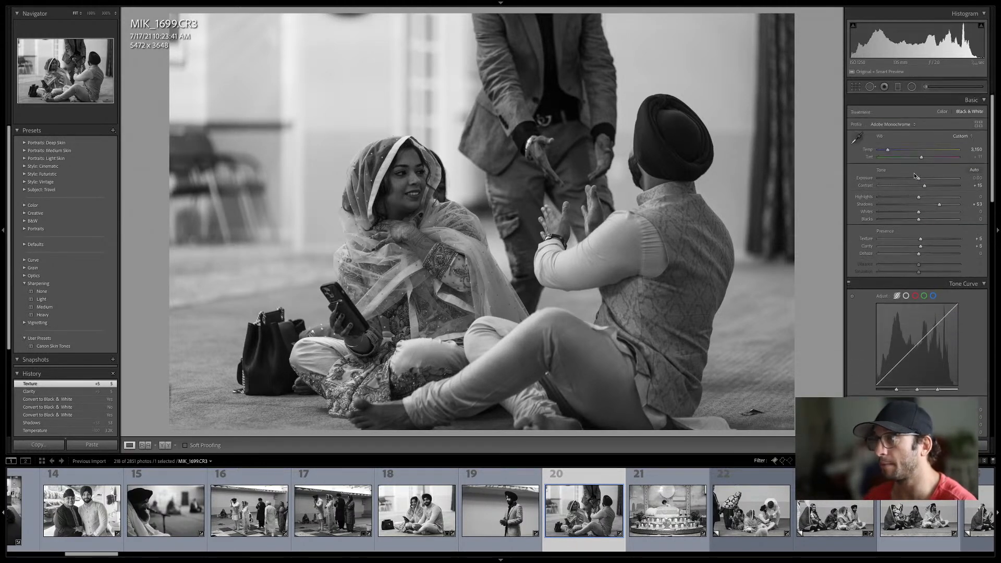
pyautogui.moveTo(924, 183); pyautogui.dragTo(934, 185)
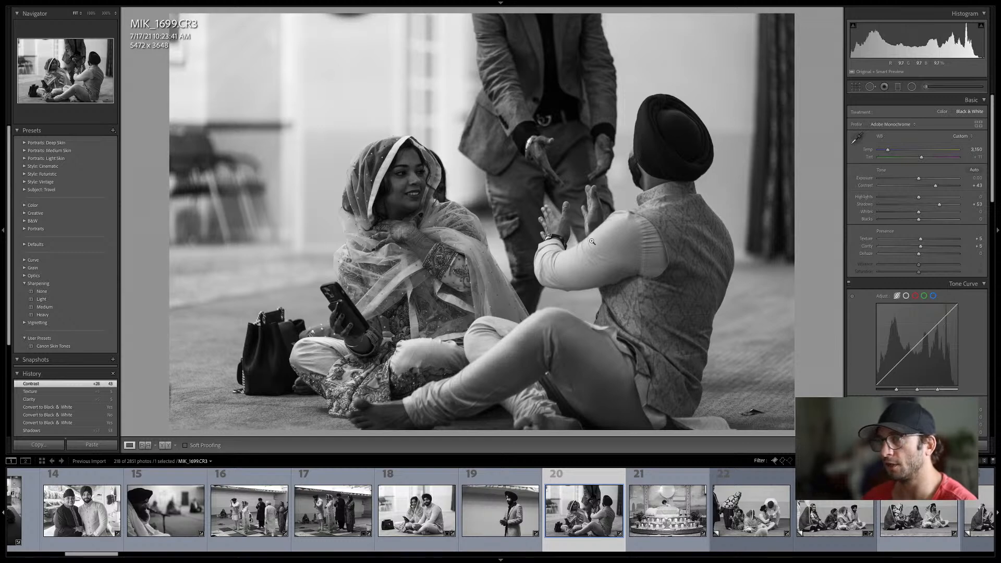
# Set Orange to +41 in MIK_1699's black and white mix, and move on to MIK_1720
pyautogui.scroll(-4, 933, 336)
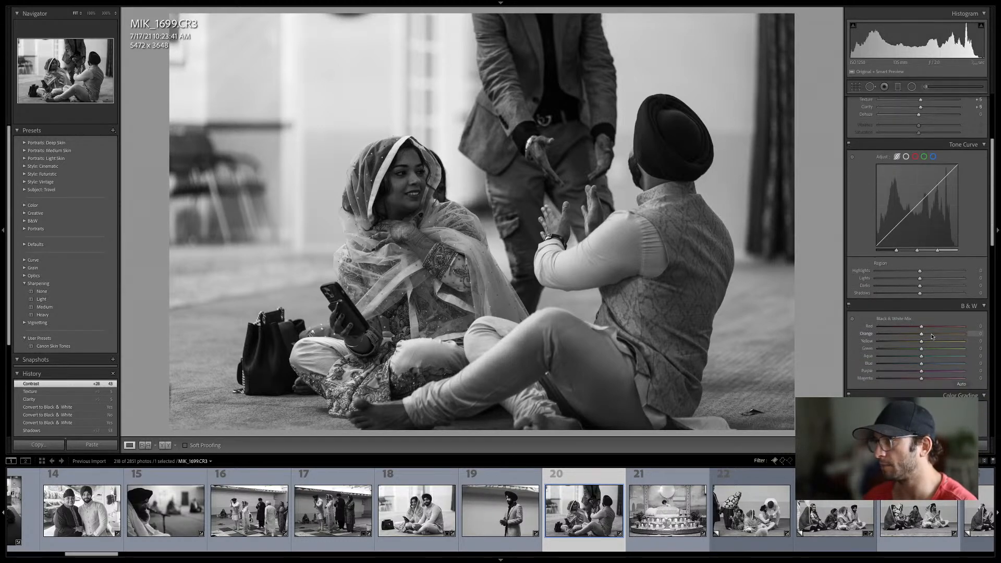
pyautogui.click(932, 334)
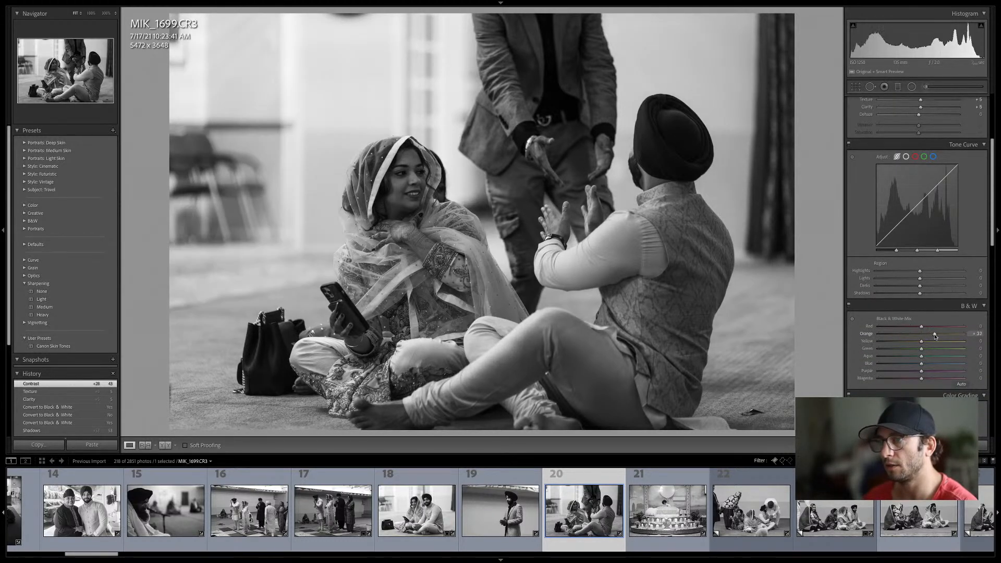
pyautogui.moveTo(932, 336); pyautogui.dragTo(939, 337)
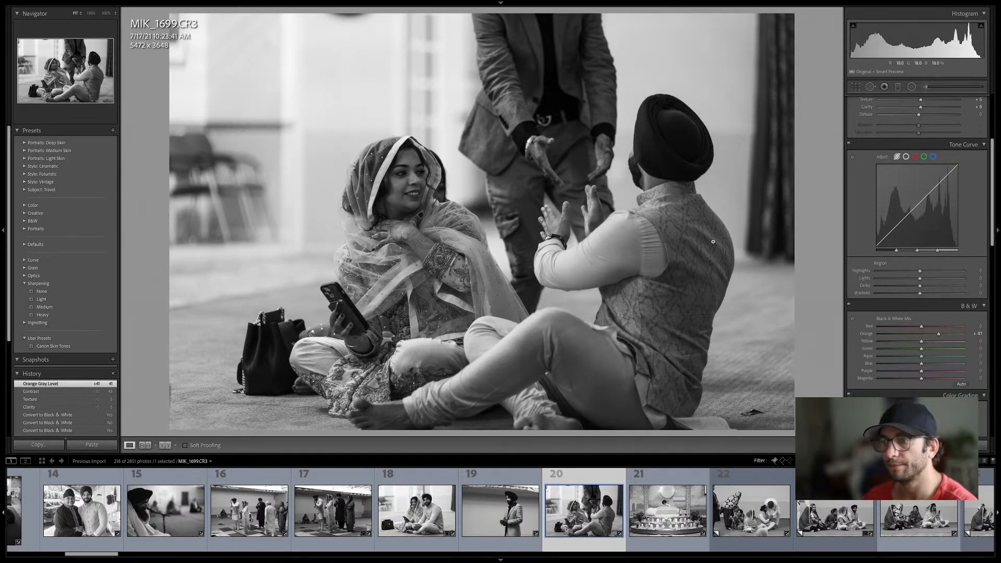
pyautogui.press('Right')
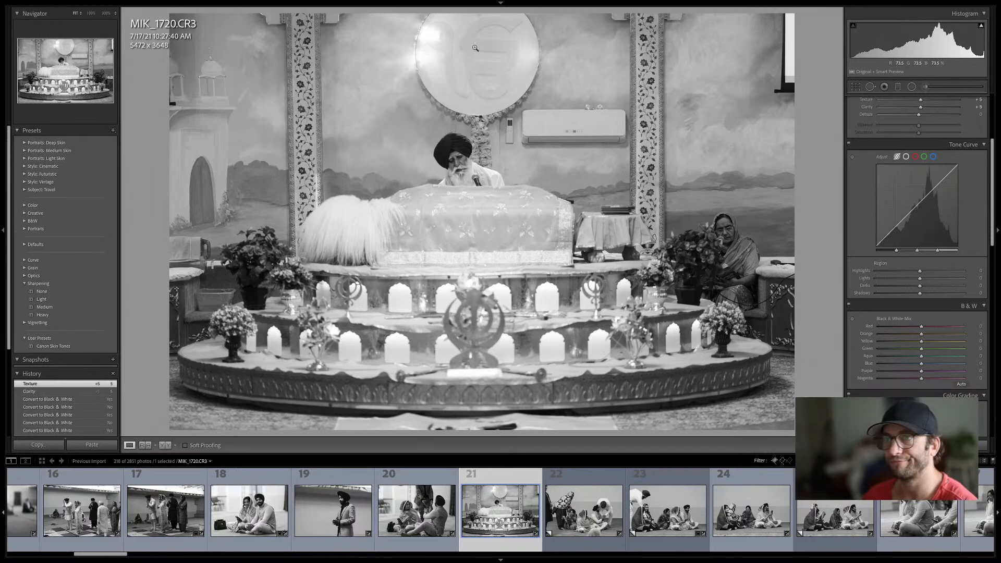
# Compare MIK_1720 with its color original side by side and check the neighboring unfiltered photos
pyautogui.click(484, 169)
pyautogui.click(480, 165)
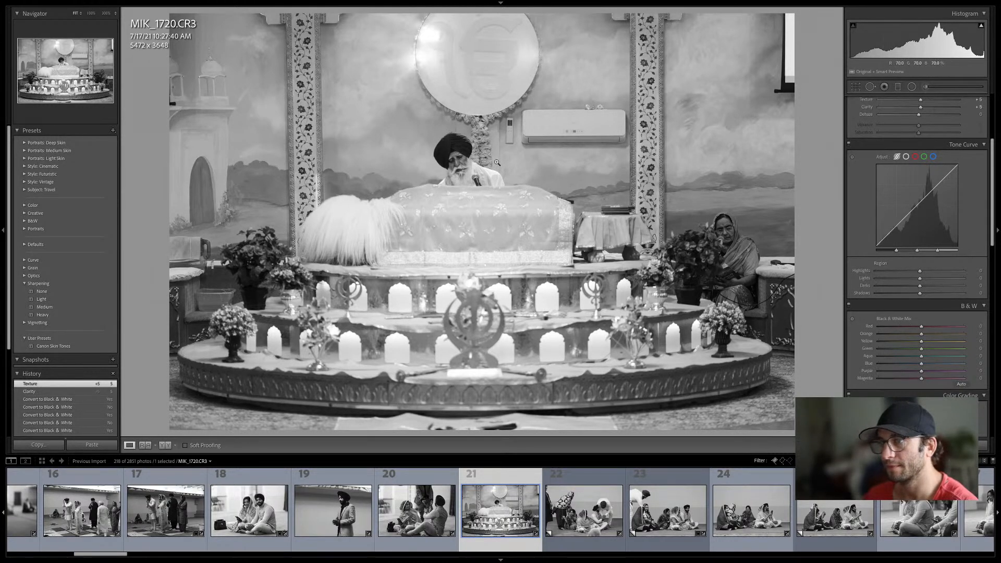
pyautogui.press('y')
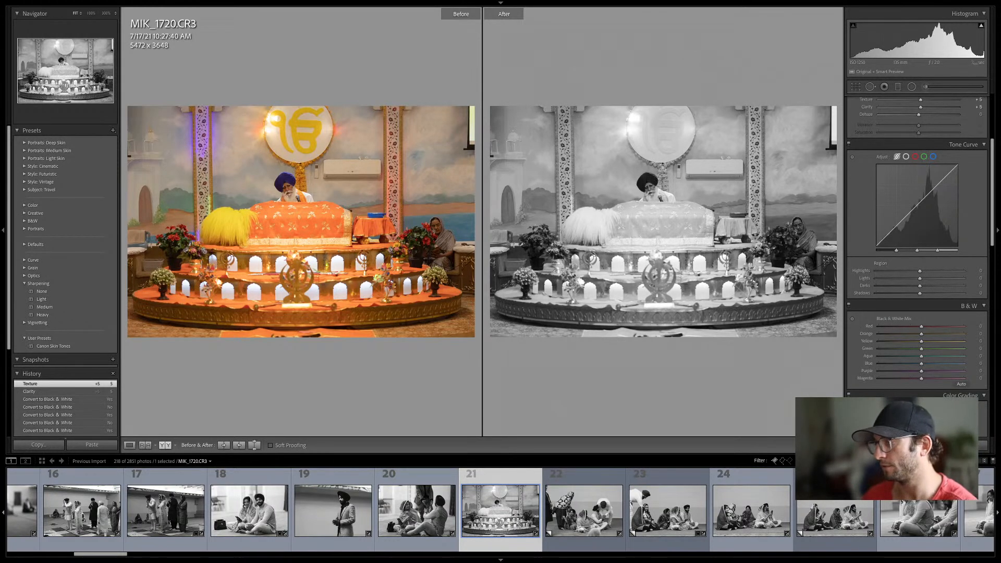
pyautogui.click(782, 461)
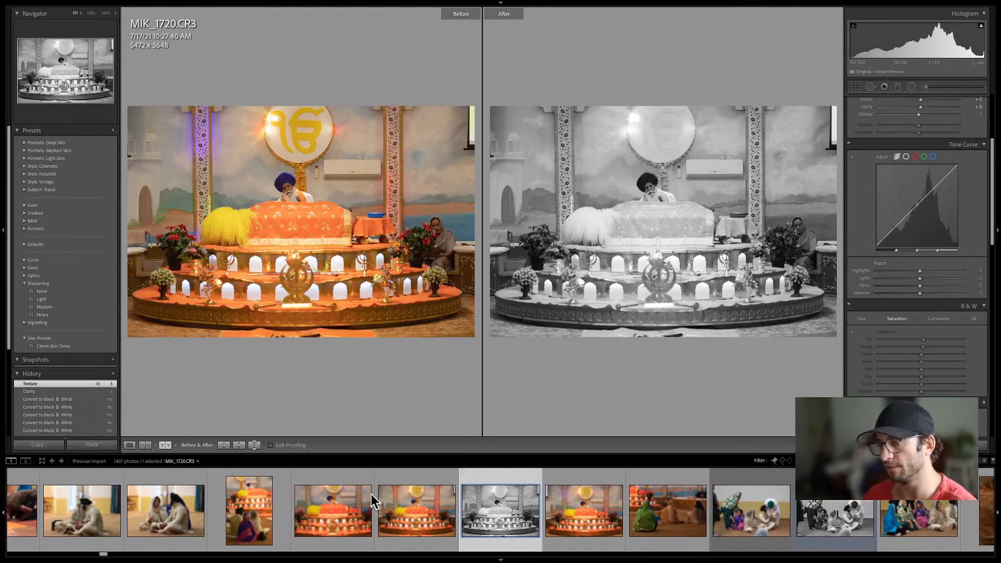
pyautogui.click(869, 461)
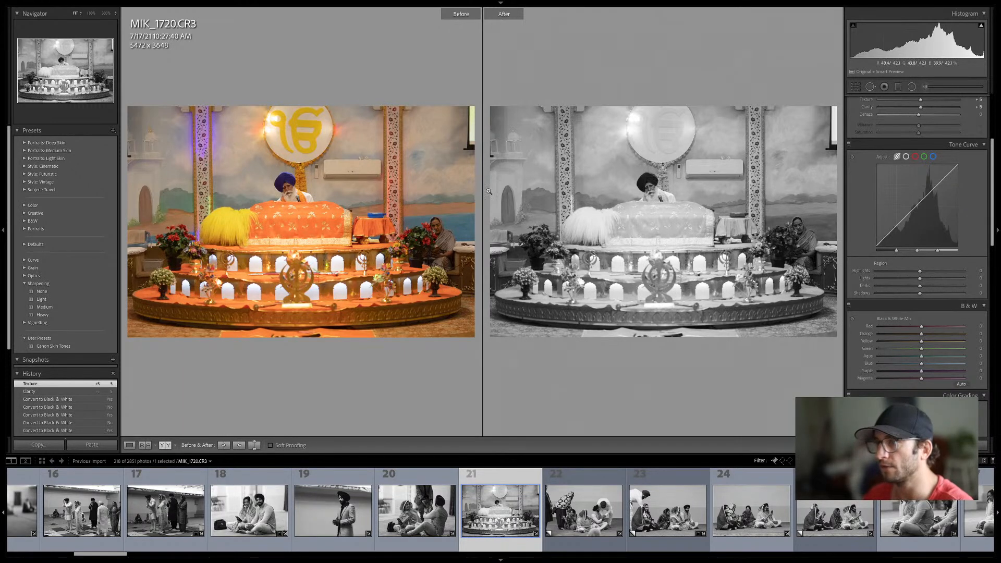
# Set Green to -79 in MIK_1720's black and white mix and lower its Highlights to -38
pyautogui.scroll(-3, 916, 285)
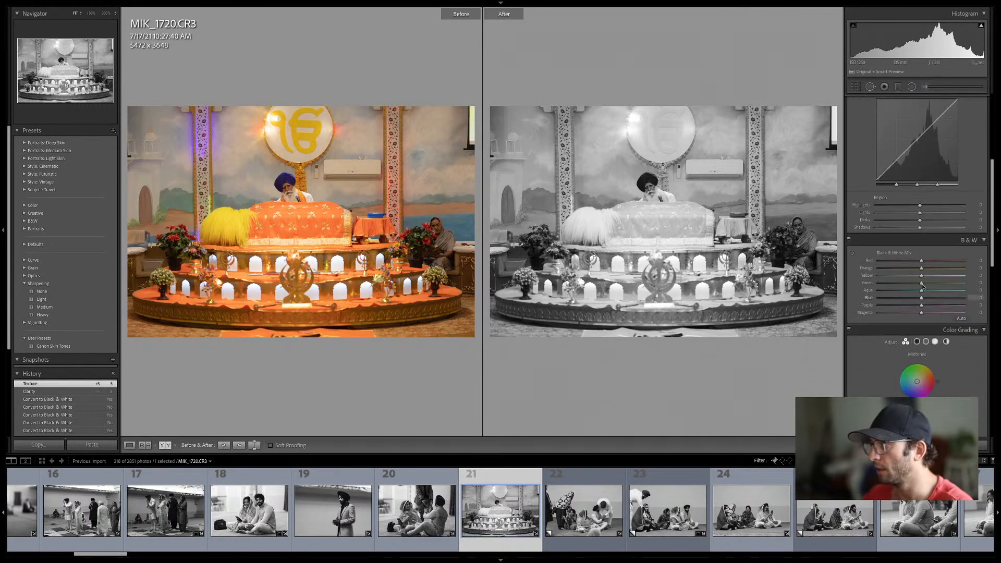
pyautogui.moveTo(915, 284); pyautogui.dragTo(888, 289)
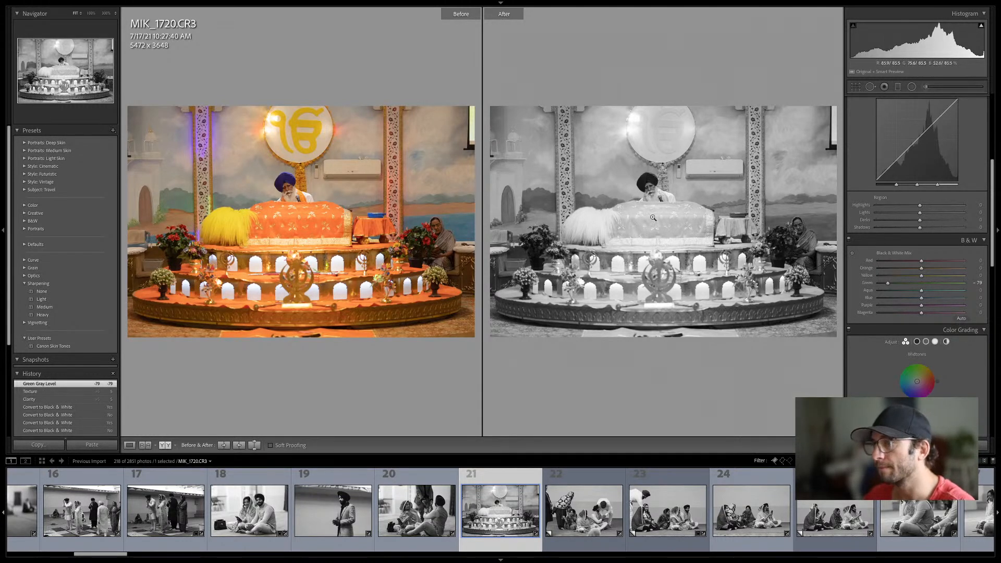
pyautogui.scroll(5, 923, 158)
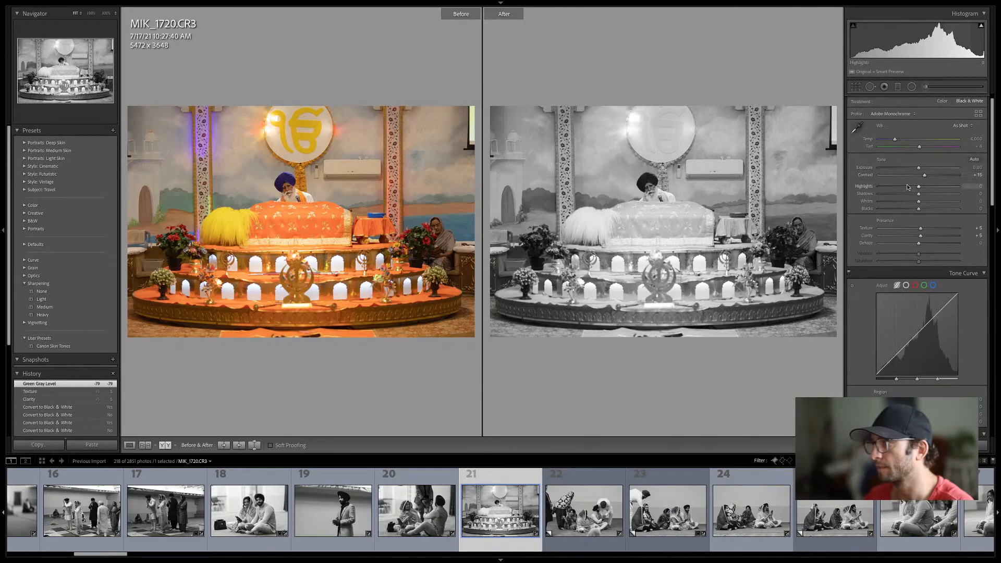
pyautogui.moveTo(907, 187); pyautogui.dragTo(896, 185)
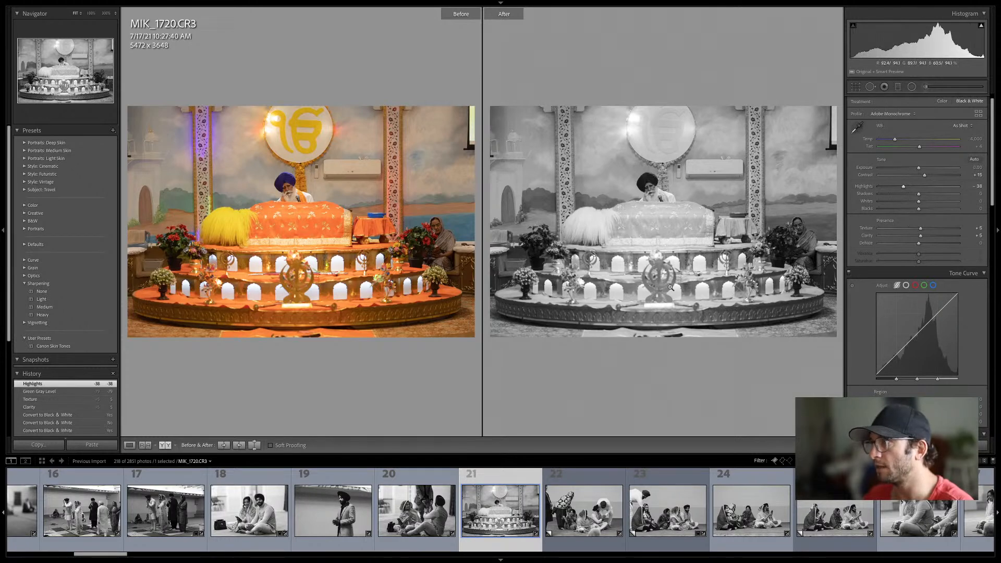
# Paint a Contrast adjustment brush of about 38 over the round emblem above the altar
pyautogui.scroll(1, 920, 271)
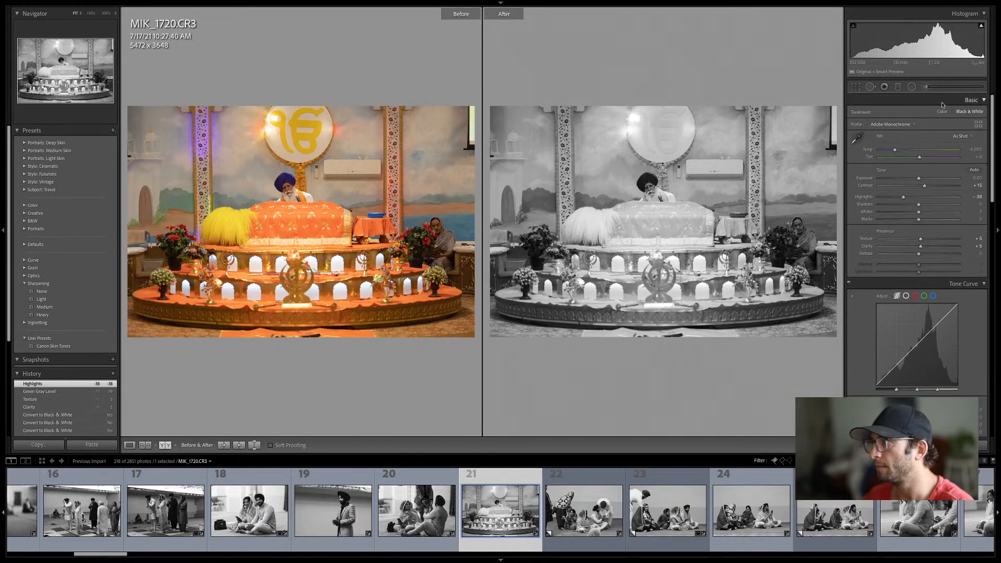
pyautogui.click(923, 86)
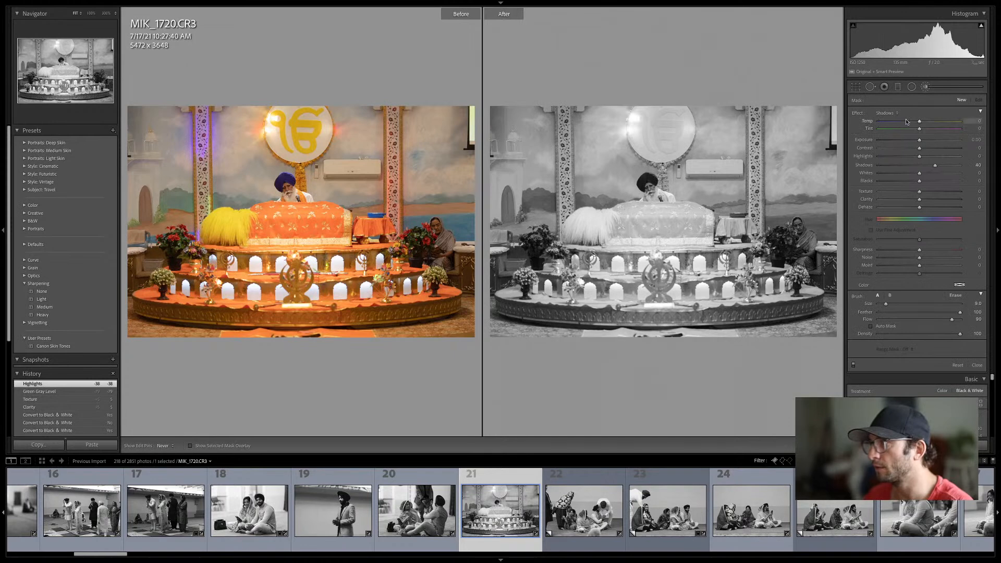
pyautogui.click(890, 114)
pyautogui.click(902, 98)
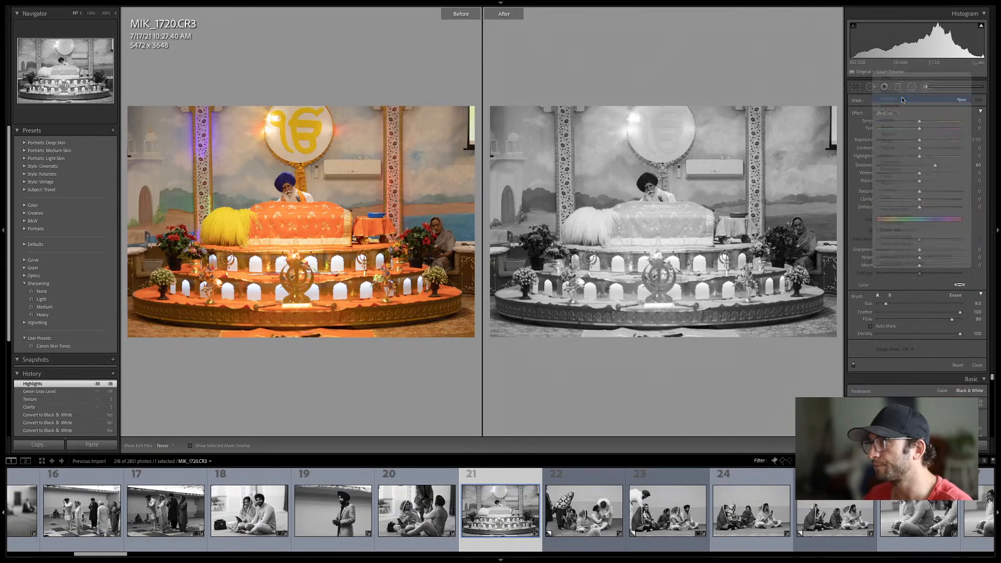
pyautogui.moveTo(938, 150); pyautogui.dragTo(935, 149)
pyautogui.scroll(4, 636, 238)
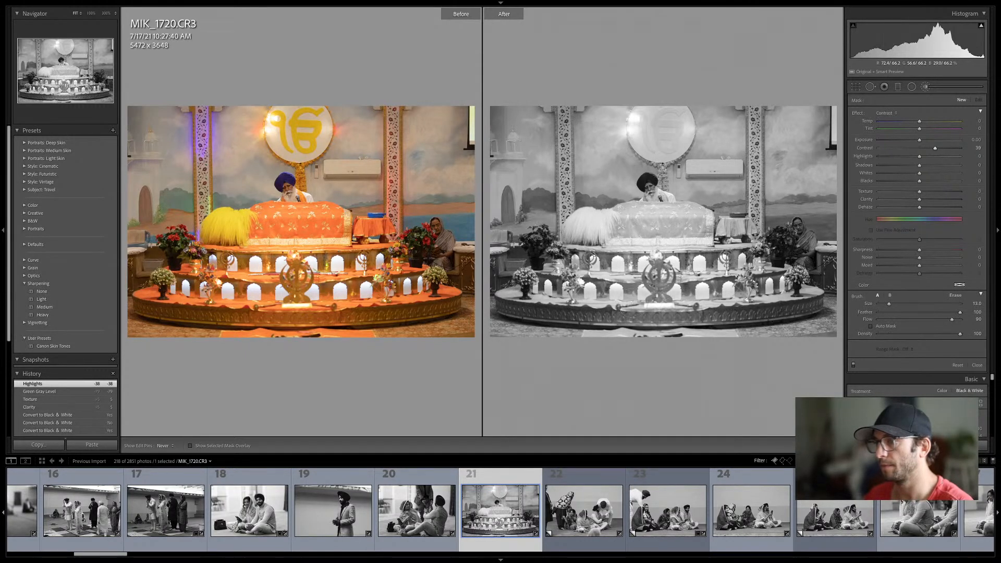
pyautogui.moveTo(679, 102); pyautogui.dragTo(679, 127)
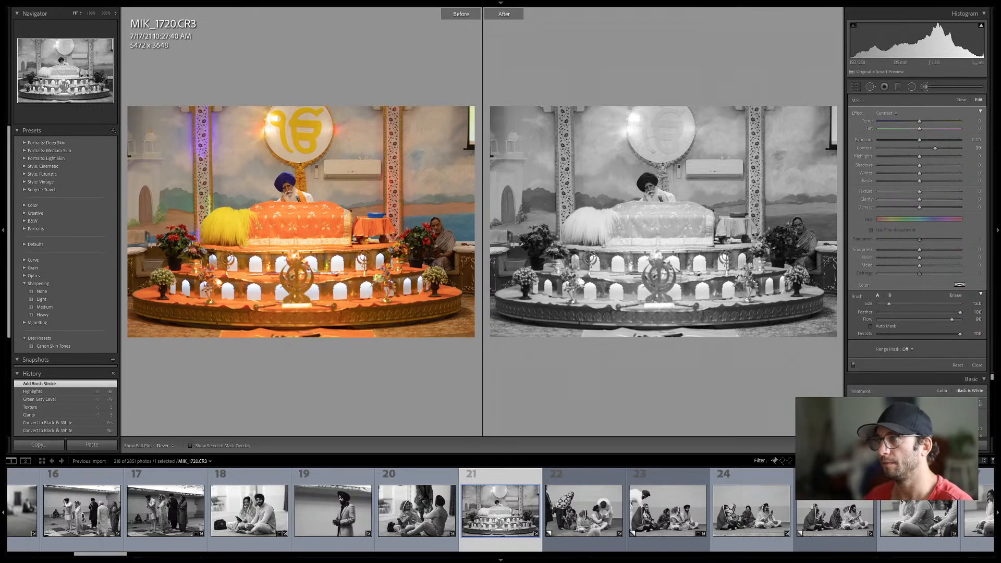
pyautogui.click(690, 119)
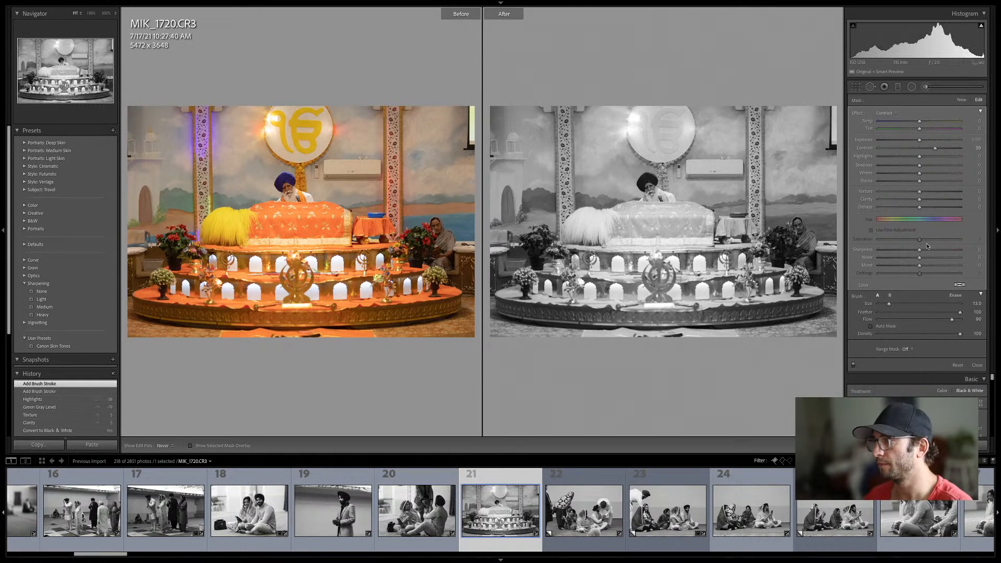
pyautogui.press('Return')
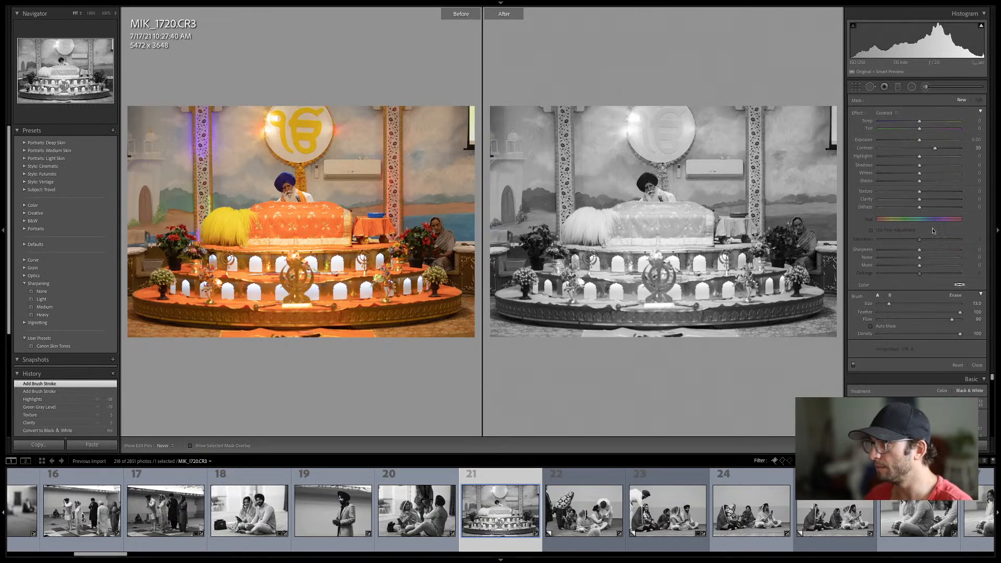
# Close the adjustment brush and set Yellow to -31 in the black and white mix to darken the emblem's symbol
pyautogui.click(926, 86)
pyautogui.scroll(-1, 915, 258)
pyautogui.scroll(-3, 915, 259)
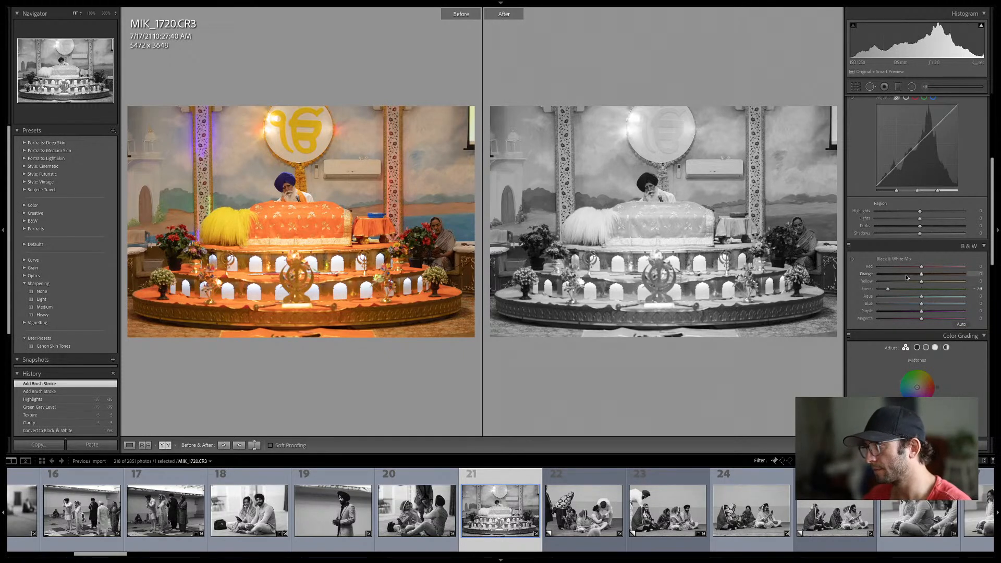
pyautogui.click(910, 282)
pyautogui.moveTo(910, 283); pyautogui.dragTo(909, 283)
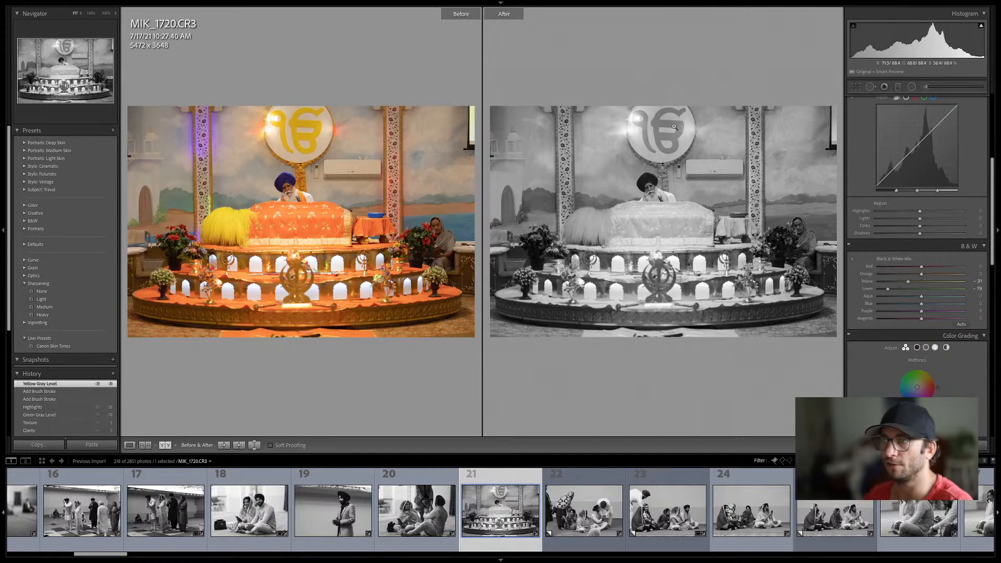
pyautogui.scroll(5, 895, 152)
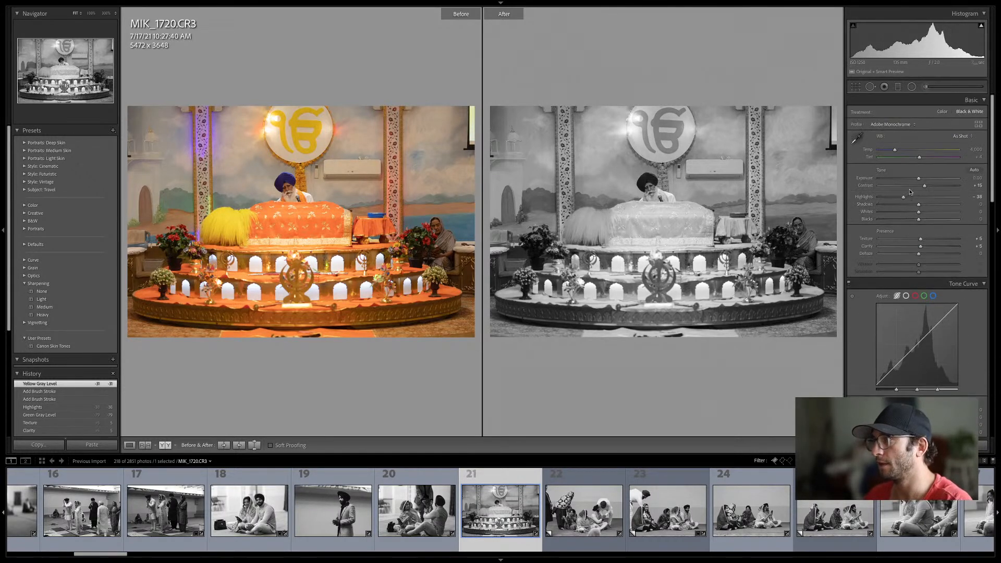
pyautogui.click(889, 125)
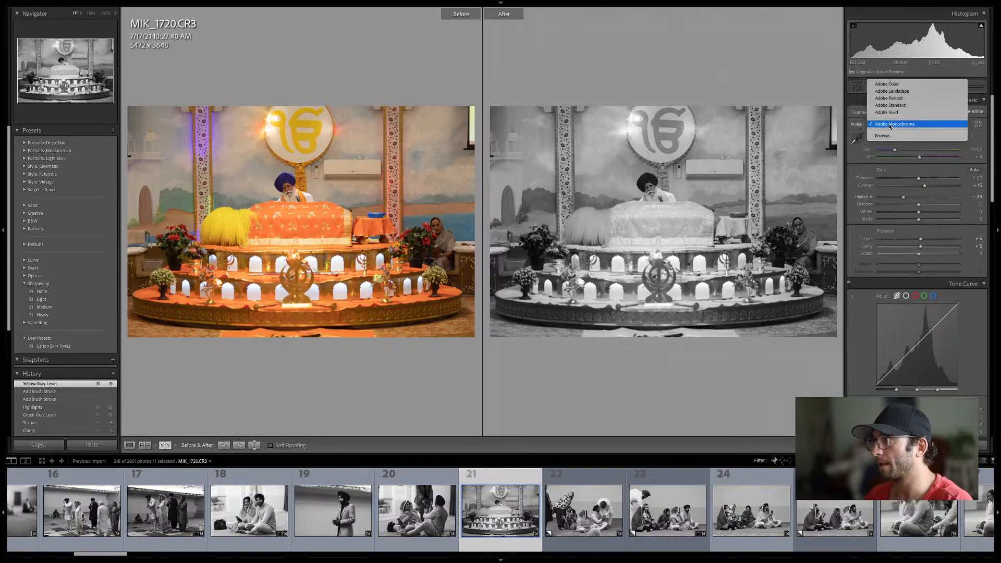
pyautogui.click(857, 107)
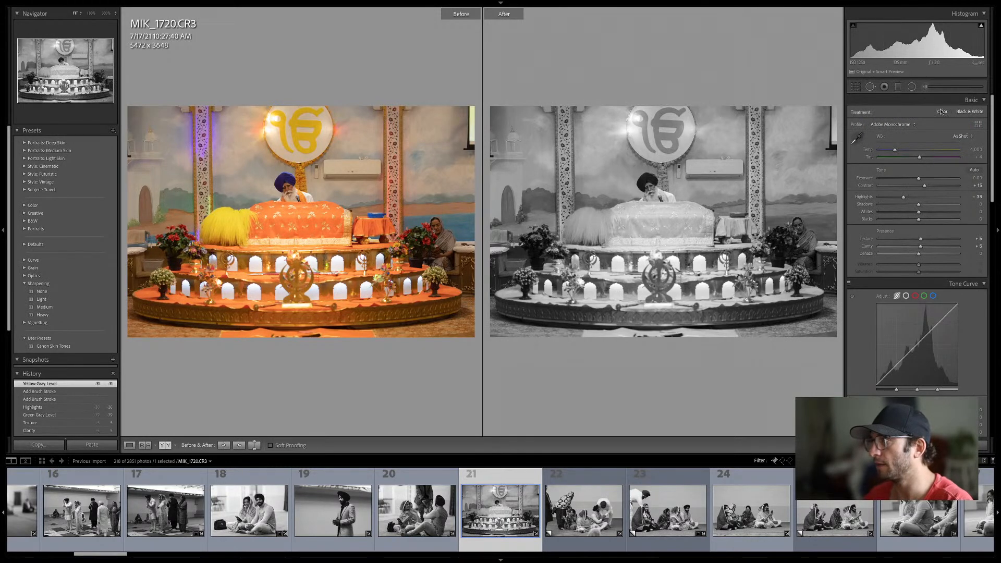
# Set a new adjustment brush to Contrast 87 and paint it over the round emblem
pyautogui.click(925, 87)
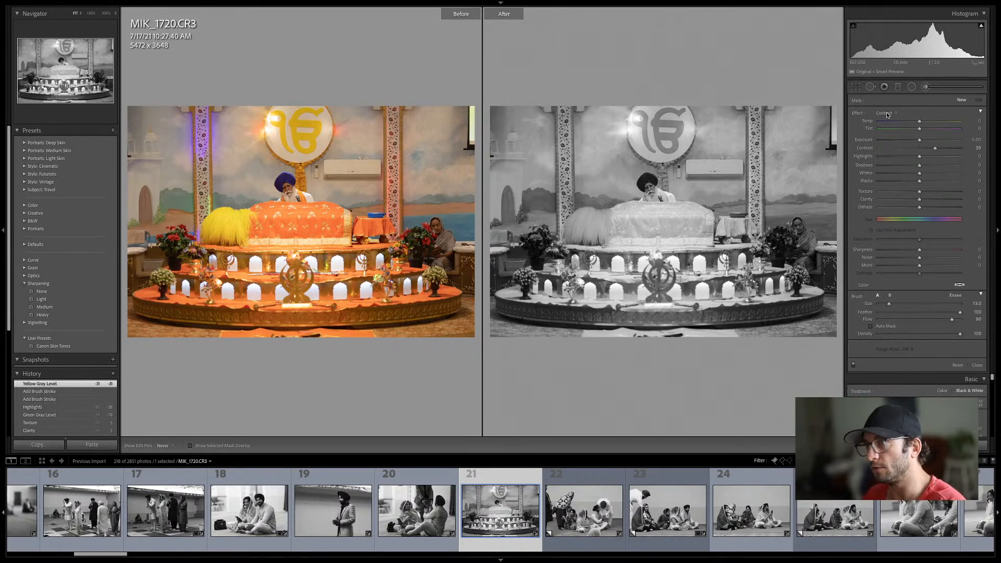
pyautogui.moveTo(936, 149); pyautogui.dragTo(958, 150)
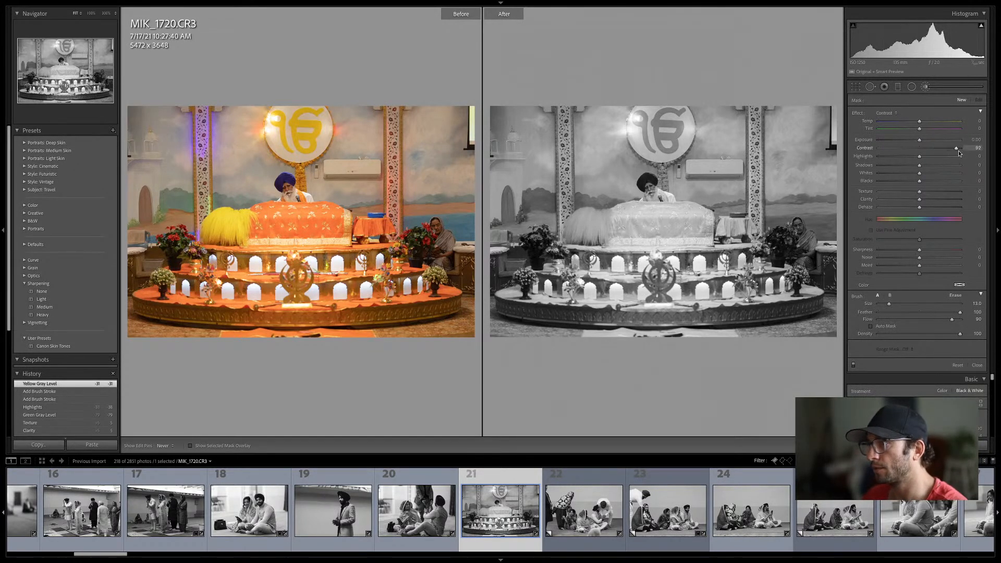
pyautogui.scroll(4, 662, 131)
pyautogui.moveTo(664, 125); pyautogui.dragTo(665, 119)
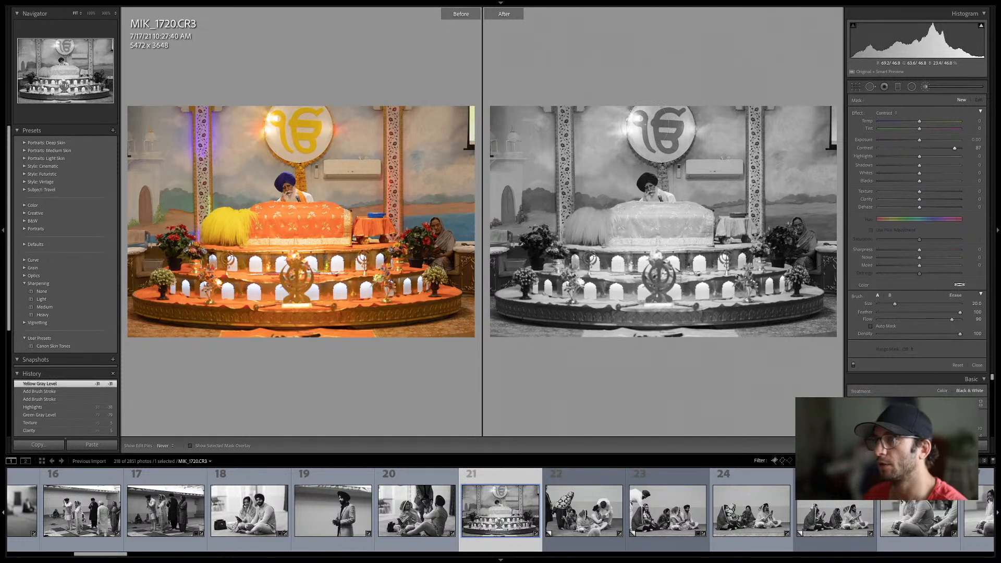
pyautogui.moveTo(647, 126); pyautogui.dragTo(644, 125)
pyautogui.scroll(-4, 606, 119)
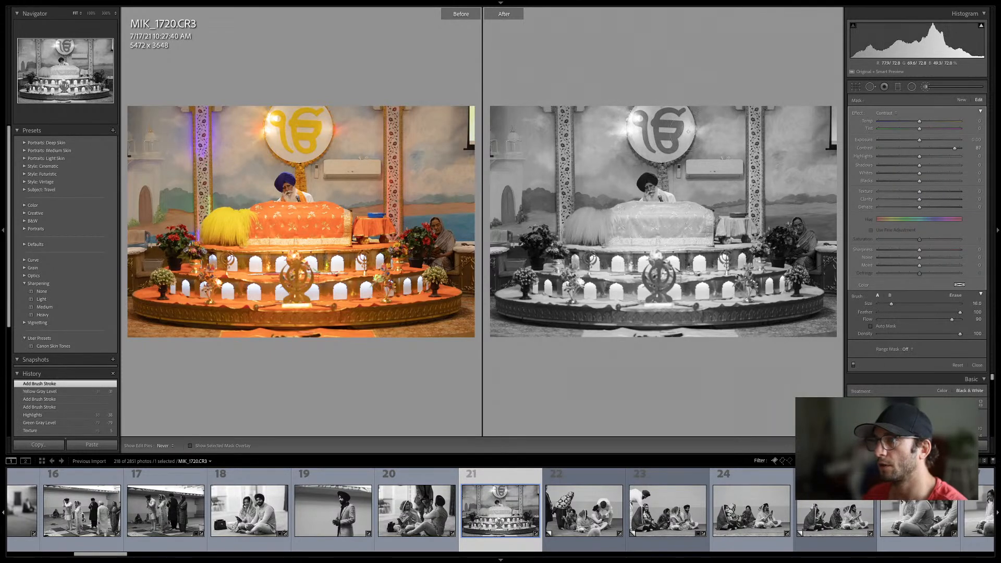
# Brush the same contrast across the upper wall and the painted hills on both sides, and return to the single-photo view
pyautogui.moveTo(697, 81); pyautogui.dragTo(704, 81)
pyautogui.scroll(-8, 822, 195)
pyautogui.moveTo(833, 198); pyautogui.dragTo(724, 206)
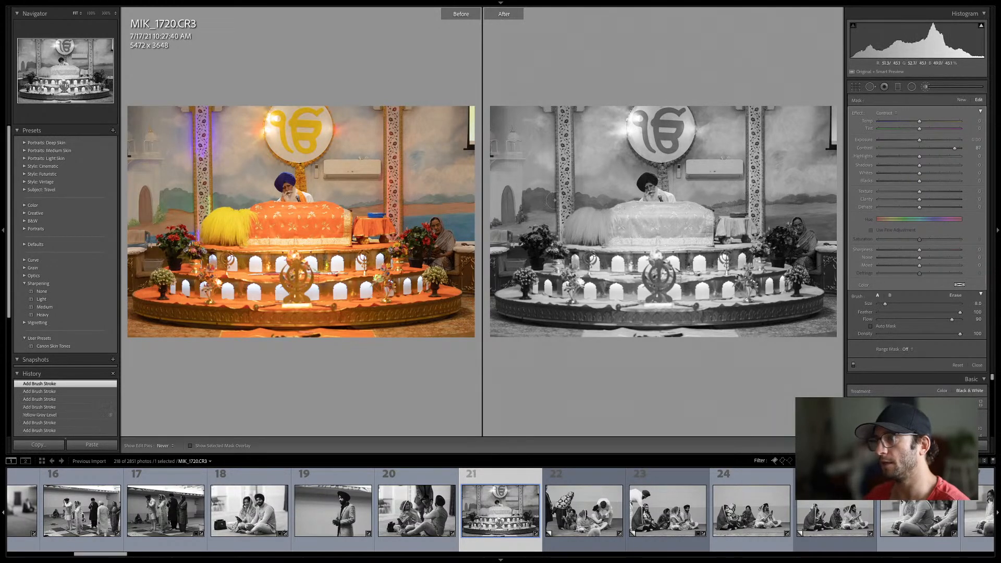
pyautogui.moveTo(547, 201); pyautogui.dragTo(608, 203)
pyautogui.scroll(-3, 527, 201)
pyautogui.moveTo(528, 202); pyautogui.dragTo(556, 201)
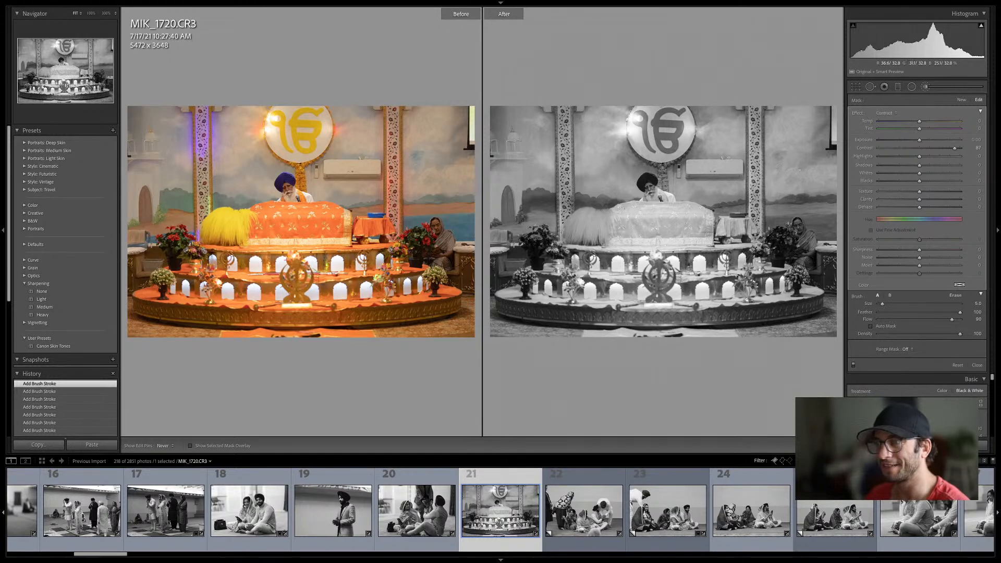
pyautogui.press('y')
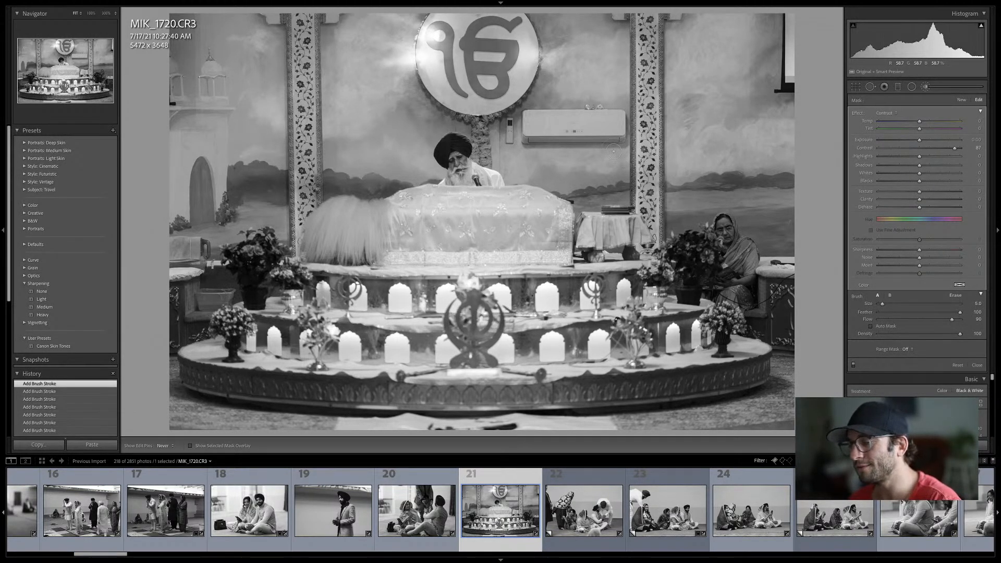
# Review the following black and white photos from MIK_1724 through MIK_1763
pyautogui.press('Right')
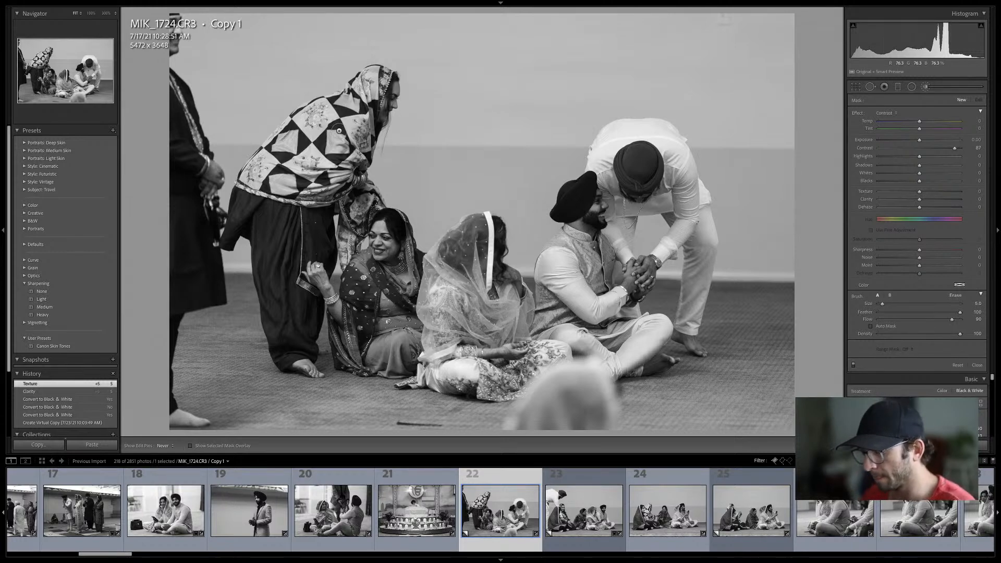
pyautogui.press('Right')
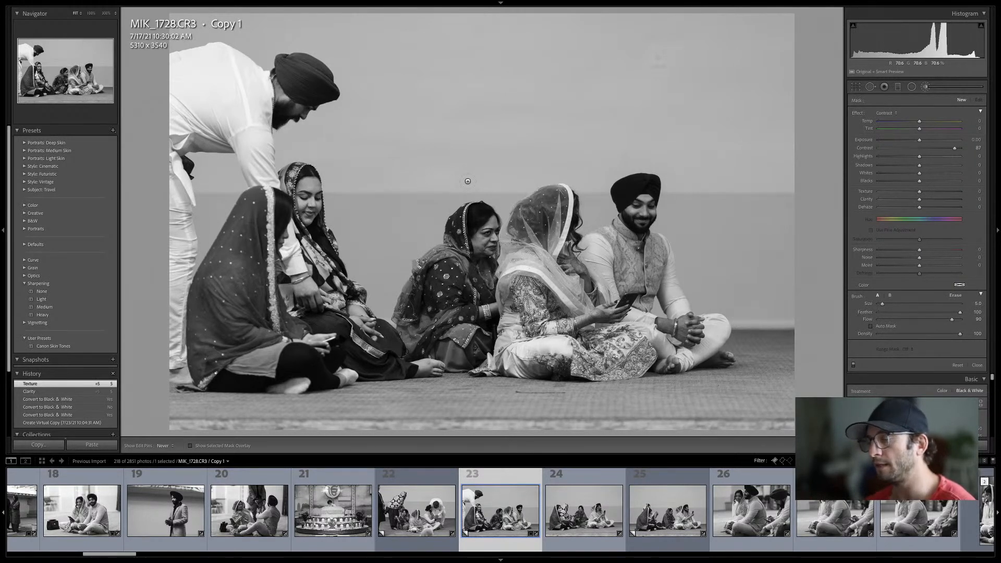
pyautogui.press('Right')
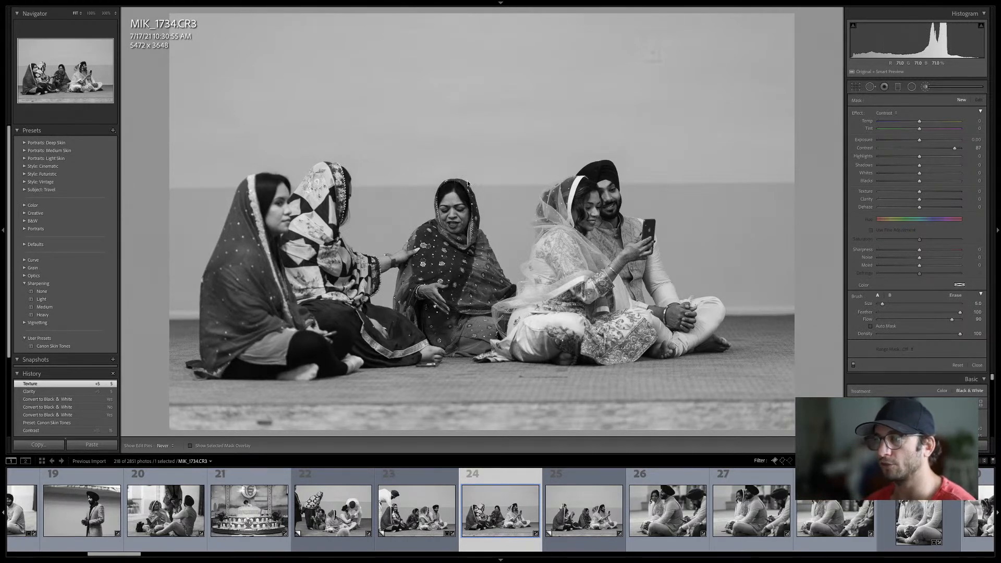
pyautogui.press('g')
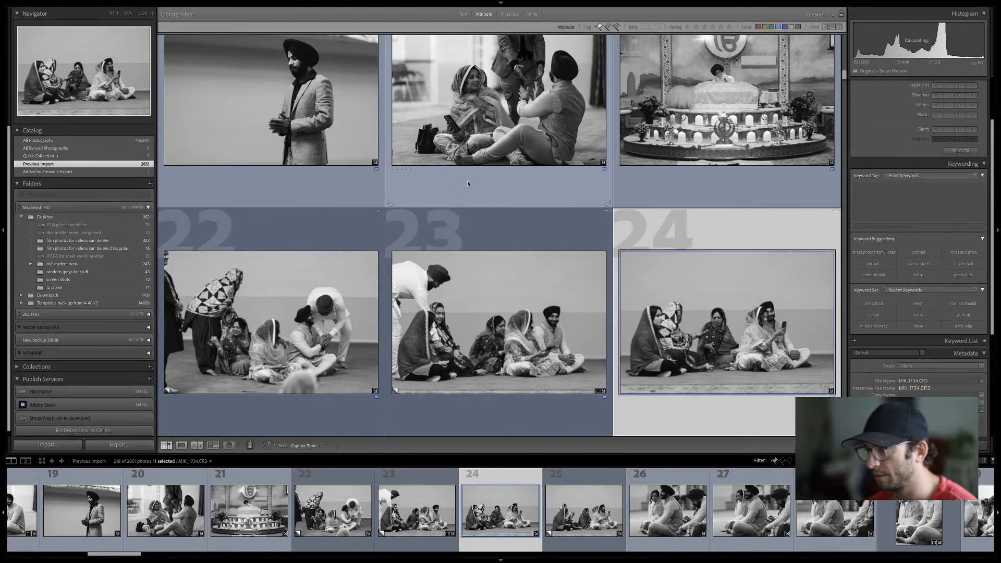
pyautogui.press('Right')
pyautogui.press('e')
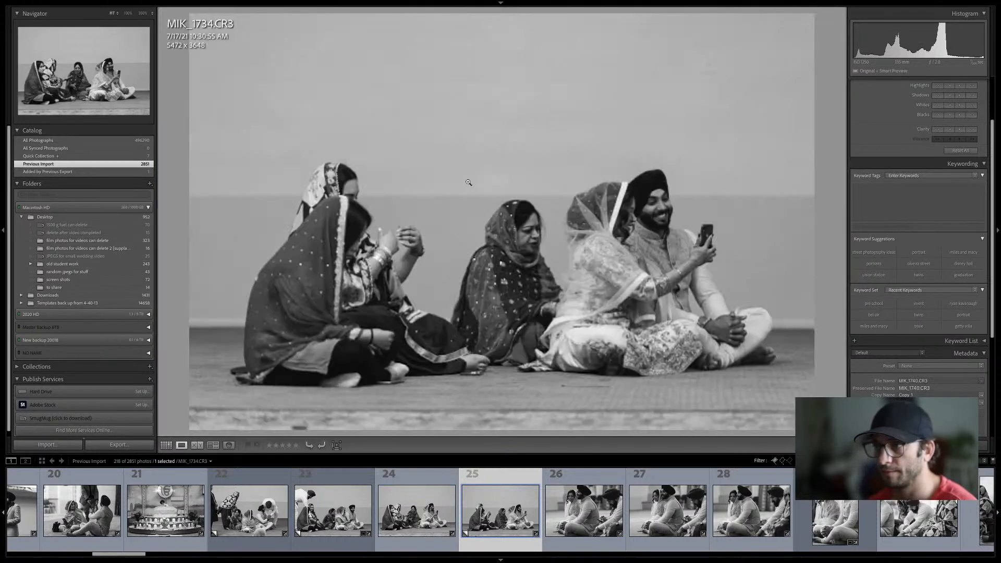
pyautogui.press('Right')
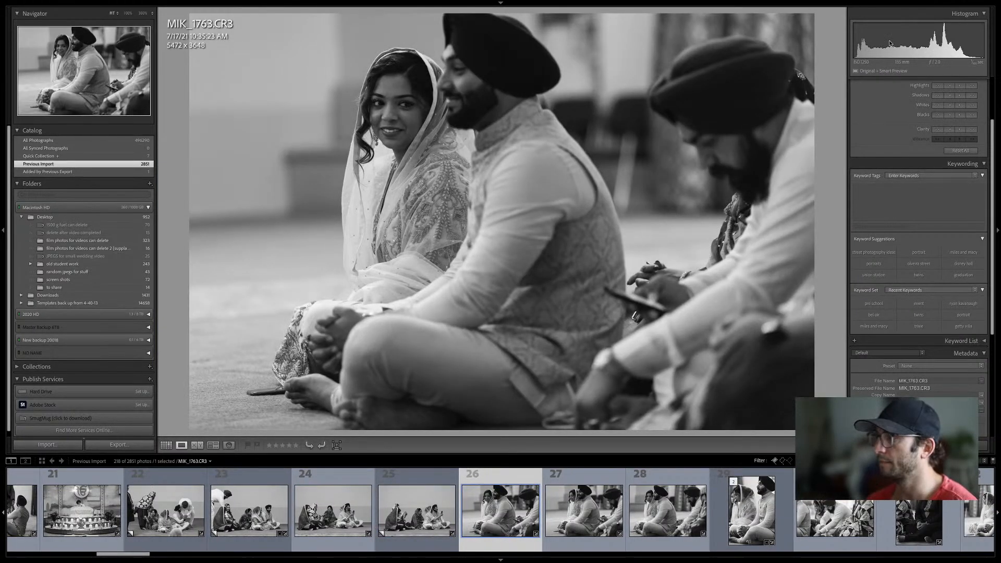
# In the black and white mix of MIK_1763, set Orange to 39, Yellow to 30 and Green to -68, using a before/after comparison
pyautogui.press('d')
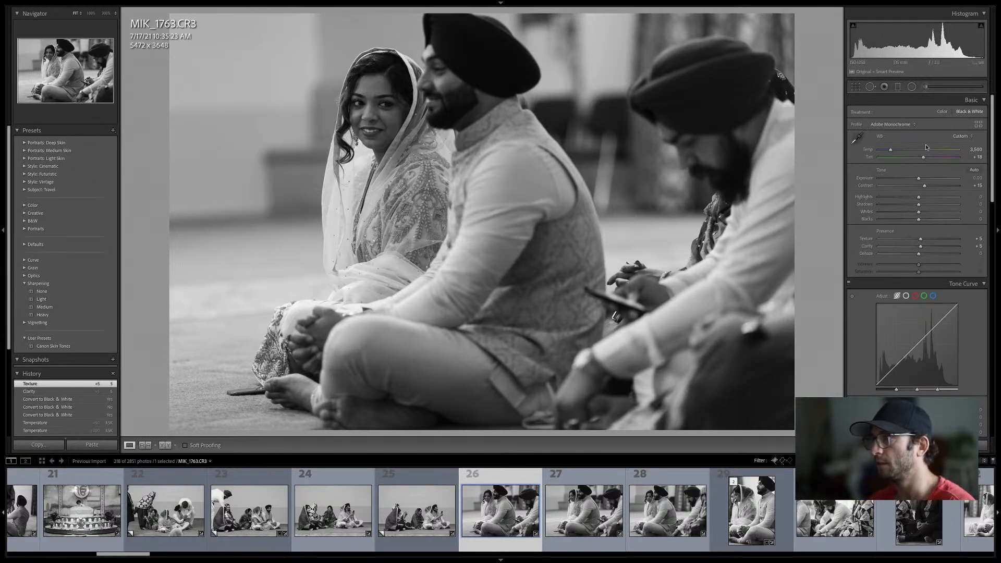
pyautogui.scroll(-3, 912, 239)
pyautogui.scroll(-2, 912, 239)
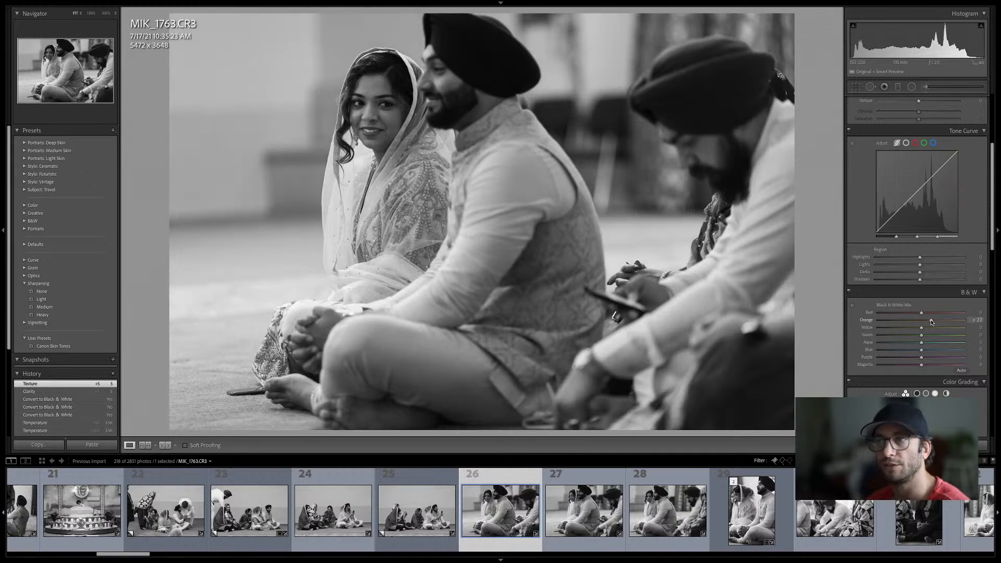
pyautogui.moveTo(931, 322); pyautogui.dragTo(939, 320)
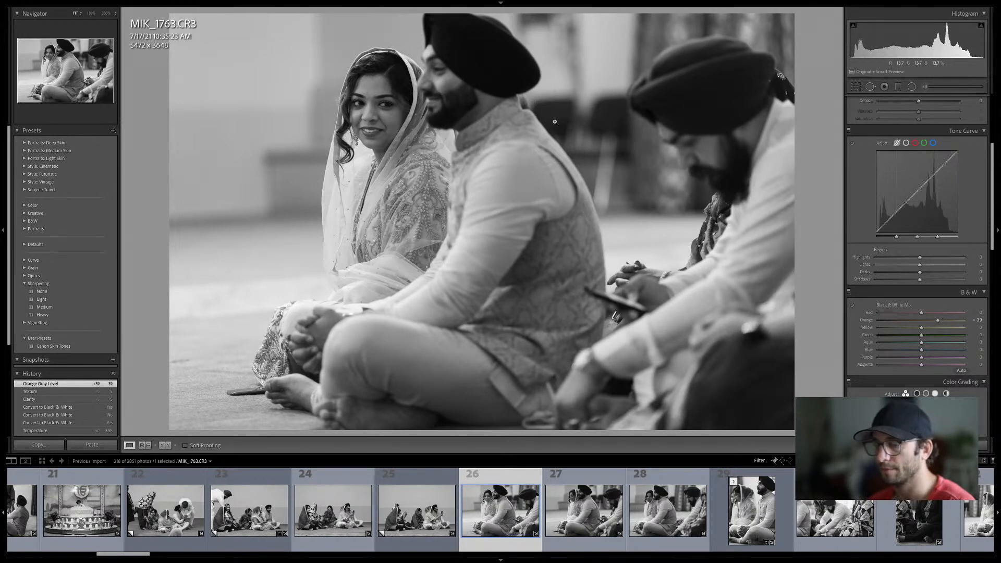
pyautogui.press('y')
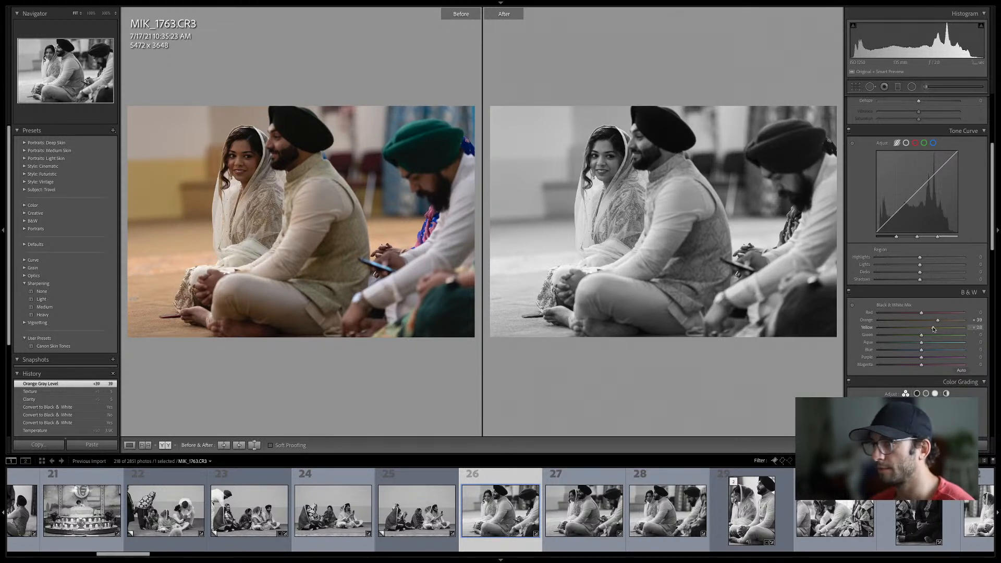
pyautogui.moveTo(934, 328); pyautogui.dragTo(932, 327)
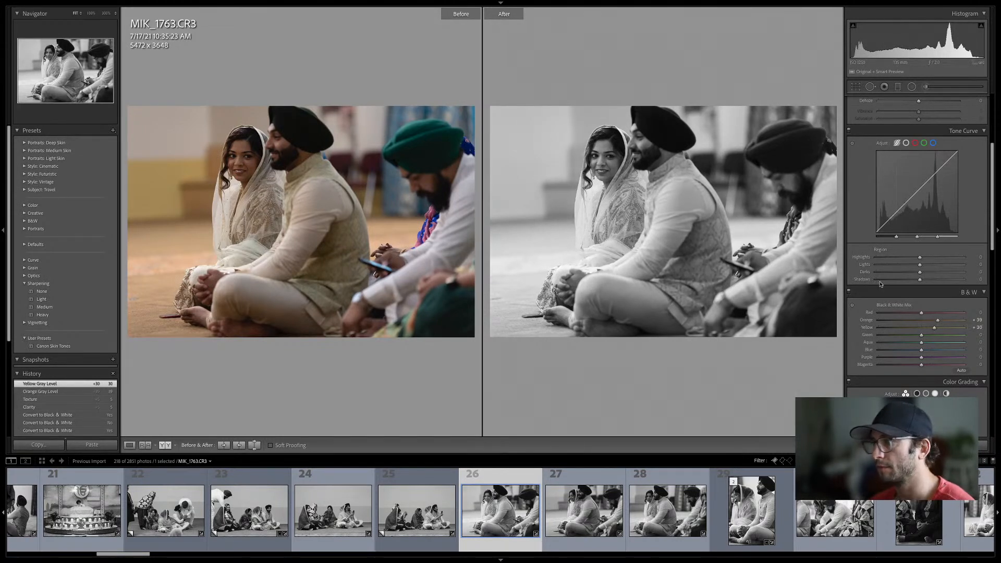
pyautogui.moveTo(913, 337); pyautogui.dragTo(892, 342)
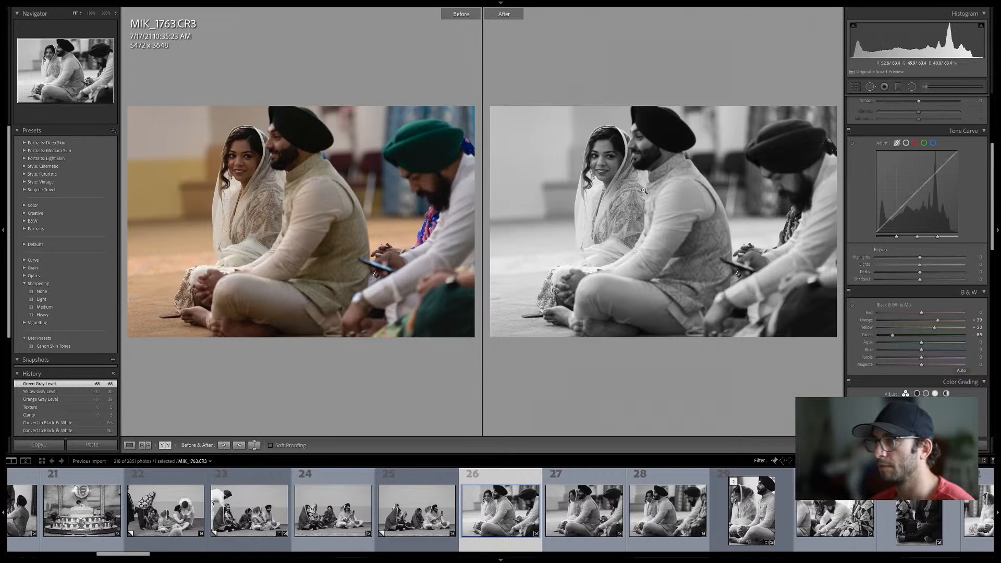
# Raise Highlights to 32 while inspecting the embroidered dress up close, and return to the single full-photo view
pyautogui.click(628, 222)
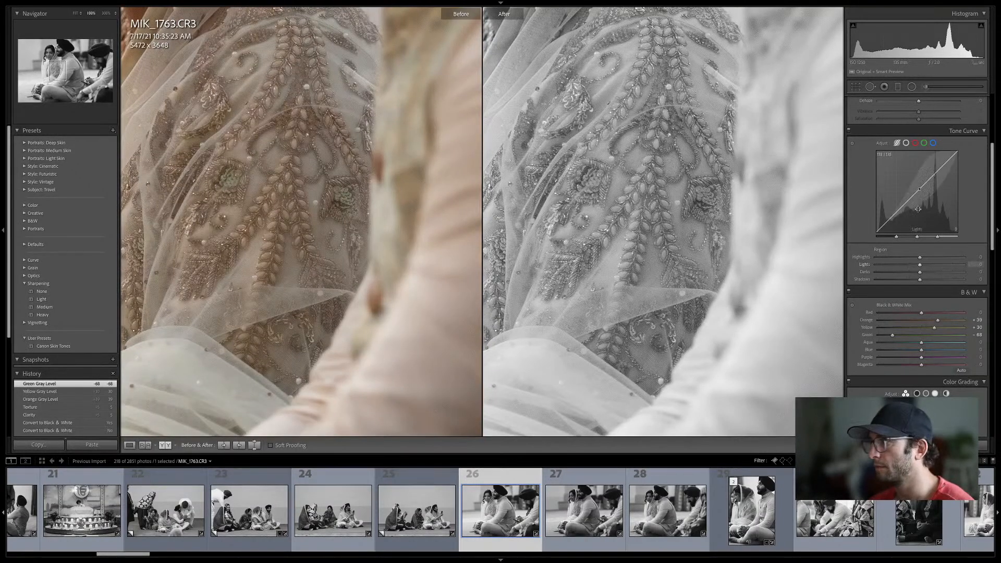
pyautogui.moveTo(993, 166); pyautogui.dragTo(990, 88)
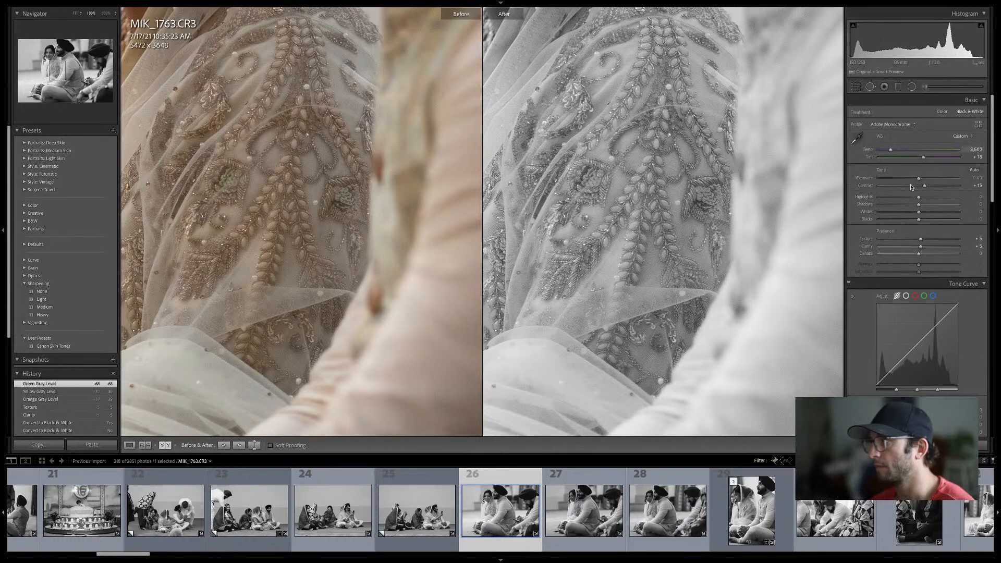
pyautogui.click(932, 198)
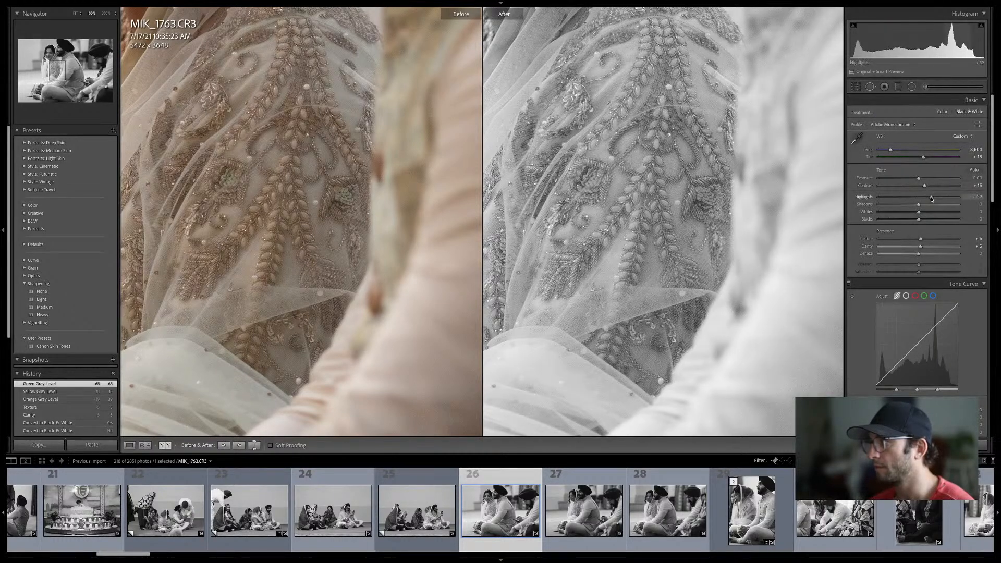
pyautogui.press('z')
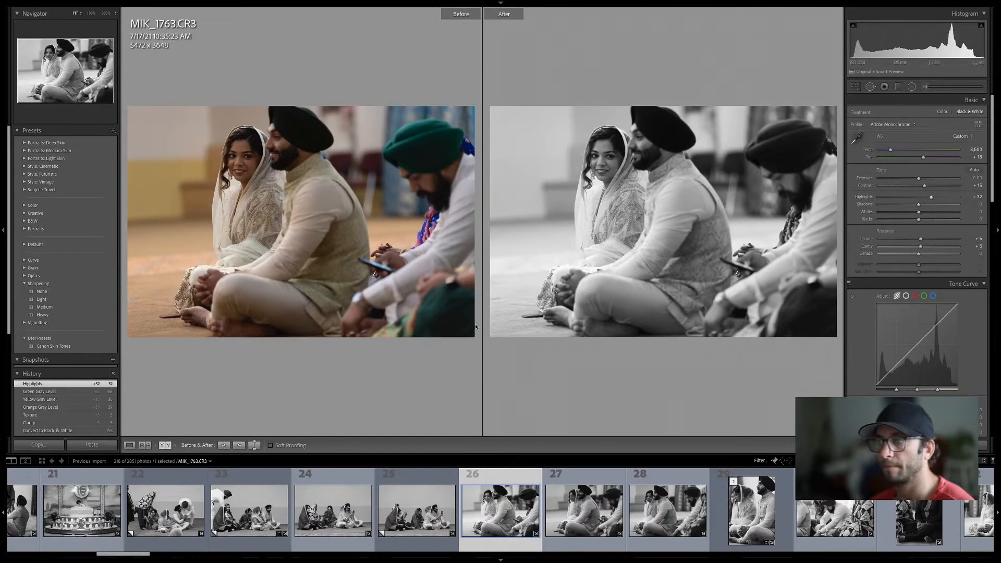
pyautogui.press('y')
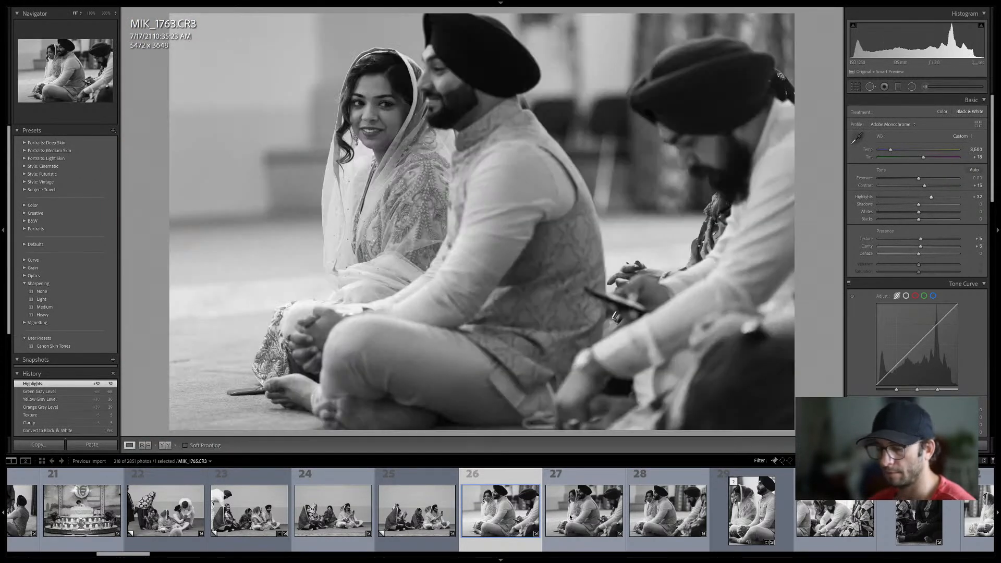
# Copy the develop settings of MIK_1763 and paste them onto the next two photos, MIK_1765 and MIK_1768
pyautogui.press('super+shift+c')
pyautogui.press('Return')
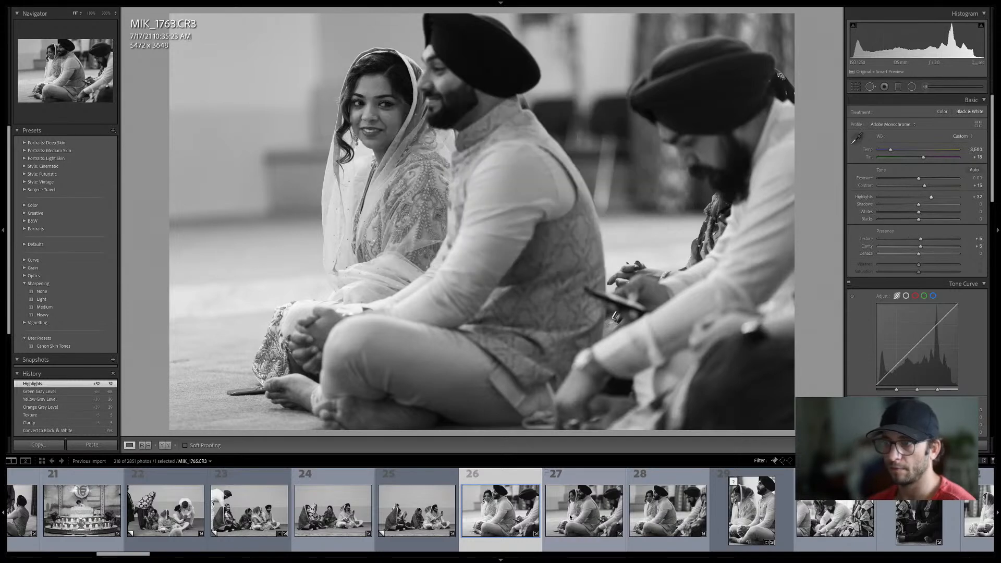
pyautogui.click(571, 518)
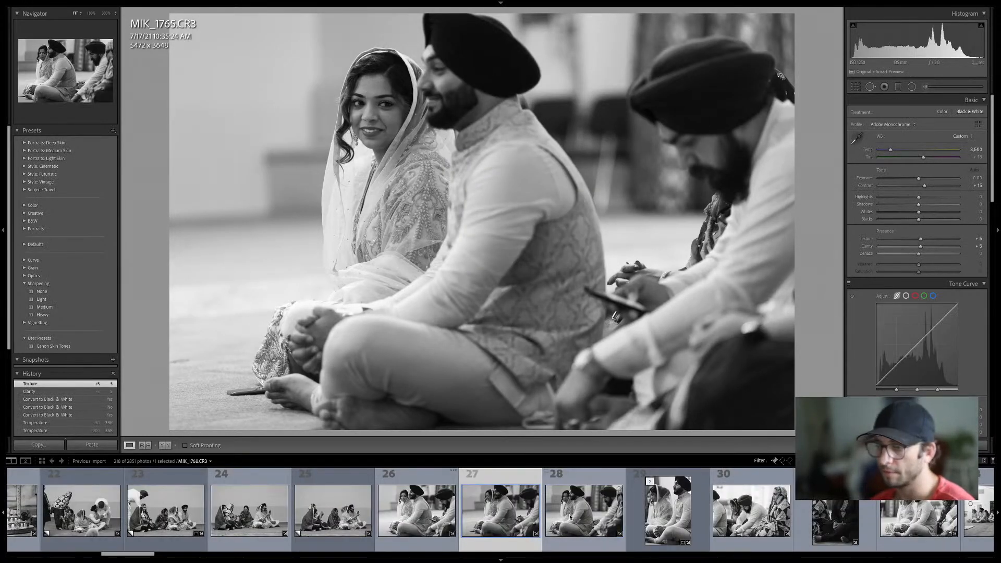
pyautogui.keyDown('ctrl'); pyautogui.click(571, 518); pyautogui.keyUp('ctrl')
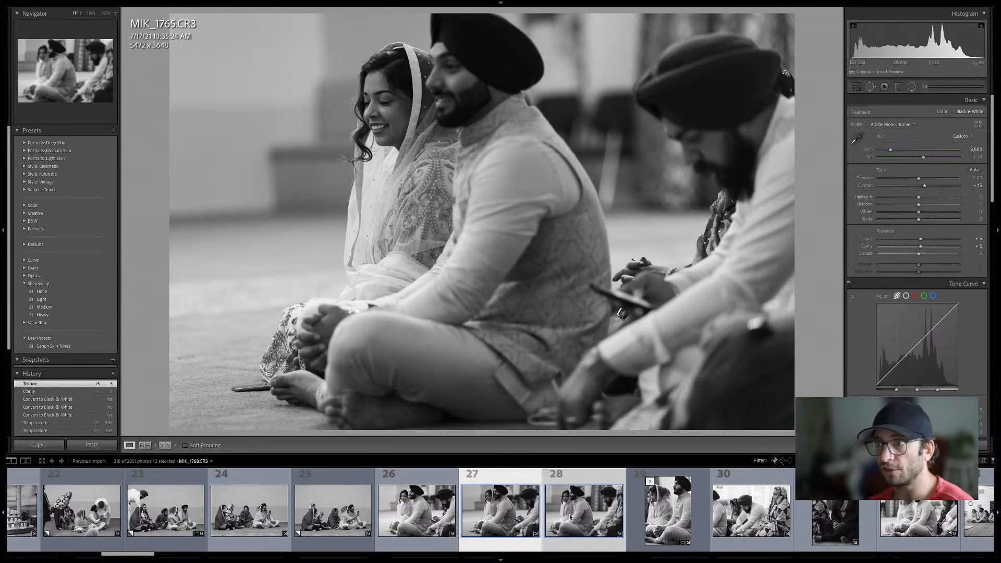
pyautogui.hotkey('ctrl', 'shift', 'v')
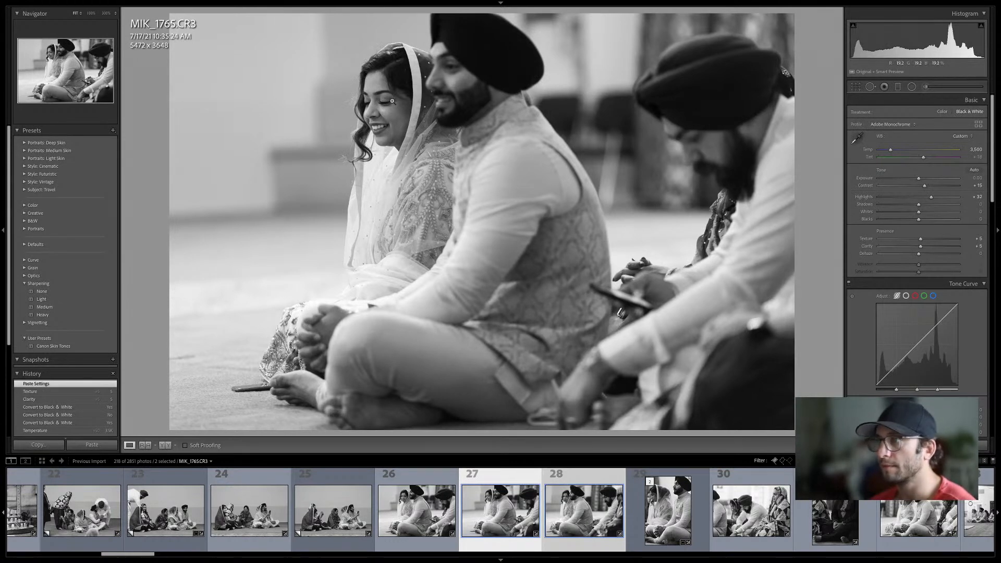
# Compare the brightness and tone of the seated couple photos with the neighbouring photos in the thumbnail grid
pyautogui.press('g')
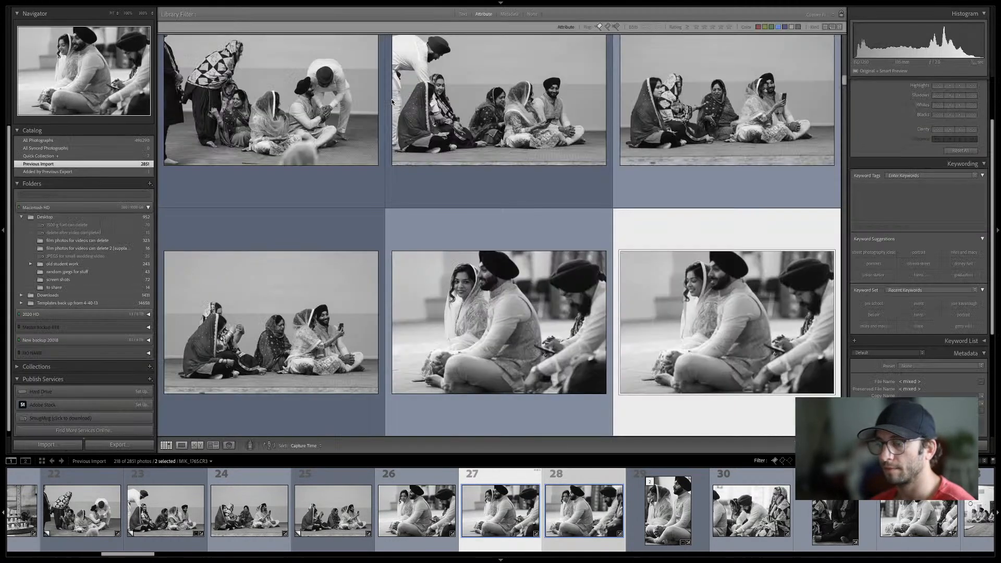
pyautogui.click(566, 293)
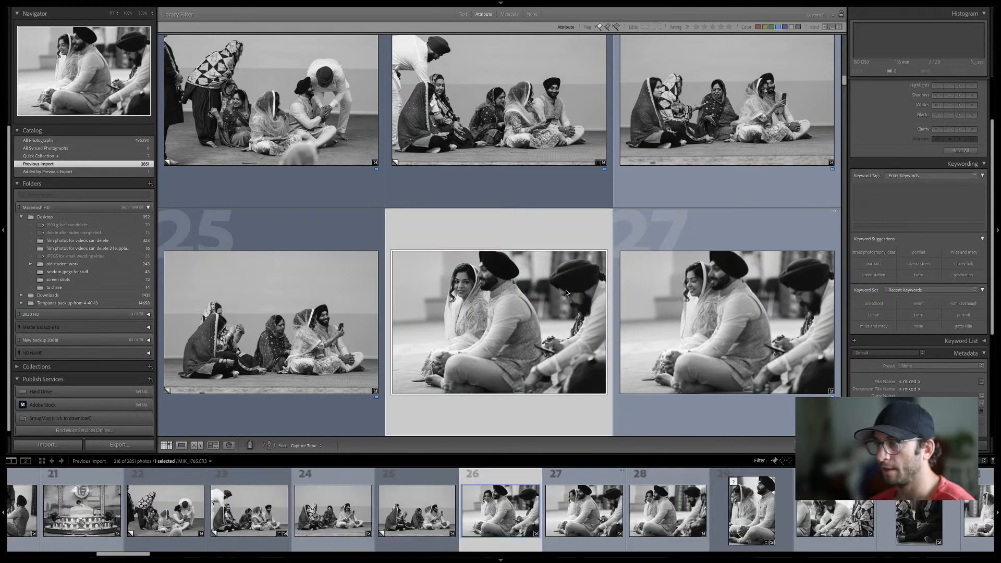
pyautogui.press('Down')
pyautogui.press('Left')
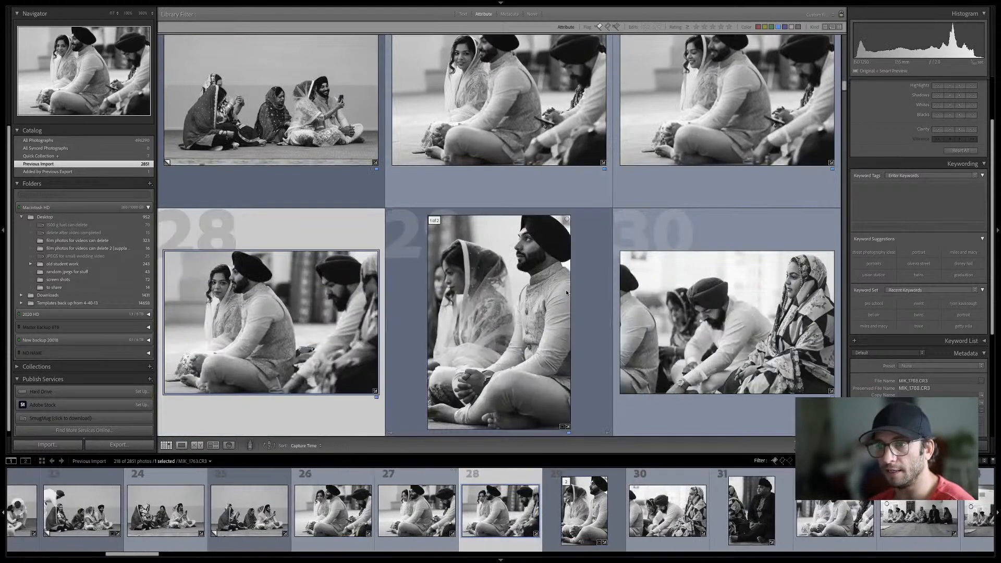
pyautogui.press('Right')
pyautogui.press('Up')
pyautogui.press('Down')
pyautogui.press('Up')
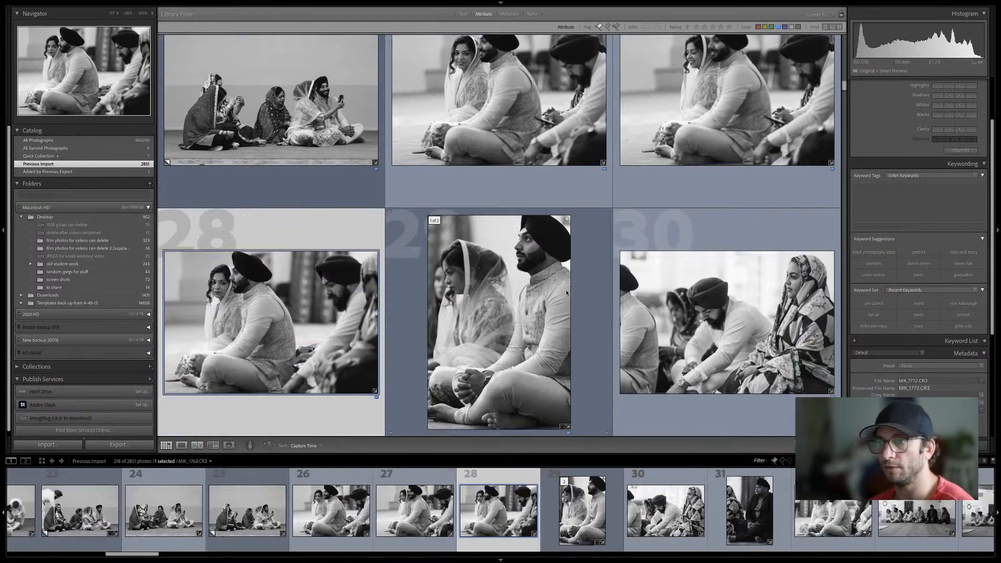
pyautogui.press('Right')
pyautogui.press('Left')
pyautogui.press('Right')
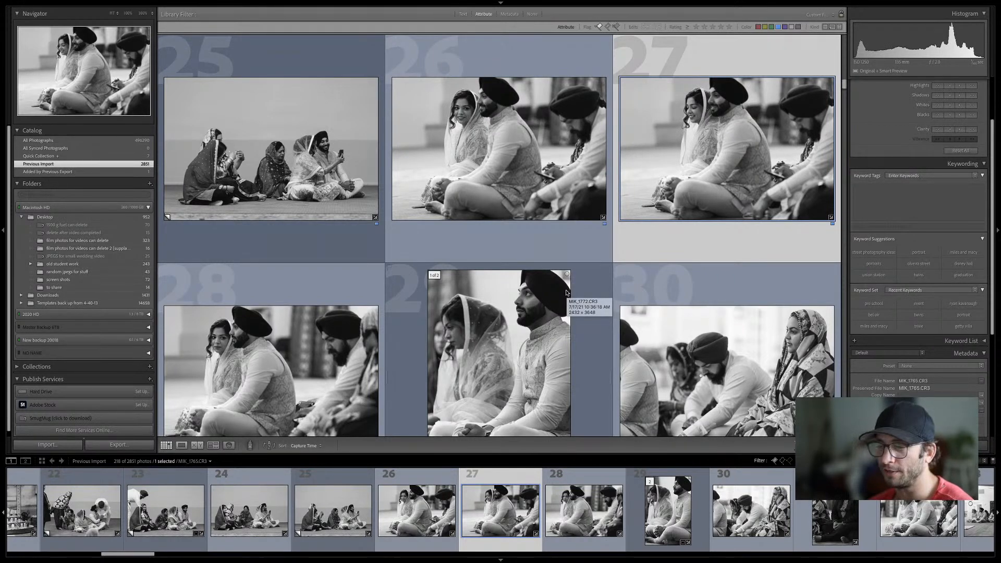
pyautogui.scroll(-2, 567, 293)
pyautogui.click(567, 294)
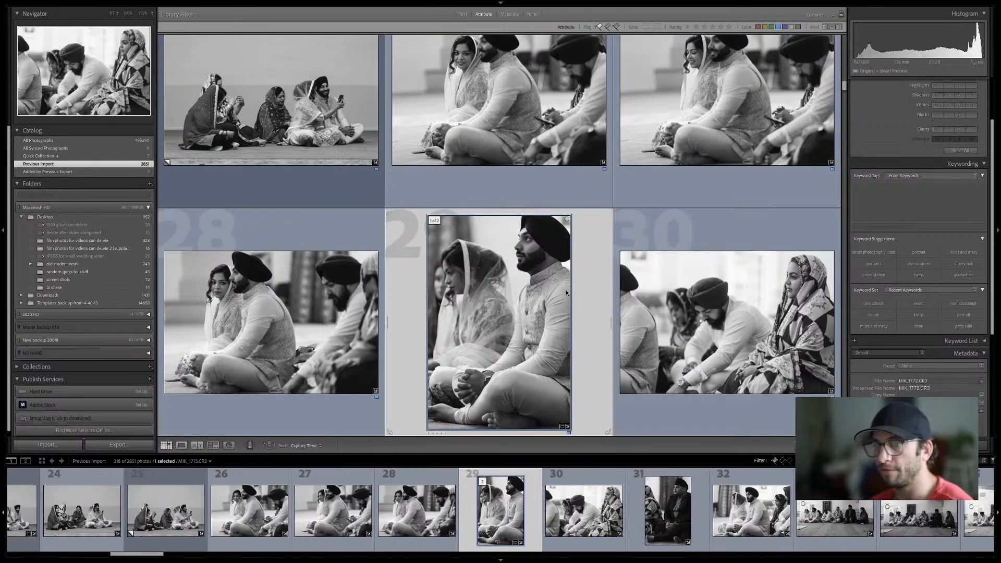
# View the seated couple photos enlarged one after another to check that their tones match
pyautogui.press('Left')
pyautogui.press('e')
pyautogui.press('Left')
pyautogui.press('Right')
pyautogui.press('Right')
pyautogui.press('Right')
pyautogui.press('Right')
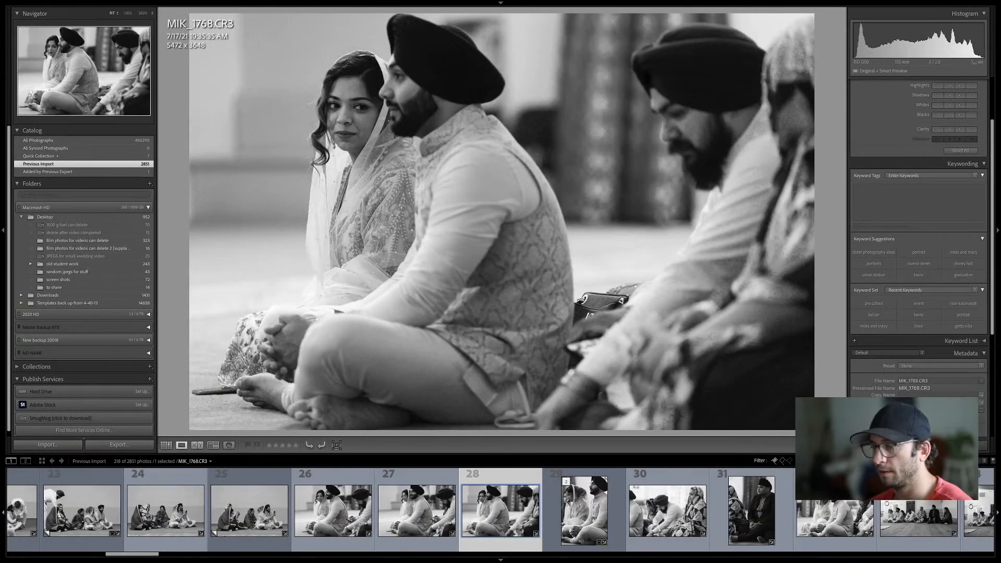
# Select MIK_1768 and the two photos after it in the grid and raise their Exposure together to 0.10
pyautogui.press('g')
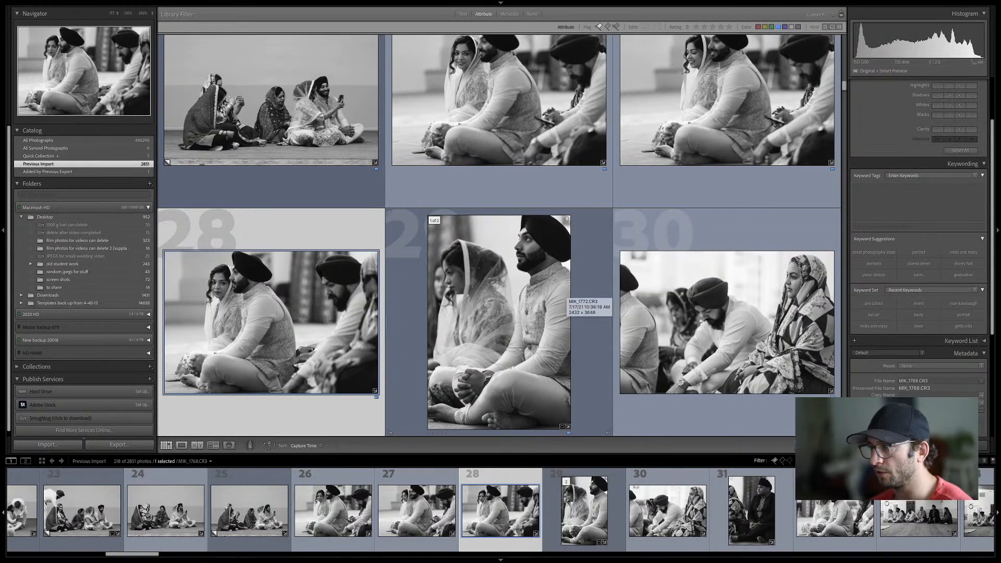
pyautogui.hotkey('shift', 'Right')
pyautogui.hotkey('shift', 'Right')
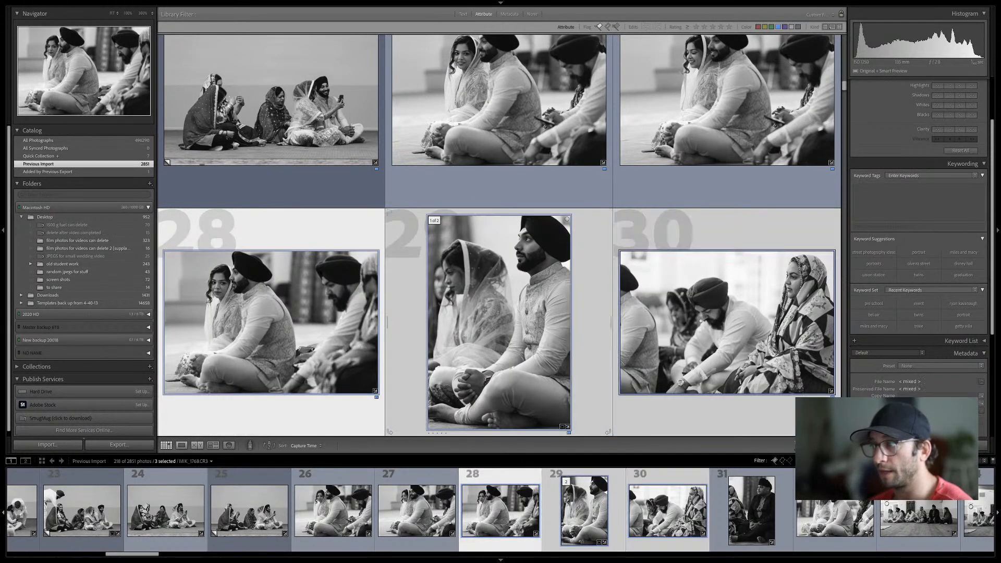
pyautogui.hotkey('shift', 'Right')
pyautogui.hotkey('shift', 'Left')
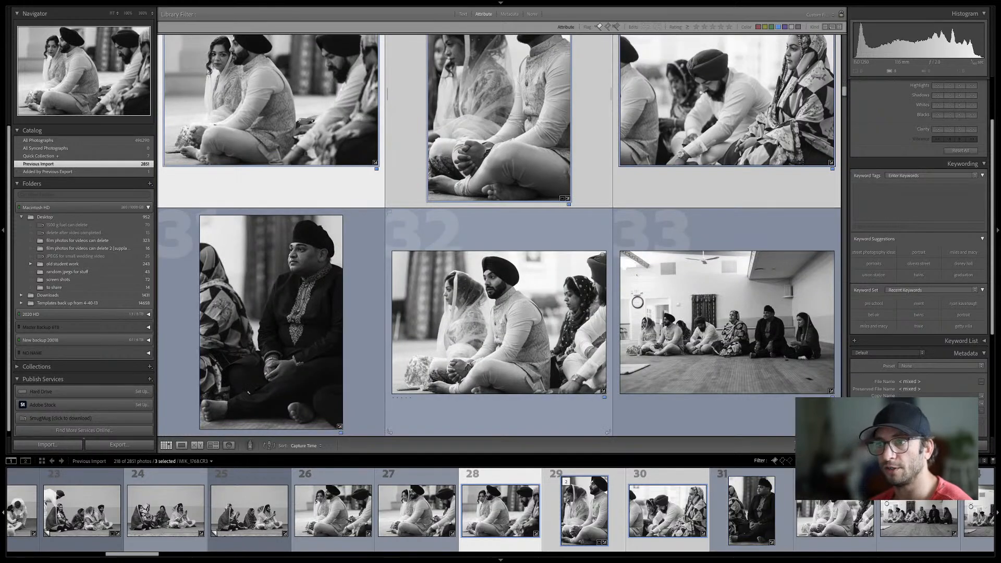
pyautogui.press('d')
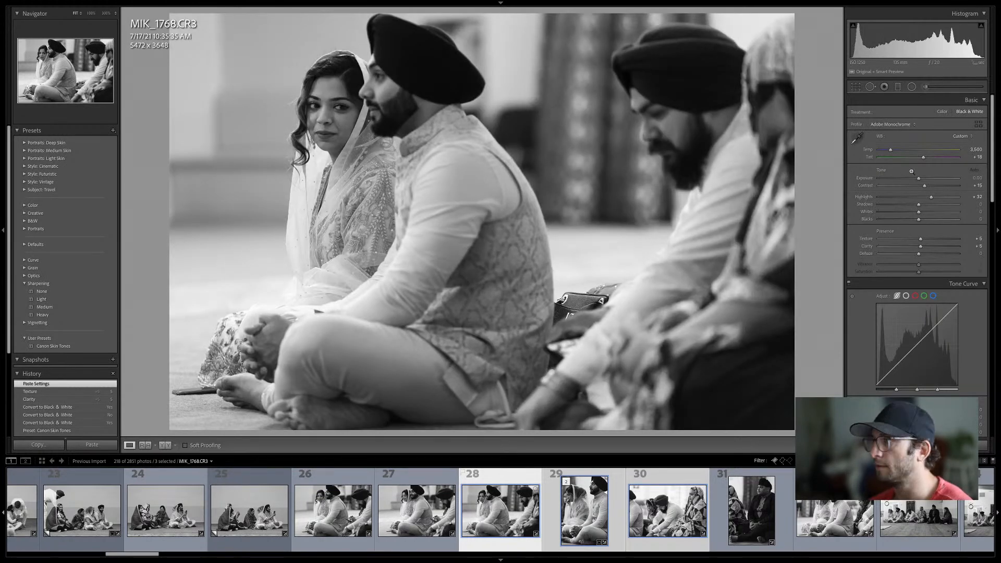
pyautogui.moveTo(919, 179); pyautogui.dragTo(920, 179)
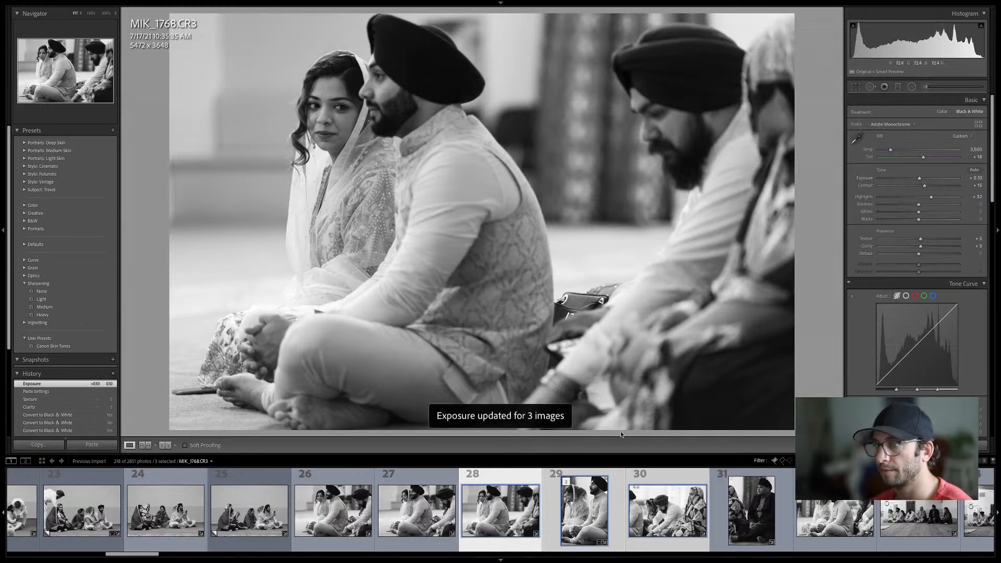
# Clear the three-photo selection and set Exposure to 0.65 on MIK_1784, the portrait of the man in dark clothing
pyautogui.press('g')
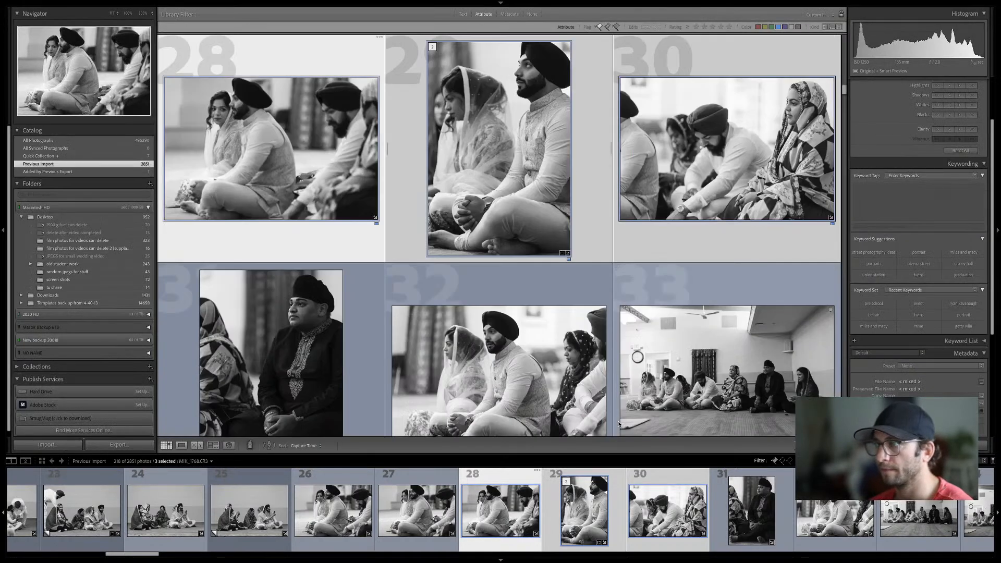
pyautogui.press('super+d')
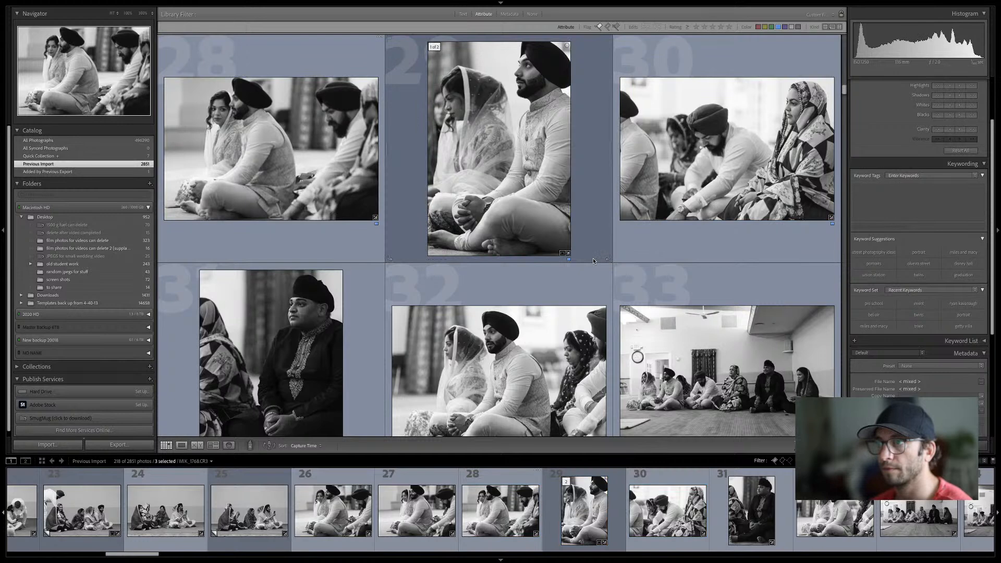
pyautogui.click(255, 347)
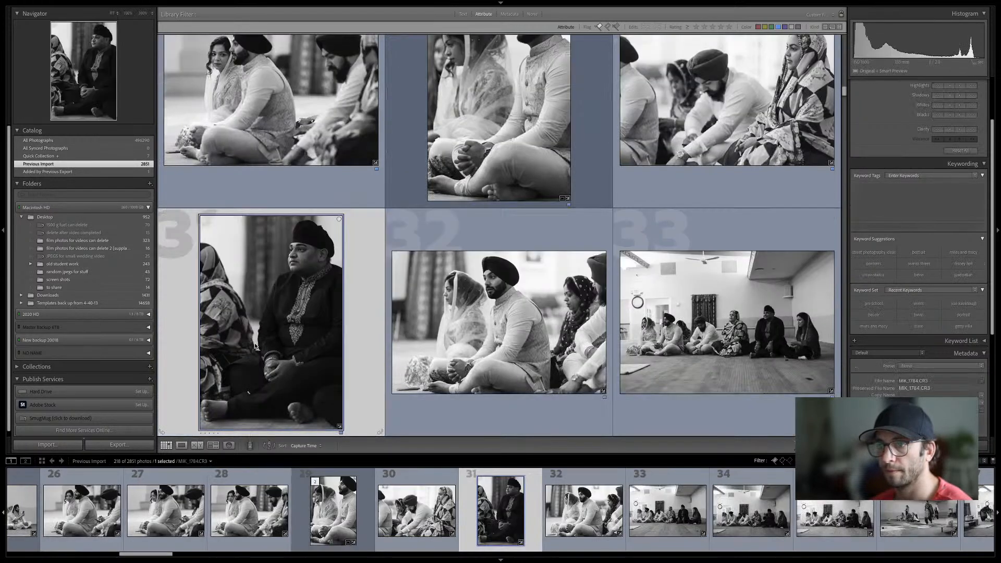
pyautogui.press('d')
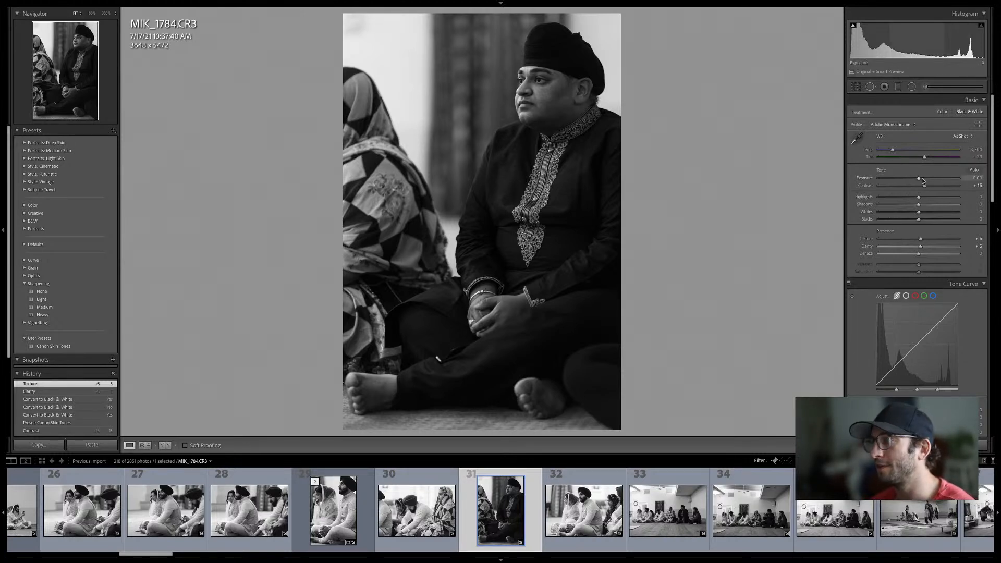
pyautogui.moveTo(921, 181); pyautogui.dragTo(926, 181)
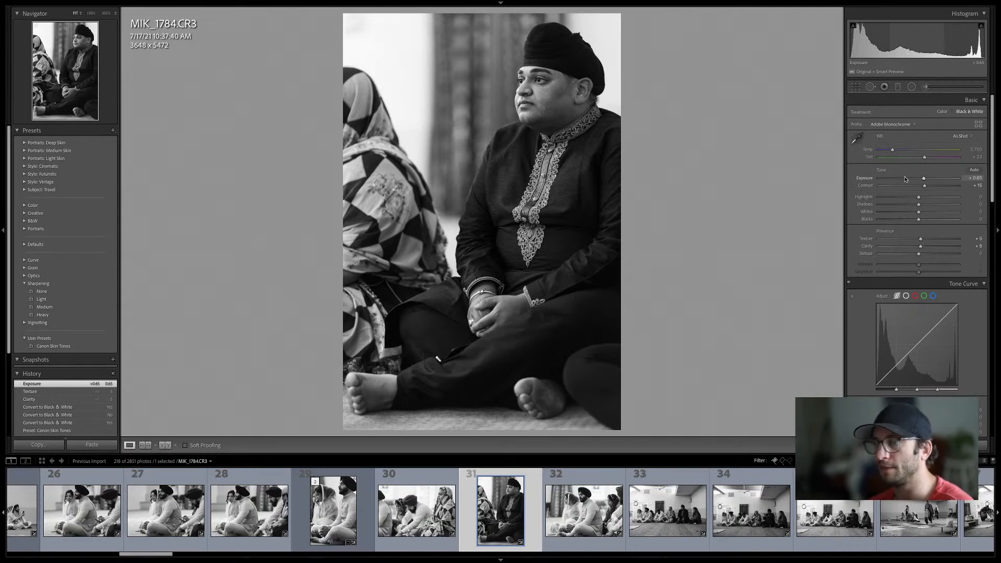
# Add a graduated filter with Exposure 0.42 to MIK_1792, fading from the photo's right edge across to the people seated near its left side
pyautogui.press('Right')
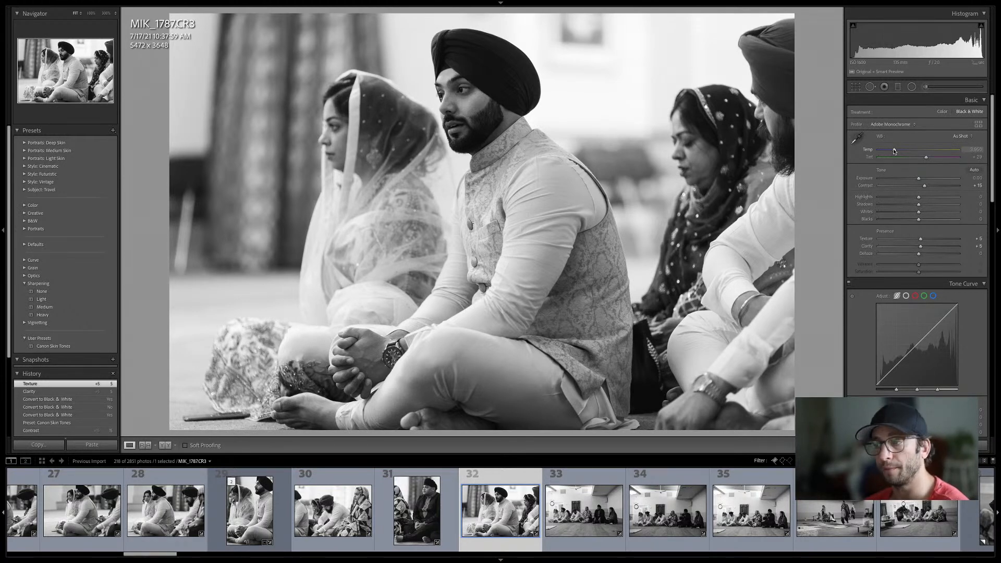
pyautogui.press('Right')
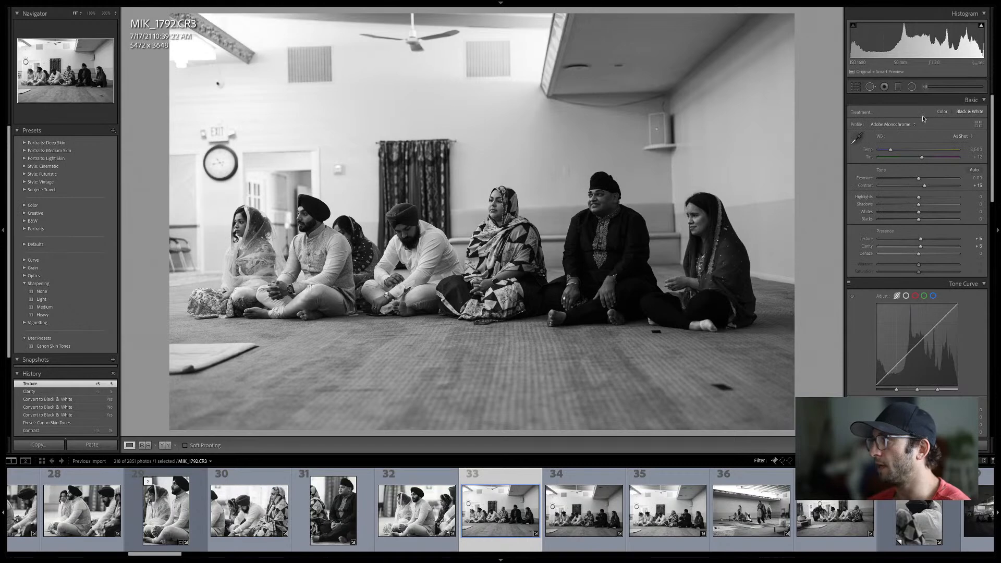
pyautogui.click(897, 89)
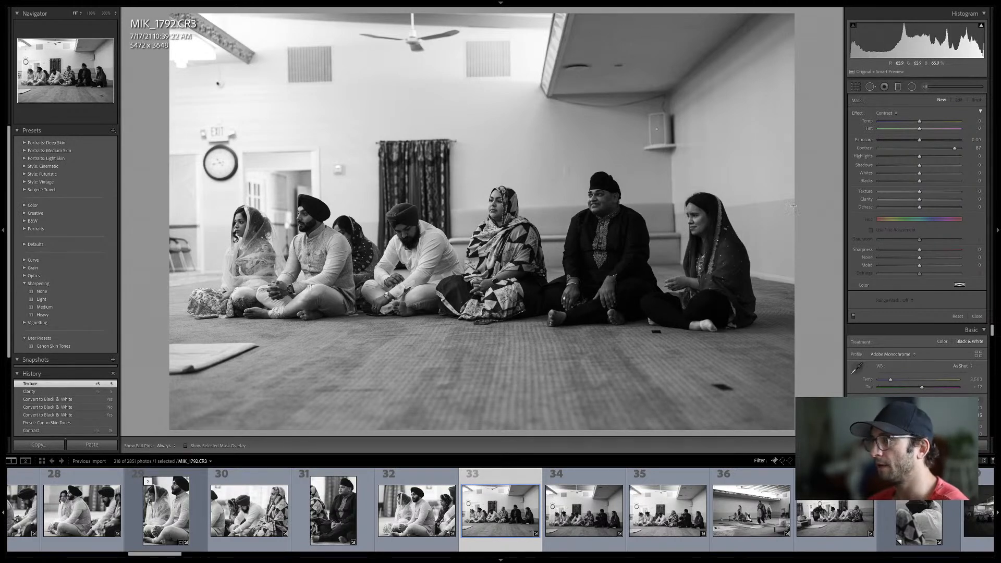
pyautogui.click(888, 112)
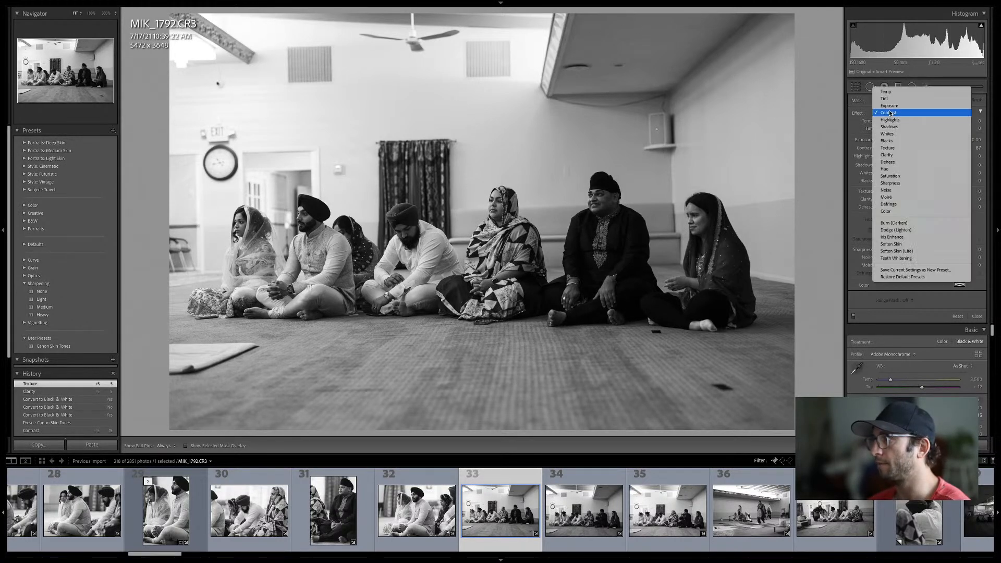
pyautogui.click(890, 105)
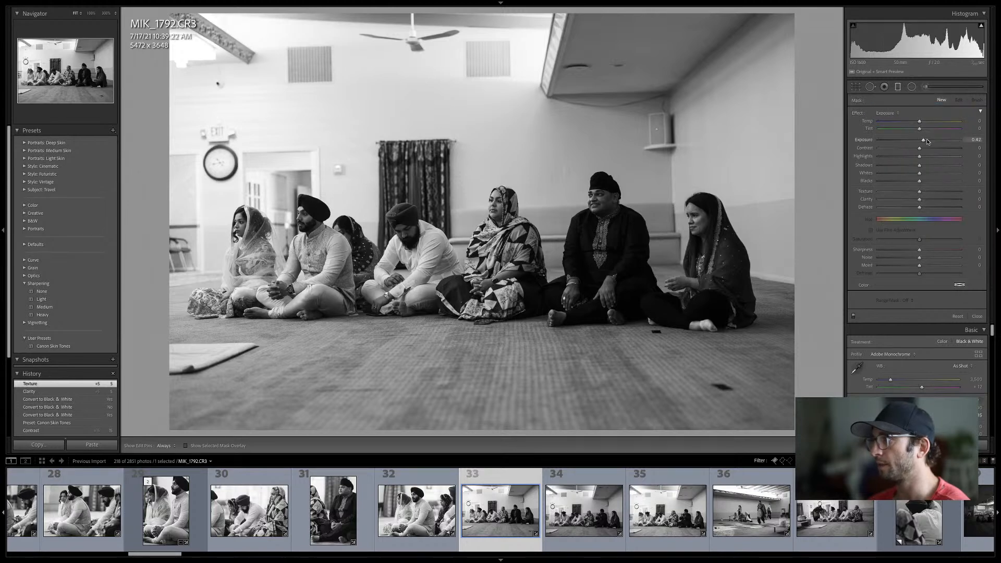
pyautogui.moveTo(810, 194); pyautogui.dragTo(543, 219)
pyautogui.moveTo(363, 215); pyautogui.dragTo(267, 220)
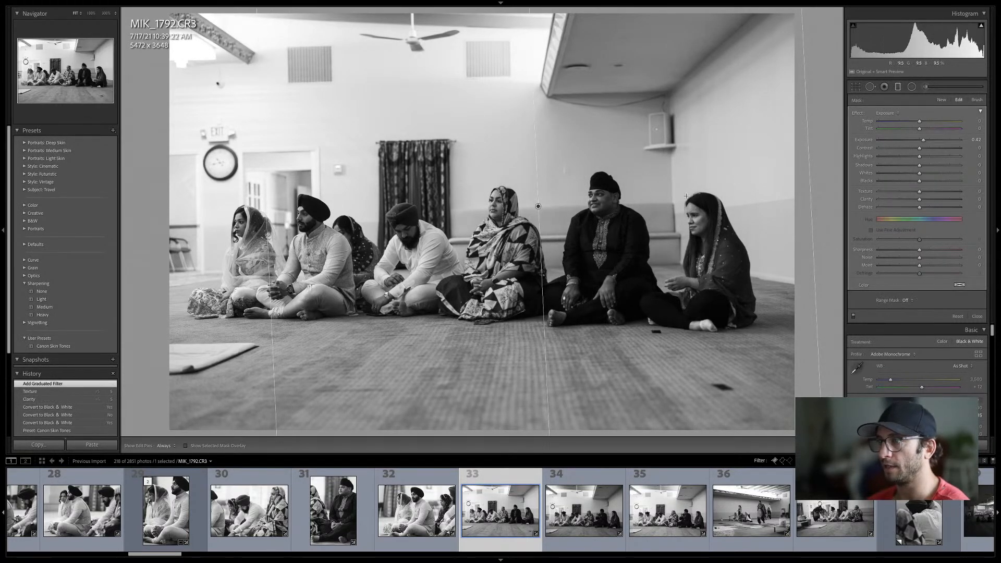
# Try a strong brightening with the graduated filter on MIK_1792, settle its Exposure at 0.27 and close the filter
pyautogui.moveTo(924, 140); pyautogui.dragTo(1000, 149)
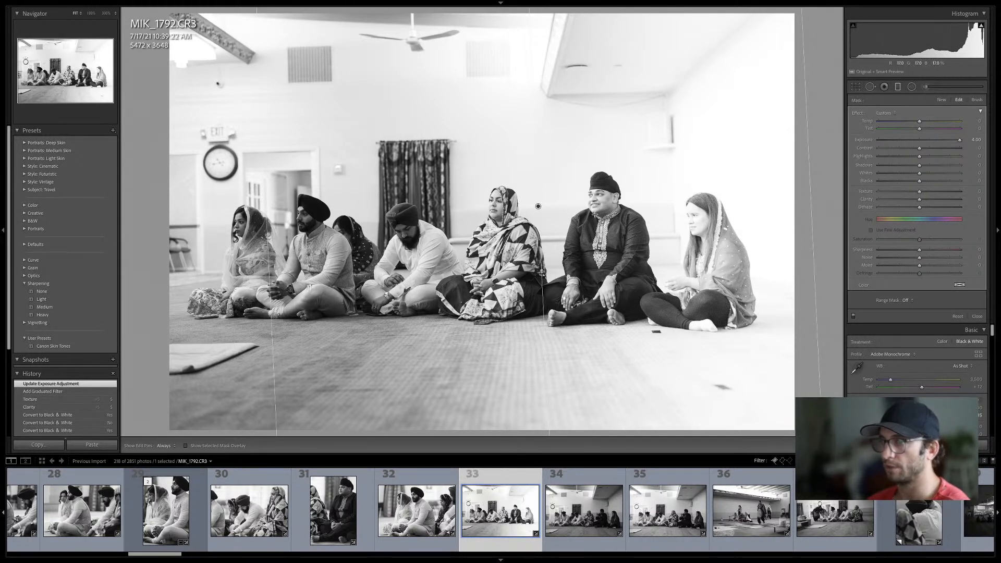
pyautogui.click(935, 140)
pyautogui.moveTo(935, 140); pyautogui.dragTo(922, 141)
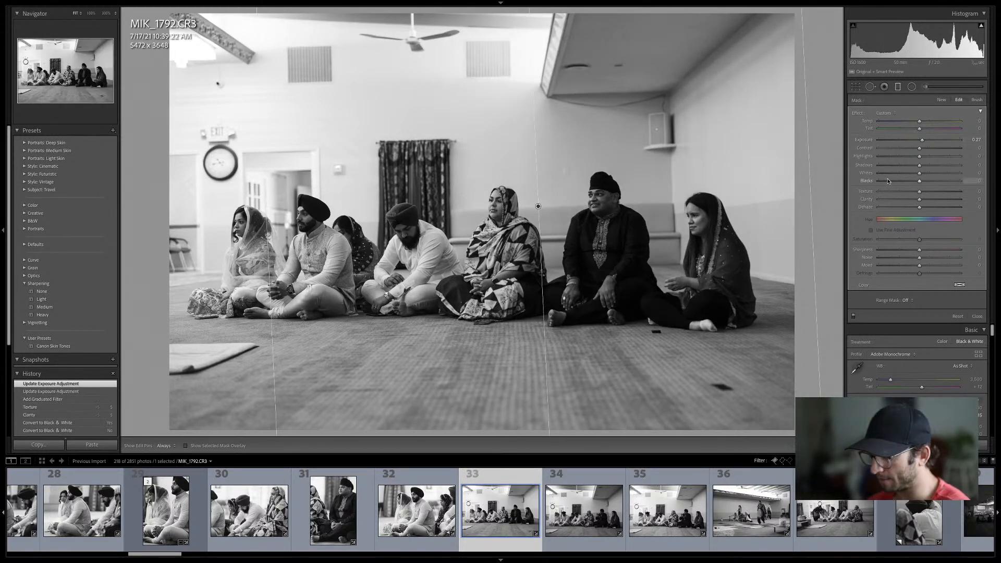
pyautogui.press('Return')
pyautogui.press('m')
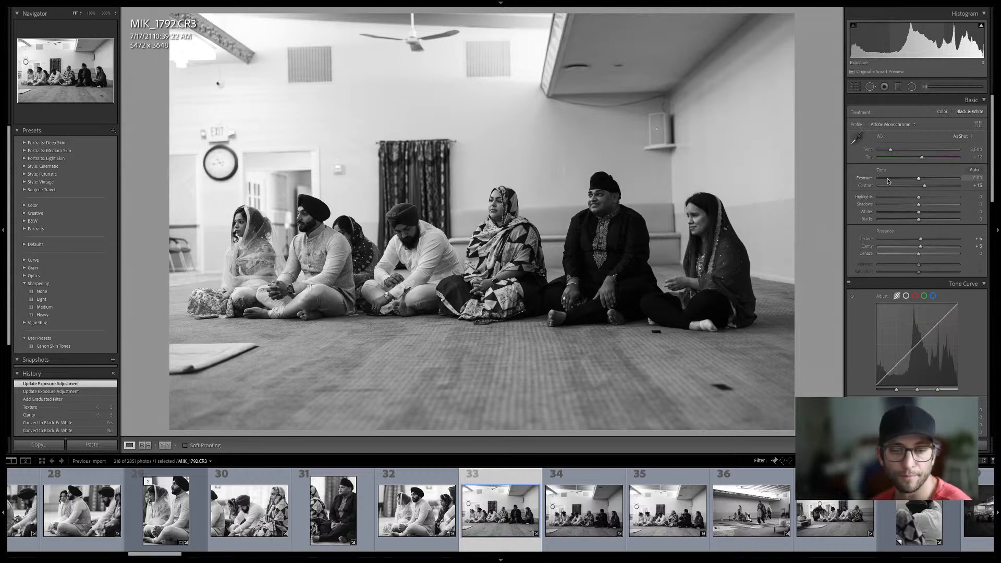
# Raise Exposure on MIK_1800 to 0.63, comparing its brightness with the similar group photo MIK_1803
pyautogui.press('Right')
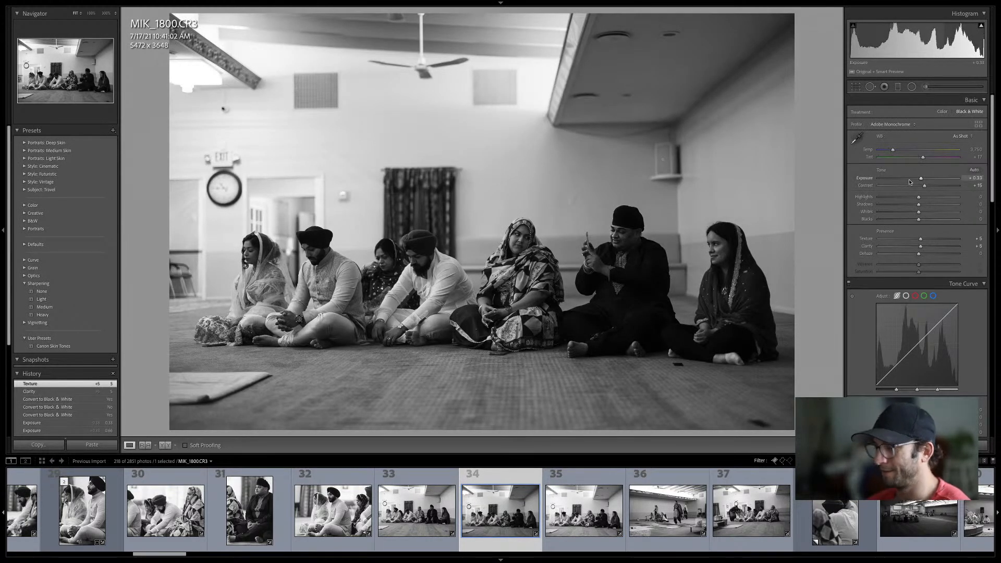
pyautogui.press('Up')
pyautogui.press('Up')
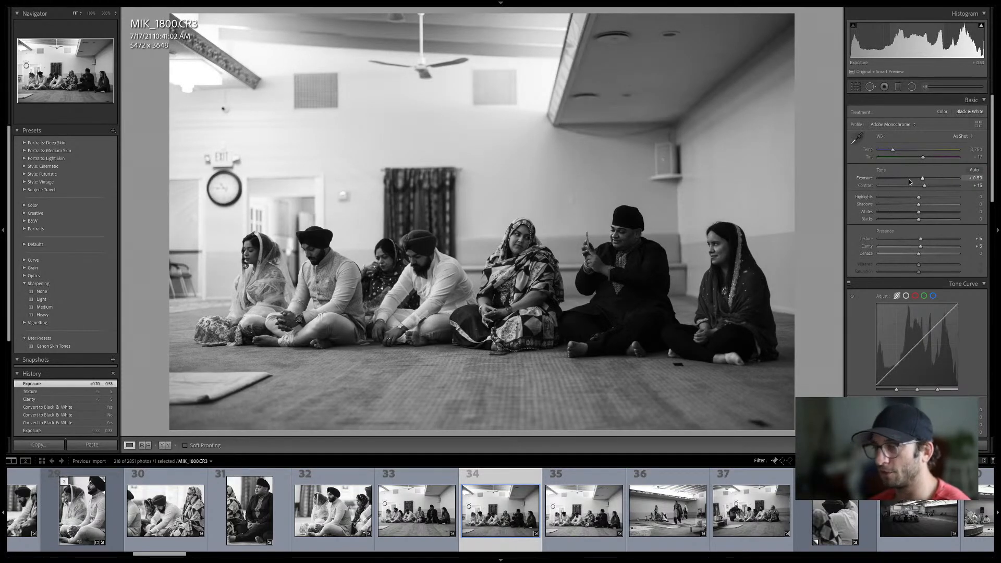
pyautogui.press('Right')
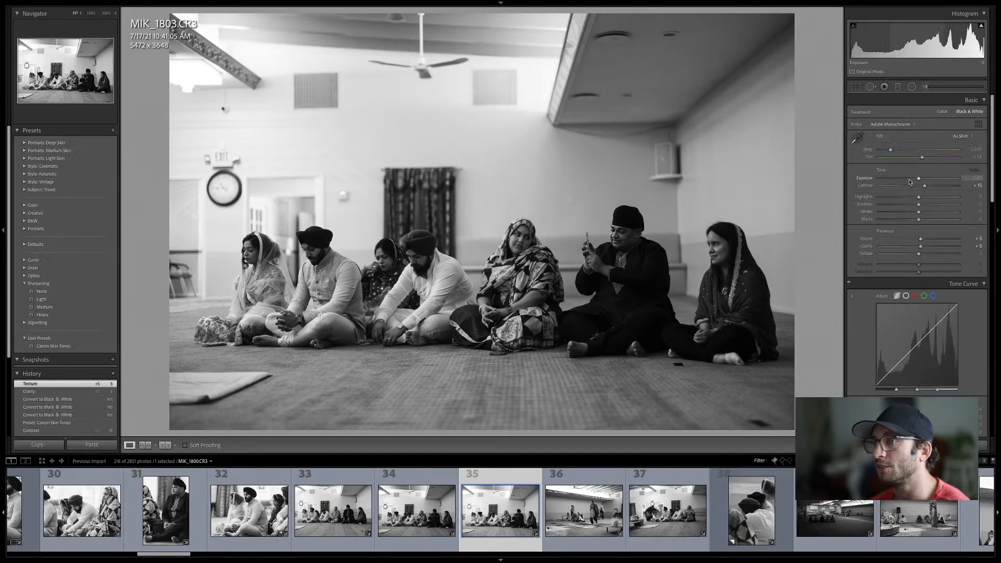
pyautogui.press('Left')
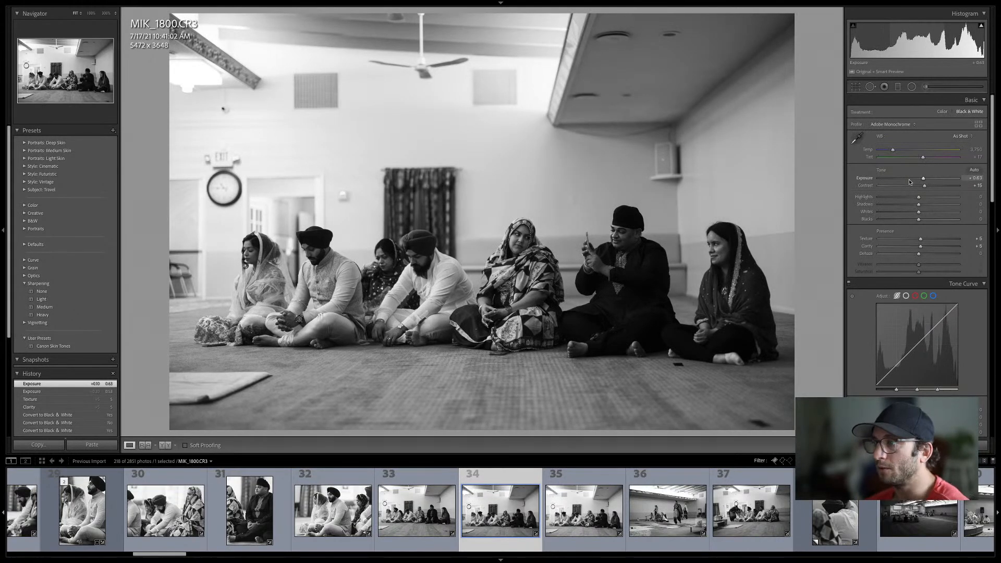
pyautogui.press('Right')
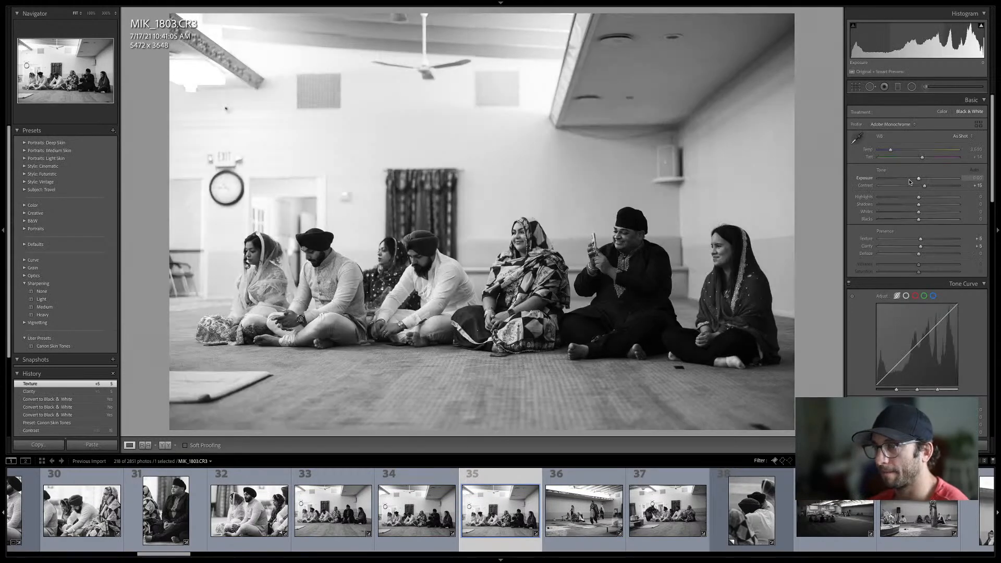
# Open MIK_1817 for editing and crop it to 3864 x 2576 around the seated group, keeping the original aspect ratio
pyautogui.press('Right')
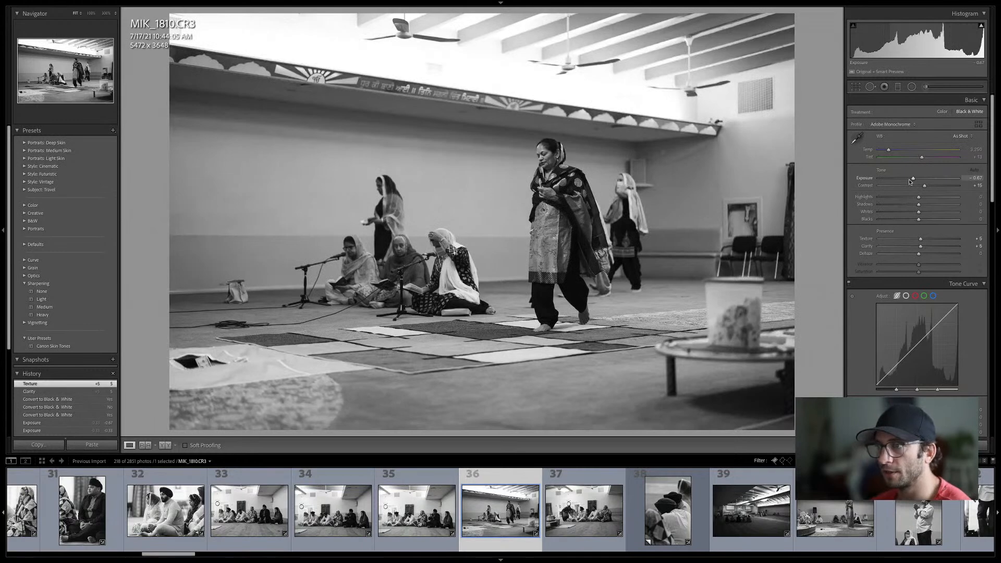
pyautogui.press('g')
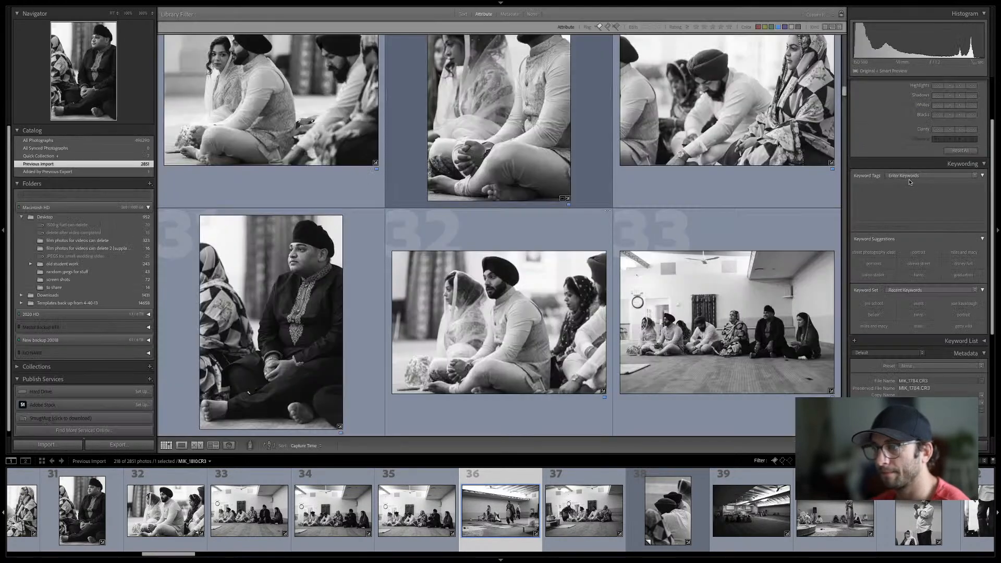
pyautogui.press('Right')
pyautogui.press('Right')
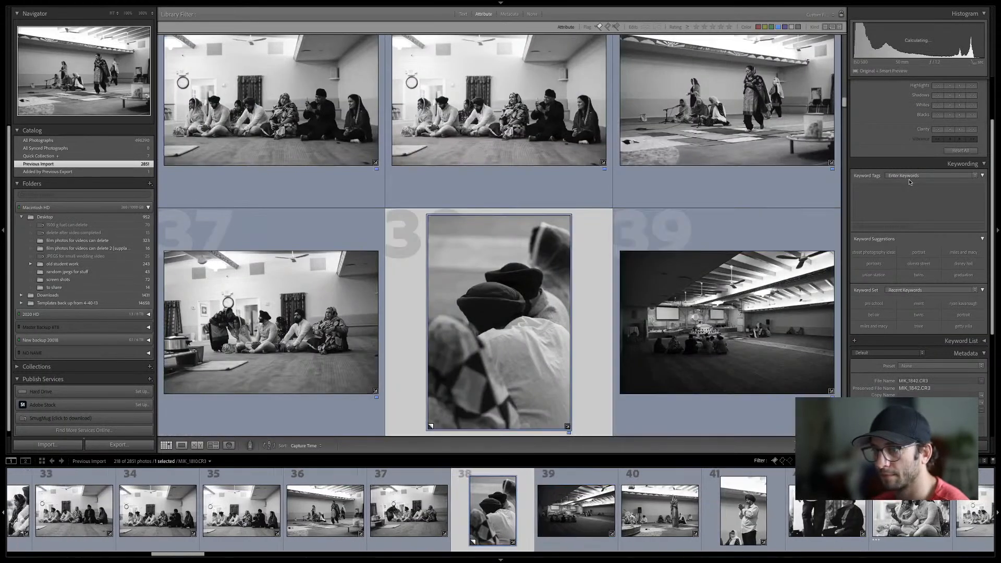
pyautogui.press('Left')
pyautogui.press('e')
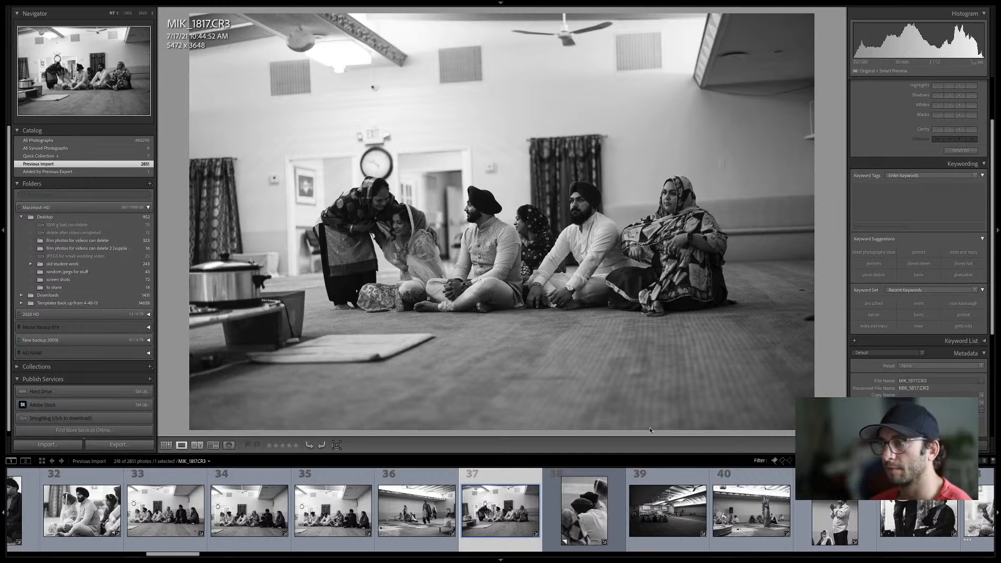
pyautogui.press('d')
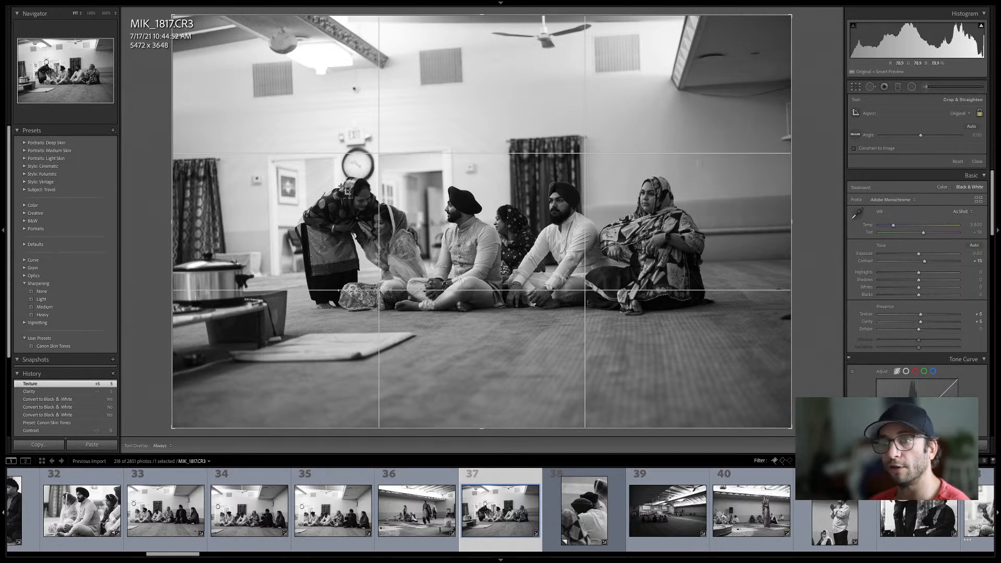
pyautogui.moveTo(171, 427); pyautogui.dragTo(223, 390)
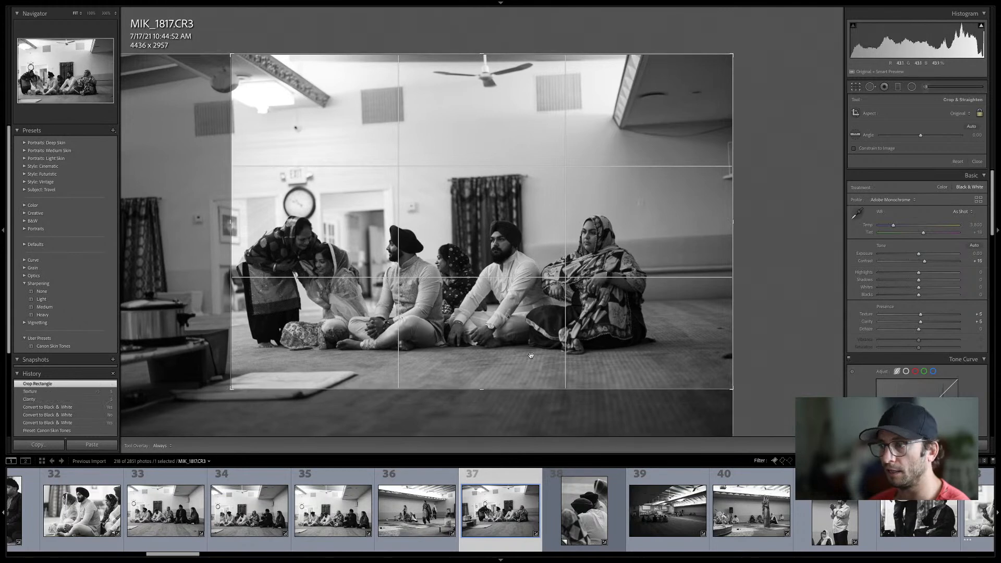
pyautogui.moveTo(737, 52); pyautogui.dragTo(702, 64)
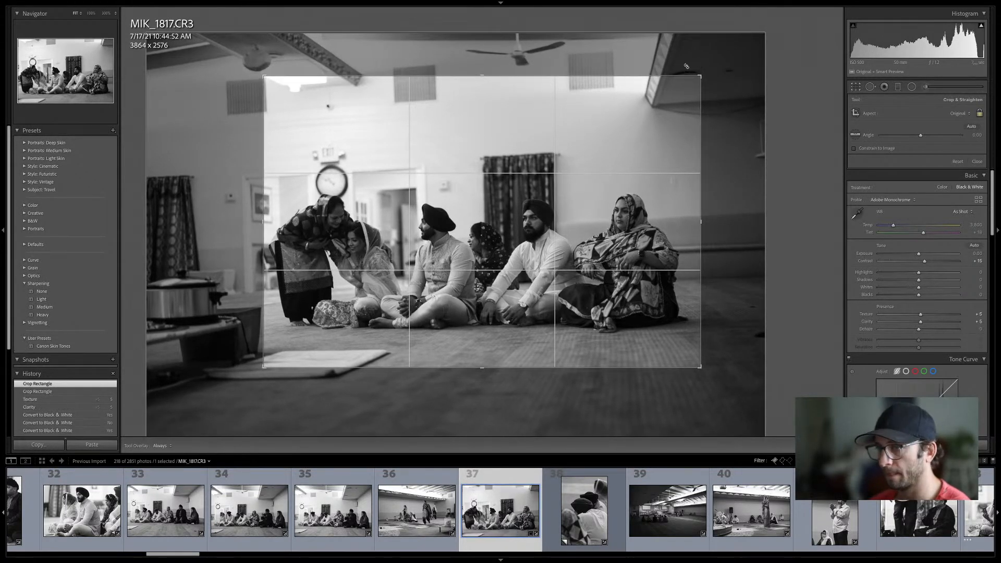
pyautogui.press('Return')
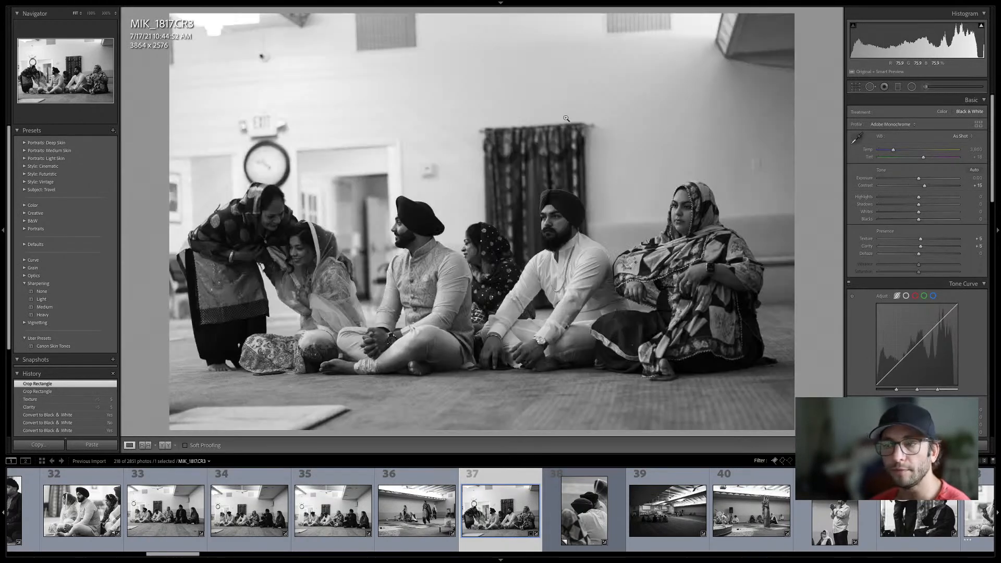
# Reposition the crop on MIK_1817, enlarge it to 4236 x 2824 and straighten it with a crop angle of 0.68
pyautogui.press('r')
pyautogui.moveTo(554, 195); pyautogui.dragTo(582, 207)
pyautogui.press('Return')
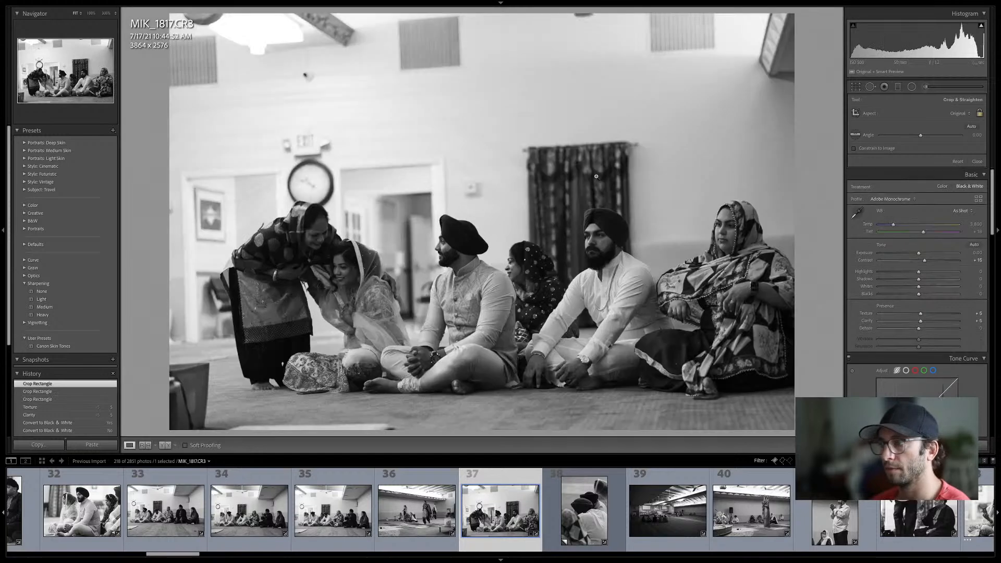
pyautogui.press('r')
pyautogui.moveTo(717, 75); pyautogui.dragTo(731, 65)
pyautogui.press('Return')
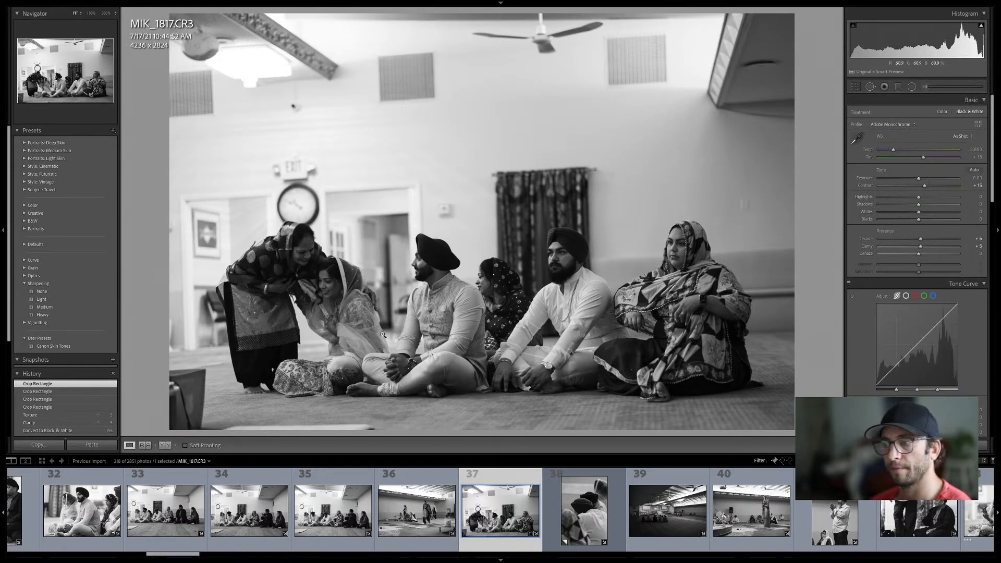
pyautogui.press('r')
pyautogui.moveTo(726, 55); pyautogui.dragTo(724, 62)
pyautogui.press('Return')
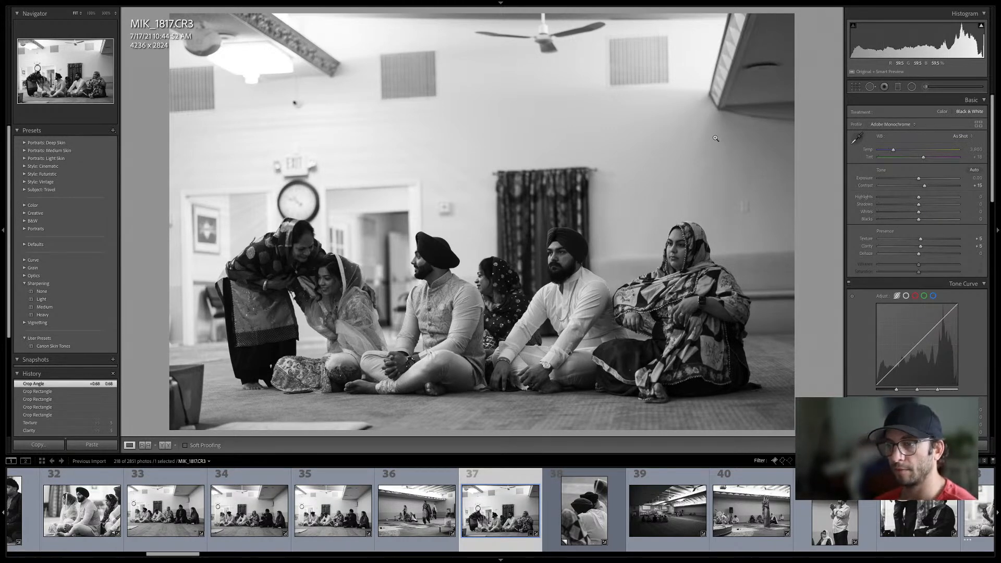
# Set Shadows to +27 and the Orange black and white mix to +37 on MIK_1817
pyautogui.moveTo(919, 204); pyautogui.dragTo(930, 205)
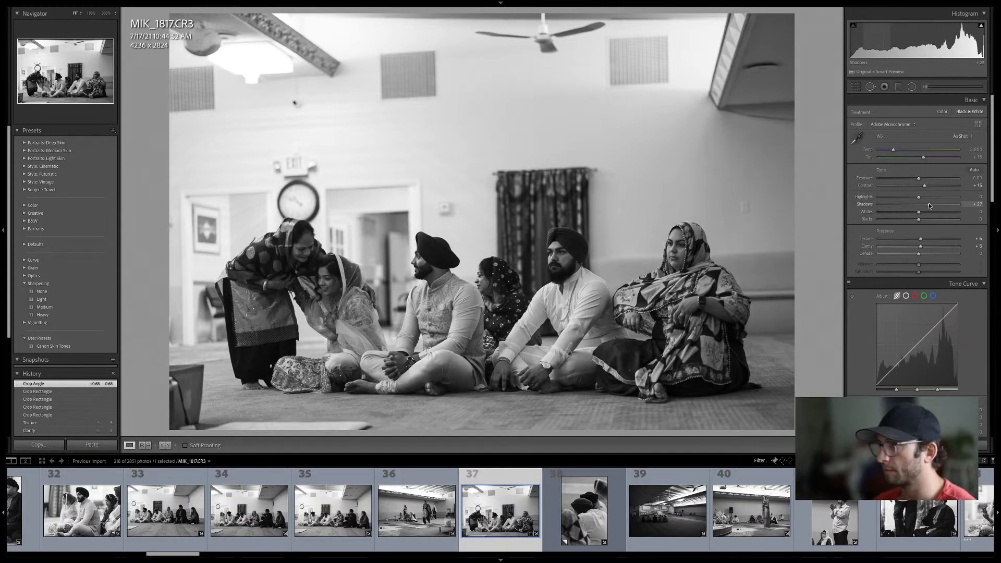
pyautogui.scroll(-5, 928, 240)
pyautogui.moveTo(924, 279); pyautogui.dragTo(935, 278)
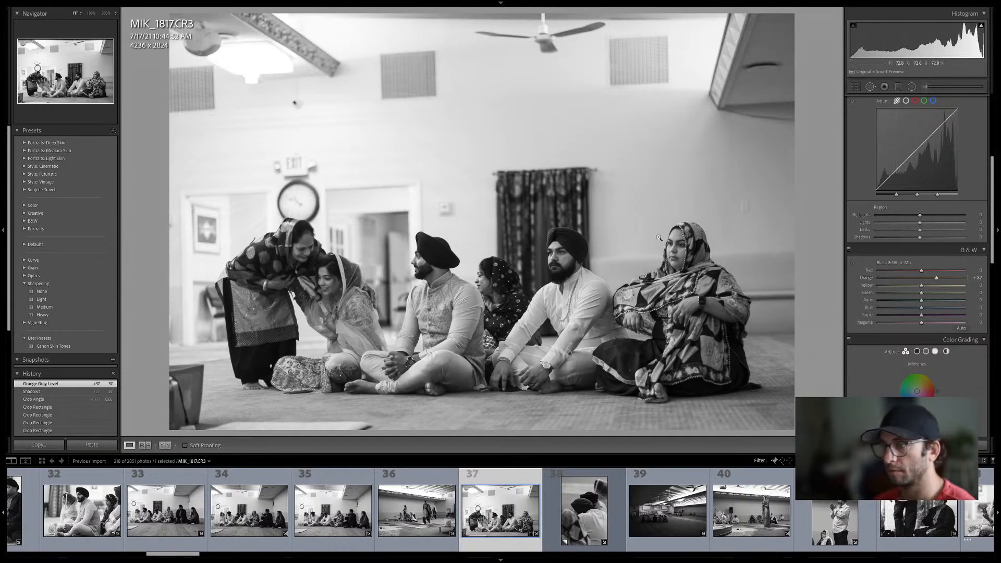
# Turn off the photo filter and compare the colour original of MIK_1828 side by side with its black and white copy
pyautogui.press('g')
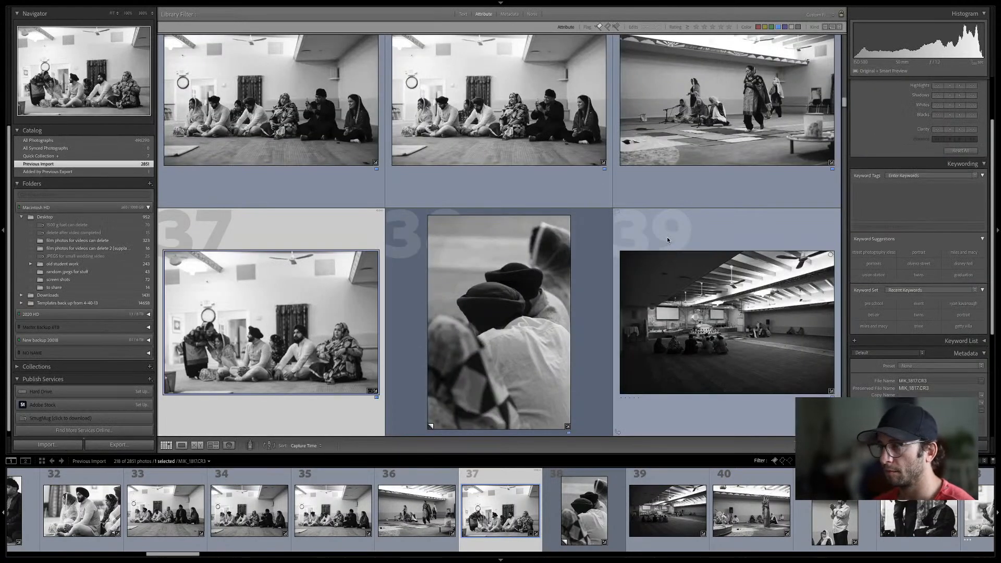
pyautogui.press('Right')
pyautogui.press('e')
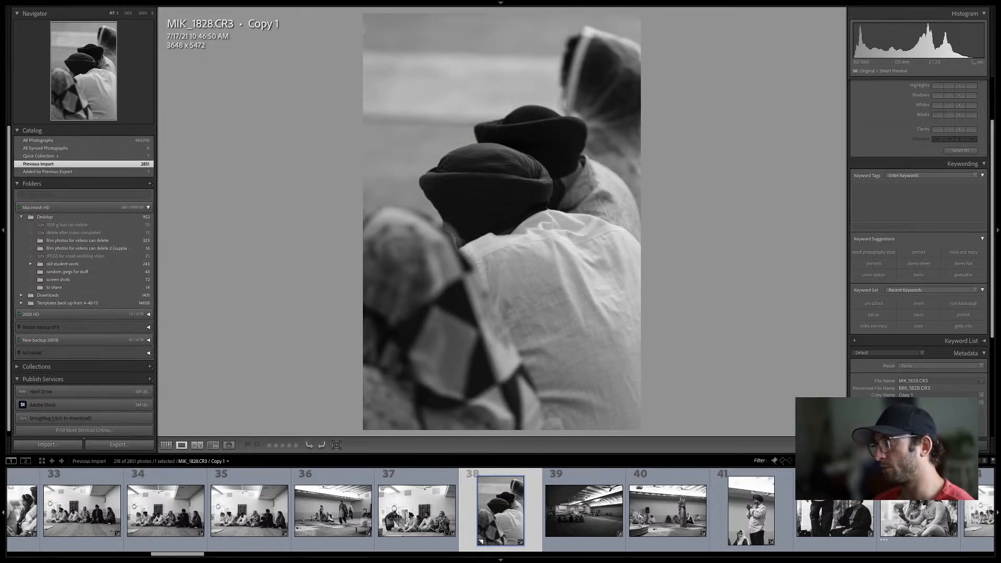
pyautogui.click(881, 461)
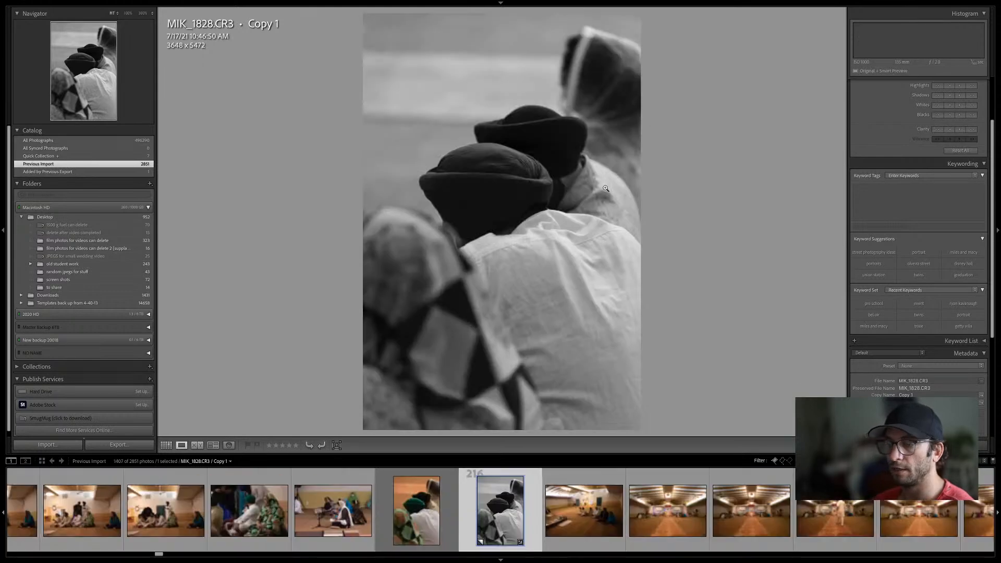
pyautogui.click(408, 511)
pyautogui.keyDown('super'); pyautogui.click(500, 510); pyautogui.keyUp('super')
pyautogui.press('c')
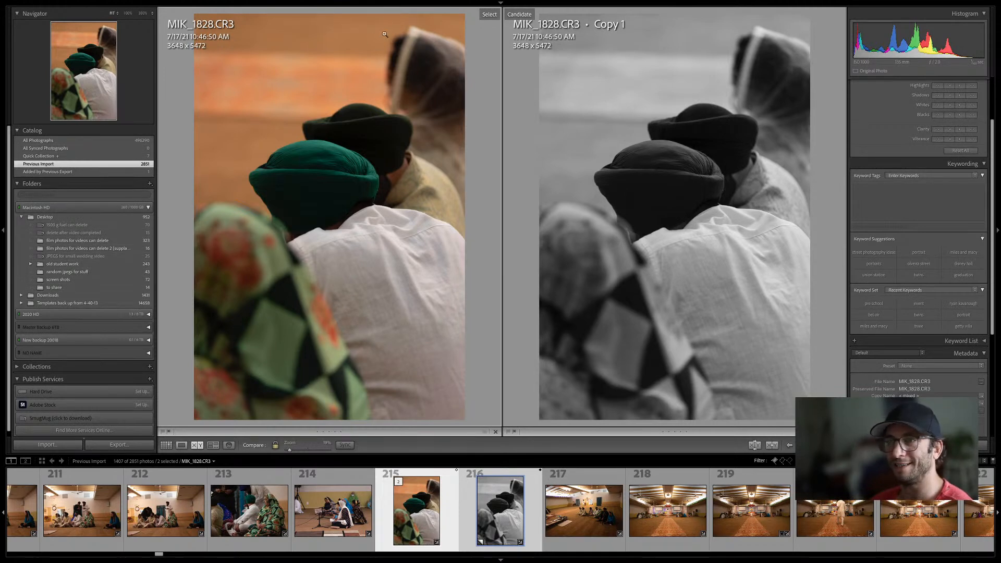
# Flag the black and white copy of MIK_1828 as rejected and return to the filtered black and white photos in the grid
pyautogui.press('e')
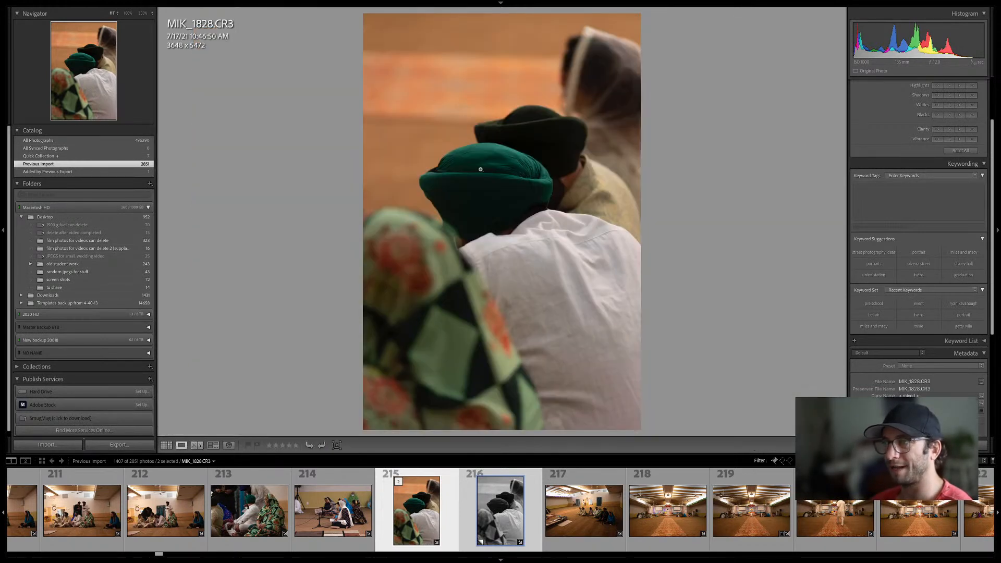
pyautogui.press('Right')
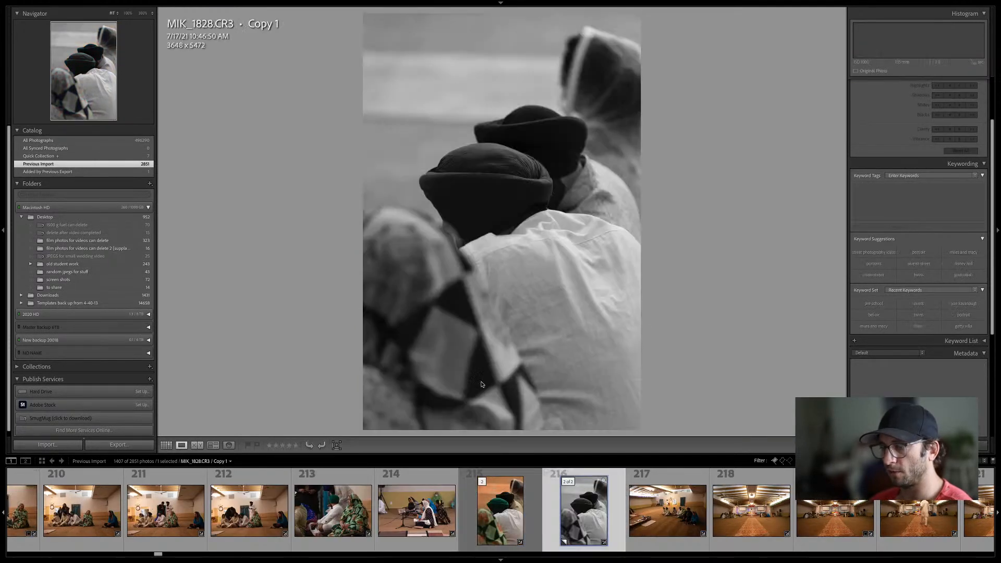
pyautogui.press('x')
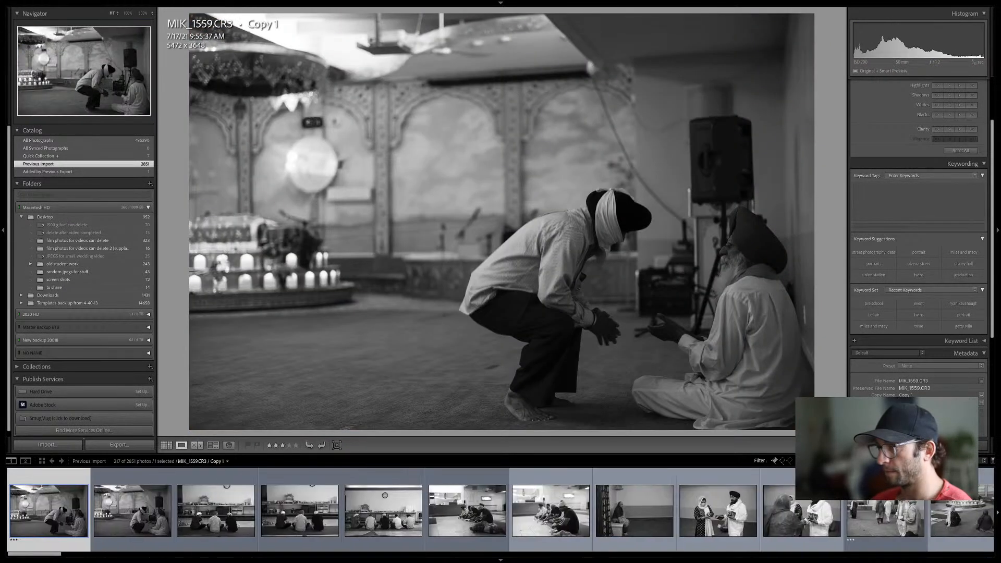
pyautogui.press('g')
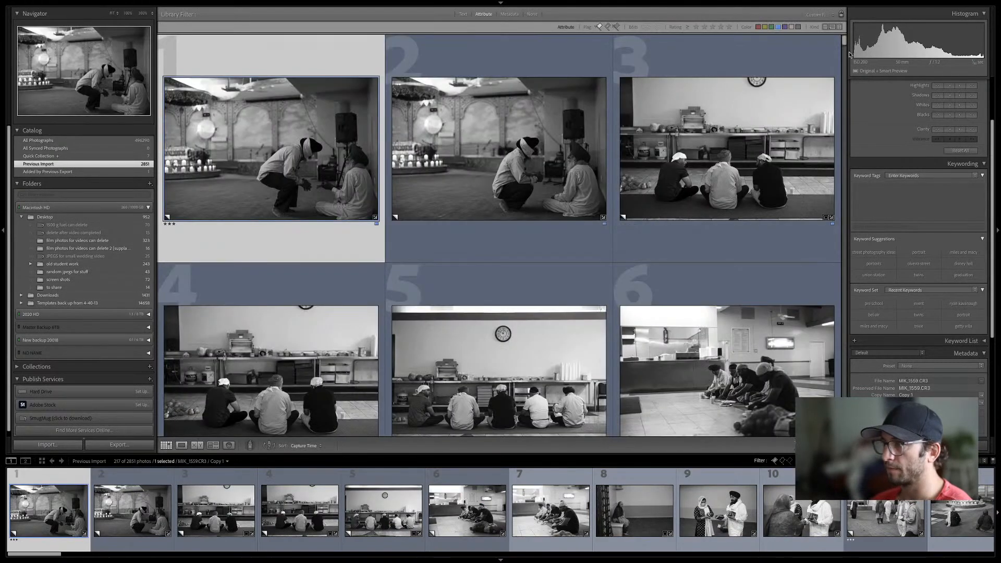
# Look at MIK_1842, move on to MIK_1845 and open it in the Develop module with the Crop tool
pyautogui.moveTo(844, 45); pyautogui.dragTo(843, 108)
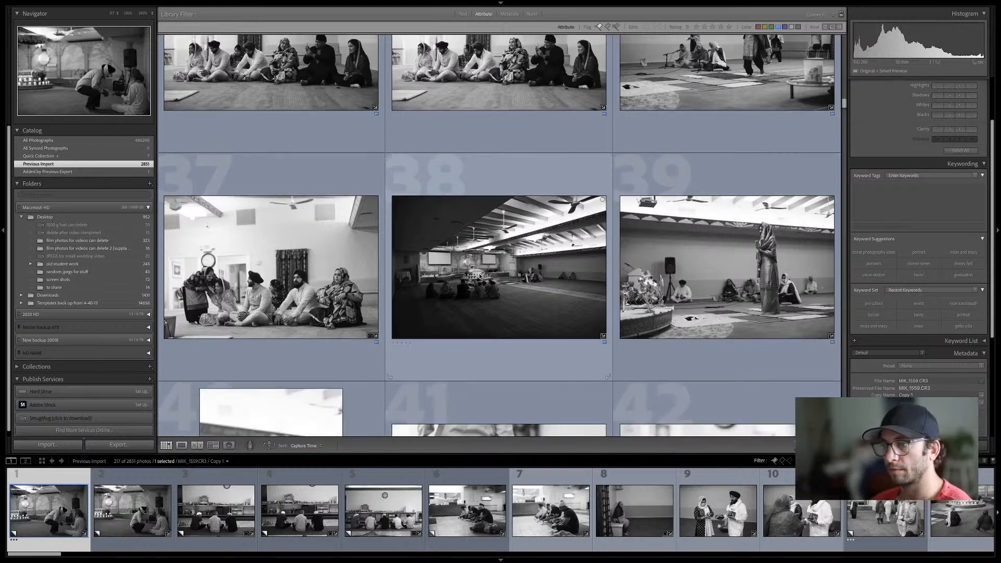
pyautogui.doubleClick(481, 277)
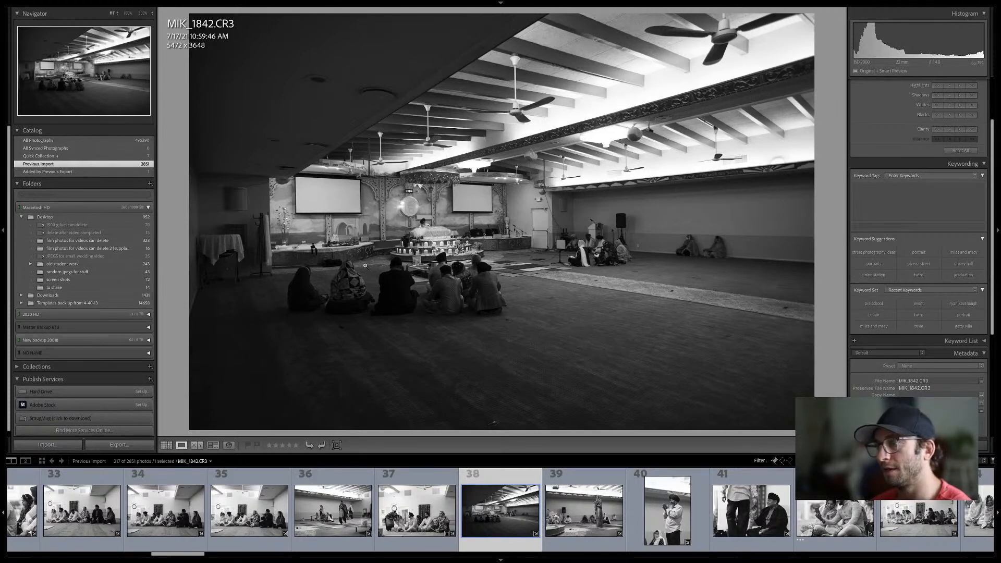
pyautogui.press('Right')
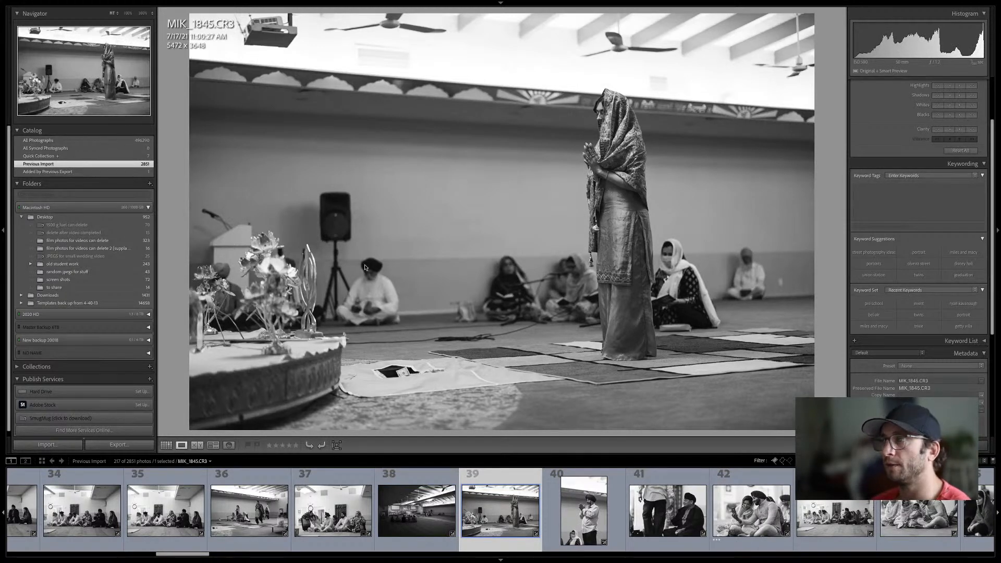
pyautogui.press('d')
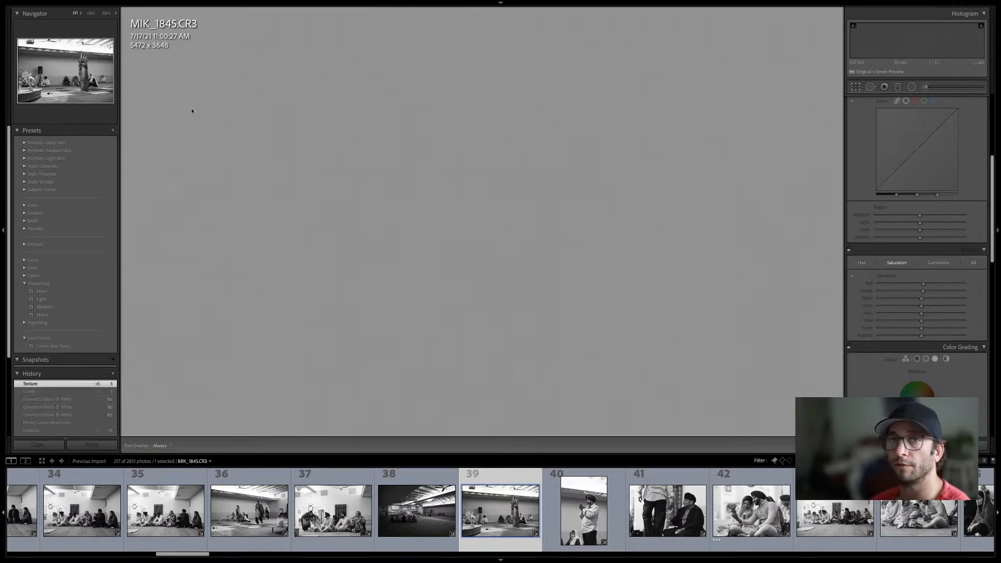
pyautogui.press('r')
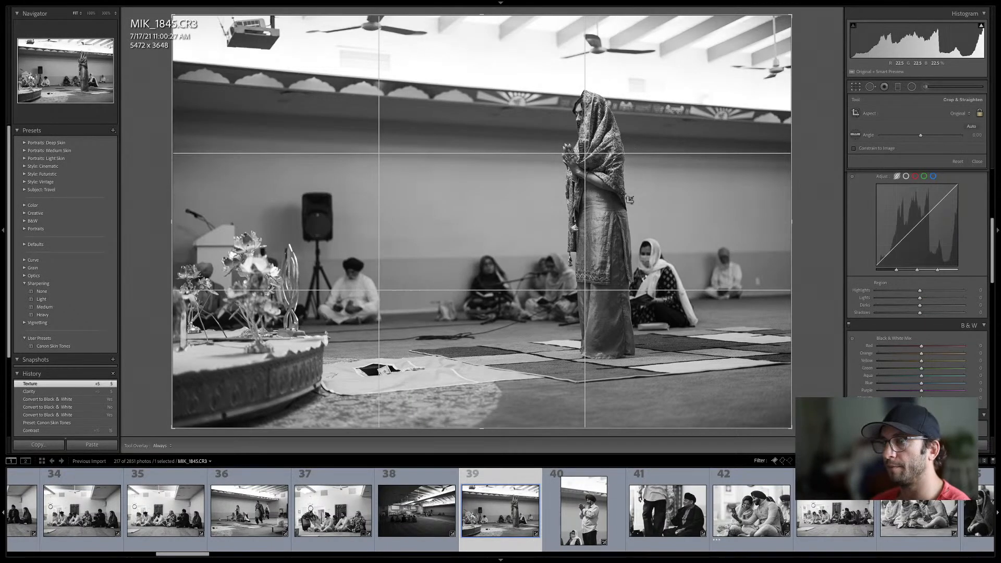
pyautogui.moveTo(625, 194); pyautogui.dragTo(625, 207)
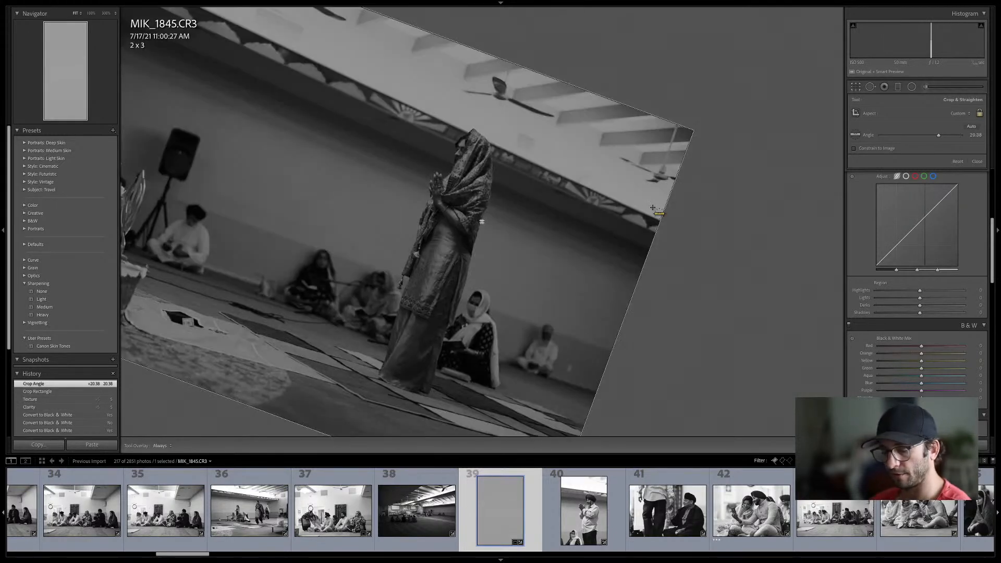
pyautogui.hotkey('ctrl', 'z')
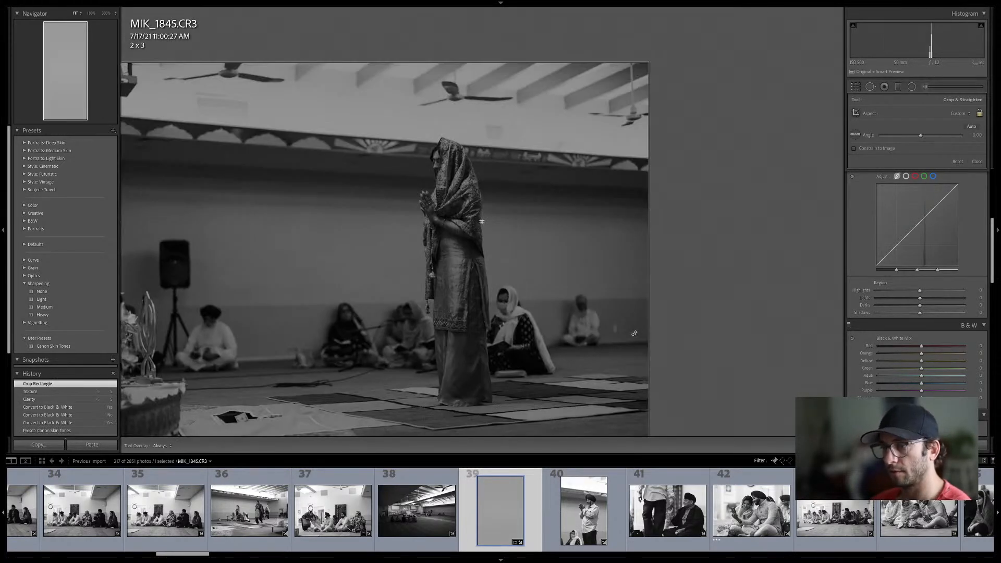
pyautogui.hotkey('ctrl', 'z')
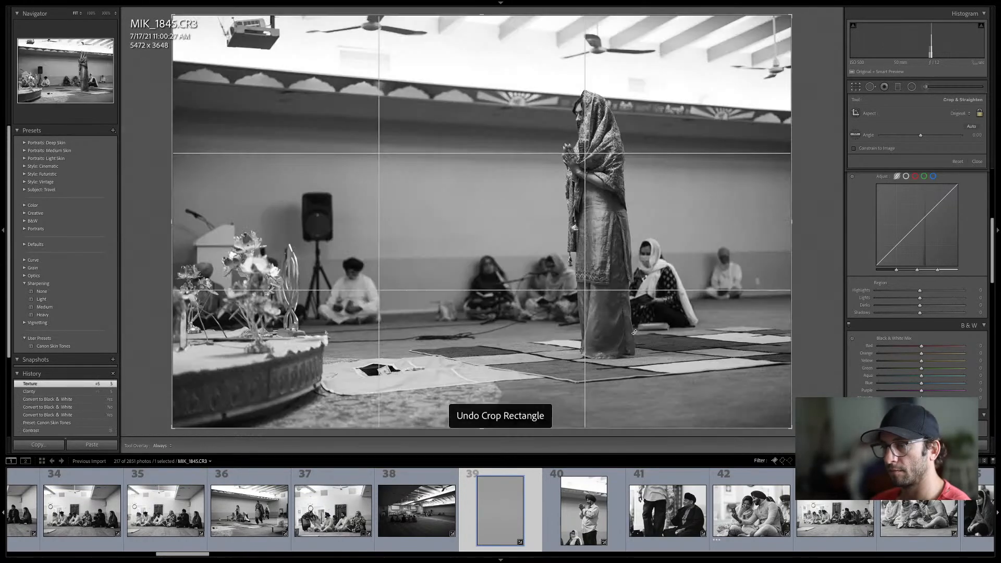
pyautogui.moveTo(789, 428); pyautogui.dragTo(705, 381)
pyautogui.moveTo(635, 303); pyautogui.dragTo(528, 306)
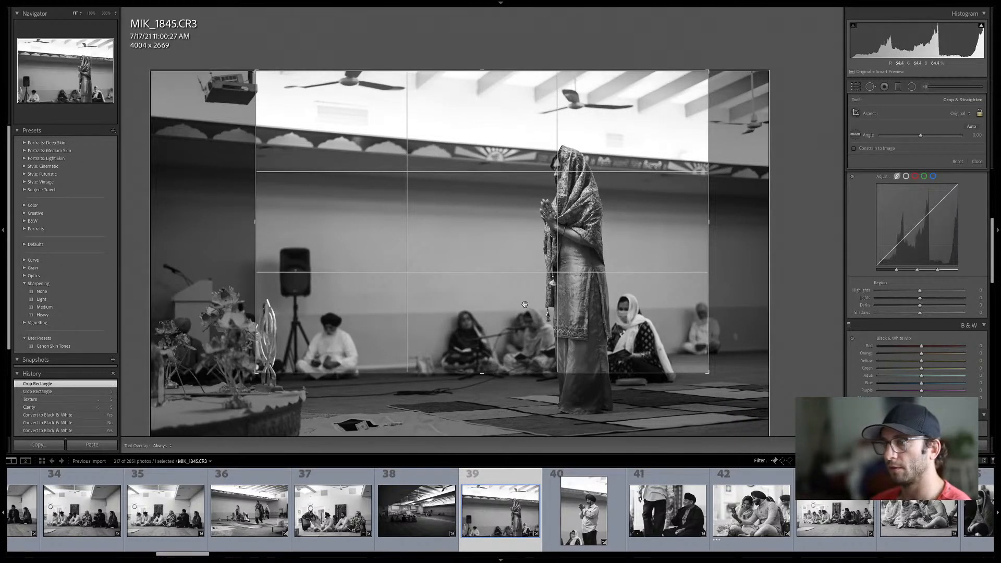
pyautogui.hotkey('ctrl', 'z')
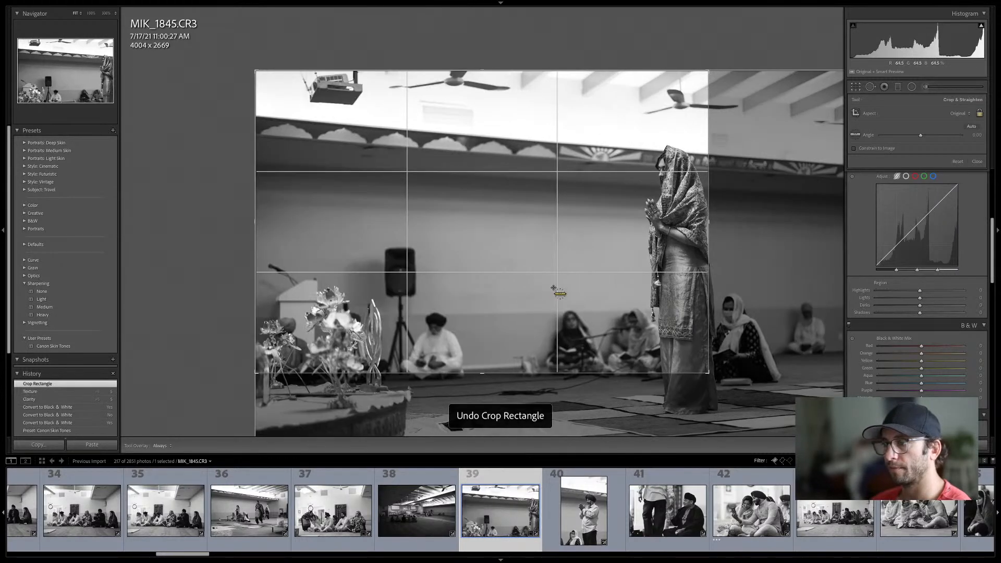
pyautogui.hotkey('ctrl', 'z')
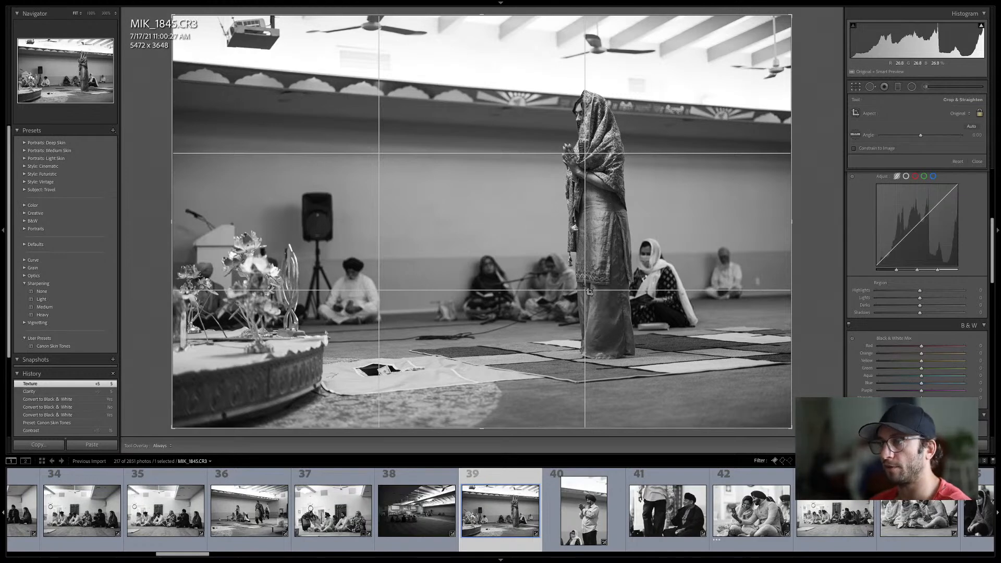
pyautogui.press('r')
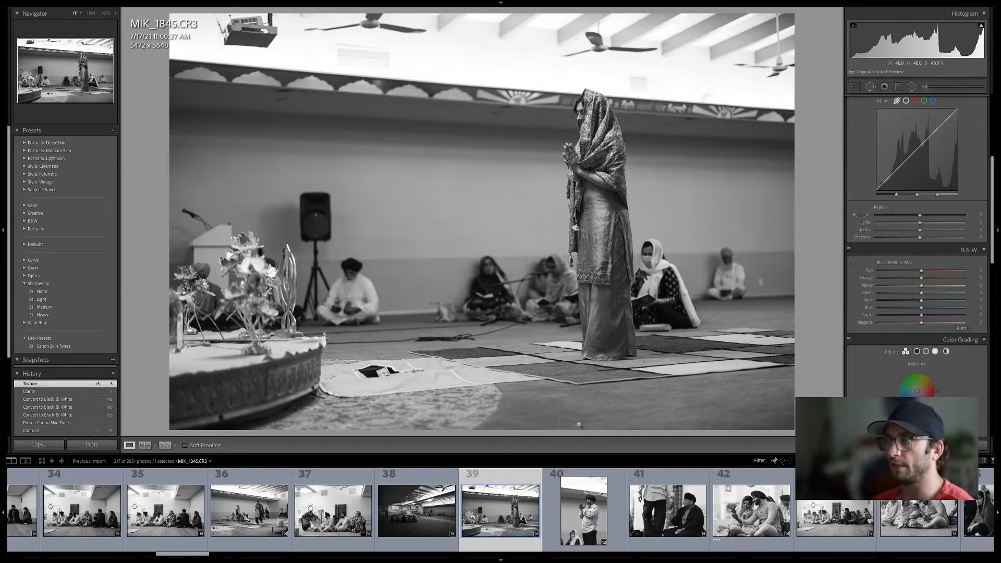
# Crop MIK_1845 slightly tighter to 5146 x 3430, keeping the original aspect ratio
pyautogui.press('r')
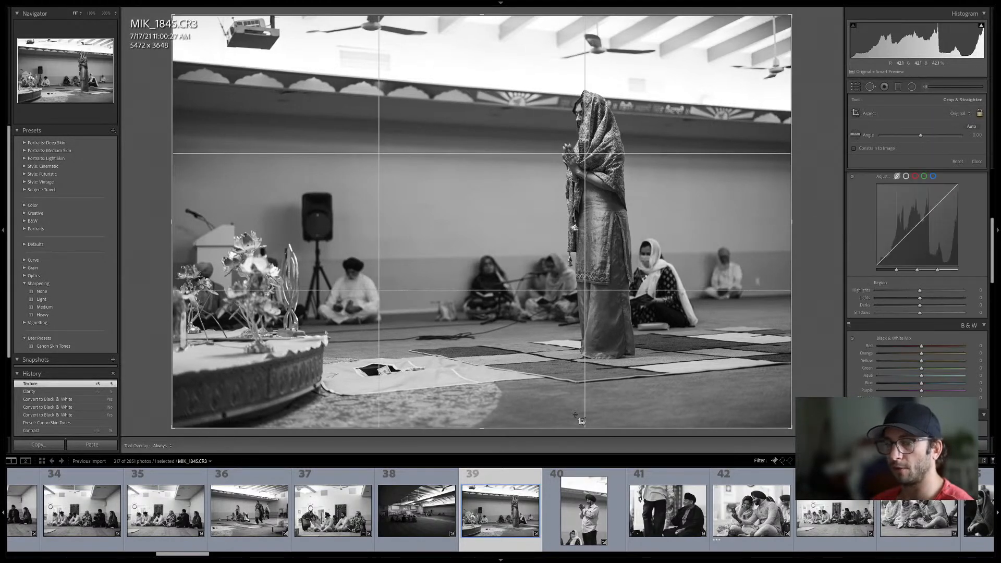
pyautogui.moveTo(793, 431); pyautogui.dragTo(771, 419)
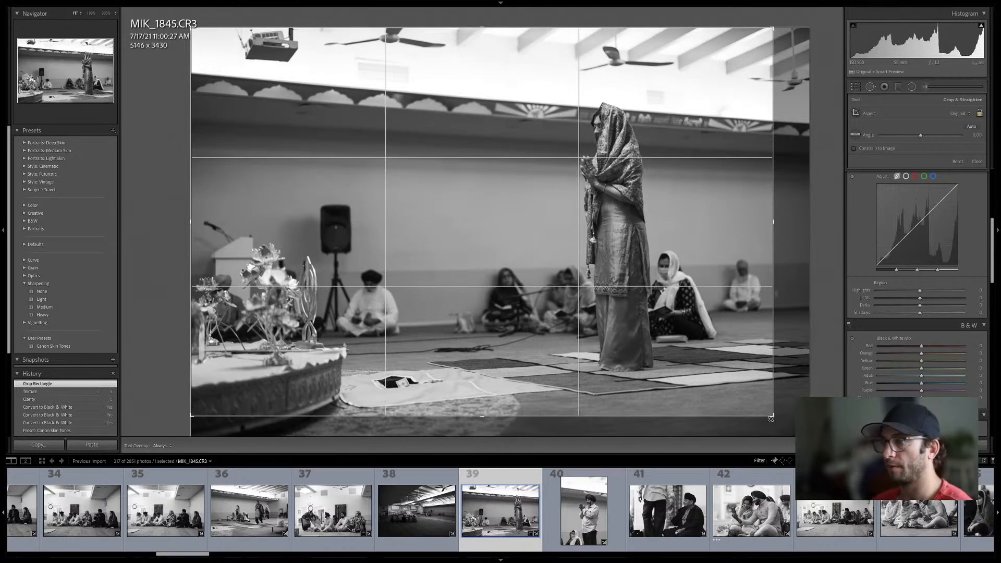
pyautogui.press('Return')
# Crop the next photo, MIK_1853, slightly tighter to 3585 x 5378
pyautogui.press('Right')
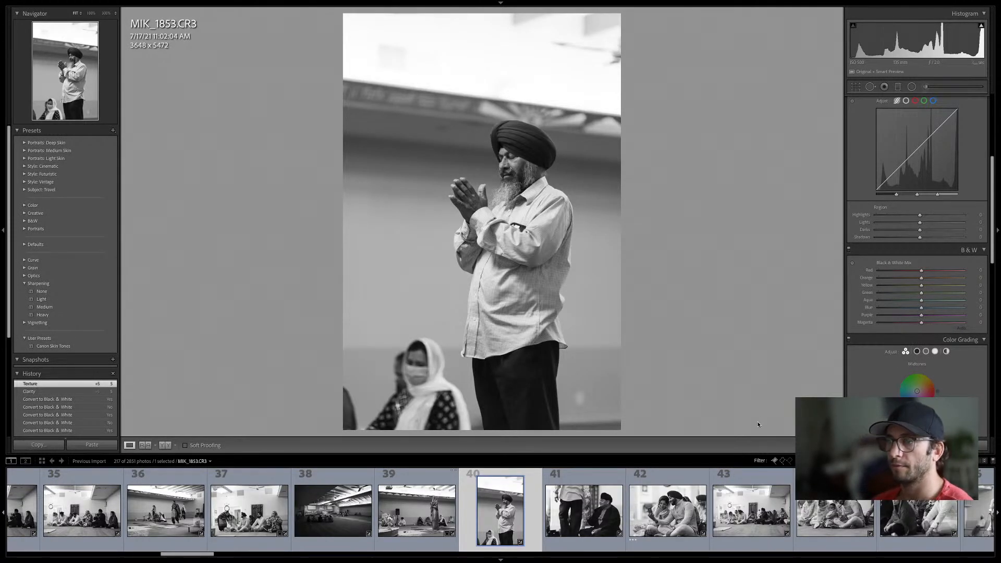
pyautogui.press('r')
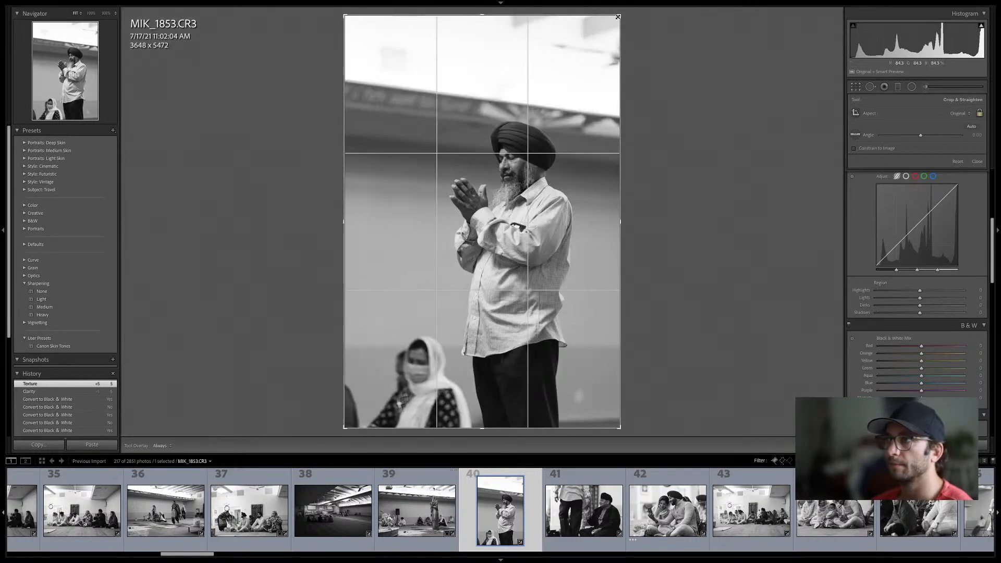
pyautogui.moveTo(618, 17); pyautogui.dragTo(615, 20)
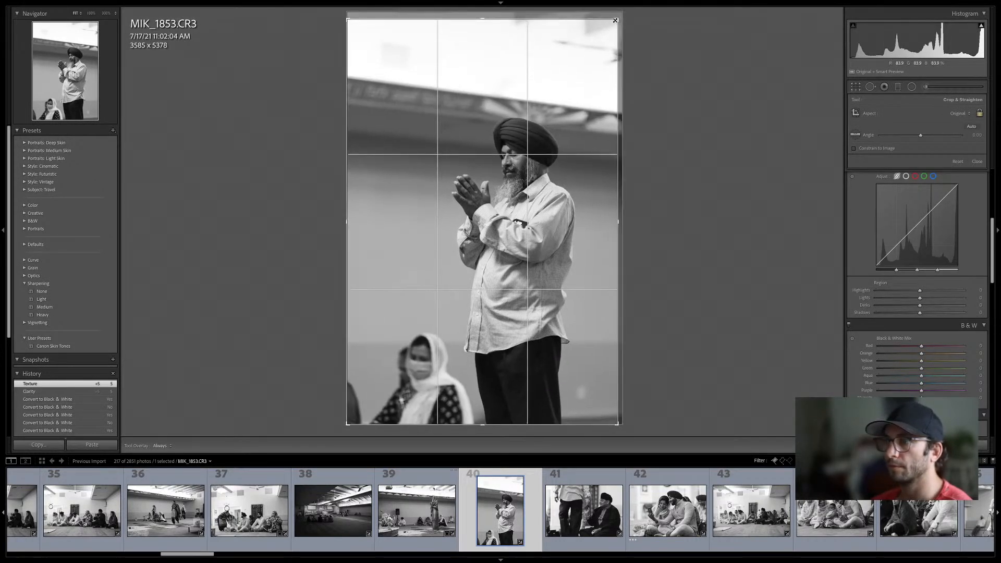
pyautogui.press('r')
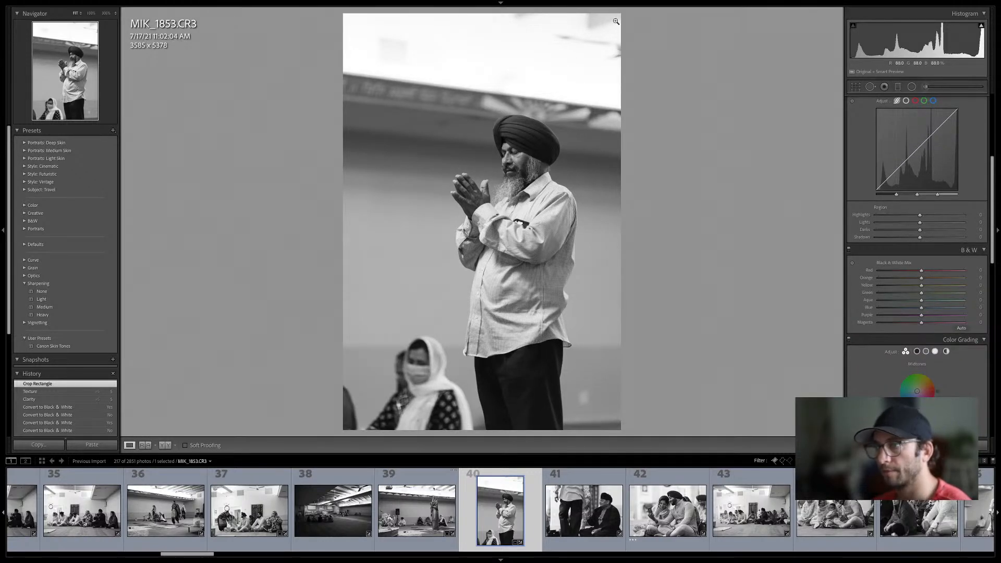
# Compare MIK_1853 before and after side by side and return to the black and white photos in the grid
pyautogui.press('y')
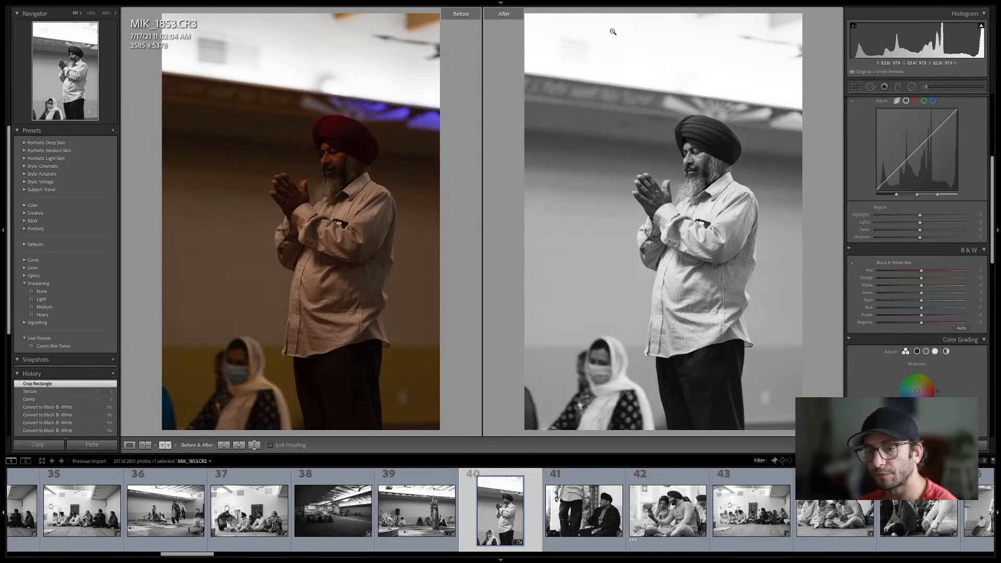
pyautogui.hotkey('ctrl', 'Up')
pyautogui.hotkey('ctrl', 'Up')
pyautogui.scroll(-10, 918, 226)
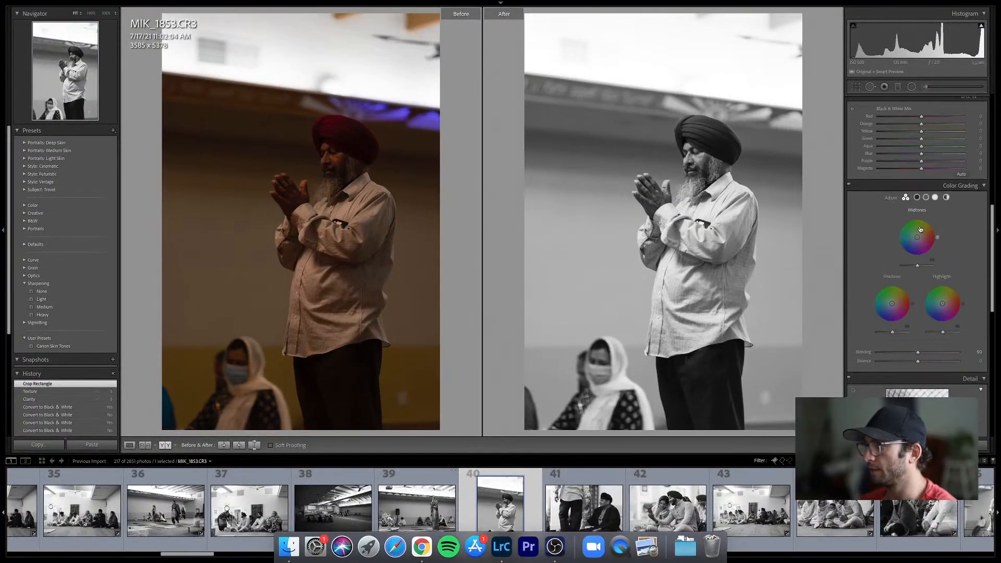
pyautogui.press('g')
pyautogui.scroll(-5, 911, 235)
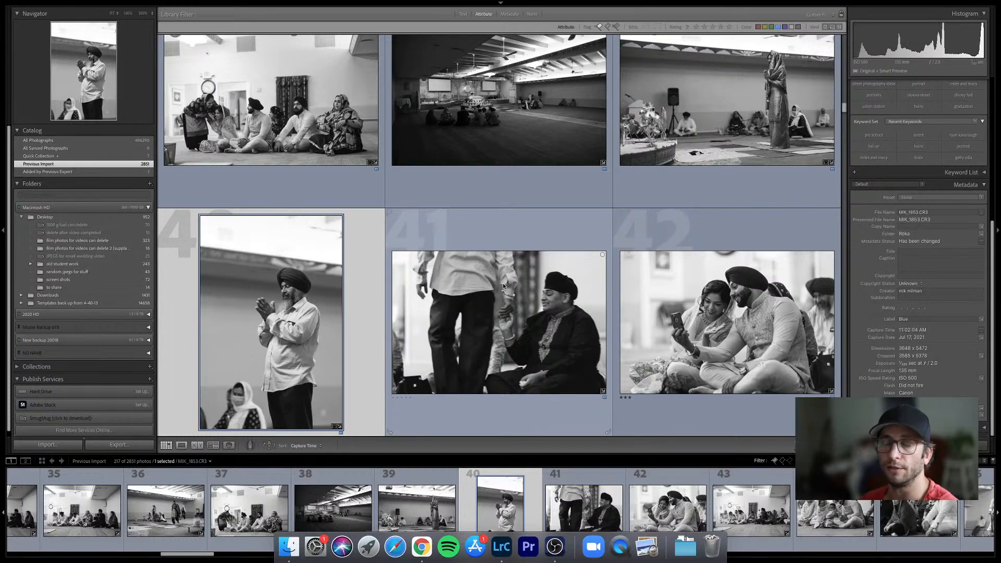
# Add the metadata filter with its Camera column switched to Lens, and view the photos without the blue label filter before restoring it
pyautogui.keyDown('shift'); pyautogui.click(509, 14); pyautogui.keyUp('shift')
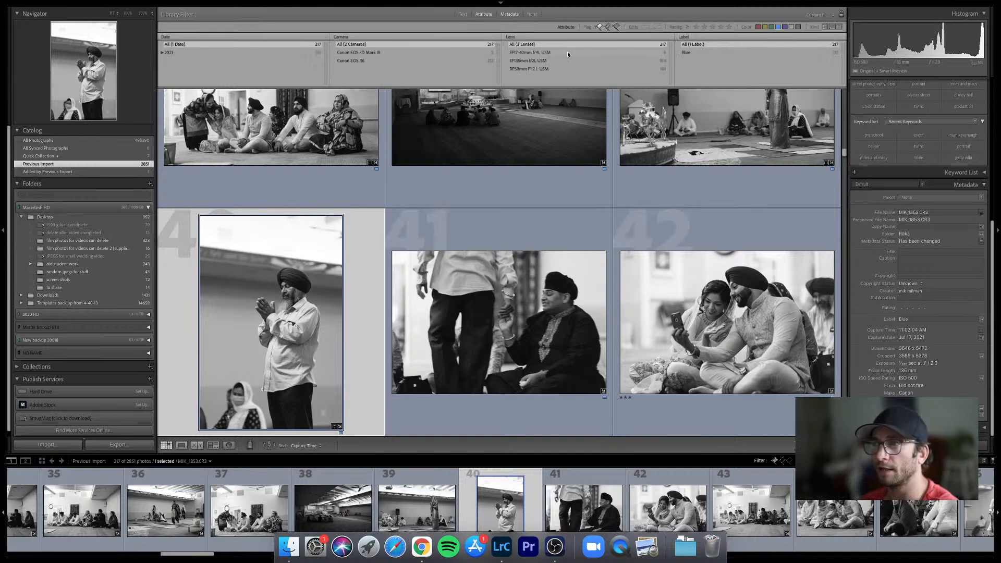
pyautogui.click(375, 37)
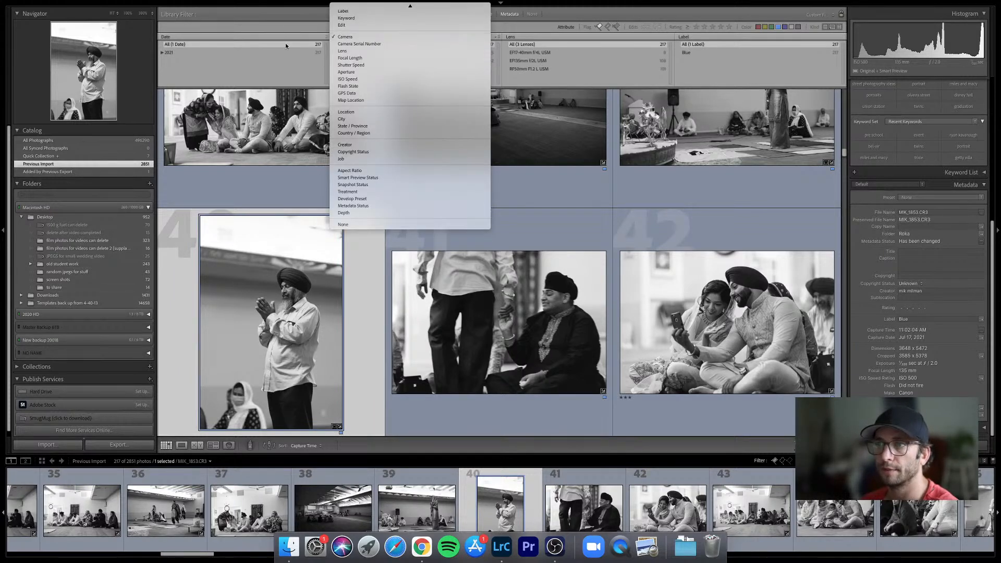
pyautogui.click(352, 51)
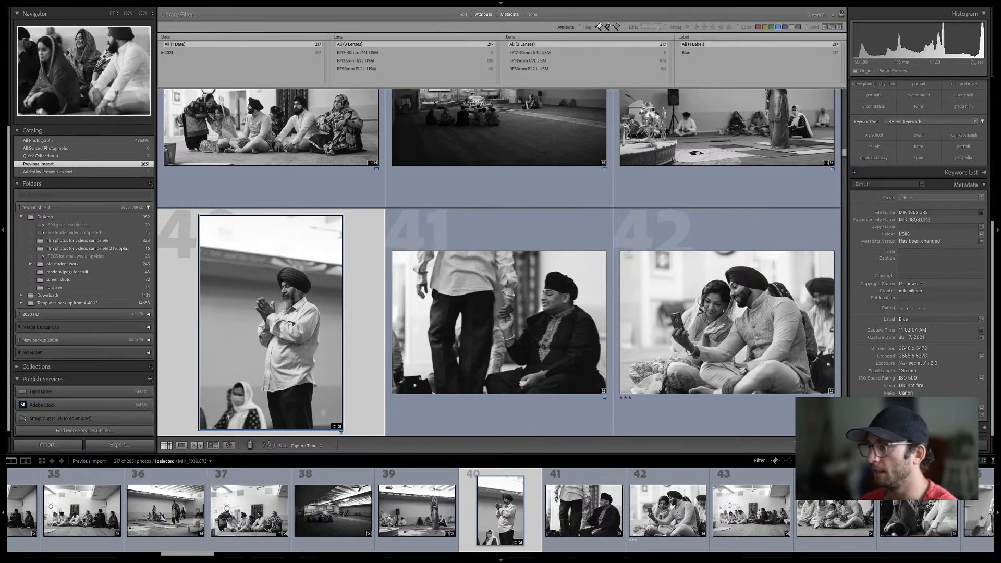
pyautogui.click(891, 461)
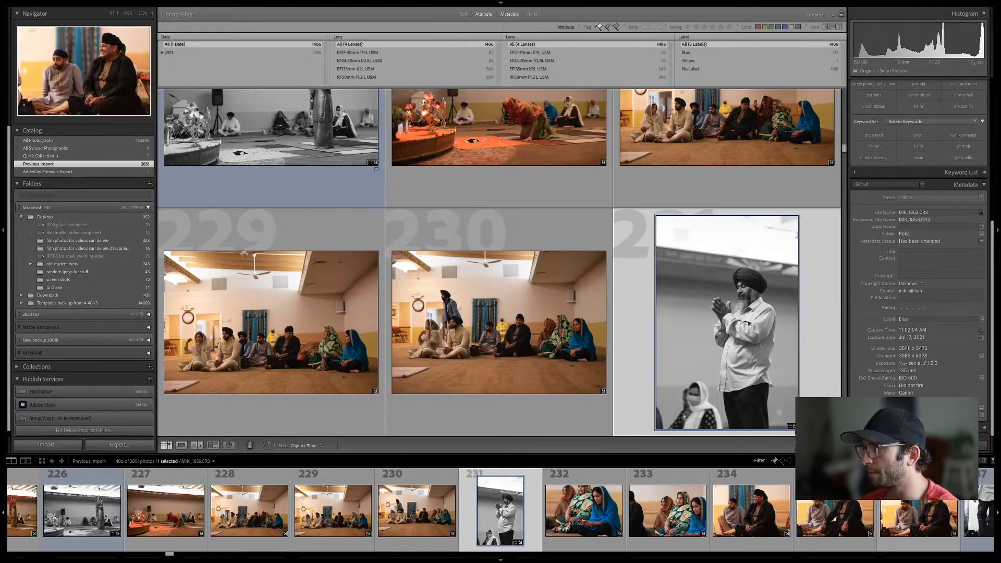
pyautogui.click(778, 27)
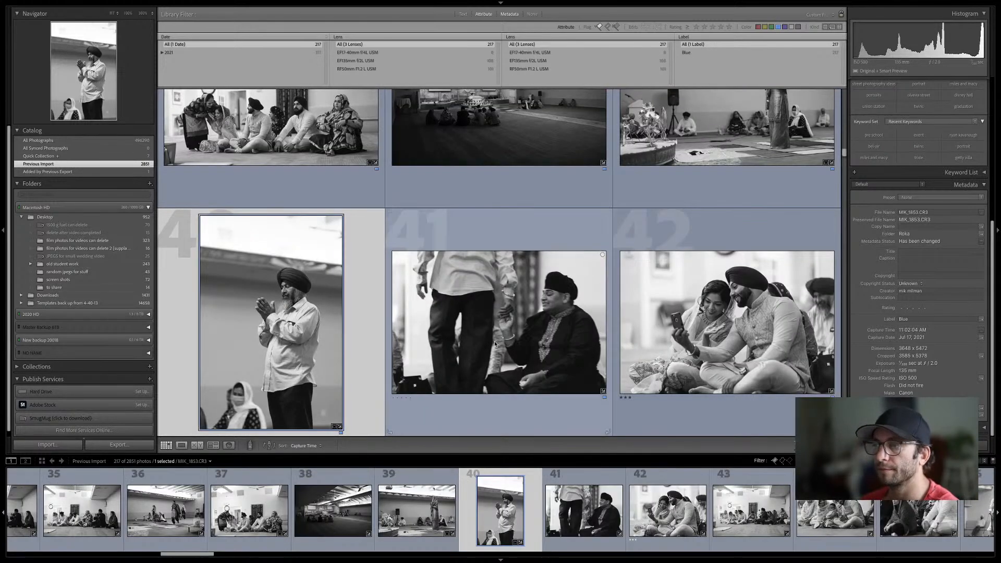
# Examine MIK_1863 enlarged, compare its colour and black and white versions side by side, and return to the grid
pyautogui.doubleClick(498, 329)
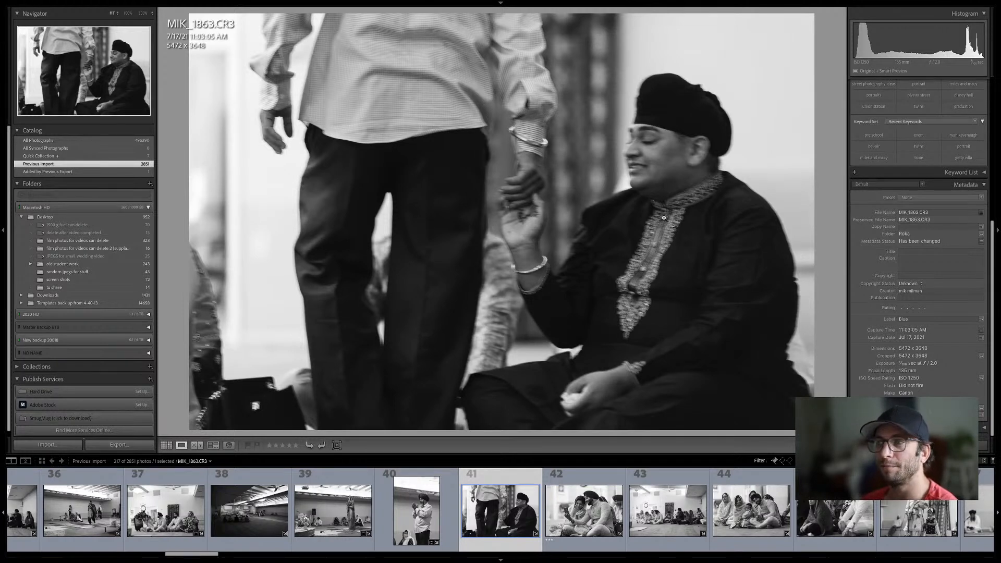
pyautogui.scroll(10, 902, 312)
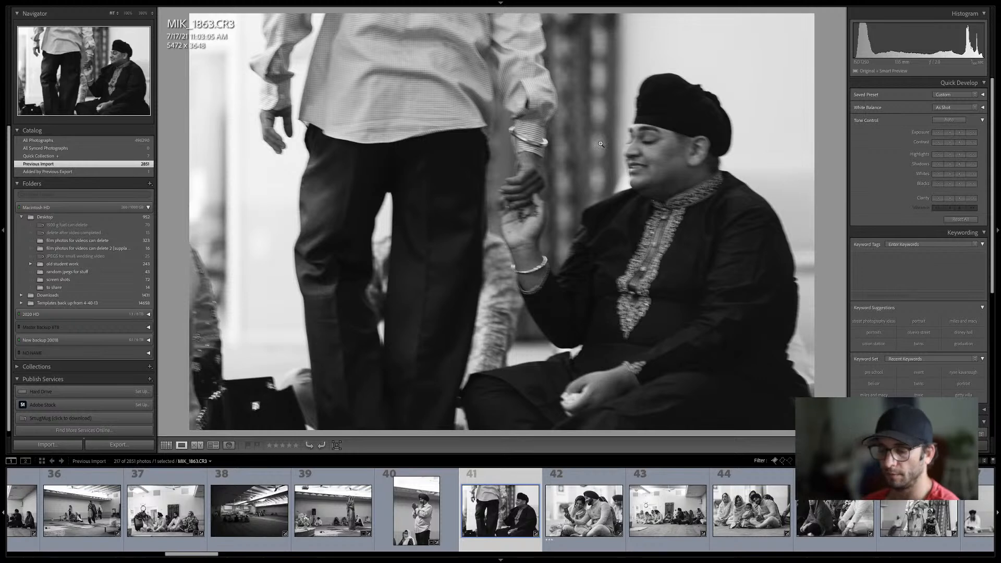
pyautogui.press('d')
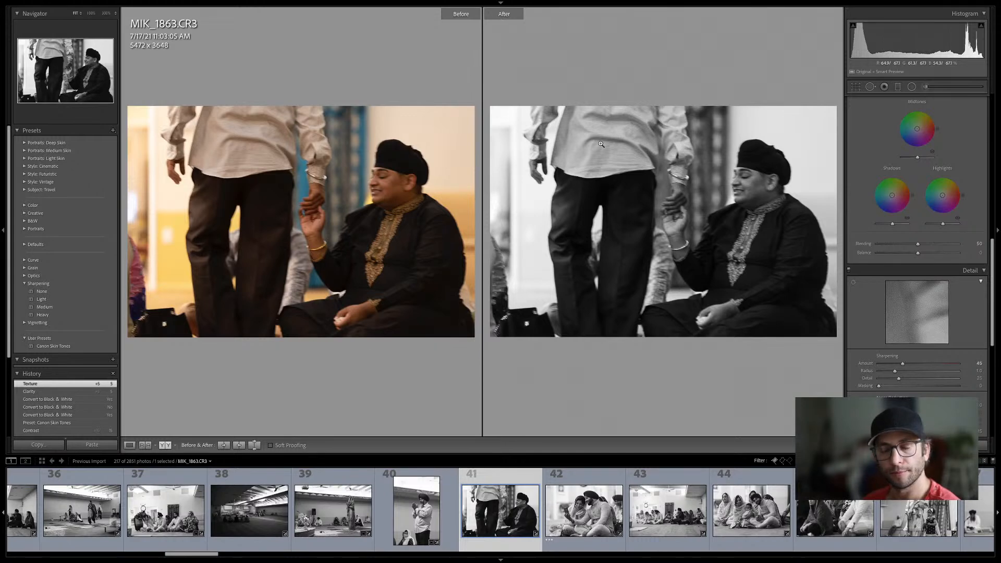
pyautogui.press('g')
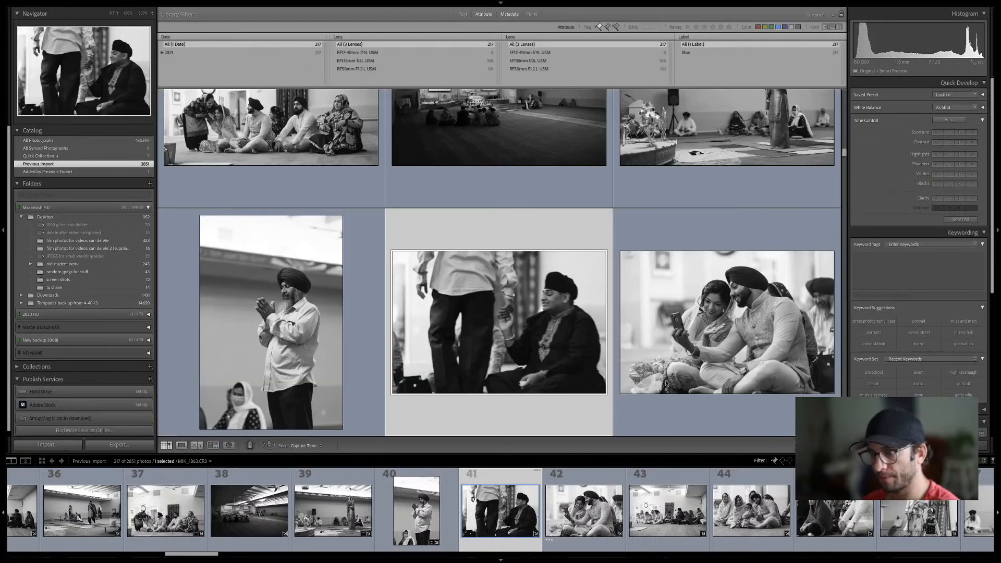
# Set the Orange black and white mix to +17 on MIK_1883 and compare it side by side with the colour version
pyautogui.click(734, 353)
pyautogui.scroll(-1, 731, 354)
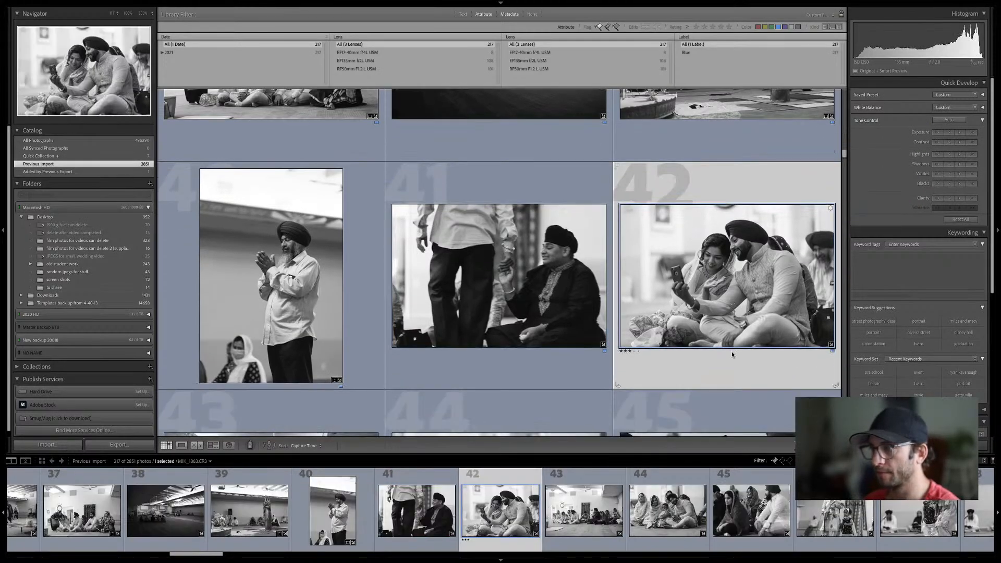
pyautogui.scroll(-3, 731, 352)
pyautogui.press('d')
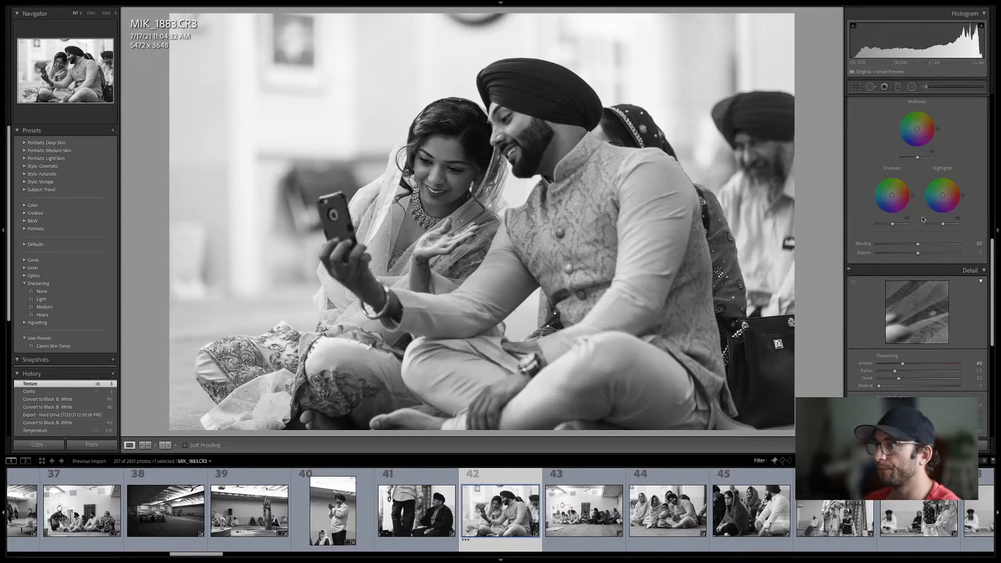
pyautogui.scroll(10, 910, 266)
pyautogui.scroll(-5, 911, 261)
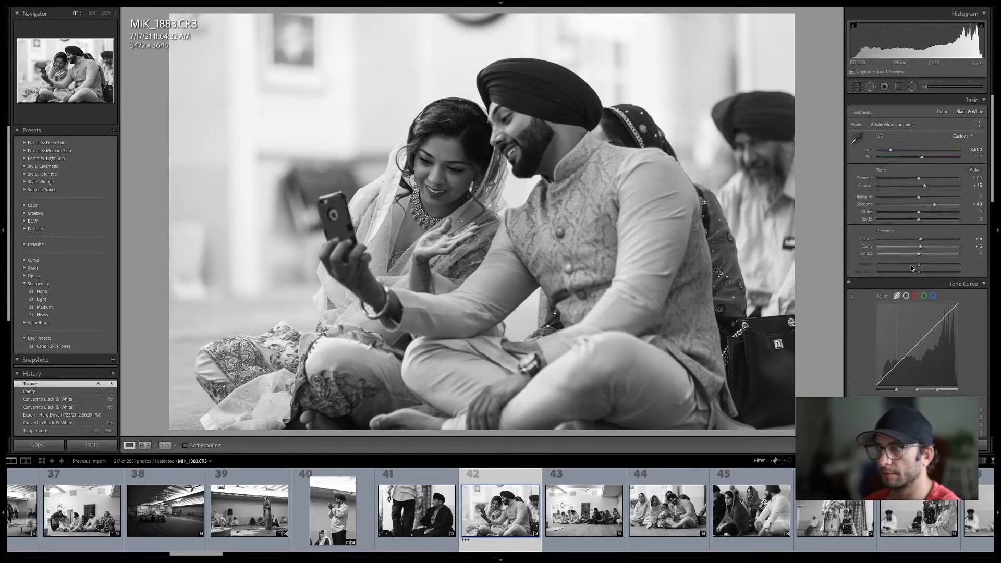
pyautogui.click(930, 243)
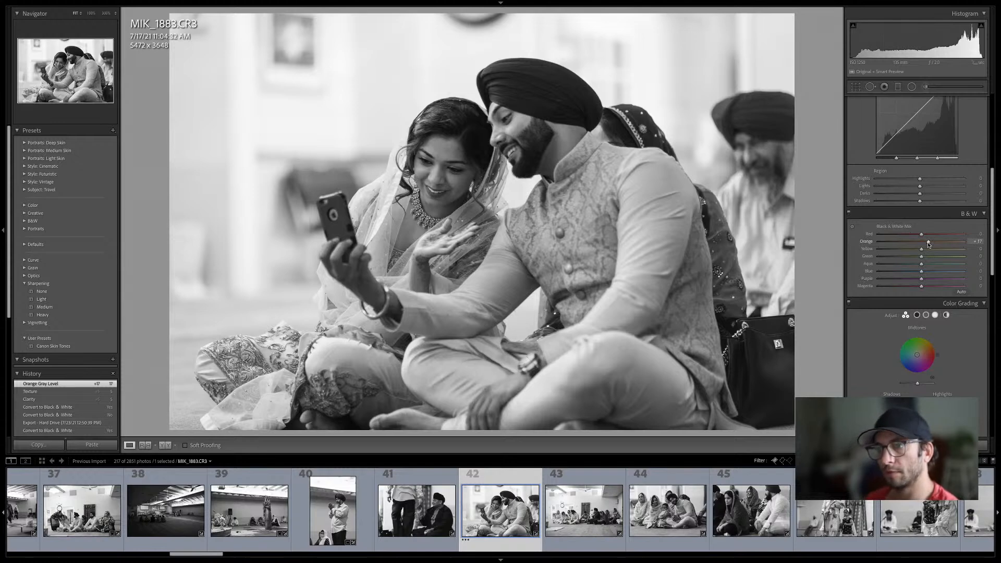
pyautogui.press('y')
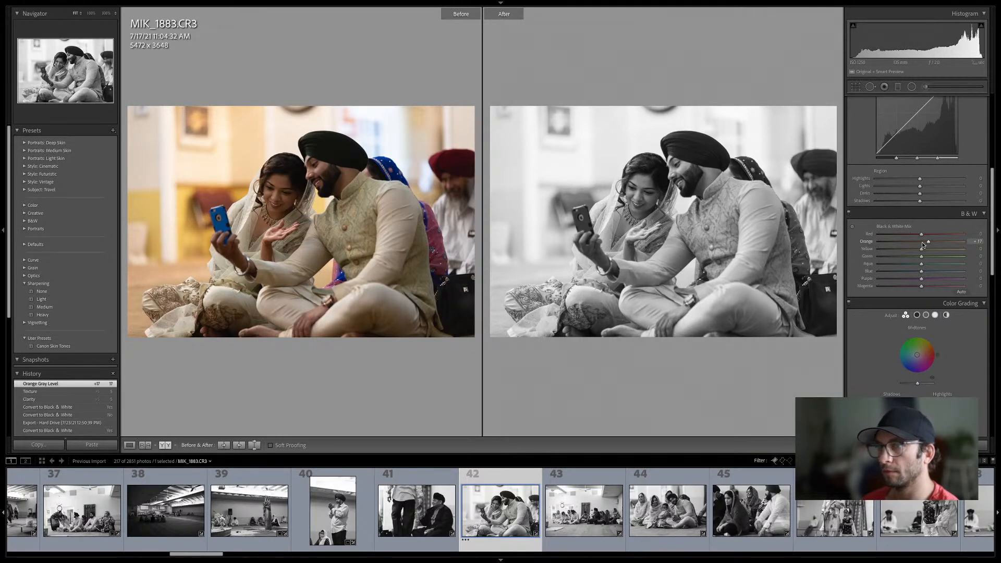
# Return MIK_1883 to the single-photo view and set its black and white mix to Yellow +25, Green +37 and Aqua +25
pyautogui.press('y')
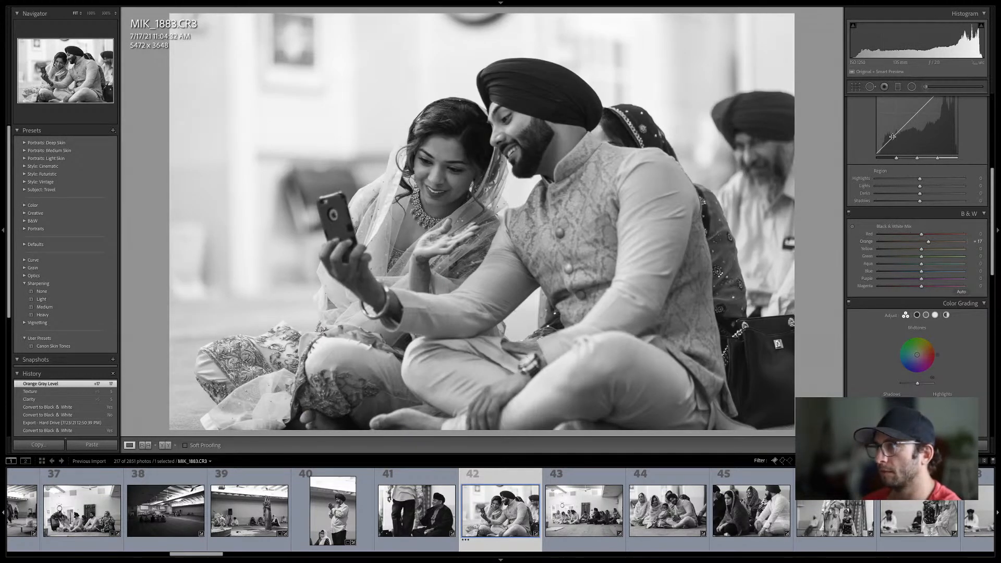
pyautogui.moveTo(934, 257); pyautogui.dragTo(935, 257)
pyautogui.click(933, 263)
pyautogui.click(852, 226)
pyautogui.moveTo(537, 92); pyautogui.dragTo(537, 65)
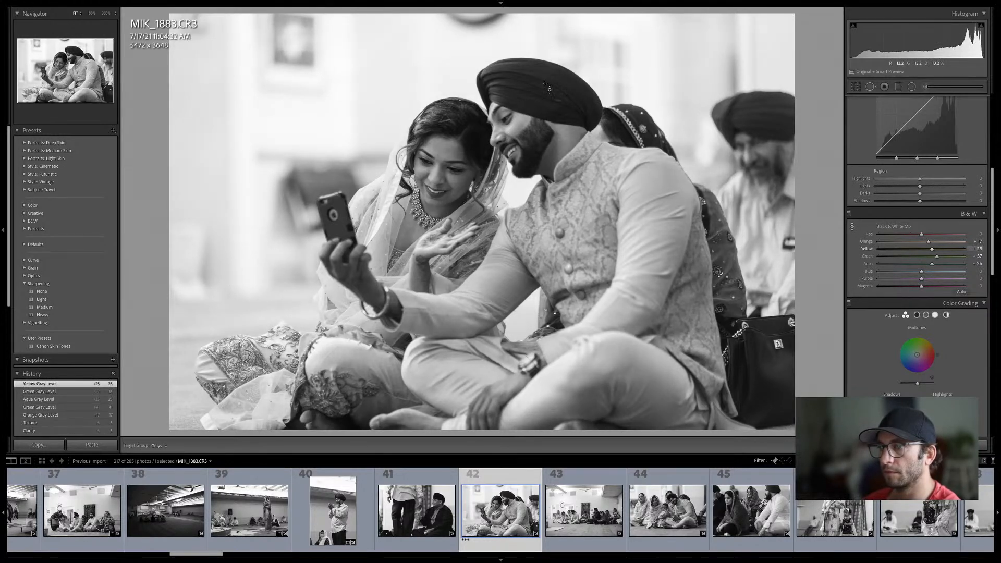
# Raise the highlights of MIK_1883 to +24
pyautogui.scroll(2, 917, 207)
pyautogui.scroll(3, 917, 207)
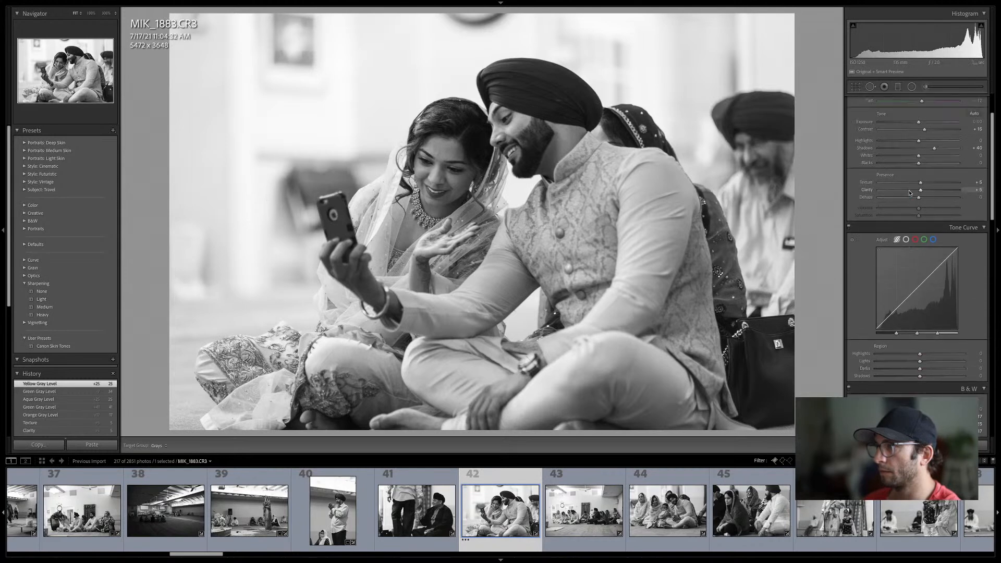
pyautogui.moveTo(934, 202); pyautogui.dragTo(942, 200)
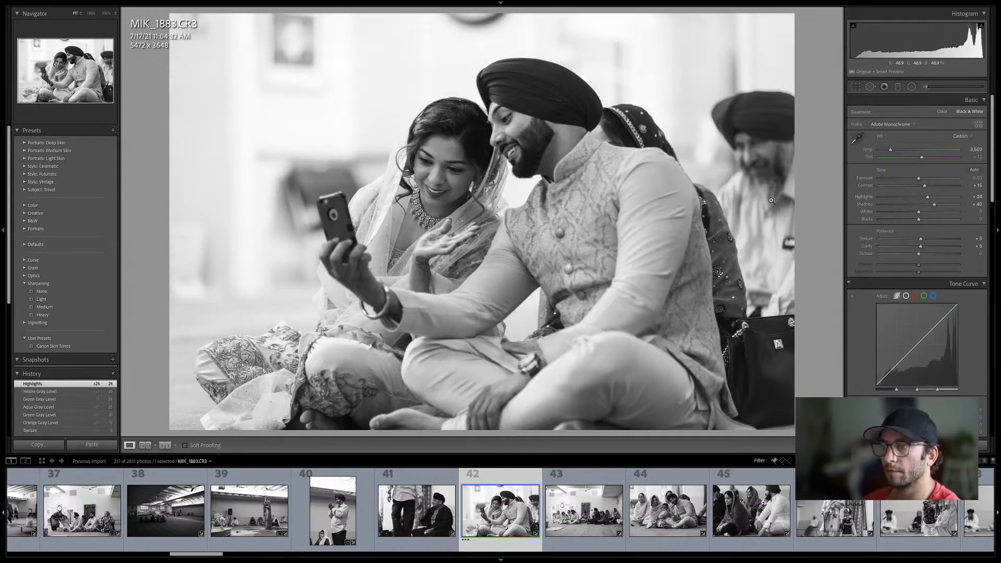
# Look over MIK_1898 and set the exposure of MIK_1910 to +0.95
pyautogui.click(577, 514)
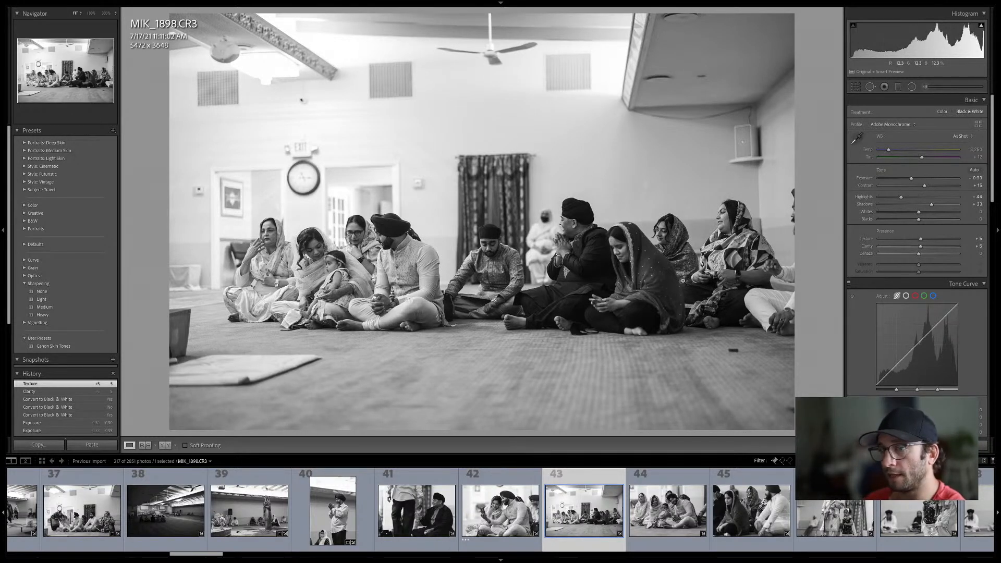
pyautogui.press('Right')
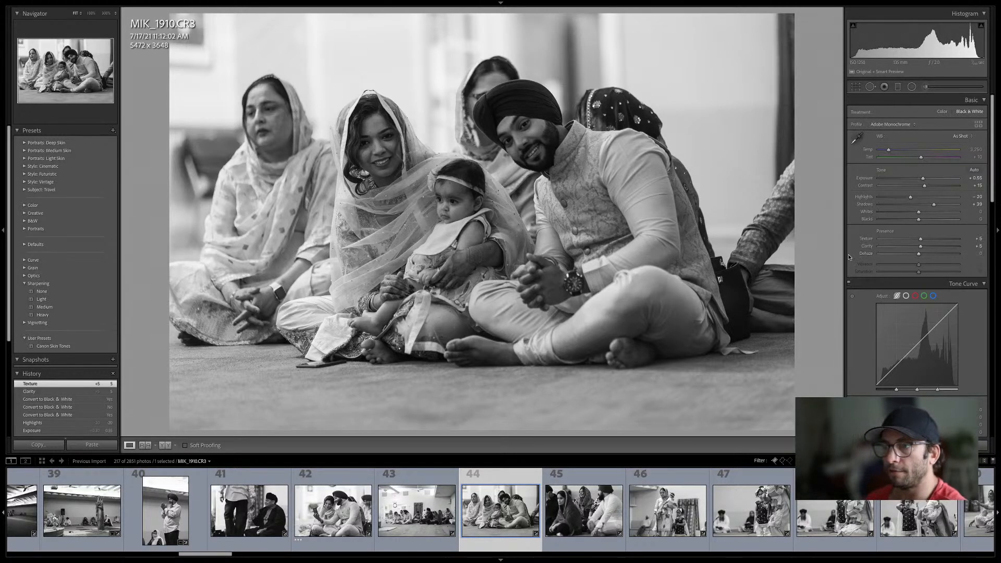
pyautogui.moveTo(924, 179); pyautogui.dragTo(927, 179)
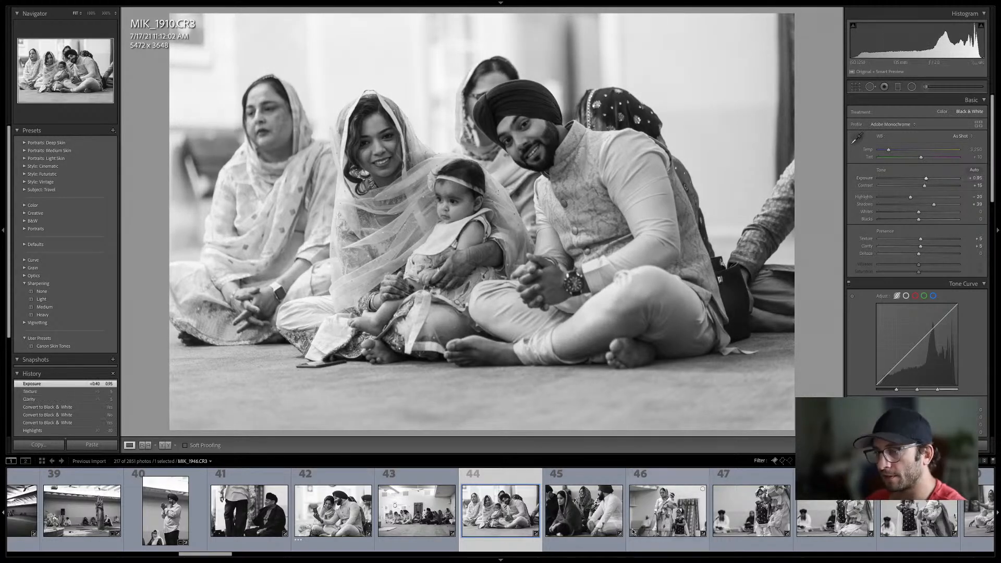
# Set the exposure of MIK_1930 to +0.20 and compare it side by side with the colour version
pyautogui.click(590, 510)
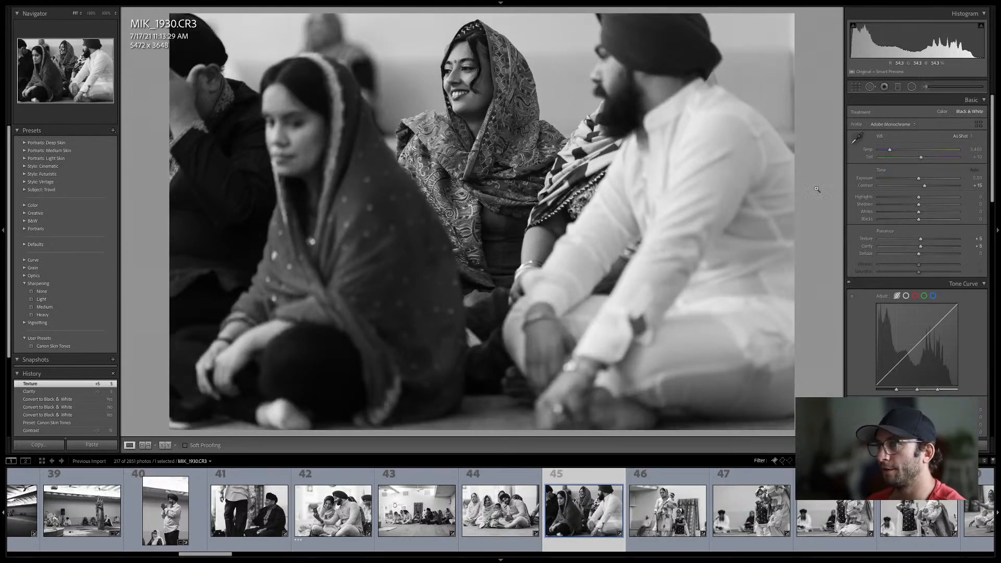
pyautogui.moveTo(918, 179); pyautogui.dragTo(917, 179)
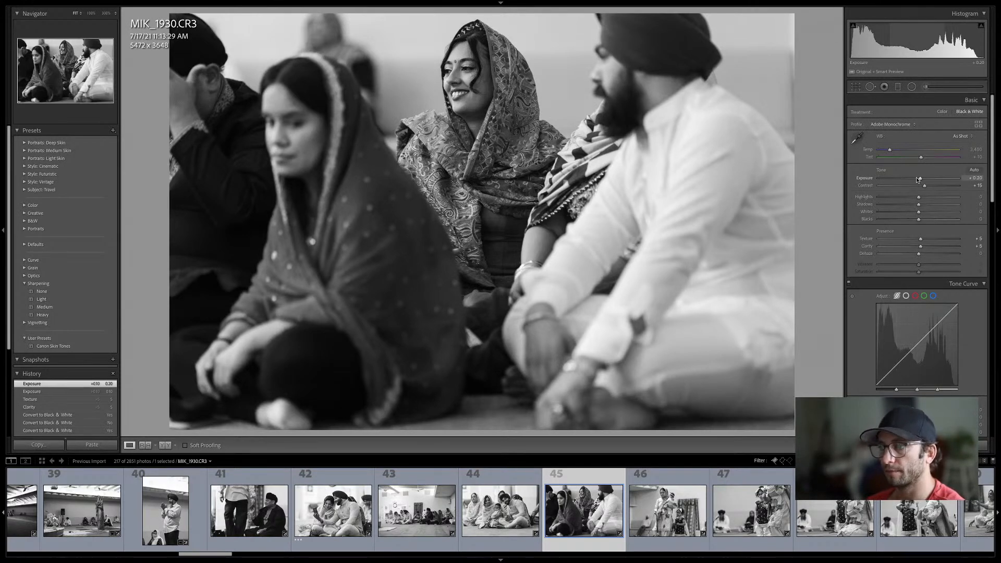
pyautogui.press('y')
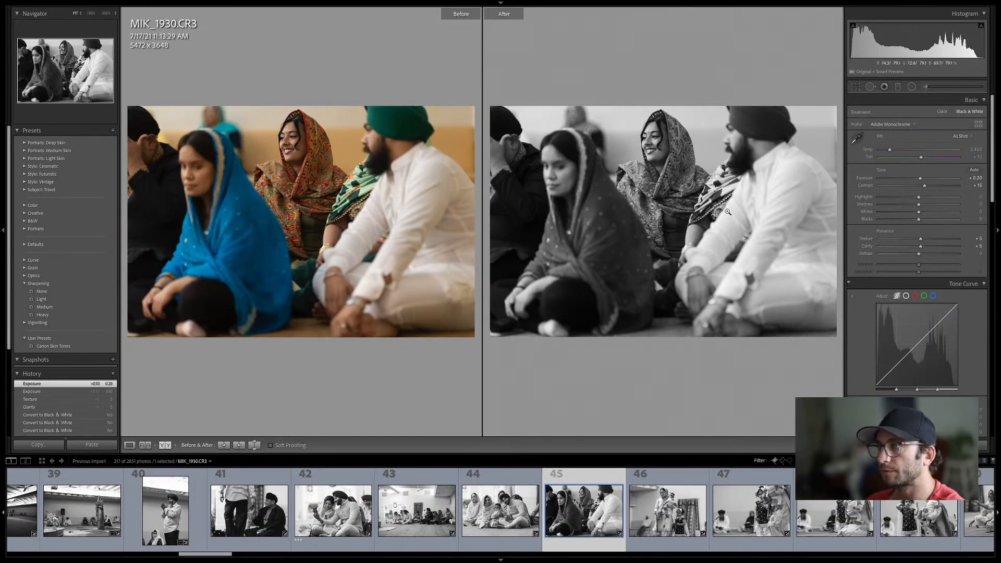
pyautogui.press('y')
# Examine the smiling woman's patterned shawl in MIK_1930 enlarged, in colour and black and white side by side
pyautogui.click(468, 92)
pyautogui.click(490, 138)
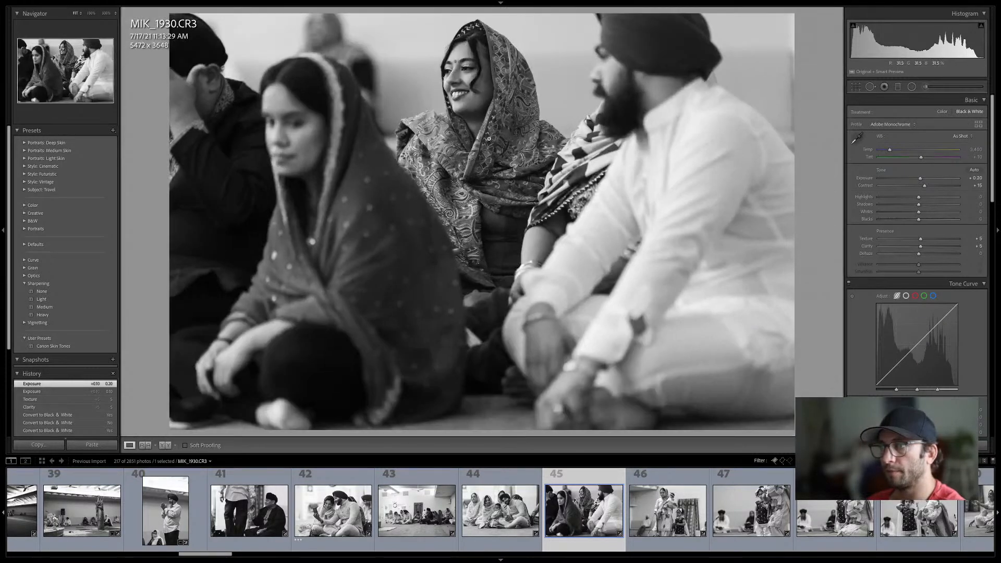
pyautogui.press('y')
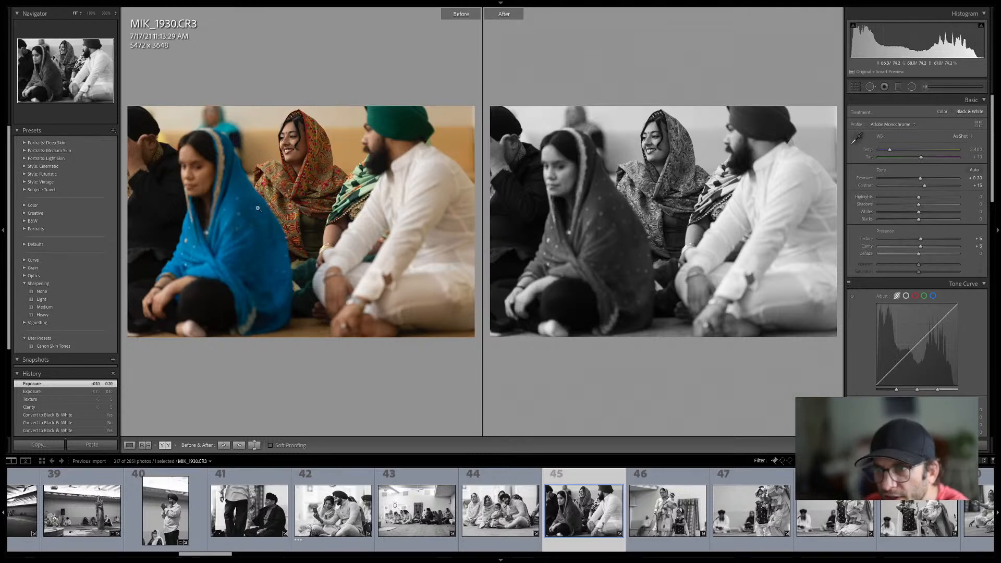
pyautogui.click(311, 172)
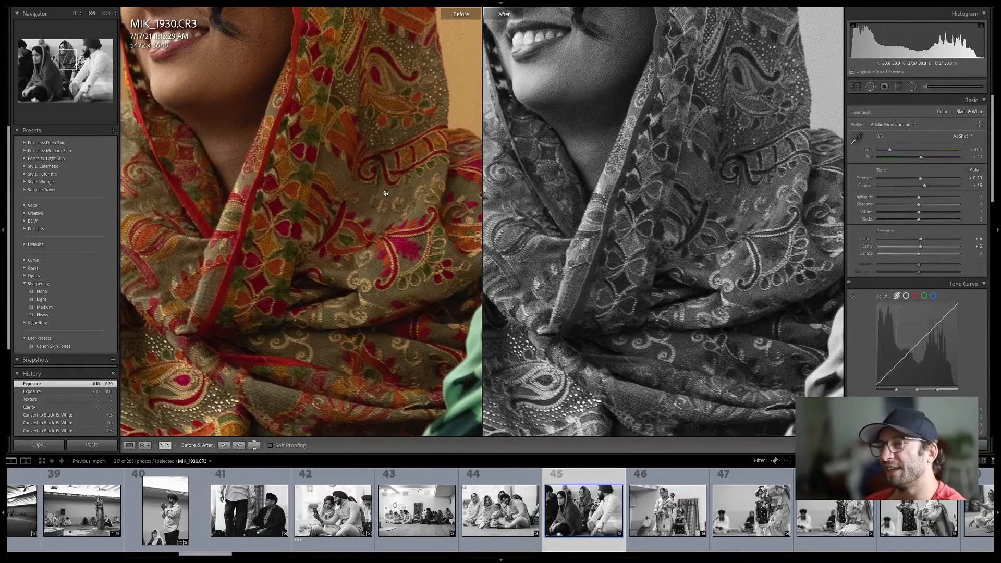
pyautogui.click(732, 212)
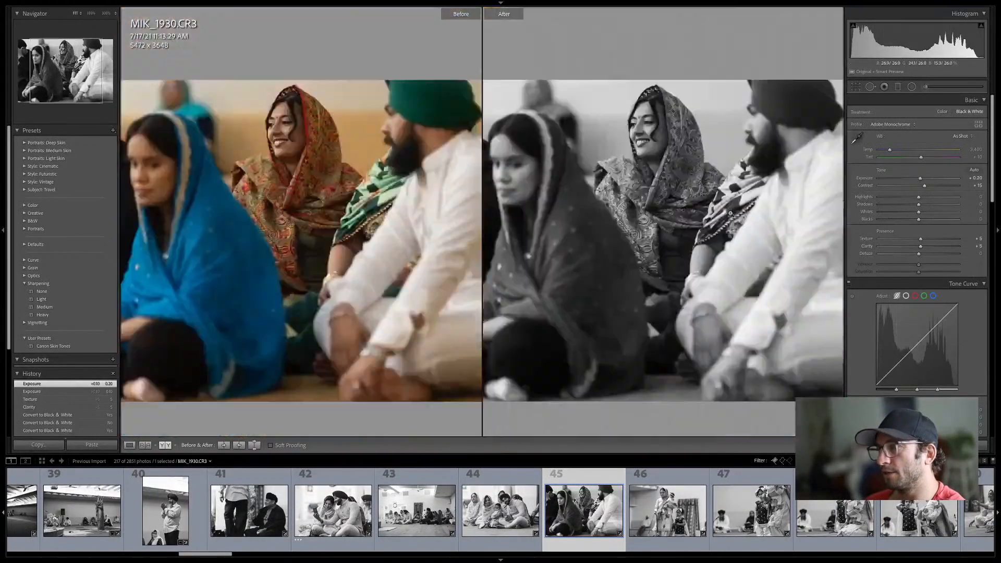
# Set up an adjustment brush for MIK_1930 with the Contrast effect and Clarity at 20
pyautogui.click(895, 124)
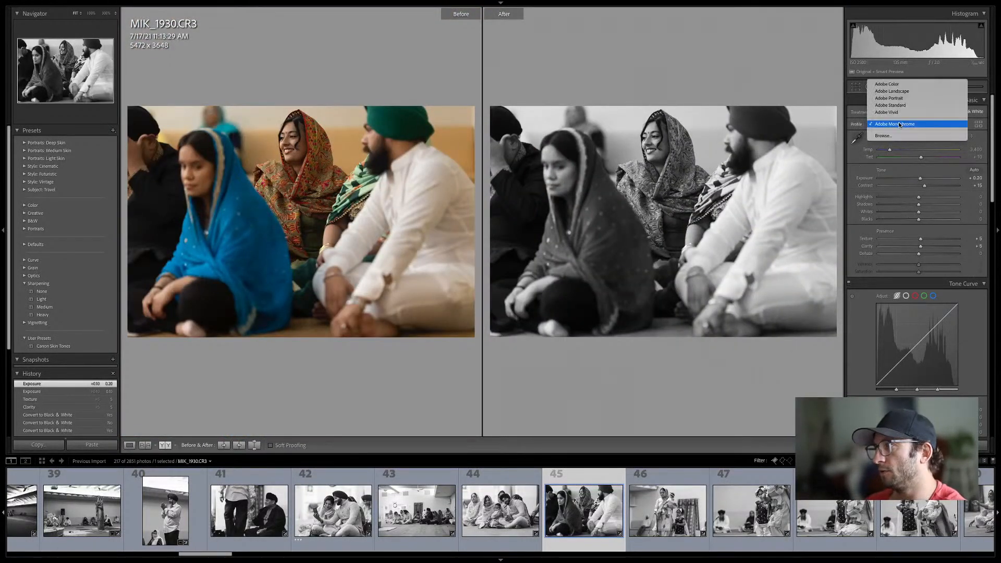
pyautogui.click(865, 108)
pyautogui.press('k')
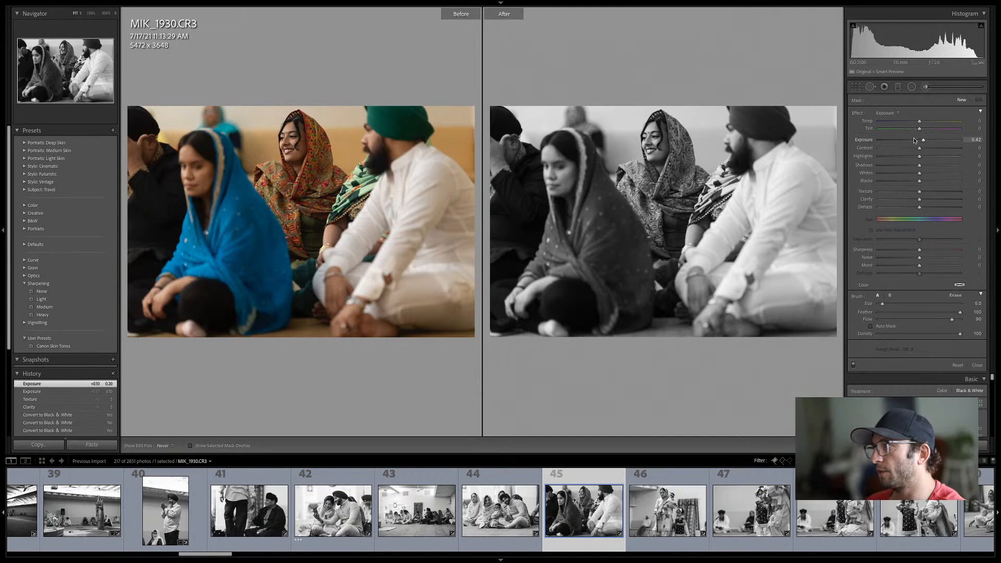
pyautogui.click(891, 113)
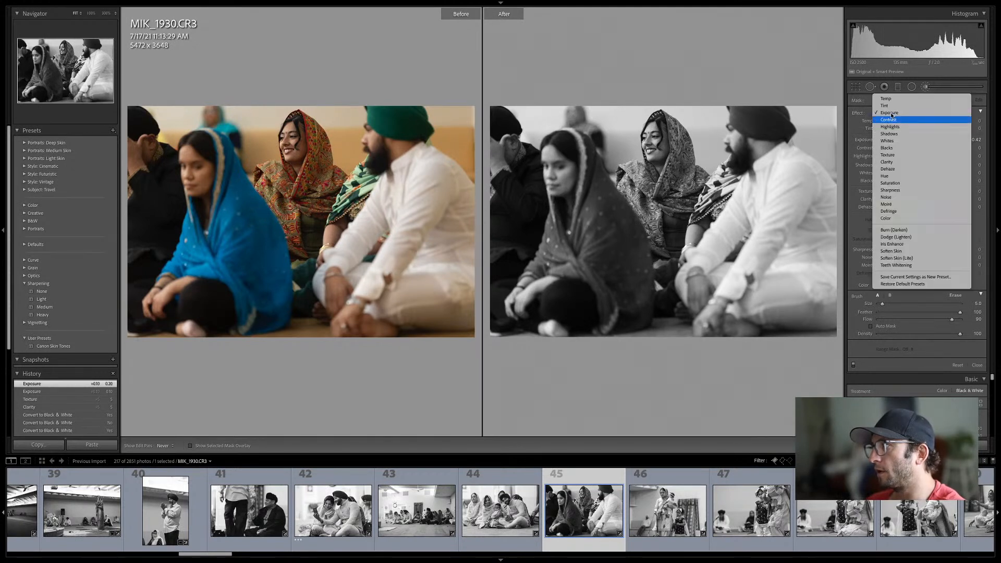
pyautogui.click(894, 120)
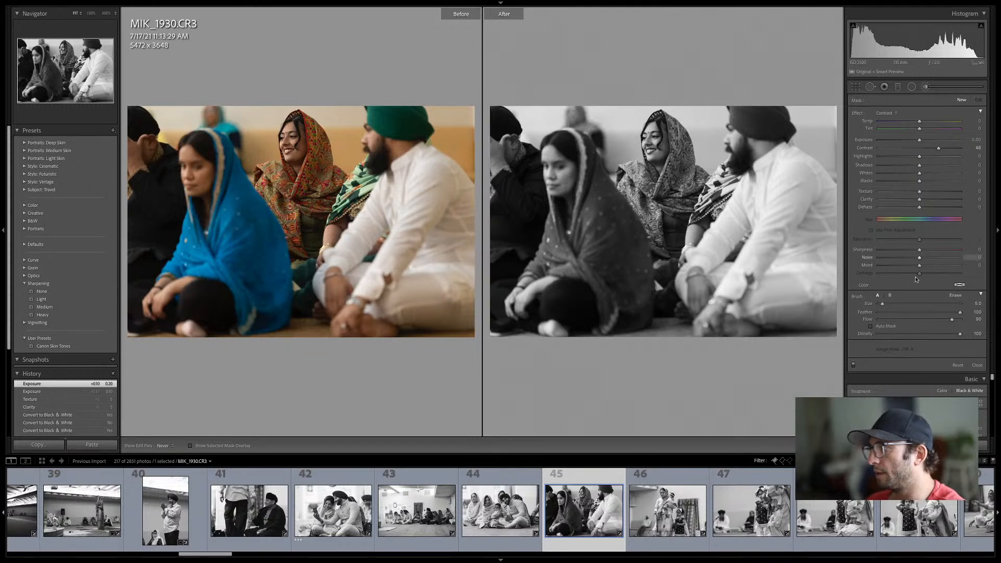
pyautogui.moveTo(920, 199); pyautogui.dragTo(927, 199)
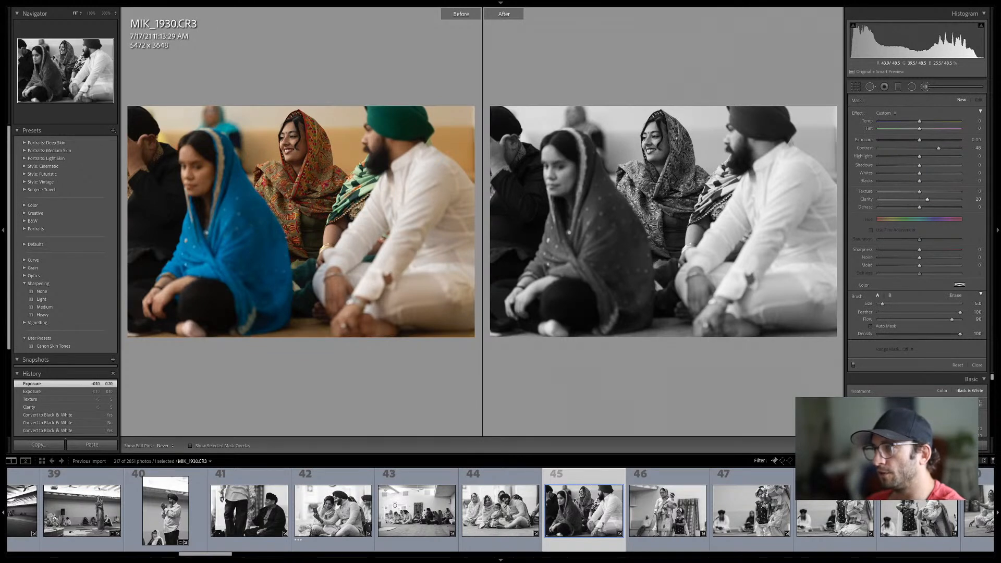
# Brush the local adjustment over the middle woman's patterned headscarf and shawl, and raise the brush's sharpness
pyautogui.moveTo(680, 142); pyautogui.dragTo(672, 189)
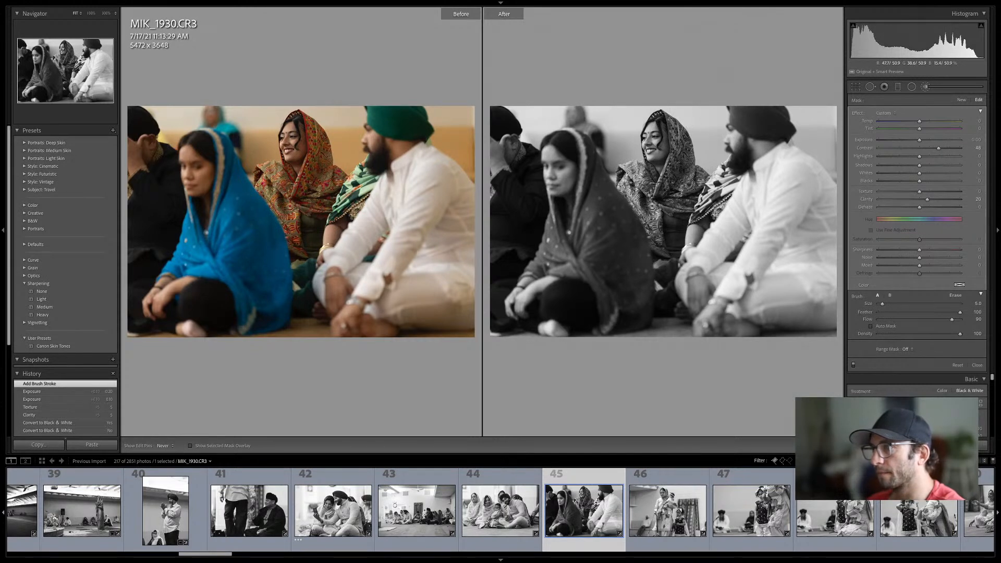
pyautogui.moveTo(654, 240)
pyautogui.mouseDown()
pyautogui.moveTo(655, 192)
pyautogui.moveTo(690, 191)
pyautogui.mouseUp()
pyautogui.press('z')
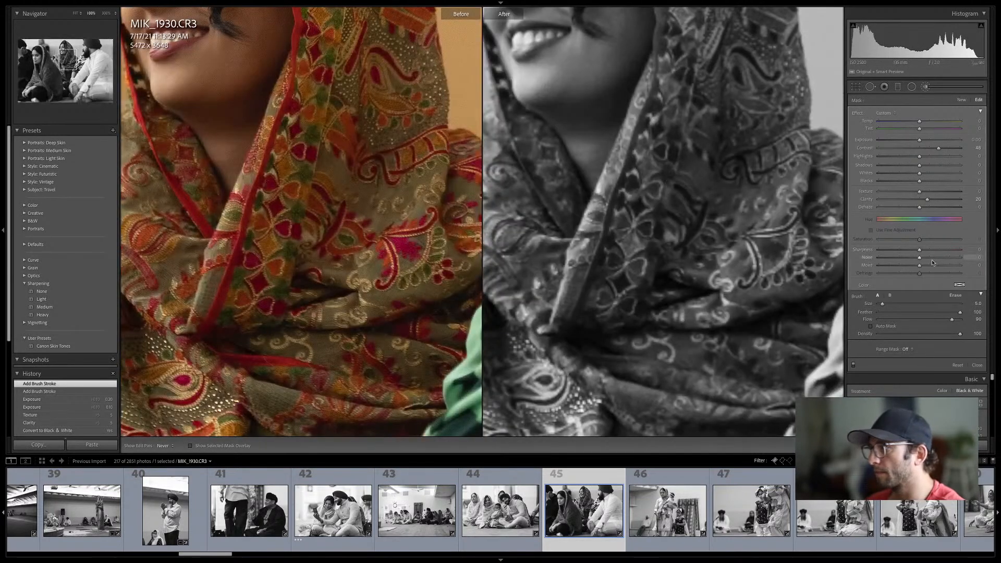
pyautogui.moveTo(930, 251); pyautogui.dragTo(934, 248)
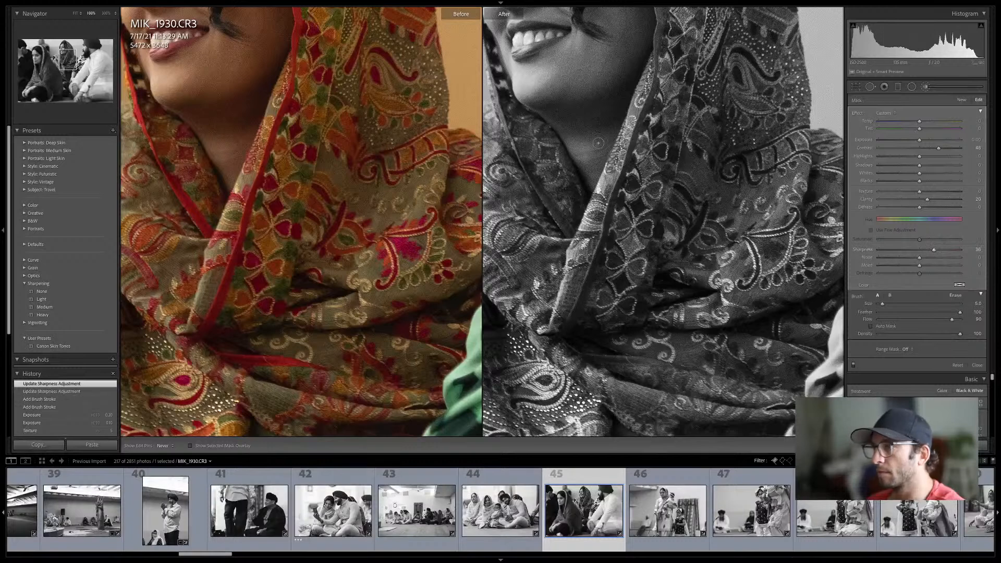
pyautogui.press('z')
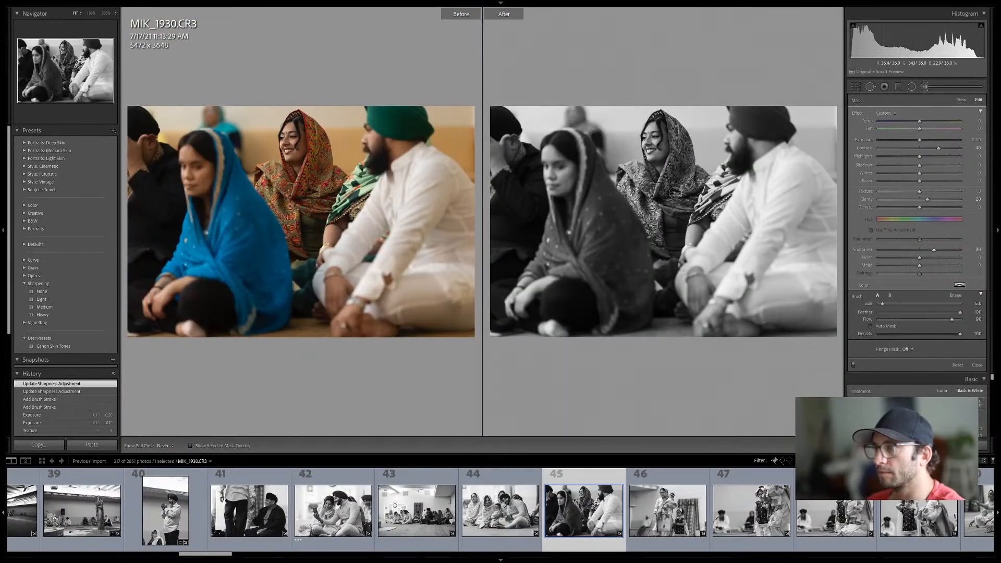
pyautogui.press('Escape')
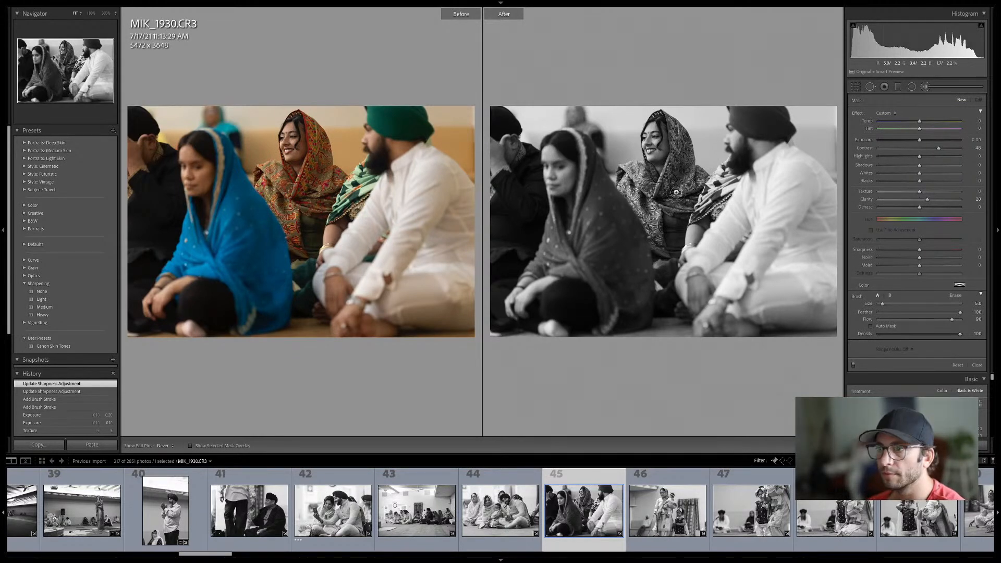
# Look through the next black-and-white photos in the Library grid, from photo 46 to photo 53
pyautogui.press('Right')
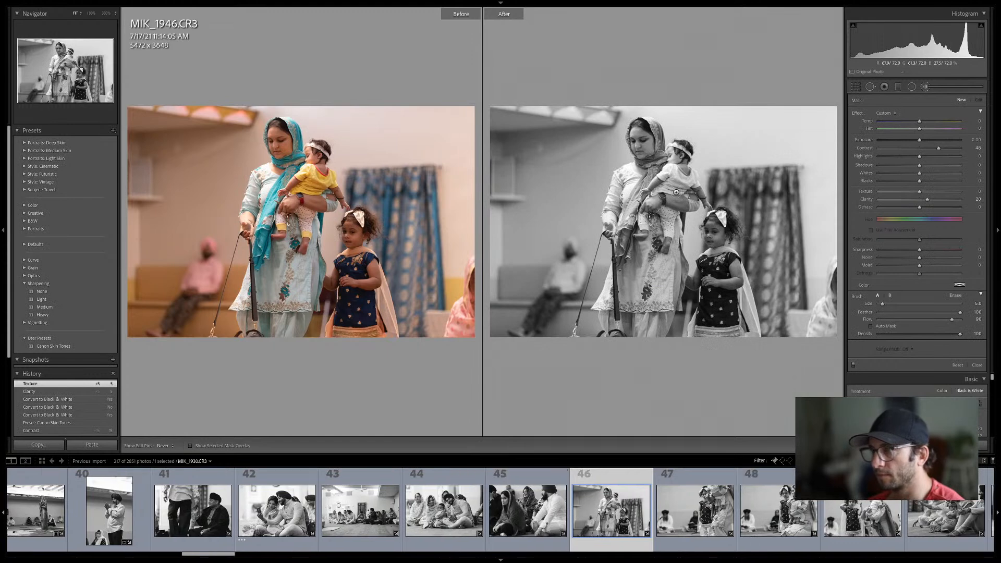
pyautogui.press('g')
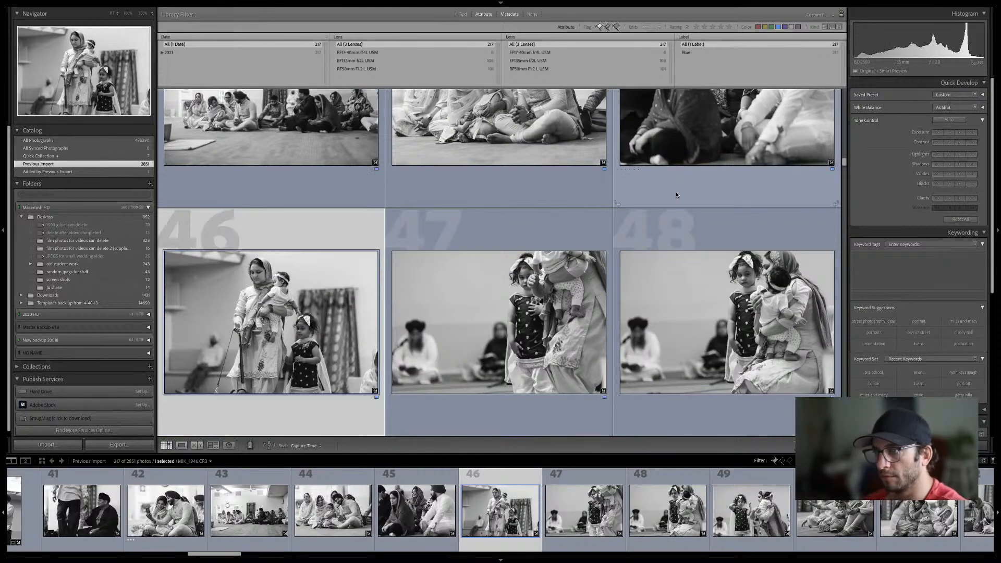
pyautogui.press('Right')
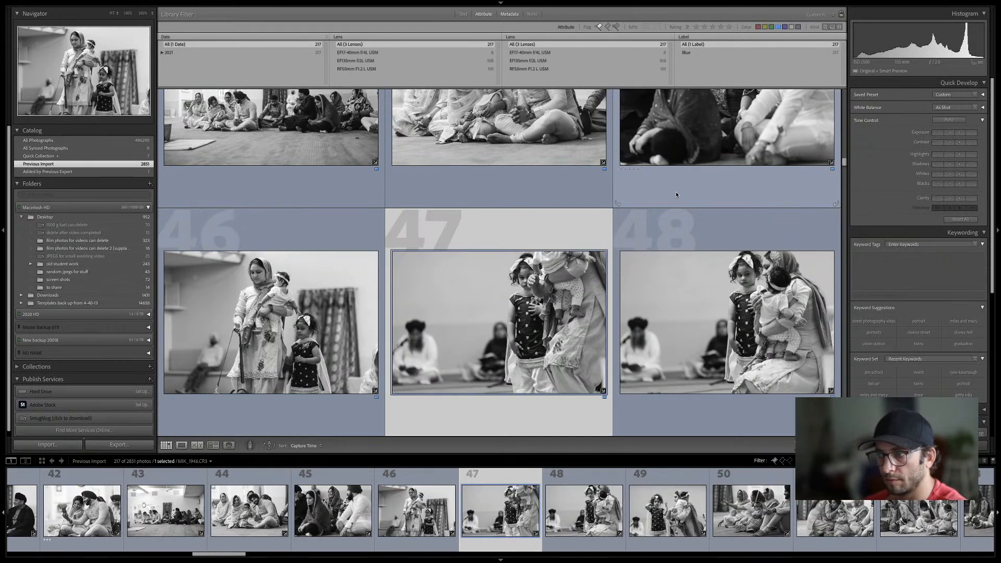
pyautogui.press('Right')
pyautogui.press('Right')
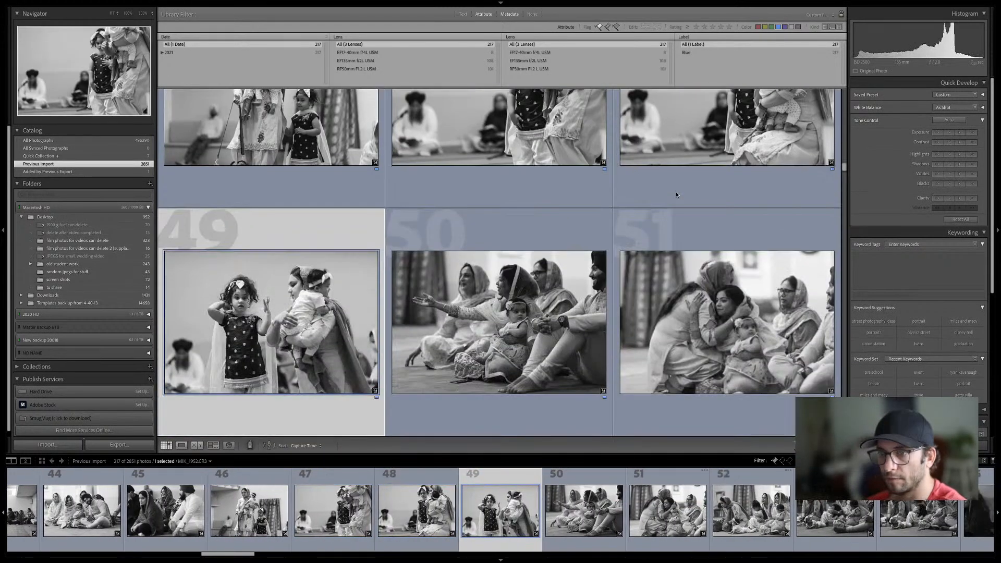
pyautogui.press('Left')
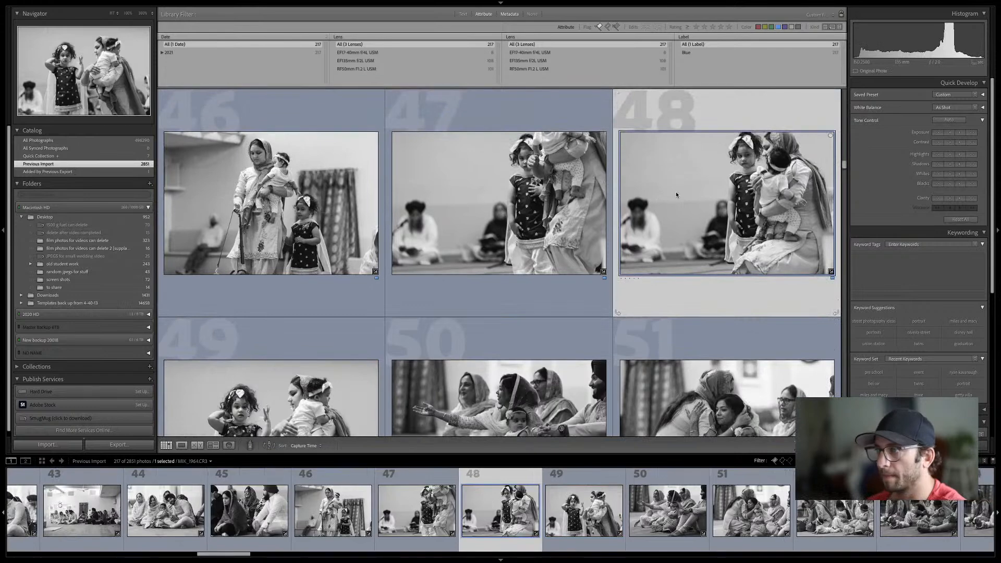
pyautogui.press('Right')
pyautogui.press('Right')
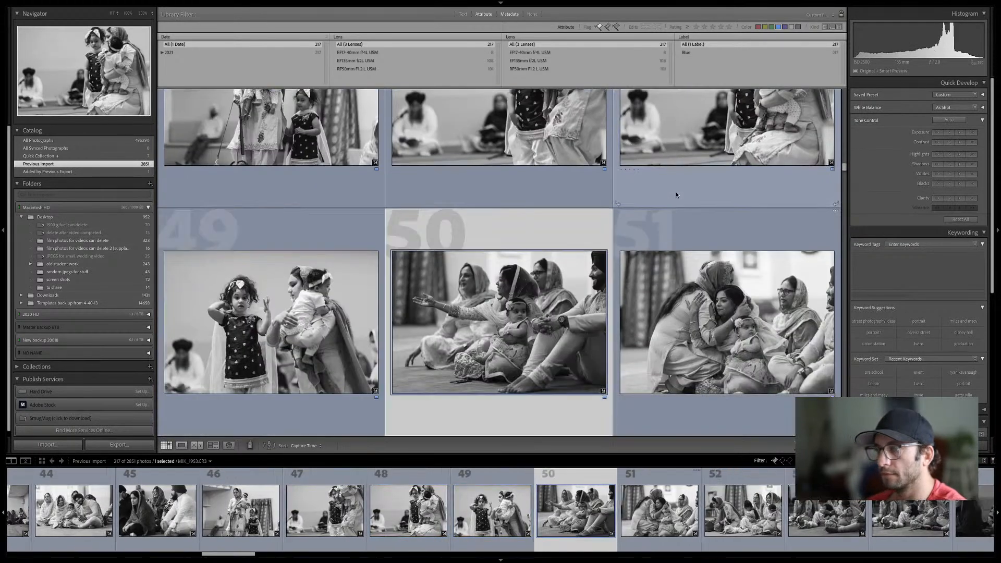
pyautogui.press('Down')
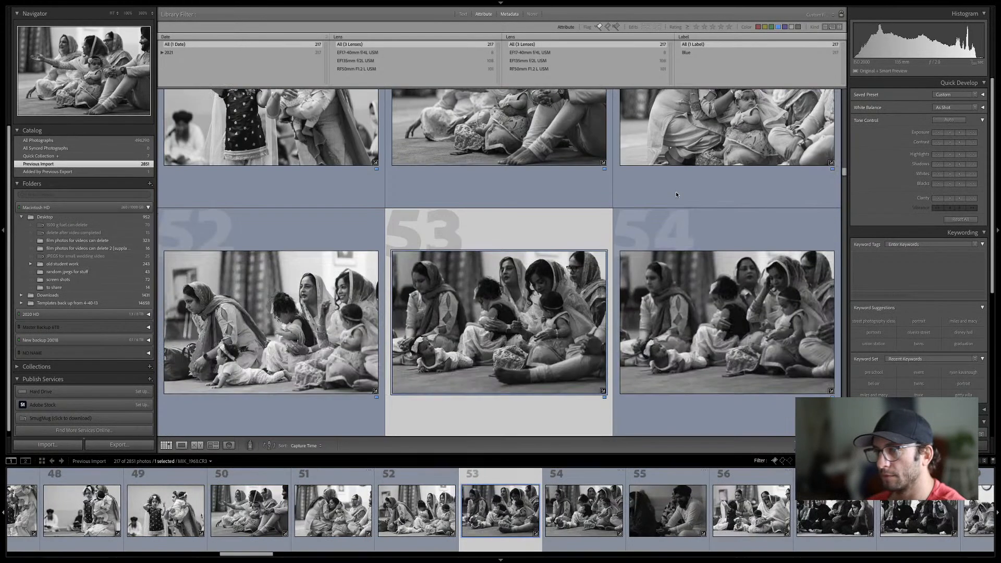
pyautogui.press('Up')
pyautogui.press('End')
pyautogui.press('super+z')
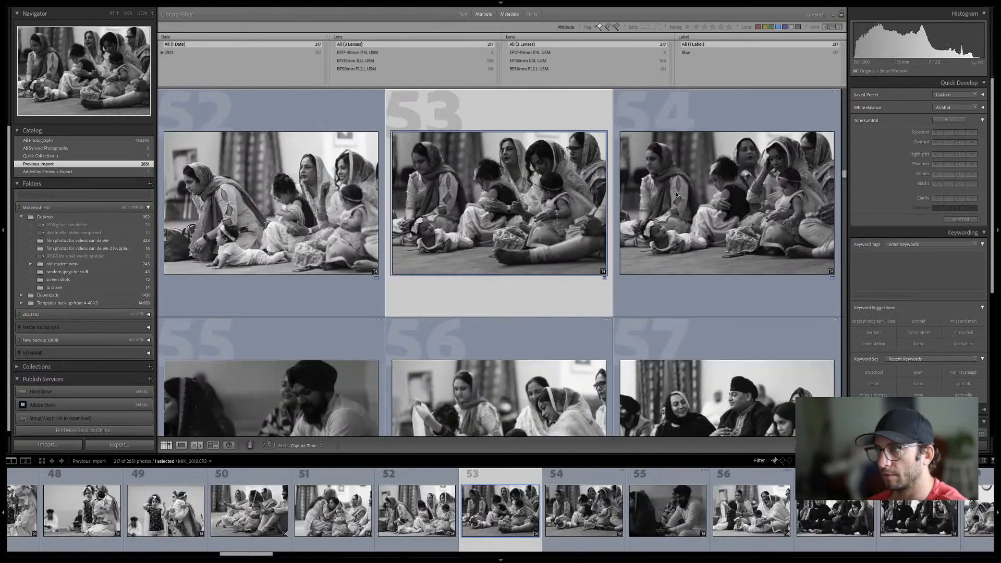
# Select photos 50 to 52 together and open them in the Develop module with photo 50 active
pyautogui.scroll(2, 270, 301)
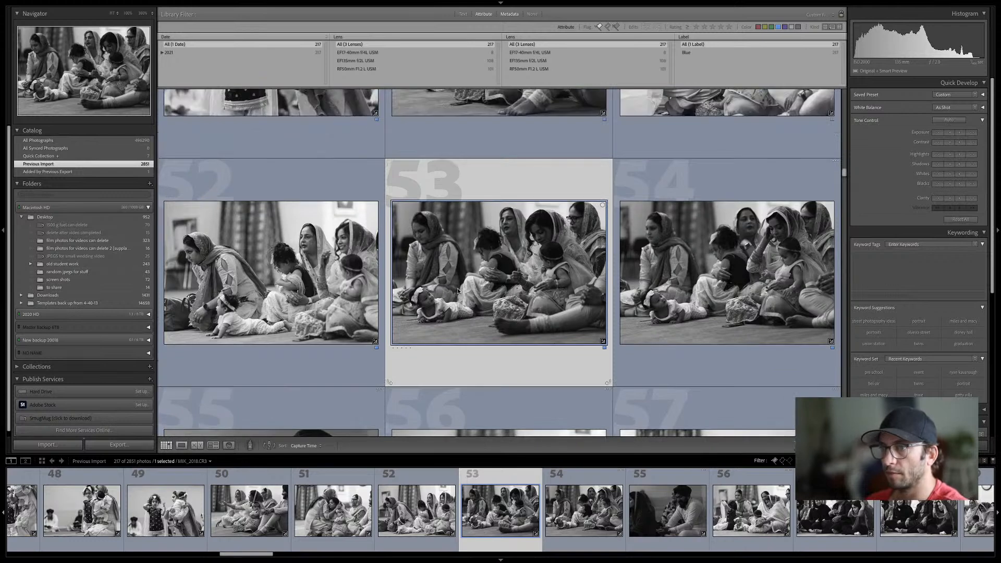
pyautogui.click(271, 301)
pyautogui.scroll(4, 468, 314)
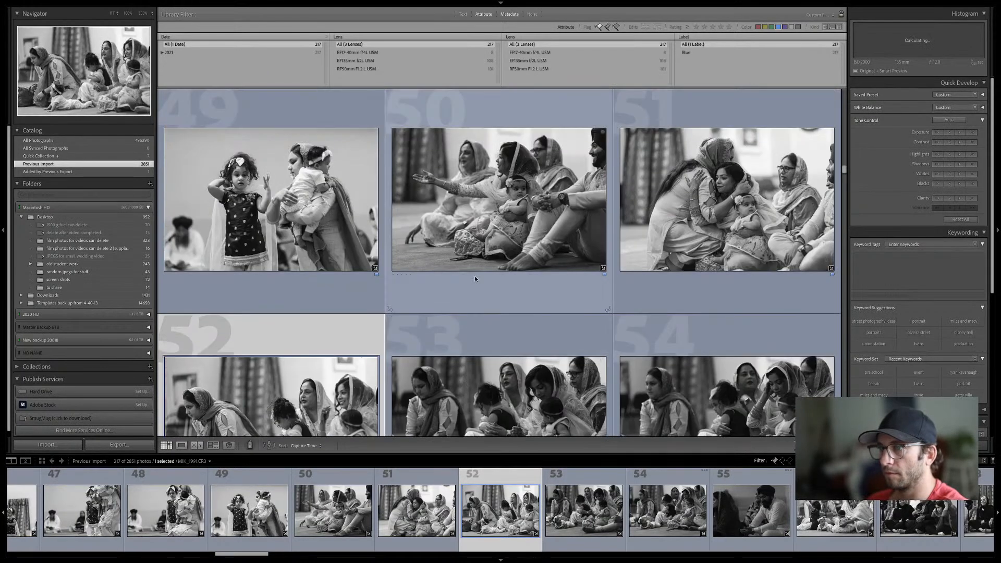
pyautogui.keyDown('shift'); pyautogui.click(508, 205); pyautogui.keyUp('shift')
pyautogui.press('d')
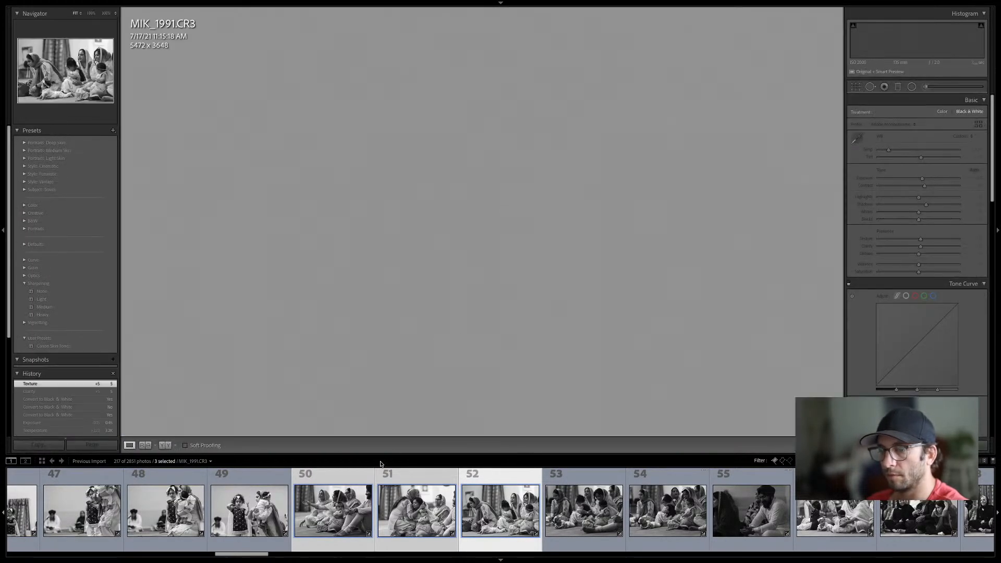
pyautogui.click(361, 490)
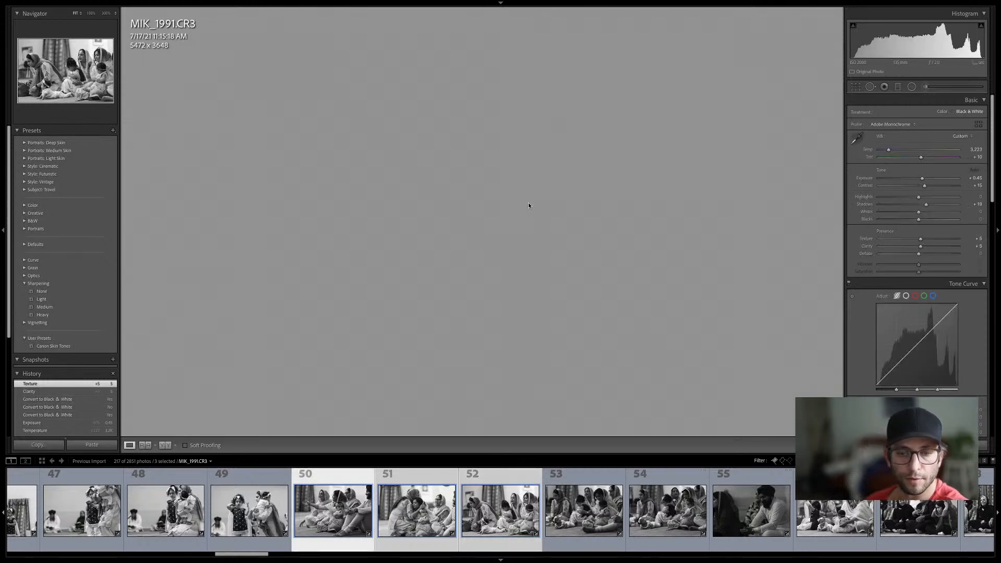
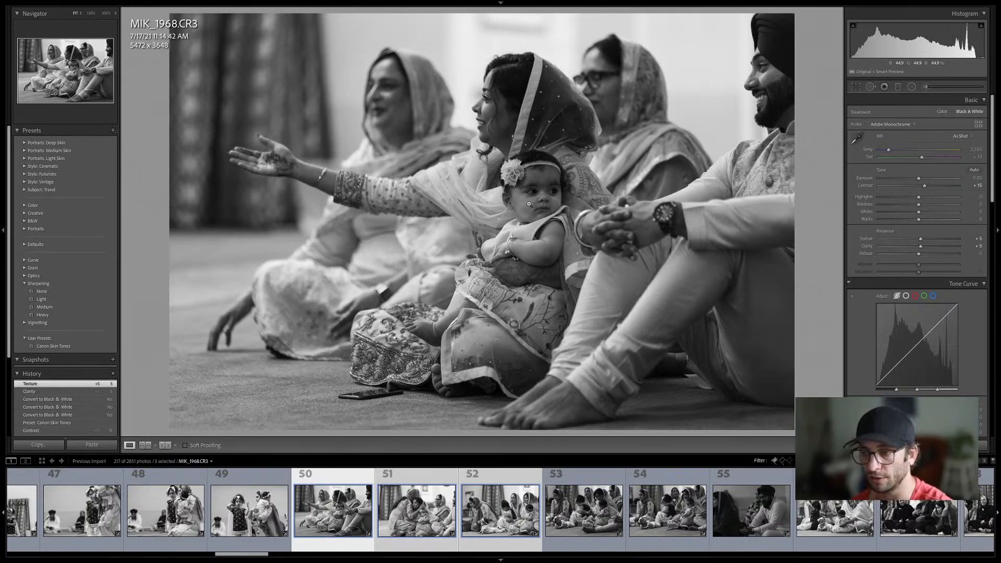
# View photo 51 and examine the embraced woman's face at 100% zoom
pyautogui.press('Right')
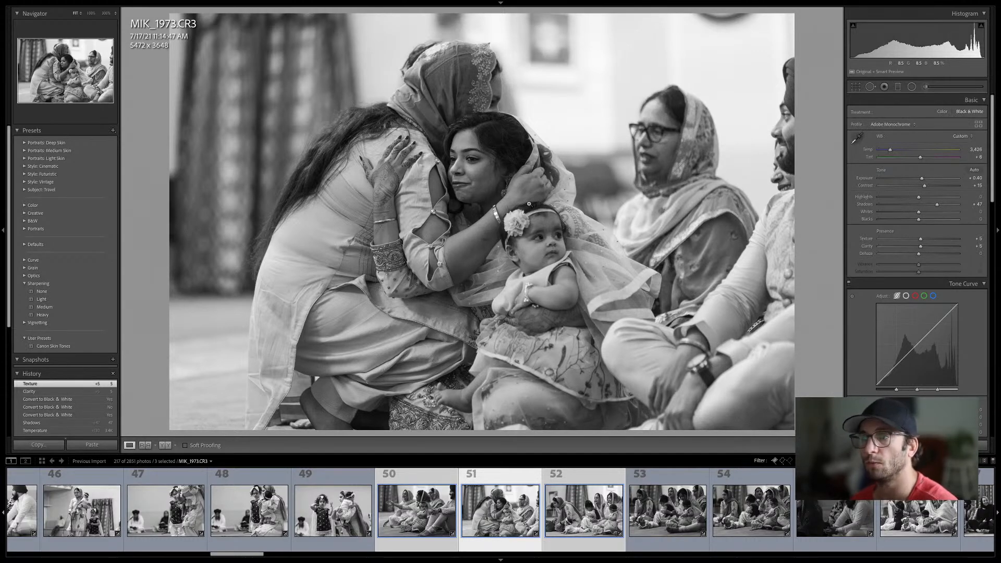
pyautogui.click(505, 220)
pyautogui.click(504, 220)
pyautogui.click(463, 157)
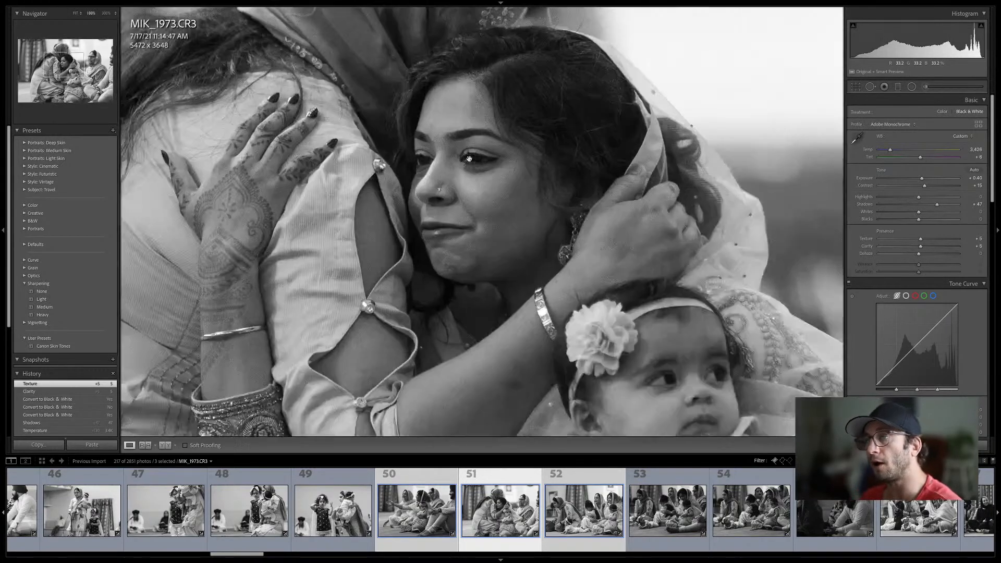
pyautogui.click(470, 159)
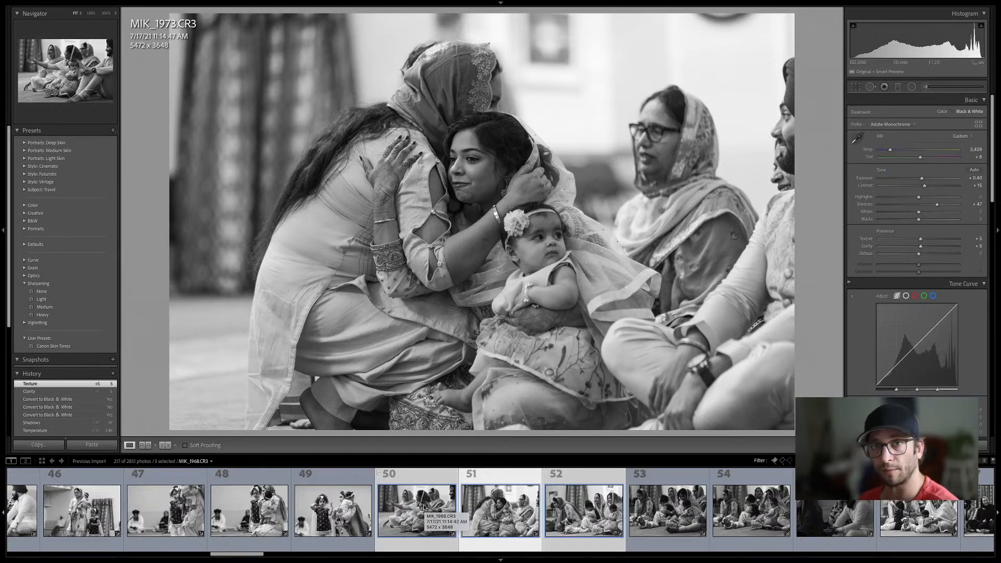
# Reselect photos 50 to 52 and set Orange in their black-and-white mix to +25
pyautogui.click(395, 511)
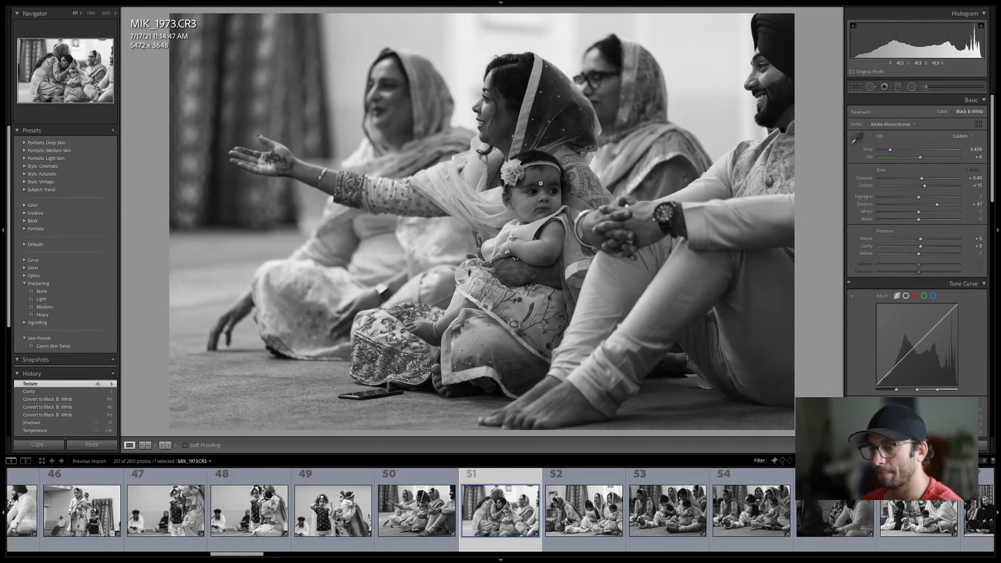
pyautogui.keyDown('shift'); pyautogui.click(668, 493); pyautogui.keyUp('shift')
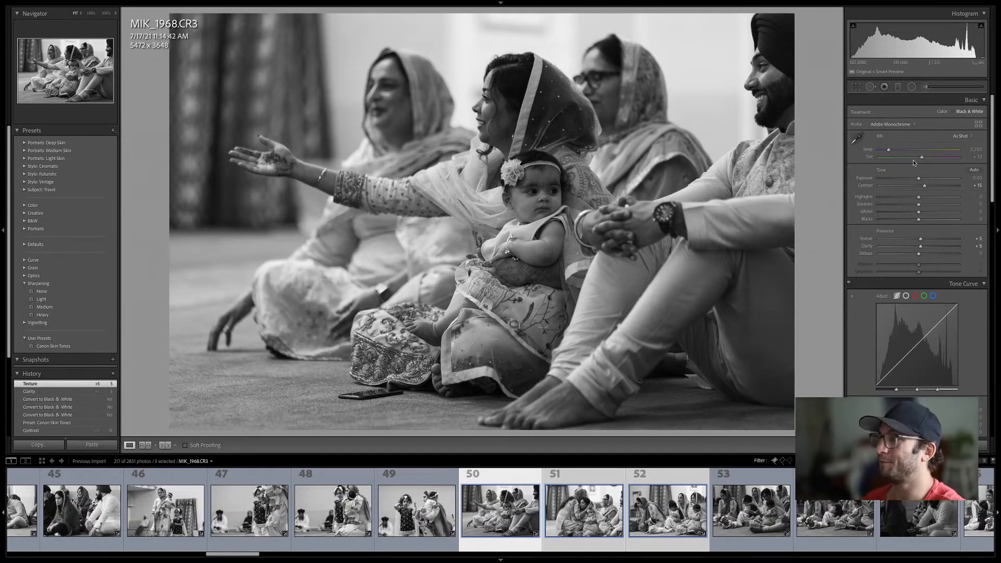
pyautogui.scroll(-5, 929, 293)
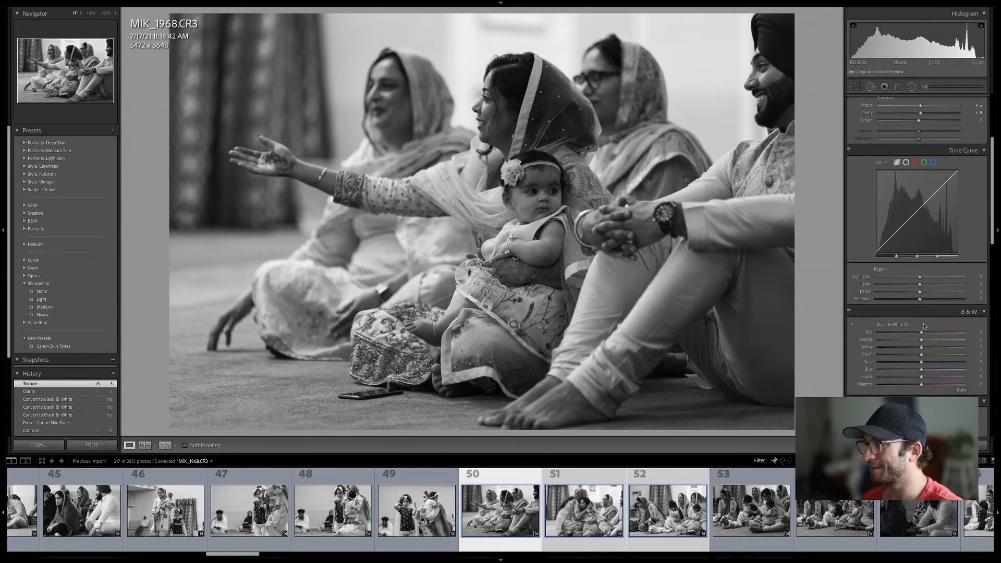
pyautogui.moveTo(927, 341); pyautogui.dragTo(932, 341)
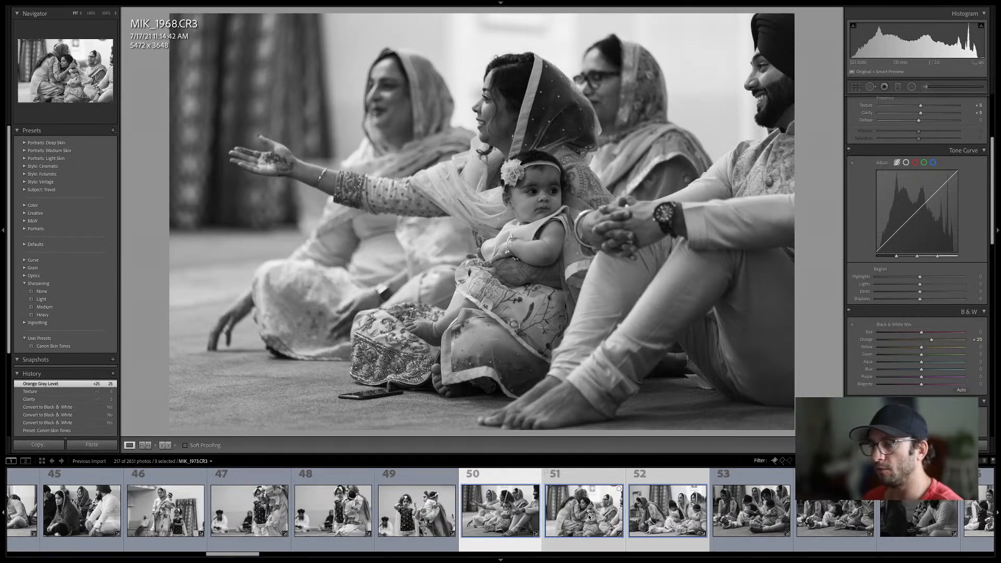
# Examine the brightened skin tones on photo 51 and the profiles and presets available for it
pyautogui.click(598, 469)
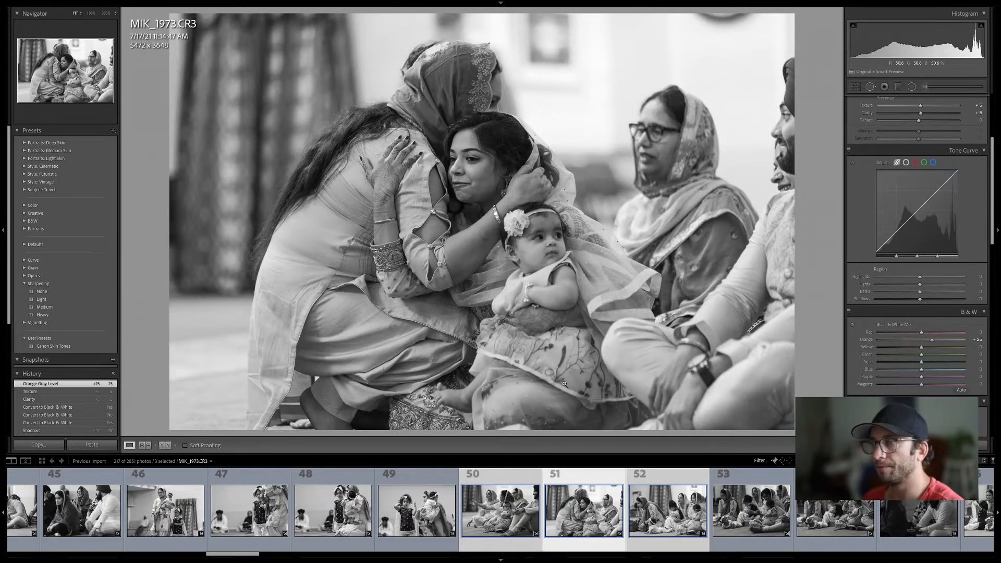
pyautogui.scroll(5, 914, 256)
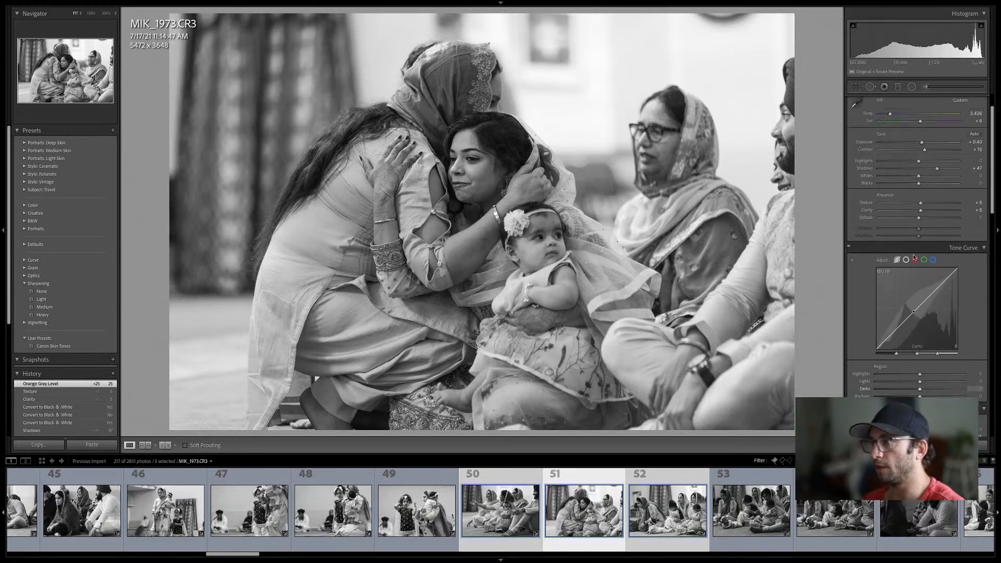
pyautogui.click(897, 124)
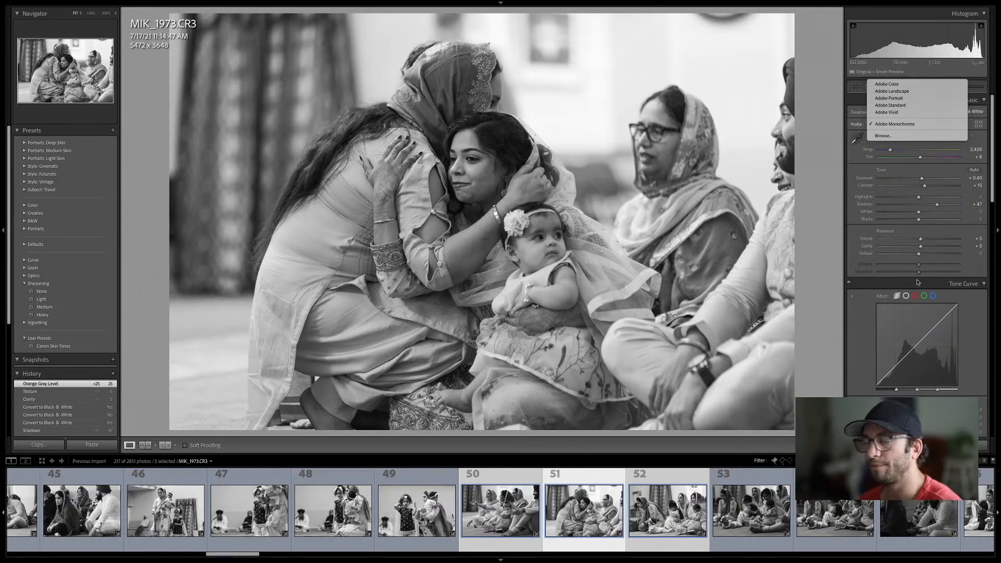
pyautogui.click(856, 222)
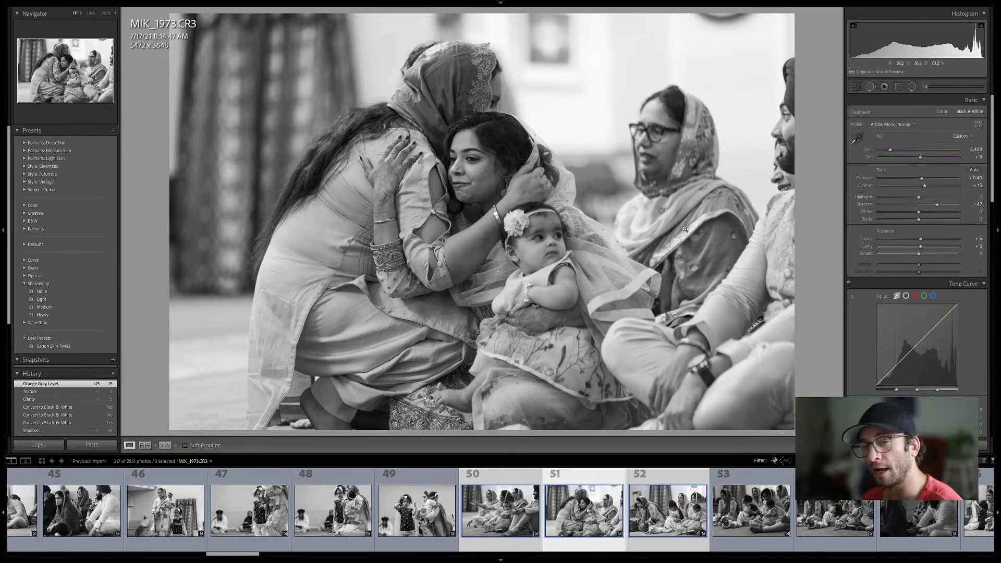
pyautogui.scroll(-2, 45, 344)
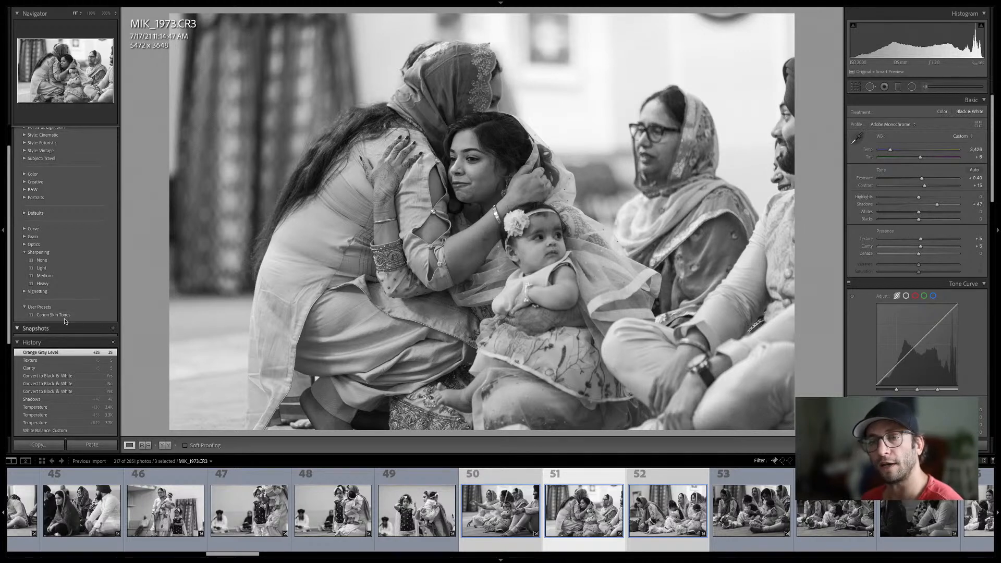
# Review photos 51 and 52 individually and bring up photo 53 for comparison
pyautogui.press('Right')
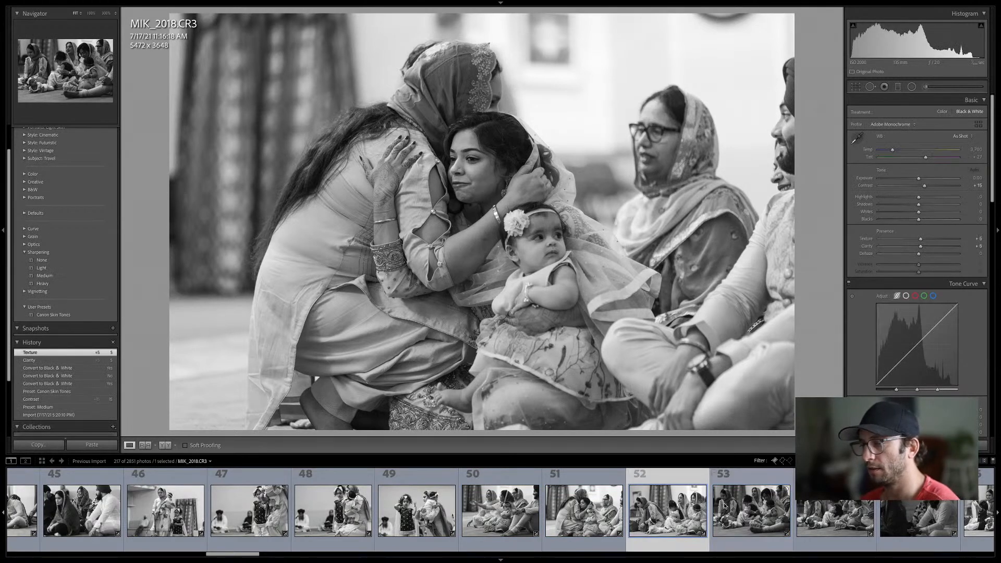
pyautogui.press('Left')
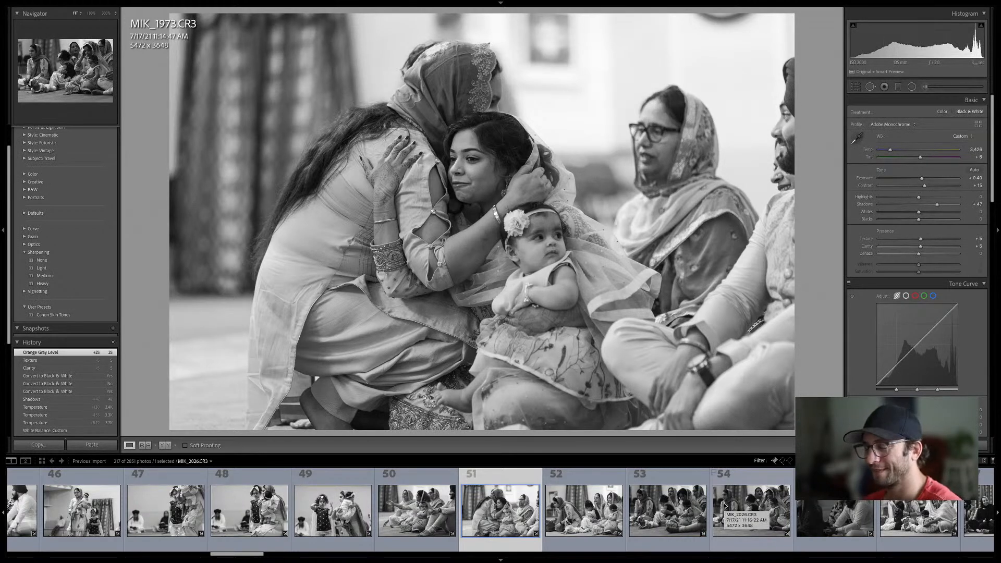
pyautogui.press('z')
pyautogui.press('z')
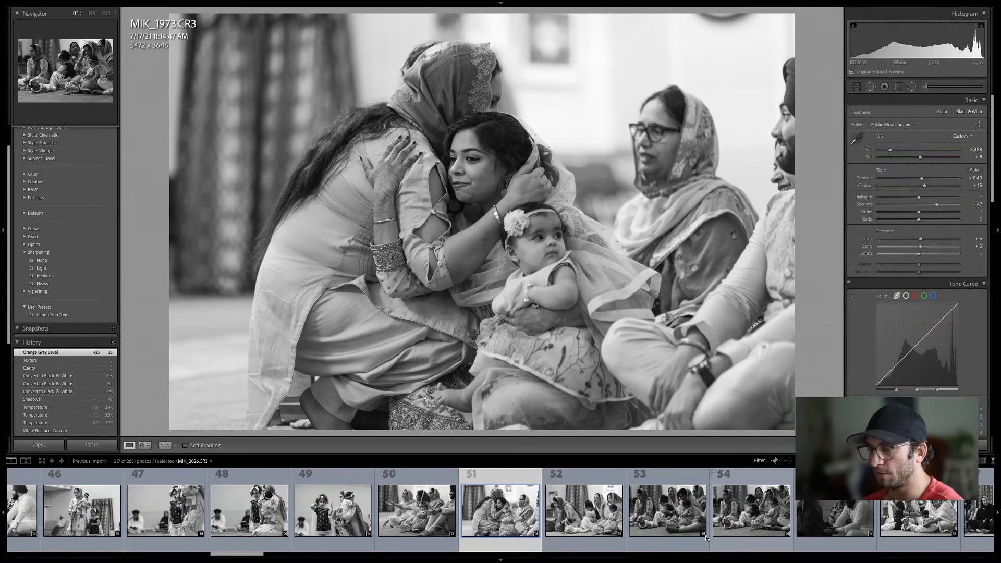
pyautogui.click(580, 525)
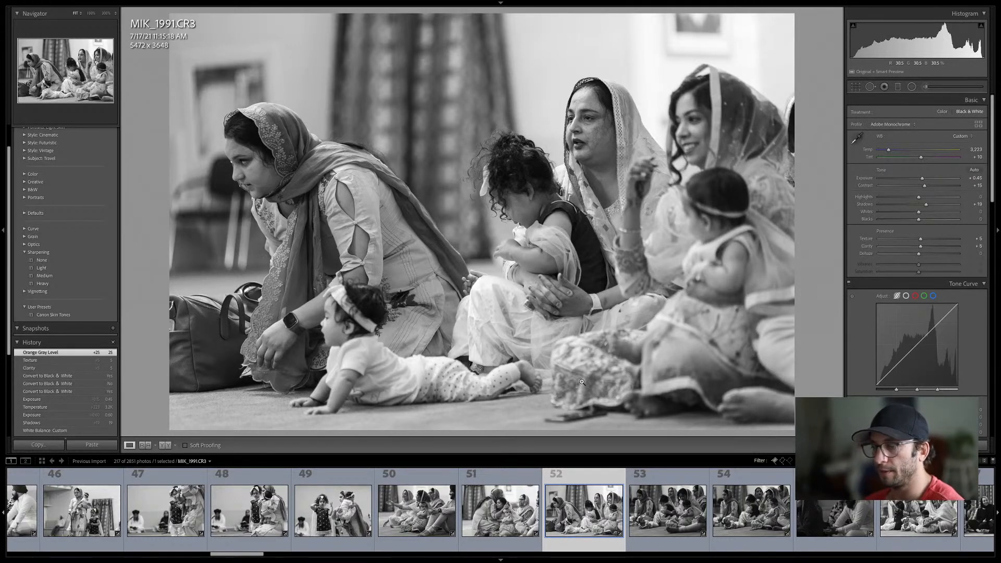
pyautogui.press('Right')
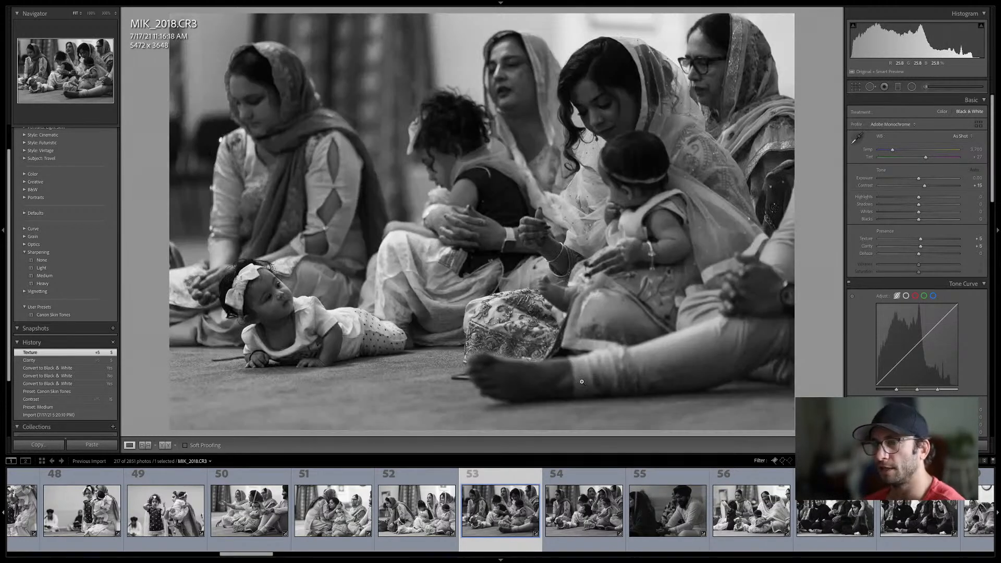
# Select photos 53 and 54 together, raise their Exposure to +0.95, and clear the selection
pyautogui.keyDown('ctrl'); pyautogui.click(584, 510); pyautogui.keyUp('ctrl')
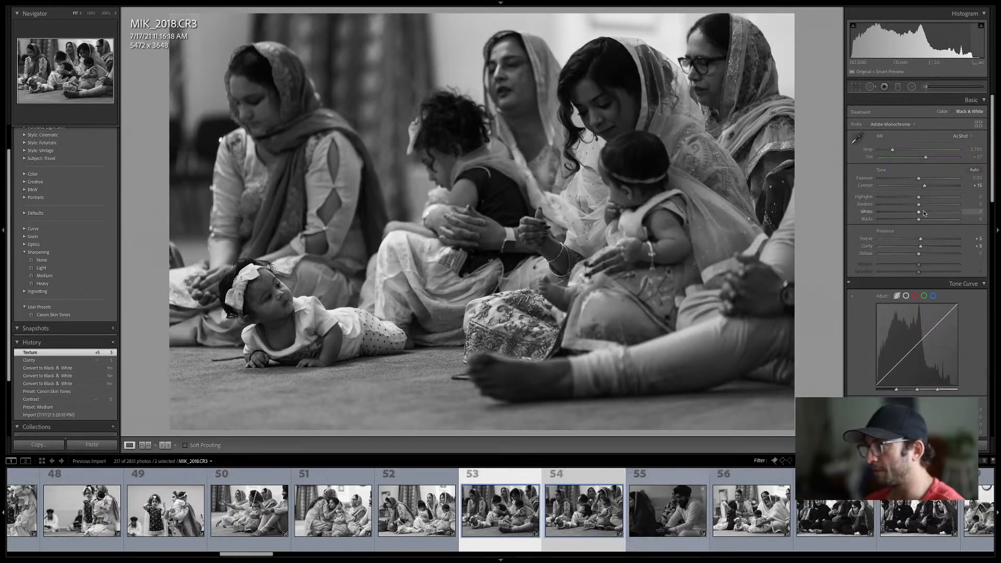
pyautogui.moveTo(920, 180); pyautogui.dragTo(927, 181)
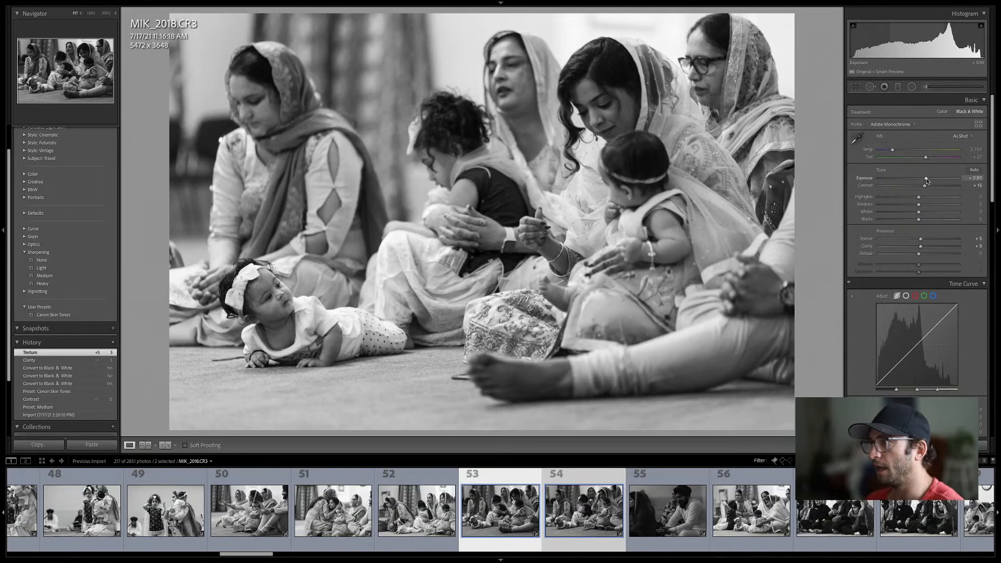
pyautogui.moveTo(927, 180); pyautogui.dragTo(927, 180)
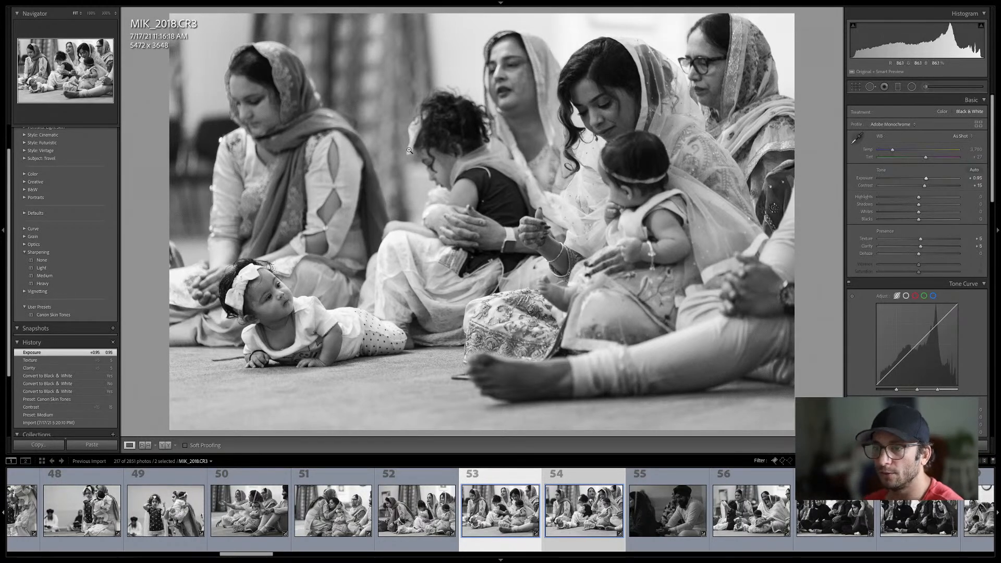
pyautogui.hotkey('ctrl', 'd')
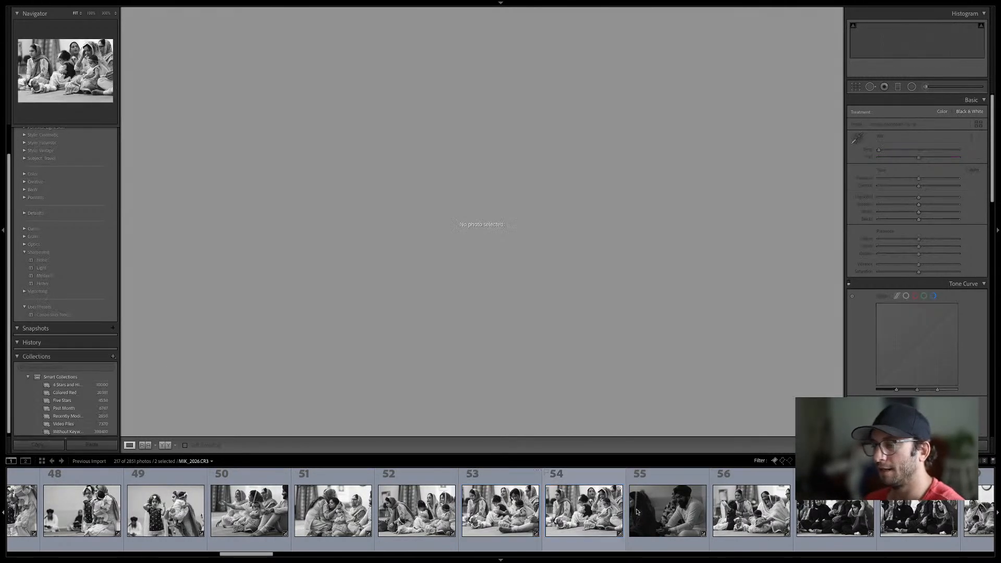
# Set Exposure to +0.95 and Shadows to +48 on photo 55 of the seated man
pyautogui.click(631, 513)
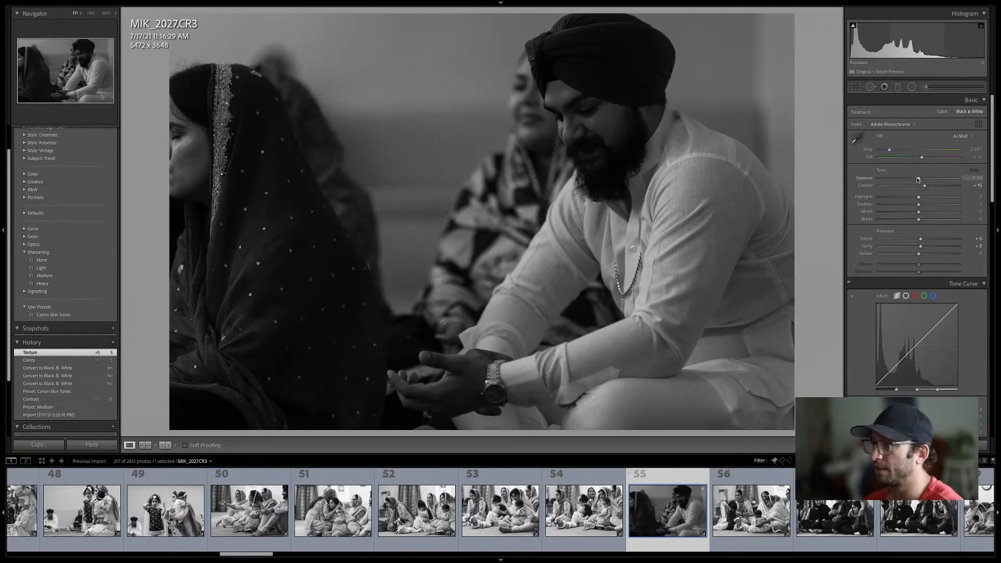
pyautogui.click(925, 179)
pyautogui.moveTo(924, 179); pyautogui.dragTo(927, 180)
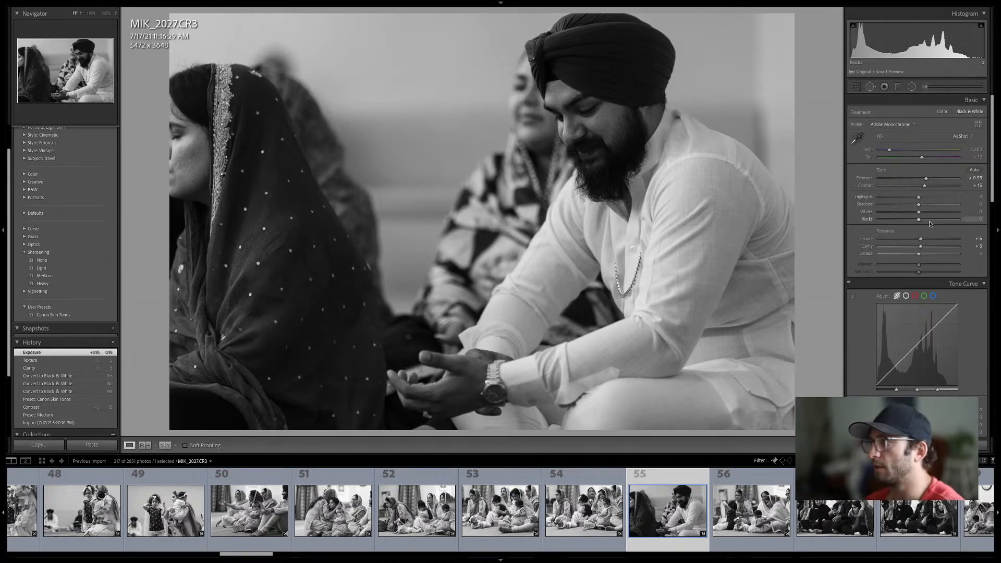
pyautogui.click(930, 205)
pyautogui.moveTo(931, 207); pyautogui.dragTo(938, 206)
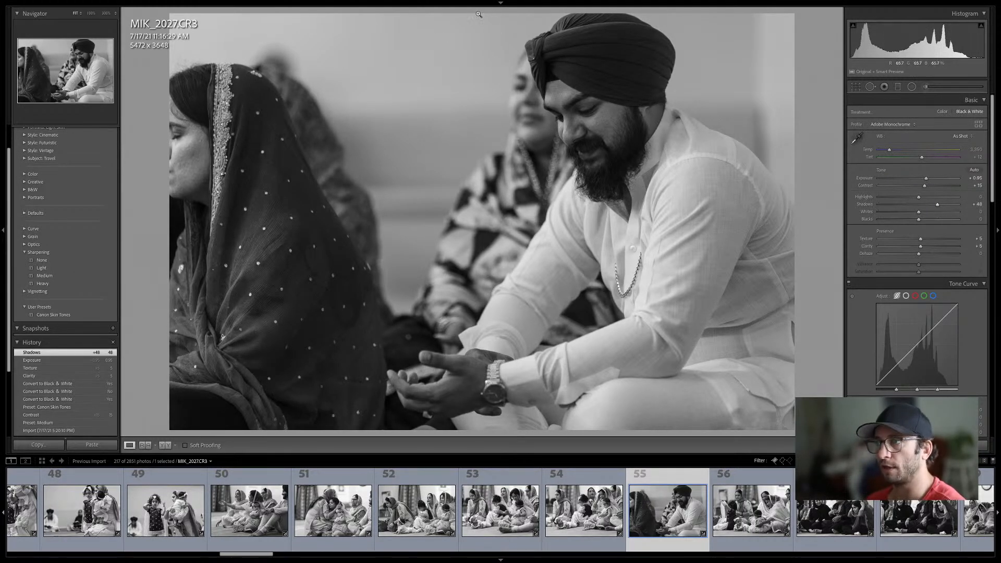
# Try a vertical crop of photo 55 framed around the man in the turban
pyautogui.moveTo(146, 3)
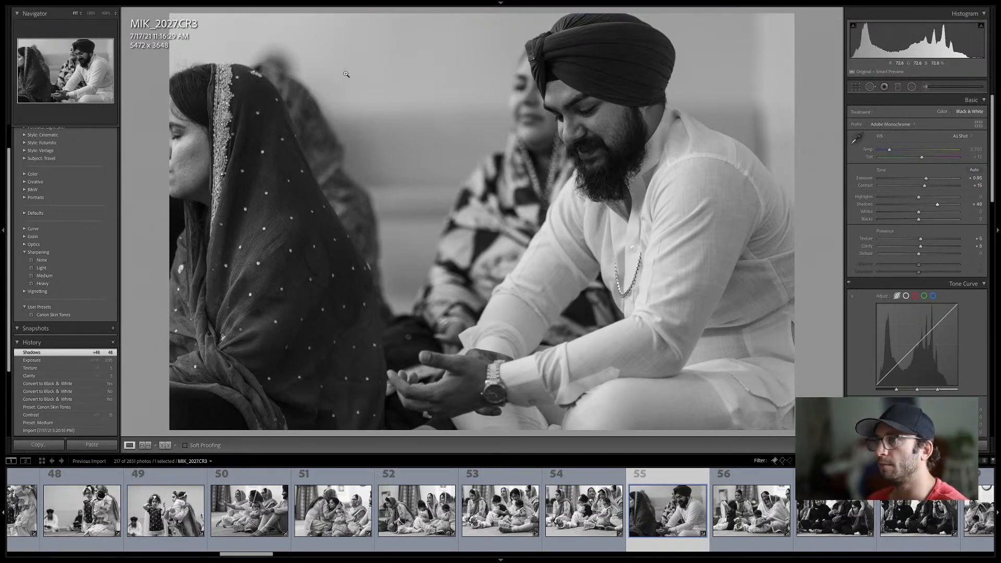
pyautogui.press('r')
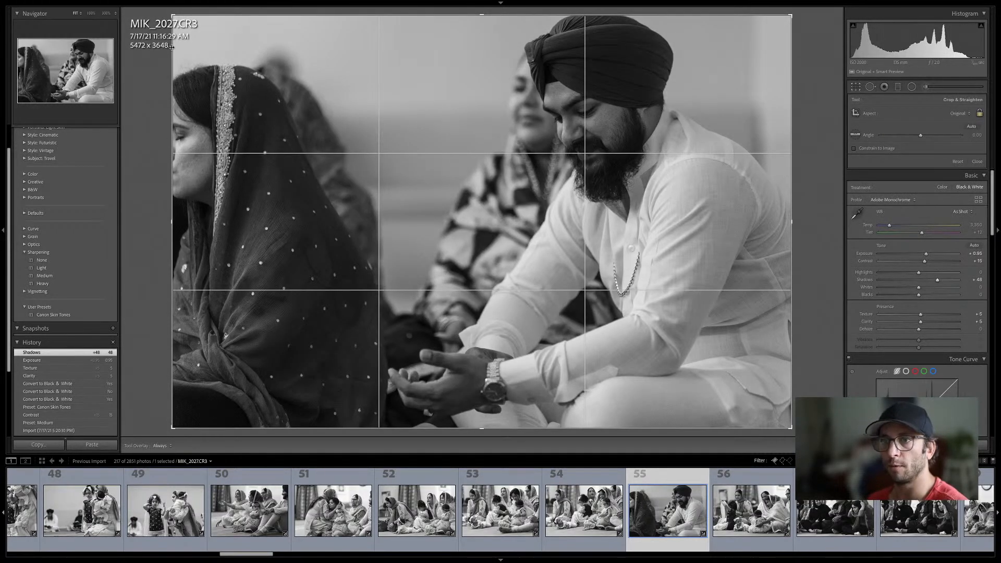
pyautogui.moveTo(172, 20); pyautogui.dragTo(195, 22)
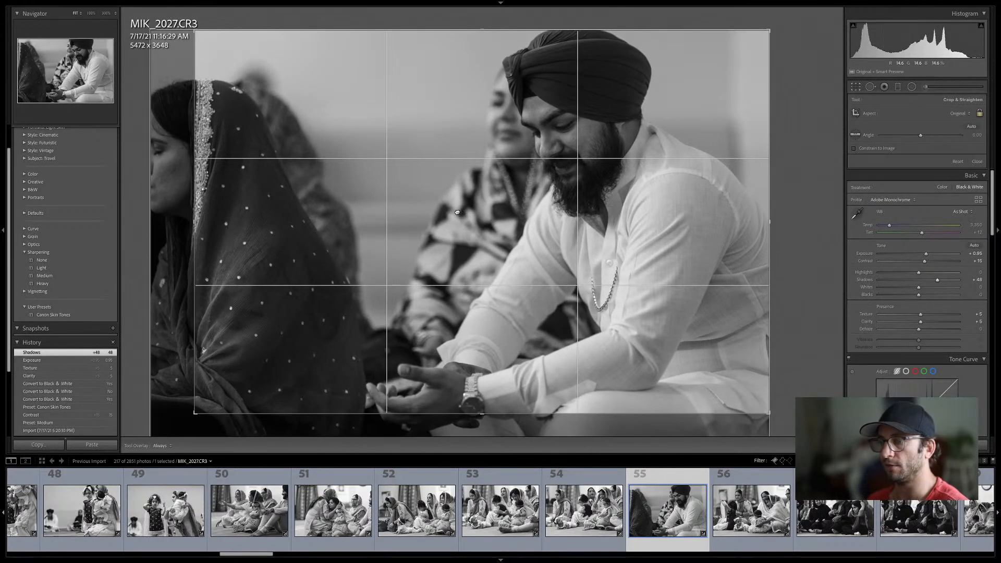
pyautogui.press('x')
pyautogui.moveTo(585, 256); pyautogui.dragTo(517, 260)
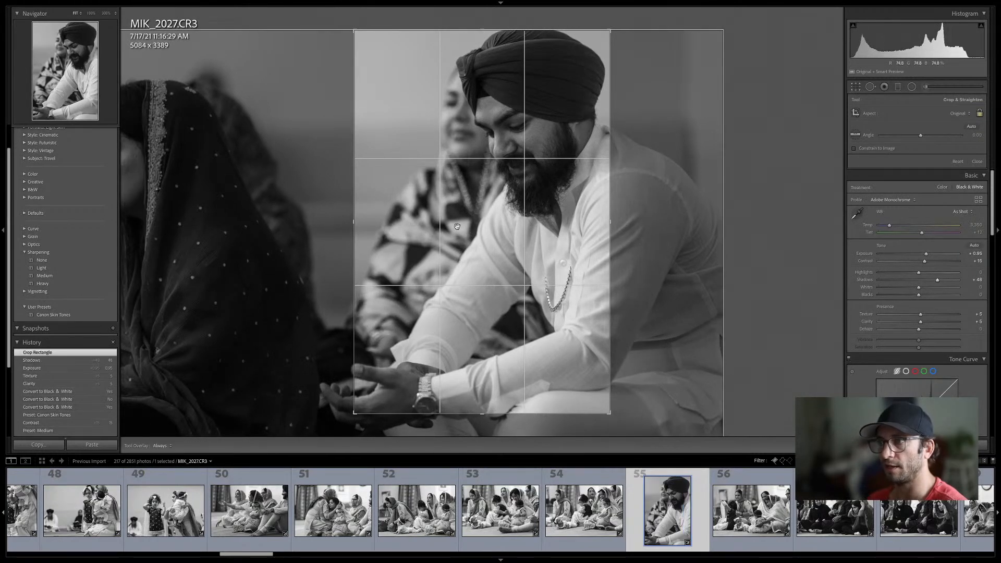
pyautogui.press('Escape')
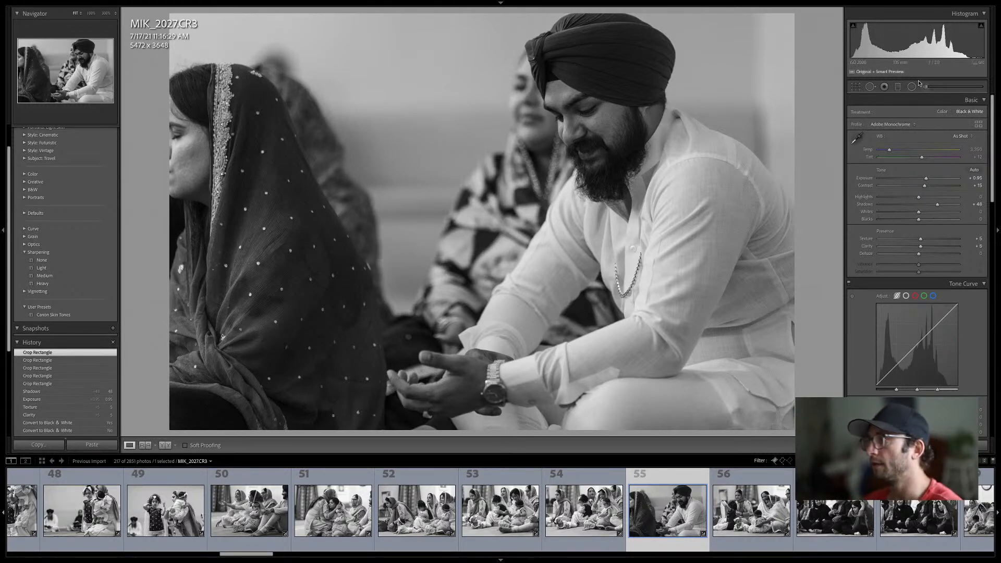
# Add a slanted graduated filter across photo 55 with the Exposure effect set to −0.40
pyautogui.click(899, 87)
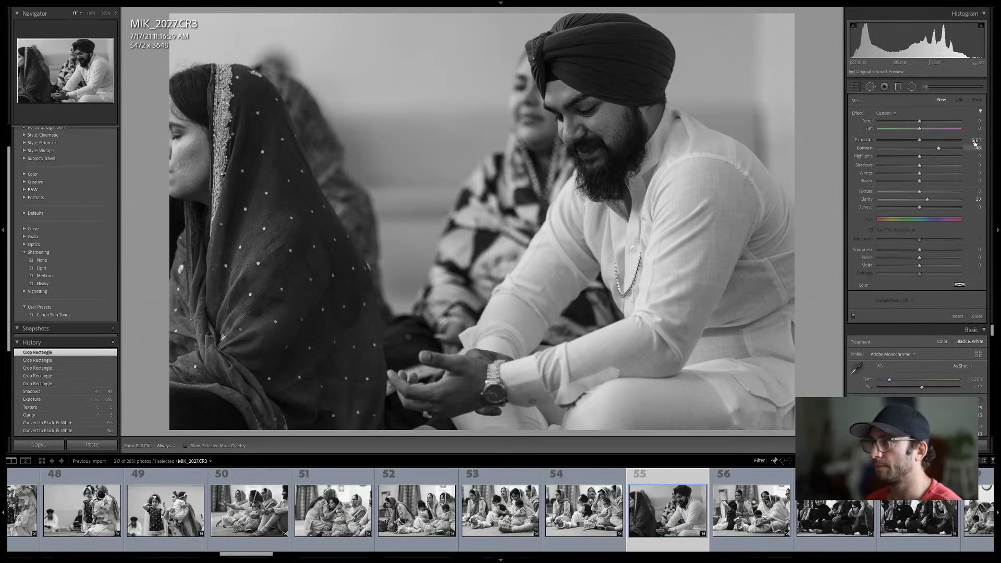
pyautogui.click(886, 112)
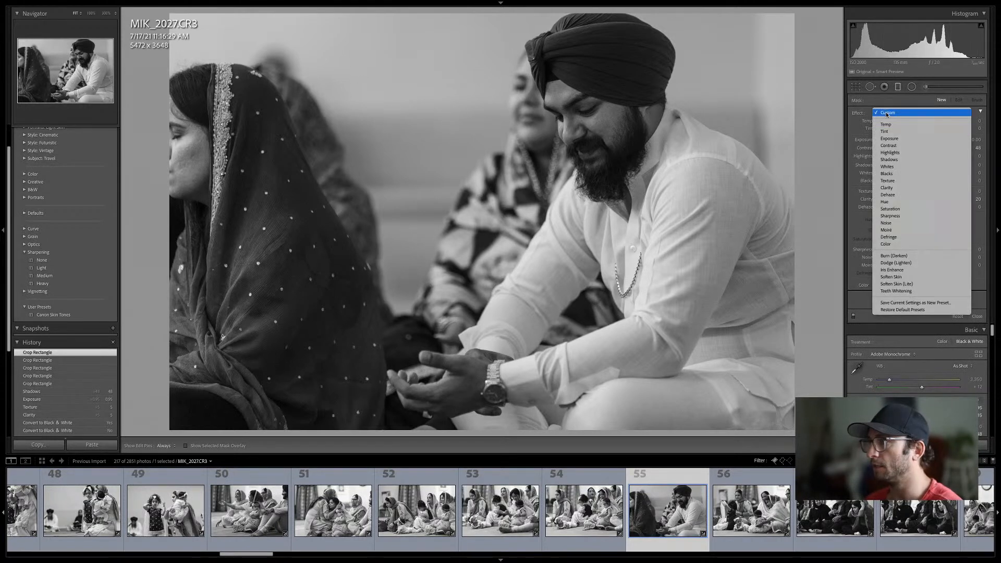
pyautogui.click(888, 140)
pyautogui.moveTo(151, 52); pyautogui.dragTo(348, 110)
pyautogui.moveTo(494, 140); pyautogui.dragTo(623, 166)
pyautogui.moveTo(748, 196); pyautogui.dragTo(752, 197)
pyautogui.moveTo(763, 163); pyautogui.dragTo(764, 164)
pyautogui.moveTo(924, 140)
pyautogui.mouseDown()
pyautogui.moveTo(904, 140)
pyautogui.moveTo(915, 141)
pyautogui.mouseUp()
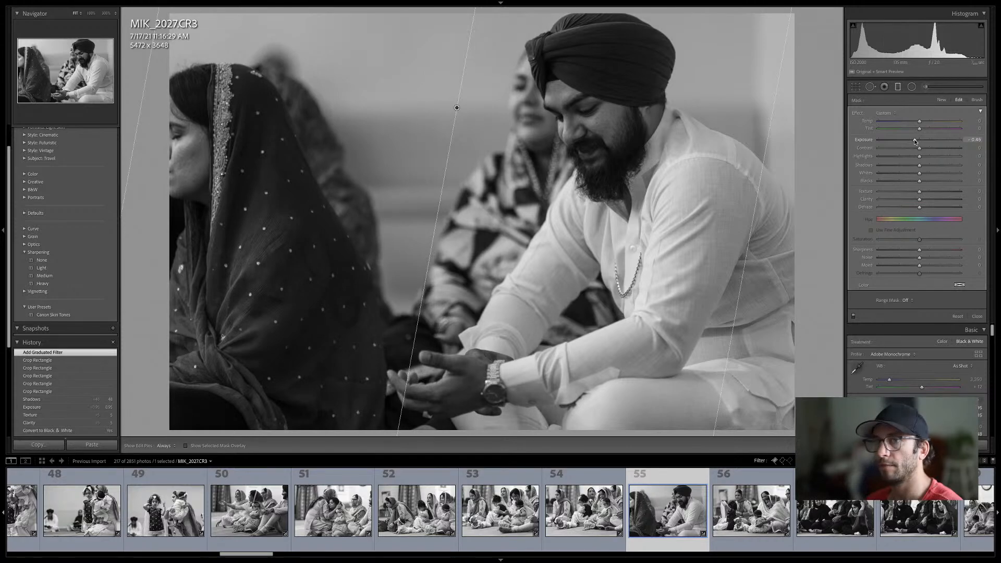
pyautogui.press('Return')
pyautogui.press('m')
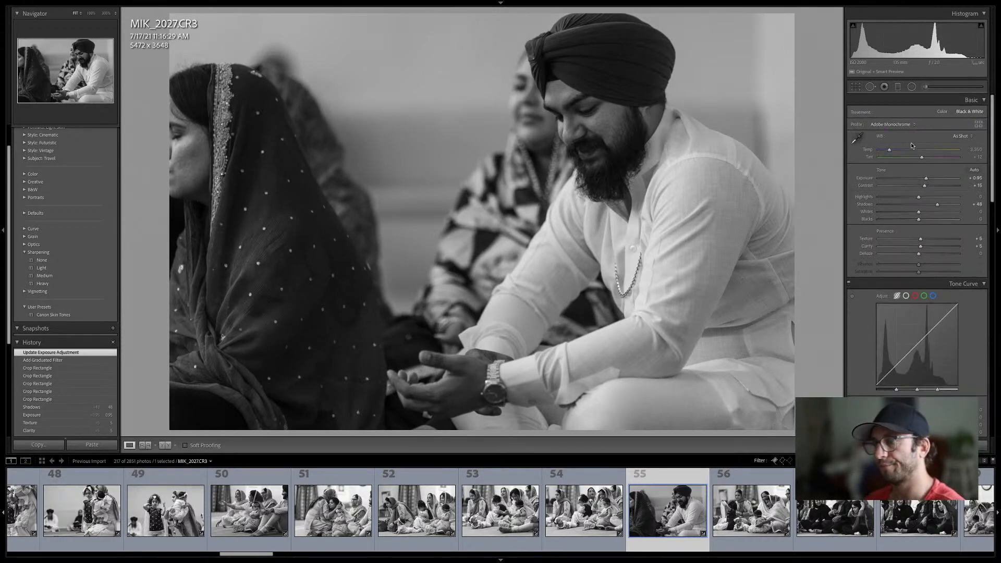
# Check photo 56 and set the Exposure of photo 57 to +0.45
pyautogui.press('Right')
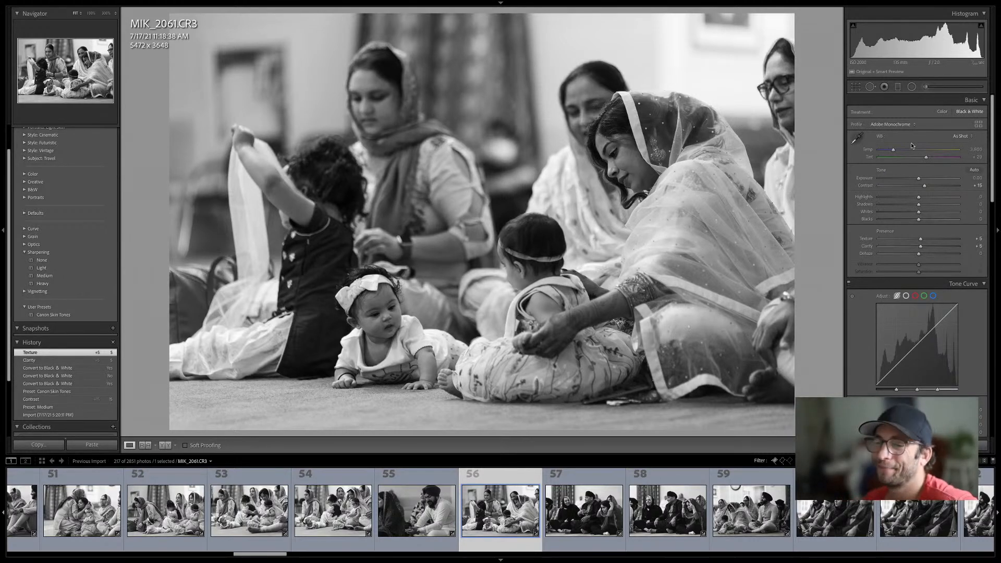
pyautogui.press('Right')
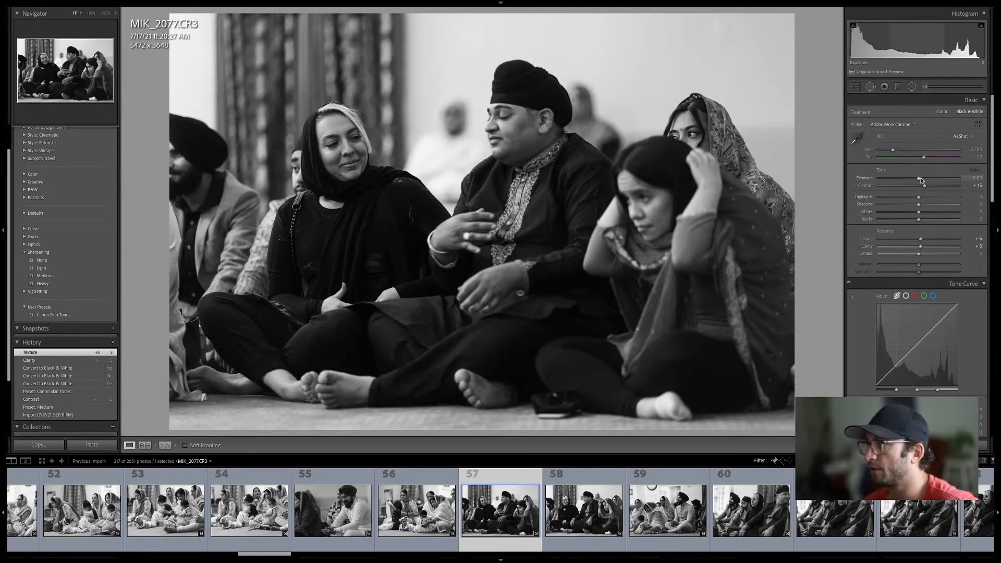
pyautogui.moveTo(919, 180); pyautogui.dragTo(924, 182)
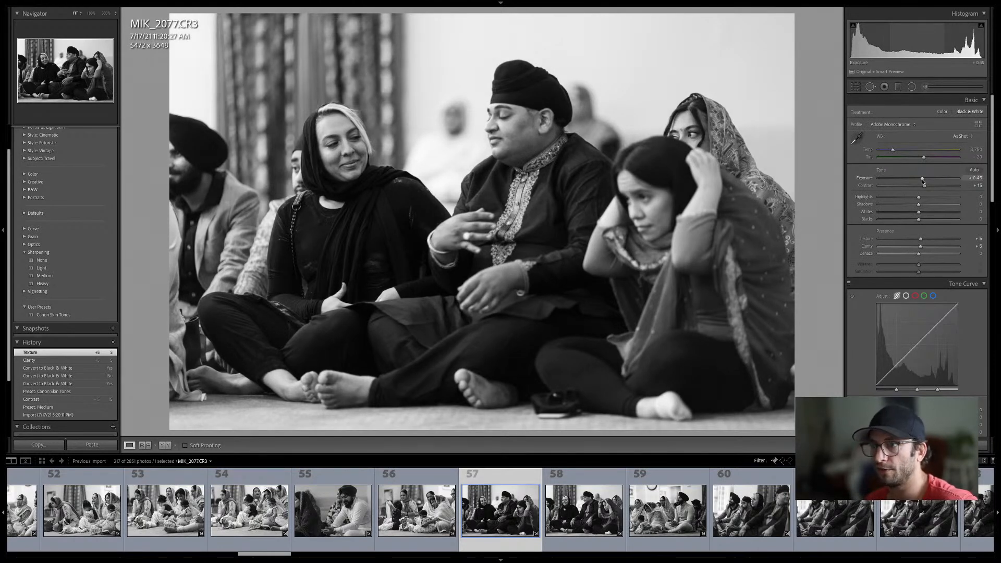
pyautogui.moveTo(923, 182); pyautogui.dragTo(925, 181)
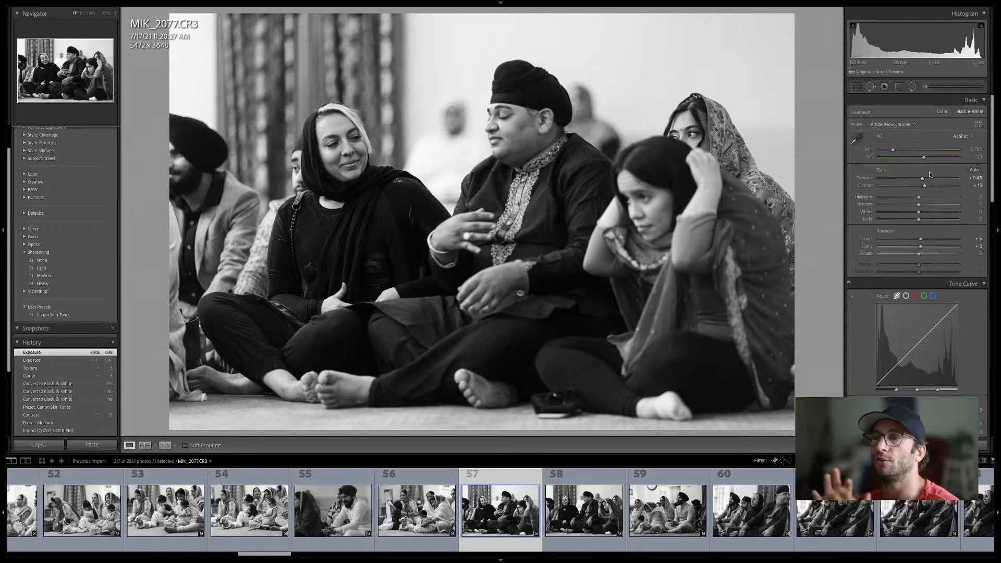
# Compare photo 58 with photo 57 to judge their brightness
pyautogui.press('Right')
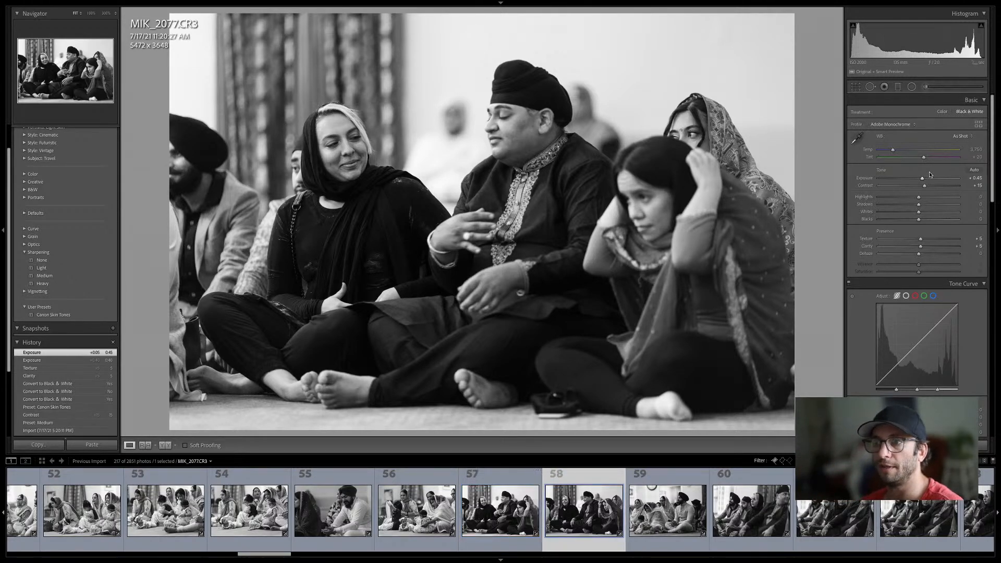
pyautogui.press('Right')
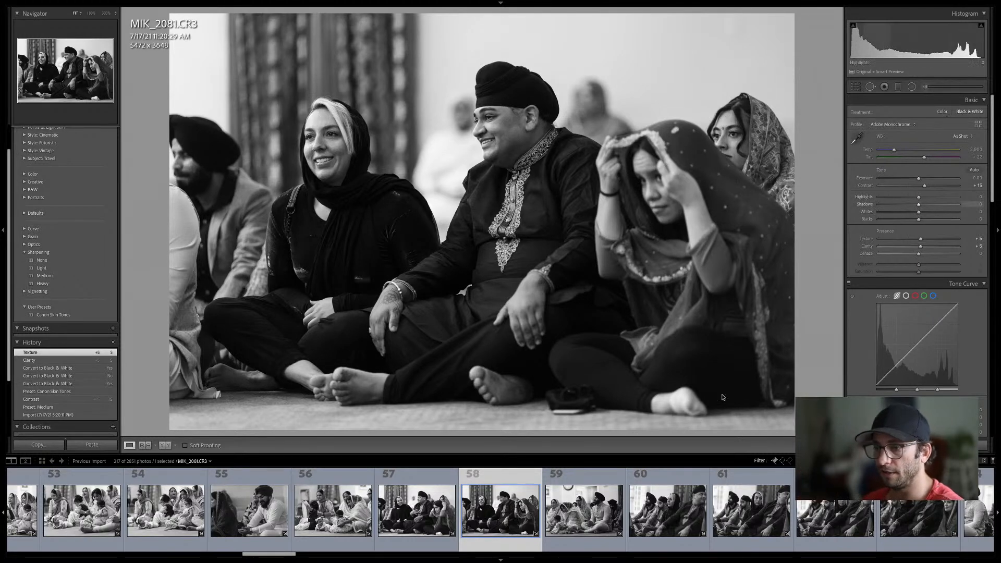
pyautogui.click(417, 510)
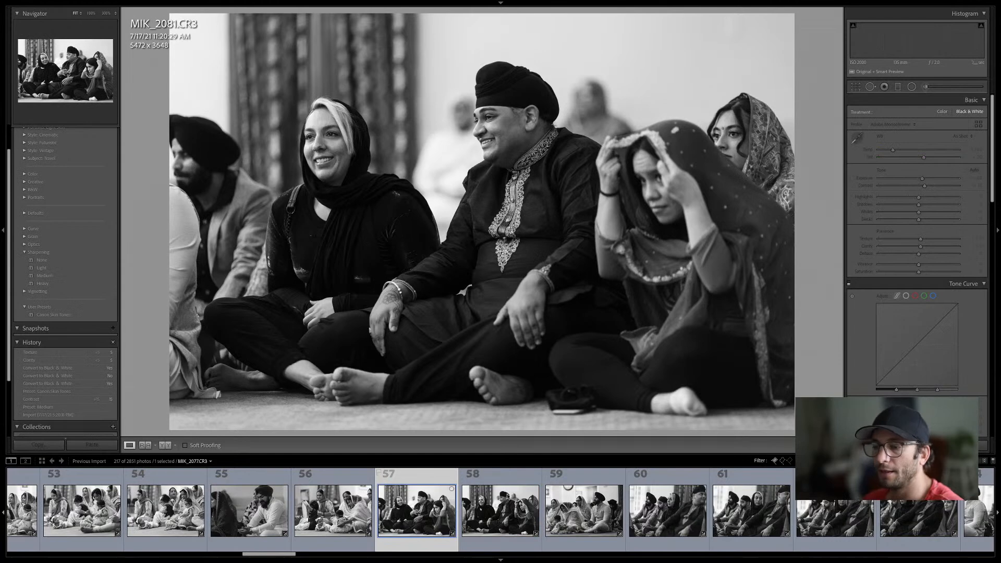
pyautogui.click(532, 505)
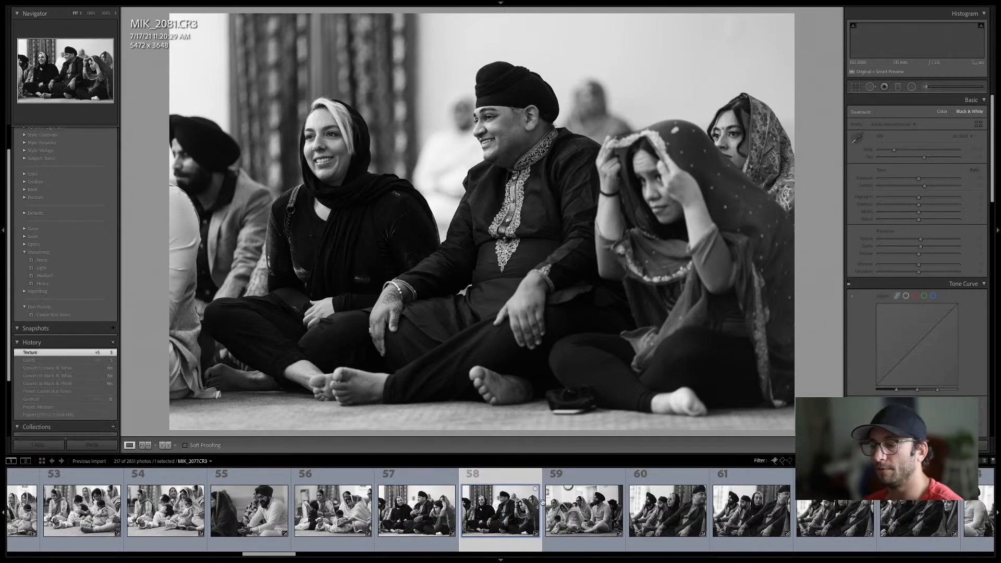
# Open photo 59 and raise its Exposure to +0.30
pyautogui.click(544, 504)
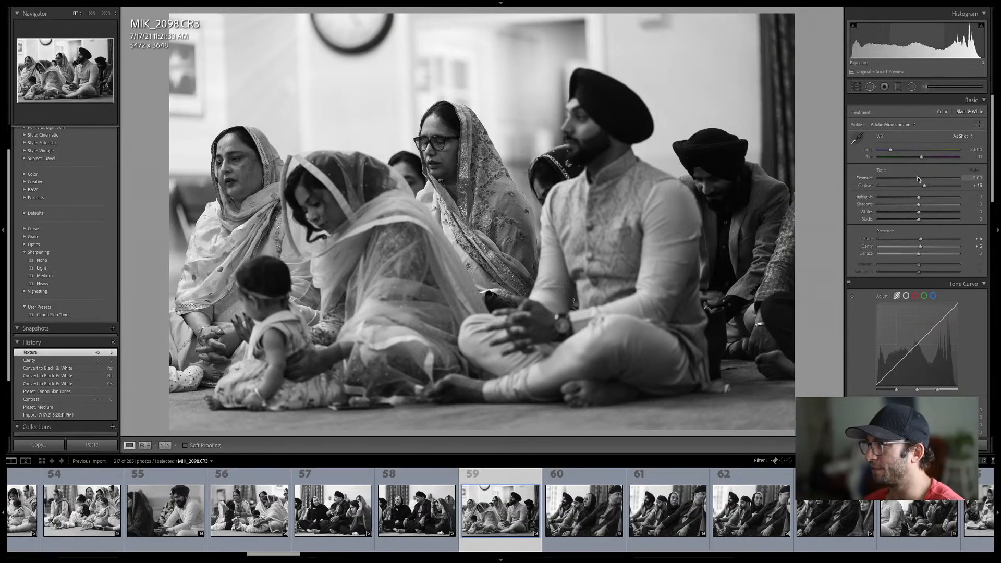
pyautogui.press('Up')
pyautogui.press('Up')
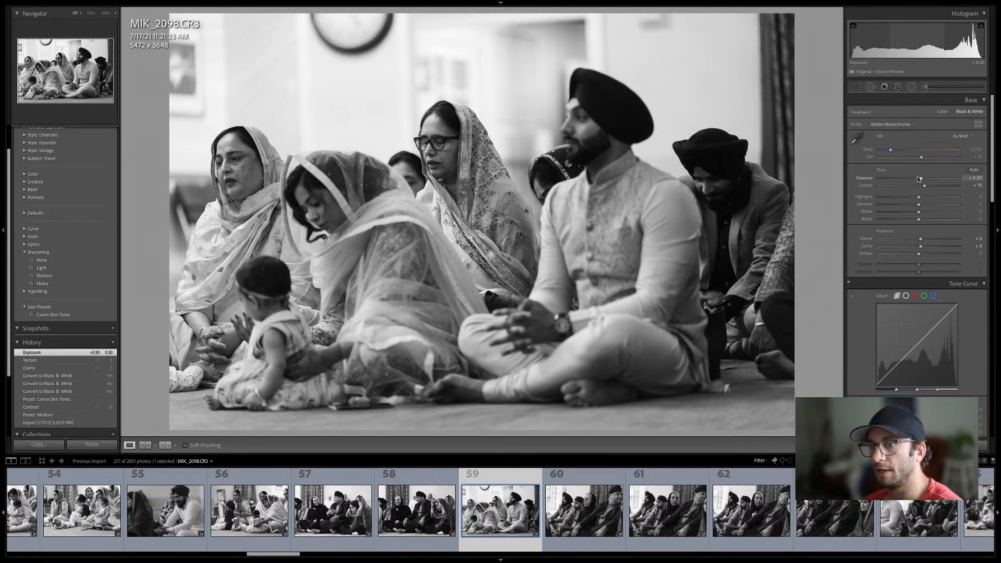
# Raise the Exposure of photo 60 to +0.65
pyautogui.press('Right')
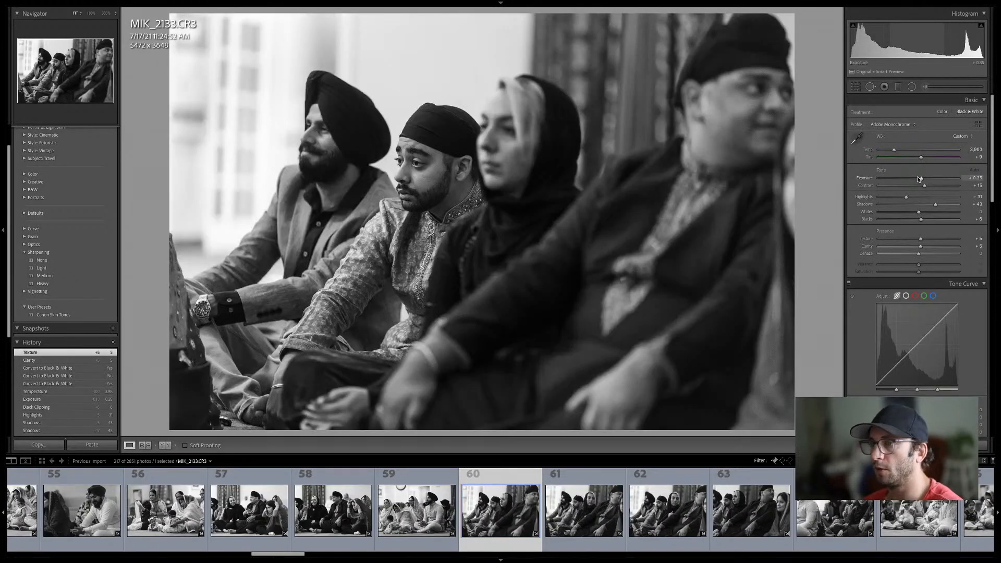
pyautogui.press('Up')
pyautogui.press('Up')
pyautogui.press('Up')
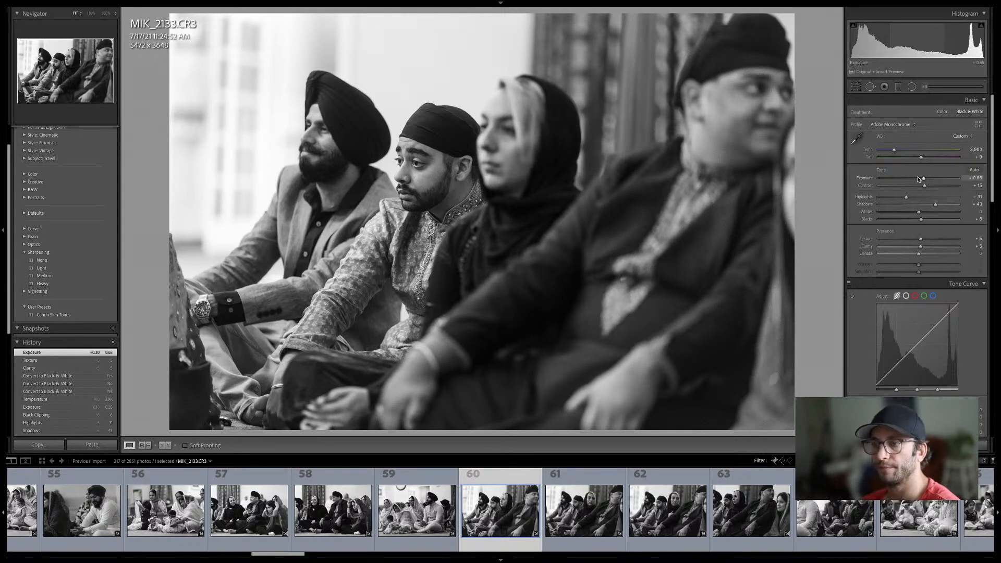
# Select photos 61 through 64 in the grid and set their Exposure to +0.55 in the Develop module
pyautogui.press('Right')
pyautogui.press('Right')
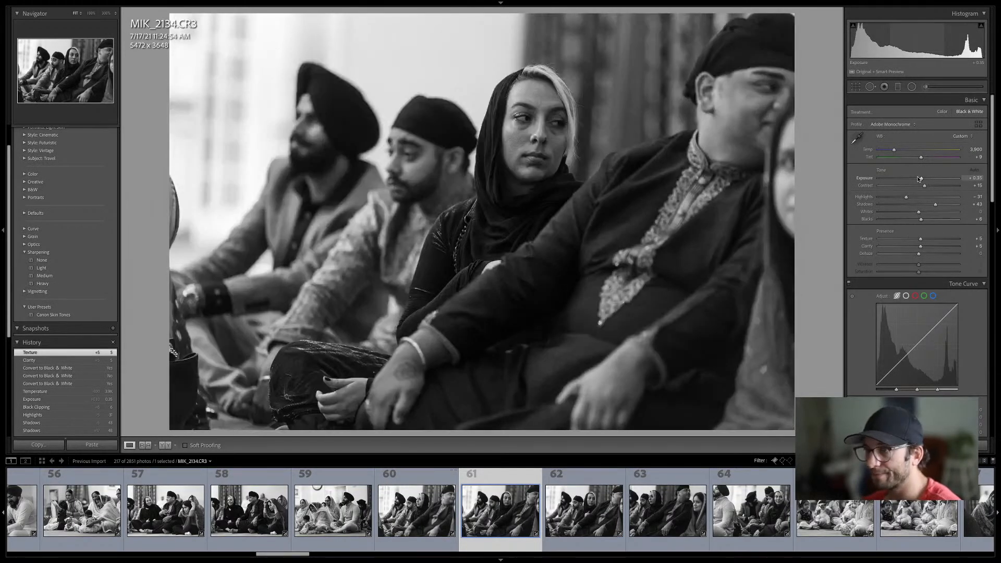
pyautogui.press('g')
pyautogui.hotkey('shift', 'Right')
pyautogui.hotkey('shift', 'Right')
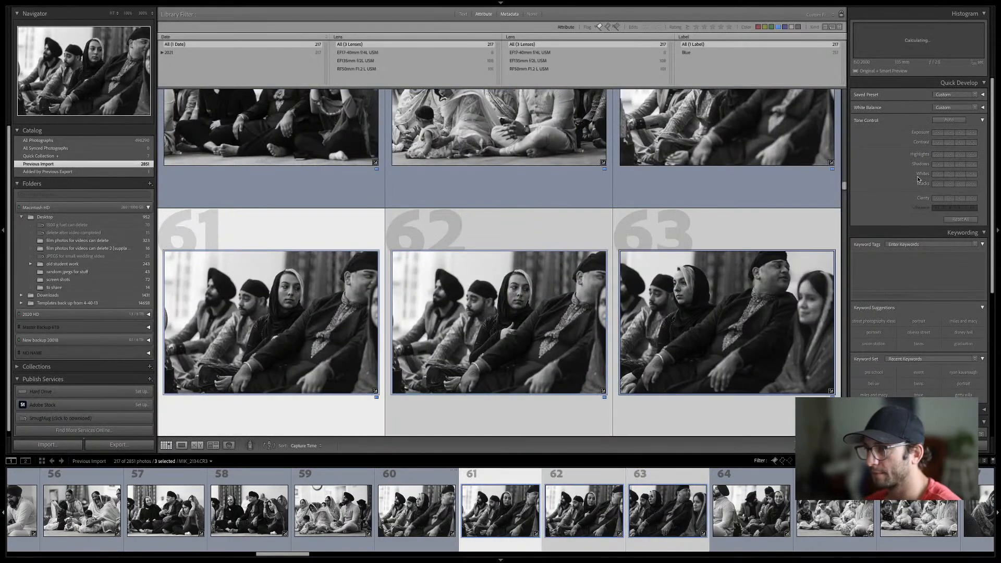
pyautogui.hotkey('shift', 'Right')
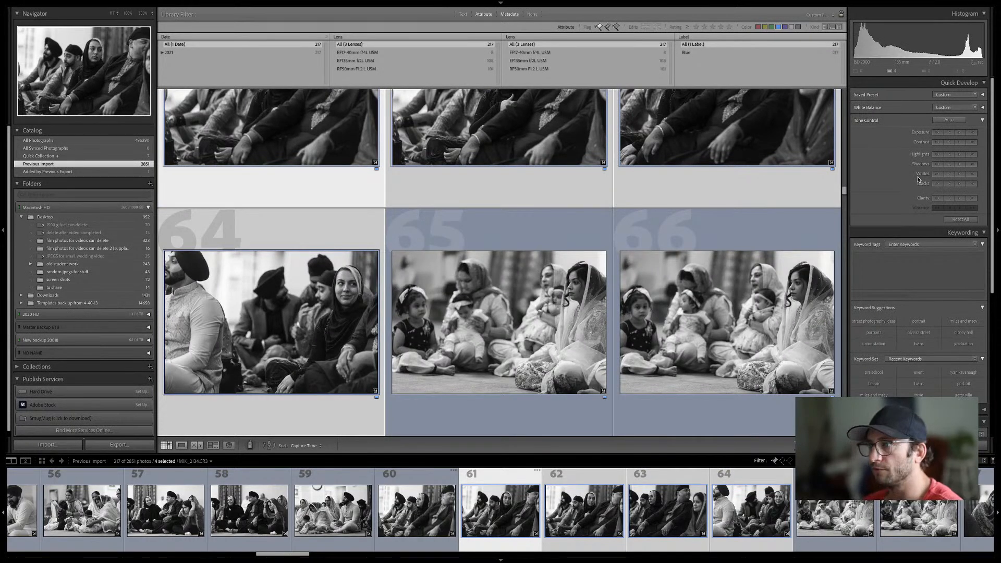
pyautogui.press('d')
pyautogui.press('Up')
pyautogui.press('Up')
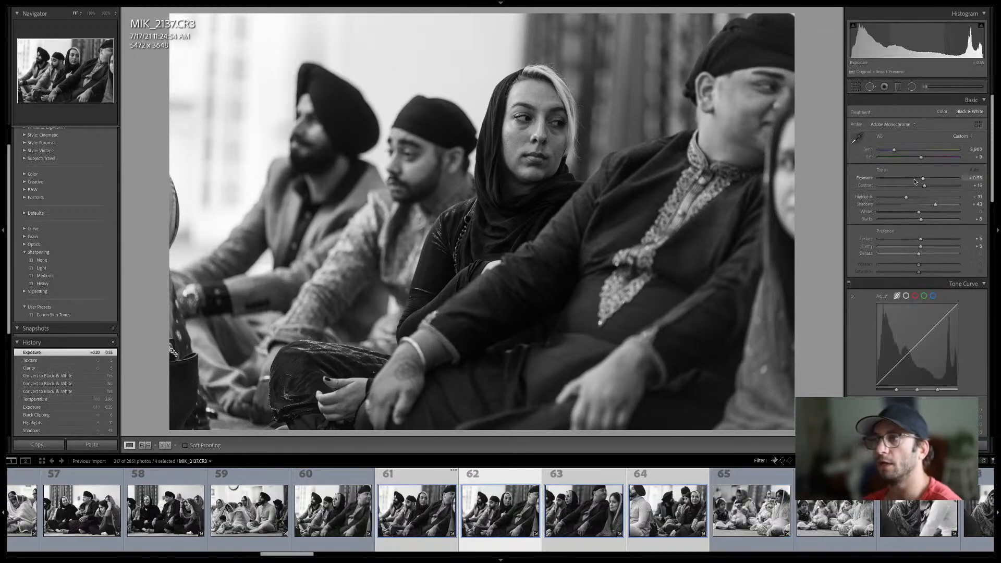
# Clear the group selection and review photos 63 and 64 individually
pyautogui.click(685, 490)
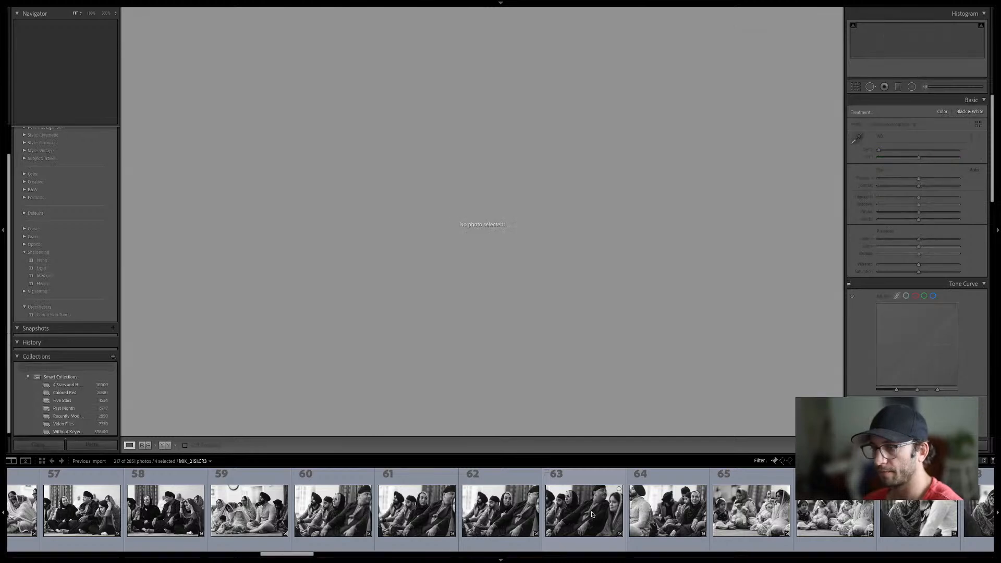
pyautogui.click(591, 512)
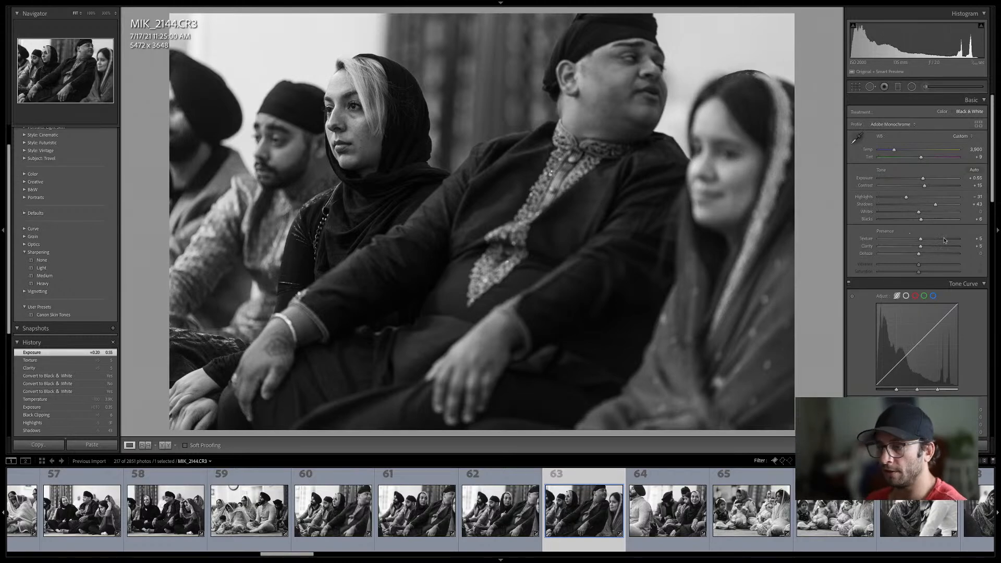
pyautogui.click(655, 531)
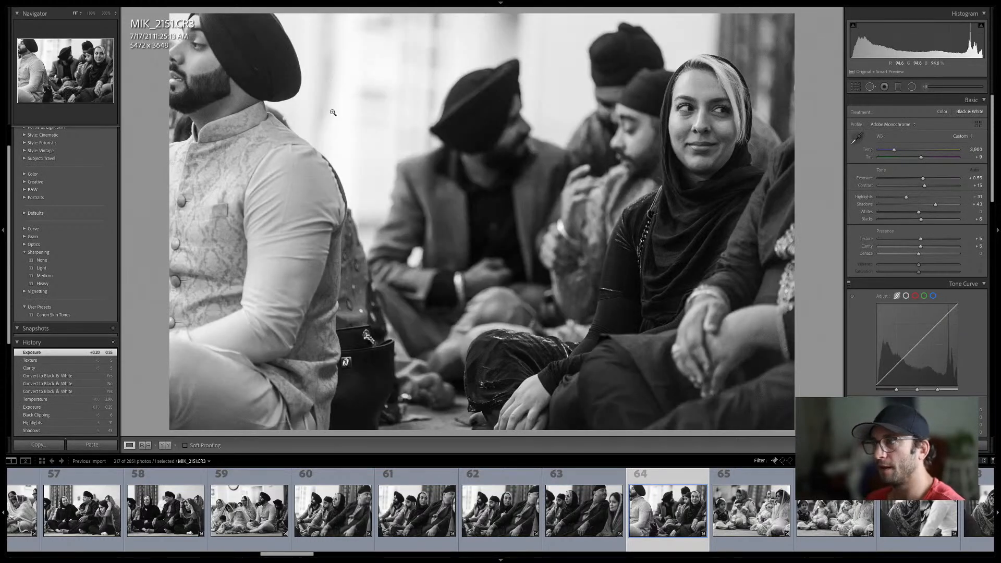
# Crop photo 64 to a vertical frame around the smiling woman in the dark headscarf
pyautogui.press('r')
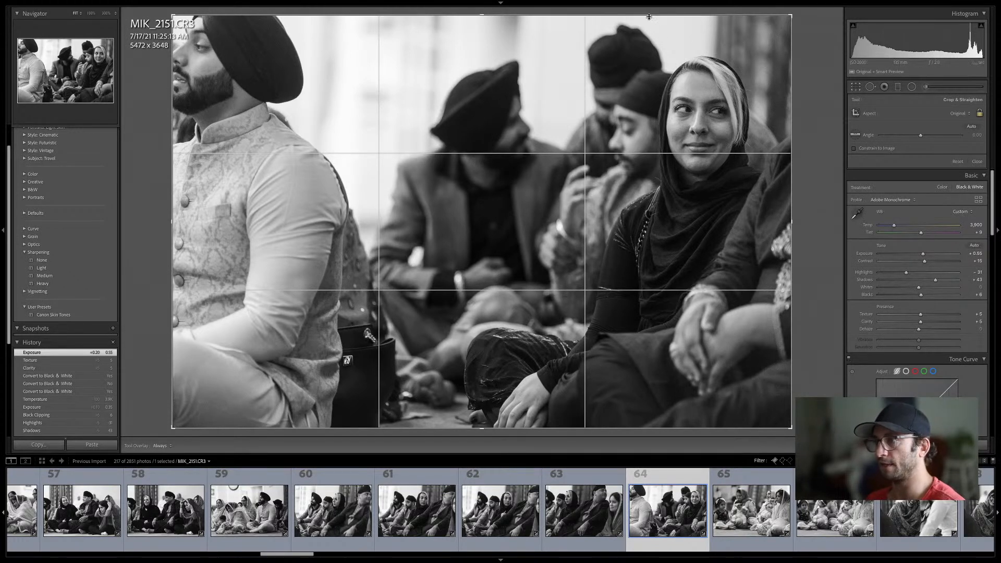
pyautogui.press('x')
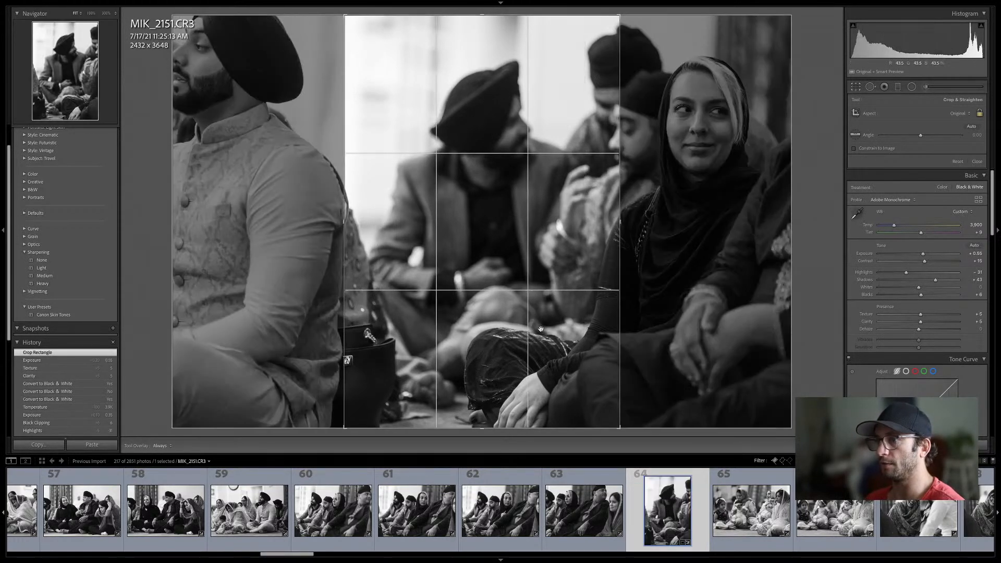
pyautogui.moveTo(513, 331); pyautogui.dragTo(358, 330)
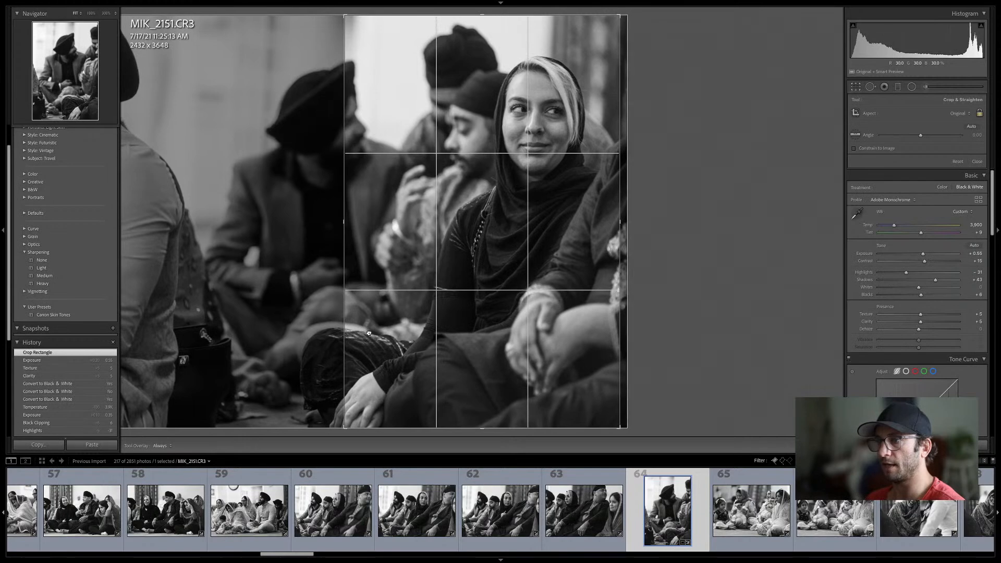
pyautogui.press('Return')
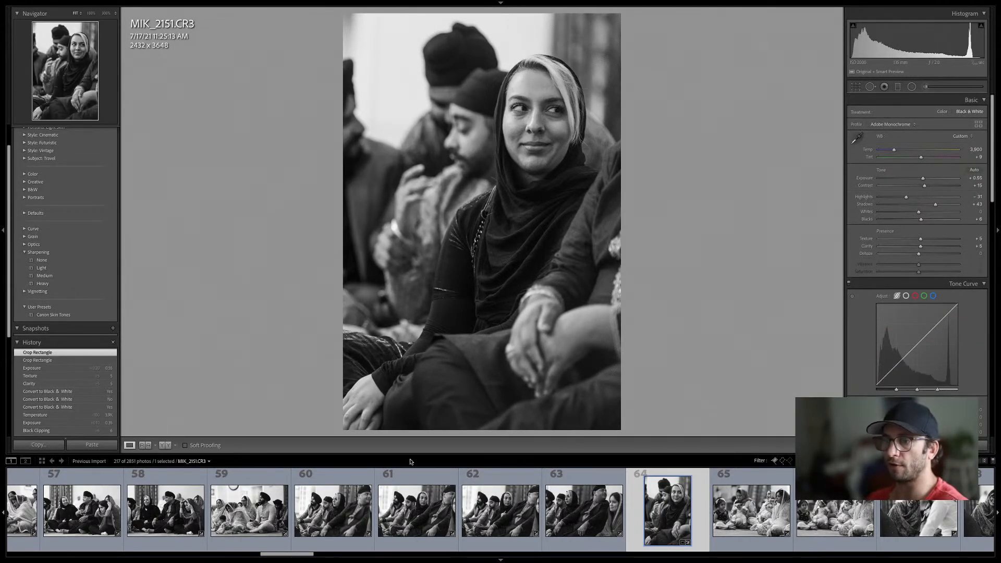
# Reset the vertical crop on photo 64 to the full frame
pyautogui.press('r')
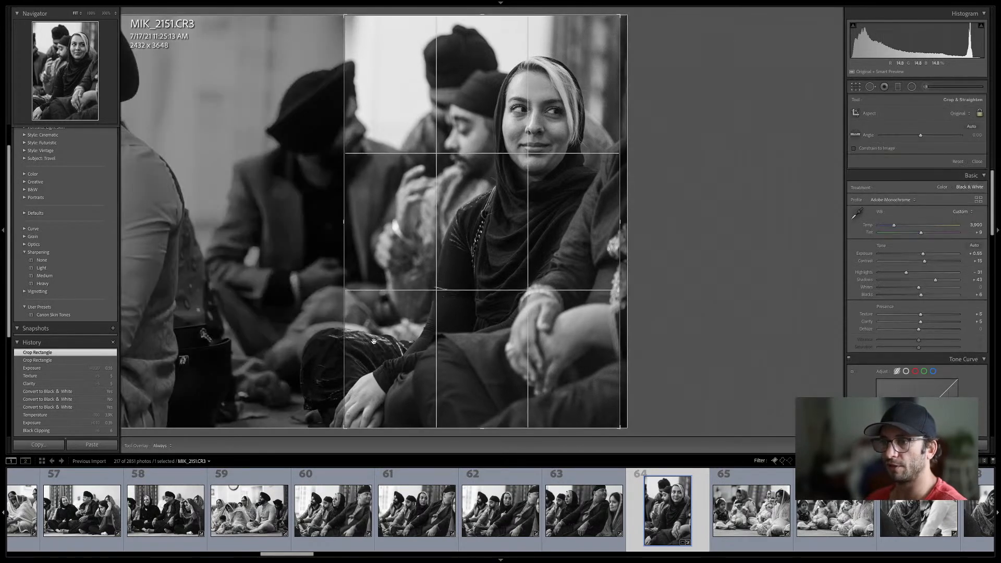
pyautogui.rightClick(315, 71)
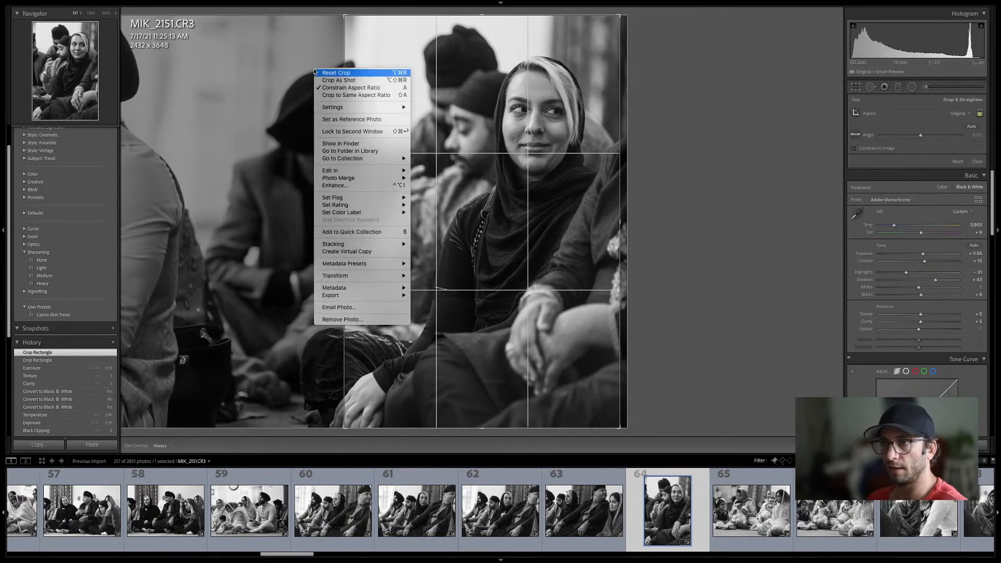
pyautogui.click(320, 73)
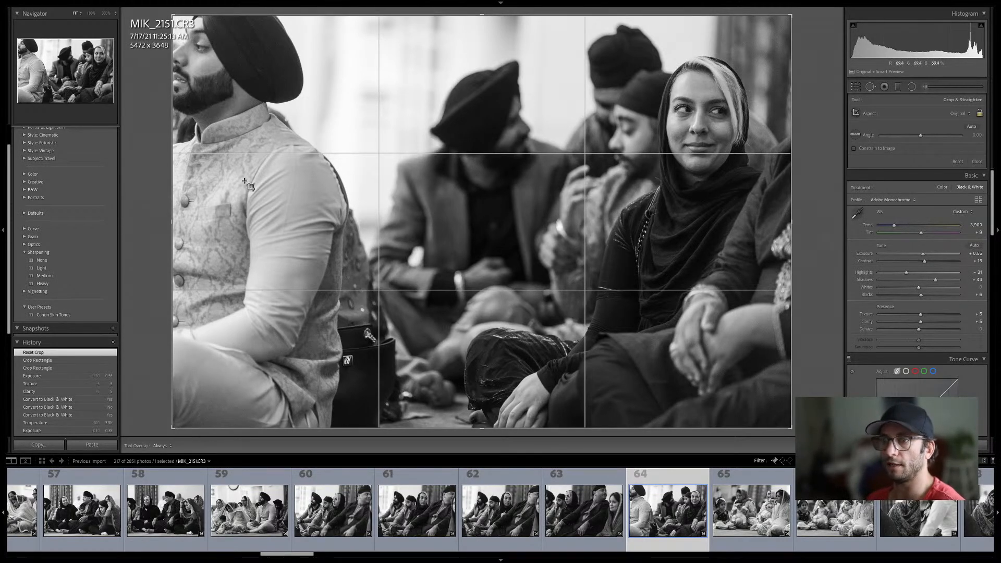
pyautogui.press('r')
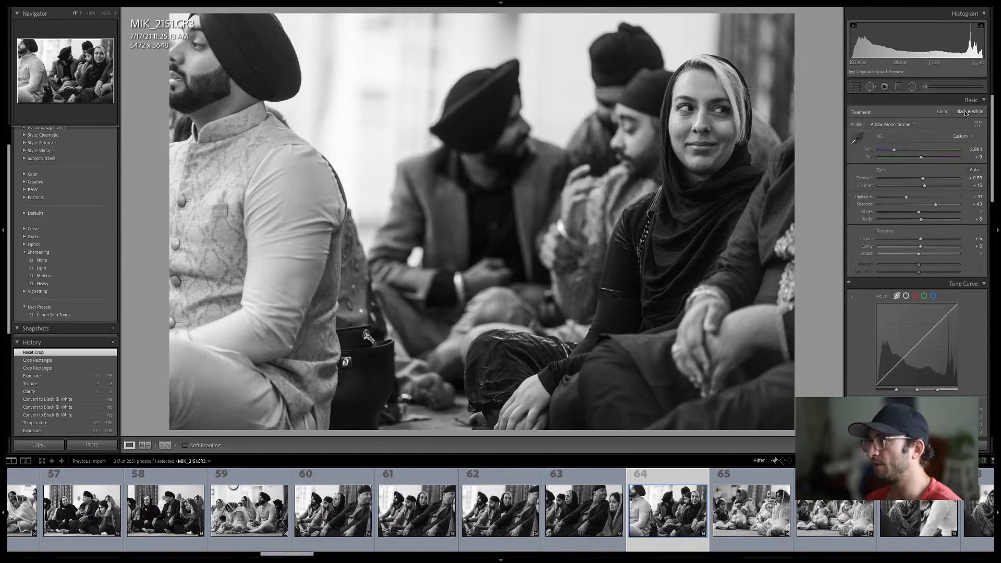
# Crop photo 64 to a 1 x 1 square framing the woman and the men beside her
pyautogui.press('r')
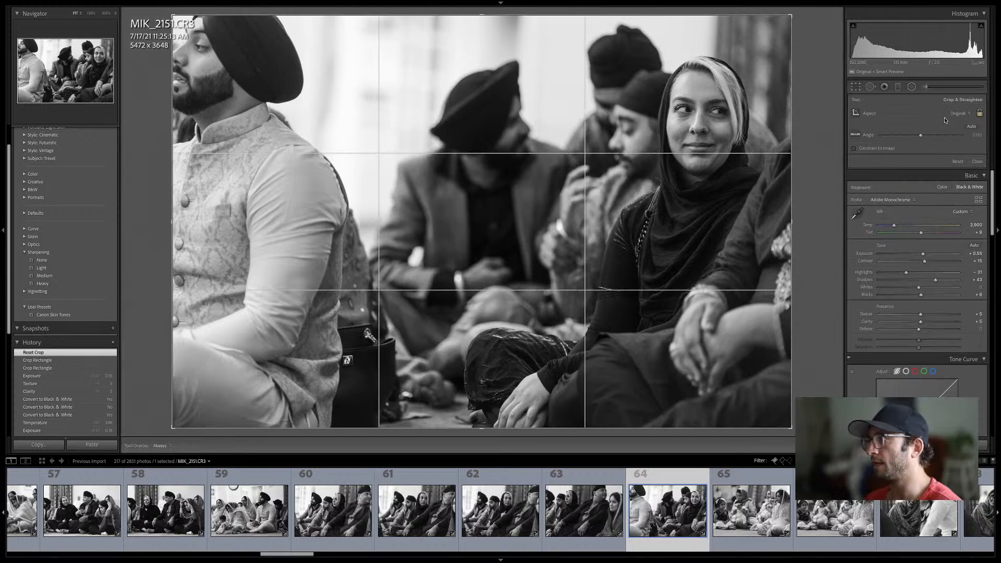
pyautogui.click(958, 113)
pyautogui.click(931, 132)
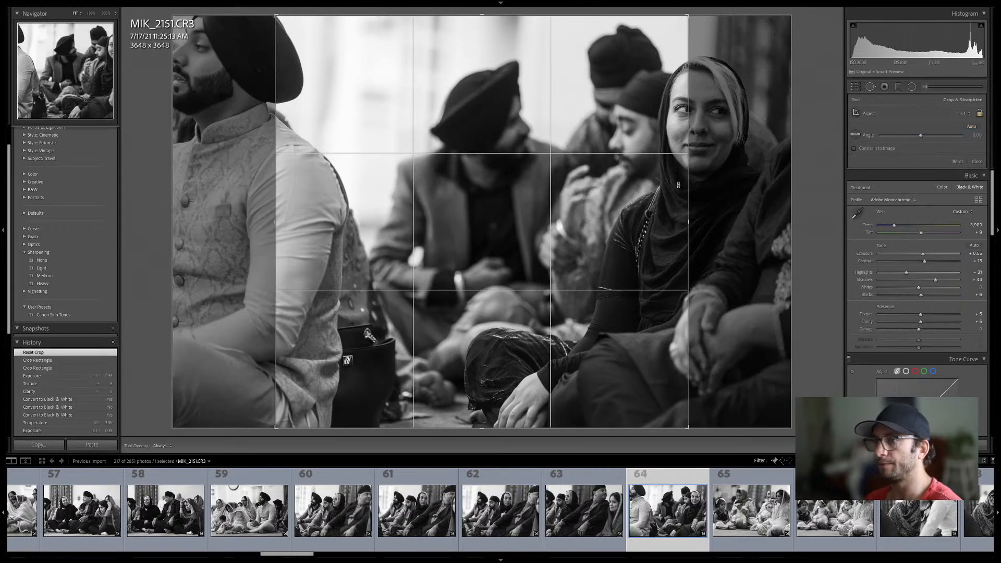
pyautogui.moveTo(355, 190); pyautogui.dragTo(255, 190)
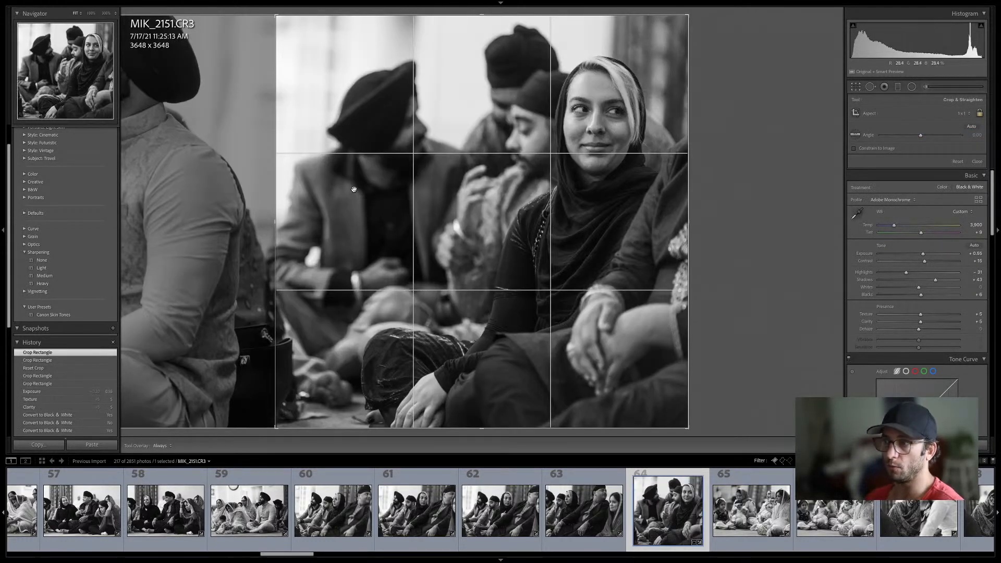
pyautogui.press('Return')
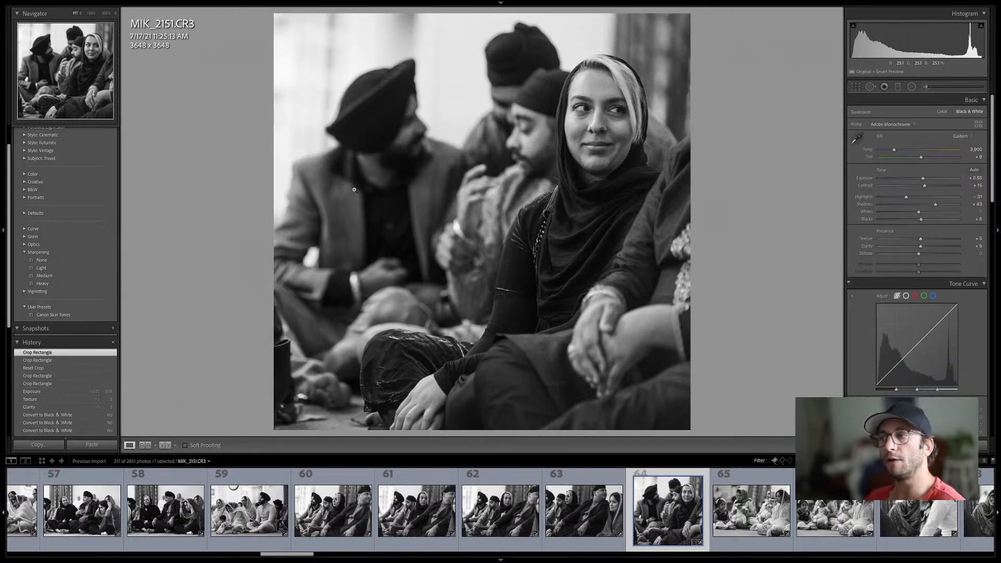
# Reset the square crop on photo 64 to restore the original framing
pyautogui.press('r')
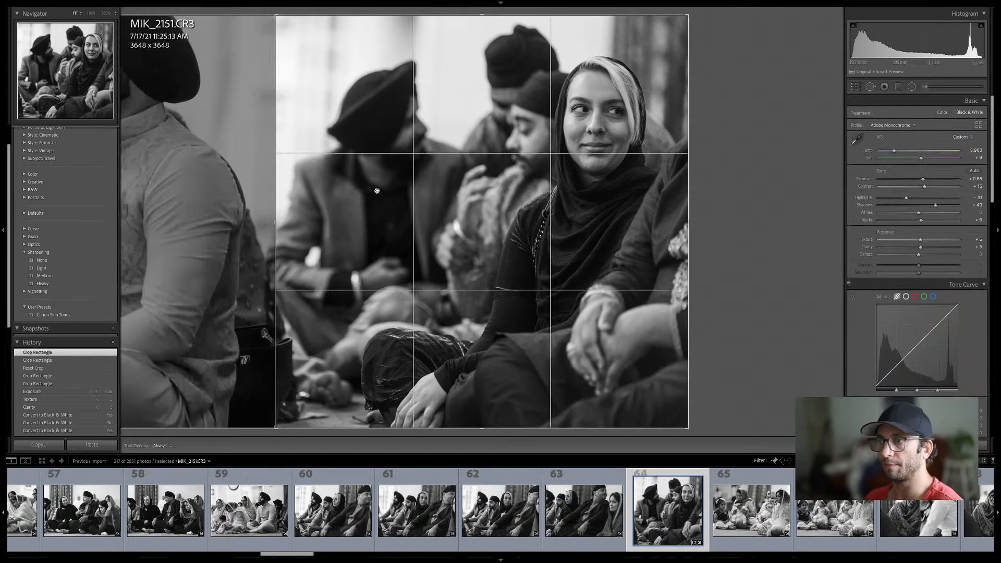
pyautogui.rightClick(245, 131)
pyautogui.click(264, 134)
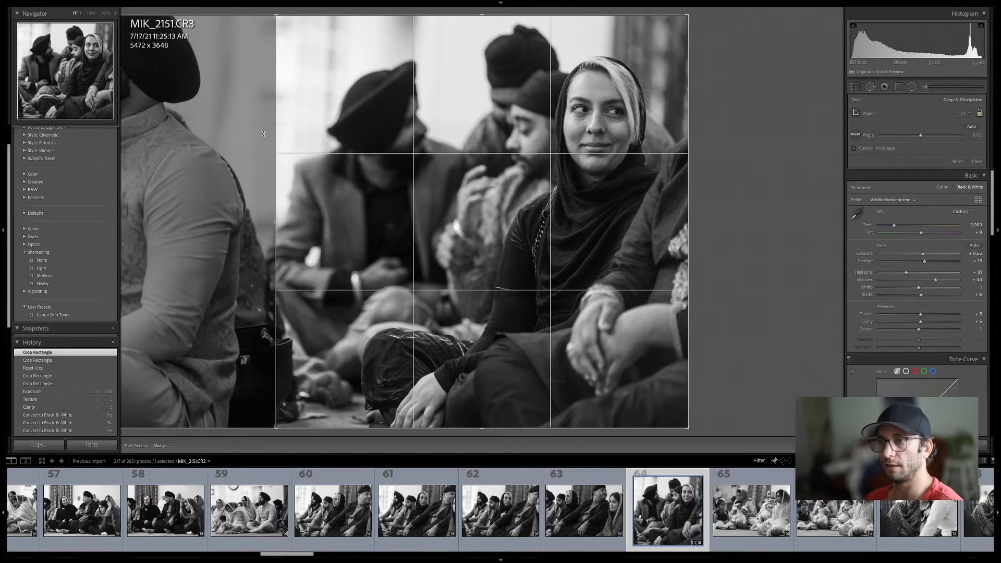
pyautogui.press('Return')
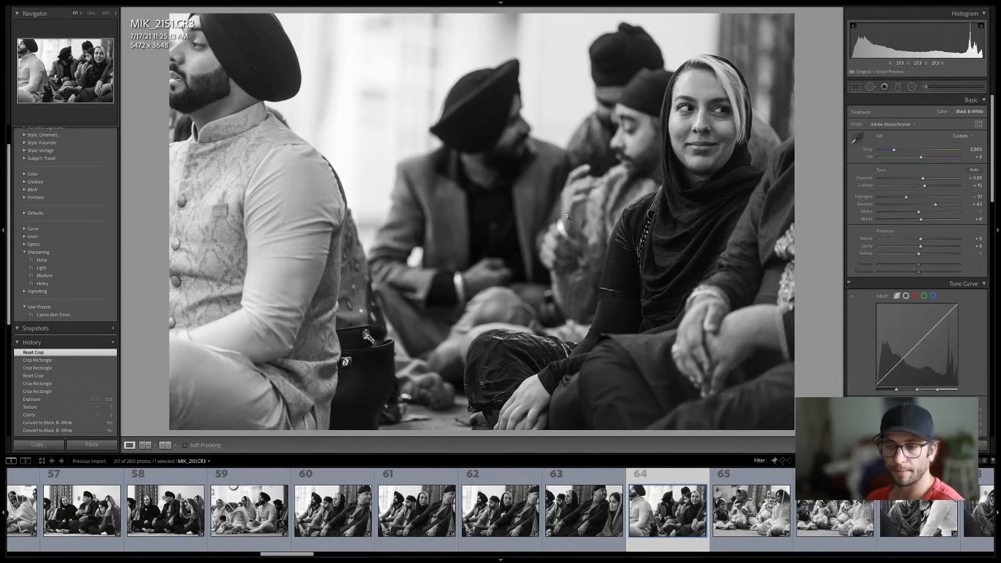
# Open photo 65 and raise its Shadows to +20
pyautogui.press('Right')
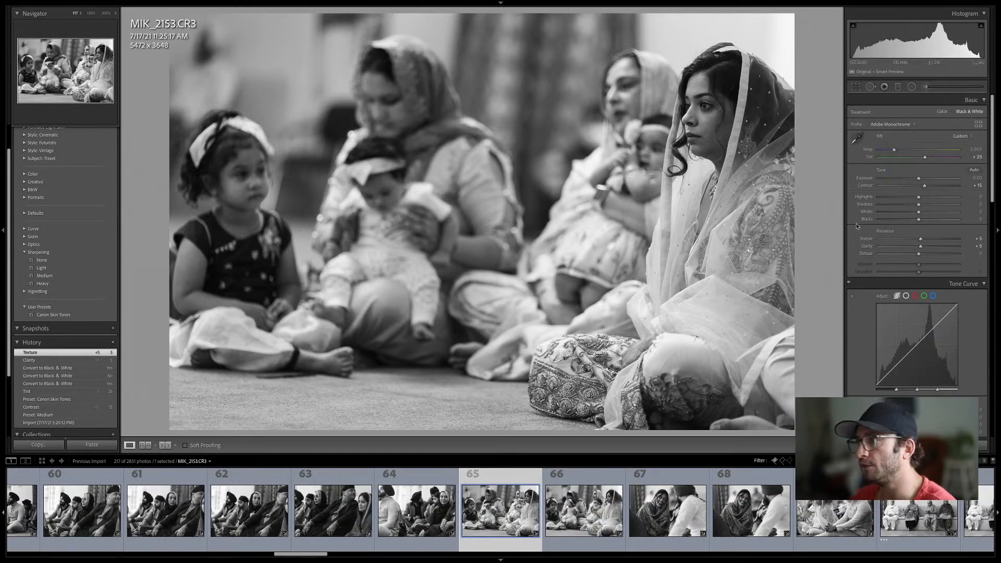
pyautogui.click(926, 205)
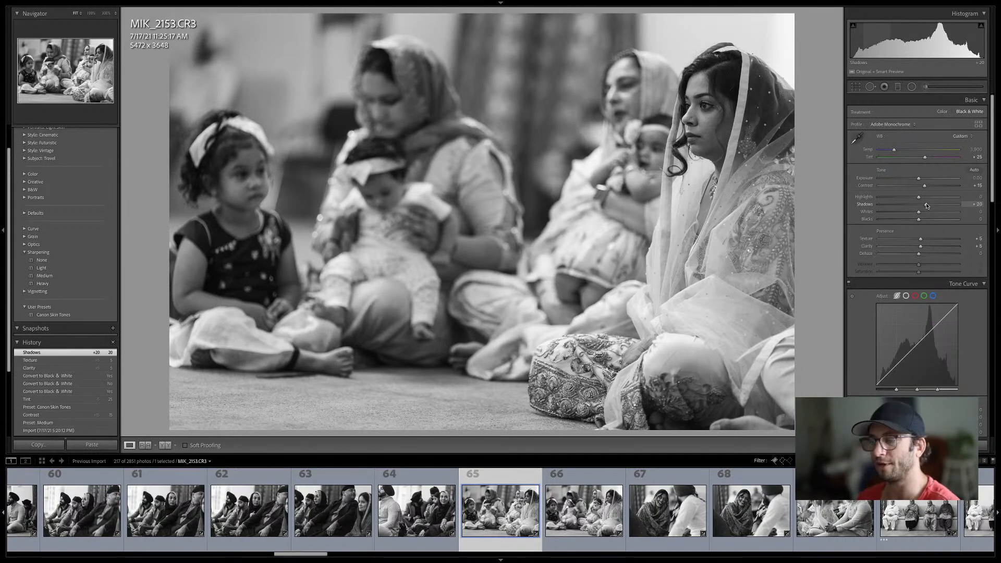
# Compare photos 65 and 66 in the grid and enlarged, alternating between them to check that their tones match
pyautogui.press('g')
pyautogui.press('Right')
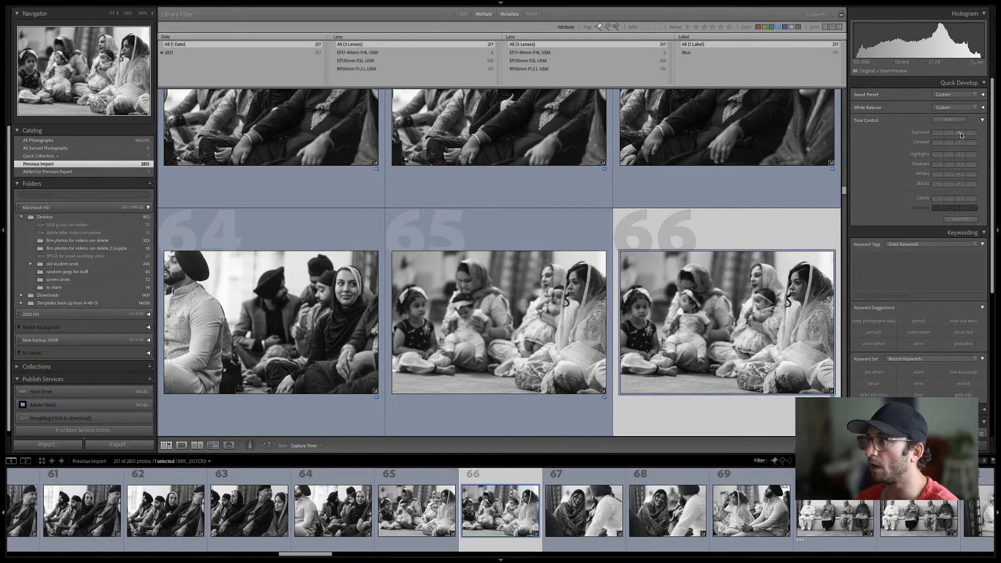
pyautogui.click(505, 298)
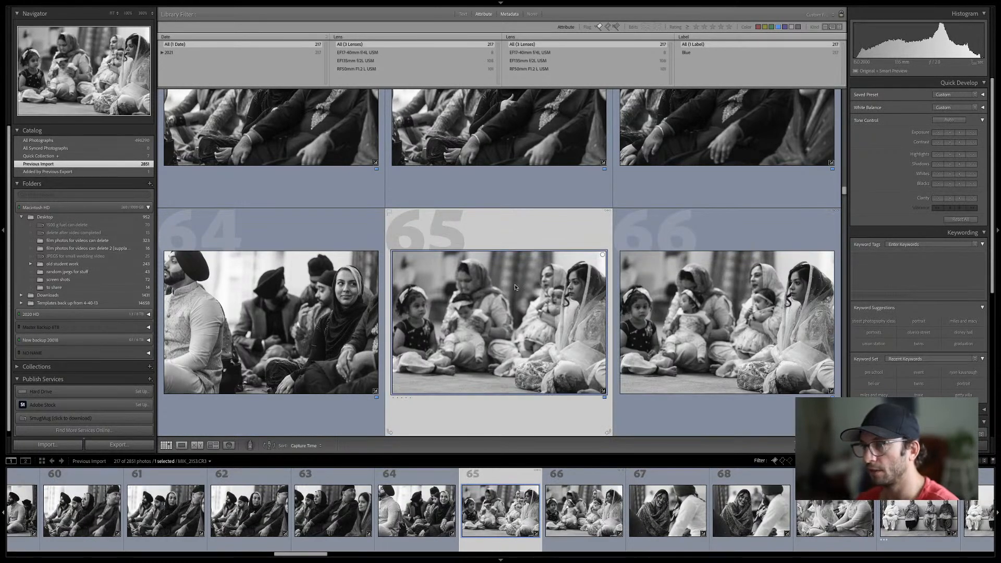
pyautogui.doubleClick(515, 287)
pyautogui.press('Right')
pyautogui.press('Left')
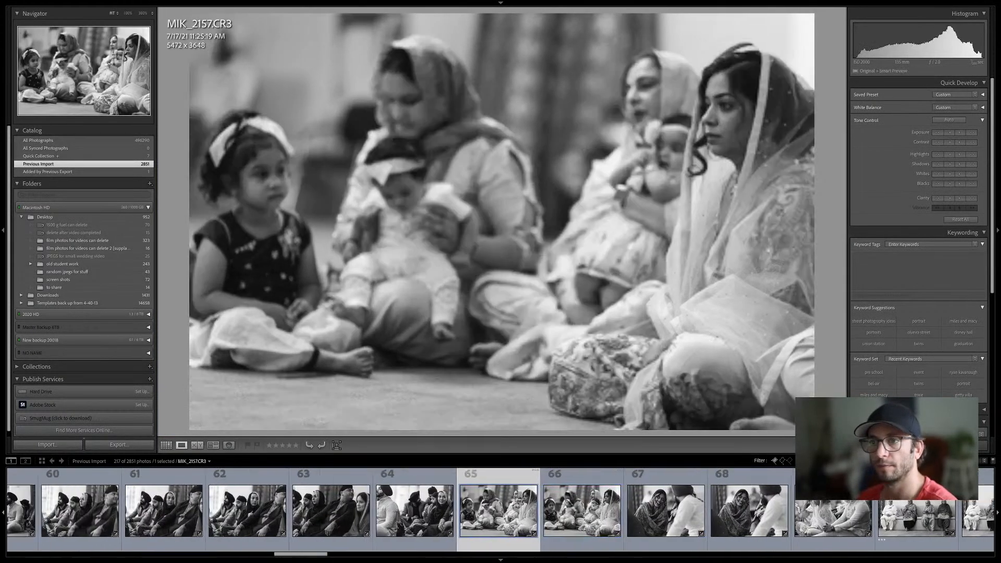
pyautogui.press('Right')
pyautogui.press('Left')
pyautogui.press('Right')
# Open photo 67 in the Develop module and set up an Adjustment Brush with Contrast 48, Clarity 20 and size 10
pyautogui.press('Right')
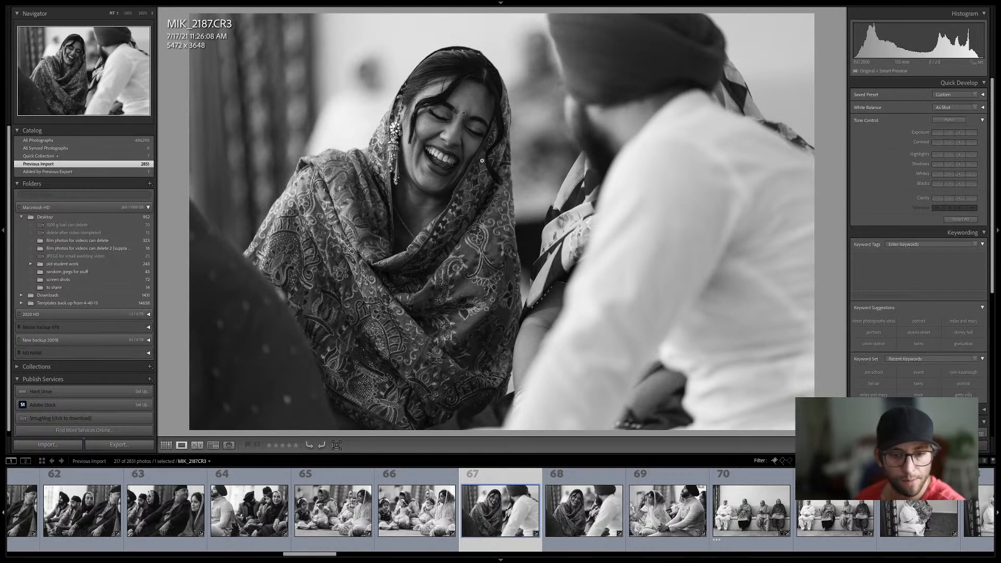
pyautogui.press('d')
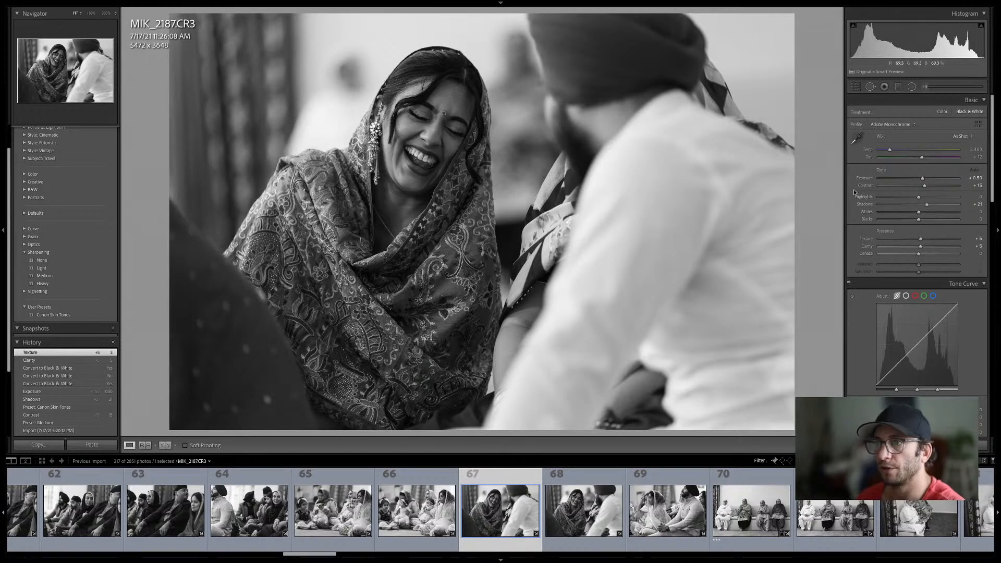
pyautogui.scroll(-5, 954, 389)
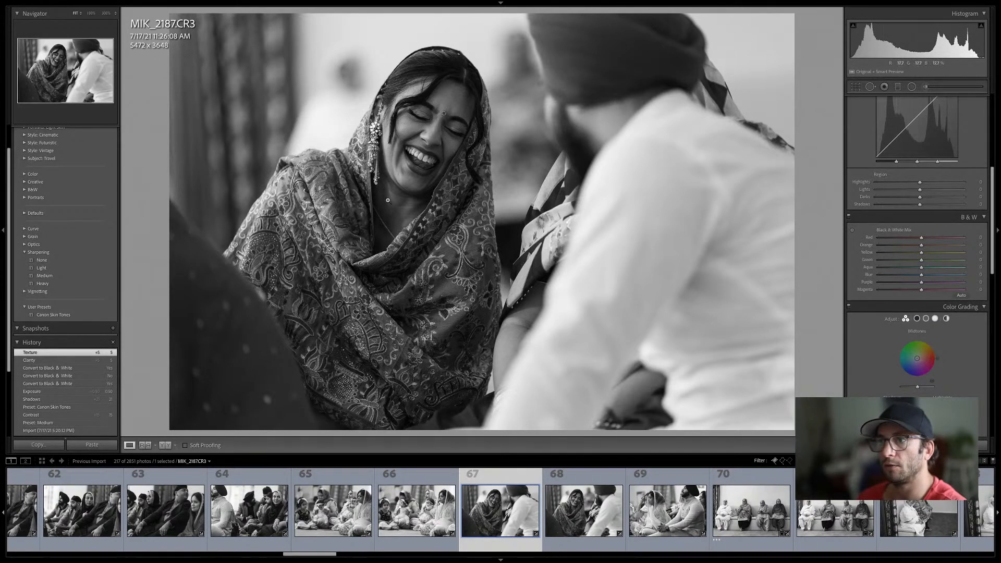
pyautogui.scroll(8, 917, 93)
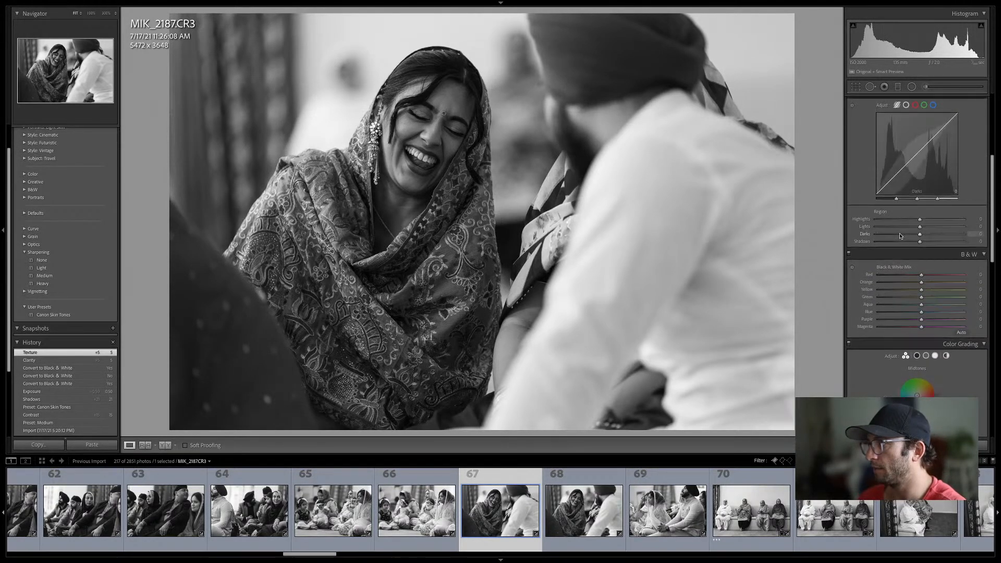
pyautogui.click(926, 87)
pyautogui.click(890, 113)
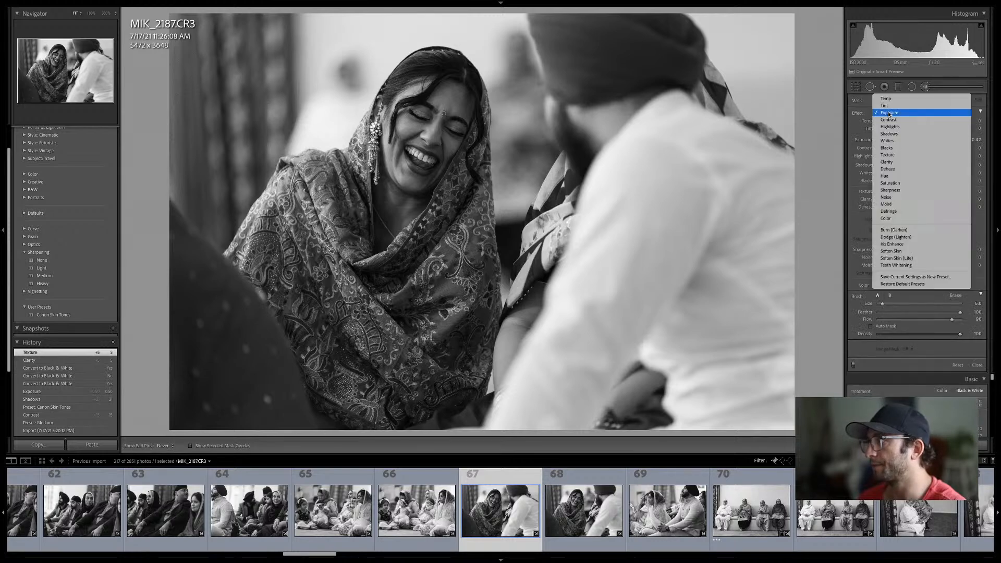
pyautogui.click(902, 120)
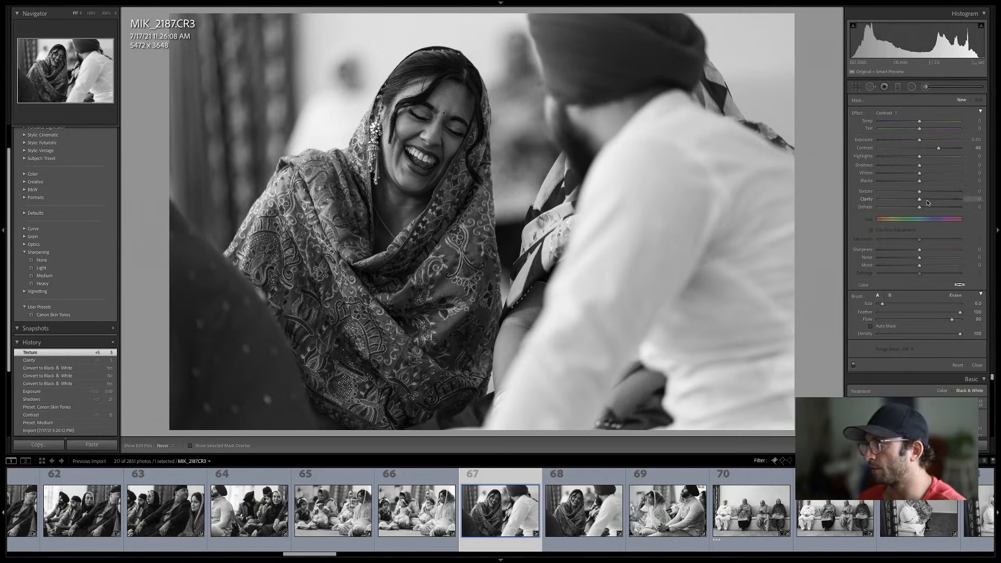
pyautogui.press(']')
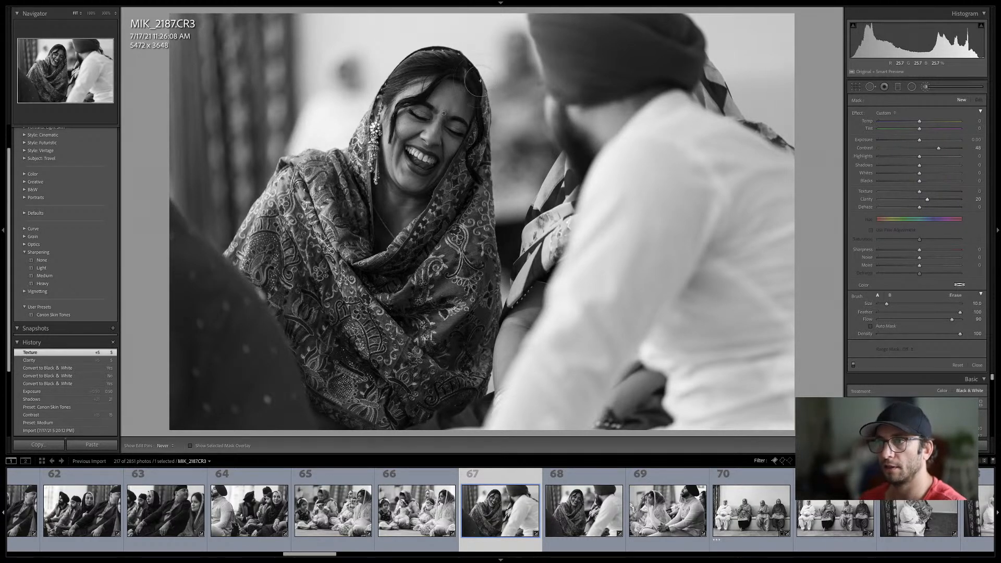
# Brush over the woman's patterned shawl in photo 67, setting the mask's Contrast to 19 and Texture to 17 and raising its Clarity
pyautogui.moveTo(472, 86); pyautogui.dragTo(467, 83)
pyautogui.moveTo(939, 148); pyautogui.dragTo(927, 150)
pyautogui.moveTo(927, 200)
pyautogui.mouseDown()
pyautogui.moveTo(938, 199)
pyautogui.moveTo(927, 193)
pyautogui.mouseUp()
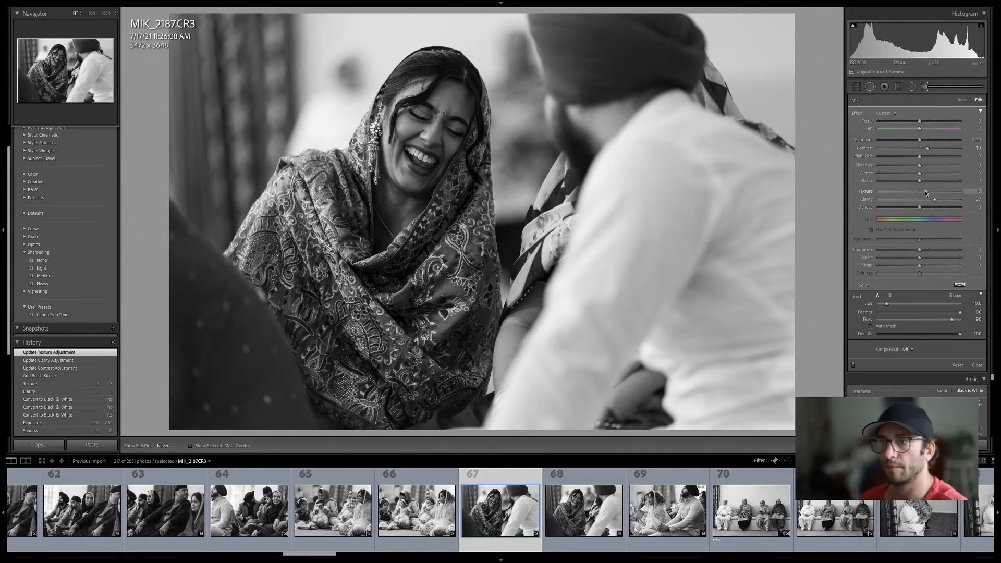
pyautogui.press('Return')
pyautogui.press('k')
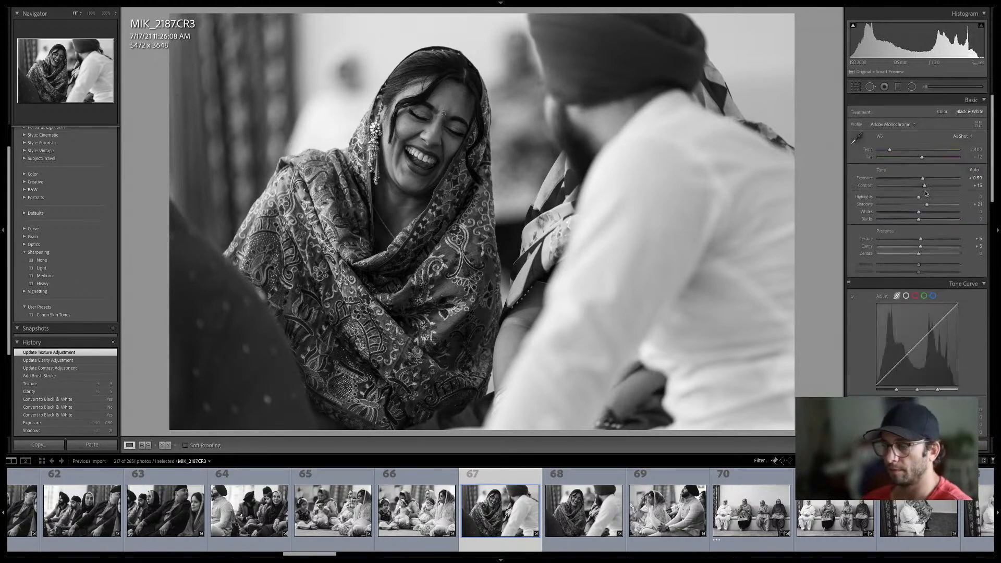
# Brush the woman's patterned shawl in photo 68 with Contrast 48 and Clarity 20, using smaller brush sizes for the narrower areas
pyautogui.press('Right')
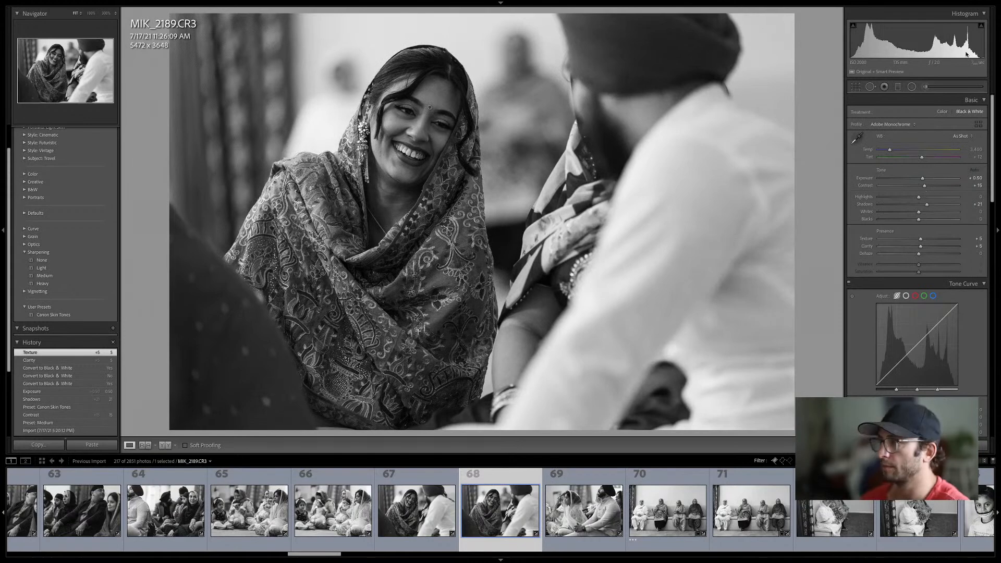
pyautogui.click(926, 88)
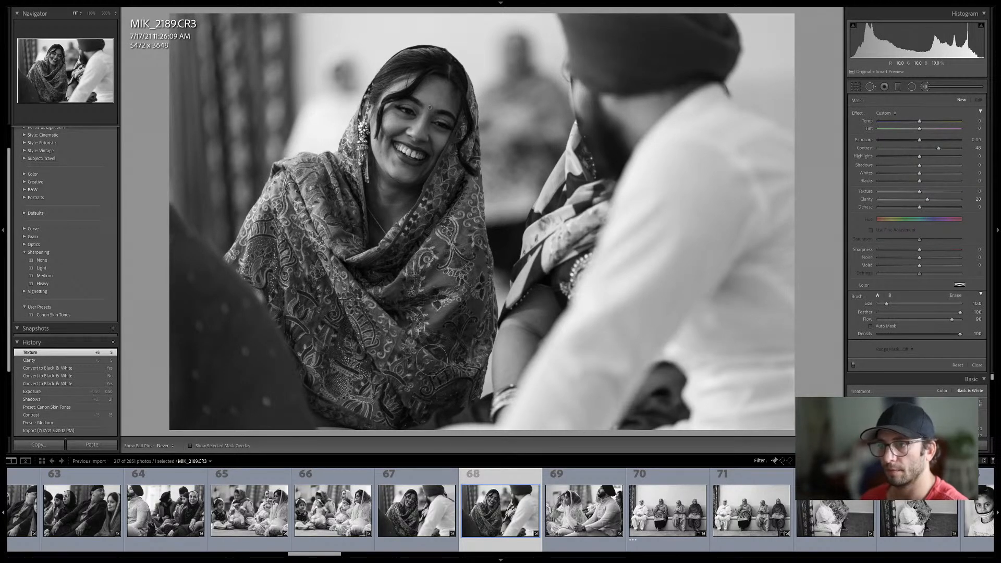
pyautogui.press('[')
pyautogui.moveTo(290, 270)
pyautogui.mouseDown()
pyautogui.moveTo(343, 179)
pyautogui.moveTo(339, 141)
pyautogui.moveTo(334, 166)
pyautogui.mouseUp()
pyautogui.press('[')
pyautogui.moveTo(459, 81)
pyautogui.mouseDown()
pyautogui.moveTo(474, 123)
pyautogui.moveTo(471, 295)
pyautogui.moveTo(418, 412)
pyautogui.mouseUp()
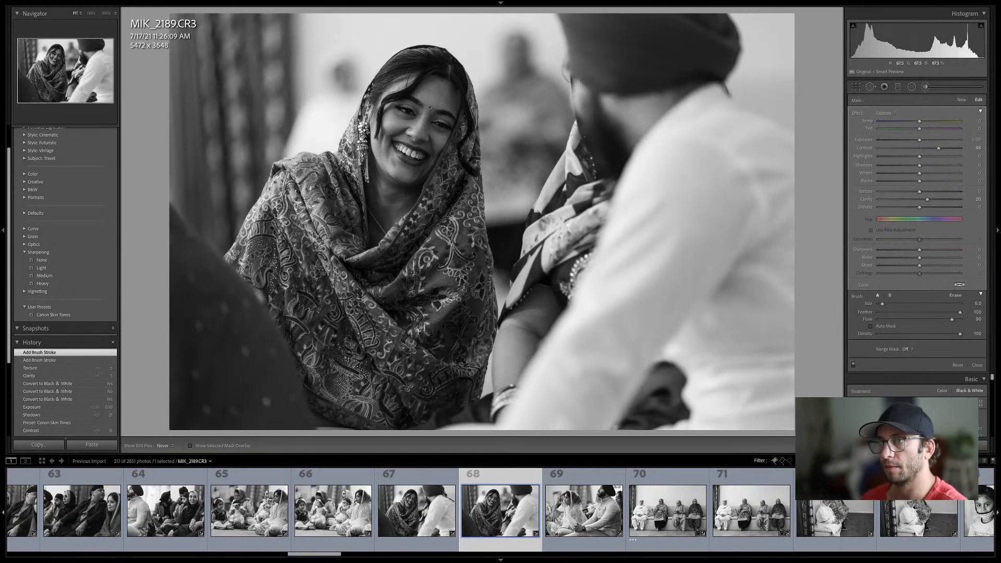
pyautogui.press('k')
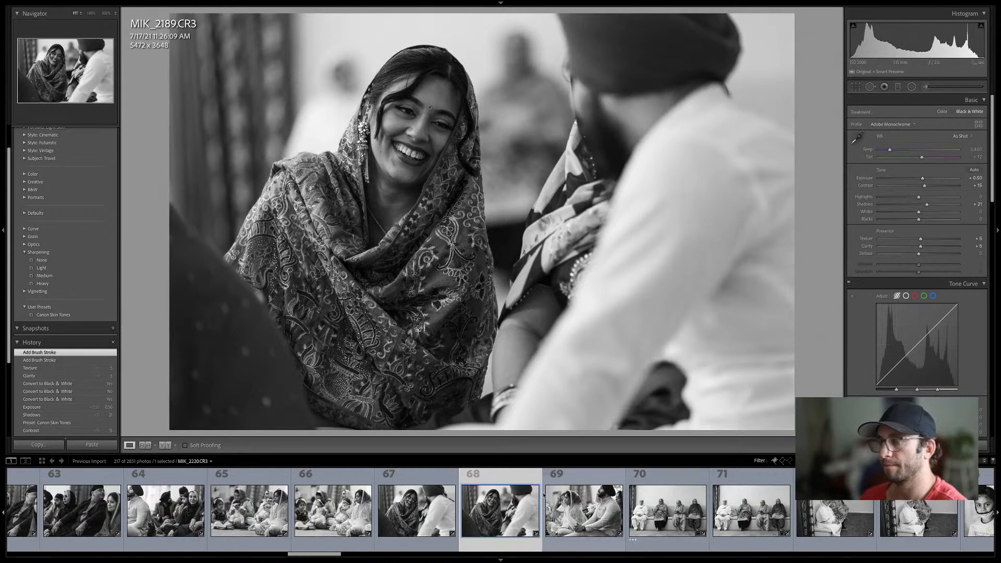
# Look over photo 69 and its neighbours in the grid, and view photo 70 of the four seated women enlarged
pyautogui.click(561, 493)
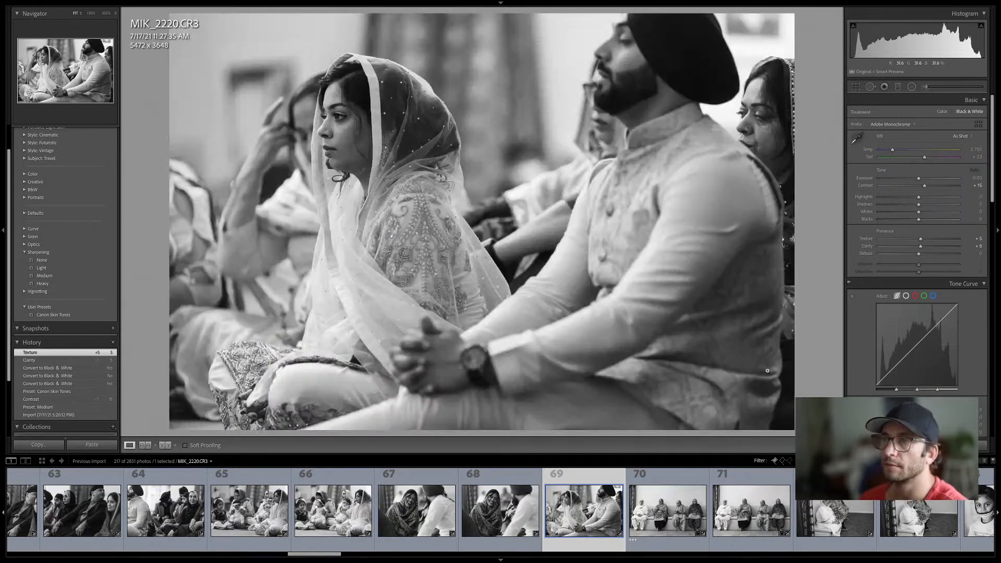
pyautogui.press('g')
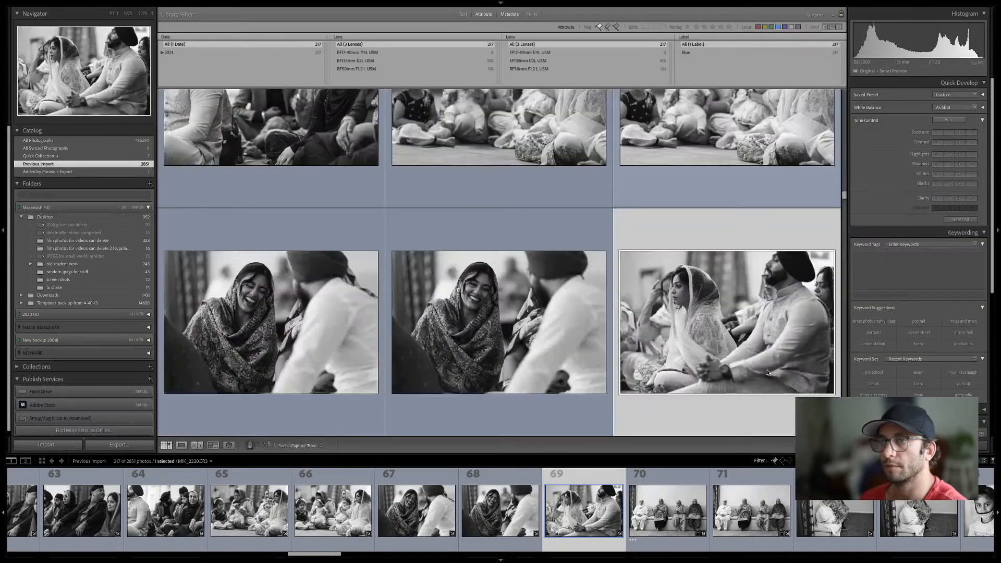
pyautogui.press('Down')
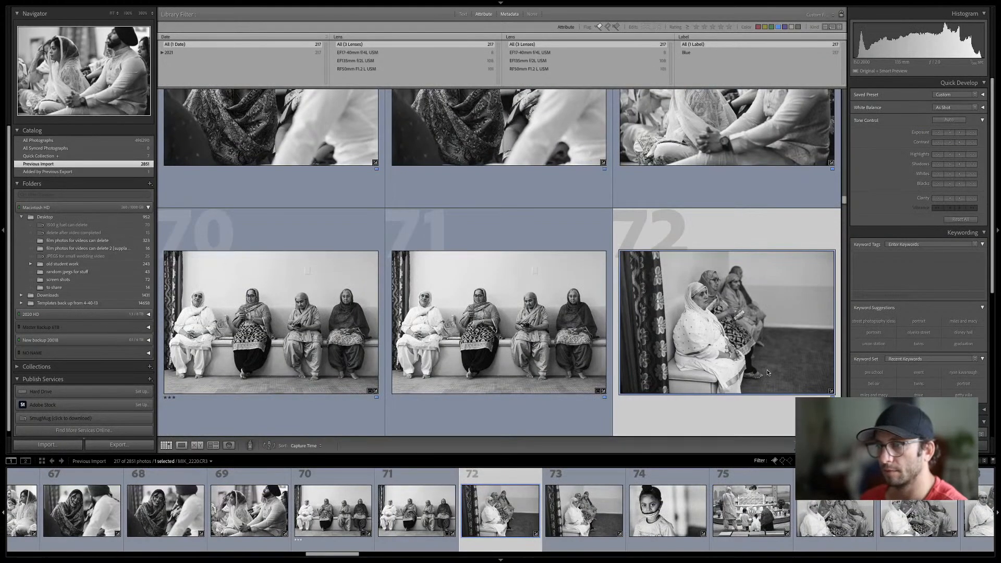
pyautogui.press('Left')
pyautogui.press('Left')
pyautogui.press('e')
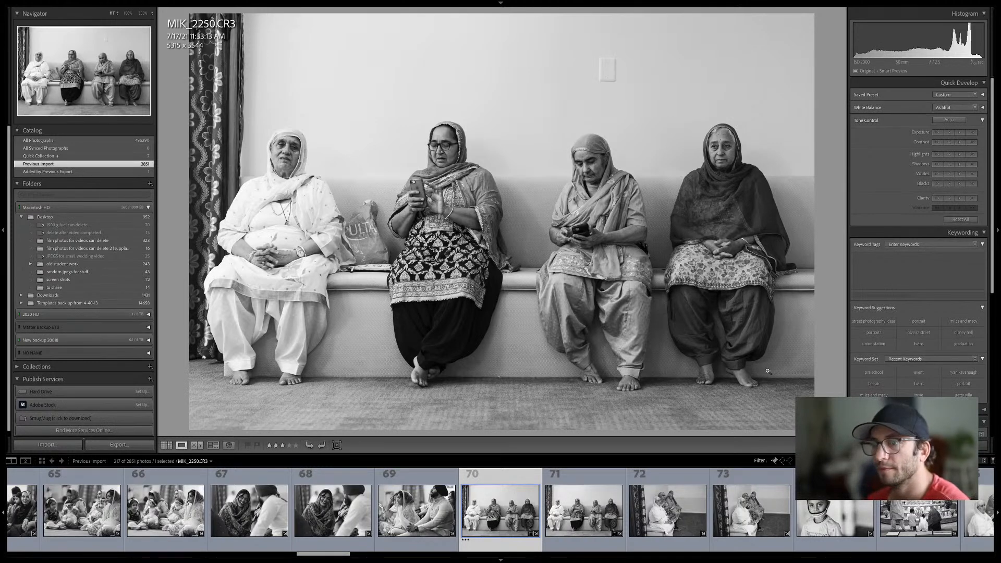
# Select photos 70 and 71 together in the Develop module, compare them, and set Highlights to -23 for both
pyautogui.press('d')
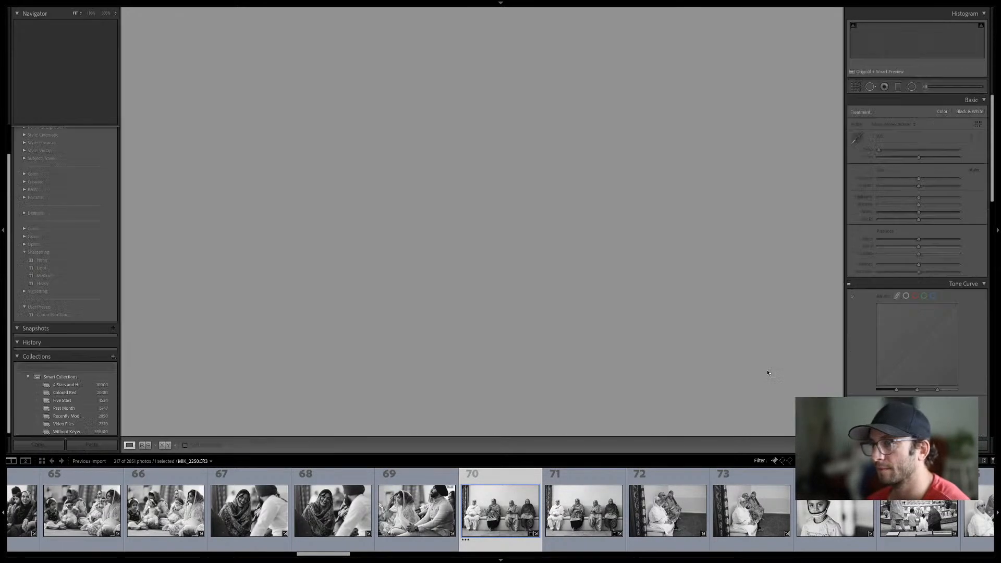
pyautogui.hotkey('shift', 'Right')
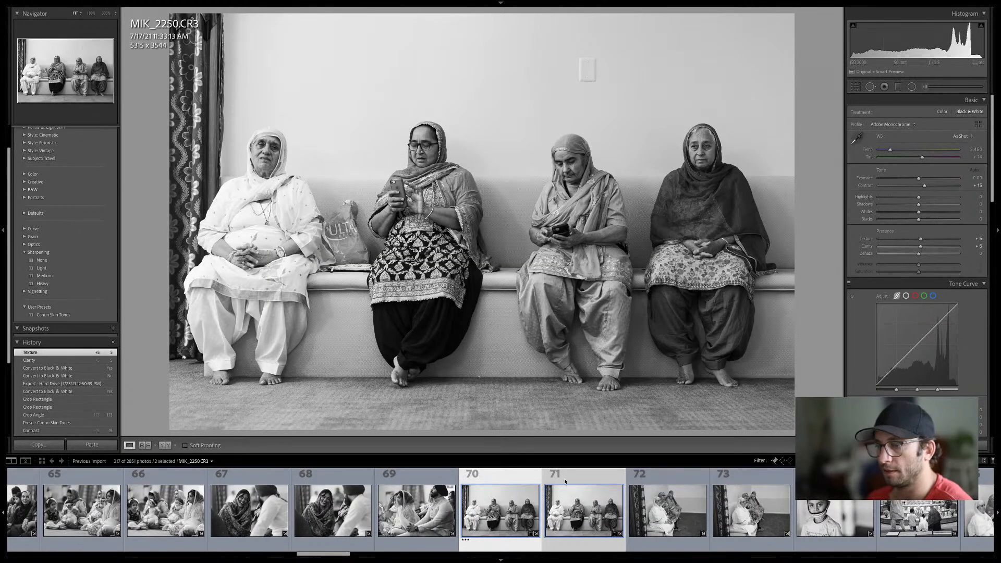
pyautogui.click(546, 509)
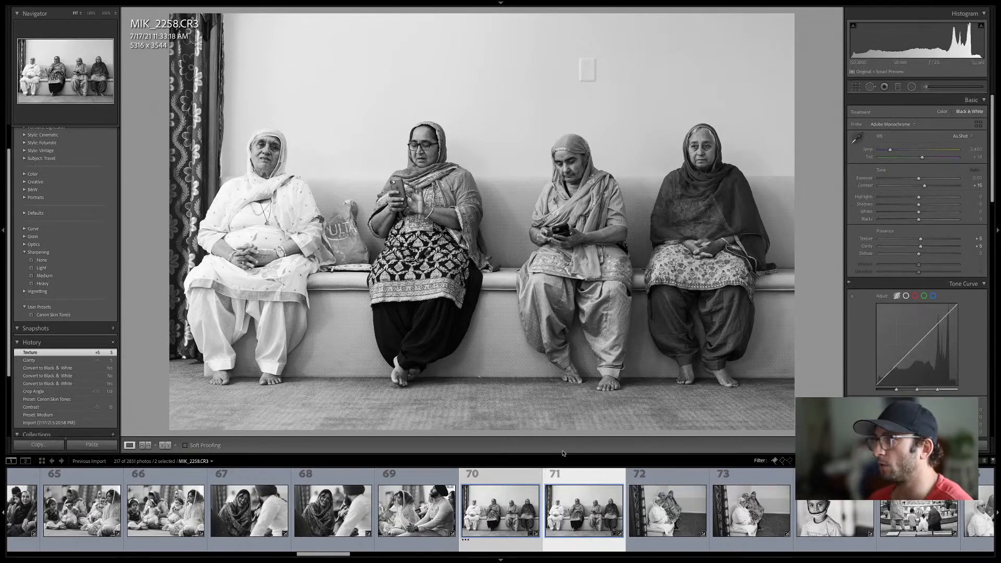
pyautogui.press('Left')
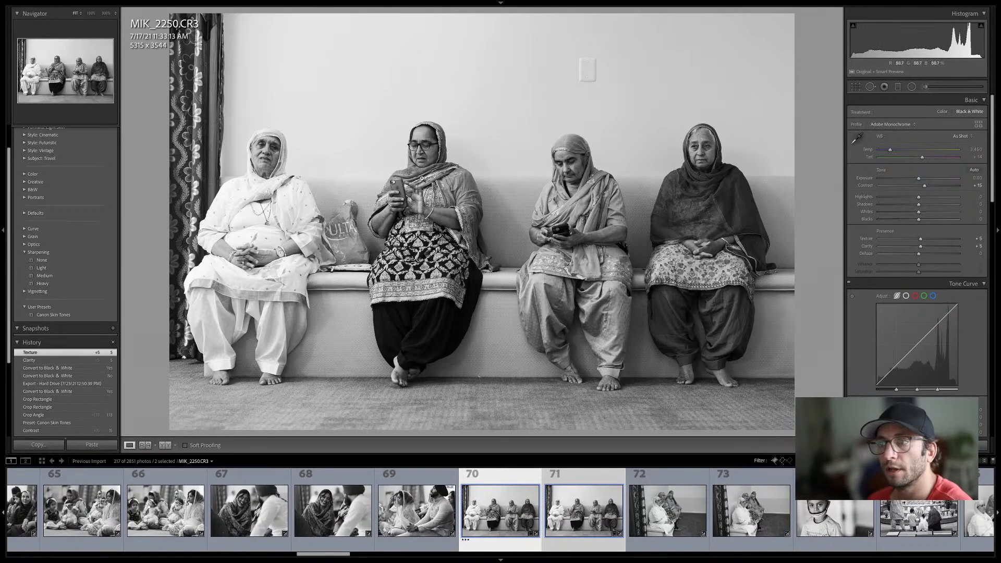
pyautogui.click(909, 197)
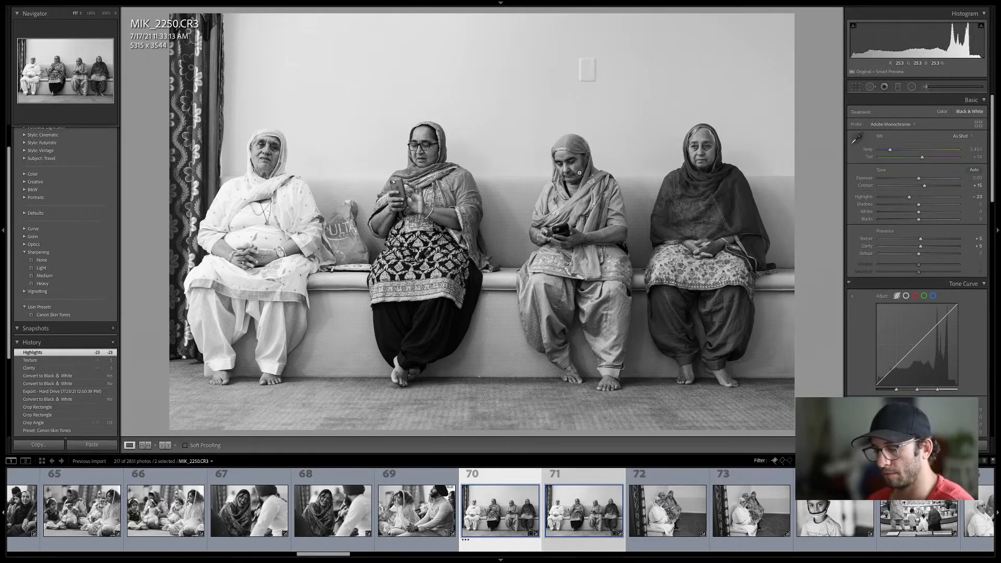
# Beside the colour original, set the Black & White Mix for photos 70 and 71 to Blue -21, Orange +33 and Yellow -14
pyautogui.press('y')
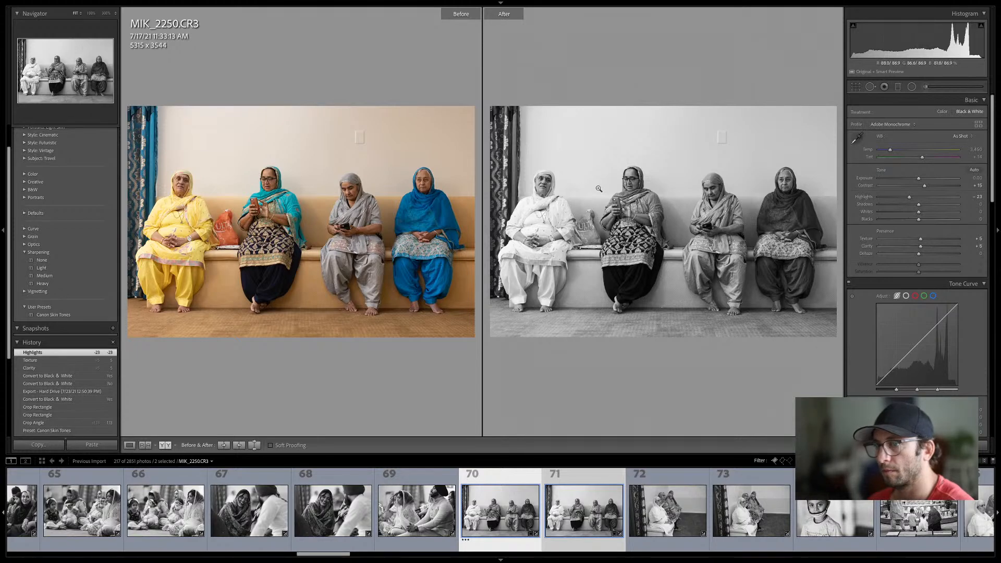
pyautogui.scroll(-5, 852, 298)
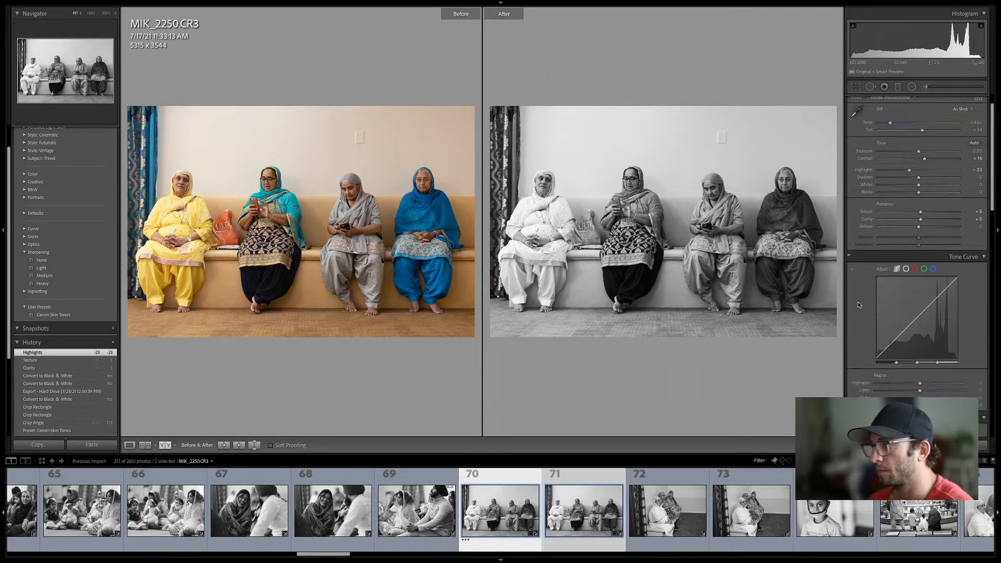
pyautogui.click(853, 293)
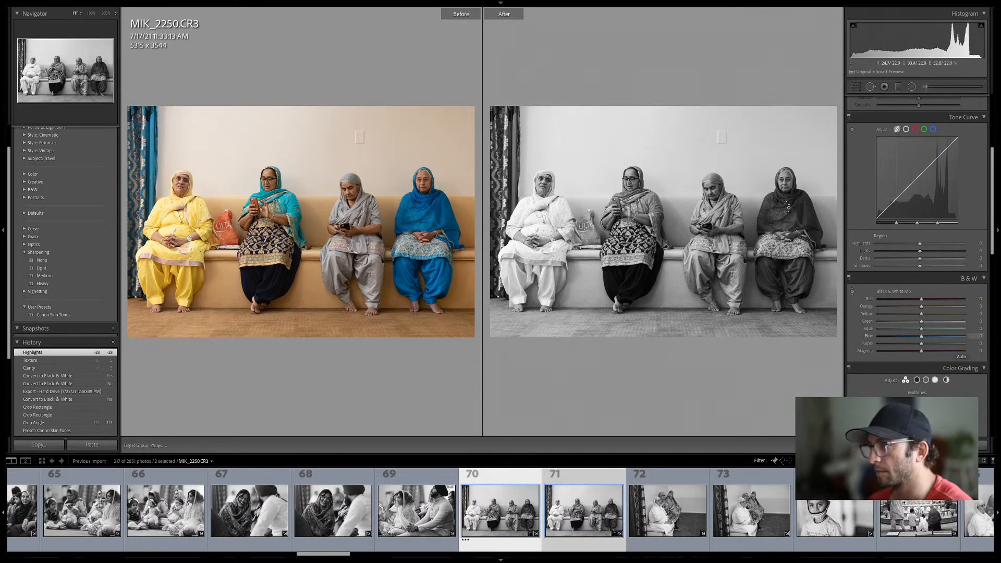
pyautogui.moveTo(787, 219); pyautogui.dragTo(787, 229)
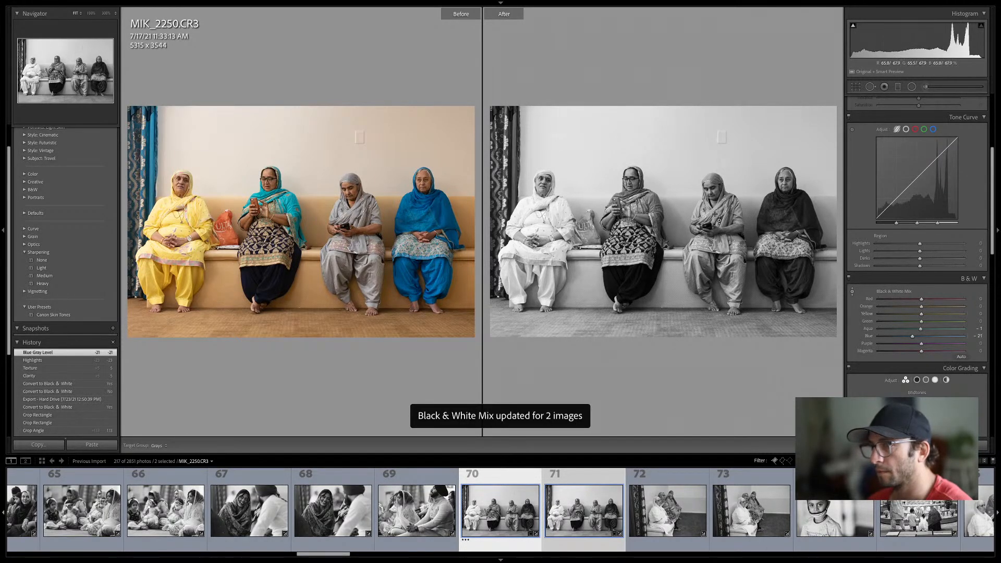
pyautogui.moveTo(786, 182); pyautogui.dragTo(787, 167)
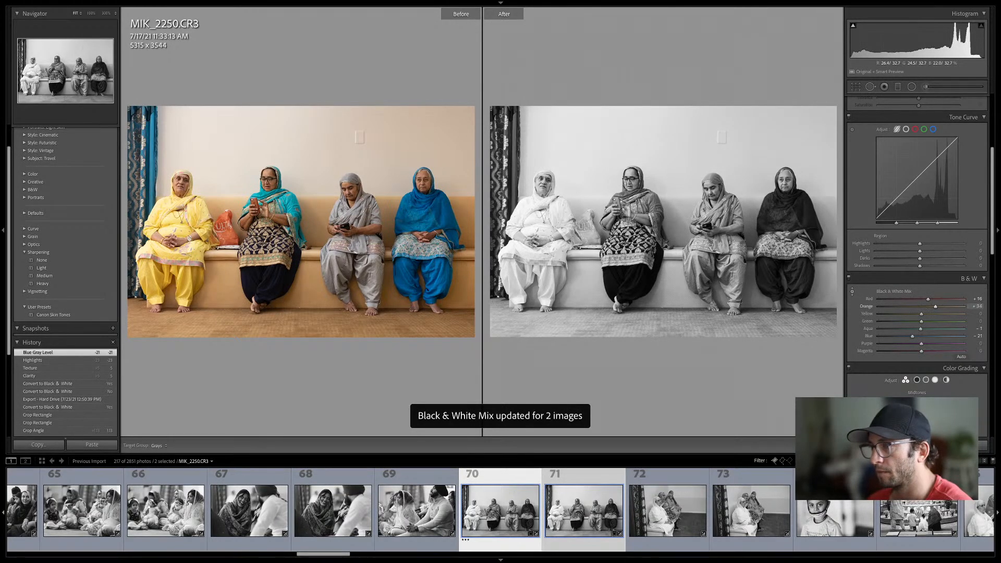
pyautogui.moveTo(561, 214); pyautogui.dragTo(564, 218)
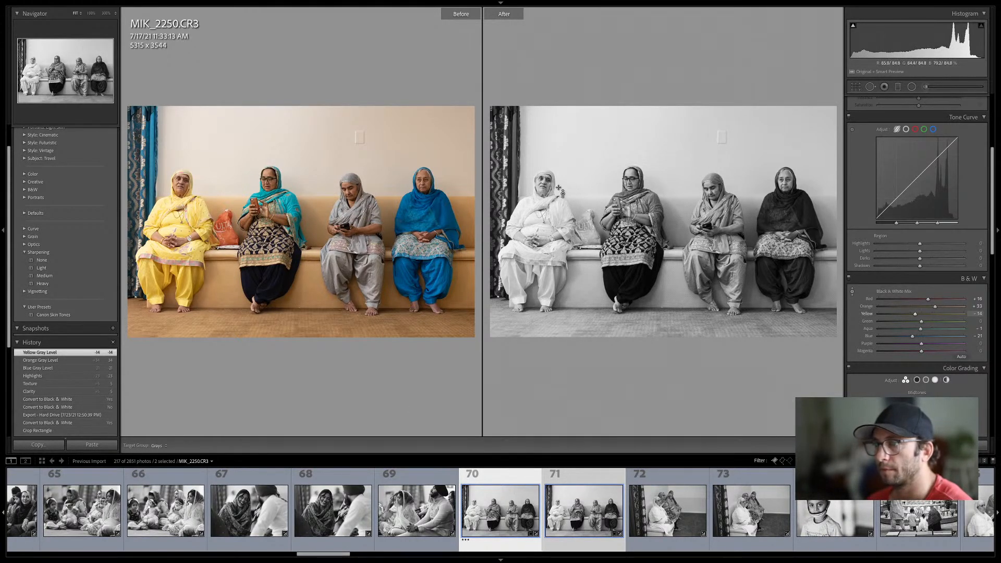
# Set Texture to +17 for photos 70 and 71 and leave the before/after comparison
pyautogui.scroll(5, 958, 260)
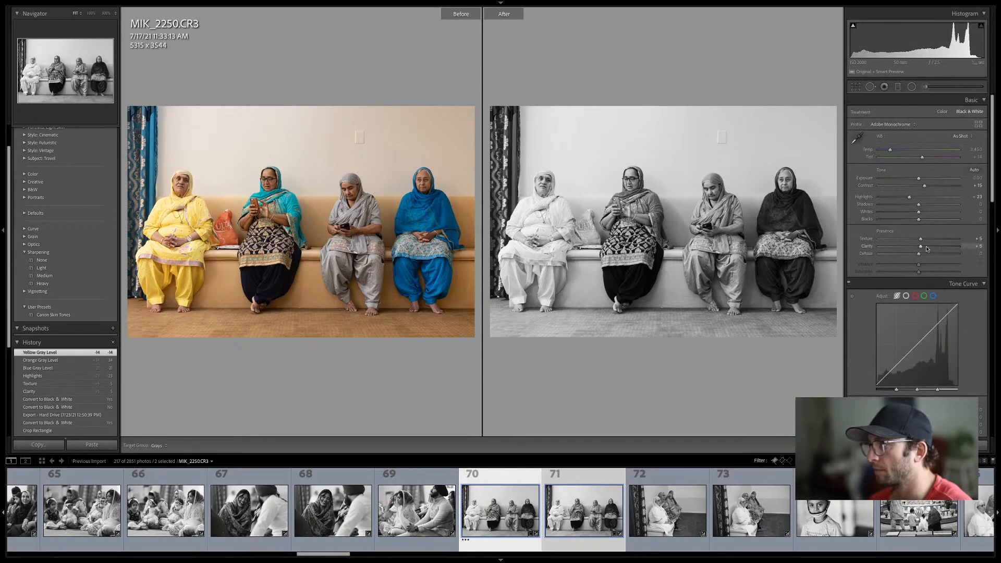
pyautogui.click(926, 240)
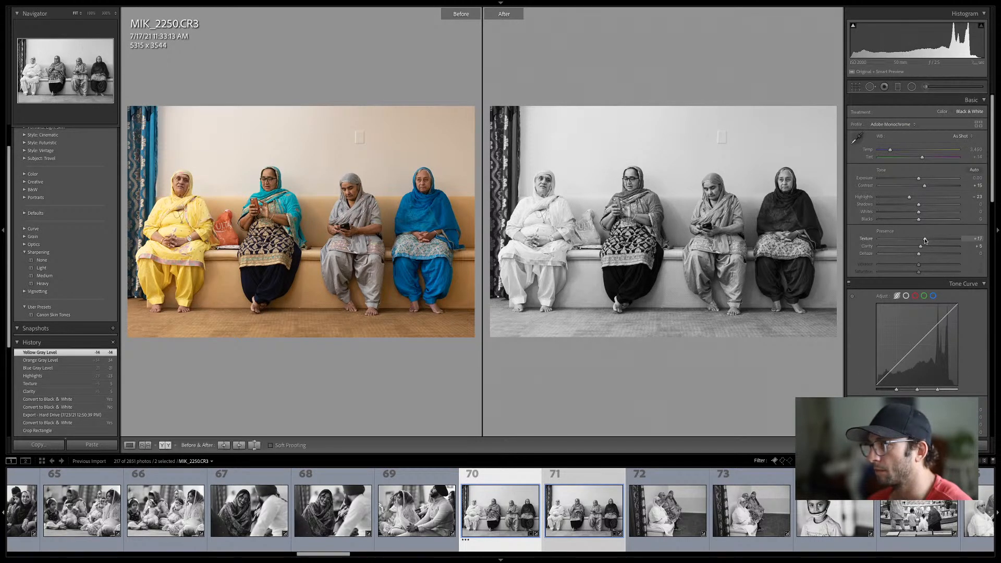
pyautogui.press('y')
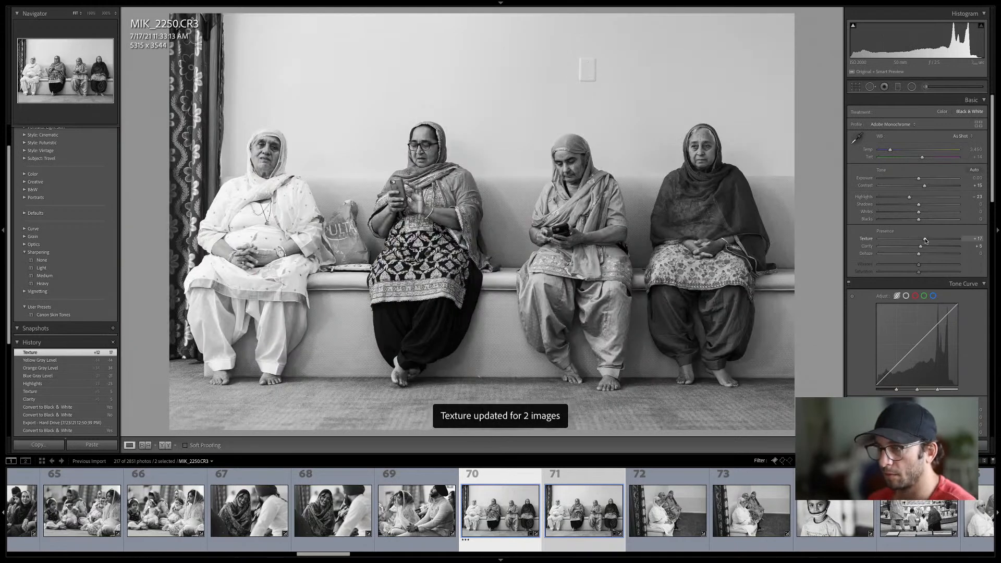
# Review photos 72 to 75 in the grid and enlarged, checking whether their tones need further edits
pyautogui.press('g')
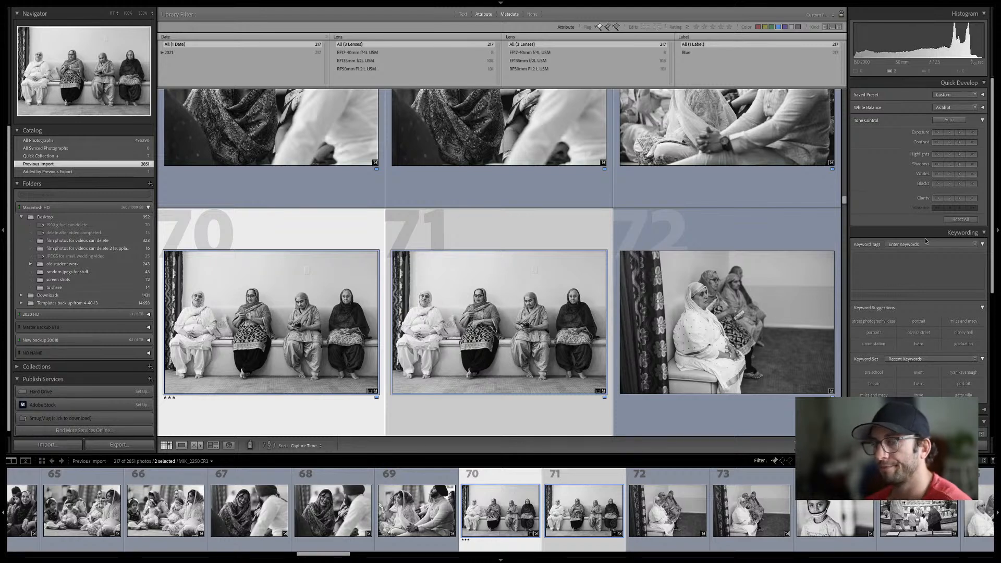
pyautogui.click(731, 325)
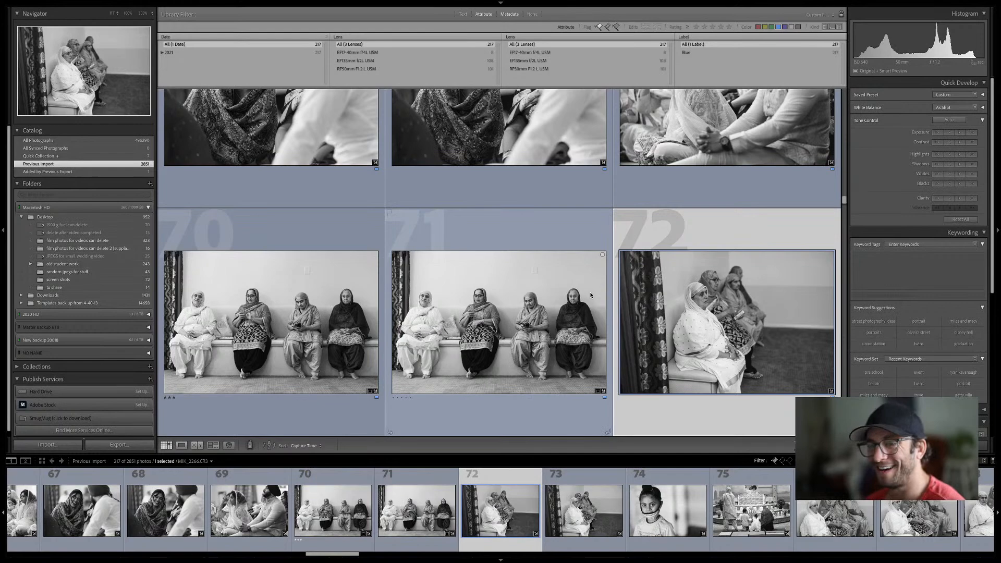
pyautogui.scroll(-4, 591, 295)
pyautogui.scroll(2, 591, 295)
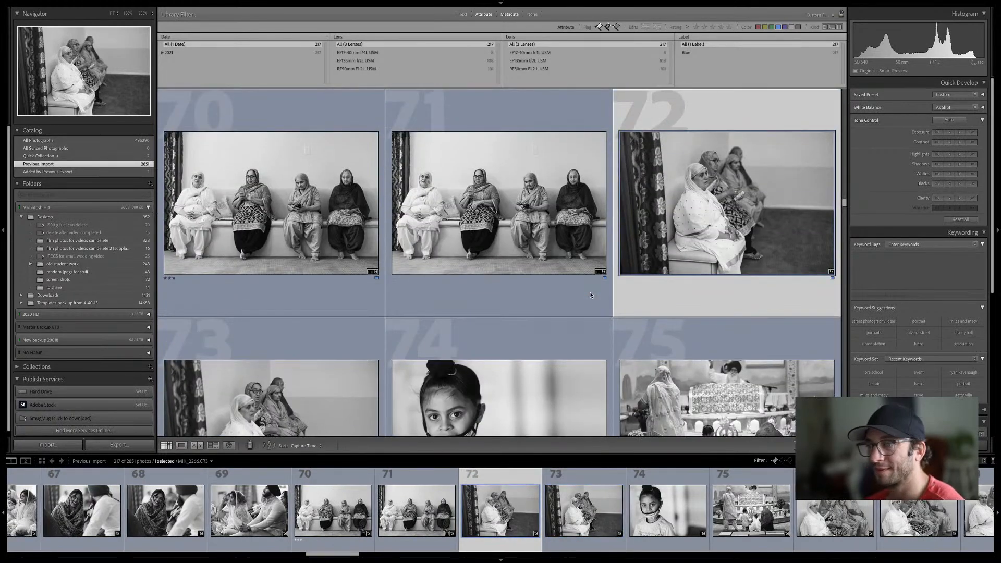
pyautogui.press('e')
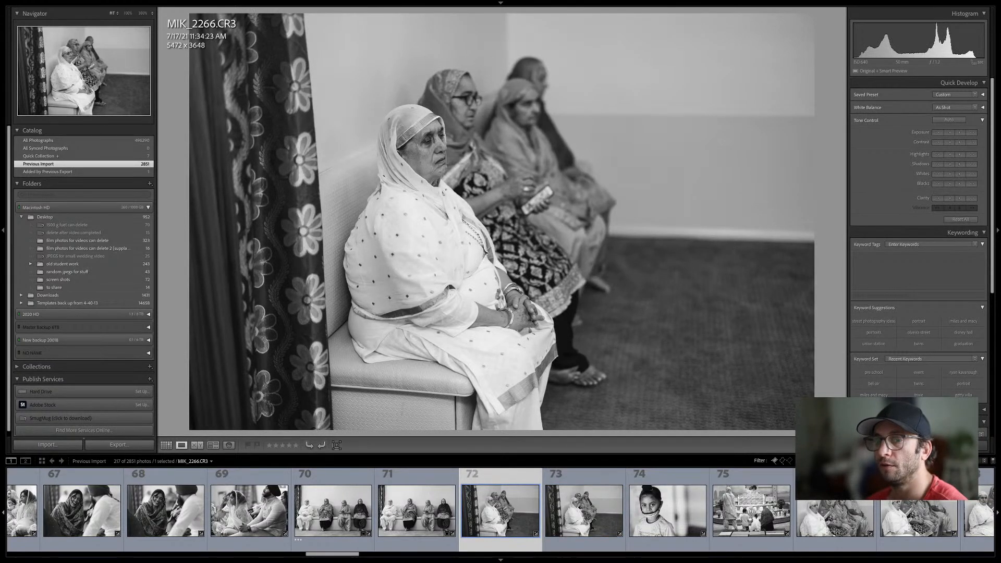
pyautogui.press('Right')
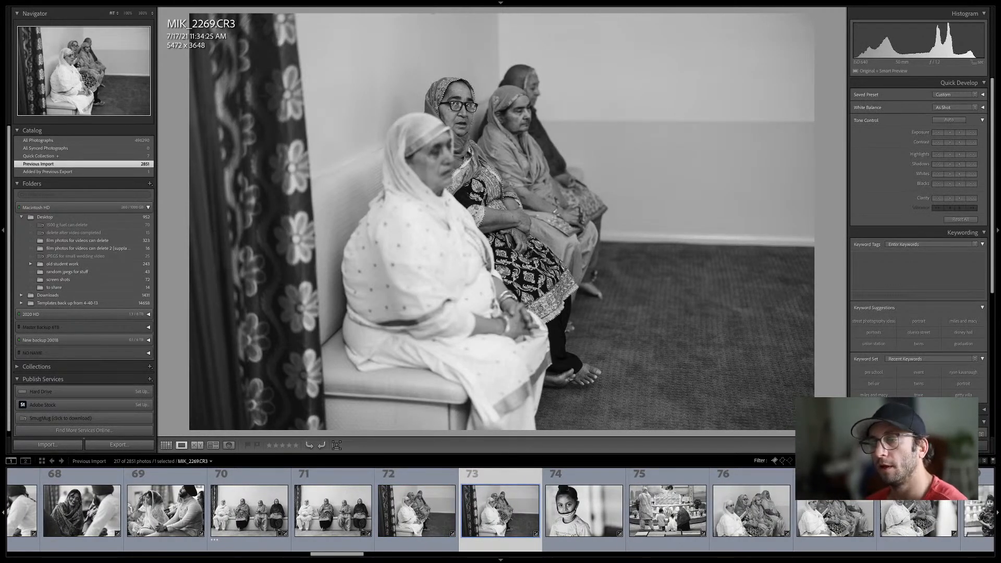
pyautogui.press('Right')
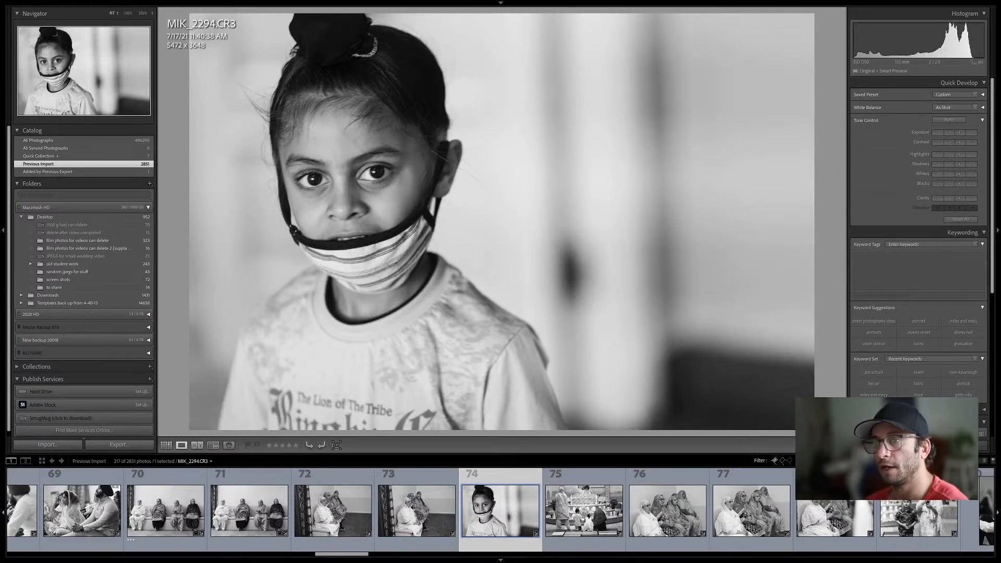
pyautogui.press('Right')
pyautogui.press('Left')
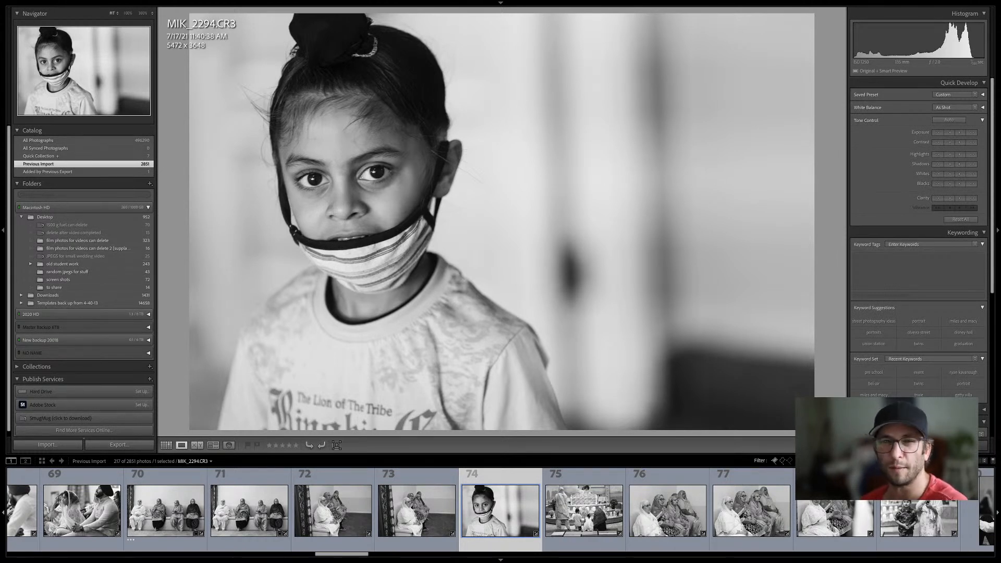
# Open photo 75 of the family kneeling at the altar in Develop and straighten it with a crop angle of 0.86
pyautogui.press('Right')
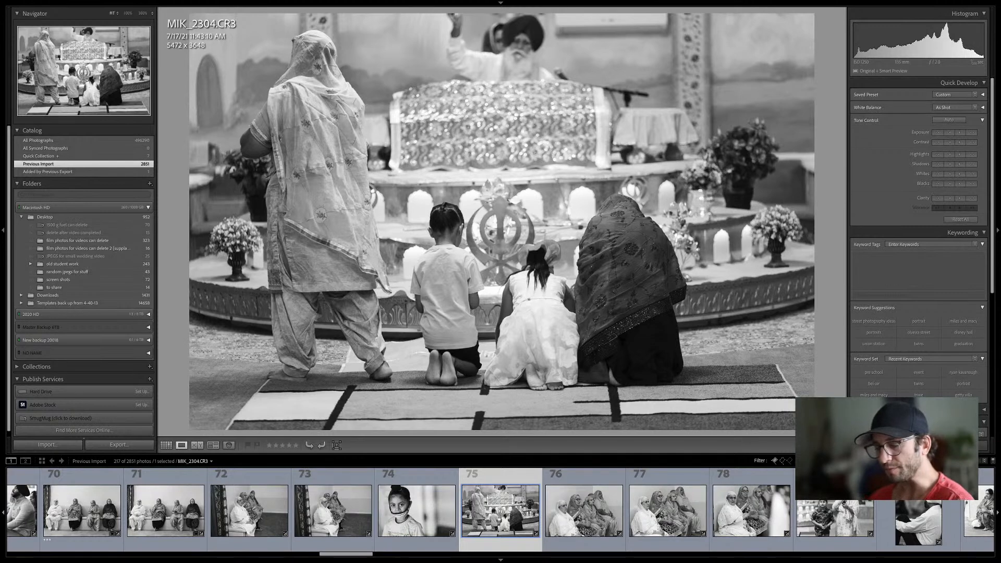
pyautogui.press('d')
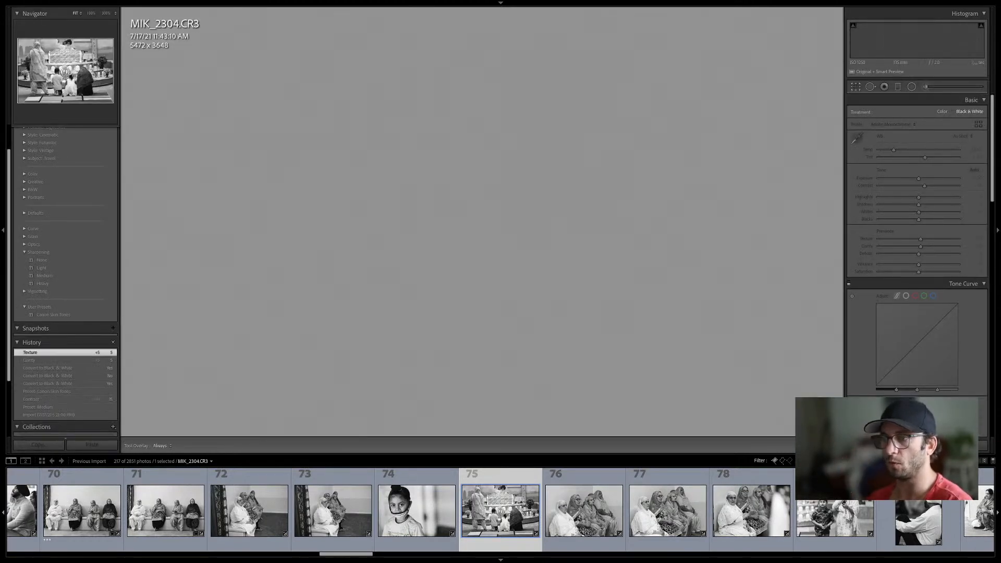
pyautogui.press('r')
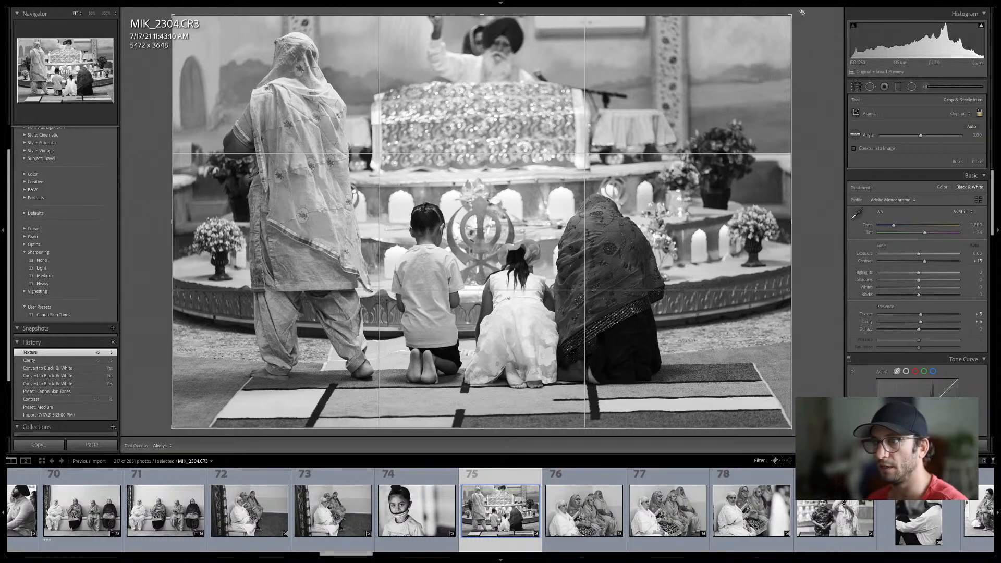
pyautogui.moveTo(802, 12); pyautogui.dragTo(807, 27)
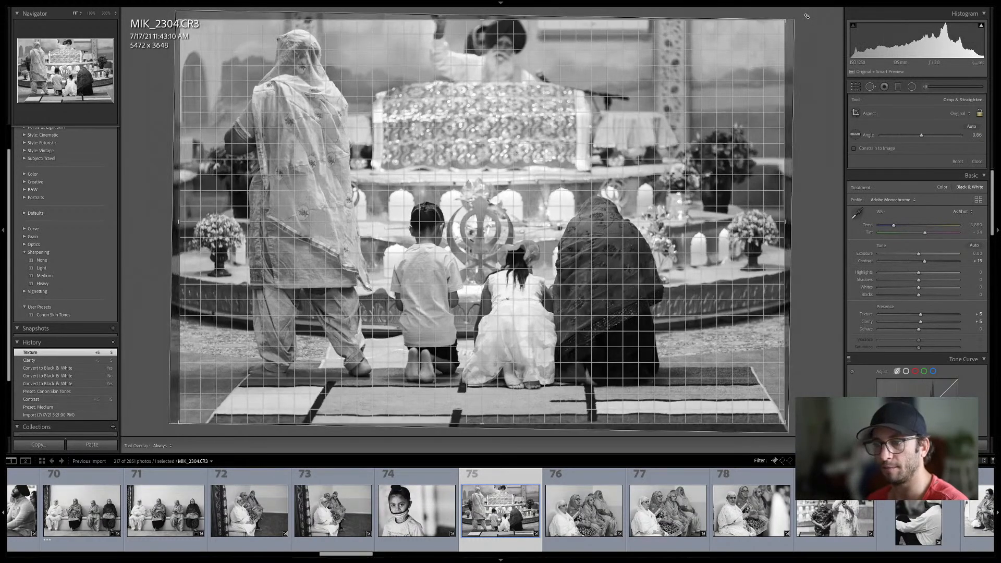
pyautogui.press('r')
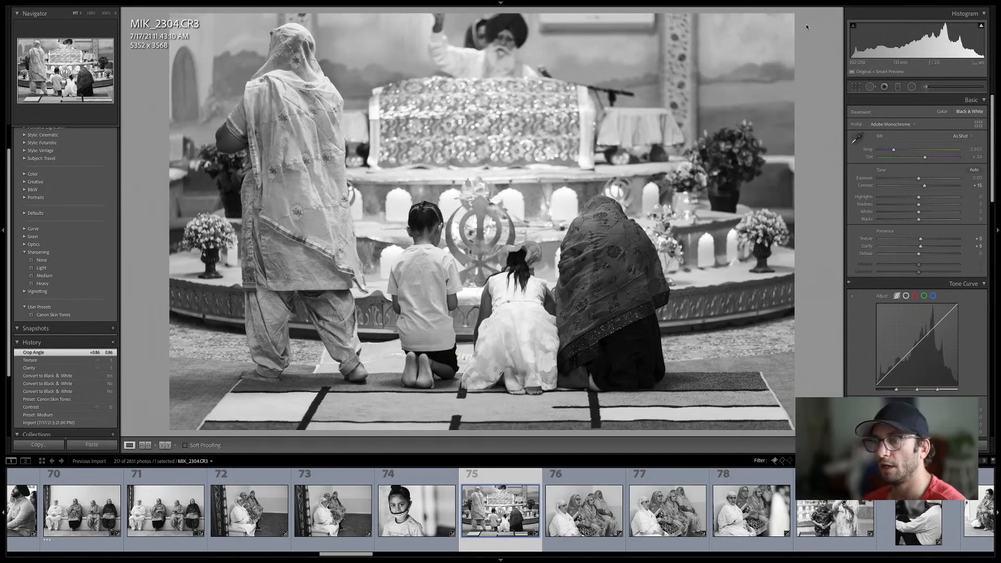
# Crop photo 76 of the seated women slightly tighter, to about 5397 x 3598 pixels, keeping the original aspect ratio
pyautogui.press('Right')
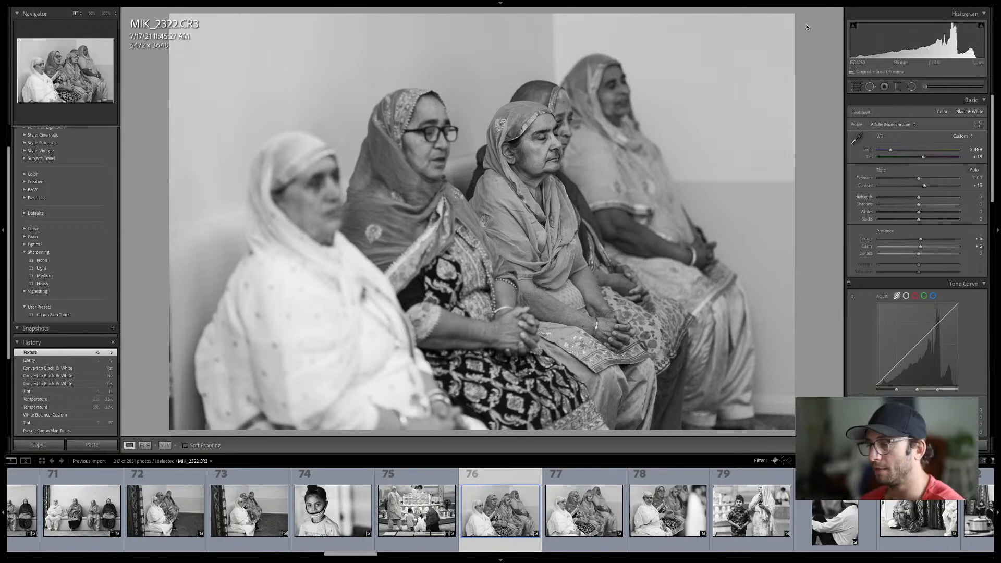
pyautogui.hotkey('shift', 'Right')
pyautogui.hotkey('shift', 'Right')
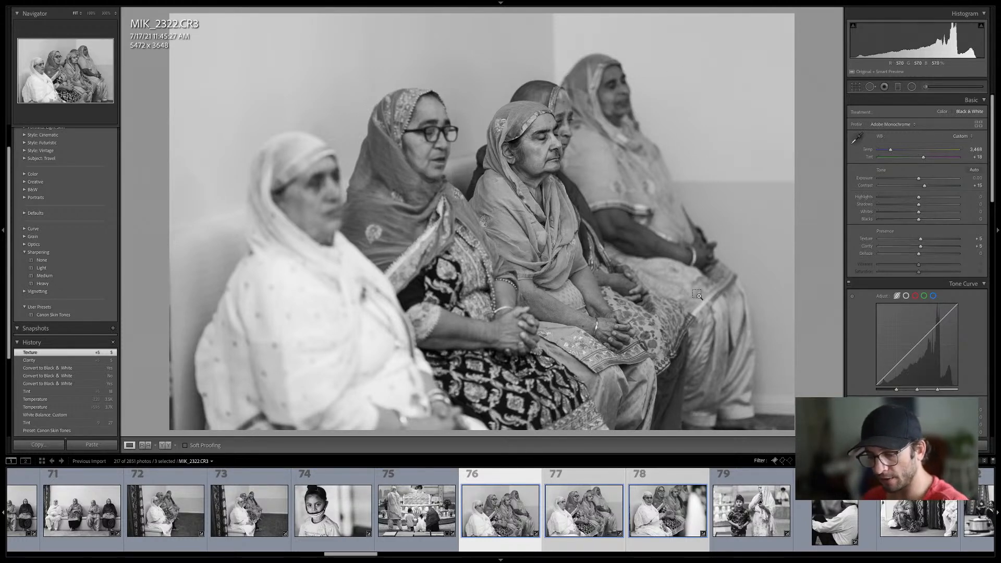
pyautogui.click(504, 534)
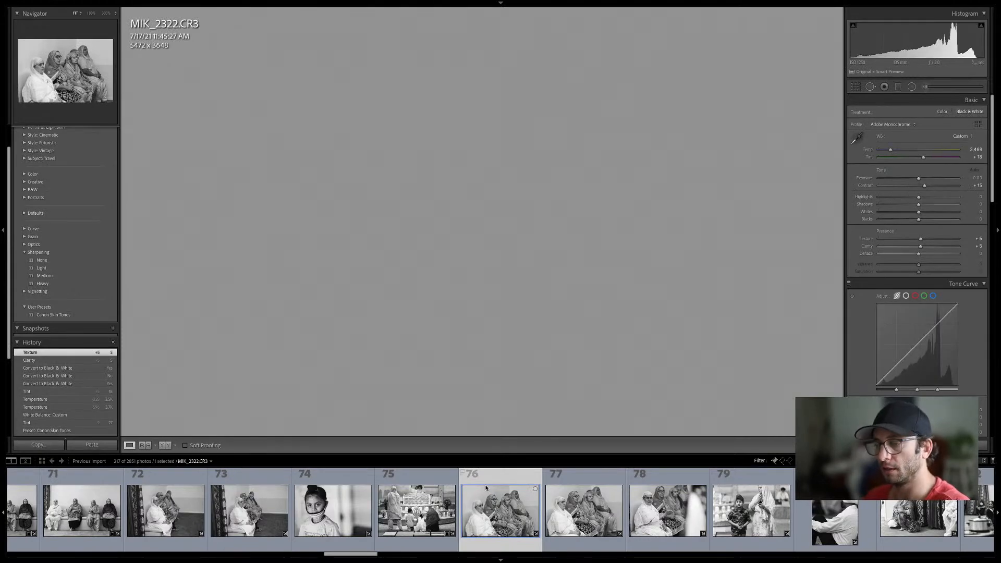
pyautogui.press('r')
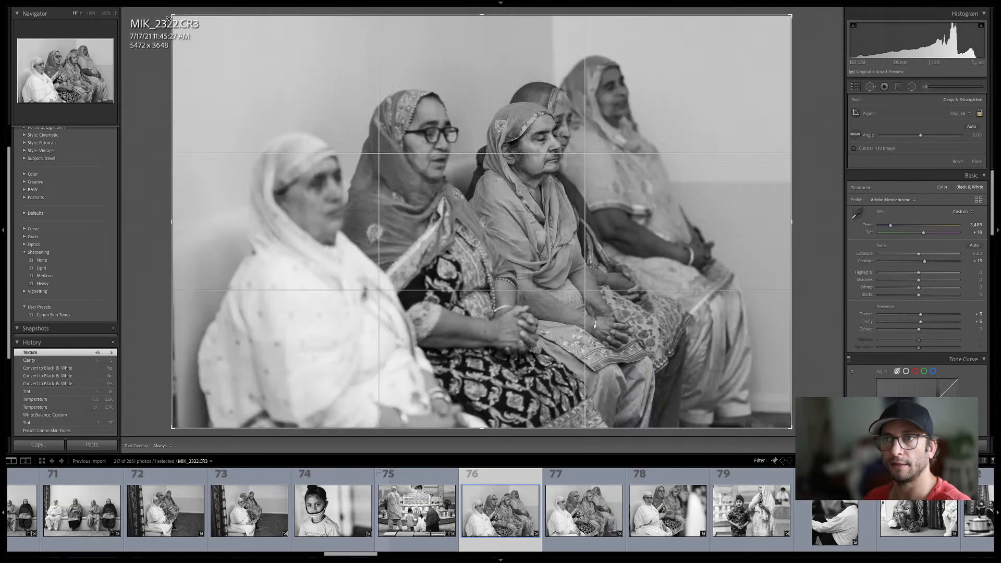
pyautogui.moveTo(170, 18); pyautogui.dragTo(175, 17)
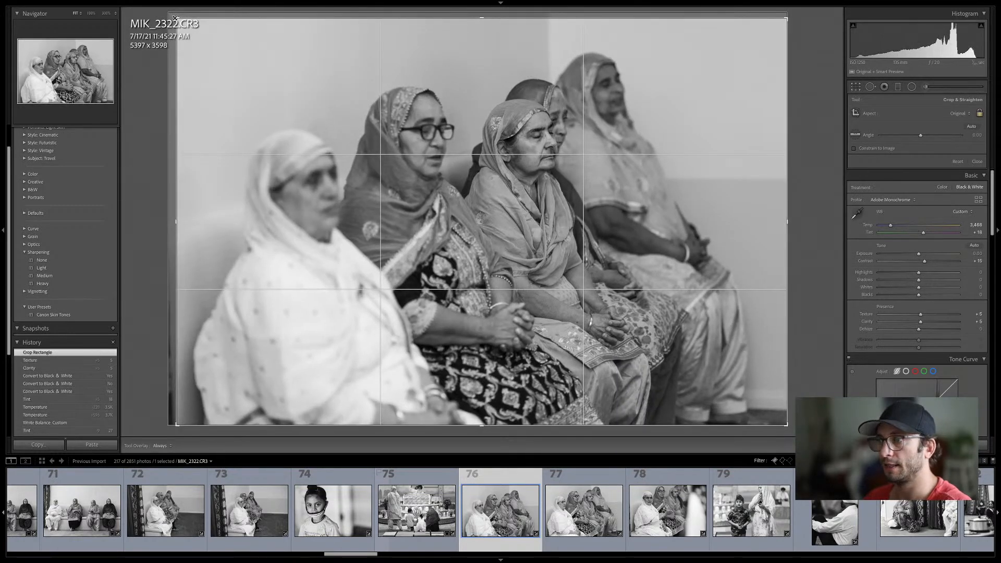
pyautogui.press('Return')
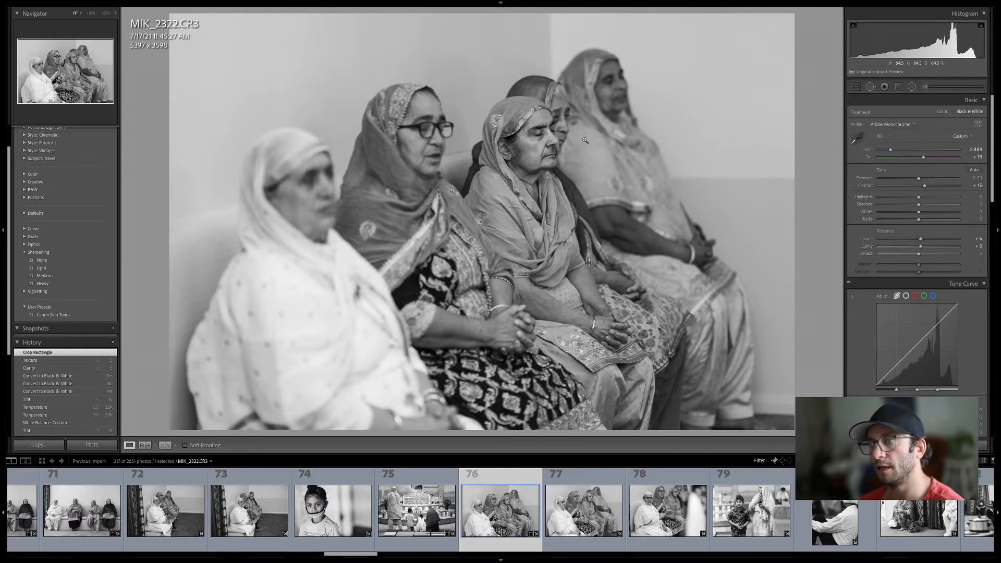
# Crop photo 78 of the gesturing woman from its lower-left corner to about 5326 x 3551 pixels and set Highlights to -33
pyautogui.press('Right')
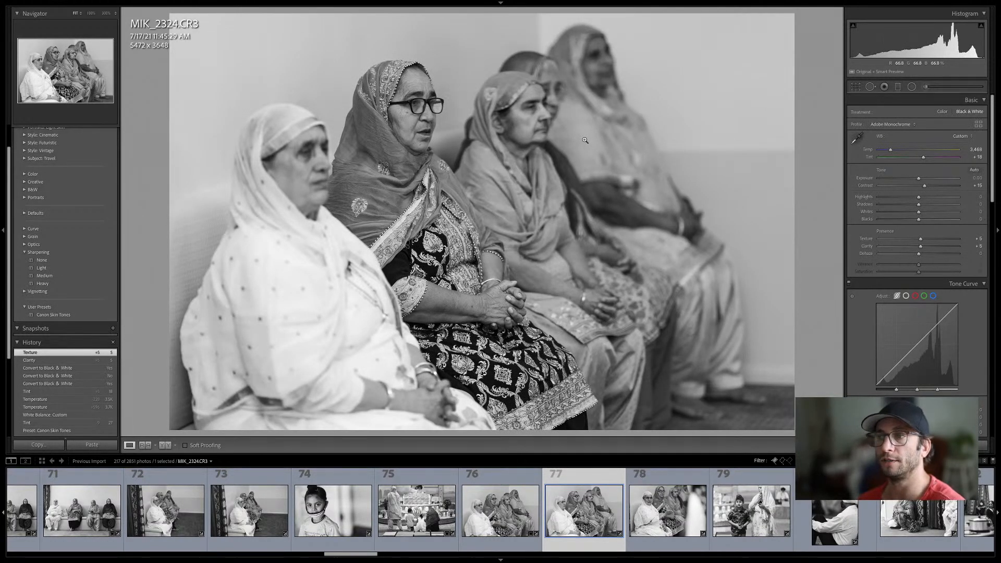
pyautogui.press('Right')
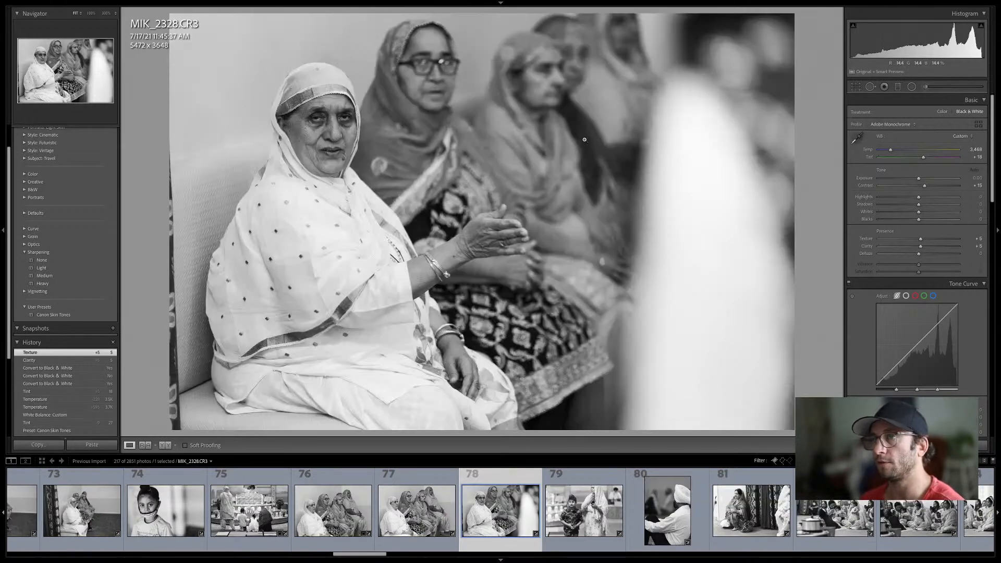
pyautogui.press('r')
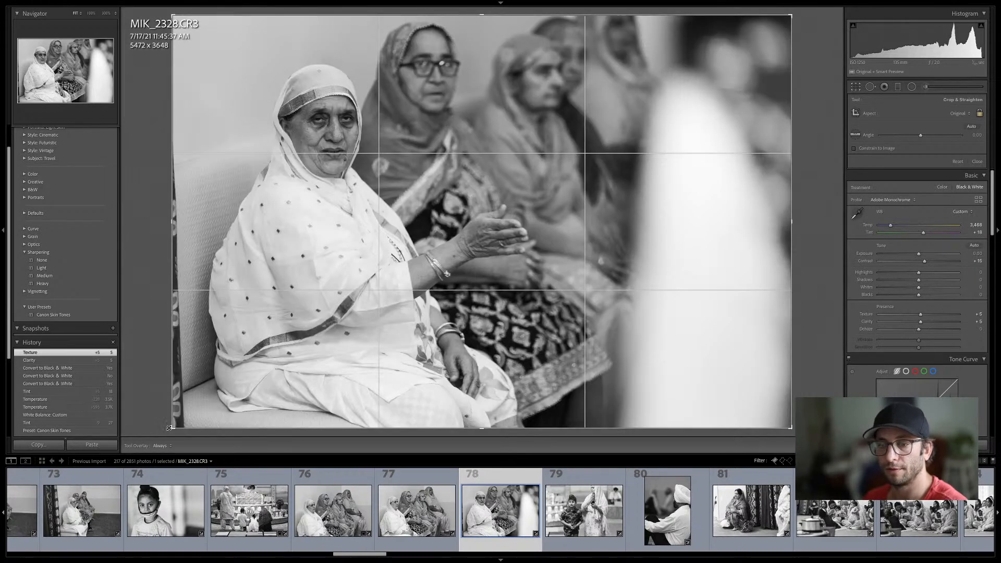
pyautogui.moveTo(171, 429); pyautogui.dragTo(181, 425)
pyautogui.press('Return')
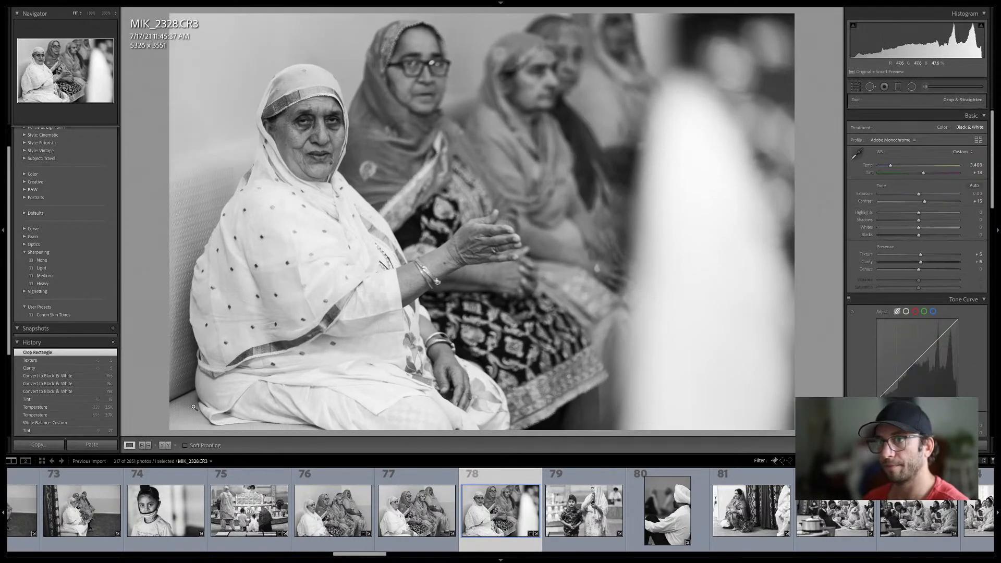
pyautogui.moveTo(919, 196); pyautogui.dragTo(906, 198)
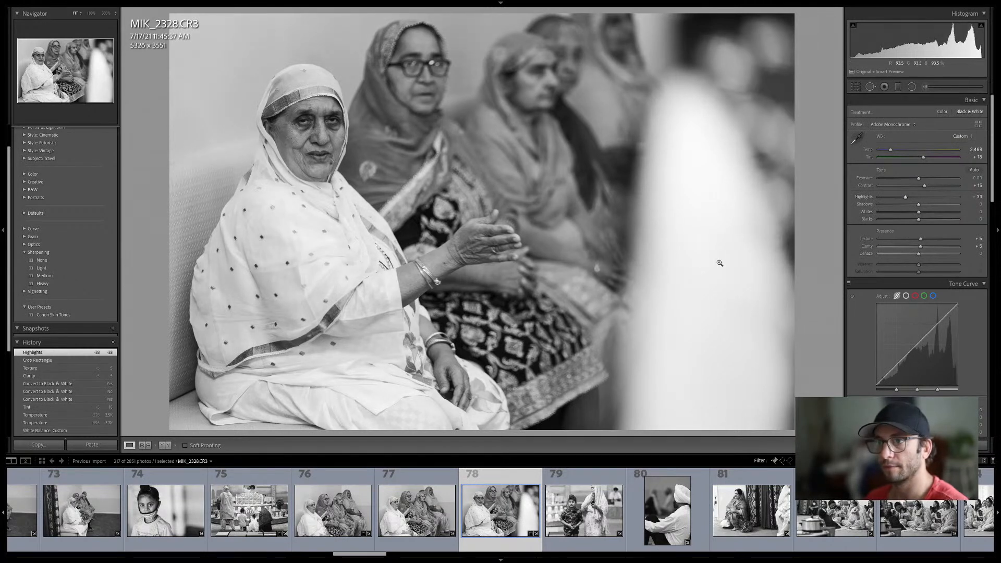
# Review photos 79 to 83 onward in the grid and enlarged, checking whether their tones need further edits
pyautogui.click(588, 499)
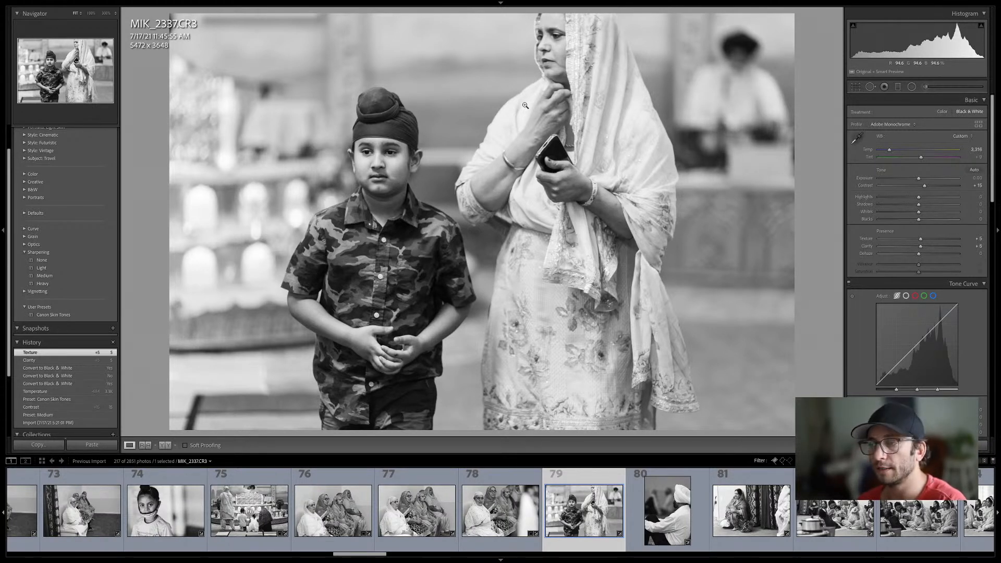
pyautogui.press('Right')
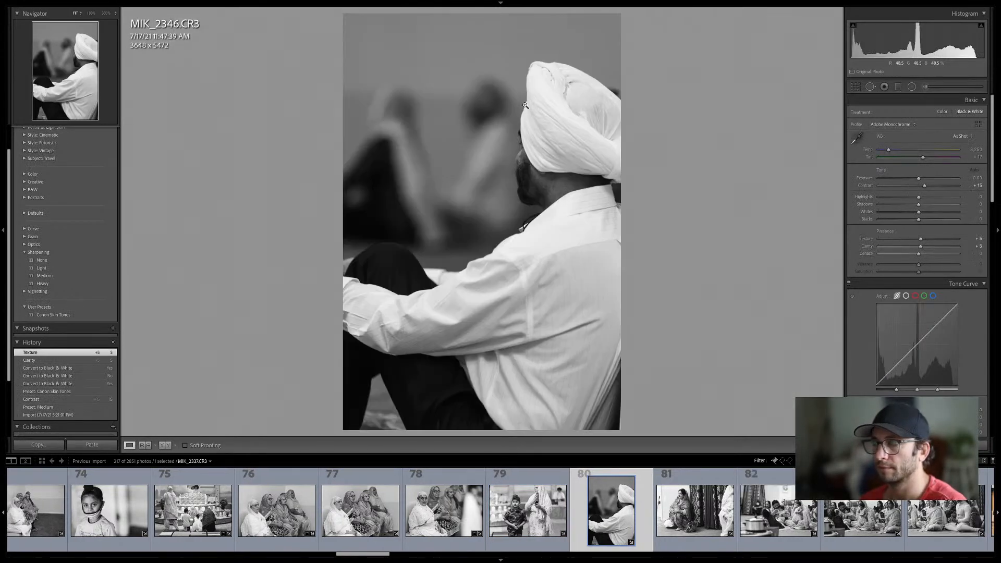
pyautogui.press('g')
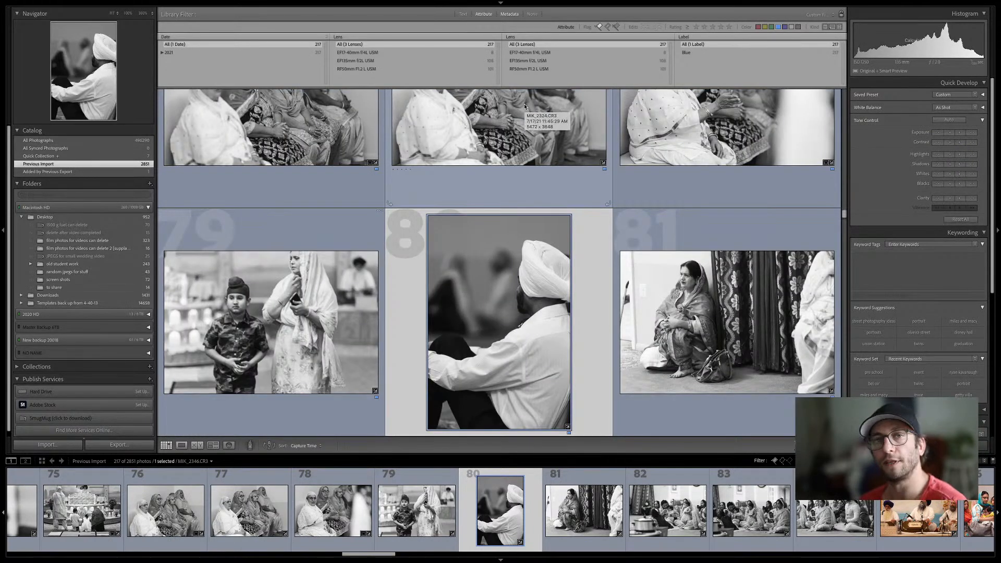
pyautogui.press('Left')
pyautogui.press('Right')
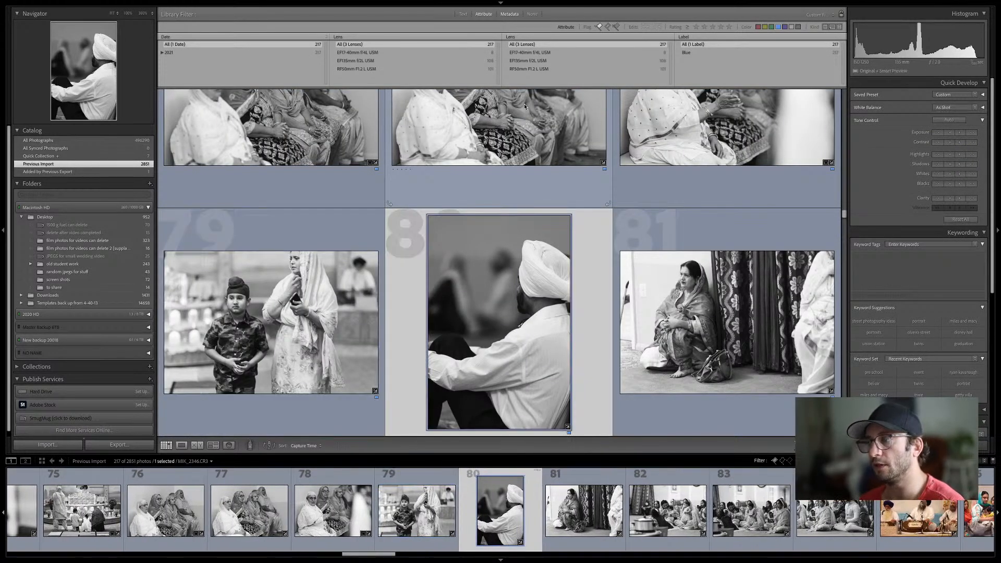
pyautogui.press('Right')
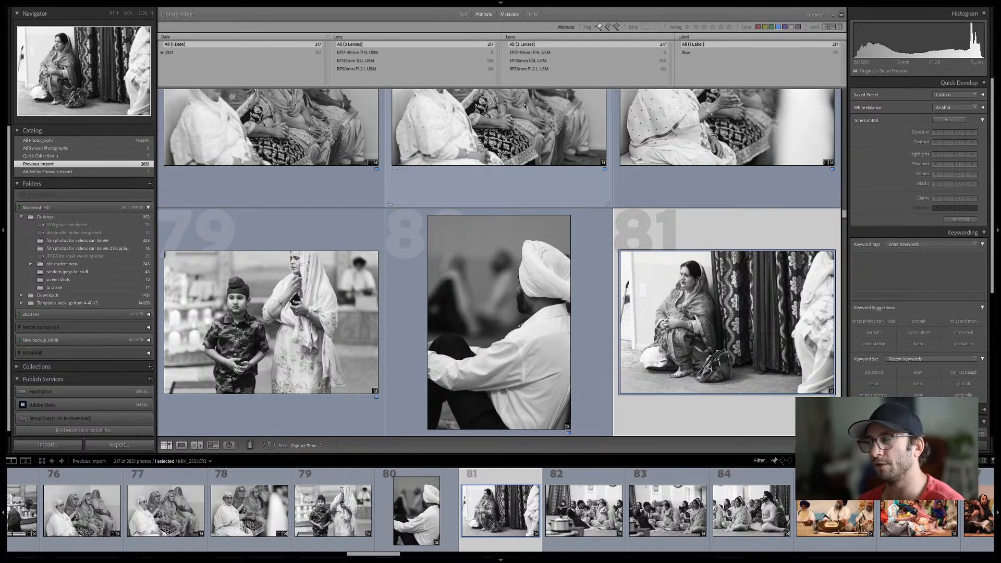
pyautogui.press('e')
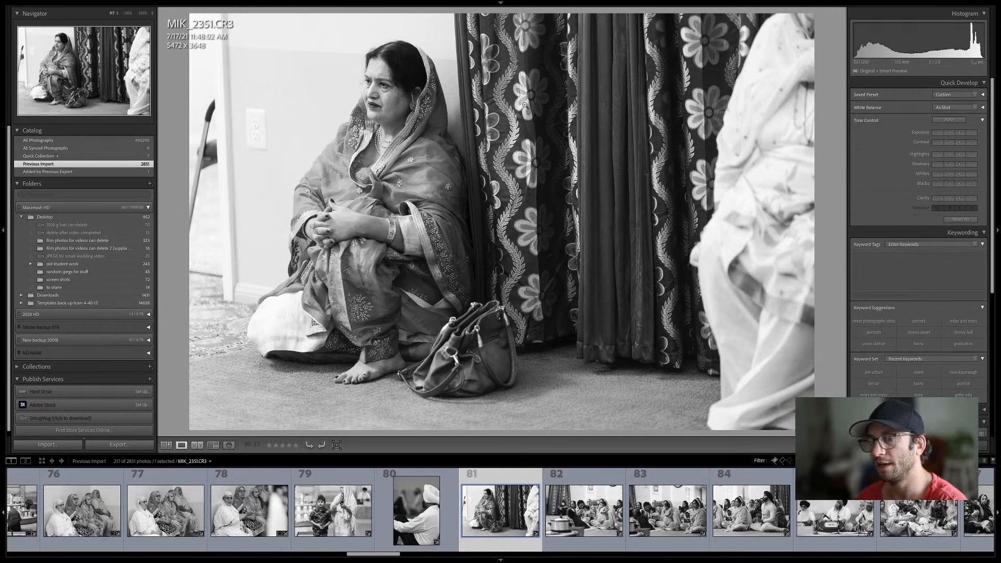
pyautogui.press('Right')
pyautogui.press('Right')
pyautogui.press('Right')
pyautogui.press('Right')
pyautogui.press('Right')
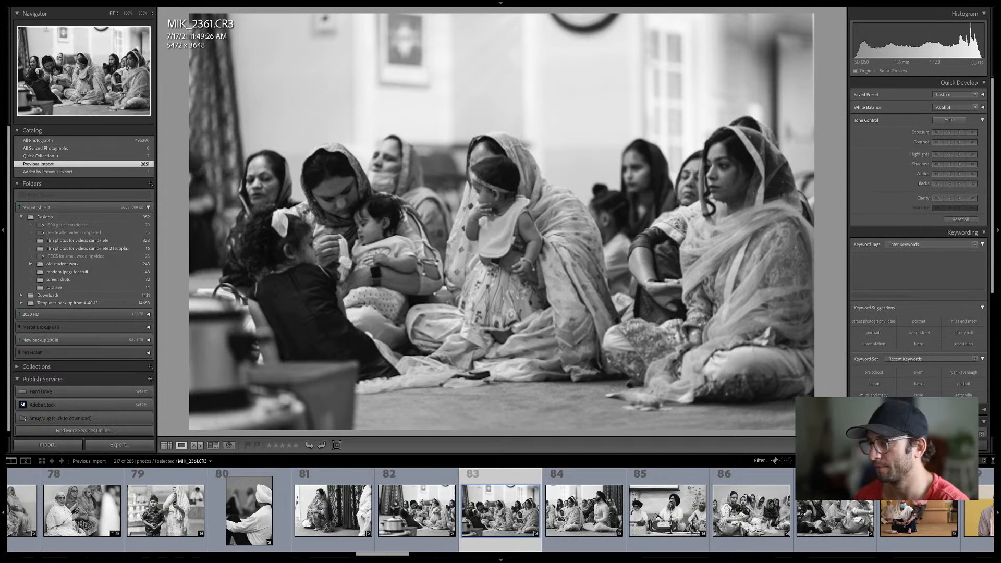
# Select photos 83 to 87 together and set Shadows to +27 for all of them in Develop
pyautogui.hotkey('shift', 'Right')
pyautogui.hotkey('shift', 'Right')
pyautogui.hotkey('shift', 'Right')
pyautogui.hotkey('shift', 'Right')
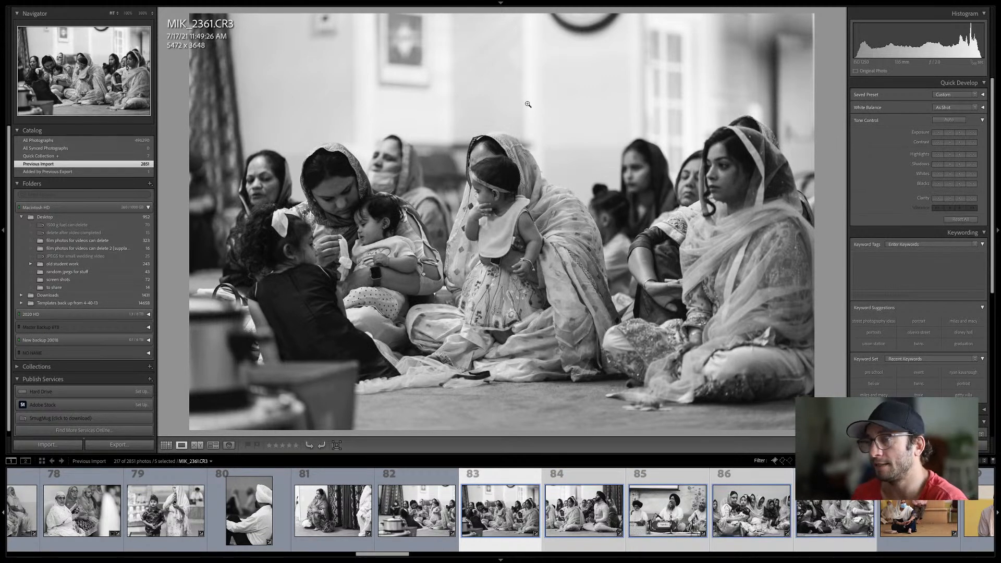
pyautogui.press('d')
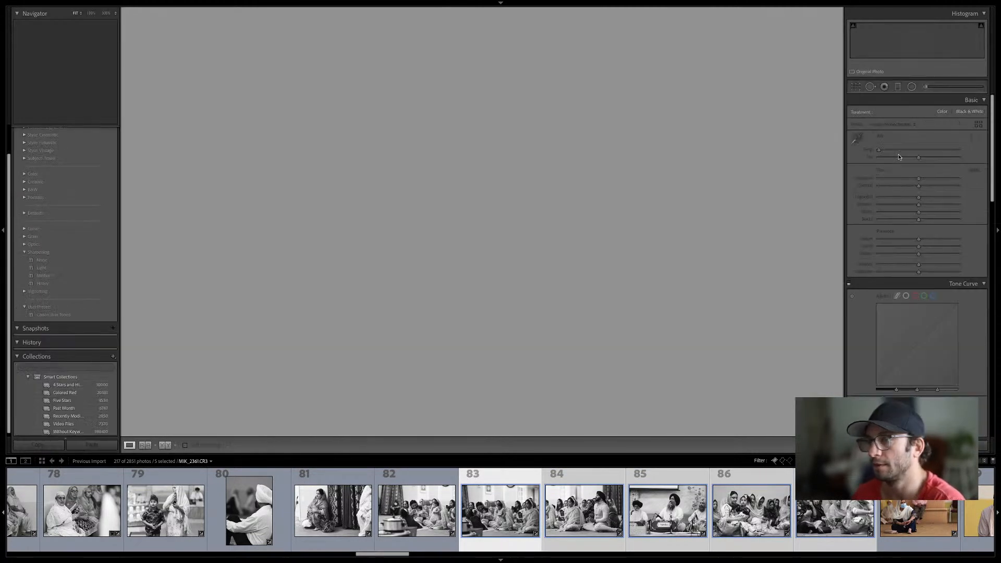
pyautogui.click(927, 206)
pyautogui.moveTo(927, 207); pyautogui.dragTo(930, 206)
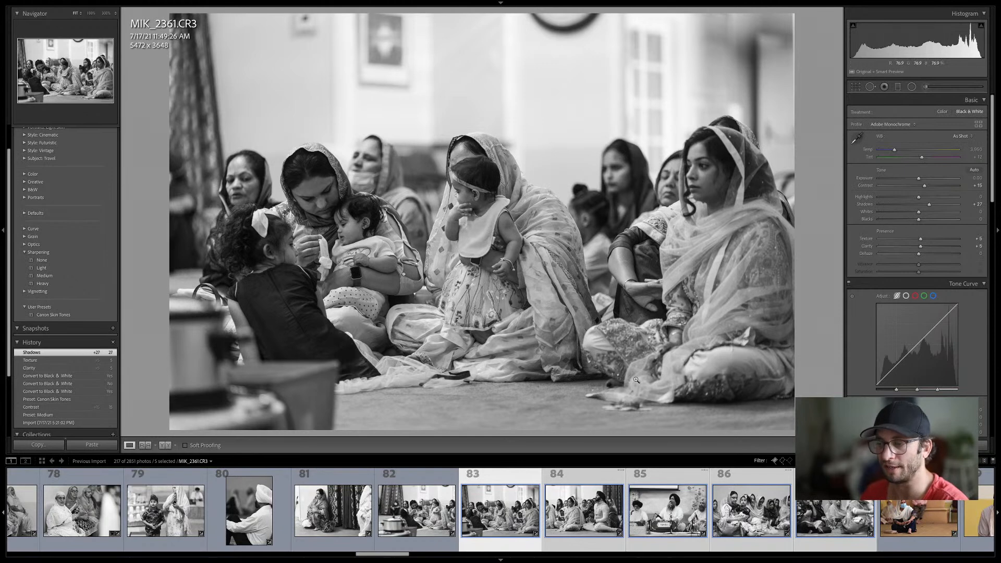
# Review the edited photos up to 87 enlarged and examine the tones of photos 88 to 92 in the grid
pyautogui.click(652, 520)
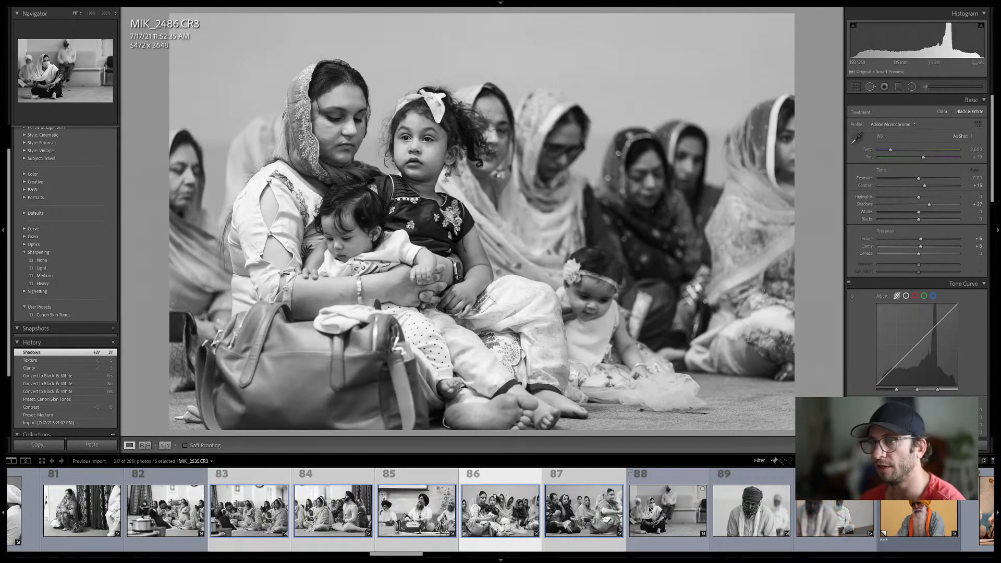
pyautogui.press('Right')
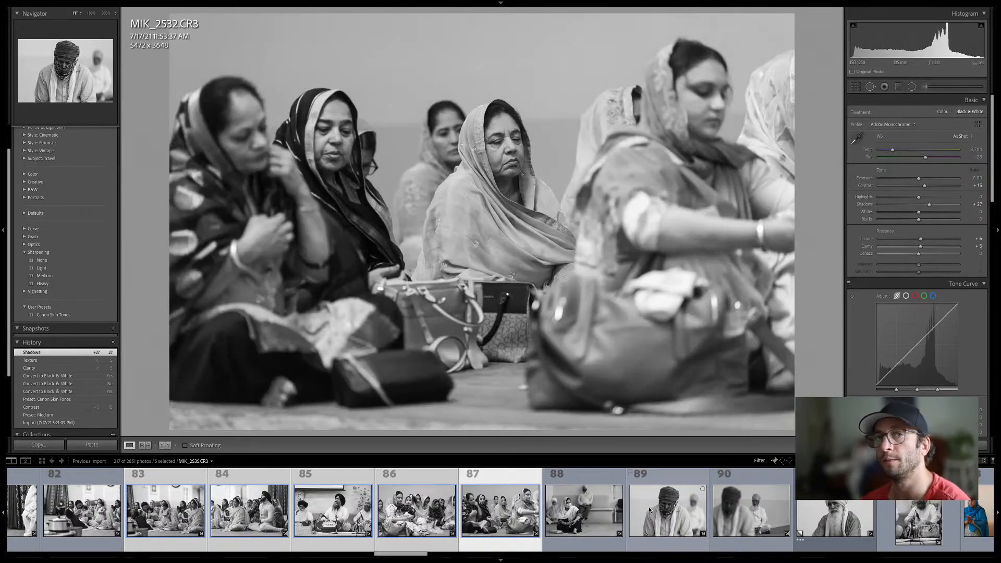
pyautogui.press('g')
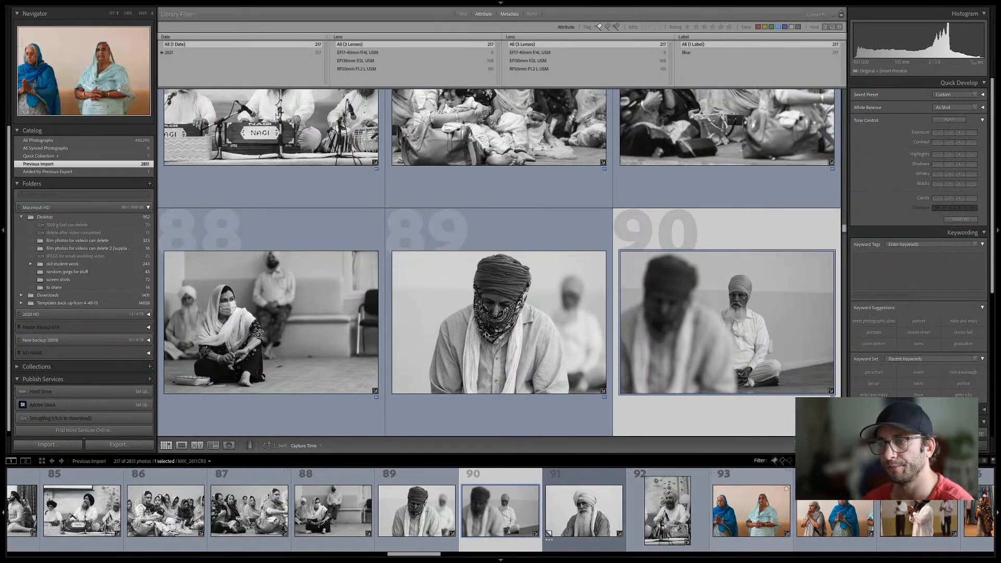
pyautogui.click(525, 376)
pyautogui.scroll(-2, 525, 375)
pyautogui.scroll(-2, 525, 375)
pyautogui.scroll(2, 525, 376)
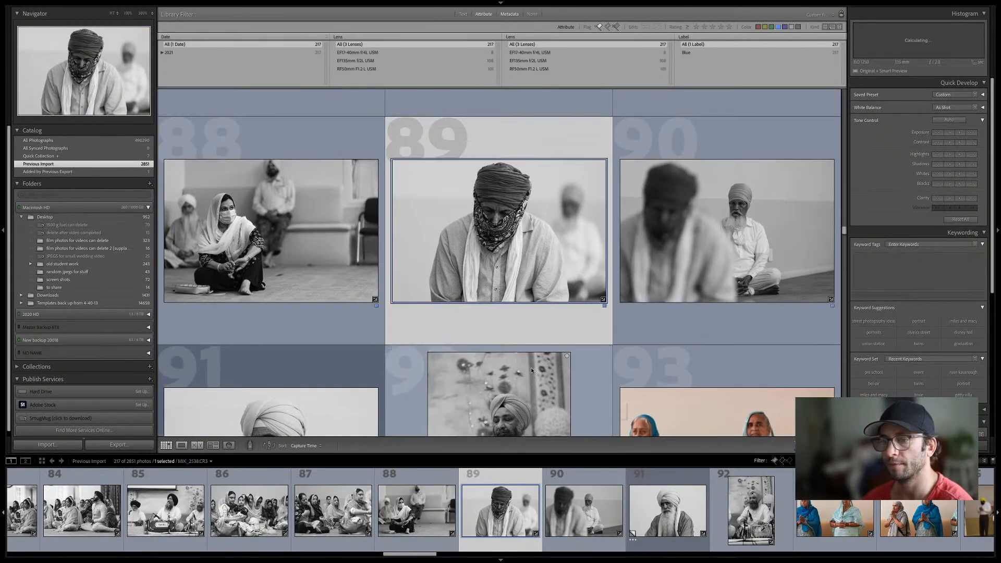
# Beside the colour original, set the Tone Curve of photos 89 and 90 to Lights +41 and Darks +17, and Red in the Black & White Mix to -35
pyautogui.keyDown('super'); pyautogui.click(688, 271); pyautogui.keyUp('super')
pyautogui.press('d')
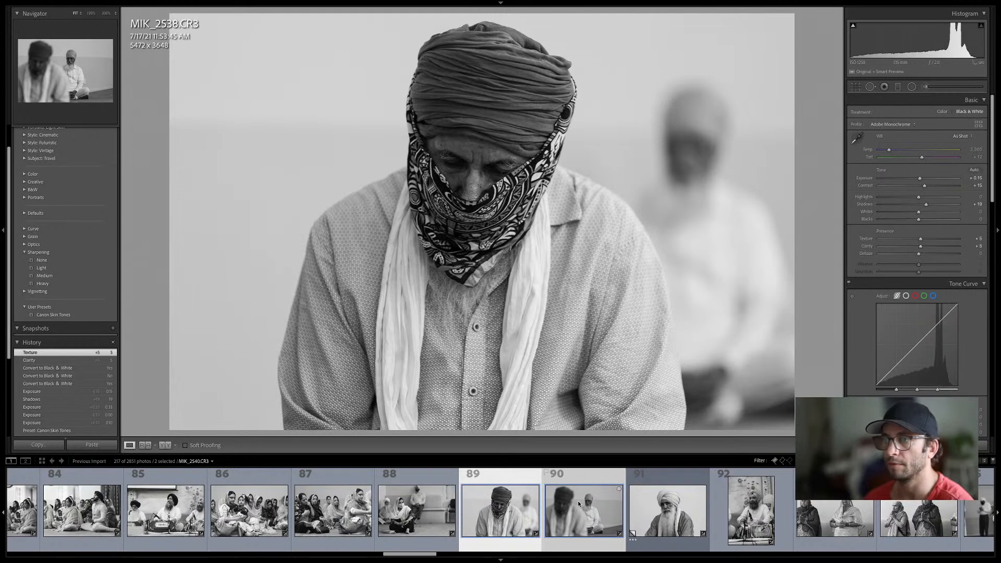
pyautogui.press('y')
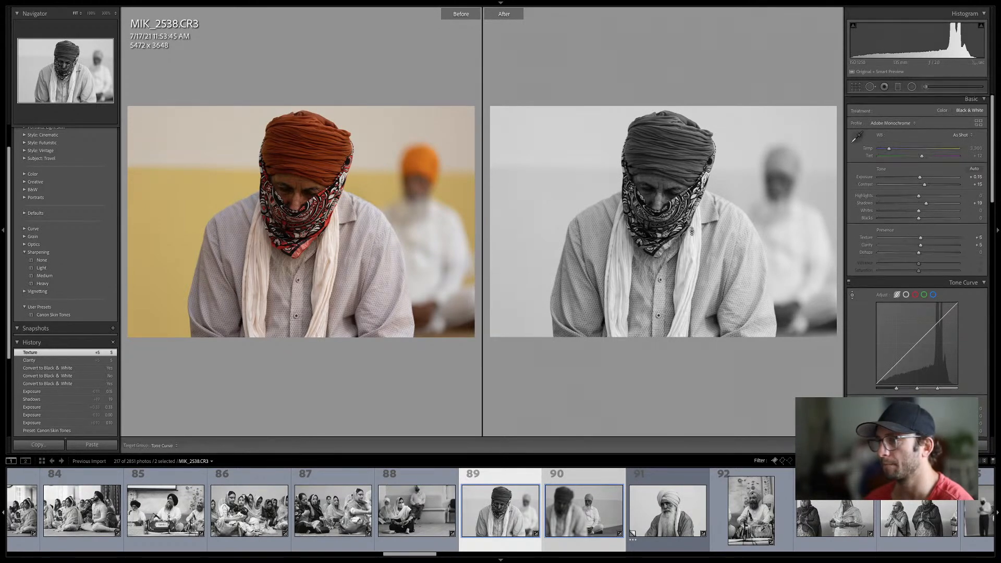
pyautogui.moveTo(931, 329); pyautogui.dragTo(932, 320)
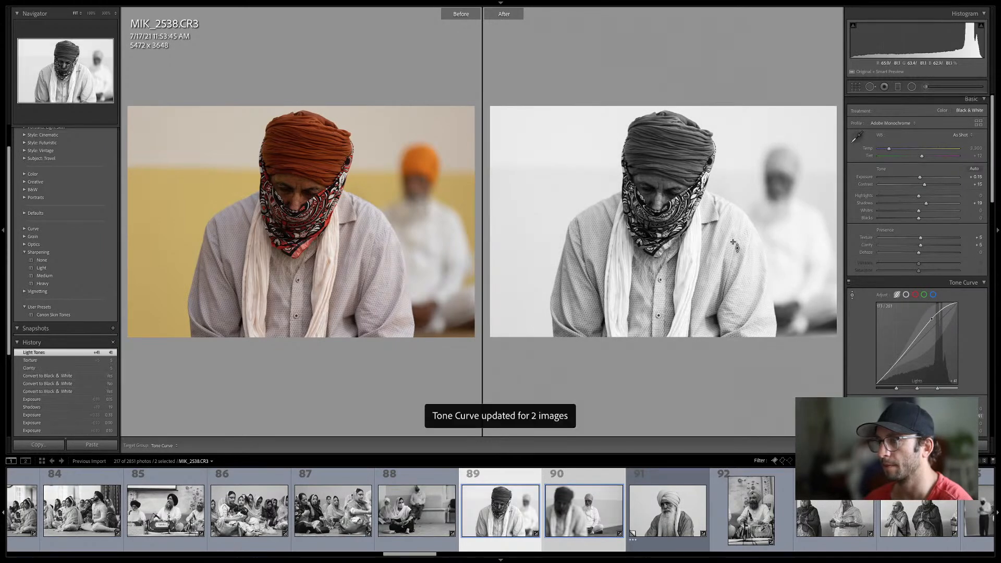
pyautogui.moveTo(901, 357); pyautogui.dragTo(908, 337)
pyautogui.scroll(-5, 900, 350)
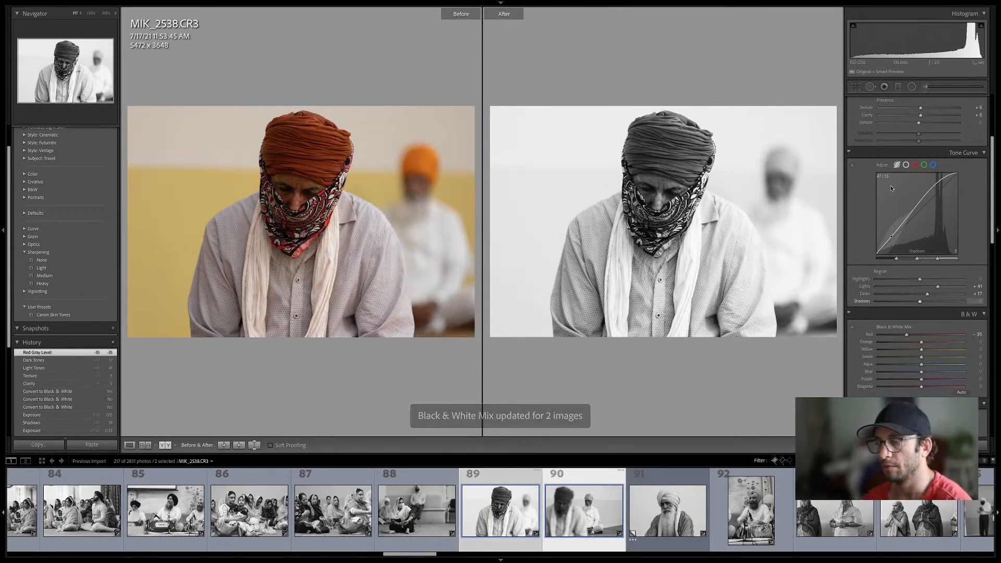
# Select only photo 90 and set an Adjustment Brush to the Shadows effect at 40 for the seated man's enlarged face
pyautogui.press('Right')
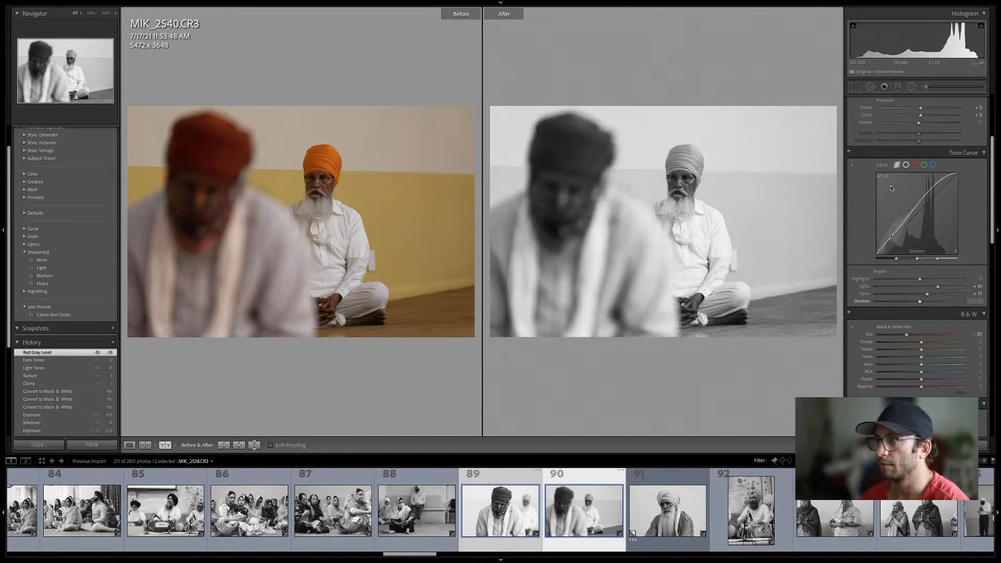
pyautogui.keyDown('super'); pyautogui.click(405, 473); pyautogui.keyUp('super')
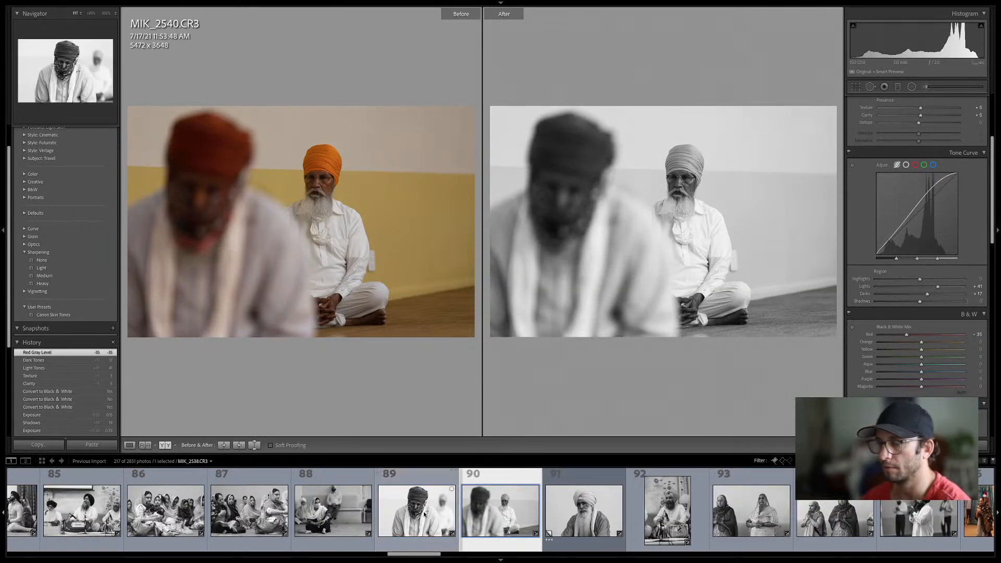
pyautogui.click(684, 187)
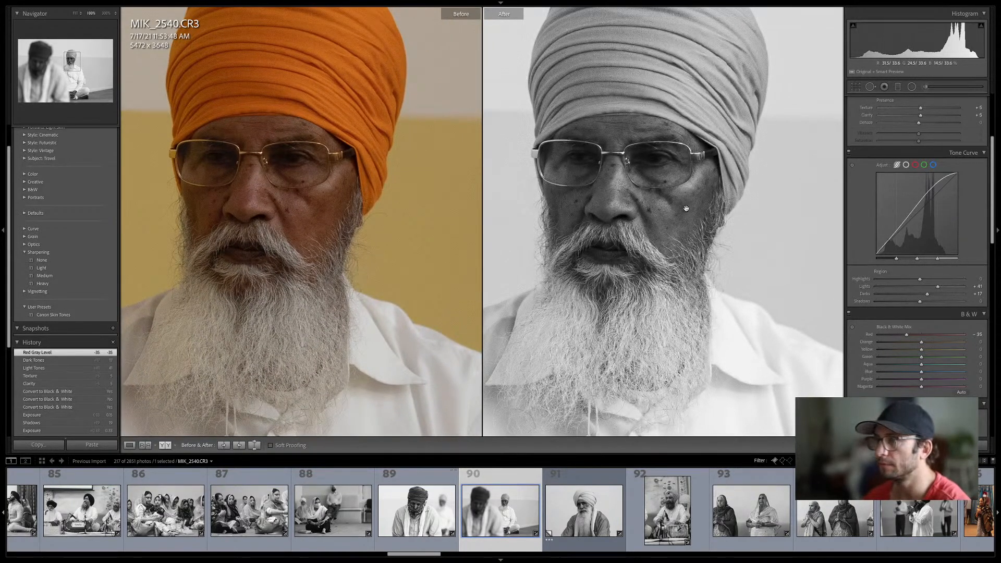
pyautogui.click(686, 209)
pyautogui.click(682, 190)
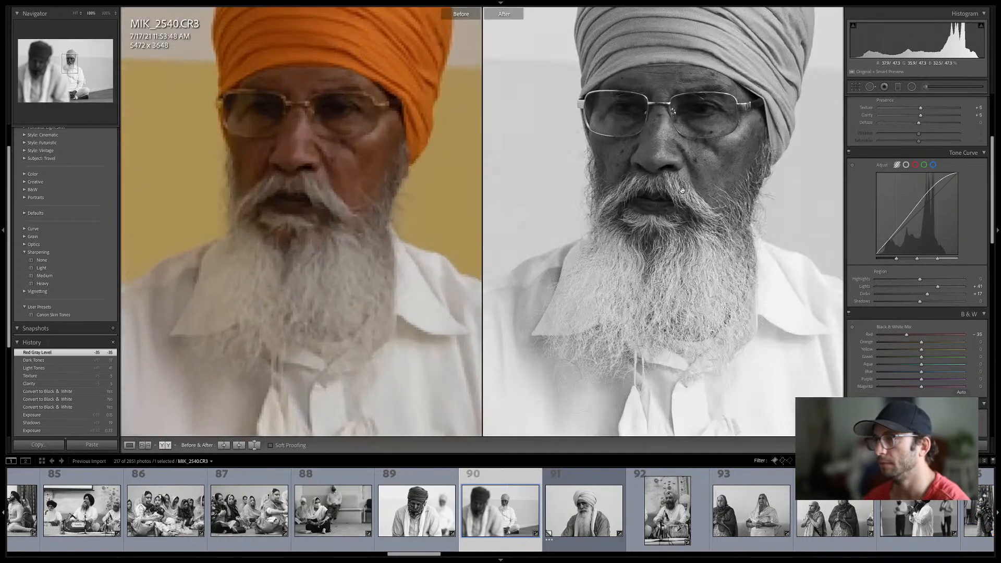
pyautogui.press('k')
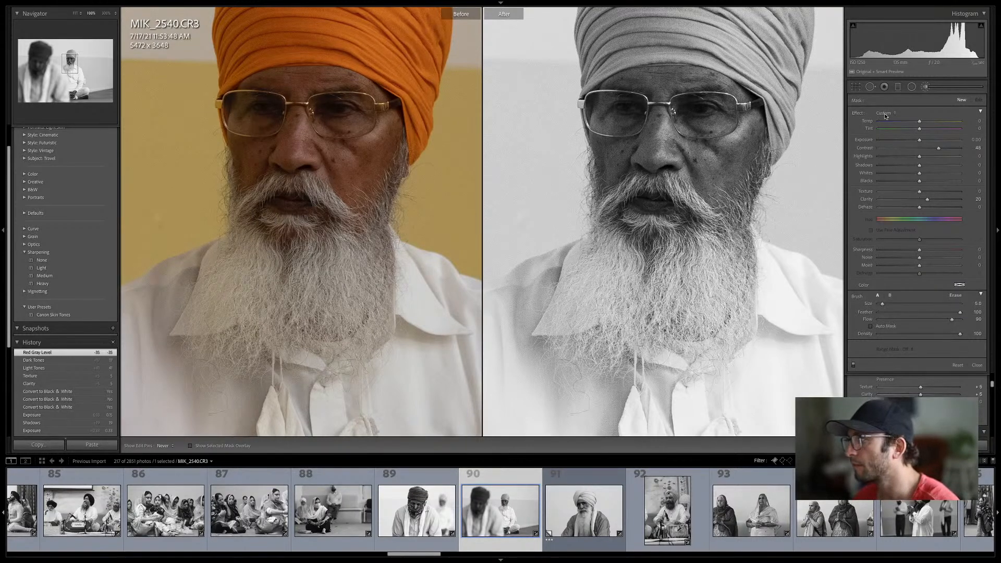
pyautogui.click(885, 115)
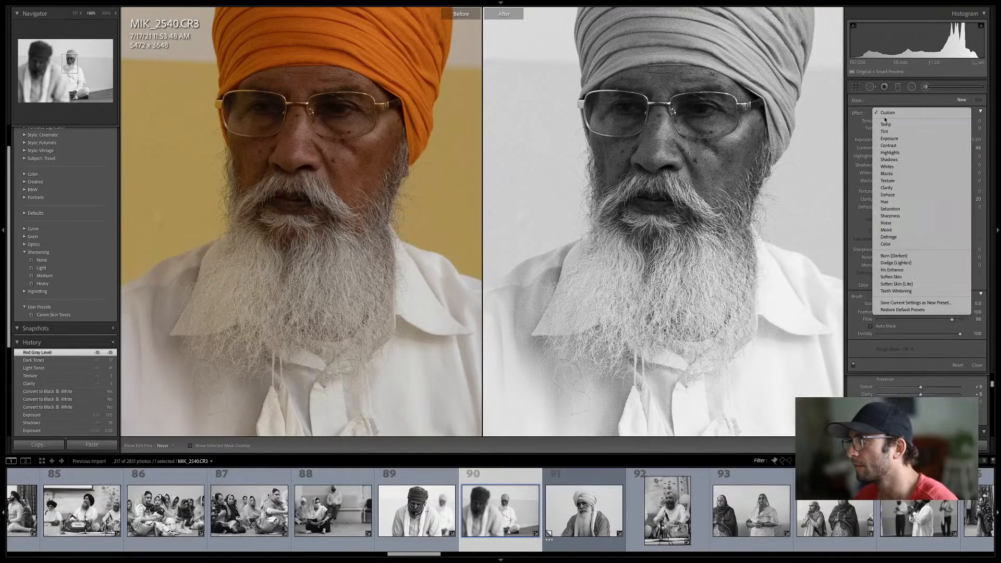
pyautogui.click(890, 159)
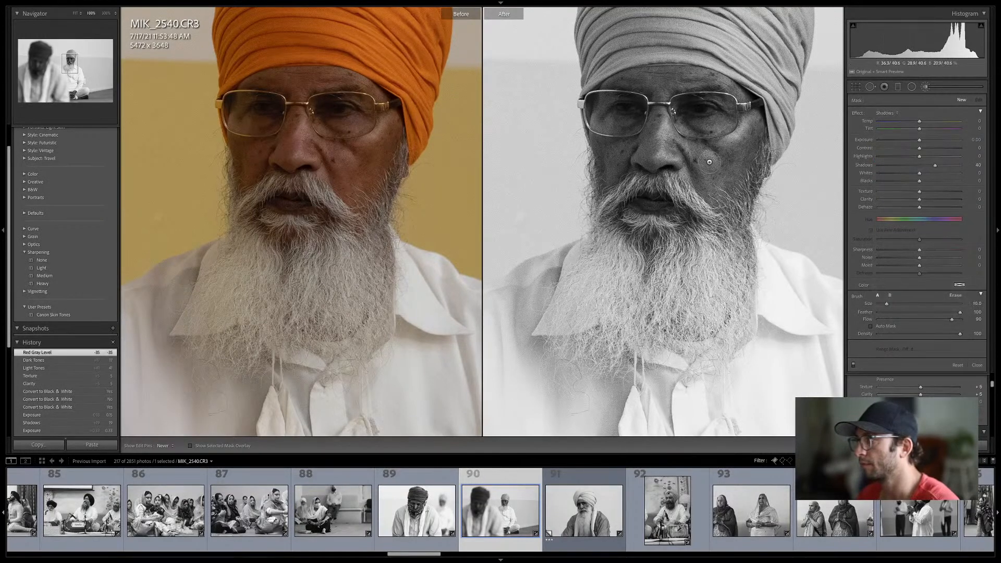
# Paint the Shadows adjustment over the background man's face and beard in photo 90, enlarging the brush to size 21, and finish the mask
pyautogui.press(']')
pyautogui.moveTo(643, 124); pyautogui.dragTo(649, 122)
pyautogui.press(']')
pyautogui.press(']')
pyautogui.press(']')
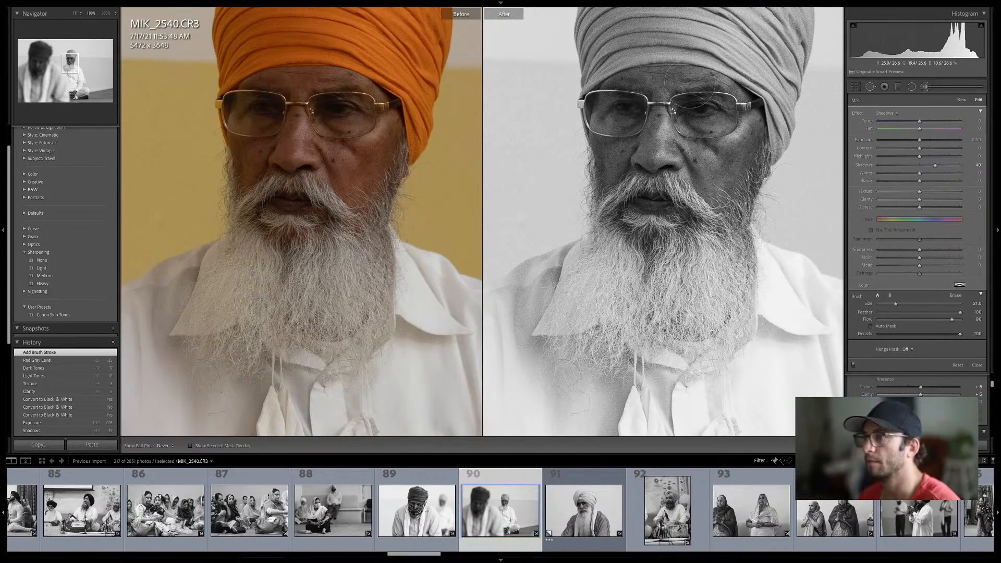
pyautogui.click(688, 218)
pyautogui.press('z')
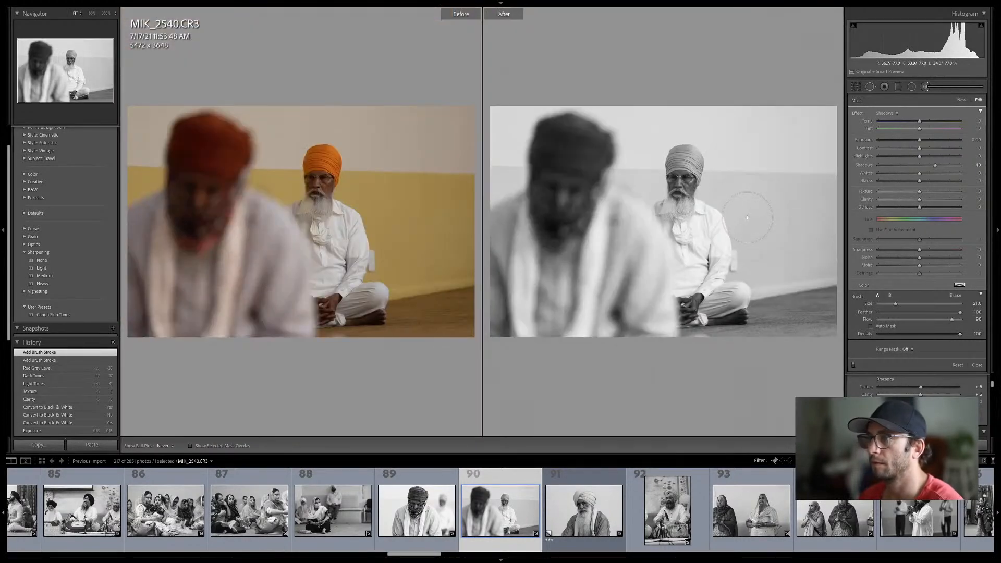
pyautogui.press('Return')
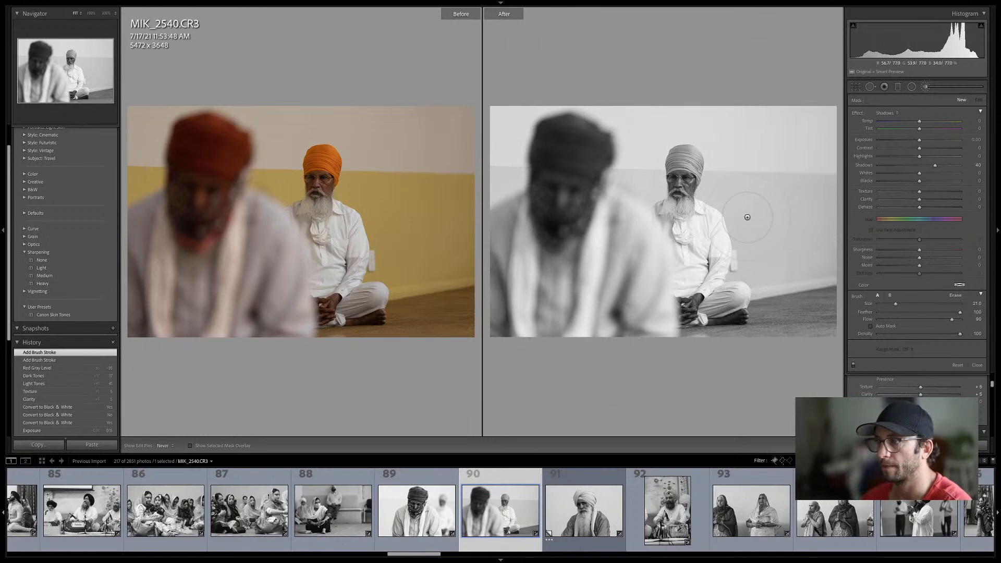
# Brush Clarity 26 over the face, beard and scarf of the man in photo 91, reducing the brush to size 8
pyautogui.press('Right')
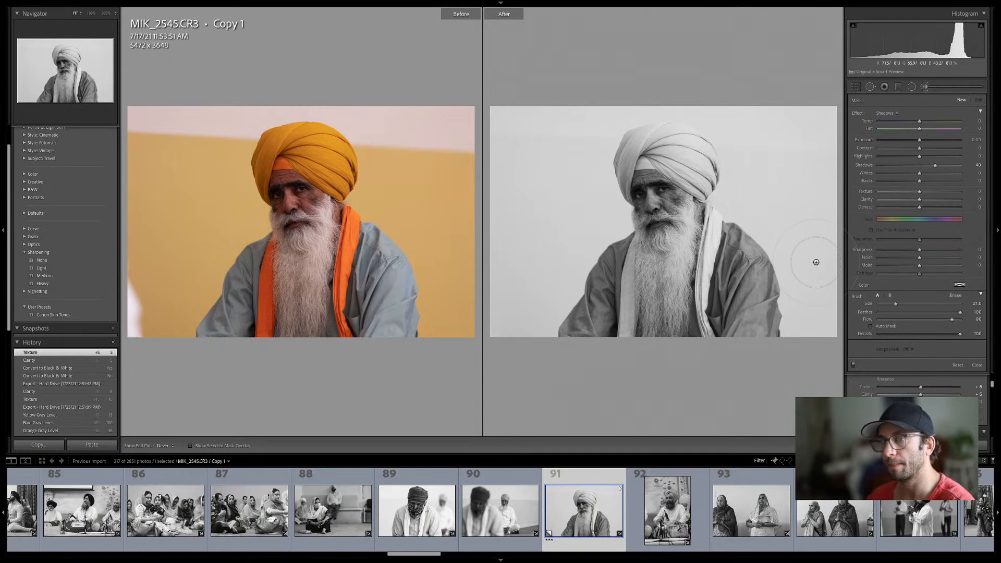
pyautogui.click(885, 114)
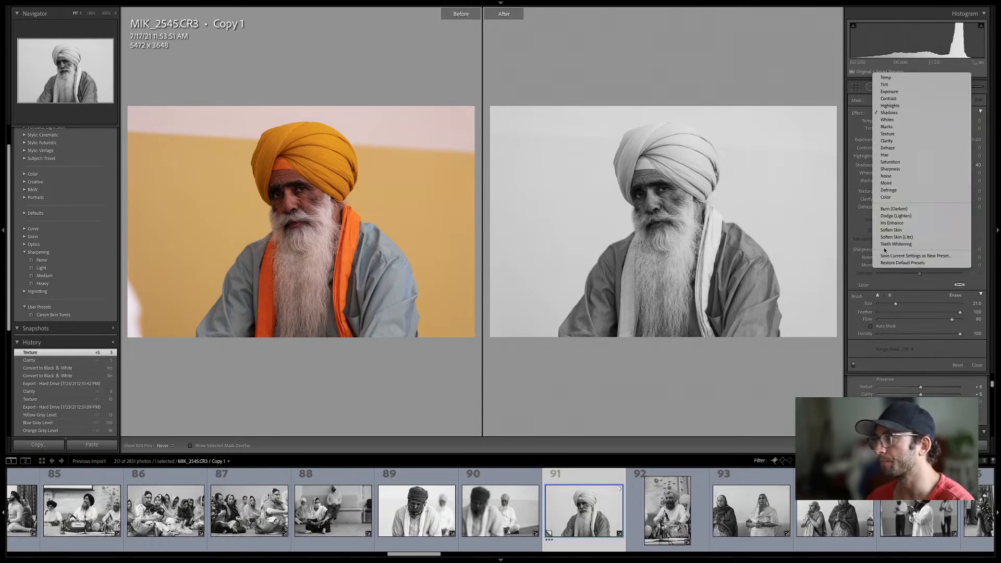
pyautogui.click(894, 142)
pyautogui.moveTo(879, 199); pyautogui.dragTo(929, 199)
pyautogui.scroll(-9, 698, 160)
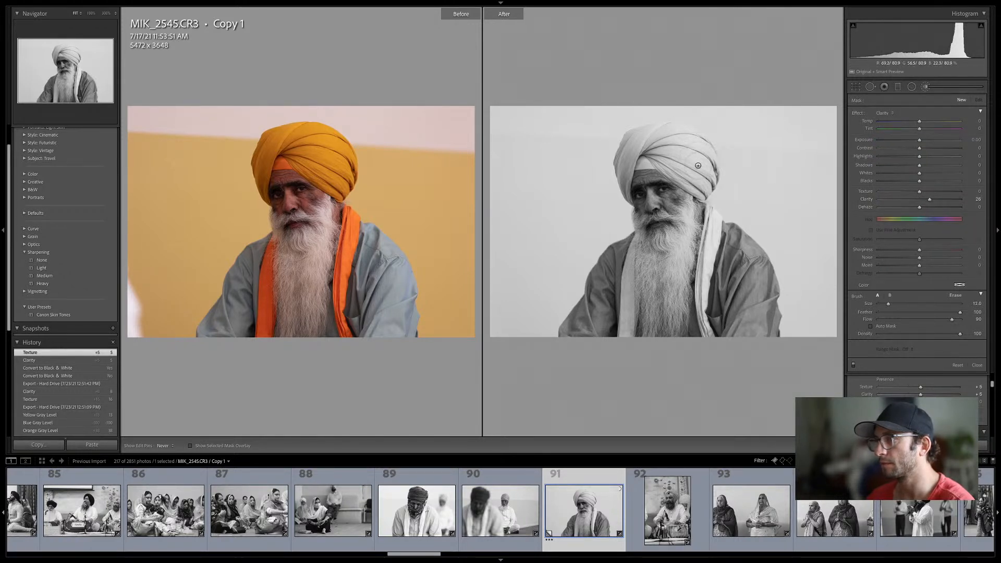
pyautogui.scroll(-4, 703, 182)
pyautogui.click(664, 189)
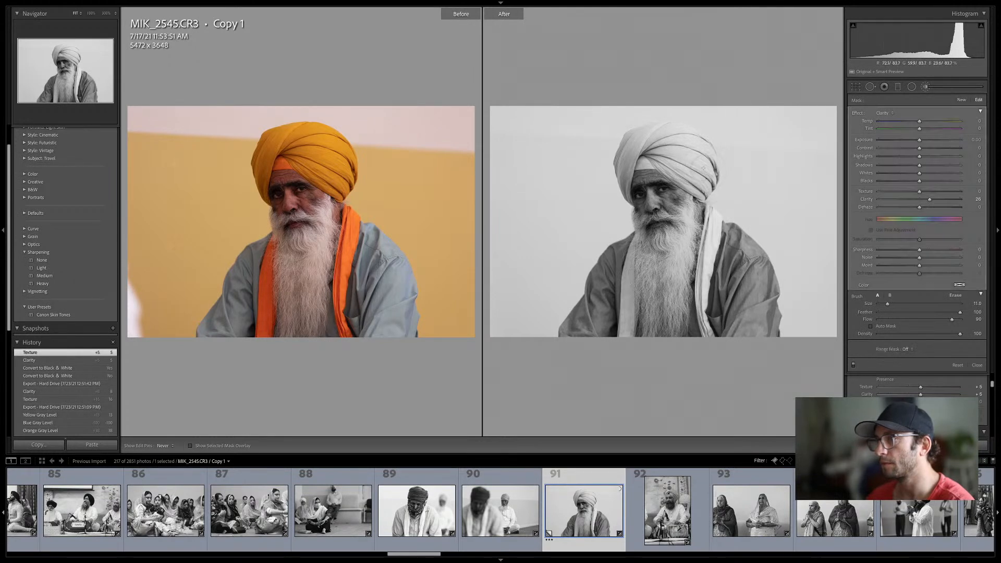
pyautogui.click(641, 193)
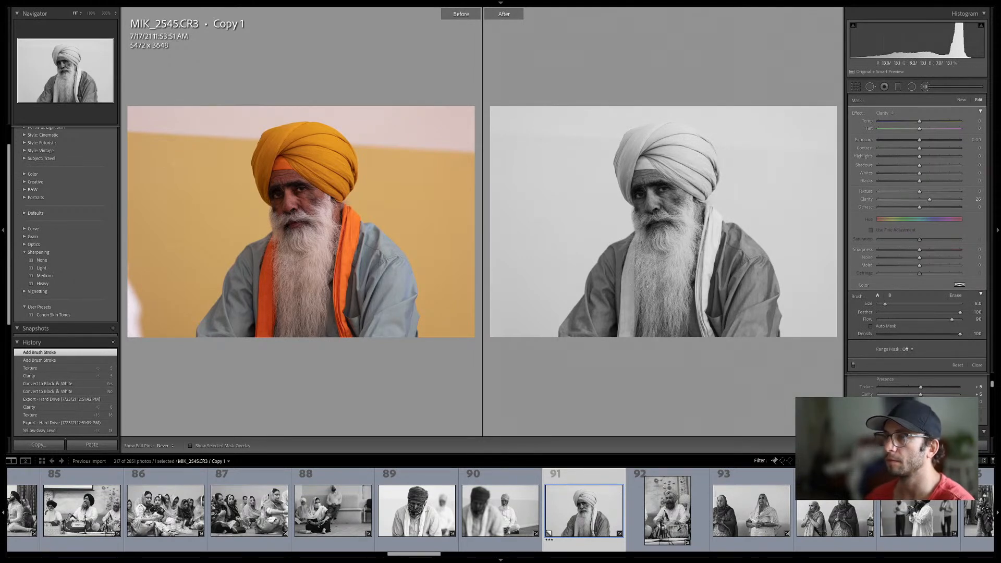
pyautogui.click(660, 233)
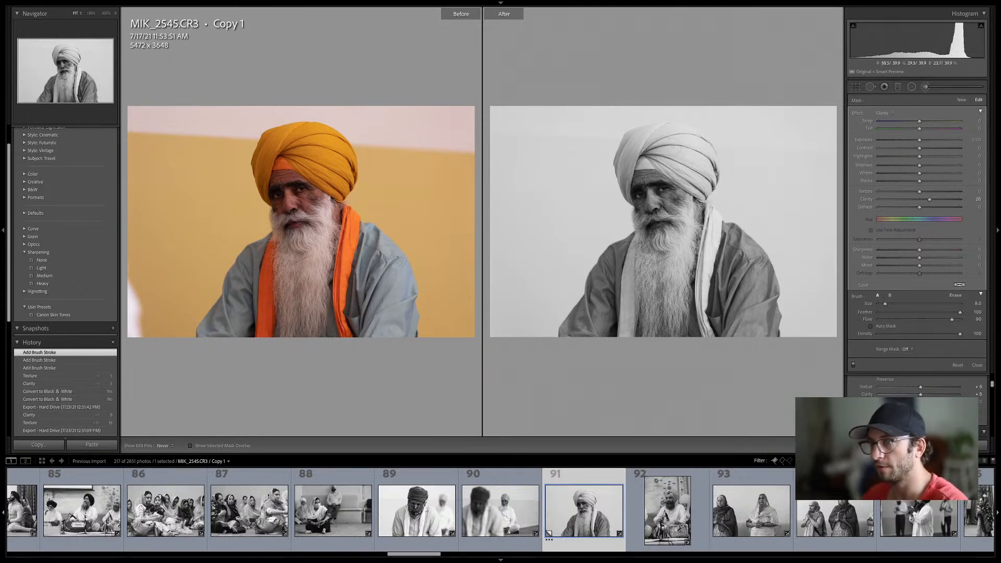
pyautogui.click(721, 233)
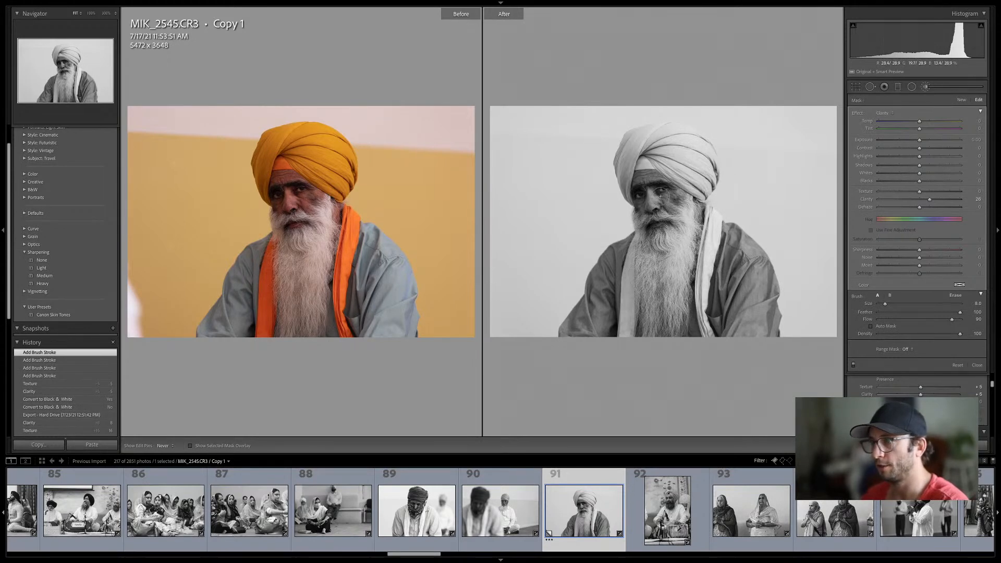
pyautogui.press('z')
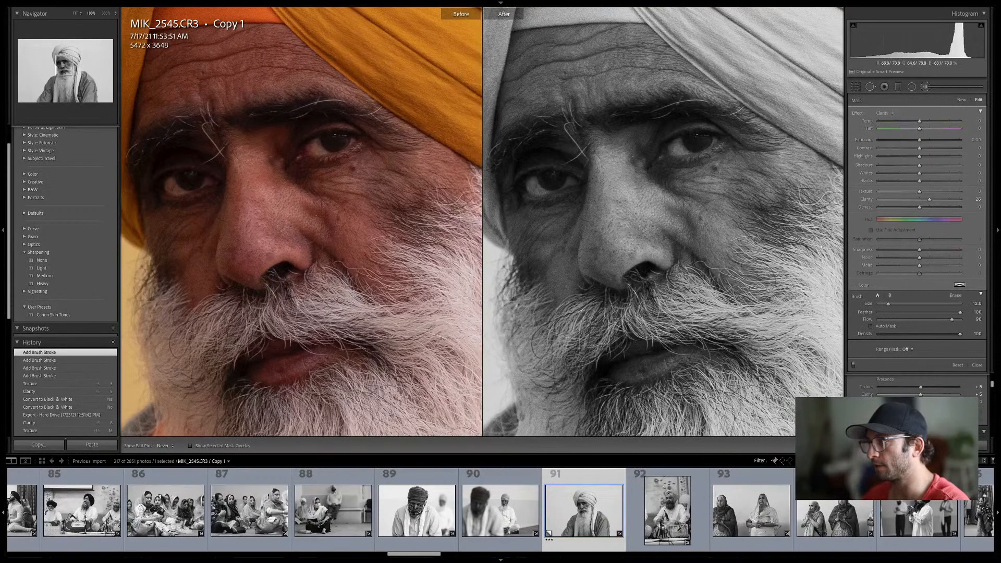
pyautogui.click(962, 100)
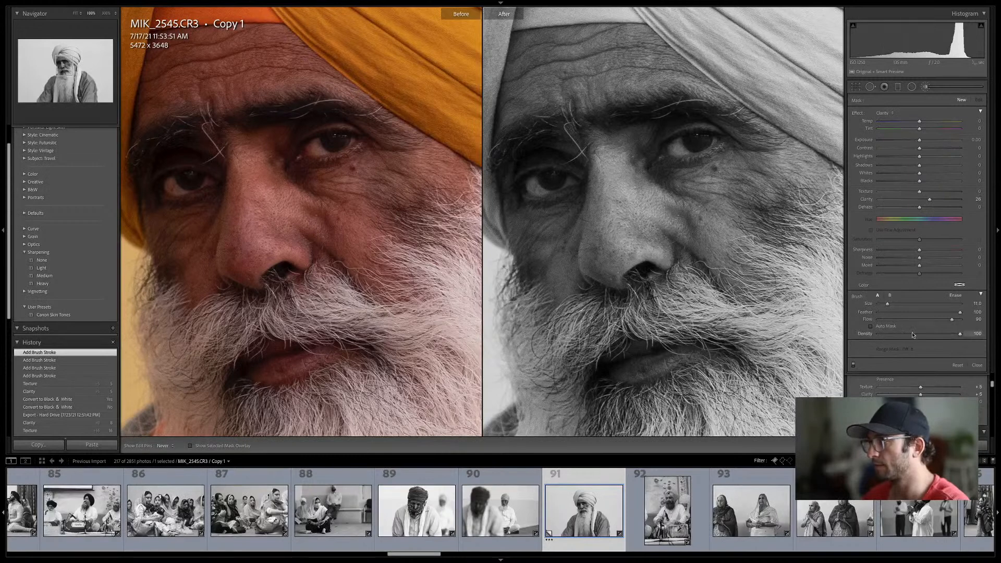
pyautogui.click(885, 112)
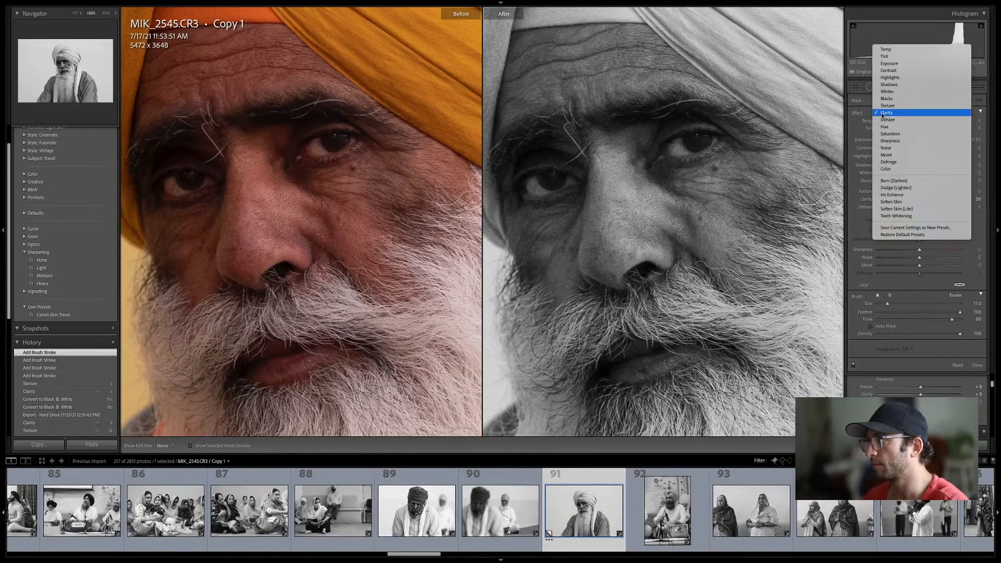
pyautogui.click(891, 118)
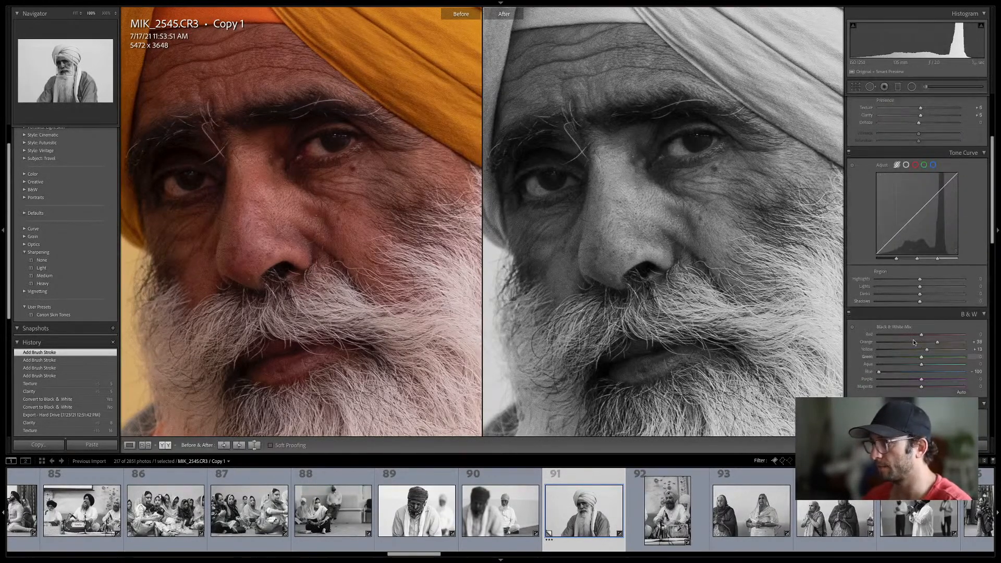
# Adjust photo 91's Black & White Mix to Purple +4, Magenta +8, Red +1 and Orange +40, sampling the face for Red and Orange
pyautogui.scroll(-3, 912, 340)
pyautogui.moveTo(931, 287)
pyautogui.mouseDown()
pyautogui.moveTo(944, 289)
pyautogui.moveTo(925, 296)
pyautogui.mouseUp()
pyautogui.press('z')
pyautogui.click(853, 235)
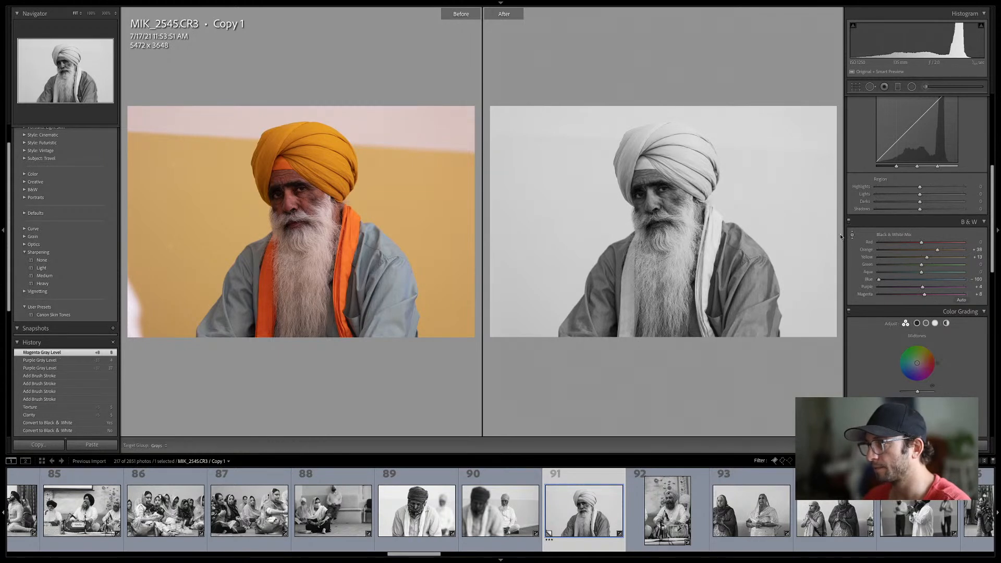
pyautogui.moveTo(668, 200); pyautogui.dragTo(671, 206)
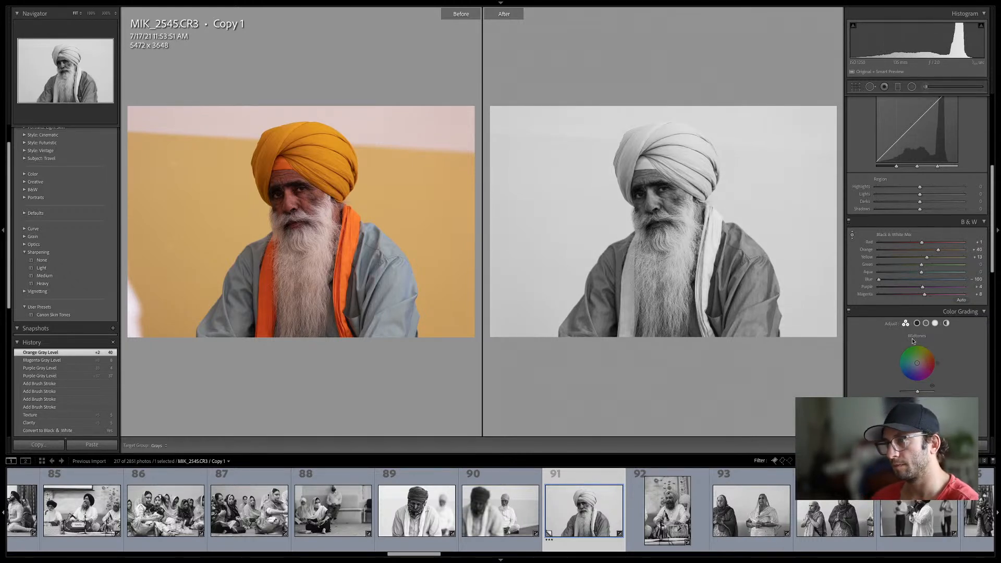
# Set Orange to +25 in the Black & White Mix of photo 92 and check the drummer's face enlarged
pyautogui.click(680, 524)
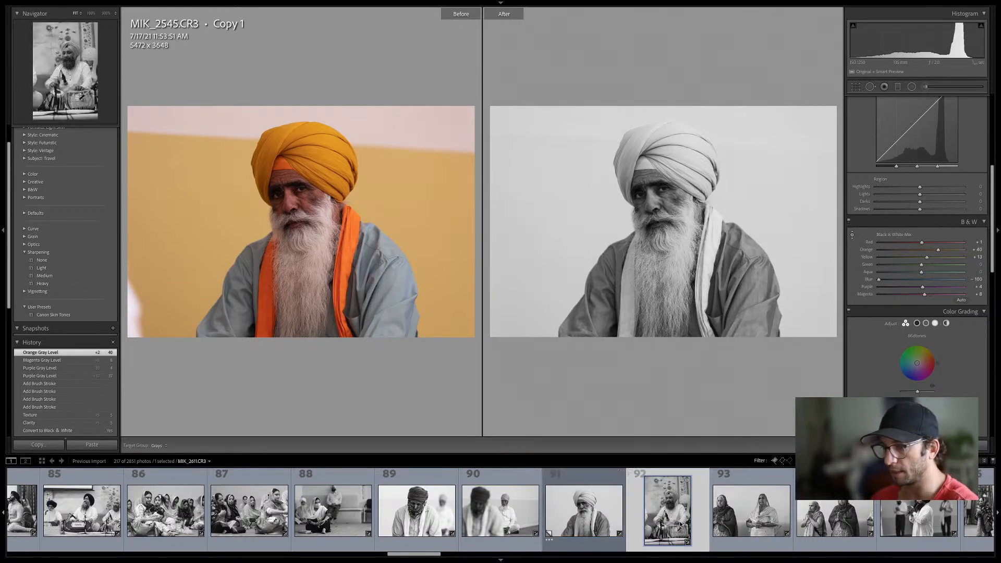
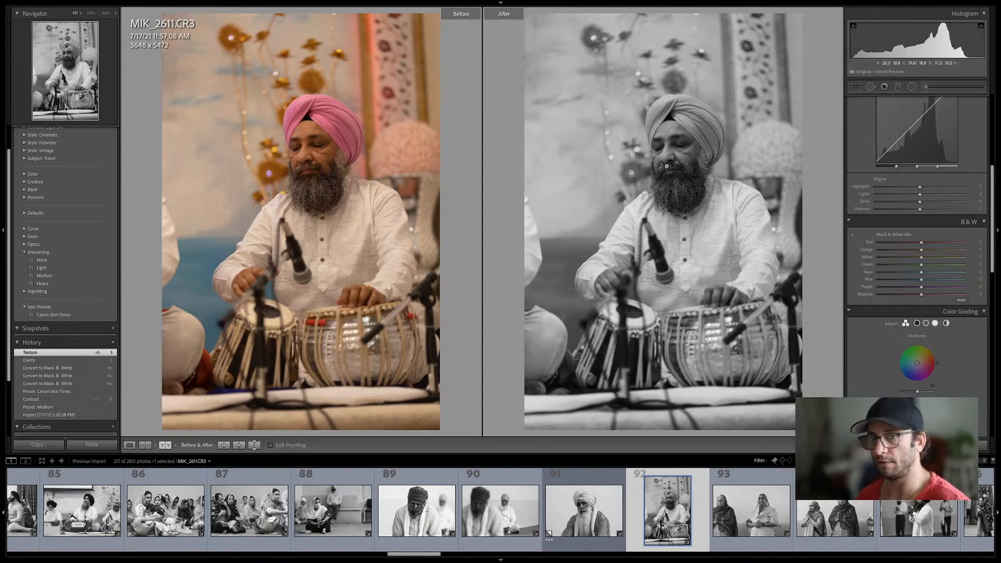
pyautogui.click(701, 151)
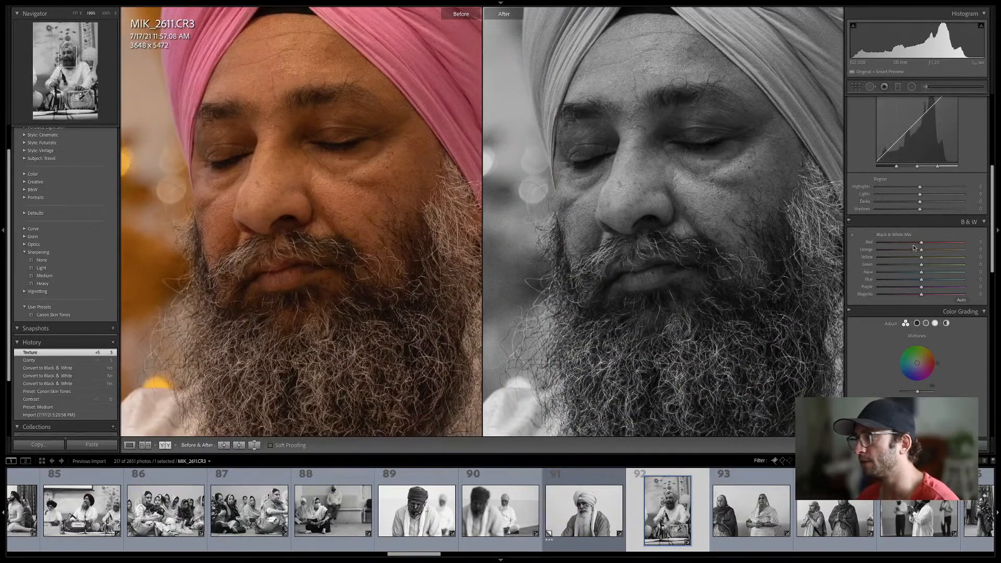
pyautogui.click(932, 248)
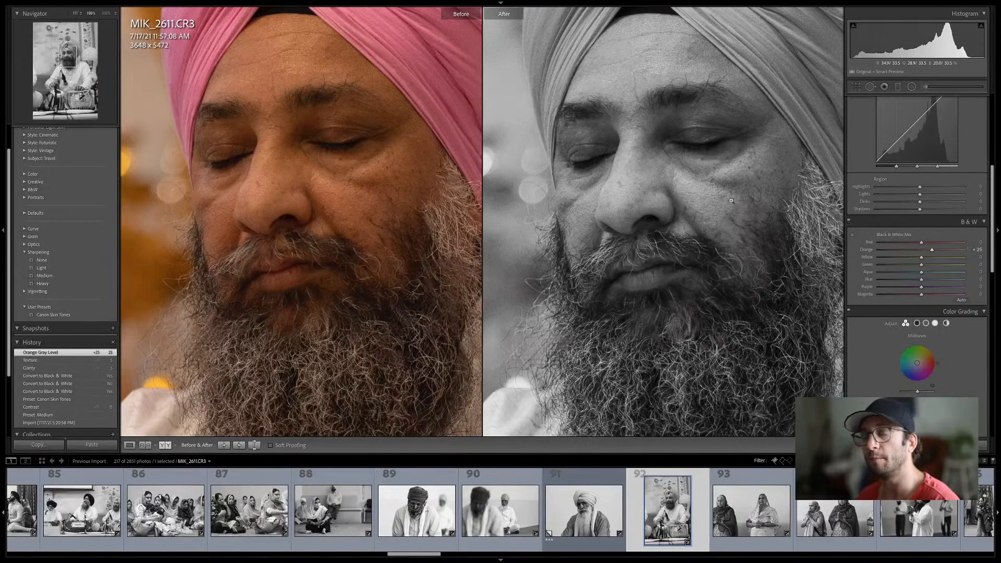
pyautogui.click(731, 199)
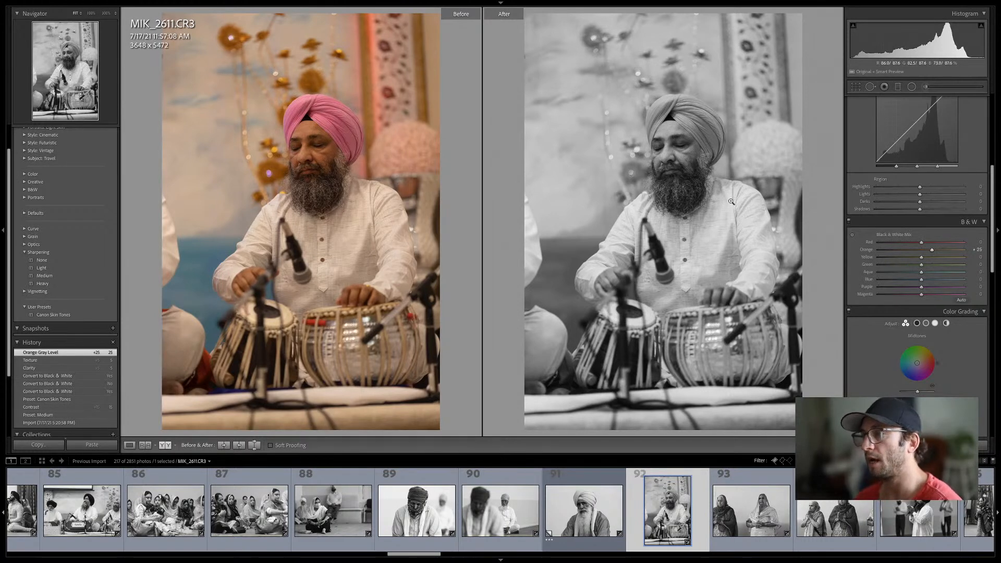
pyautogui.click(677, 153)
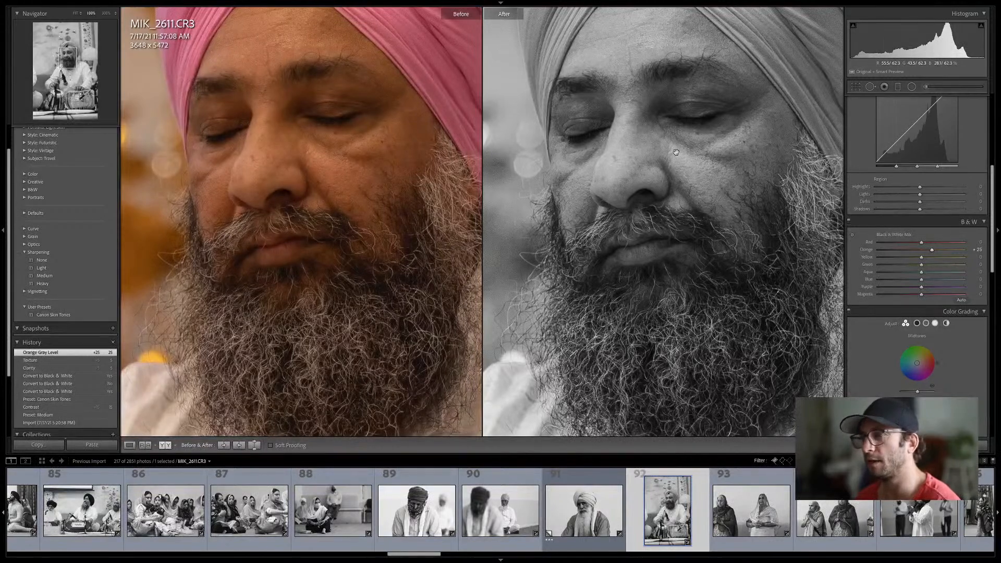
pyautogui.moveTo(677, 153); pyautogui.dragTo(670, 164)
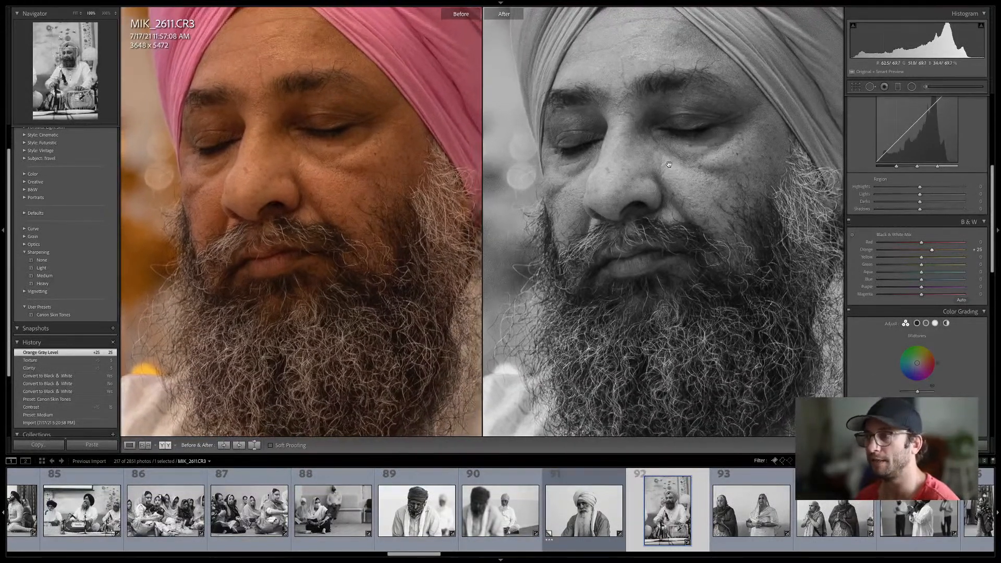
pyautogui.click(670, 164)
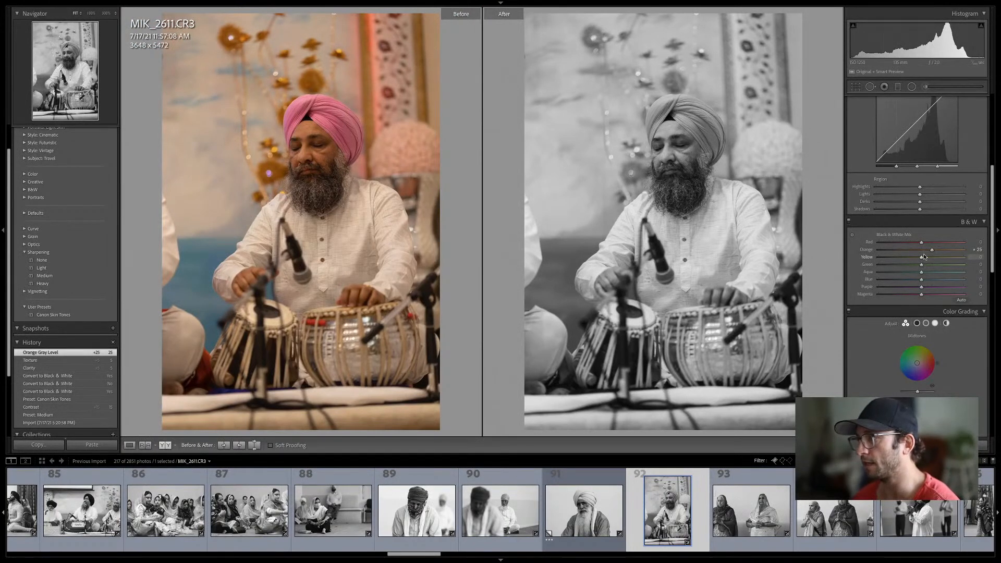
# Use targeted Black & White Mix adjustment on photo 92's turban for Red -9 and Magenta -1, and on the blue backdrop for Aqua +10 and Blue +25
pyautogui.click(853, 236)
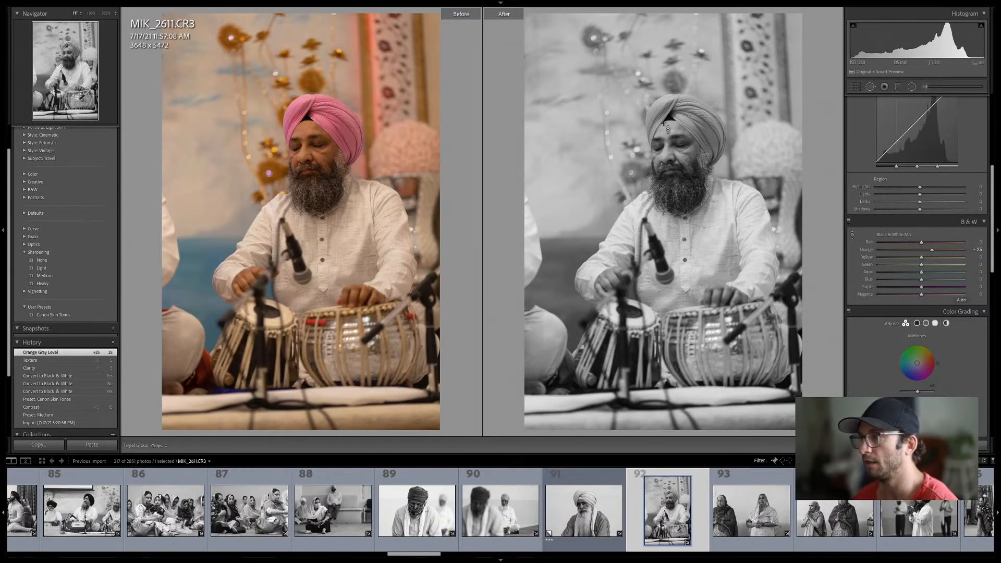
pyautogui.moveTo(697, 122); pyautogui.dragTo(699, 120)
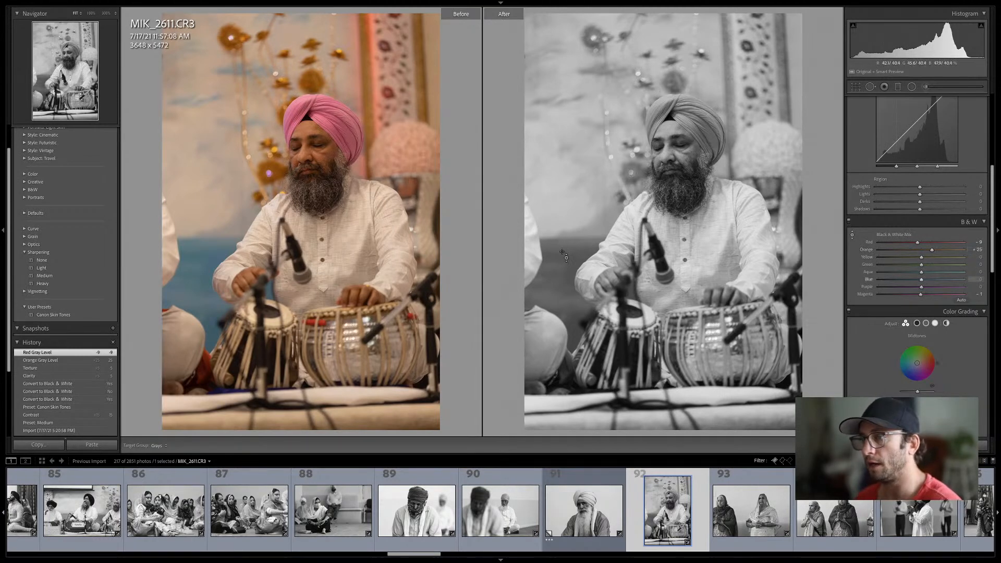
pyautogui.moveTo(566, 255); pyautogui.dragTo(561, 237)
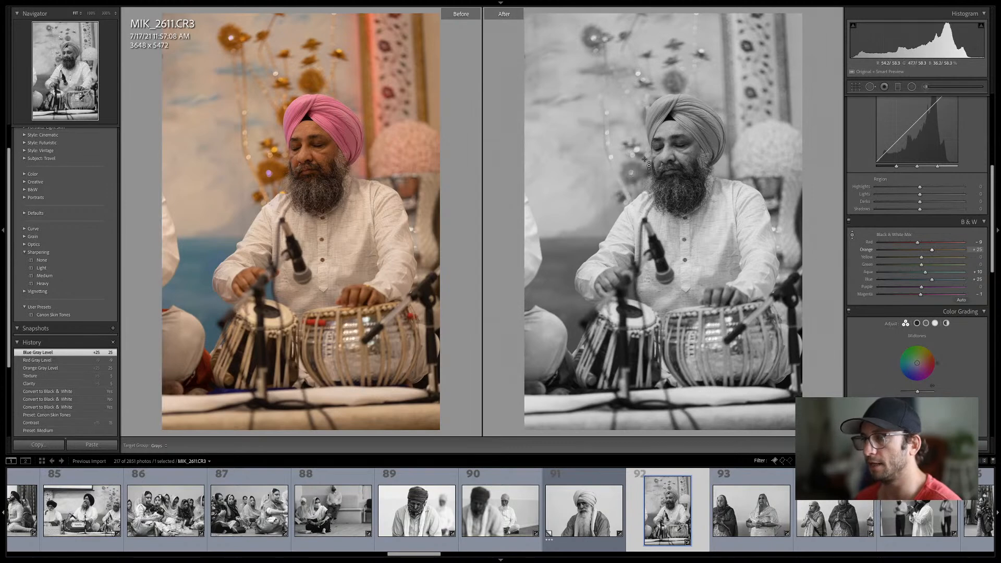
# Set Blue to -34 in the Black & White Mix of photo 94 to darken the shawl
pyautogui.click(751, 508)
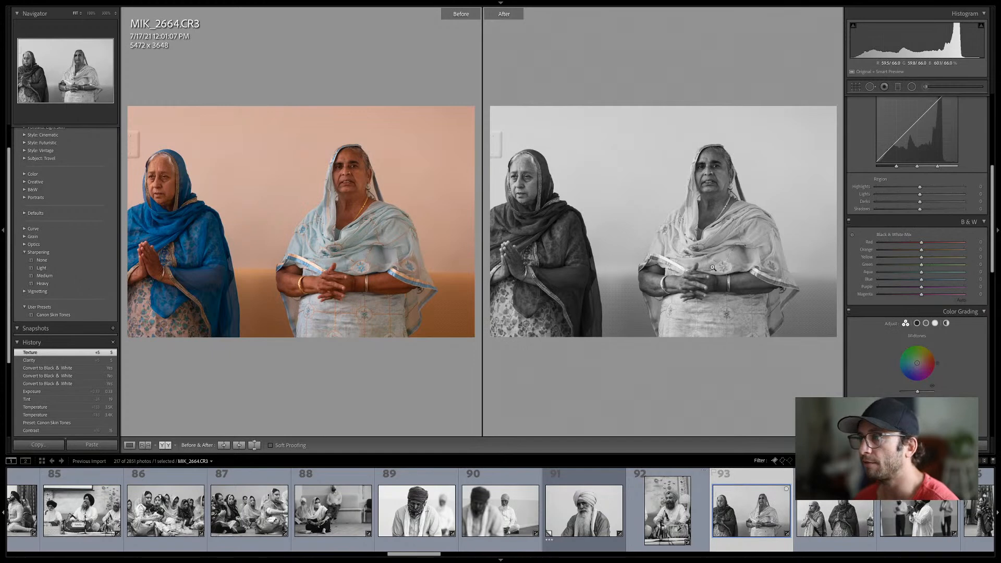
pyautogui.click(846, 524)
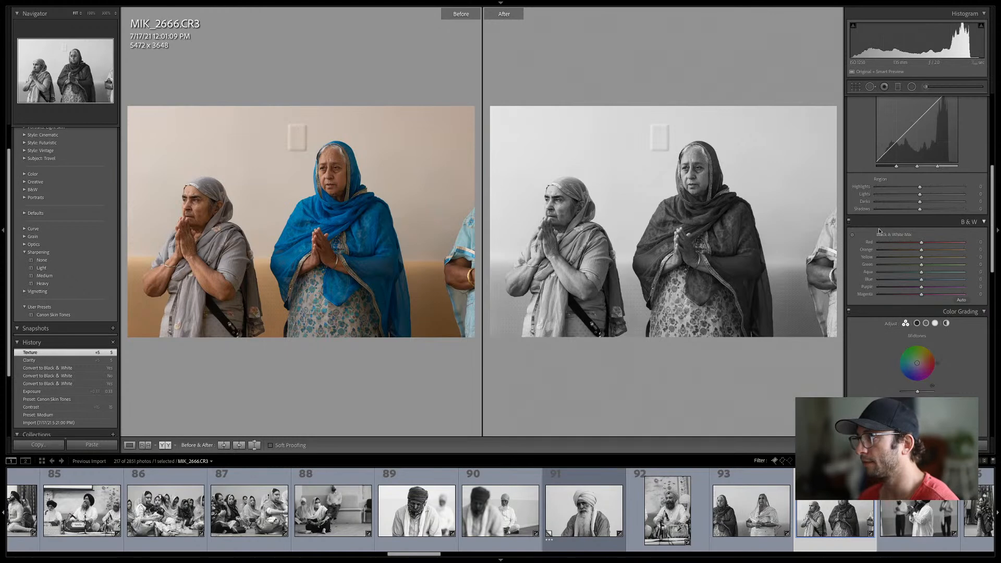
pyautogui.moveTo(921, 280)
pyautogui.mouseDown()
pyautogui.moveTo(934, 280)
pyautogui.moveTo(908, 283)
pyautogui.mouseUp()
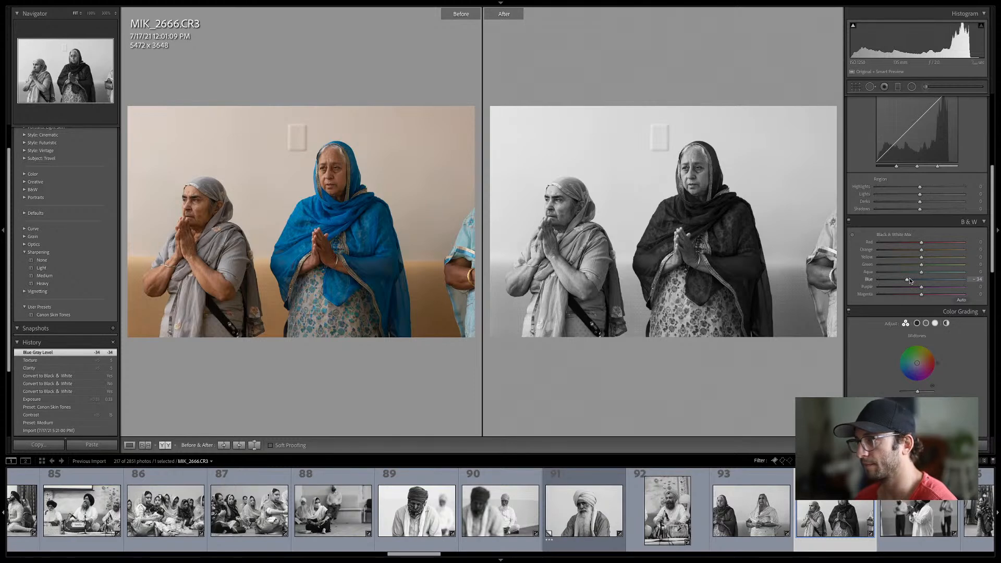
# Crop photo 94 to about 5034 x 3356, trimming away the partial figure beside the two women
pyautogui.press('r')
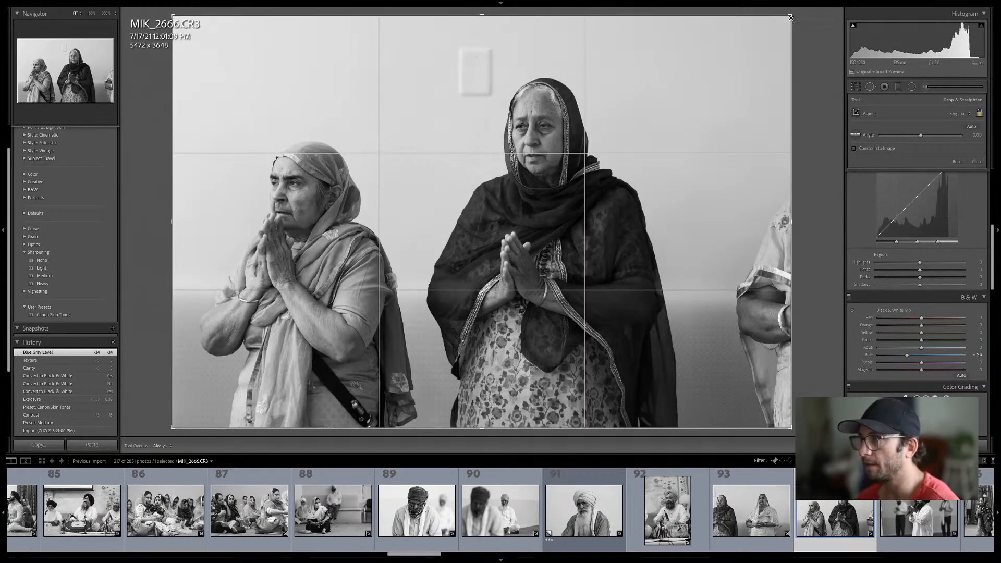
pyautogui.moveTo(793, 16); pyautogui.dragTo(772, 22)
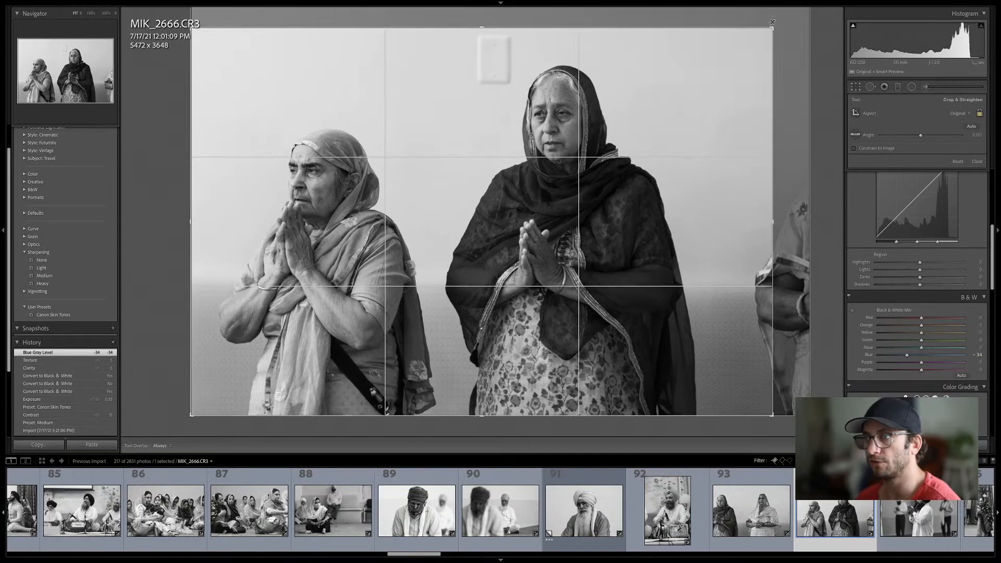
pyautogui.press('r')
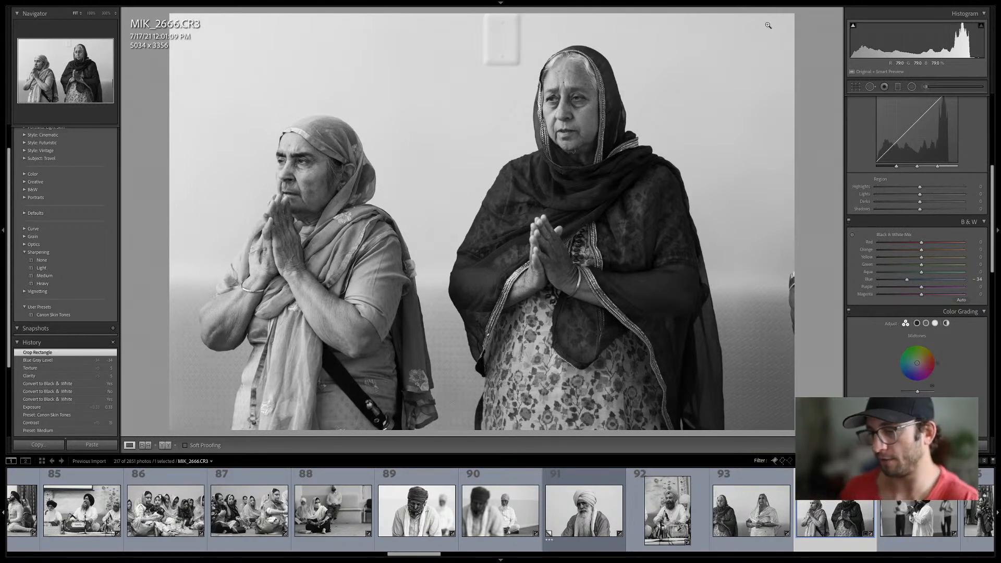
# Check photos 89 and 90 for comparison and return to photo 94
pyautogui.click(422, 511)
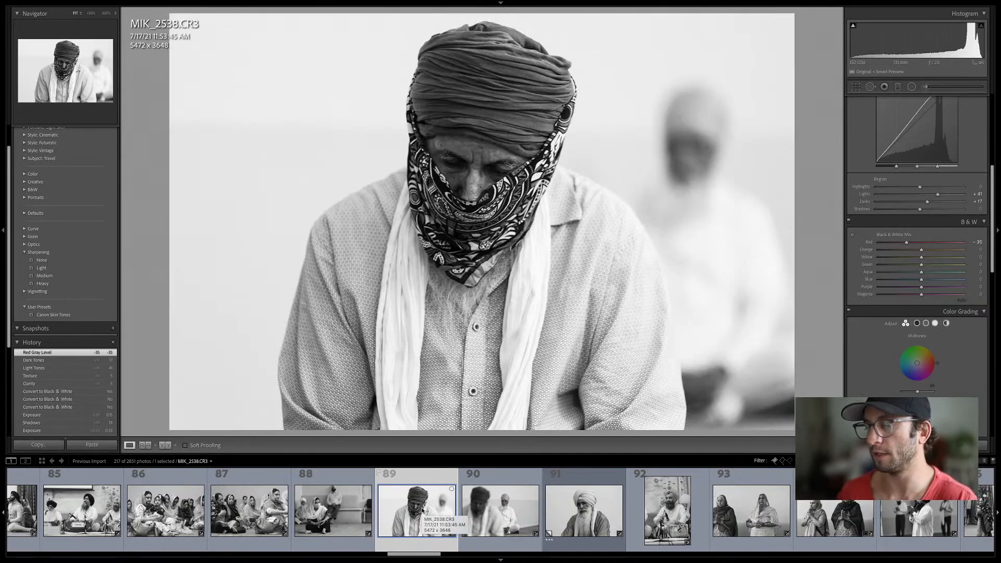
pyautogui.press('Right')
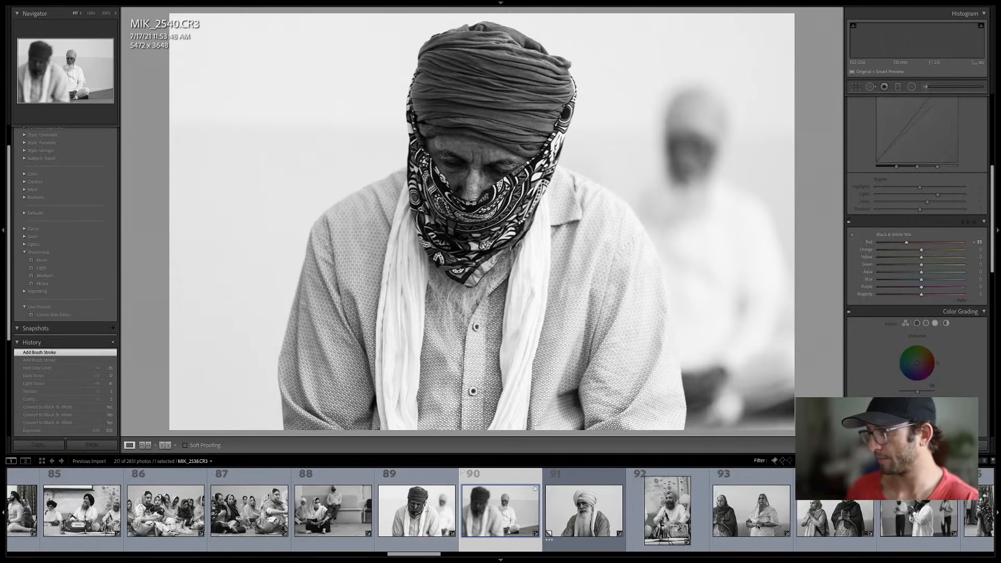
pyautogui.click(817, 504)
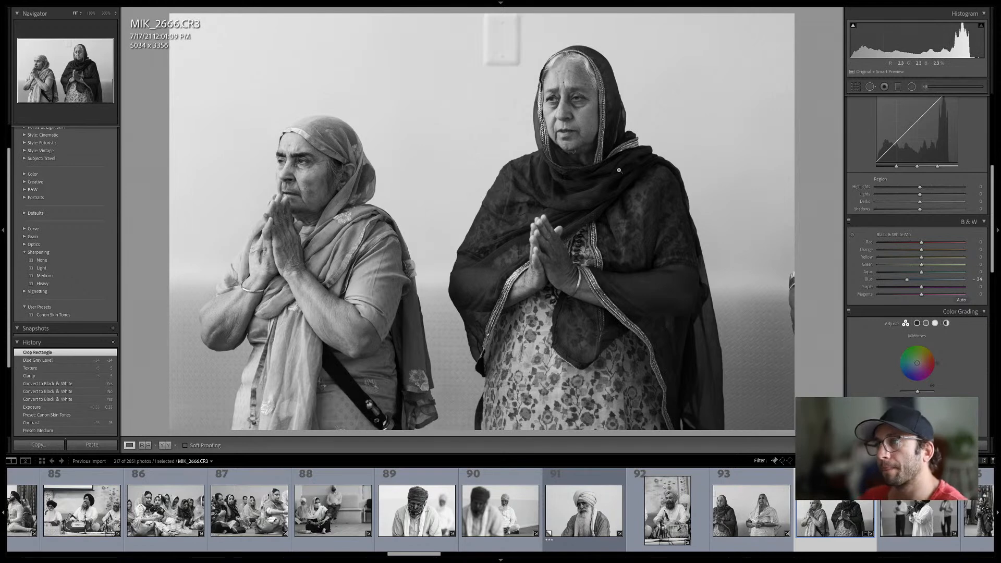
# Tighten photo 94's crop in small increments to about 4838 x 3225, keeping the original aspect ratio
pyautogui.press('r')
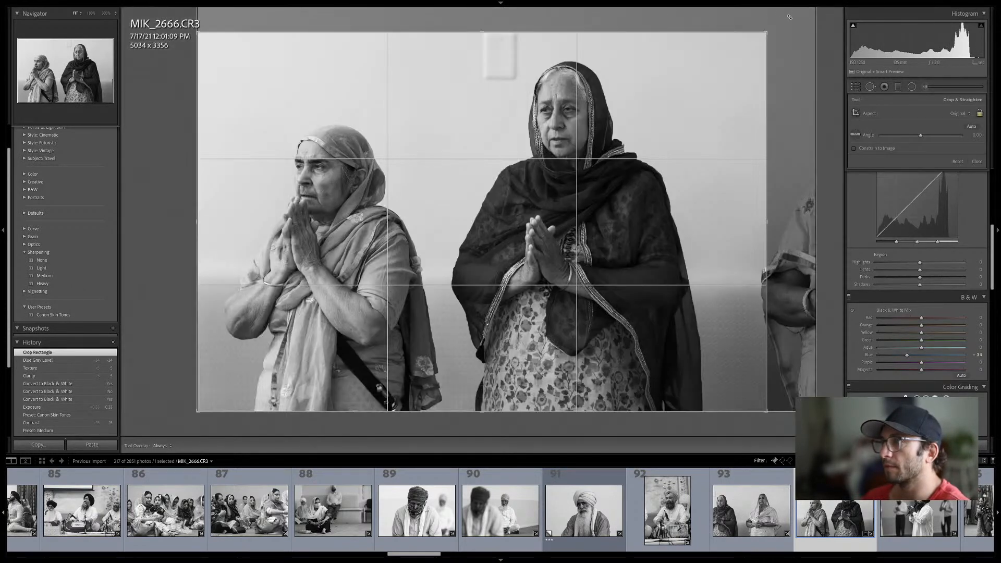
pyautogui.moveTo(767, 32); pyautogui.dragTo(760, 32)
pyautogui.press('r')
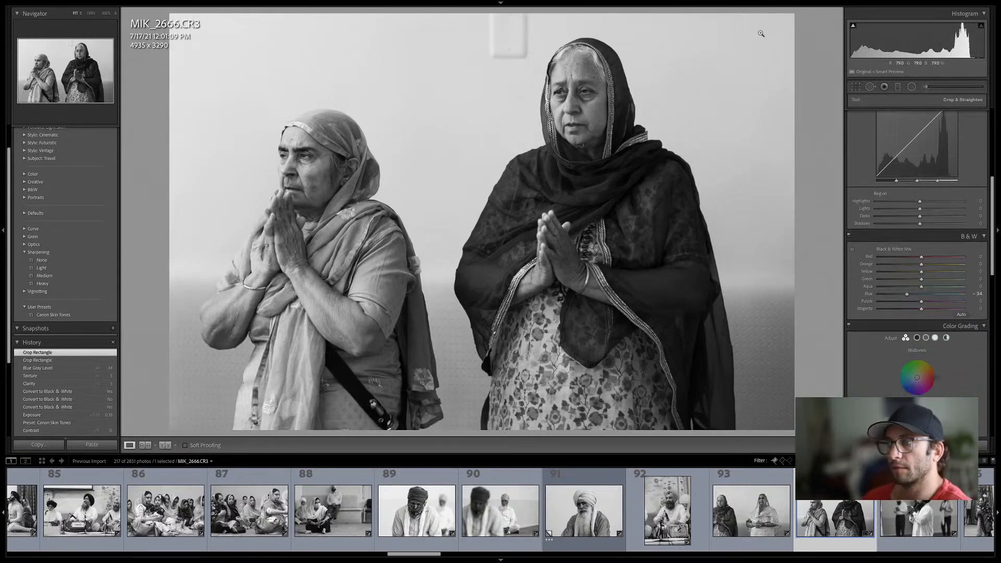
pyautogui.press('r')
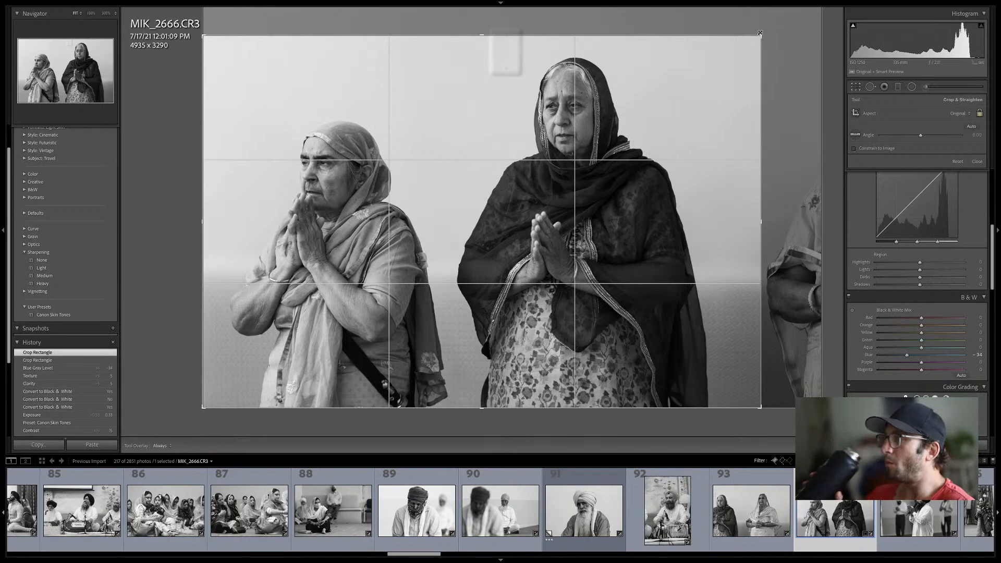
pyautogui.moveTo(760, 33); pyautogui.dragTo(758, 38)
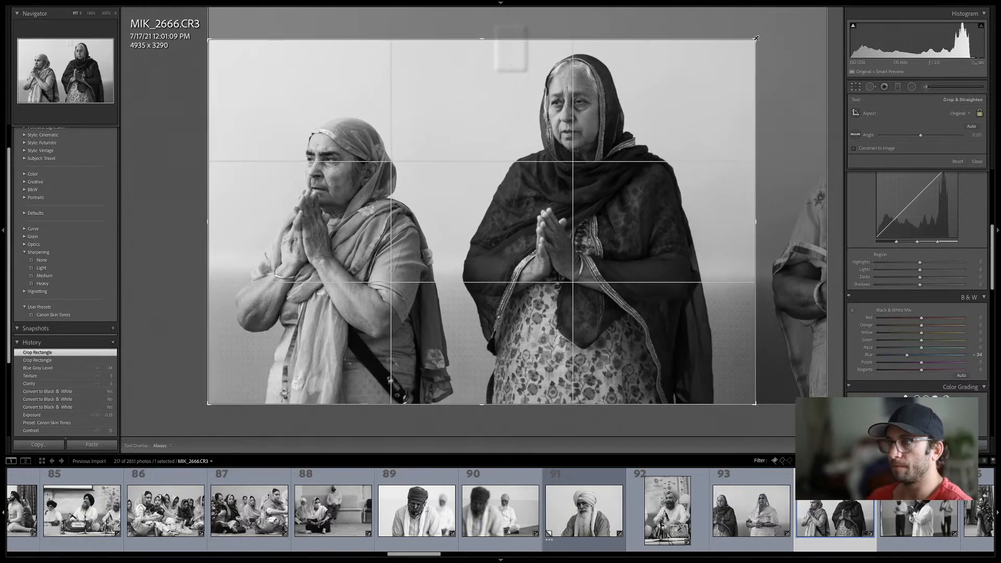
pyautogui.press('r')
# Remove the light switch from the wall in photo 94 with Spot Removal, setting the spot to Clone
pyautogui.press('q')
pyautogui.moveTo(502, 49)
pyautogui.mouseDown()
pyautogui.moveTo(522, 44)
pyautogui.moveTo(528, 24)
pyautogui.moveTo(491, 32)
pyautogui.moveTo(511, 24)
pyautogui.mouseUp()
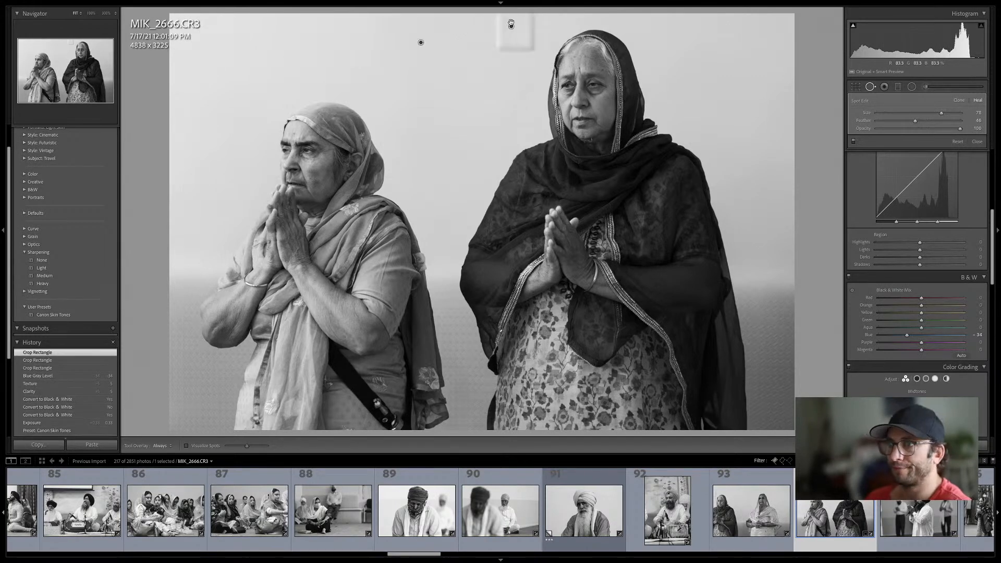
pyautogui.click(959, 100)
pyautogui.press('q')
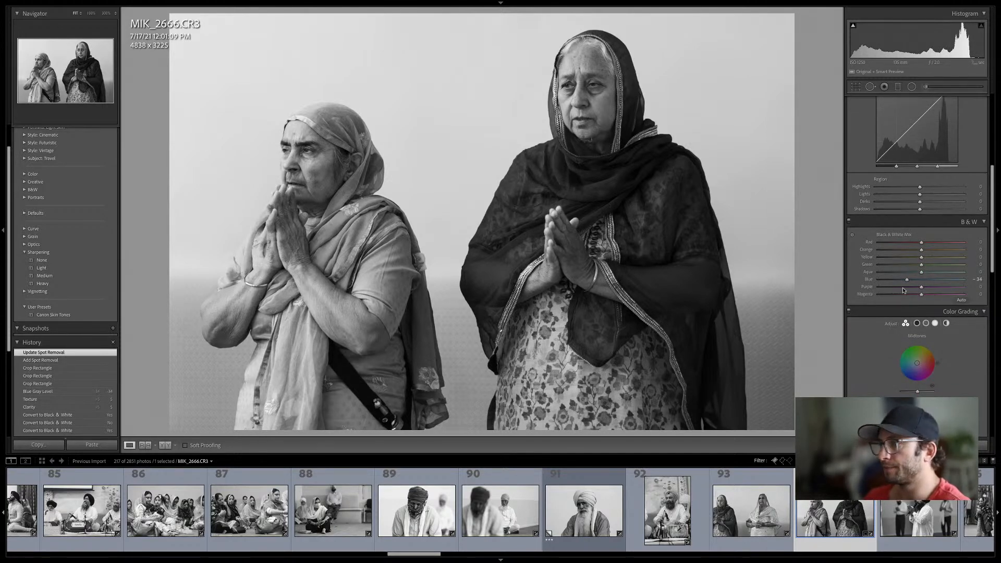
# Raise photo 94's Texture to +15
pyautogui.scroll(6, 876, 243)
pyautogui.click(923, 216)
pyautogui.moveTo(923, 216); pyautogui.dragTo(922, 216)
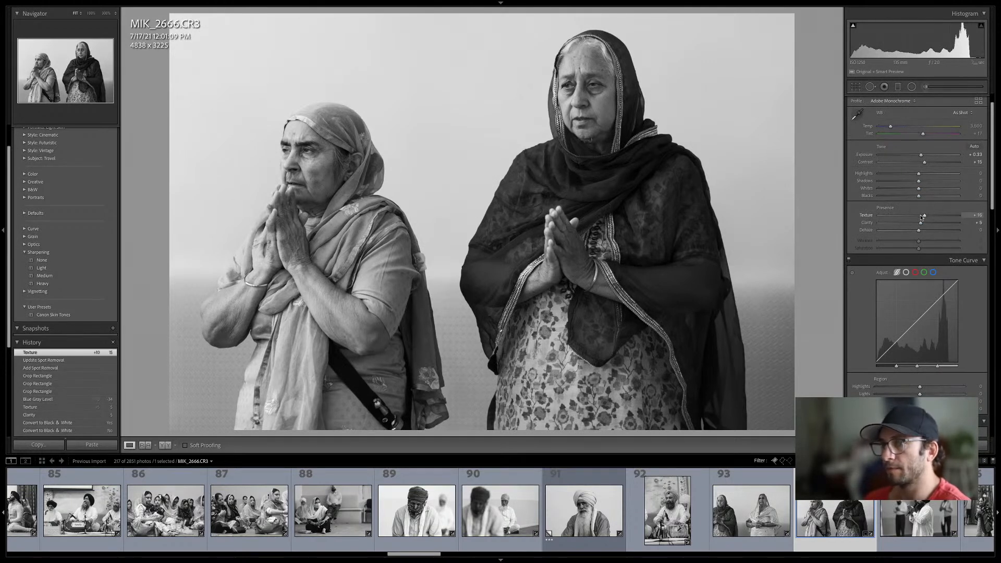
# Review photos 95 to 98 in the grid and enlarged to find similar images to edit together
pyautogui.click(923, 516)
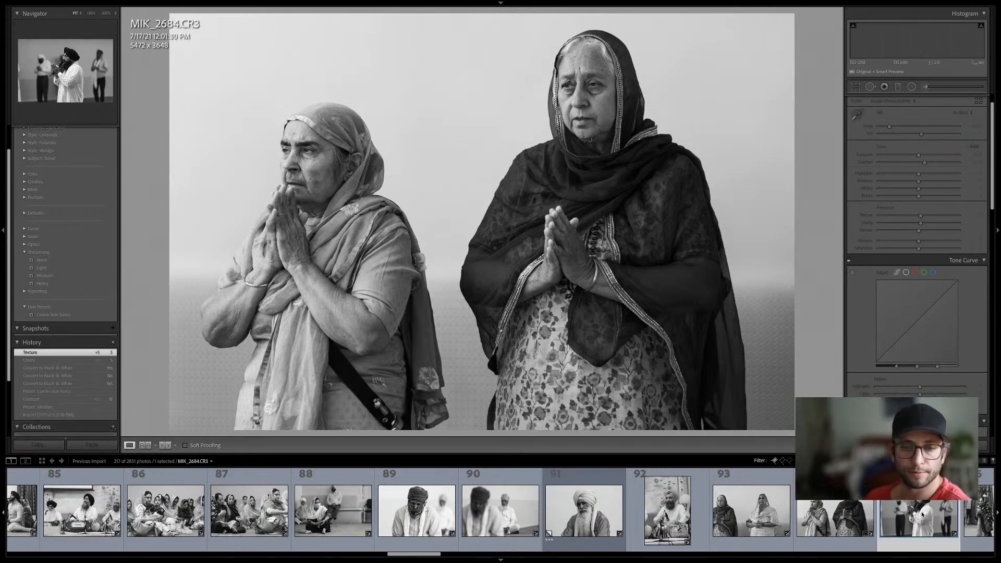
pyautogui.press('g')
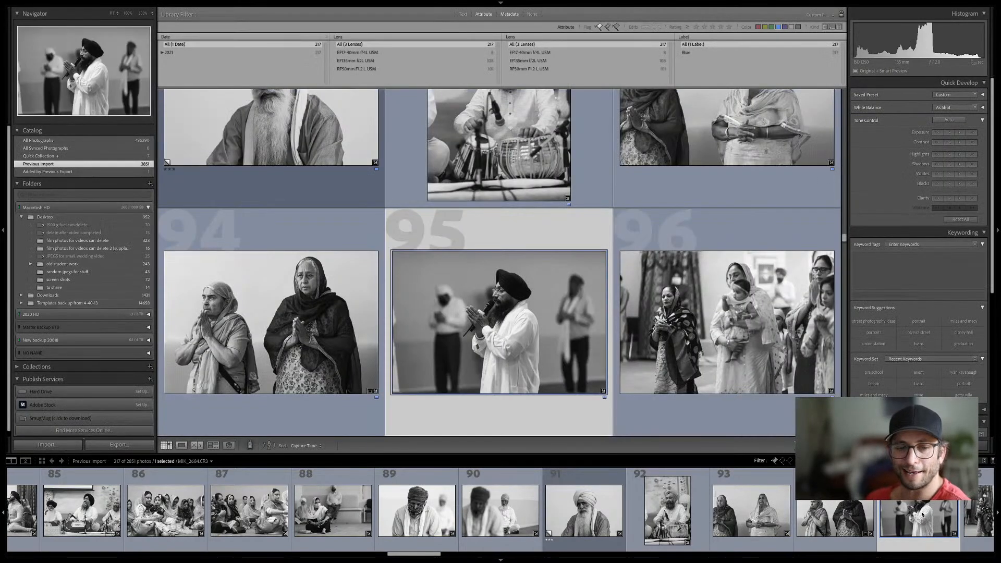
pyautogui.press('Right')
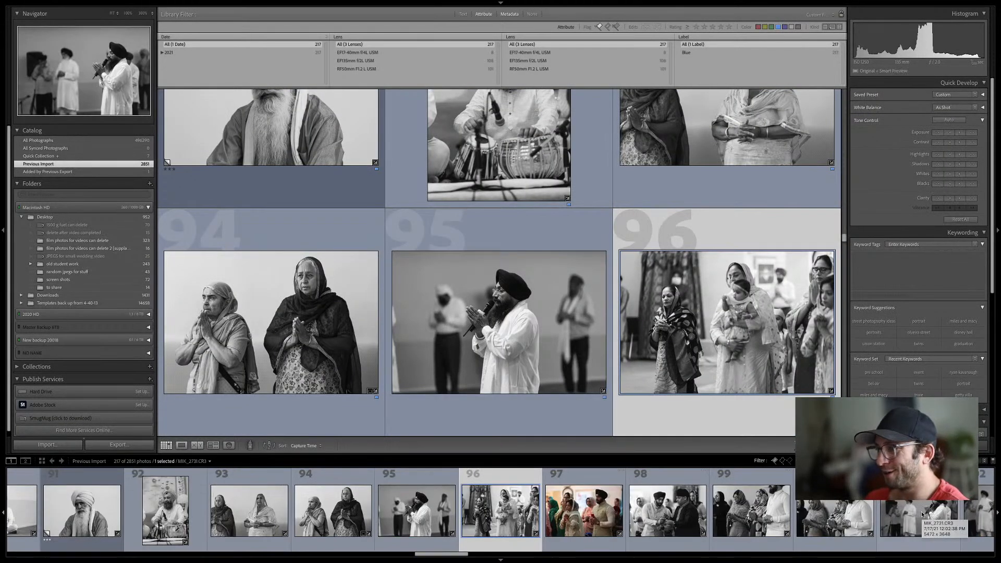
pyautogui.press('Left')
pyautogui.press('e')
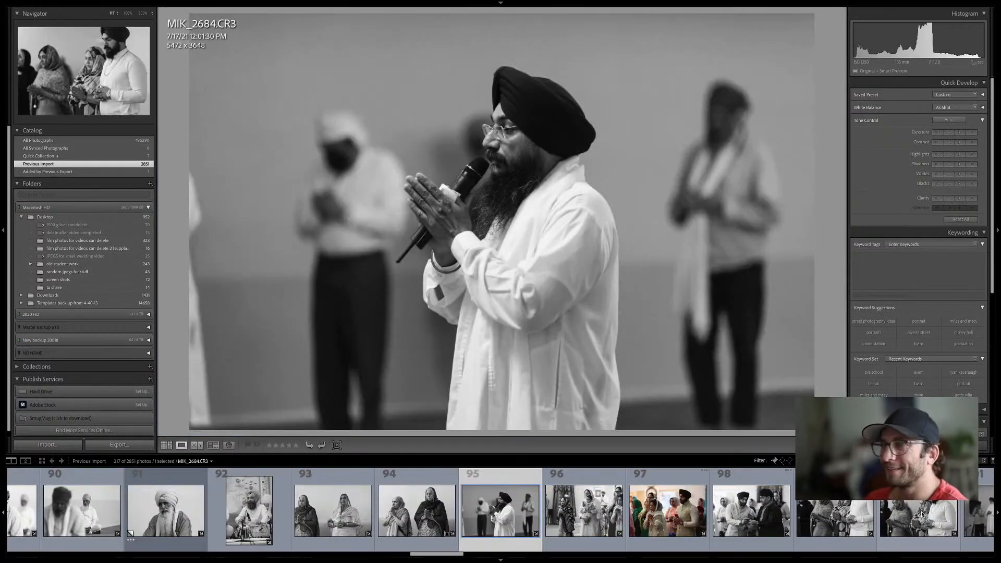
pyautogui.press('Right')
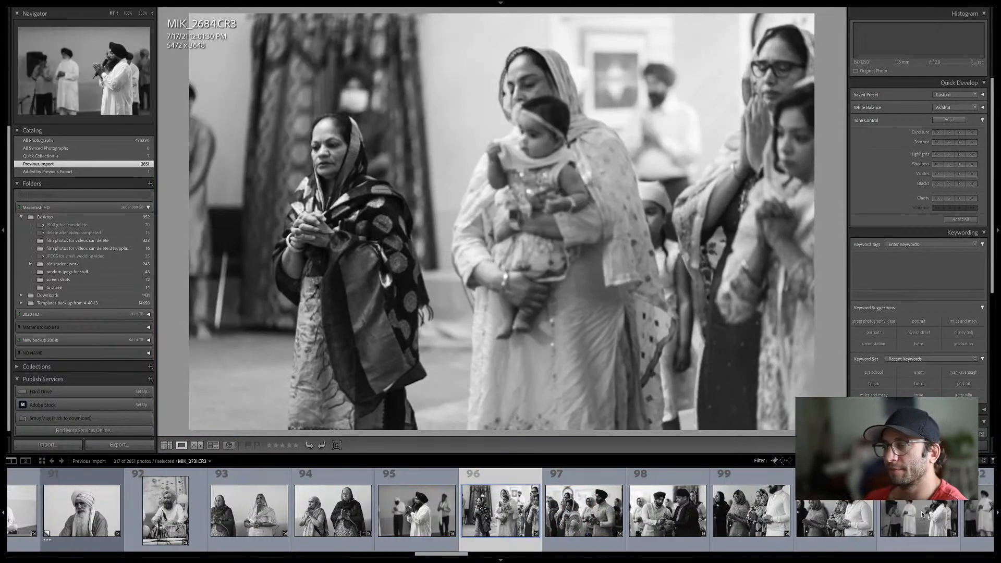
pyautogui.press('Right')
pyautogui.press('Right')
pyautogui.press('Left')
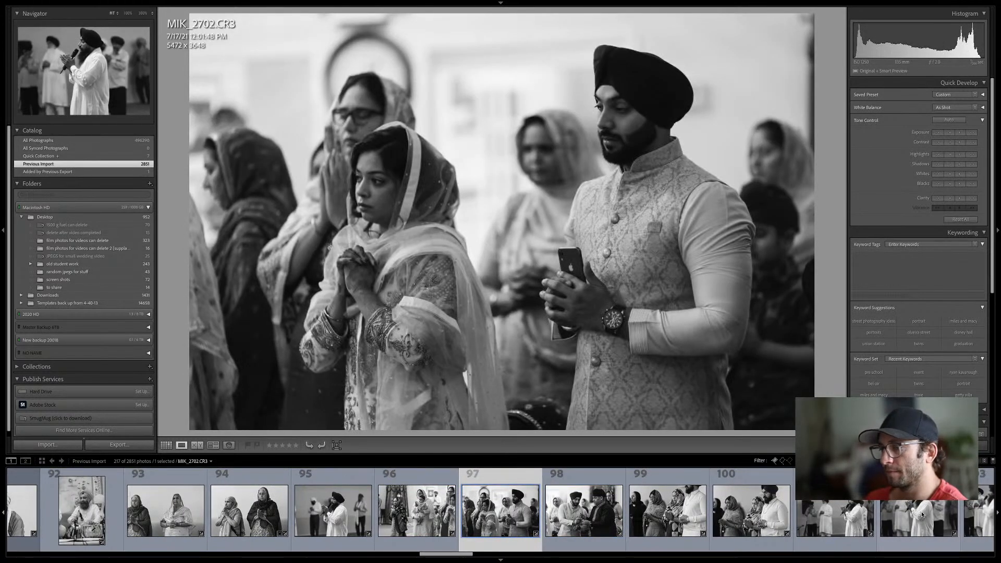
# Set Exposure to +0.25 and Shadows to +18 on photos 97 and 98 together
pyautogui.hotkey('shift', 'Right')
pyautogui.press('d')
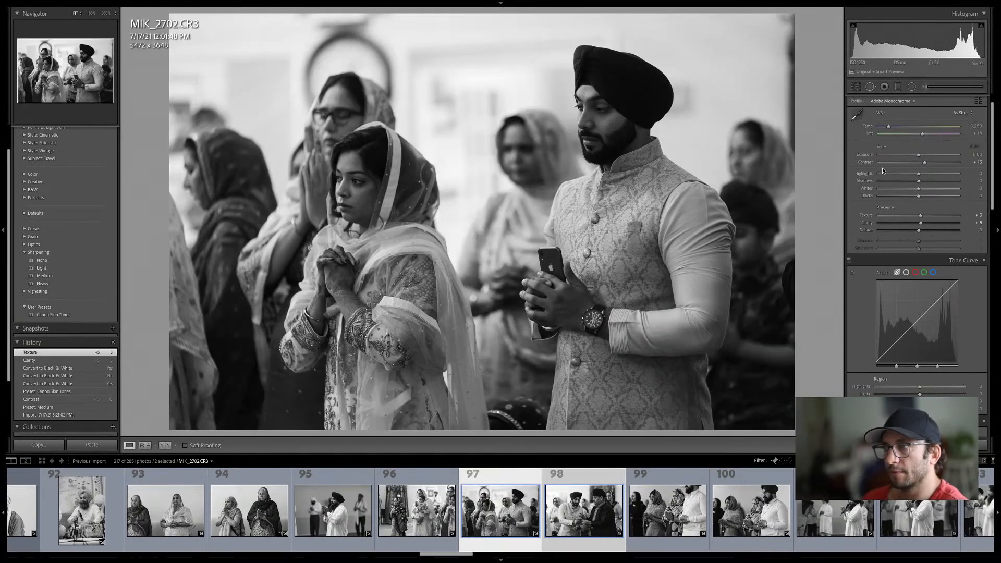
pyautogui.moveTo(919, 155); pyautogui.dragTo(926, 182)
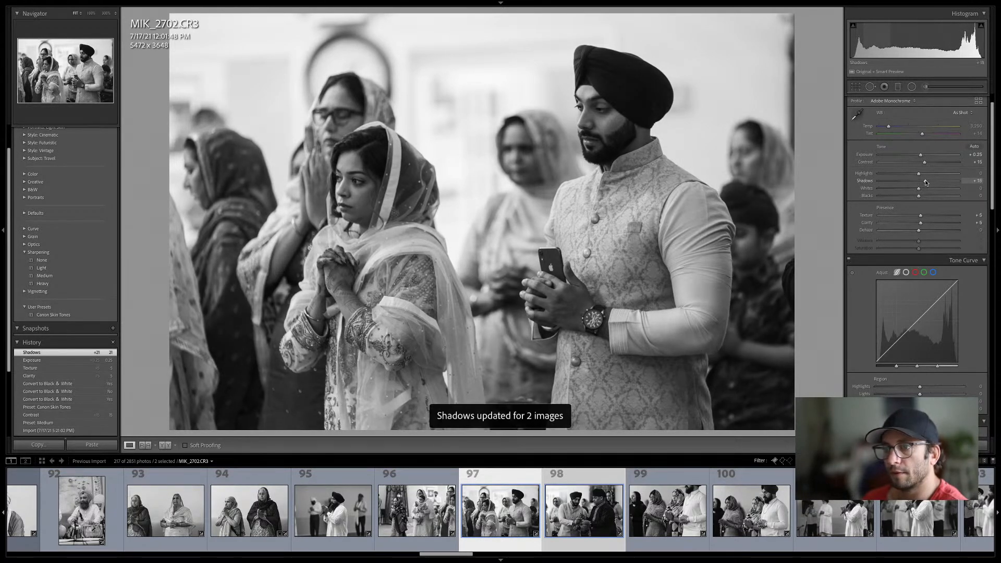
pyautogui.press('z')
pyautogui.press('g')
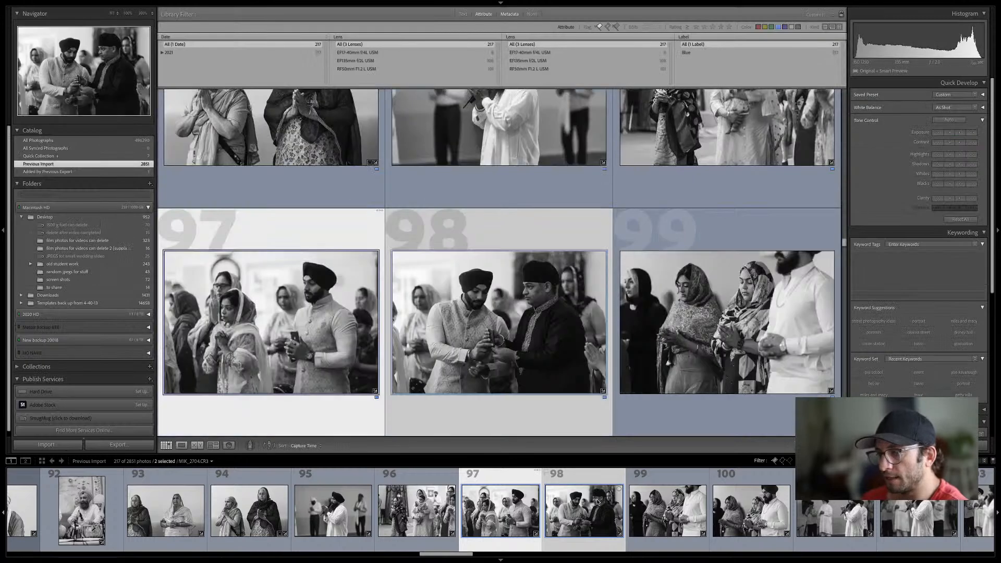
# Inspect the two men in photo 98 up close and set only this photo's Shadows to +24
pyautogui.press('super+d')
pyautogui.click(606, 515)
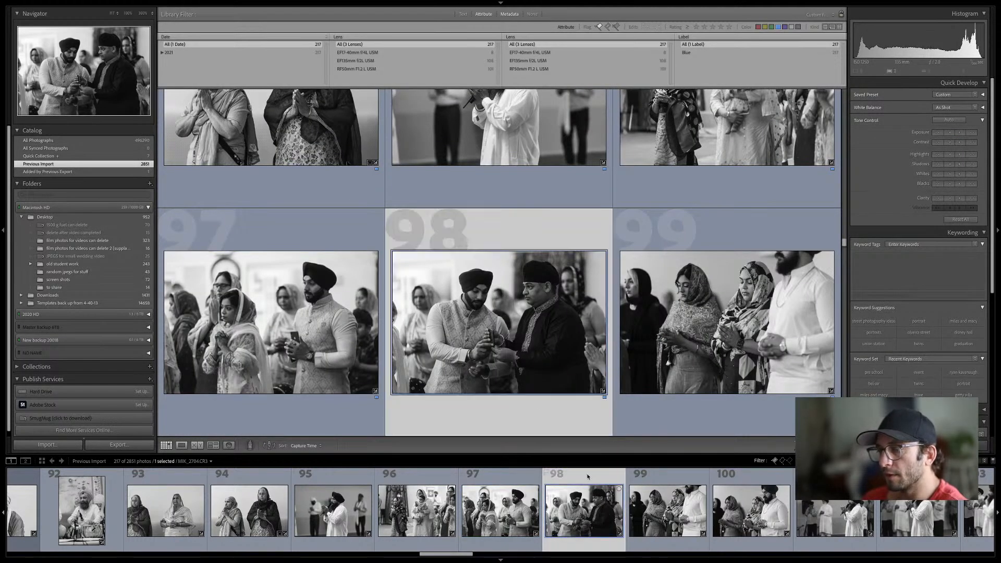
pyautogui.press('d')
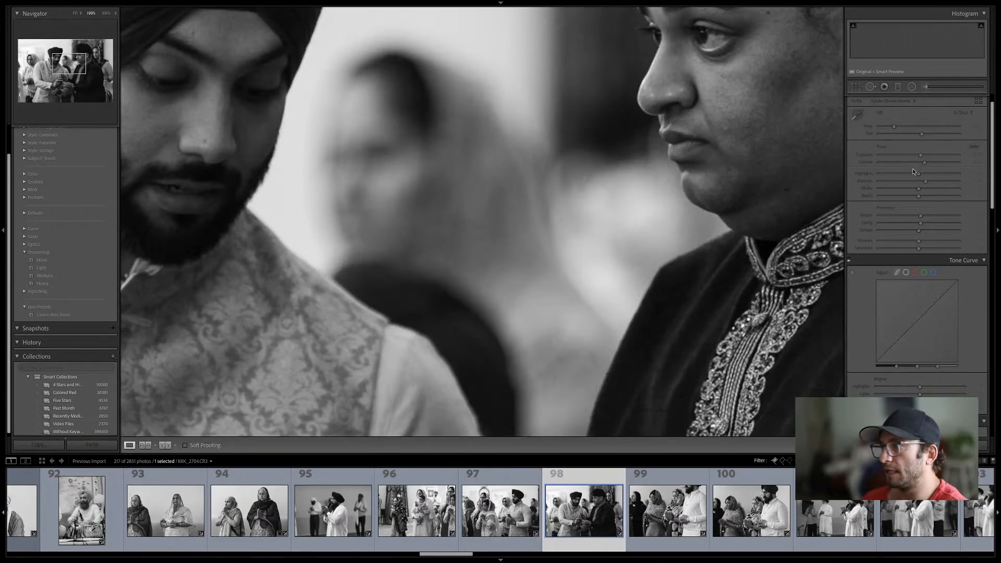
pyautogui.click(613, 171)
pyautogui.click(578, 212)
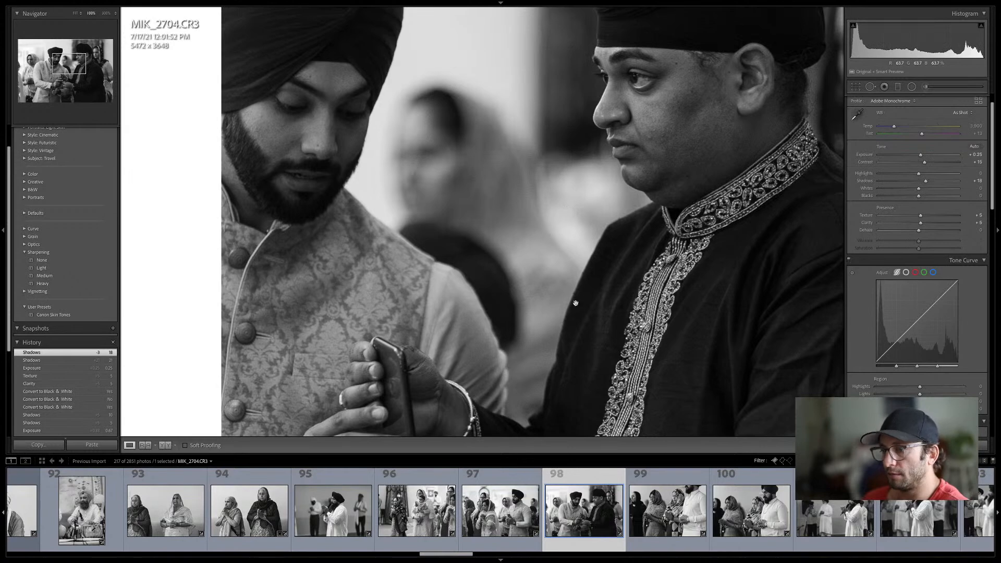
pyautogui.click(536, 239)
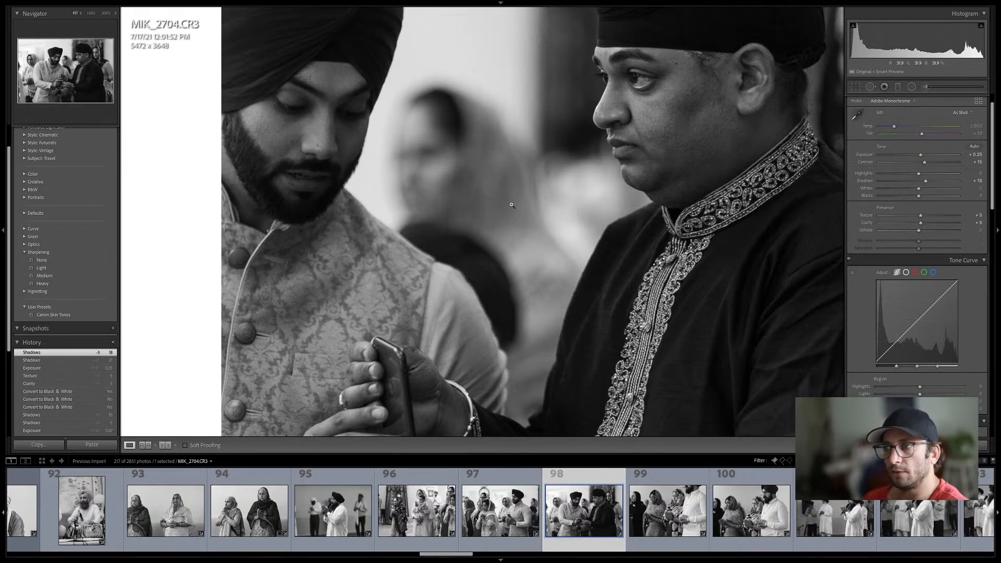
pyautogui.rightClick(559, 199)
pyautogui.click(559, 198)
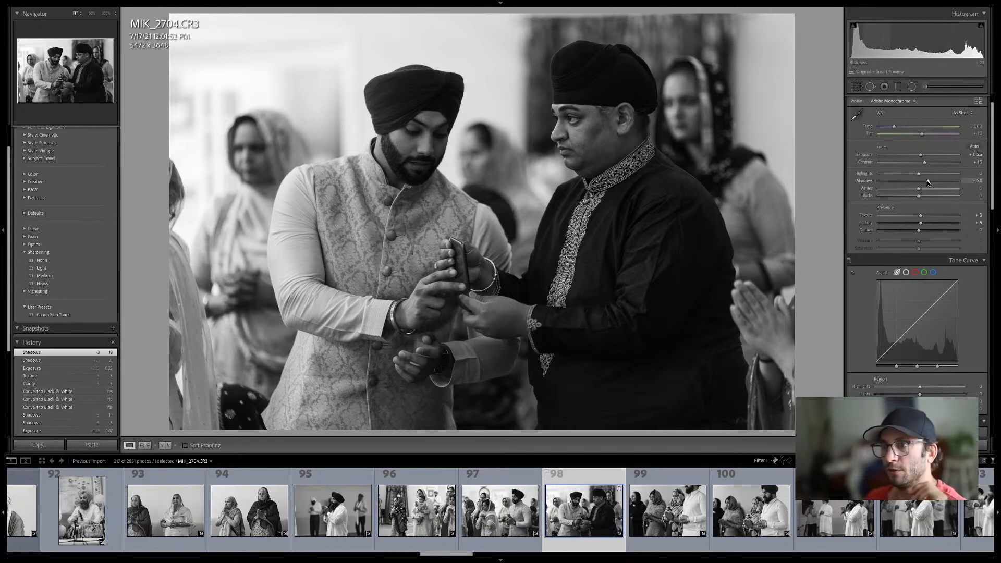
pyautogui.moveTo(927, 180); pyautogui.dragTo(927, 180)
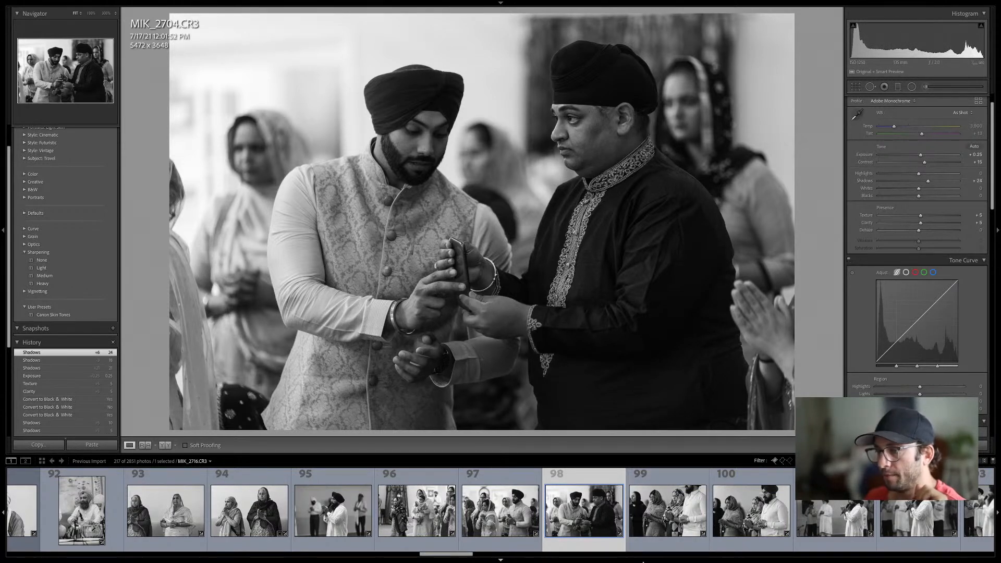
# Review photos 99 and 100, and examine the following photos up to 108 in the grid
pyautogui.click(661, 502)
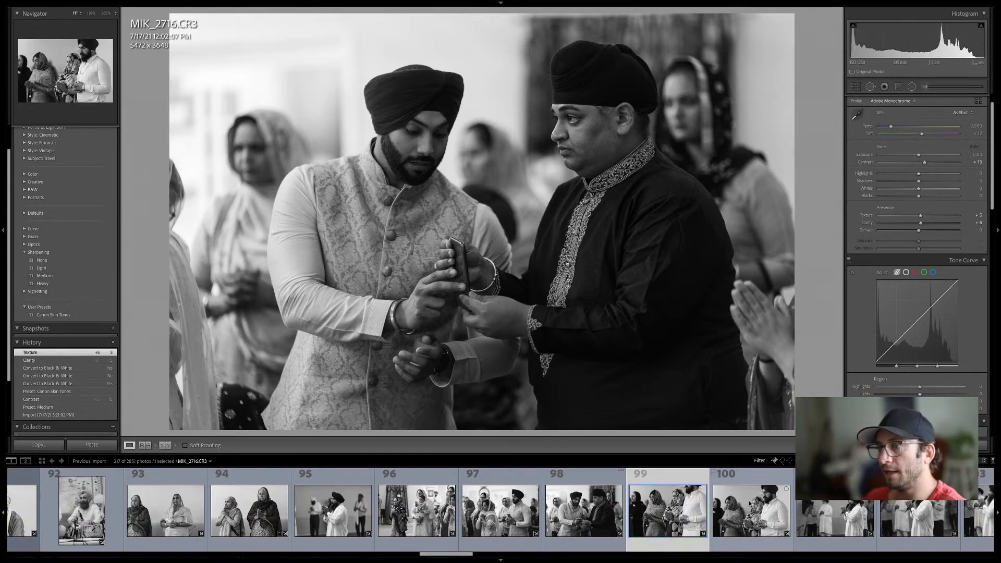
pyautogui.click(725, 518)
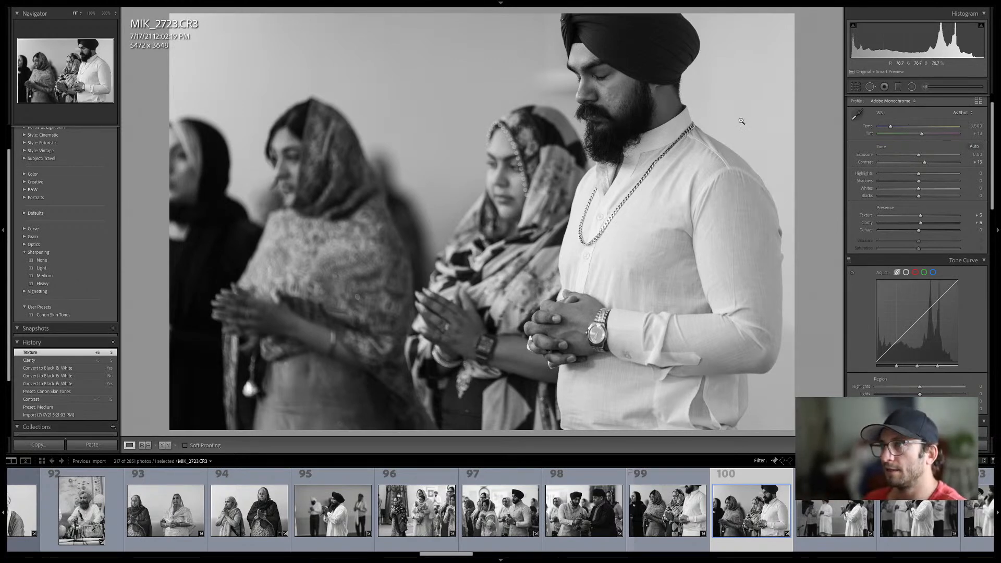
pyautogui.press('g')
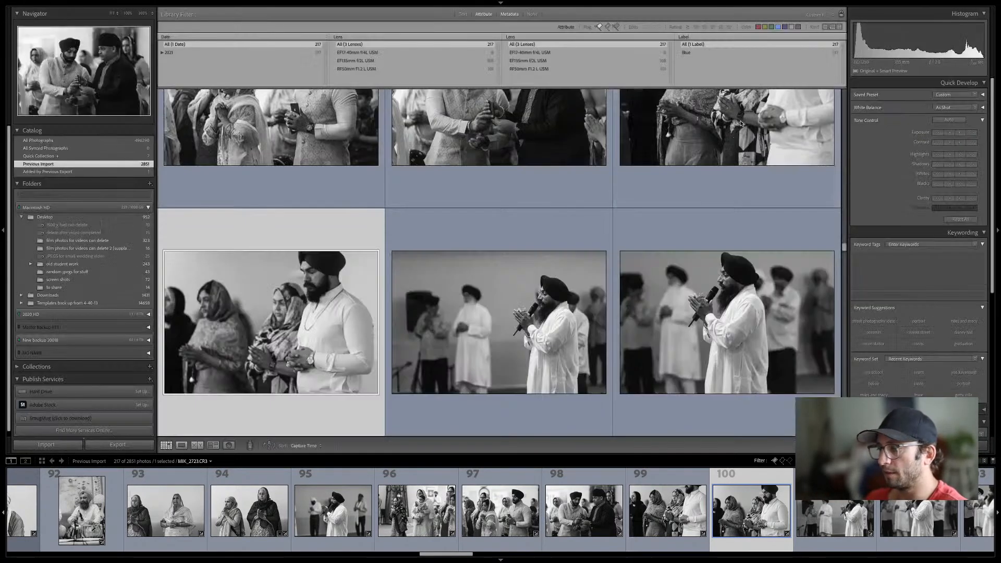
pyautogui.scroll(-3, 710, 176)
pyautogui.scroll(-3, 646, 319)
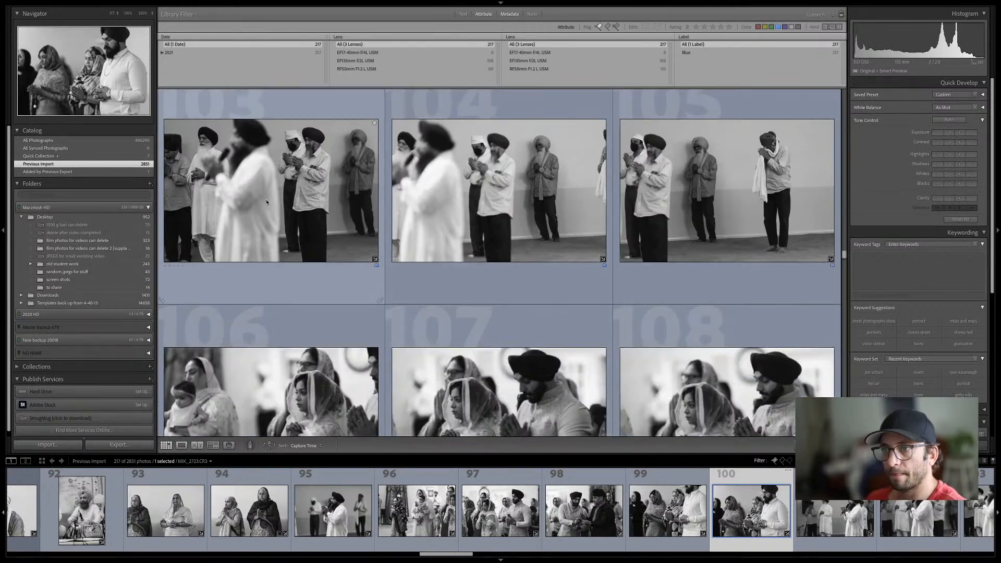
# Select photos 103 to 105 together and open them for developing, examining photo 105 enlarged
pyautogui.click(267, 202)
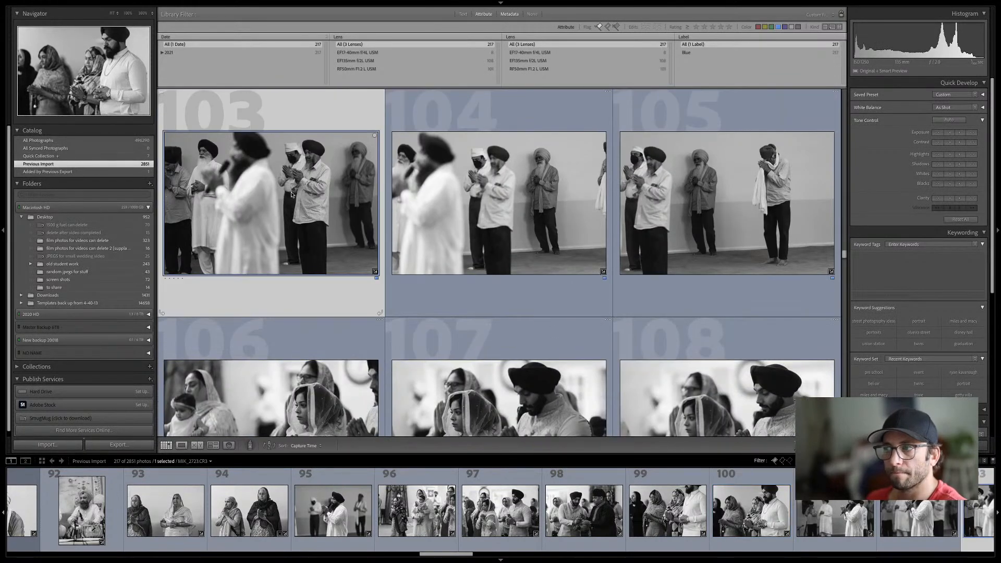
pyautogui.scroll(-1, 467, 265)
pyautogui.keyDown('shift'); pyautogui.click(690, 183); pyautogui.keyUp('shift')
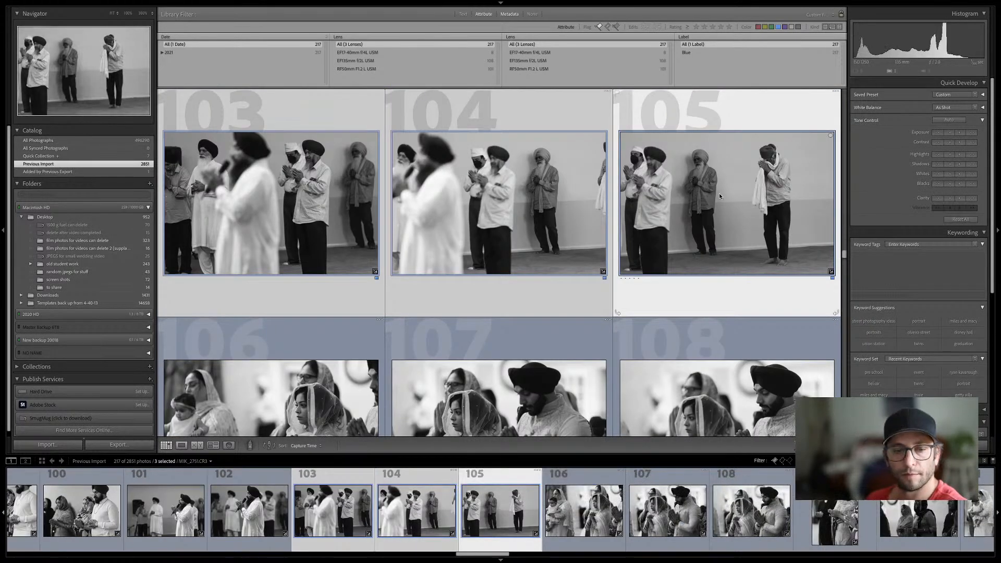
pyautogui.press('d')
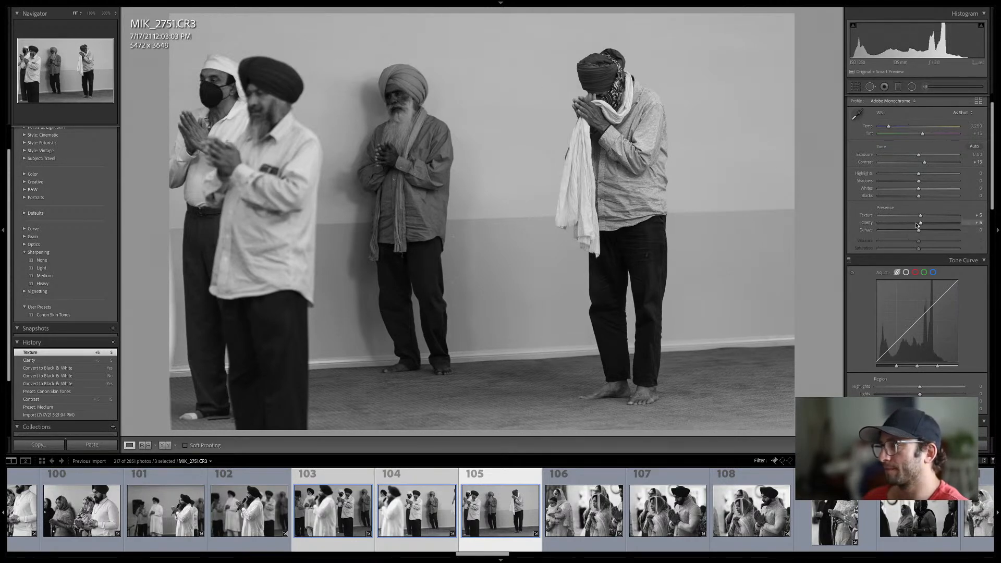
pyautogui.moveTo(921, 222); pyautogui.dragTo(922, 219)
# Compare photos 106 and 107 enlarged and select photos 106 to 108 for joint editing, with 106 active
pyautogui.click(588, 514)
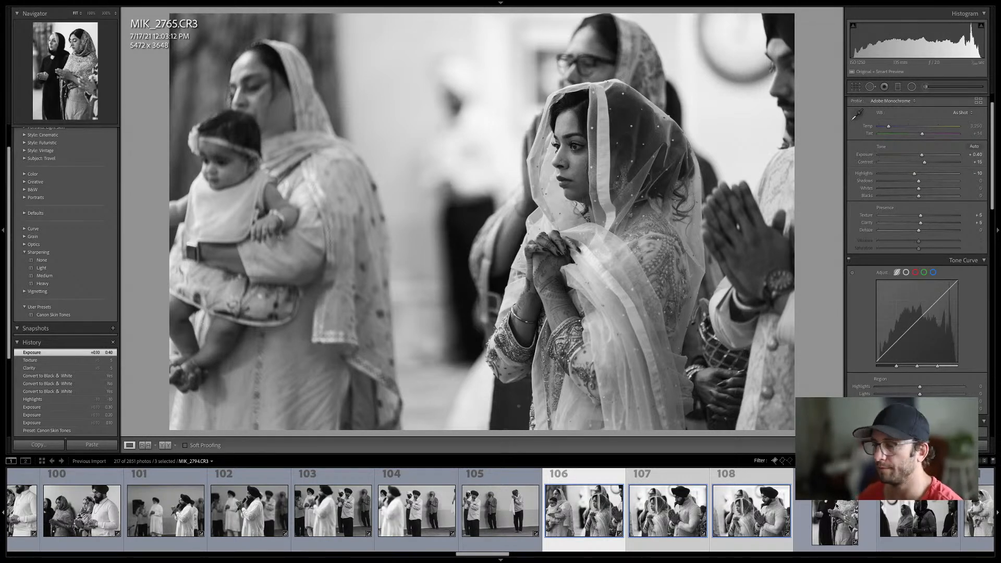
pyautogui.press('Right')
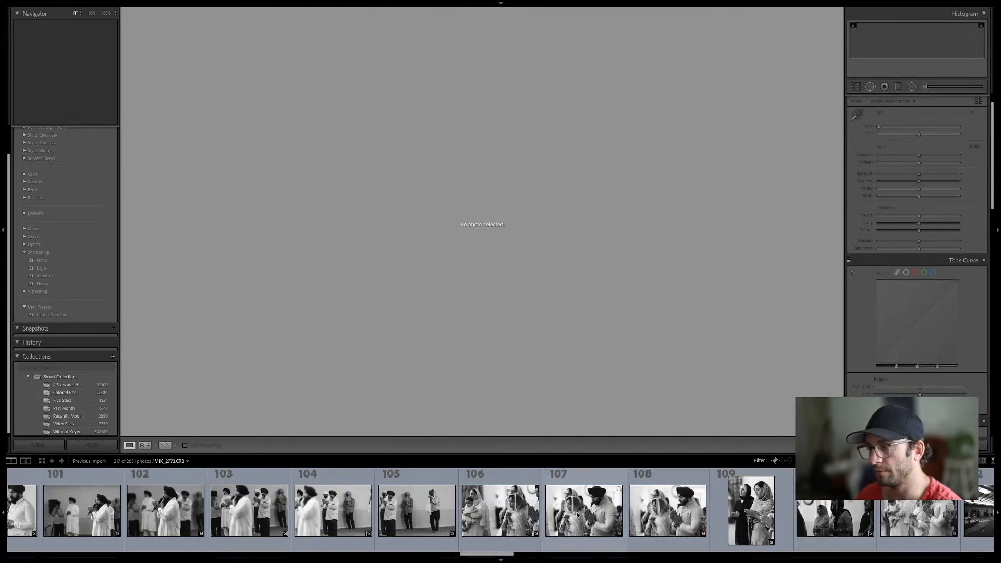
pyautogui.click(498, 514)
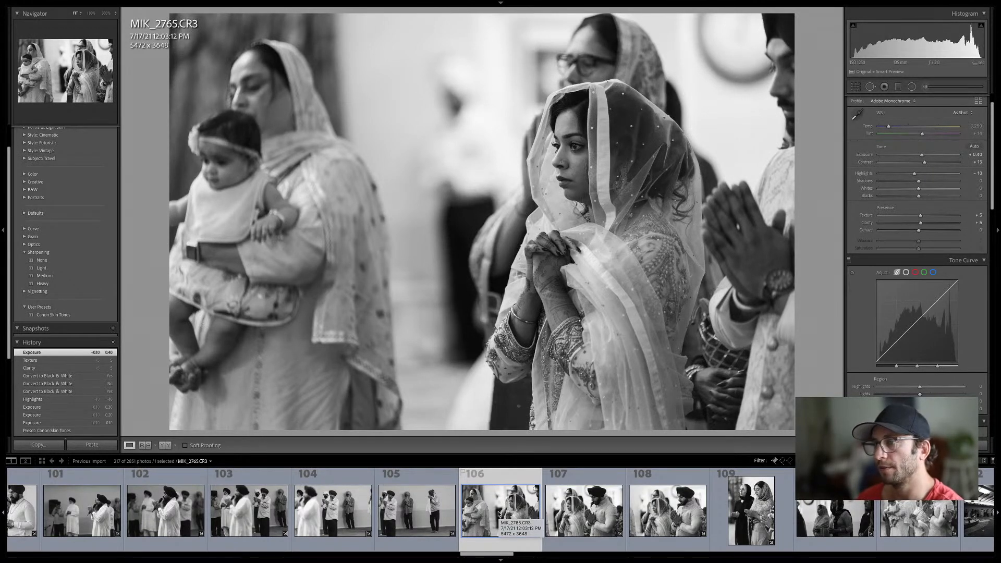
pyautogui.press('Right')
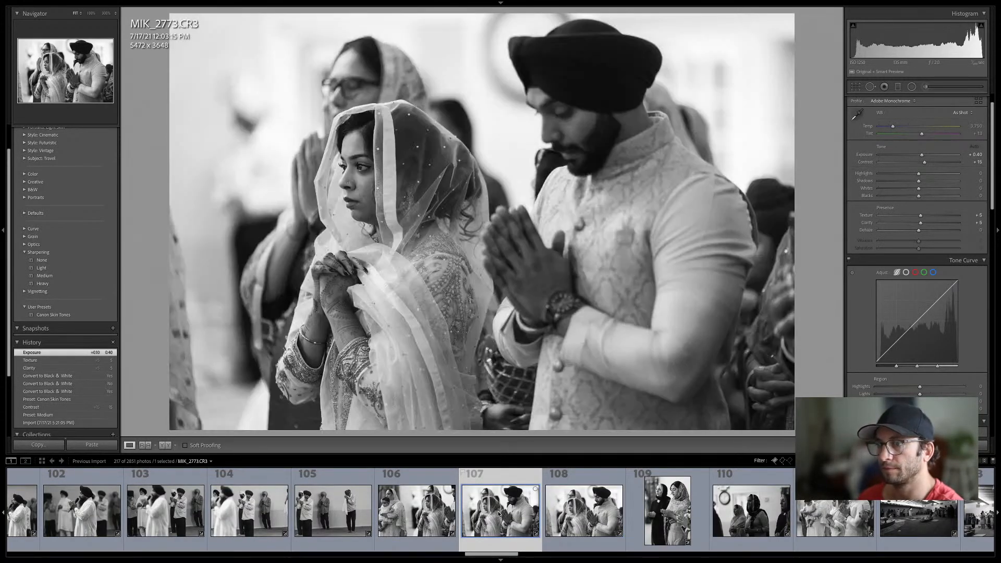
pyautogui.press('Left')
pyautogui.hotkey('shift', 'Right')
pyautogui.hotkey('shift', 'Right')
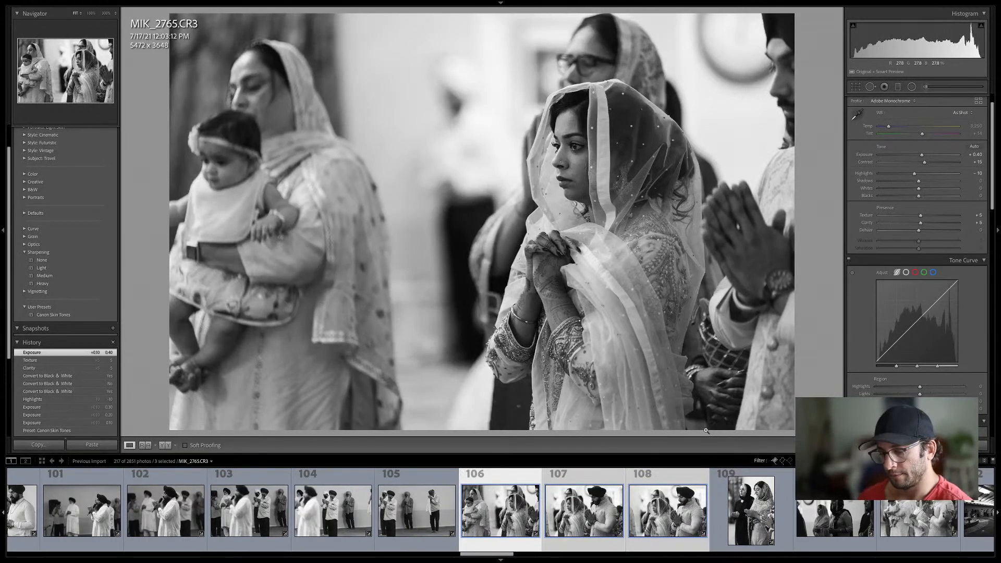
# Check photo 106 in a before/after comparison and set Highlights to +3 for the selected photos 106 to 108
pyautogui.press('y')
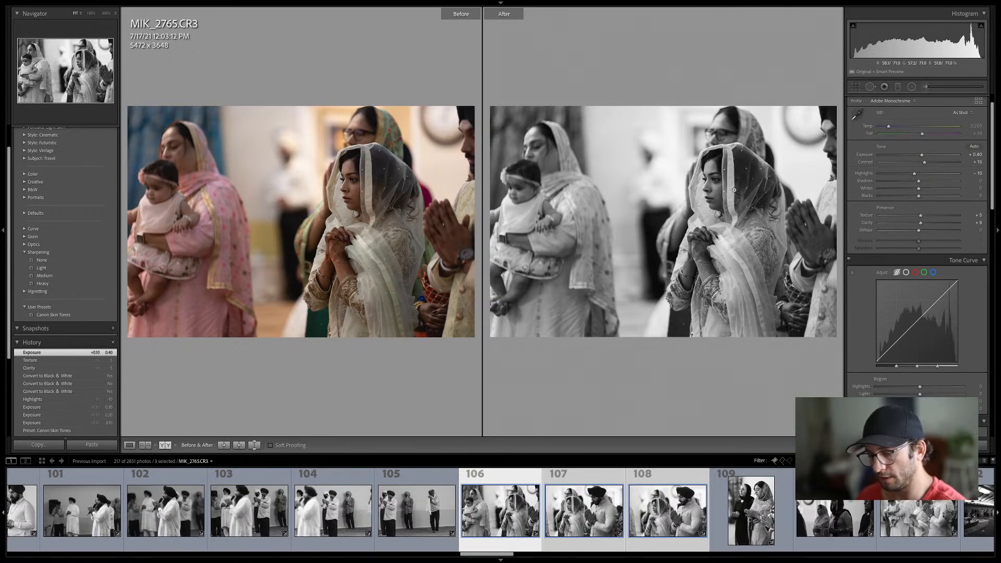
pyautogui.press('y')
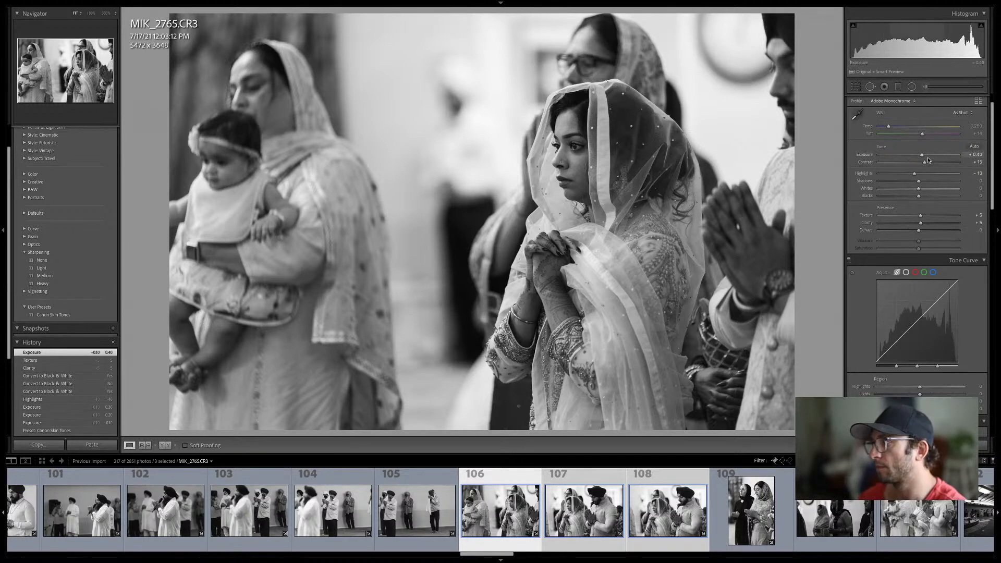
pyautogui.moveTo(920, 177); pyautogui.dragTo(920, 177)
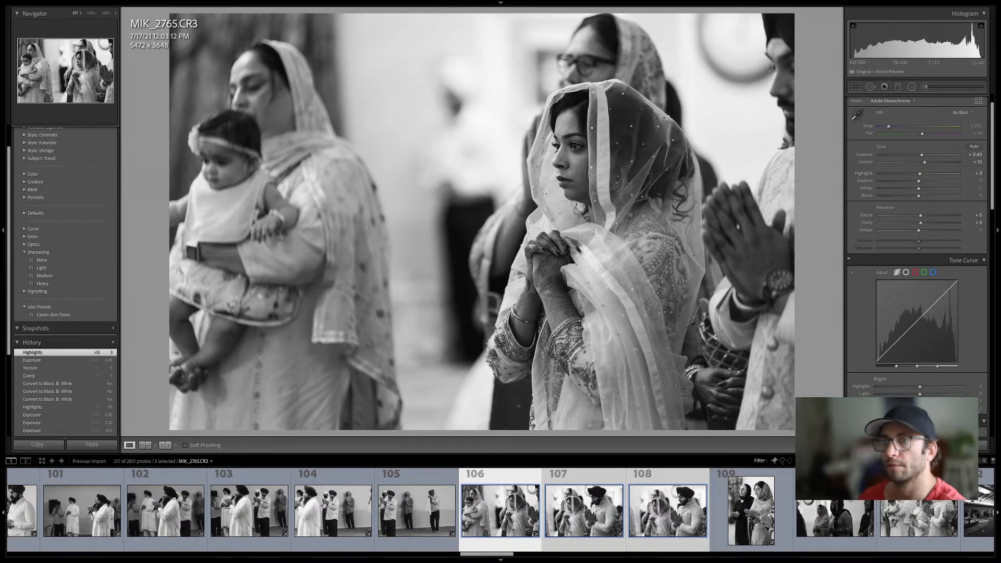
# Select photo 110 in the grid and brighten it by raising its Exposure
pyautogui.click(770, 507)
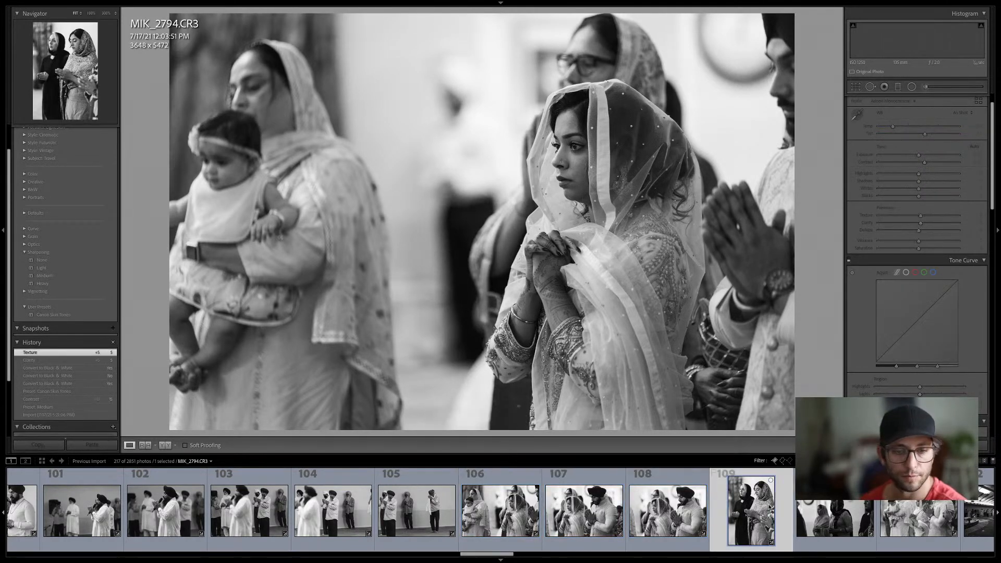
pyautogui.press('g')
pyautogui.press('Right')
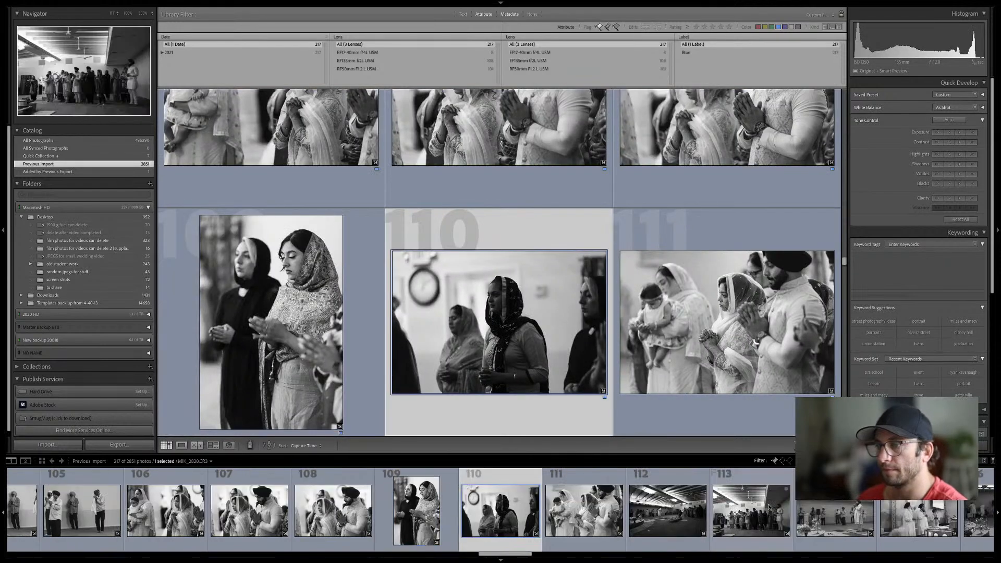
pyautogui.click(973, 134)
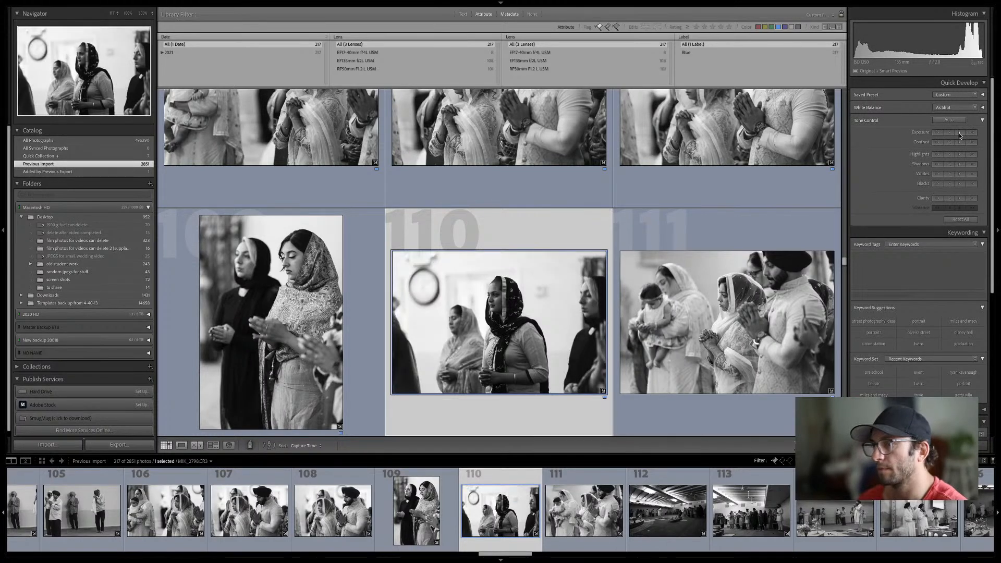
# Review photos 111 to 115 enlarged, comparing the tones of the wide room shots 112 to 114
pyautogui.click(693, 338)
pyautogui.scroll(-3, 679, 359)
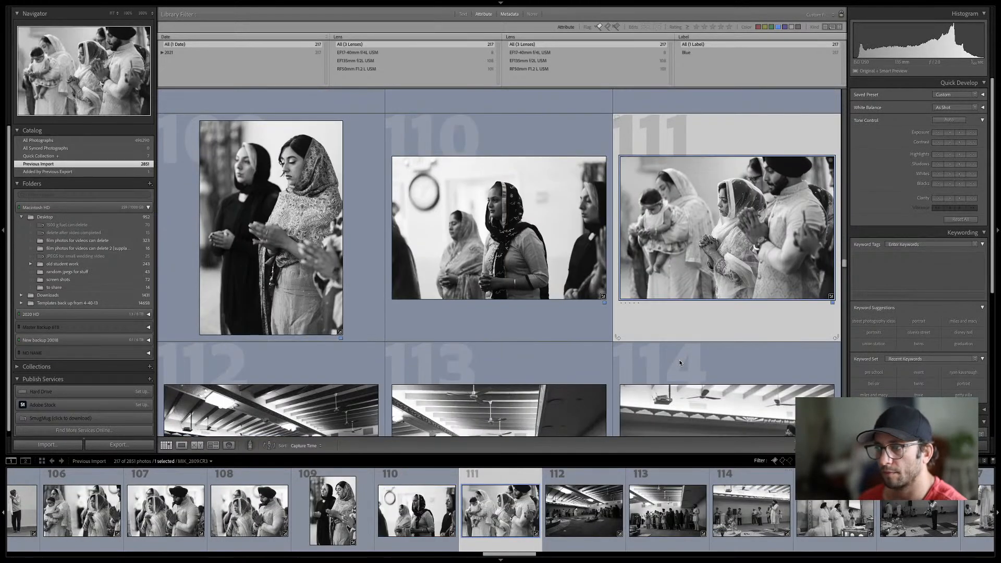
pyautogui.press('e')
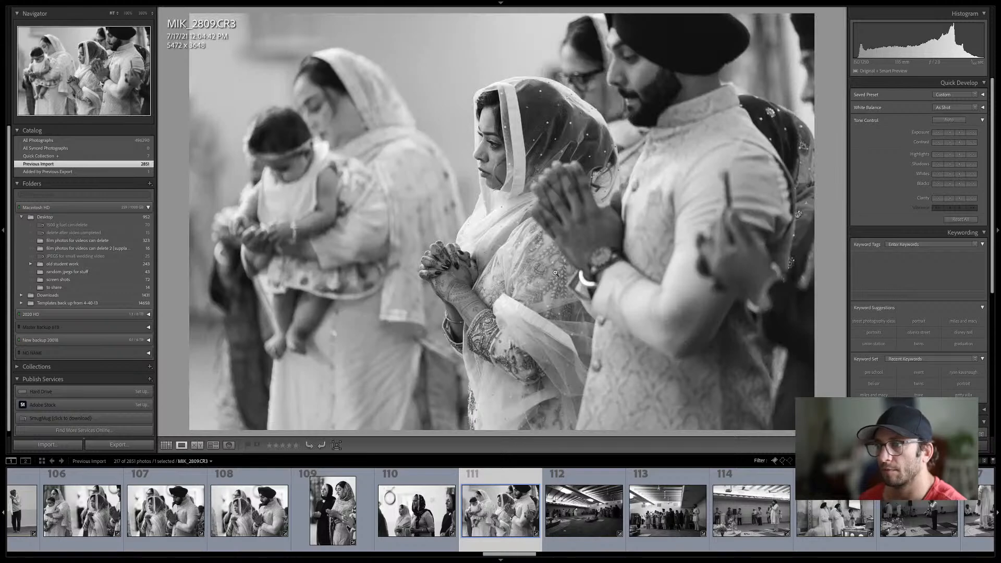
pyautogui.press('g')
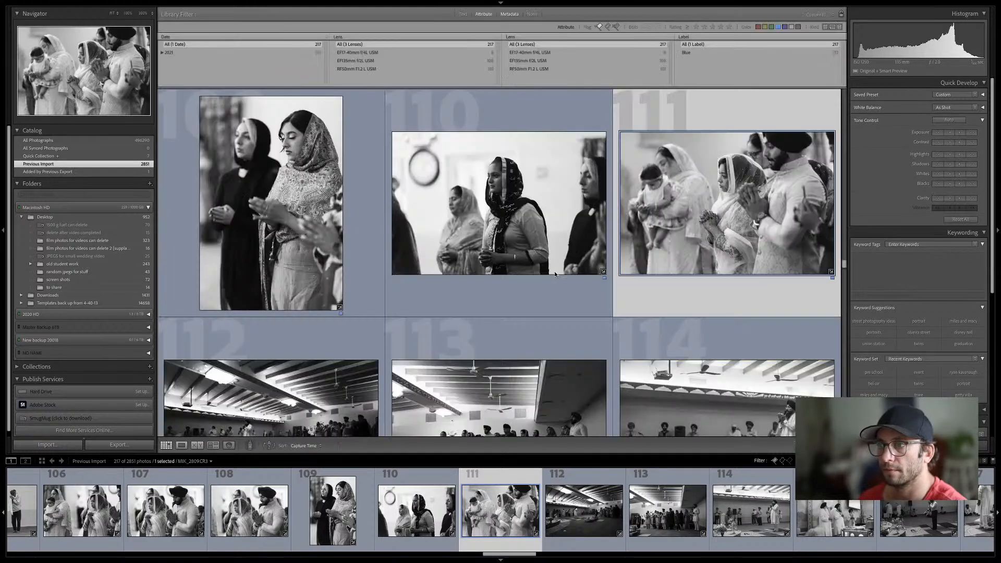
pyautogui.scroll(-4, 554, 271)
pyautogui.click(328, 305)
pyautogui.press('e')
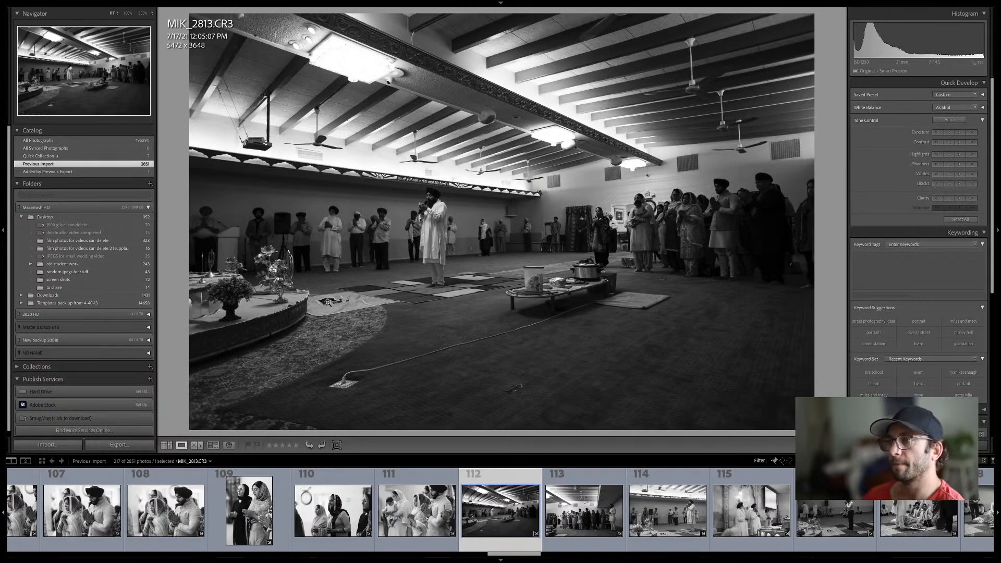
pyautogui.press('Right')
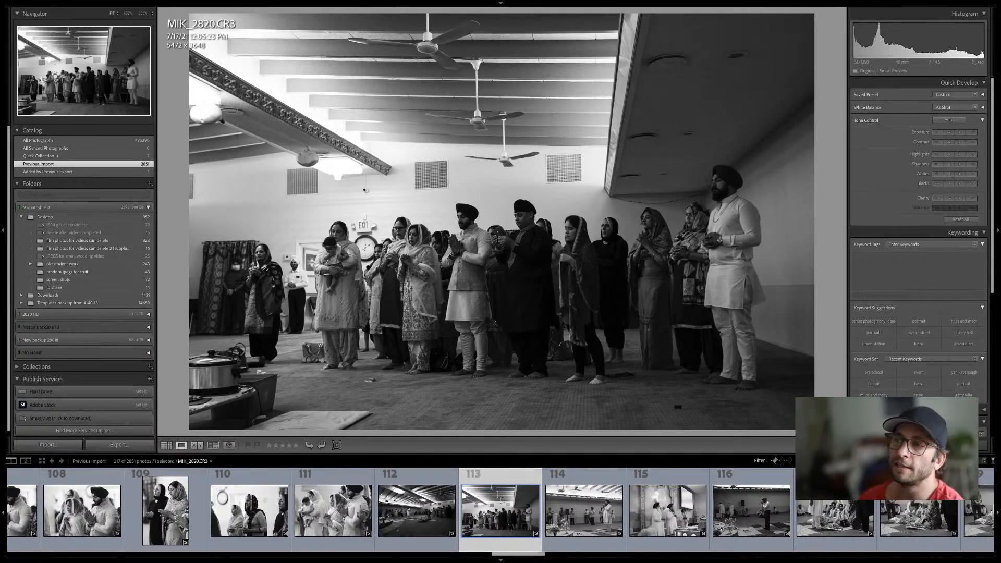
pyautogui.press('Left')
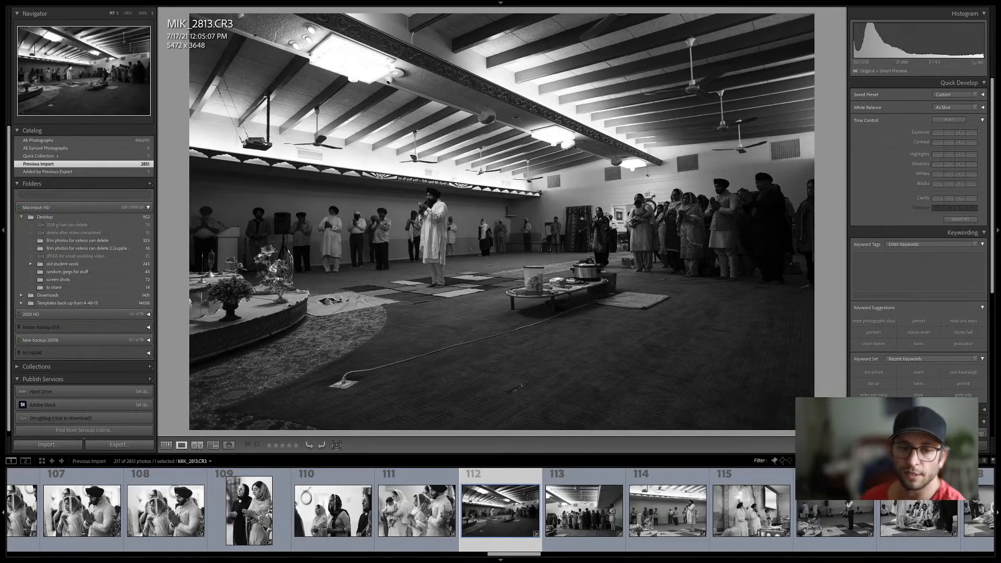
pyautogui.press('Right')
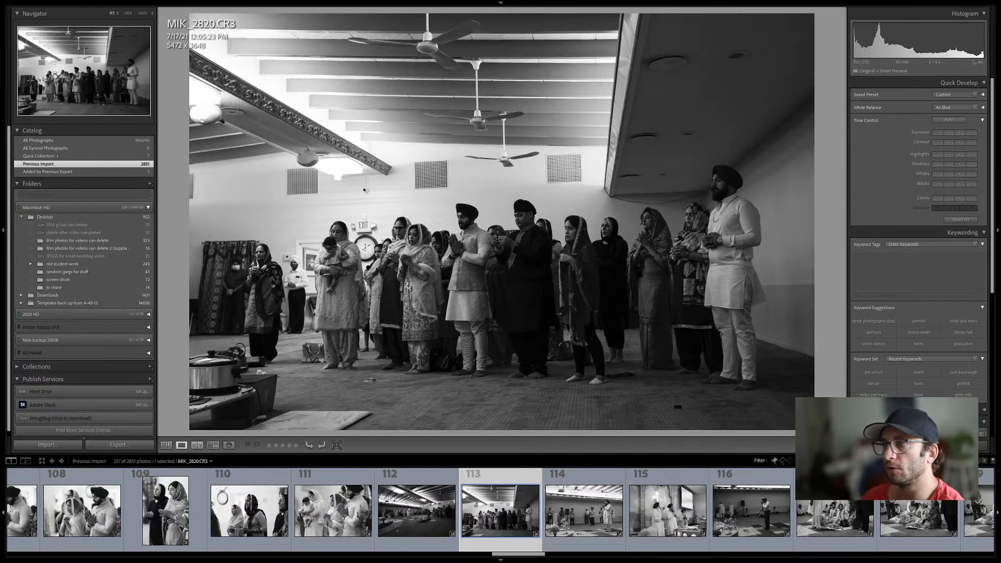
pyautogui.press('Right')
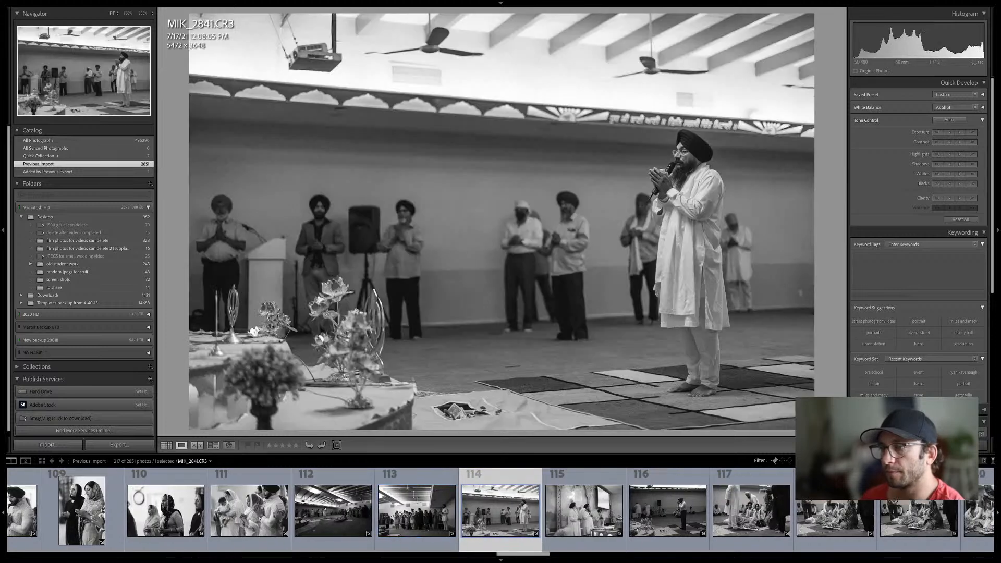
pyautogui.press('Left')
pyautogui.press('Left')
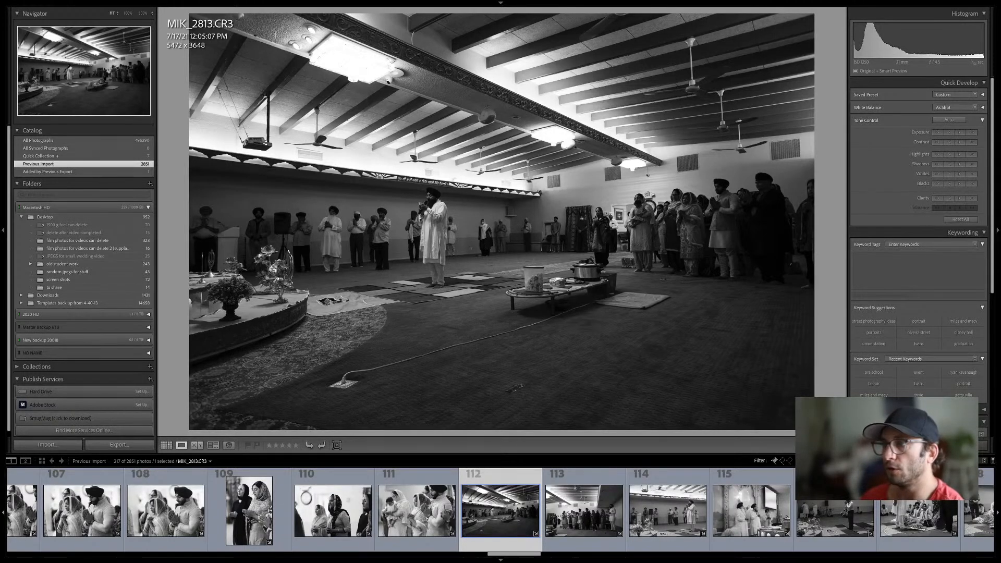
pyautogui.press('Right')
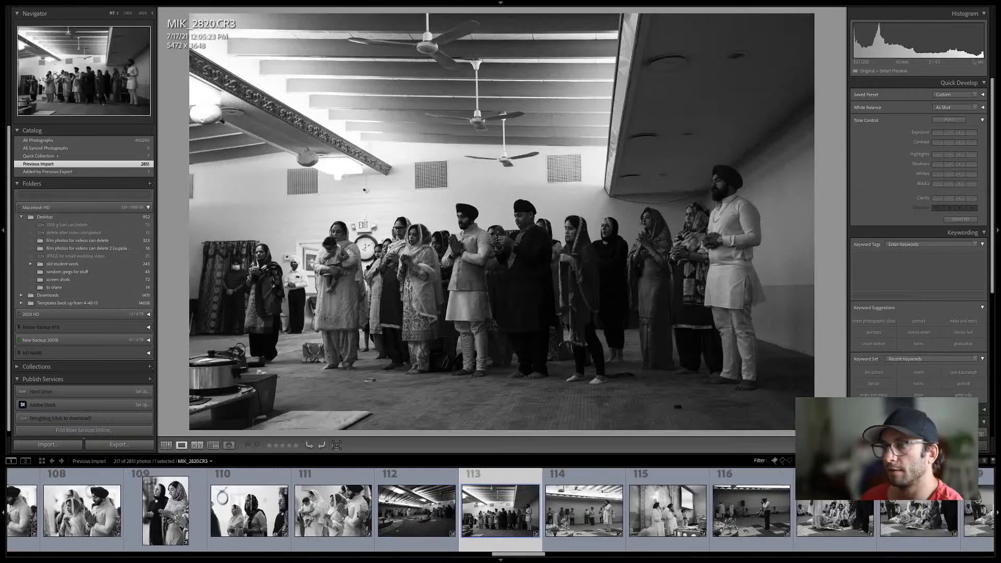
pyautogui.press('Right')
pyautogui.press('Right')
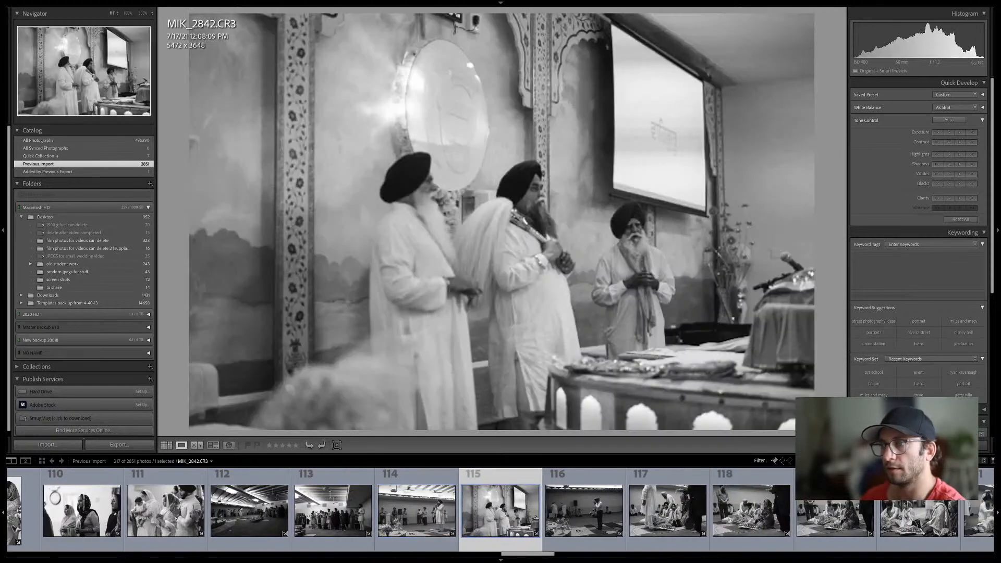
pyautogui.press('g')
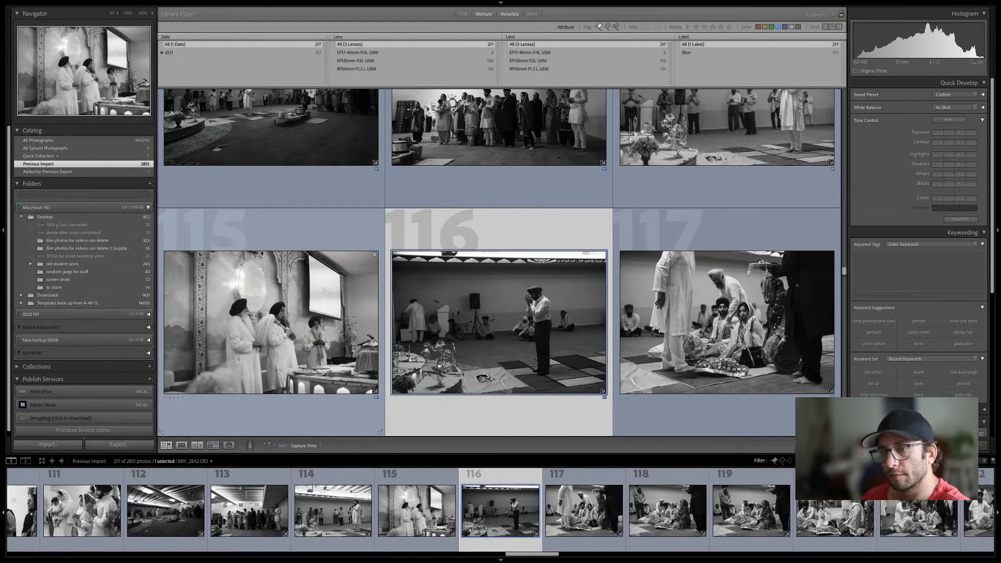
# Crop photo 115 from its upper-left corner to about 4699 x 3133 pixels, keeping the original aspect ratio
pyautogui.press('e')
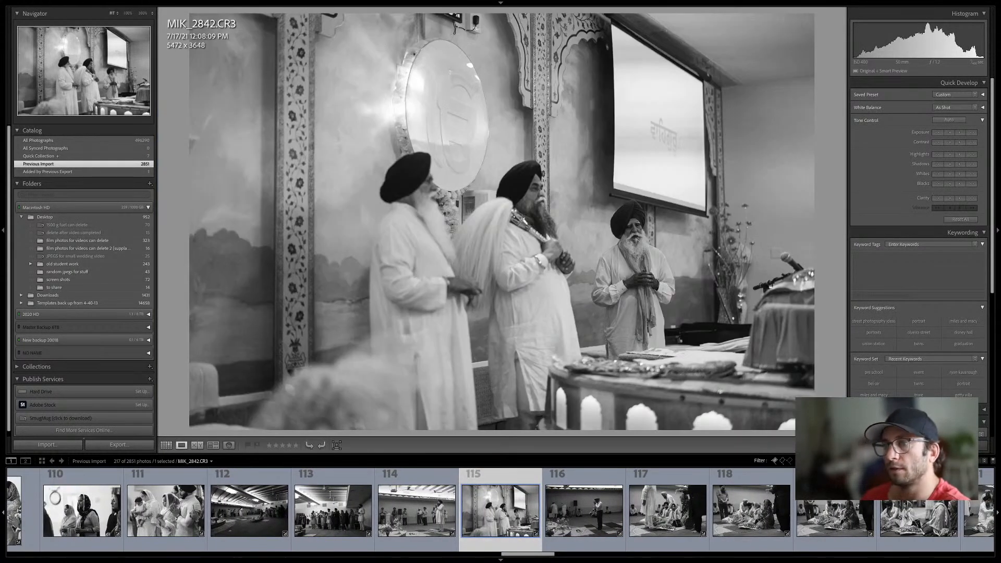
pyautogui.press('d')
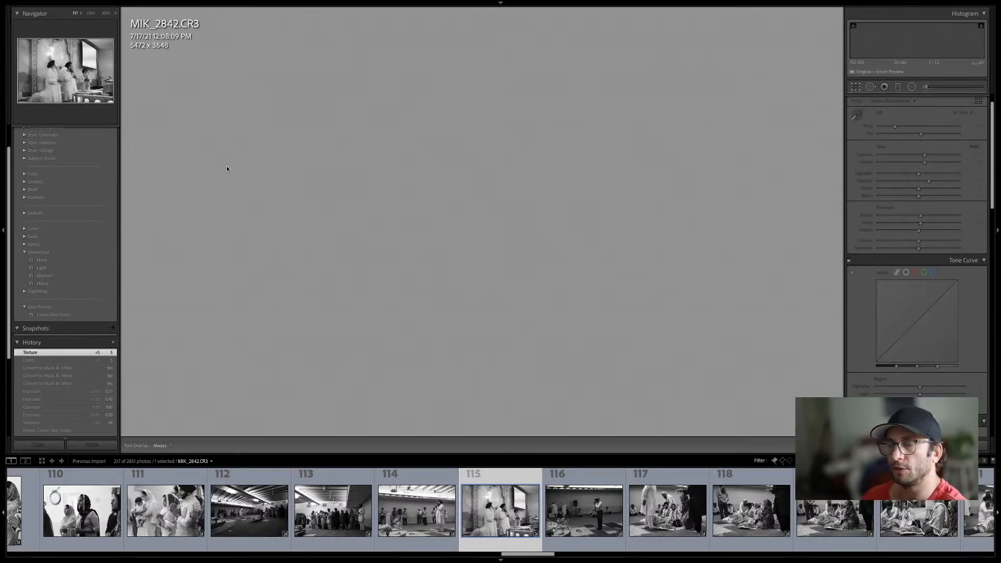
pyautogui.press('r')
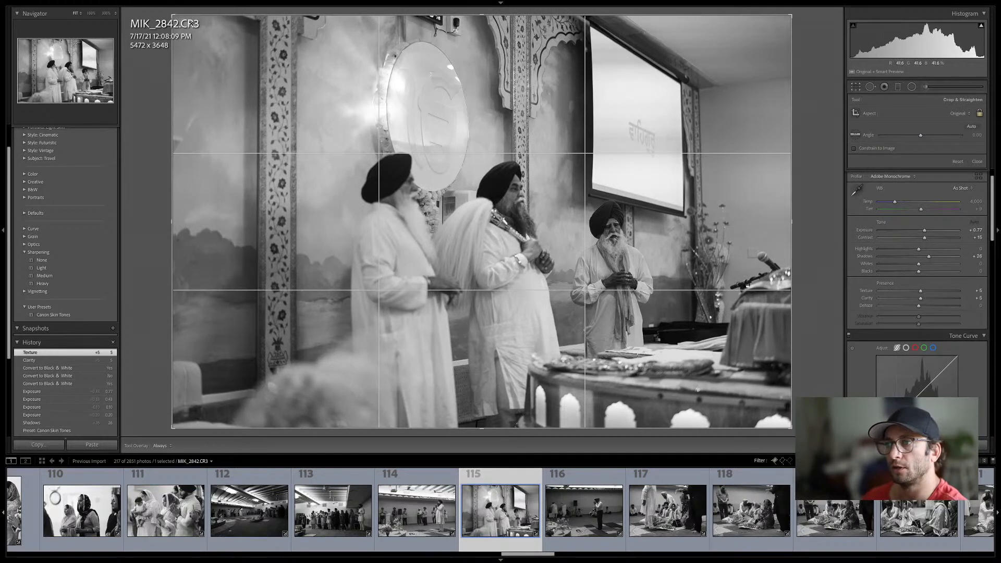
pyautogui.moveTo(173, 16); pyautogui.dragTo(217, 37)
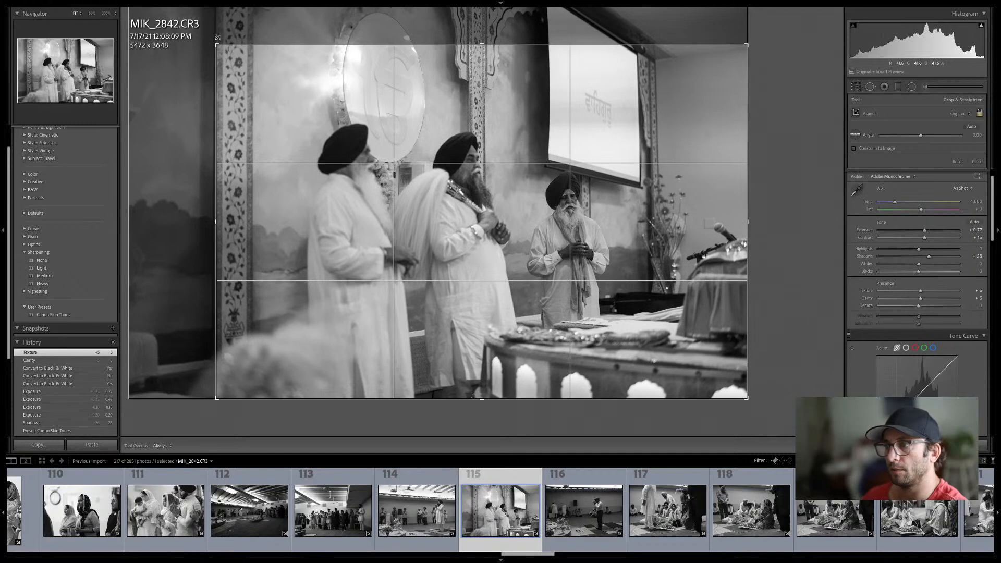
pyautogui.press('Return')
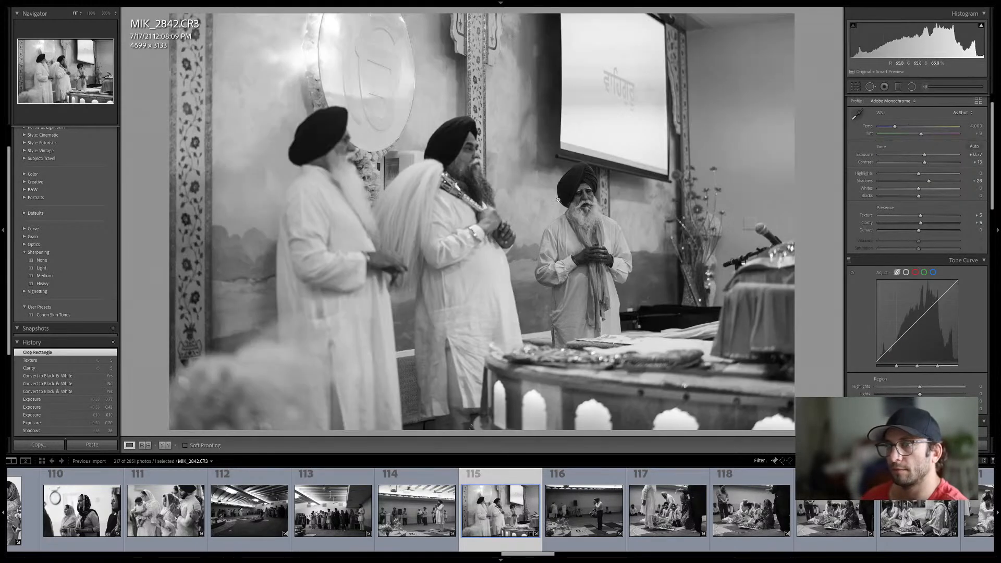
# Examine photo 116 in the grid and enlarged, comparing it with photo 117
pyautogui.click(603, 528)
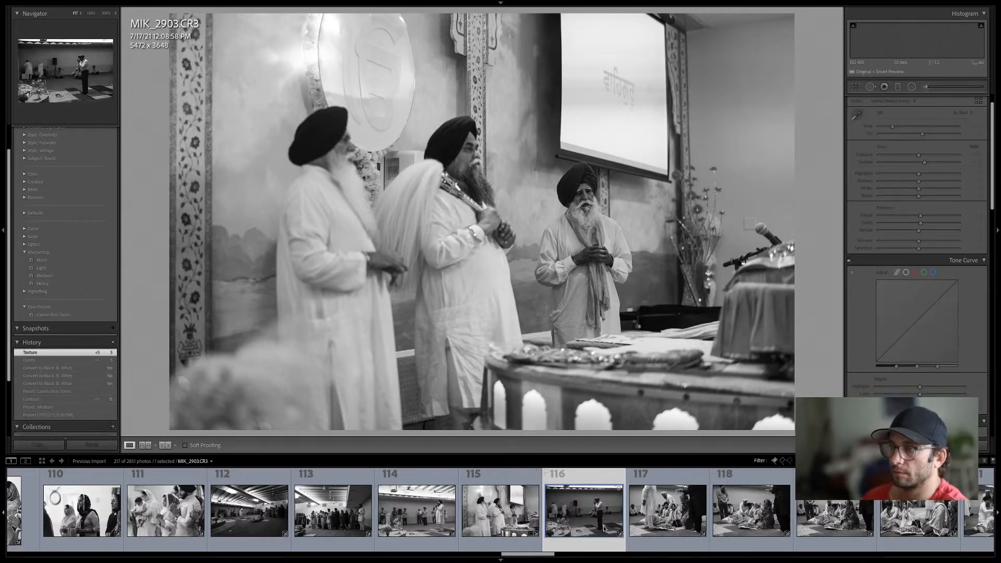
pyautogui.press('g')
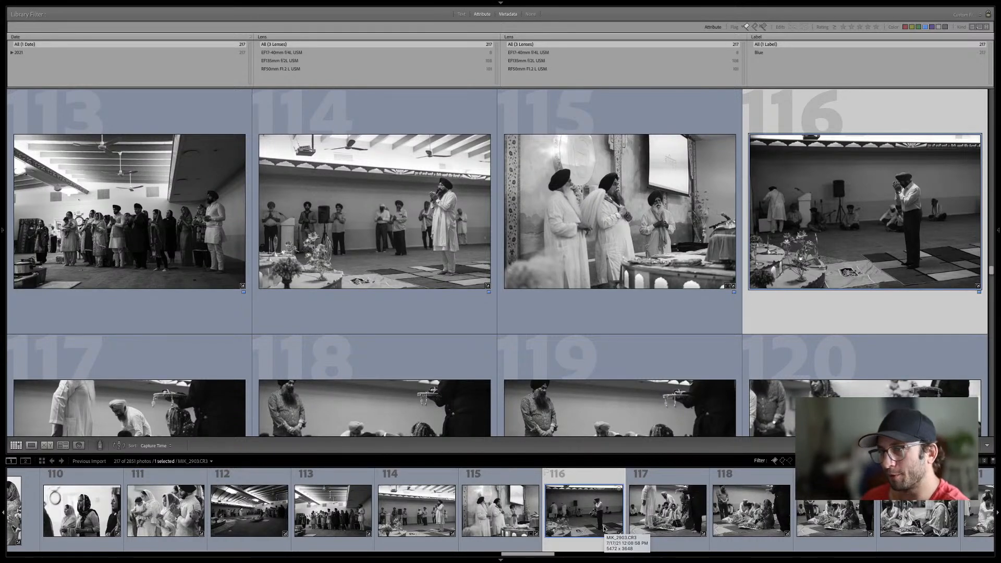
pyautogui.press('Right')
pyautogui.press('e')
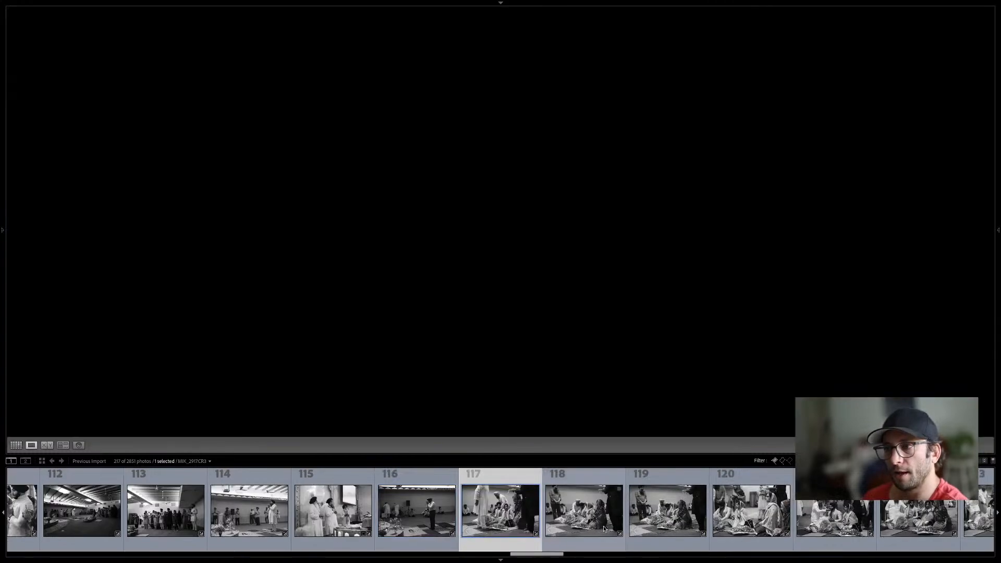
pyautogui.press('Left')
pyautogui.press('Right')
pyautogui.press('Left')
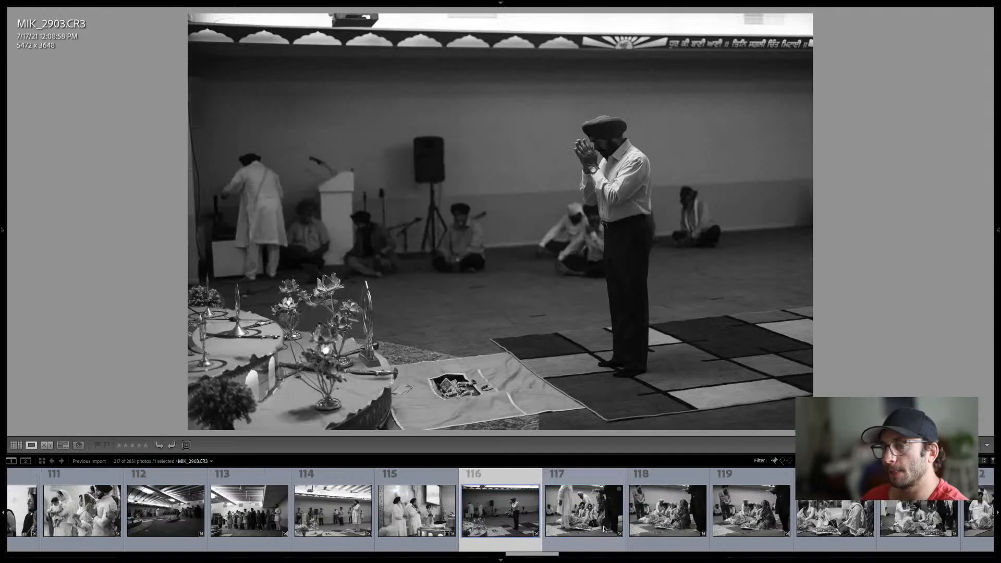
# Brighten photo 117 of the seated couple by setting its Exposure to +0.35
pyautogui.press('Right')
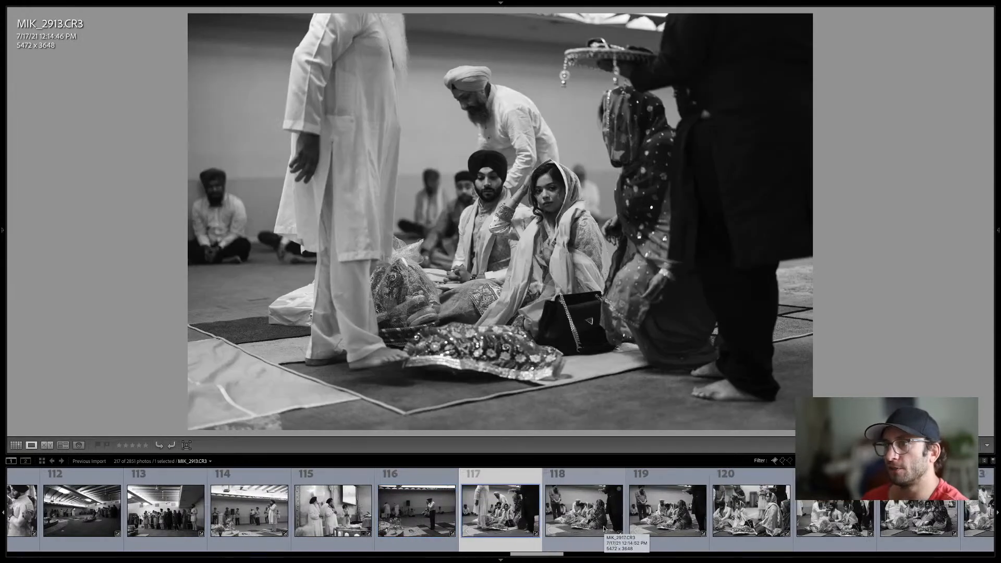
pyautogui.press('Right')
pyautogui.press('Left')
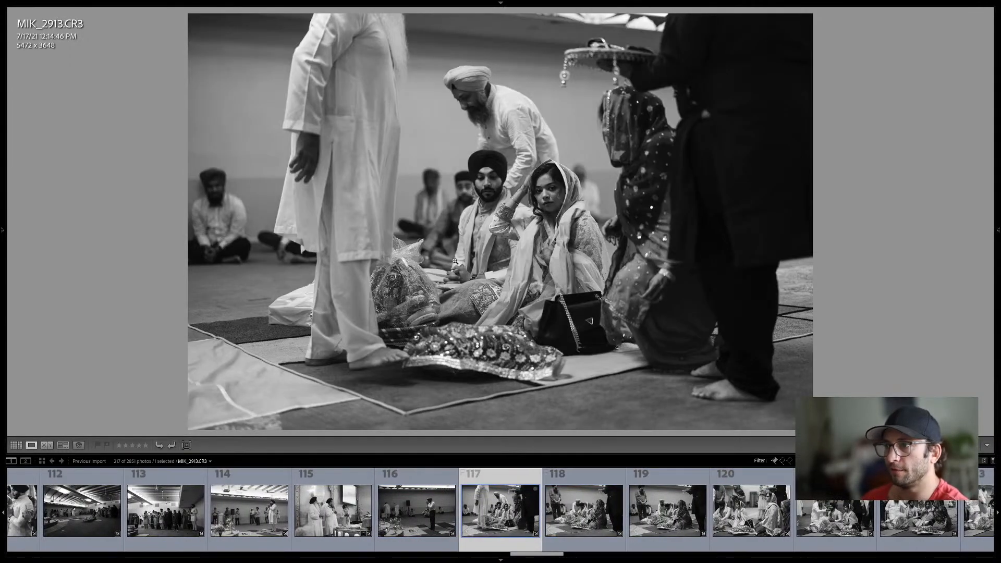
pyautogui.press('d')
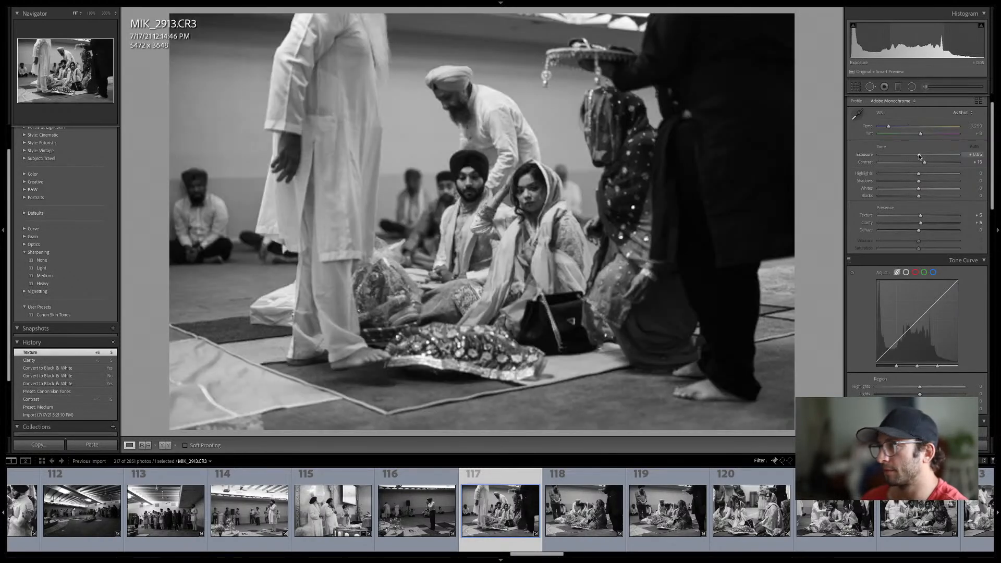
pyautogui.moveTo(919, 156); pyautogui.dragTo(921, 156)
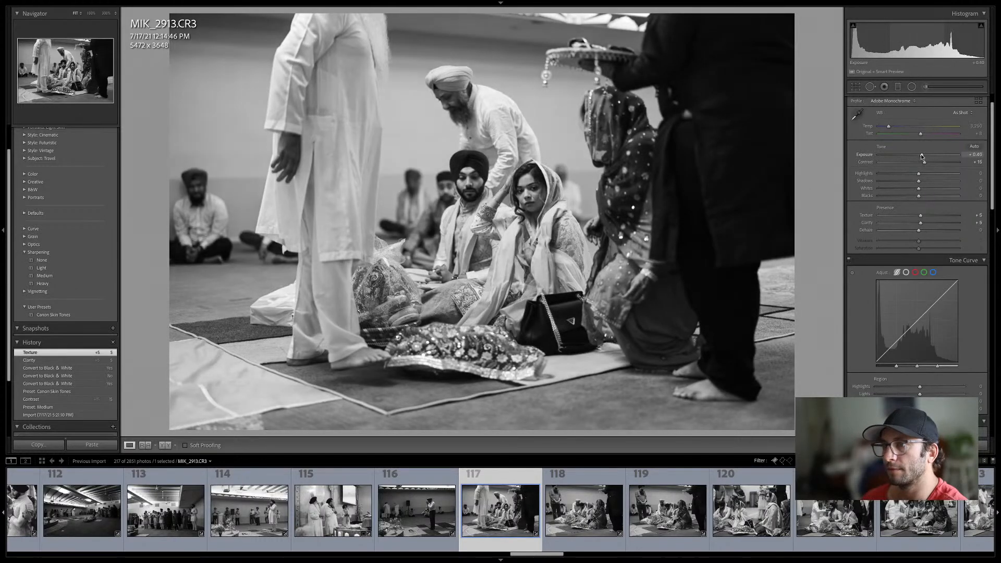
pyautogui.moveTo(922, 155); pyautogui.dragTo(921, 155)
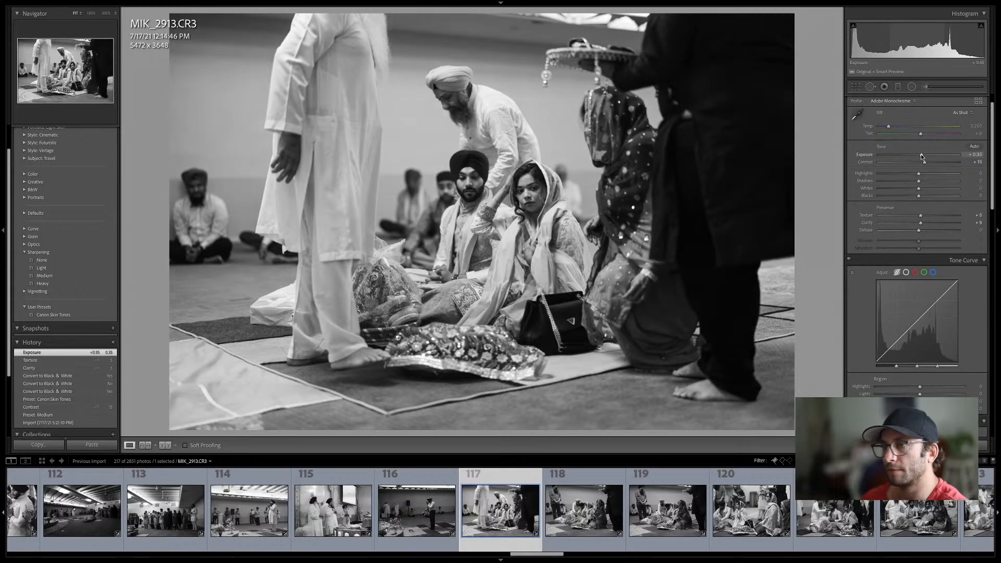
# Select photos 118 and 119 together and set their Exposure to +0.20 and Shadows to +5
pyautogui.press('g')
pyautogui.click(409, 367)
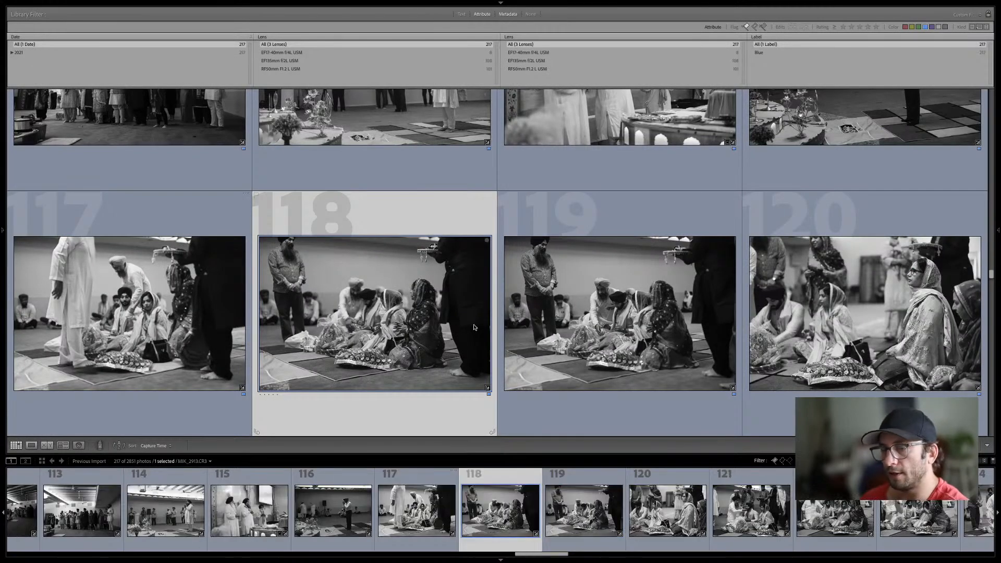
pyautogui.scroll(-3, 483, 330)
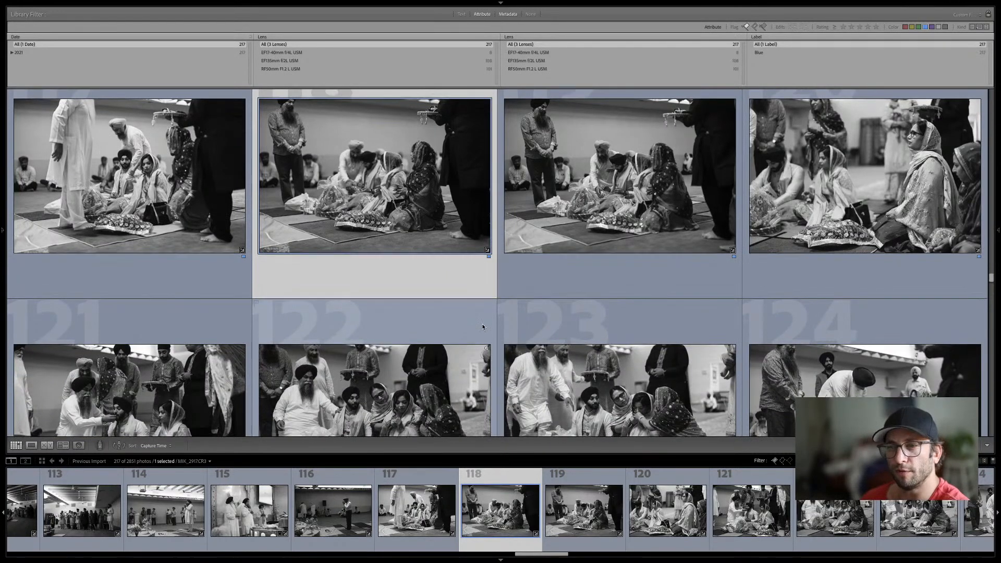
pyautogui.scroll(-1, 483, 327)
pyautogui.scroll(2, 483, 328)
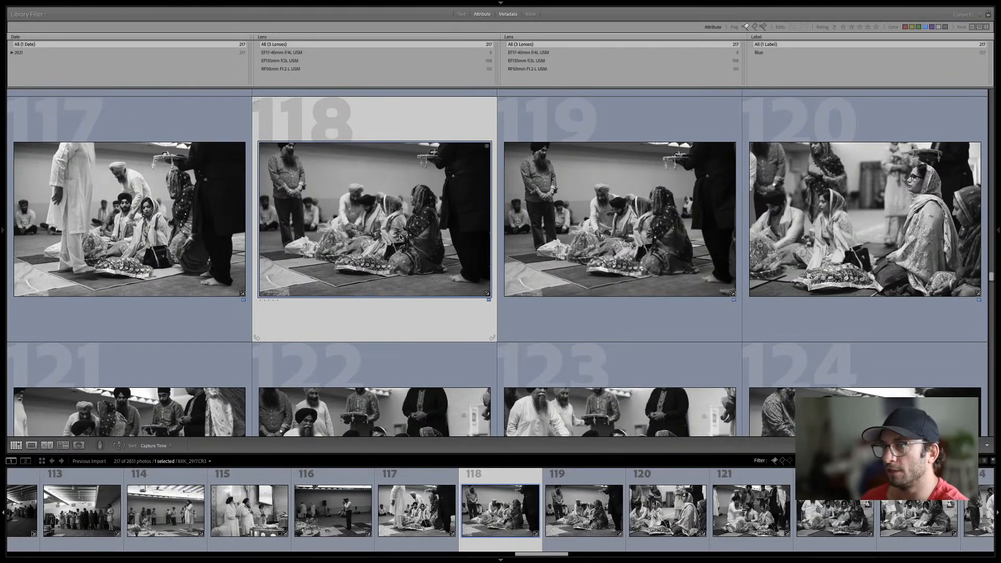
pyautogui.press('e')
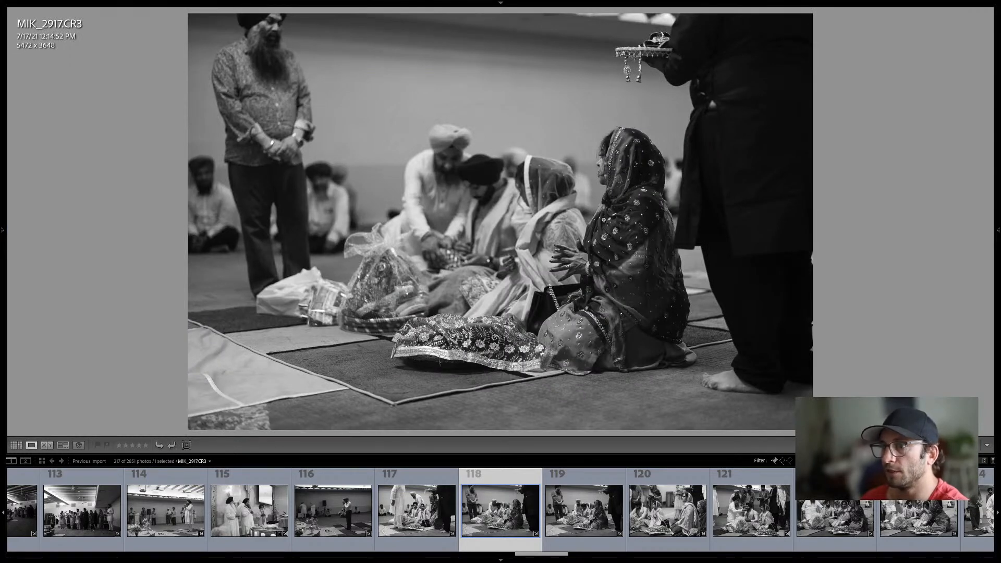
pyautogui.press('Right')
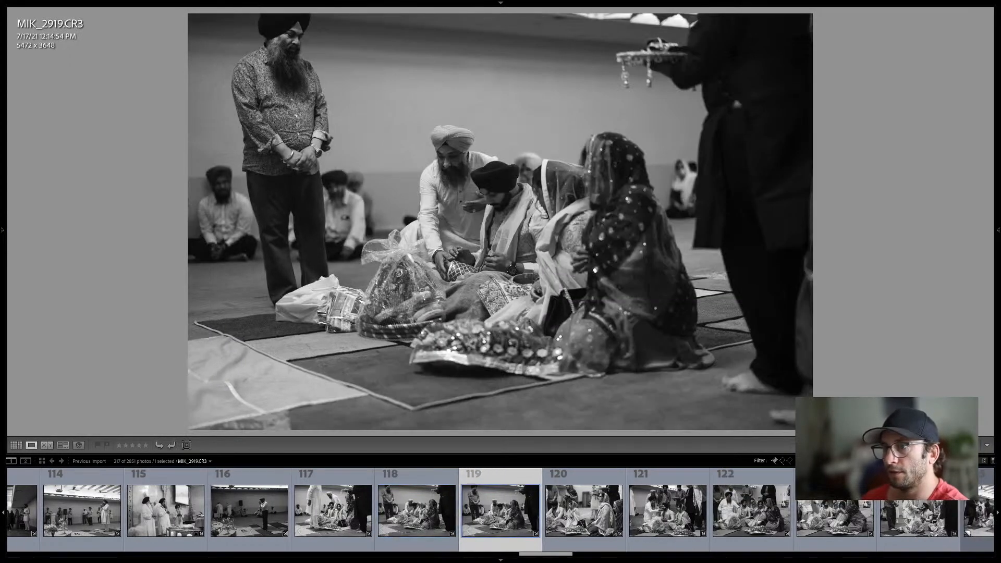
pyautogui.hotkey('shift', 'Left')
pyautogui.press('d')
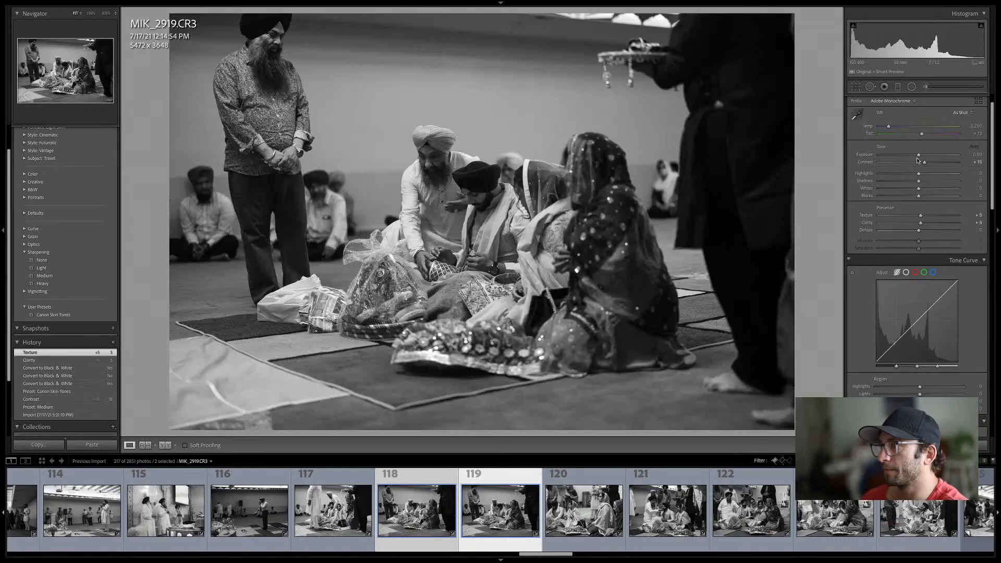
pyautogui.moveTo(918, 154); pyautogui.dragTo(920, 156)
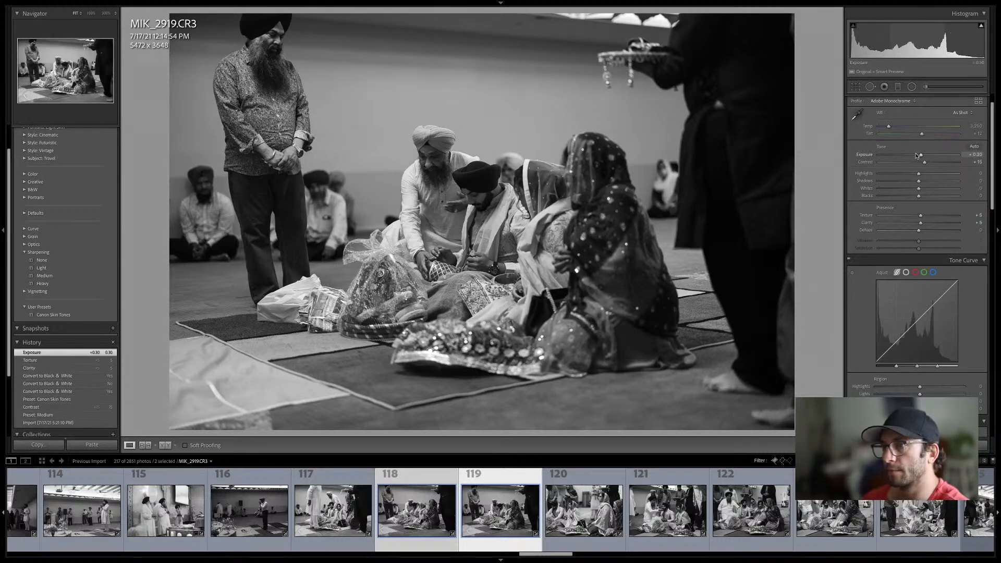
pyautogui.press('Up')
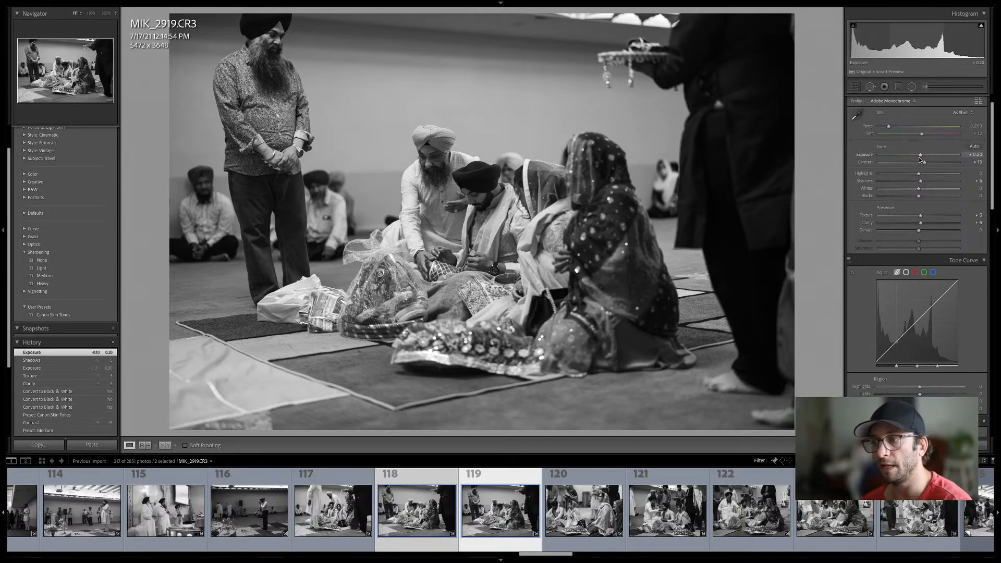
# Compare photos 120 and 121 enlarged, set Exposure to +0.20 for photos 121 to 124 together, and check photo 123
pyautogui.press('g')
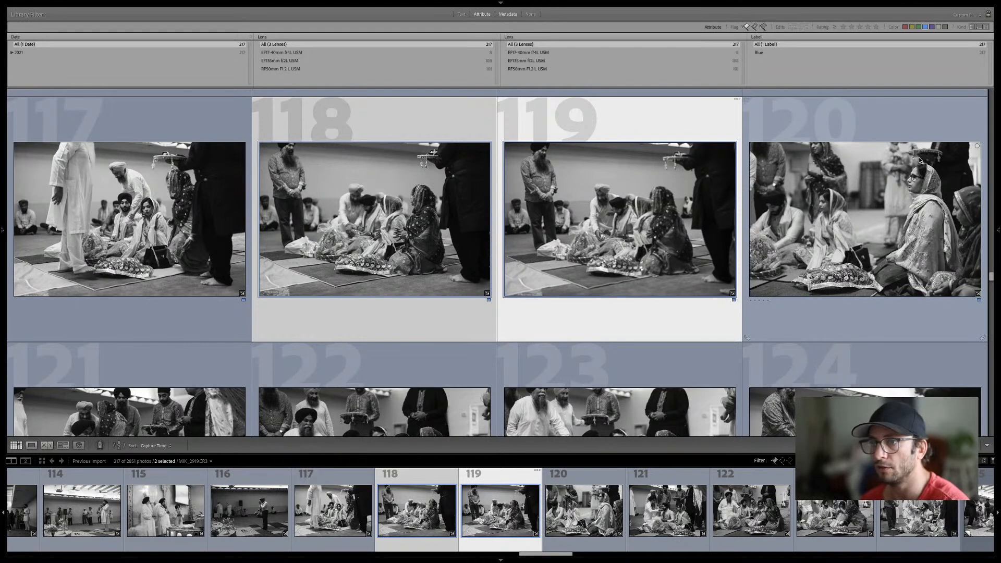
pyautogui.click(841, 230)
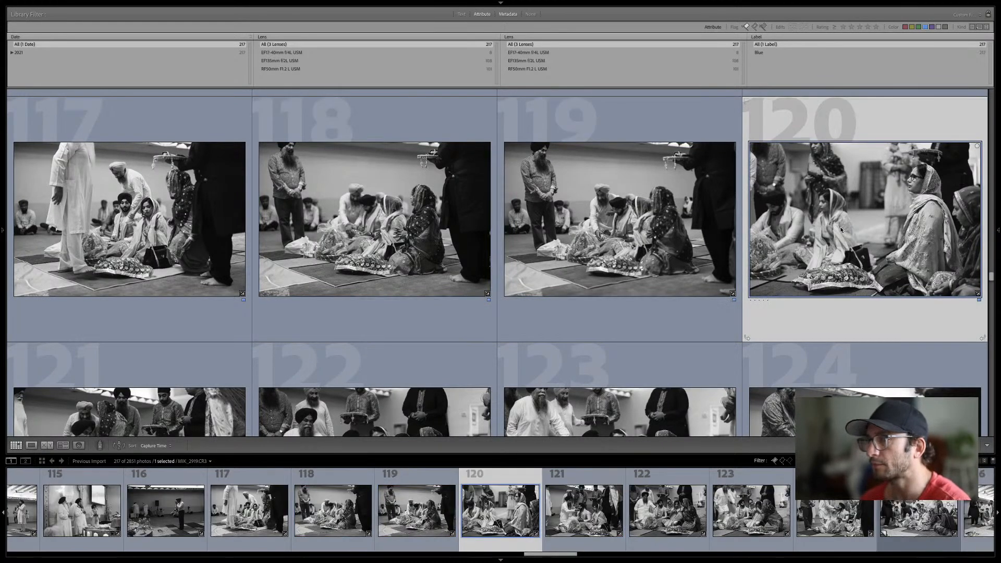
pyautogui.press('e')
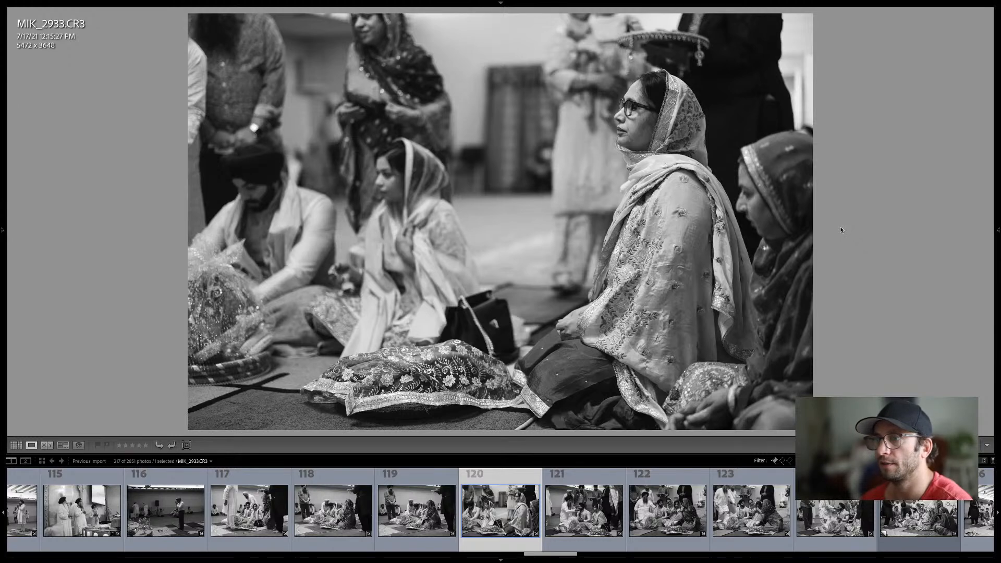
pyautogui.press('Right')
pyautogui.press('Left')
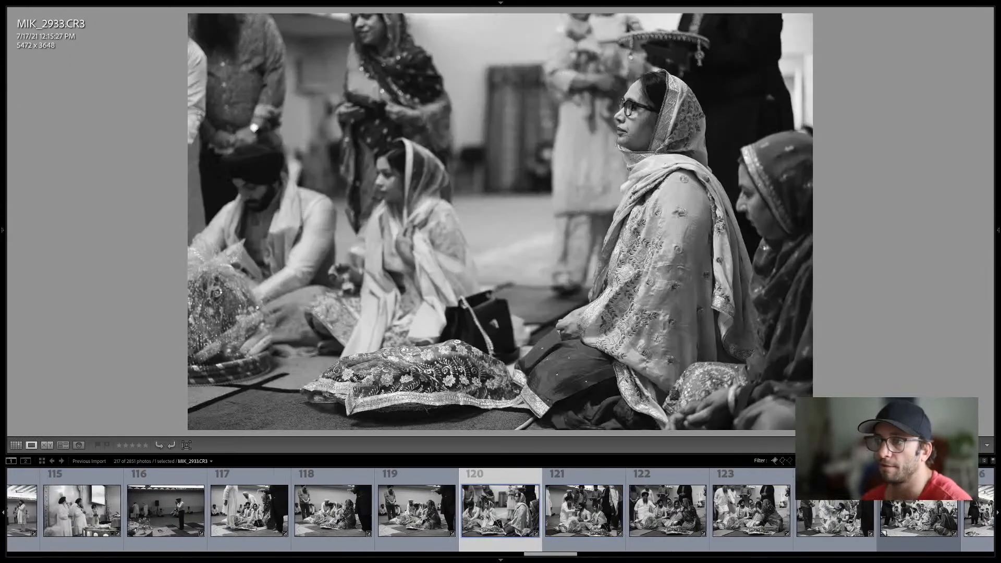
pyautogui.press('Right')
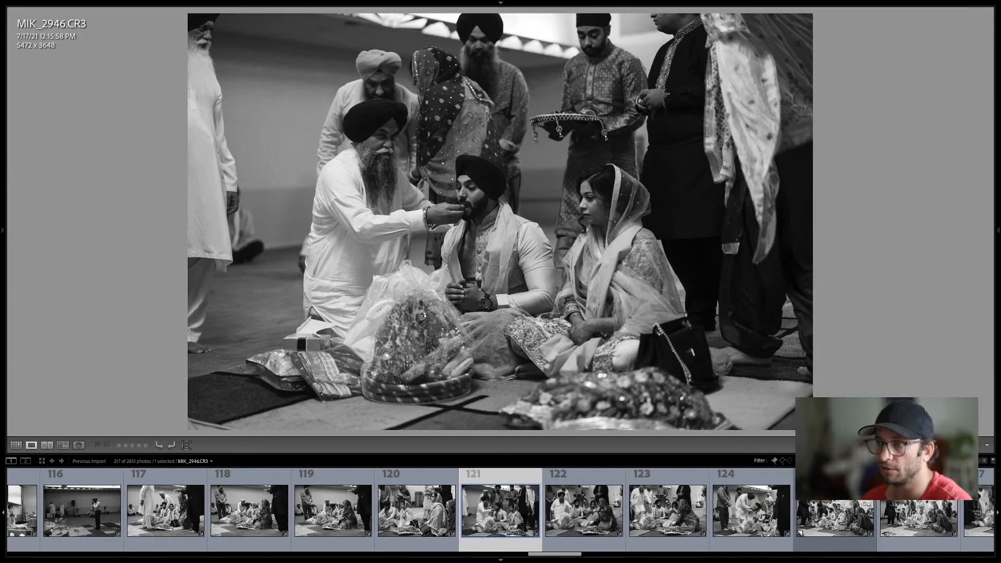
pyautogui.keyDown('shift'); pyautogui.click(762, 528); pyautogui.keyUp('shift')
pyautogui.press('d')
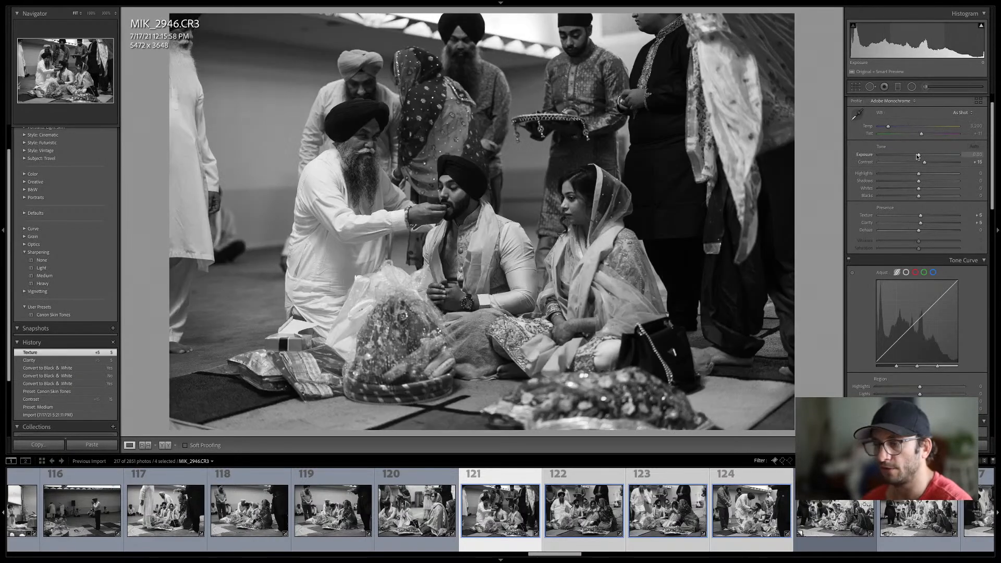
pyautogui.moveTo(918, 156); pyautogui.dragTo(920, 156)
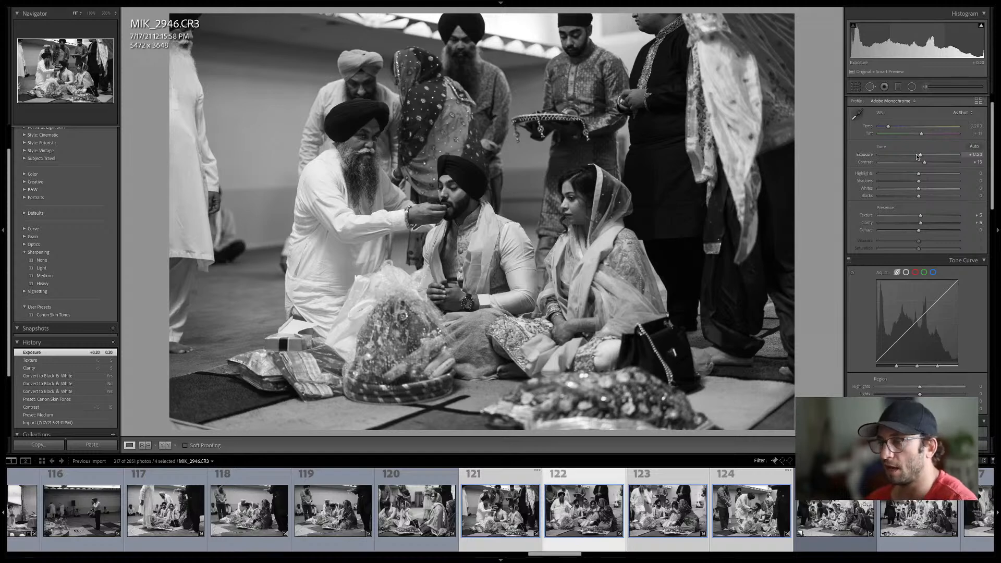
pyautogui.click(636, 507)
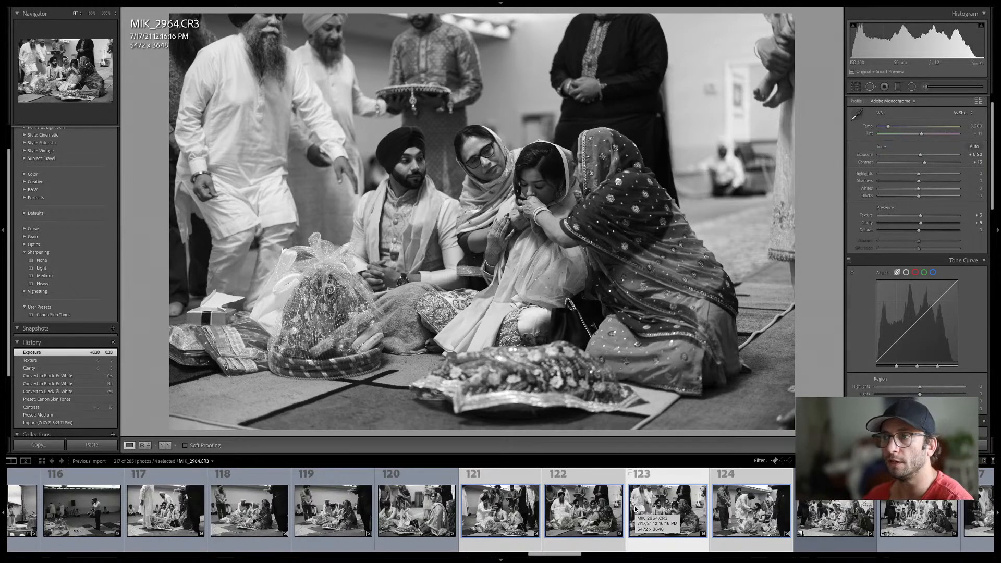
# Review the tones of photos 117 to 125 row by row in the grid
pyautogui.press('g')
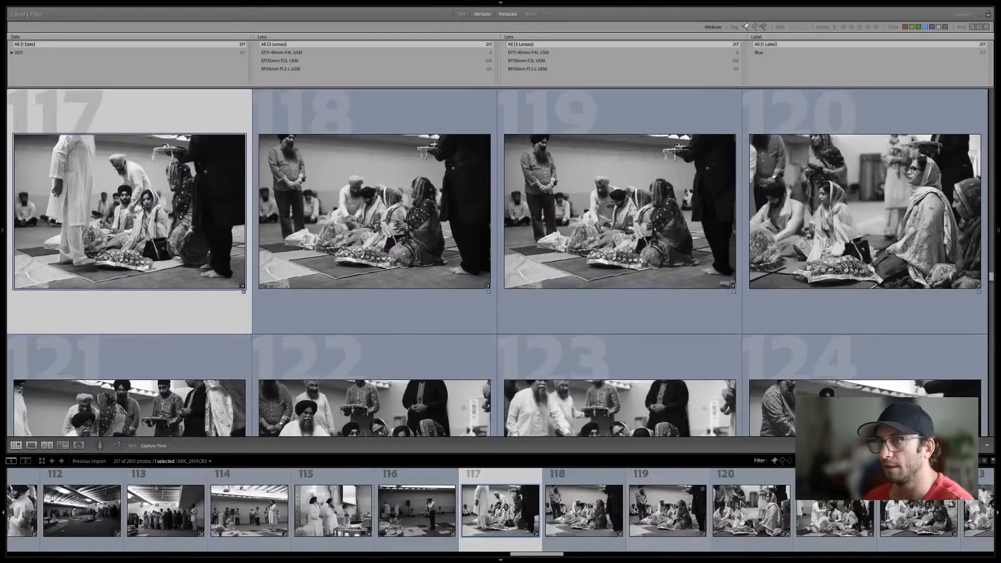
pyautogui.press('Down')
pyautogui.press('Left')
pyautogui.press('Left')
pyautogui.press('Down')
pyautogui.press('Left')
pyautogui.press('Right')
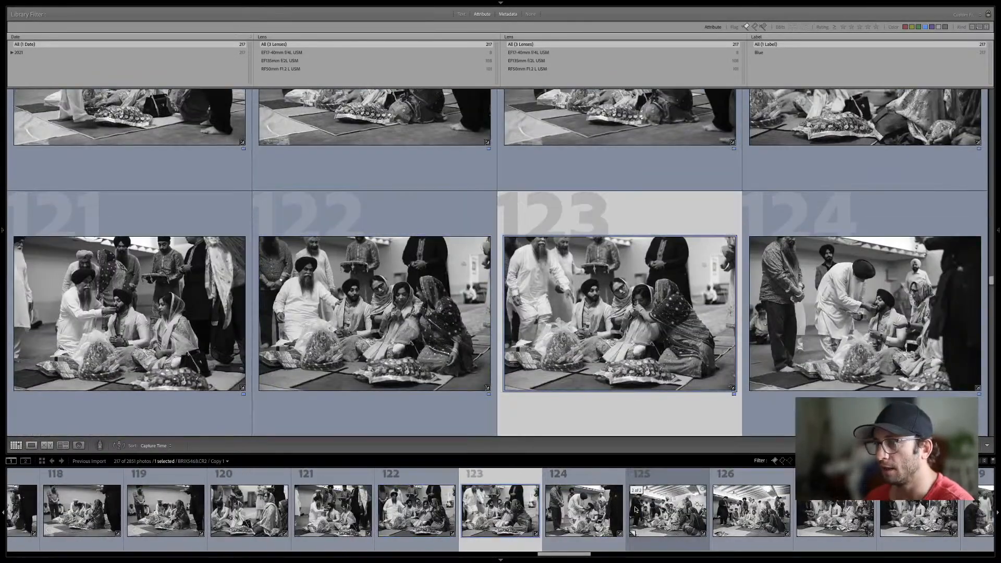
pyautogui.press('Left')
pyautogui.press('Down')
pyautogui.press('Left')
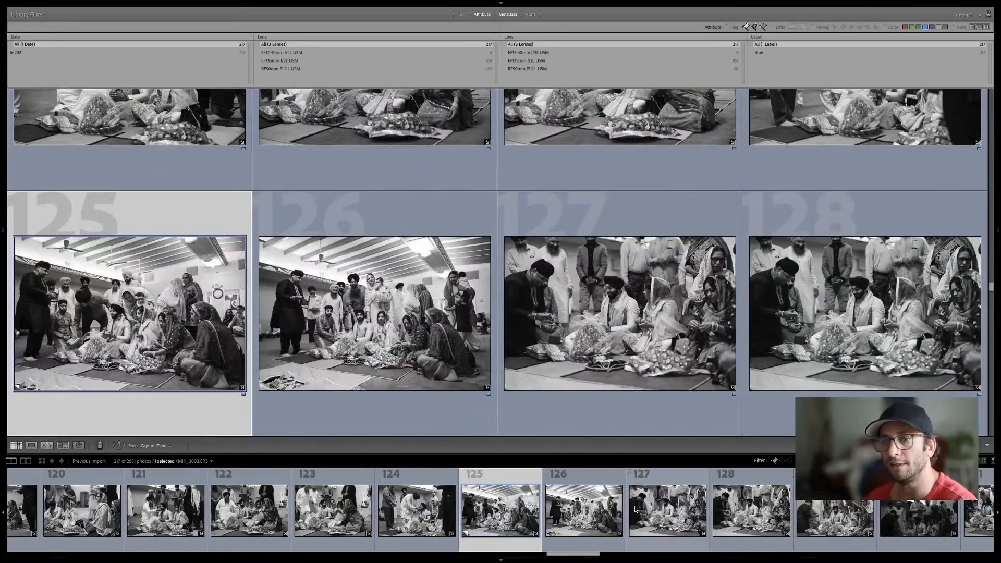
# Examine photo 125 enlarged and compare its tones with photos 124 and 126
pyautogui.press('e')
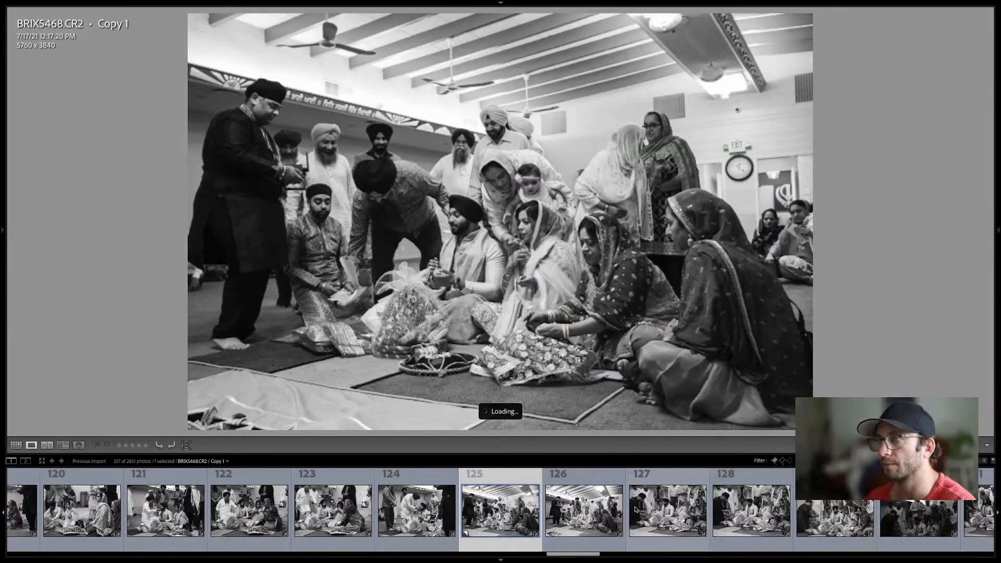
pyautogui.press('Left')
pyautogui.press('Right')
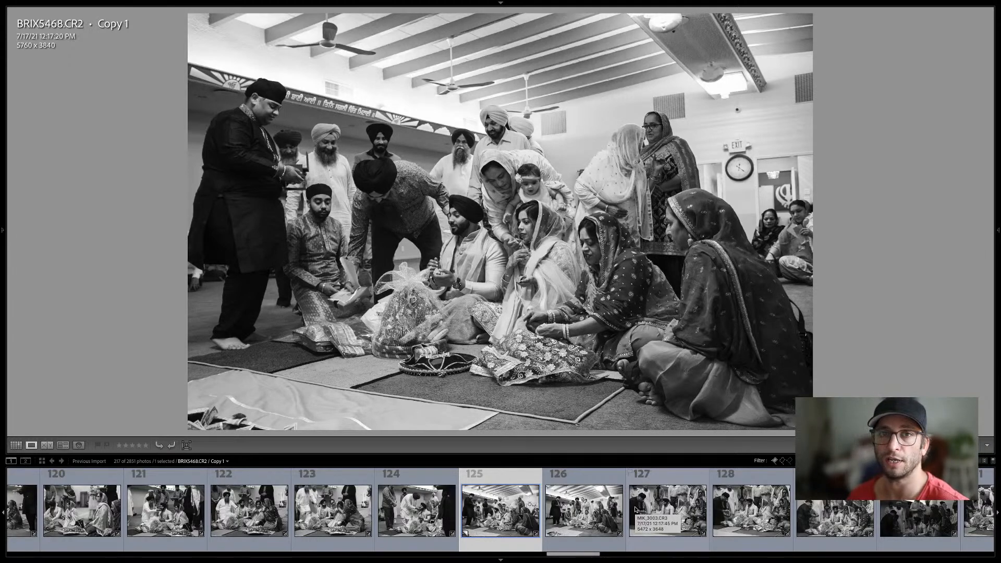
pyautogui.press('Right')
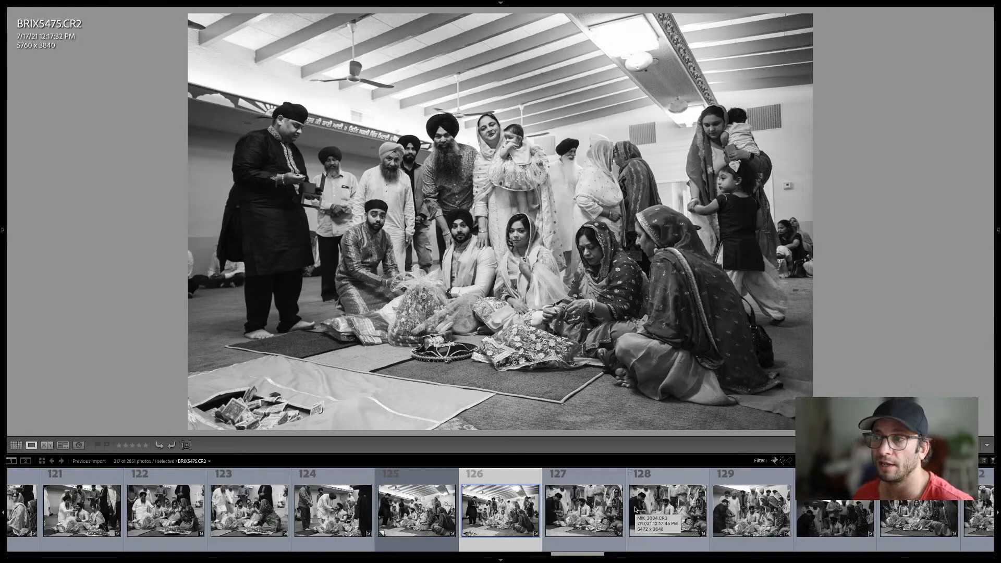
pyautogui.press('Left')
pyautogui.press('Right')
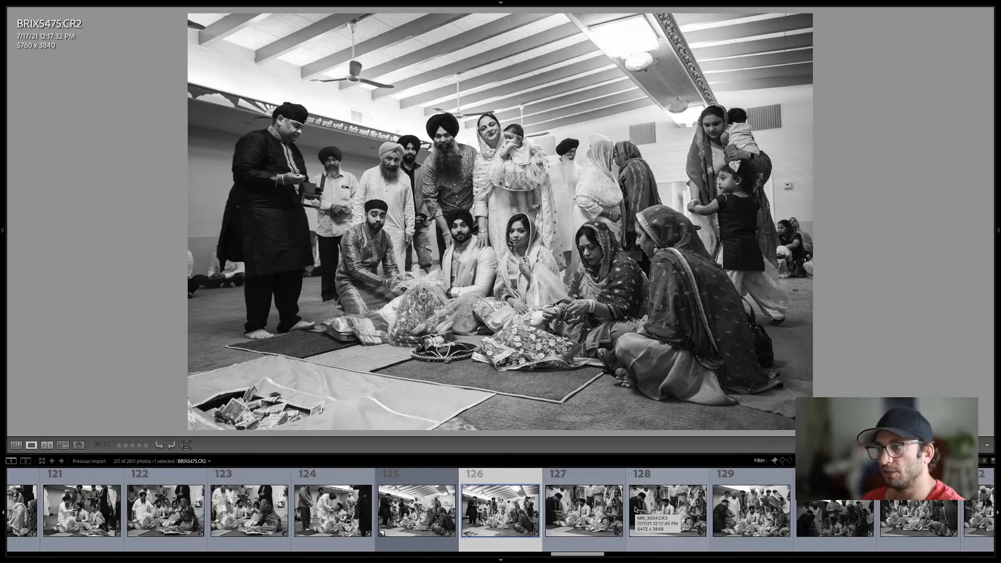
# Advance through the ceremony photos to the dark MIK_3014.CR3 and raise its exposure in 1/3-stop increments using Quick Develop
pyautogui.press('Right')
pyautogui.press('Right')
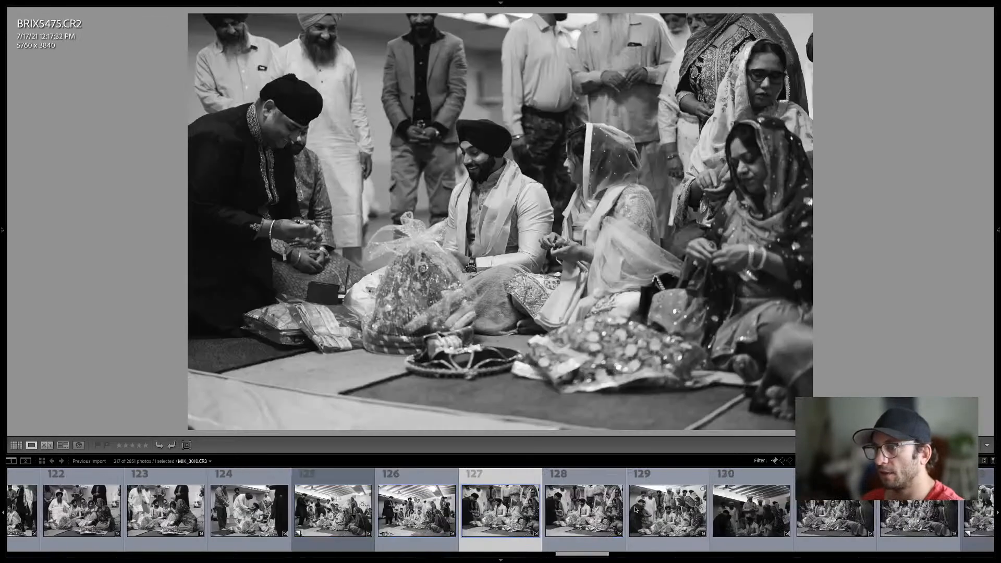
pyautogui.press('Right')
pyautogui.press('Right')
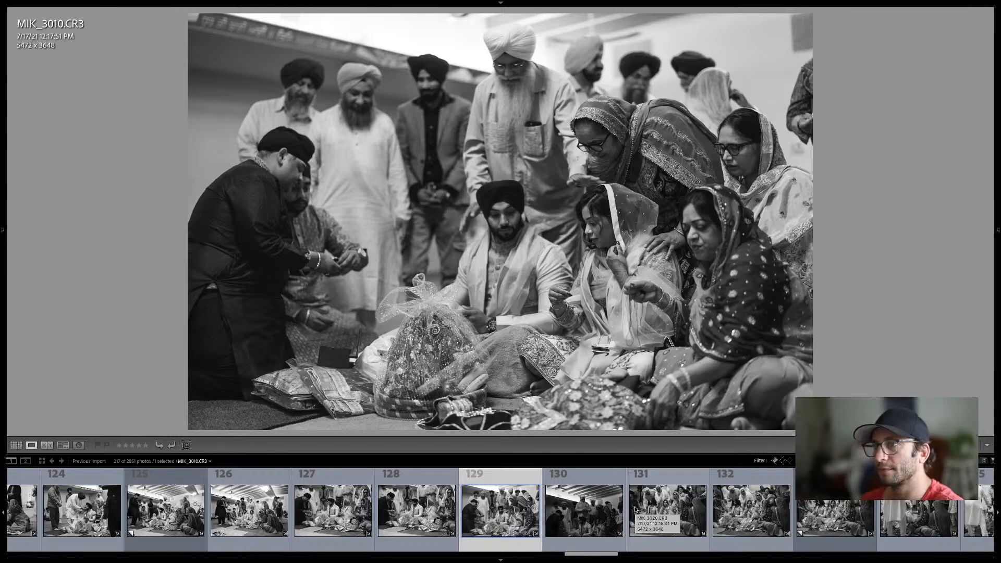
pyautogui.press('Right')
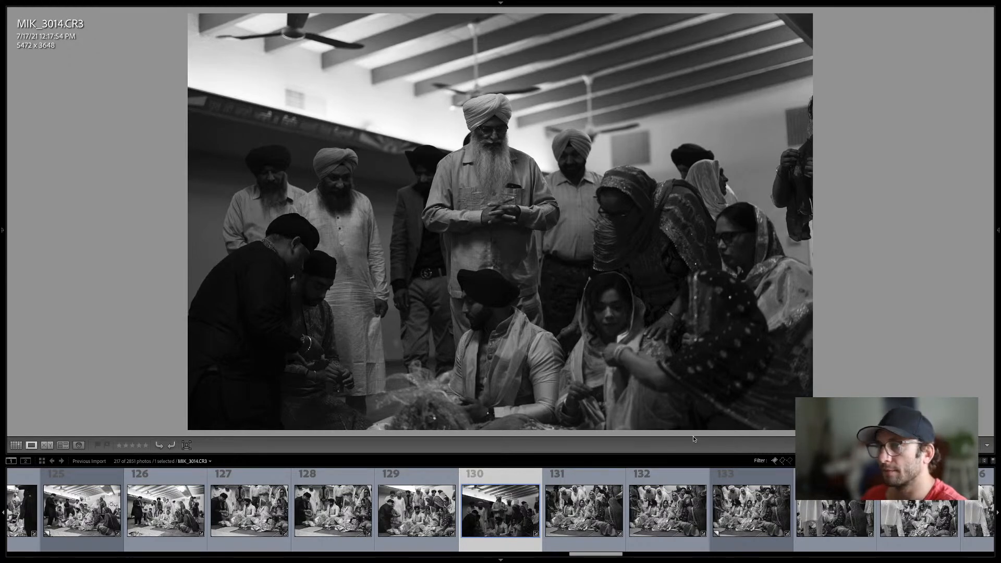
pyautogui.press('Tab')
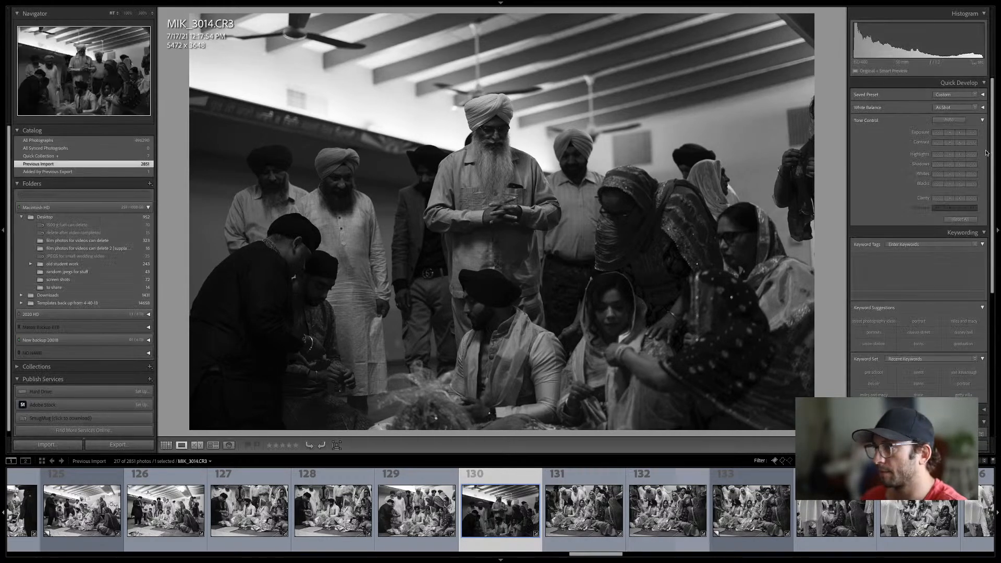
pyautogui.click(961, 134)
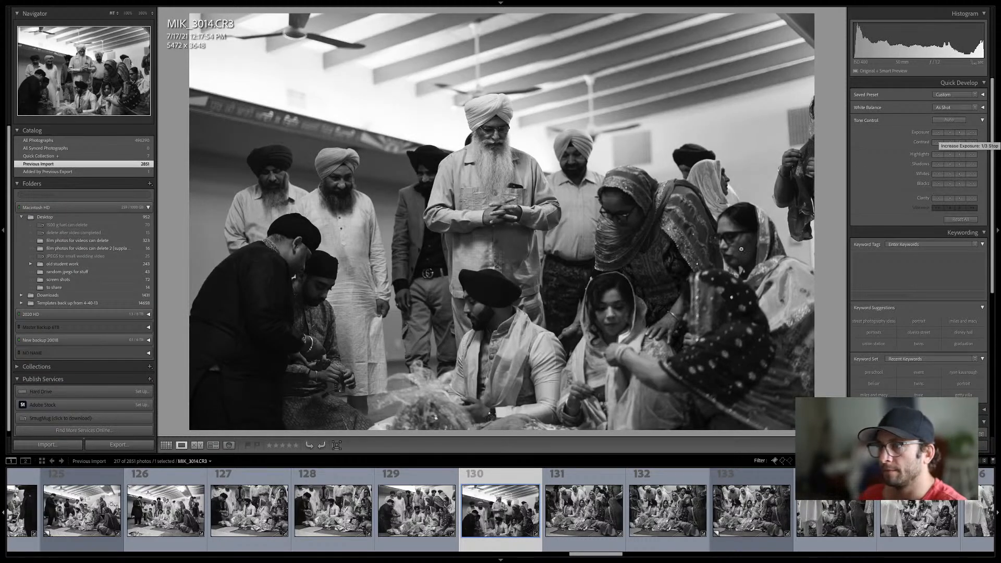
# Compare the brightness of MIK_3020.CR3, MIK_3023.CR3 Copy 1 and the photos beside them
pyautogui.doubleClick(617, 487)
pyautogui.doubleClick(573, 500)
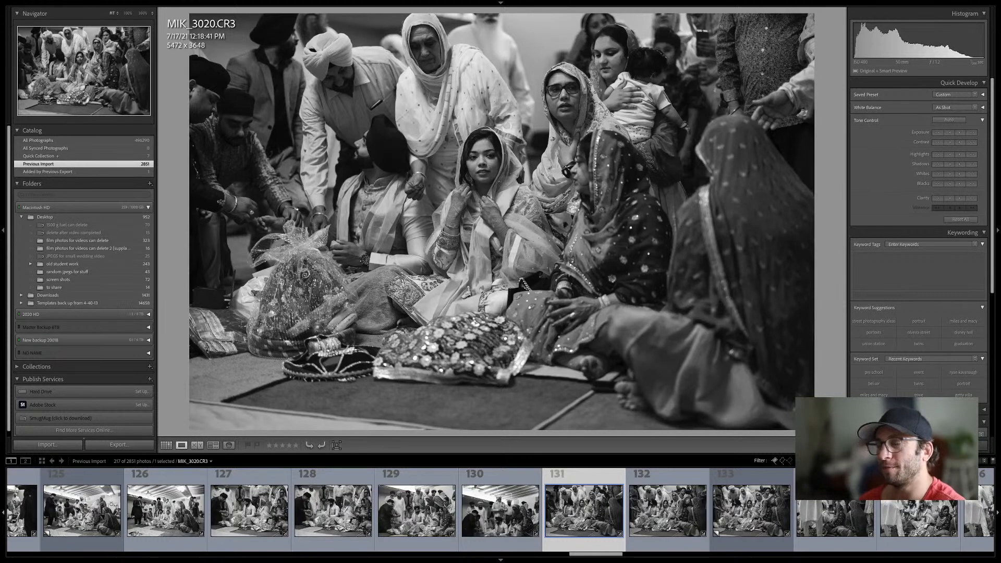
pyautogui.press('Right')
pyautogui.press('Right')
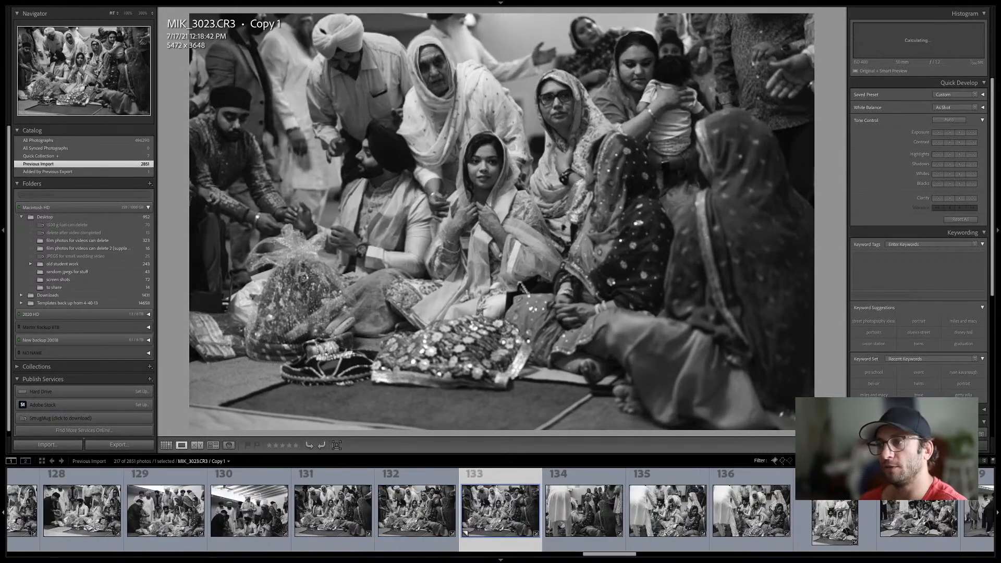
pyautogui.press('Right')
pyautogui.press('Left')
pyautogui.press('Left')
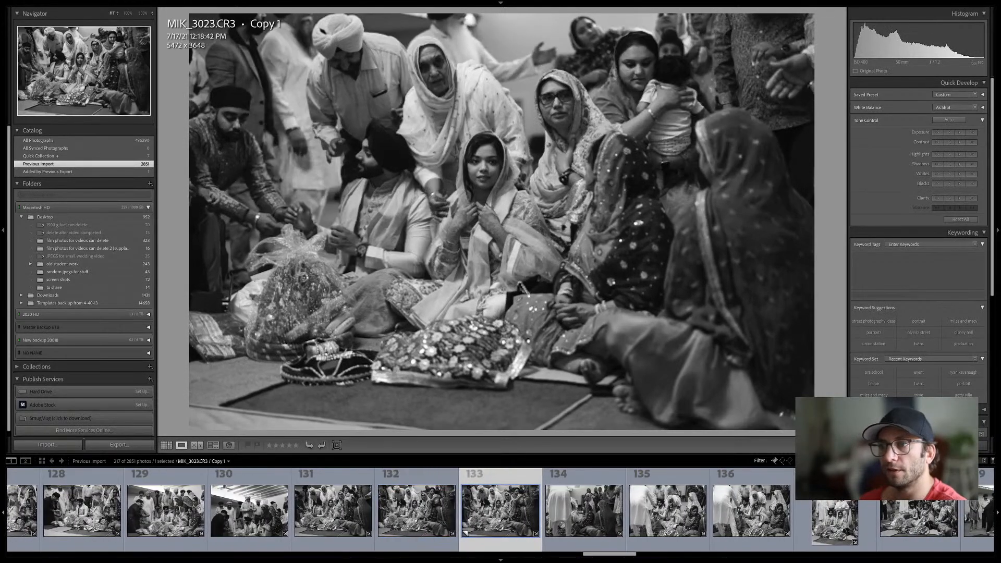
pyautogui.press('Right')
pyautogui.press('Left')
pyautogui.press('Right')
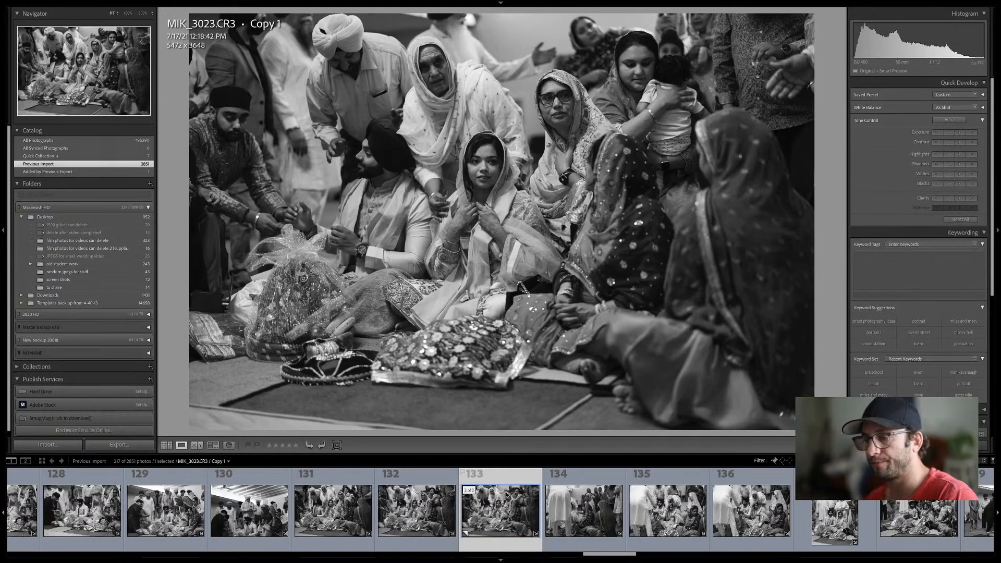
# Check MIK_3029.CR3, MIK_3030.CR3 and MIK_3034.CR3 against each other for consistent tone
pyautogui.click(569, 505)
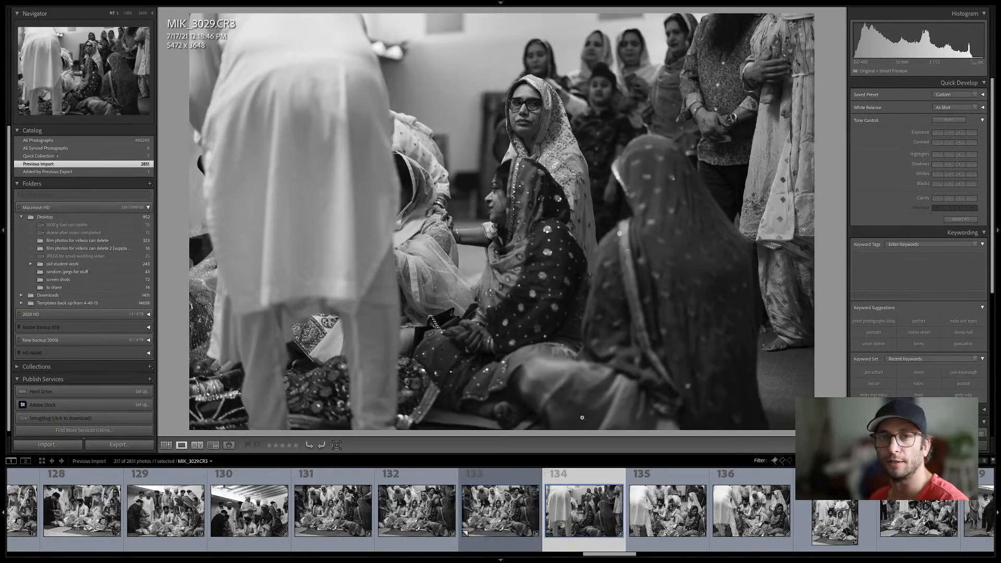
pyautogui.click(680, 518)
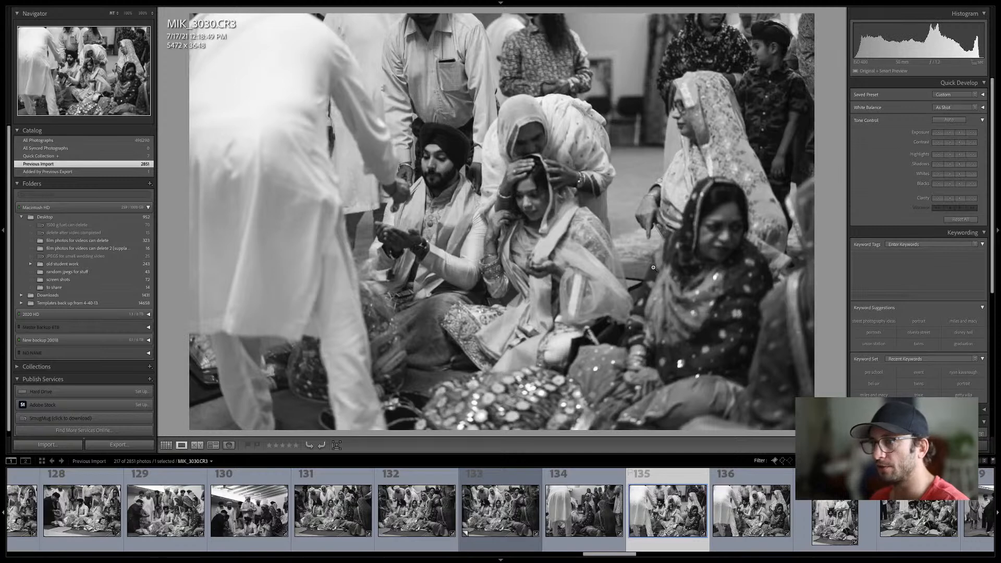
pyautogui.press('Left')
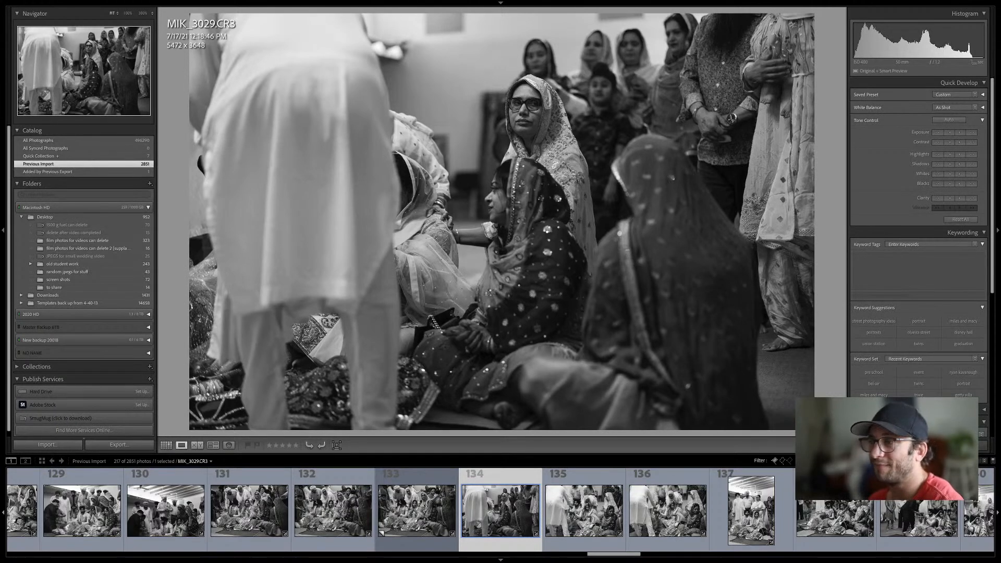
pyautogui.press('Right')
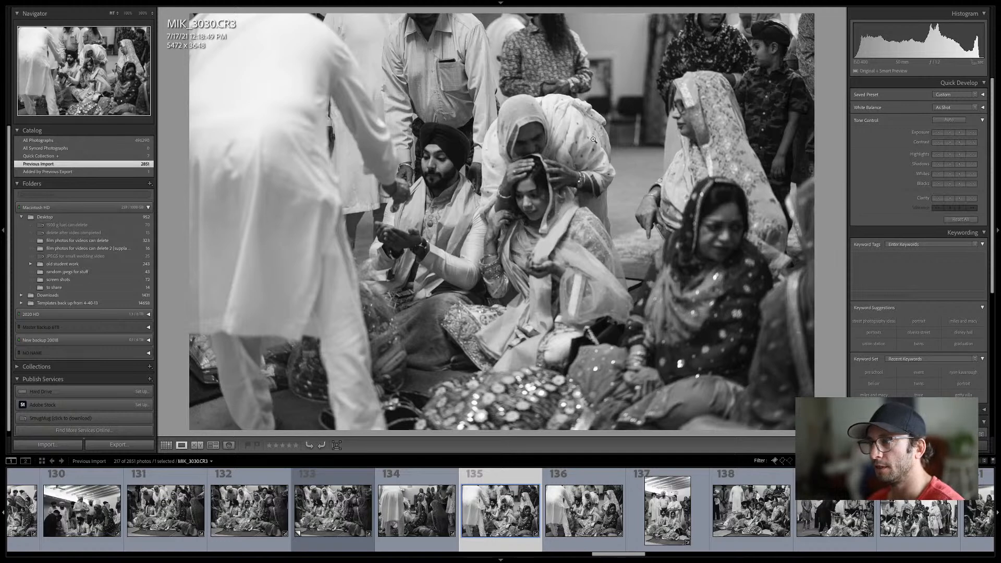
pyautogui.press('Right')
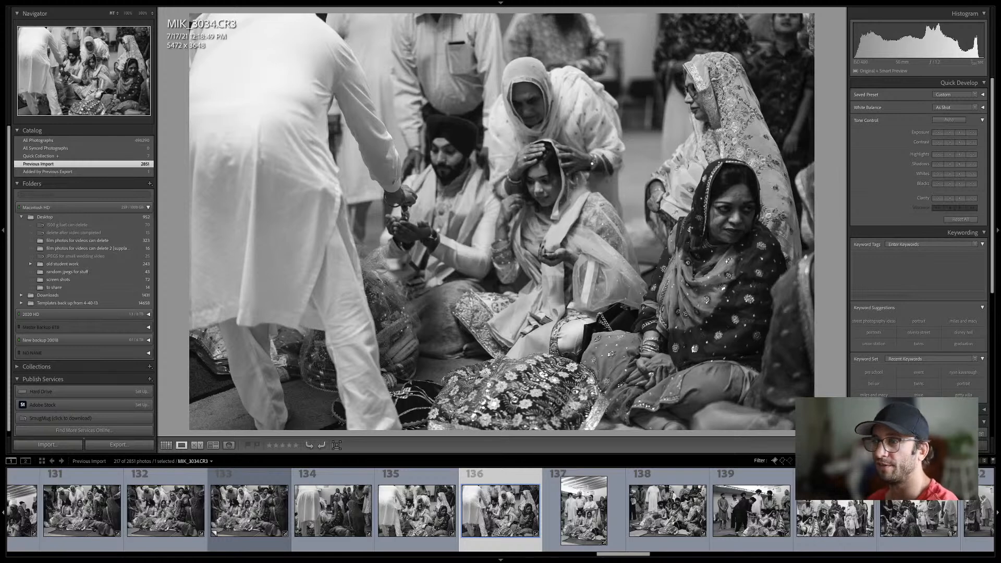
pyautogui.press('Right')
pyautogui.press('Left')
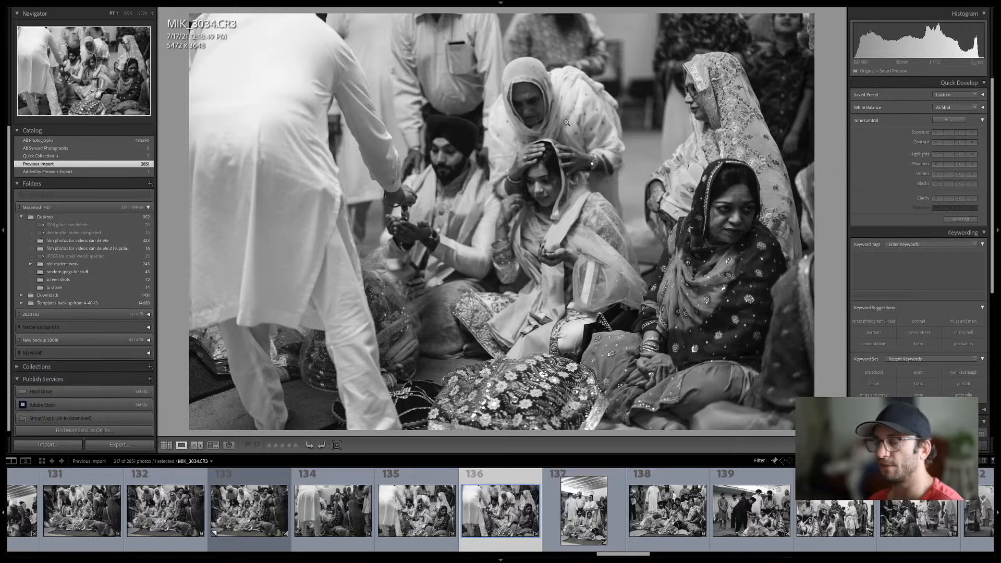
# Review MIK_3071.CR3 and MIK_3084.CR3, and increase the exposure of MIK_3102.CR3 by 1/3 stop
pyautogui.click(595, 532)
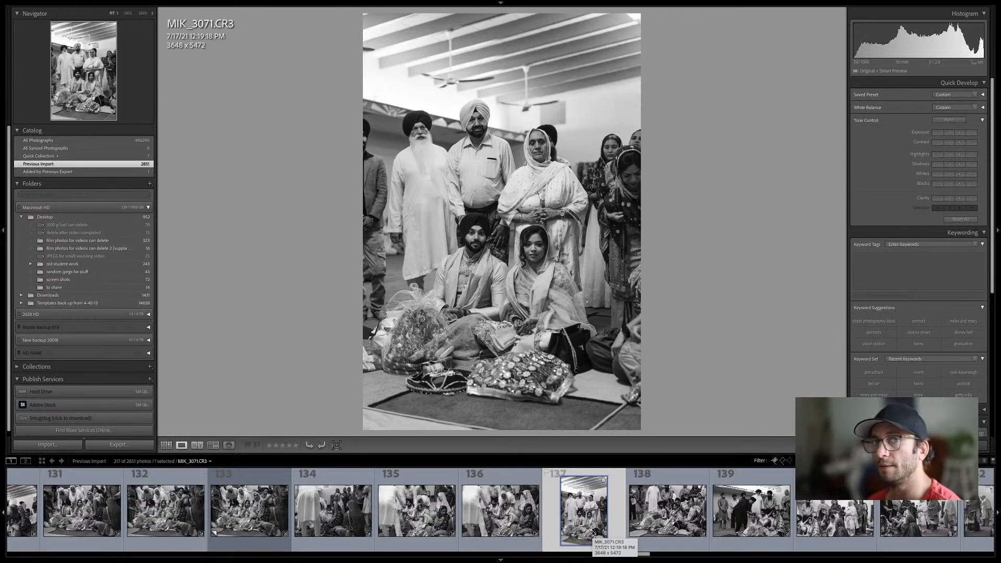
pyautogui.press('Right')
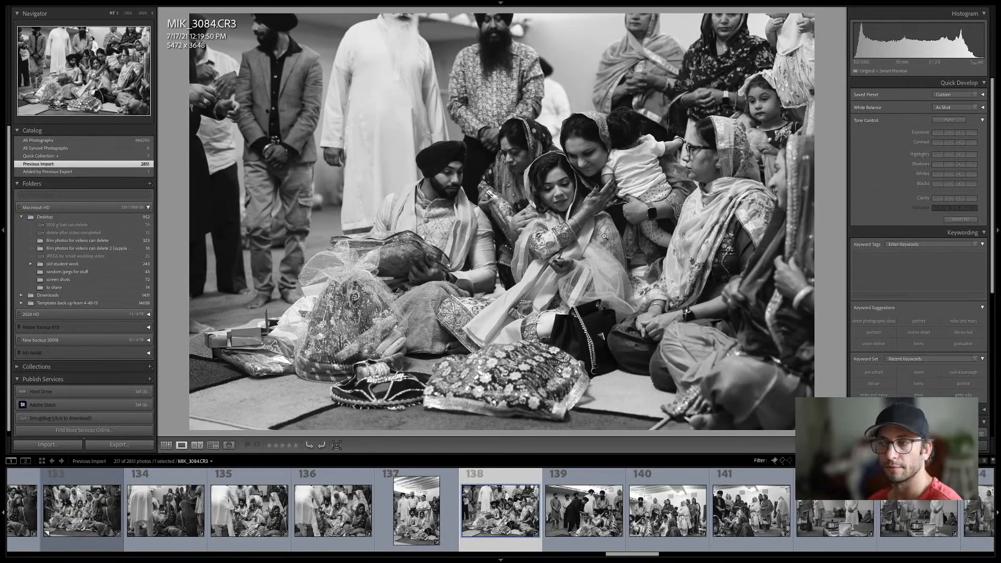
pyautogui.click(572, 514)
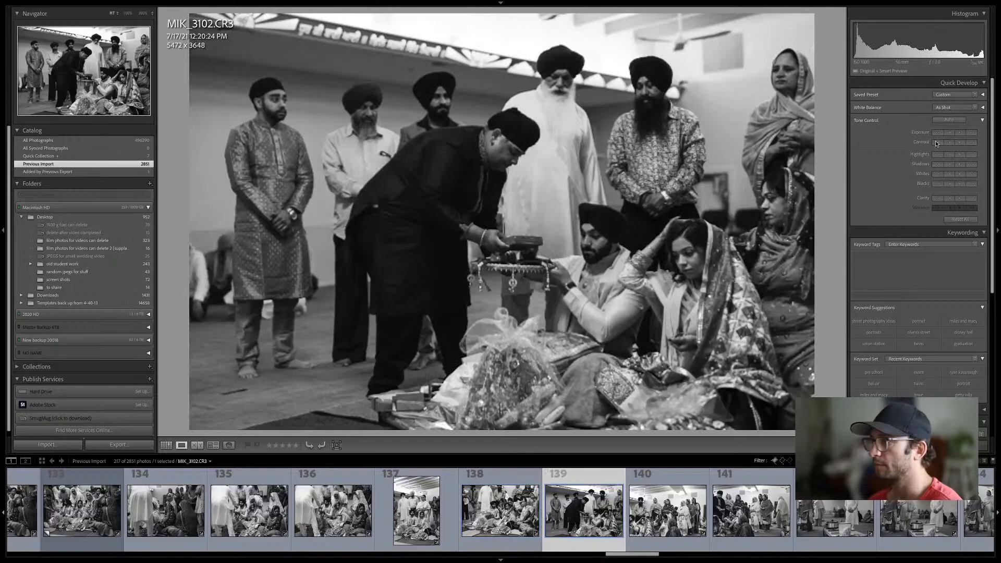
pyautogui.click(959, 133)
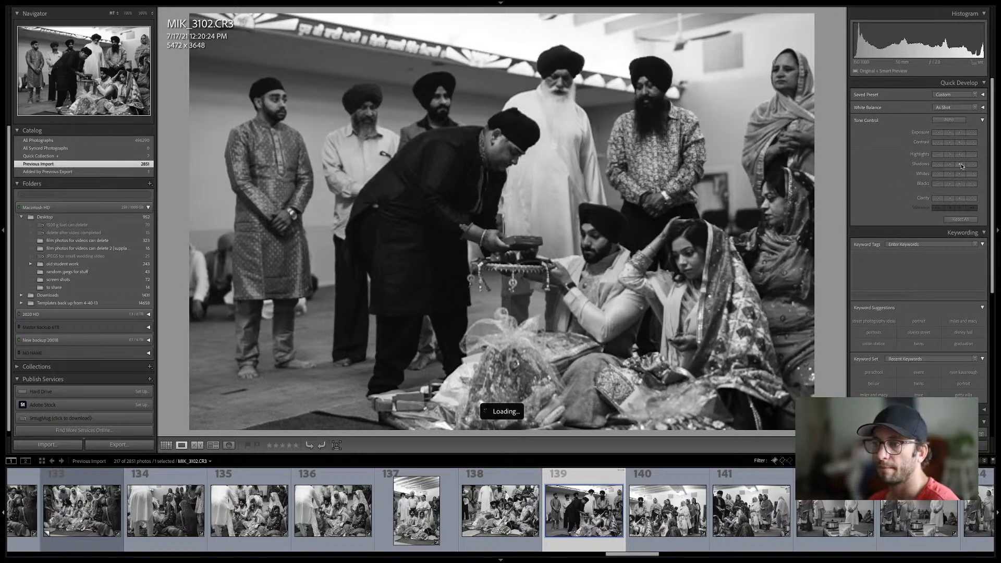
# Examine the photos around number 139 in the grid for even brightness, viewing MIK_3084.CR3 and MIK_3107.CR3 enlarged
pyautogui.press('g')
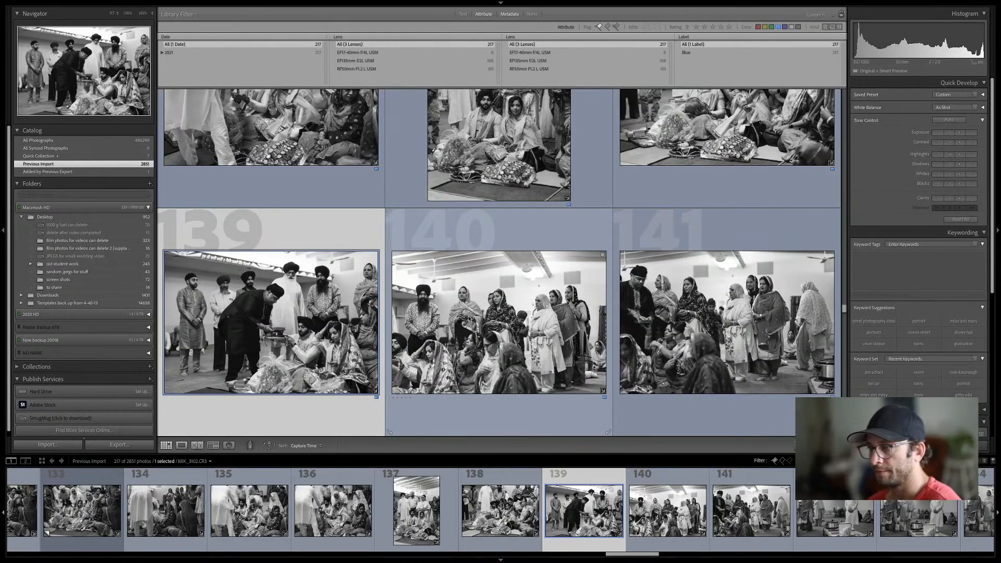
pyautogui.scroll(1, 444, 351)
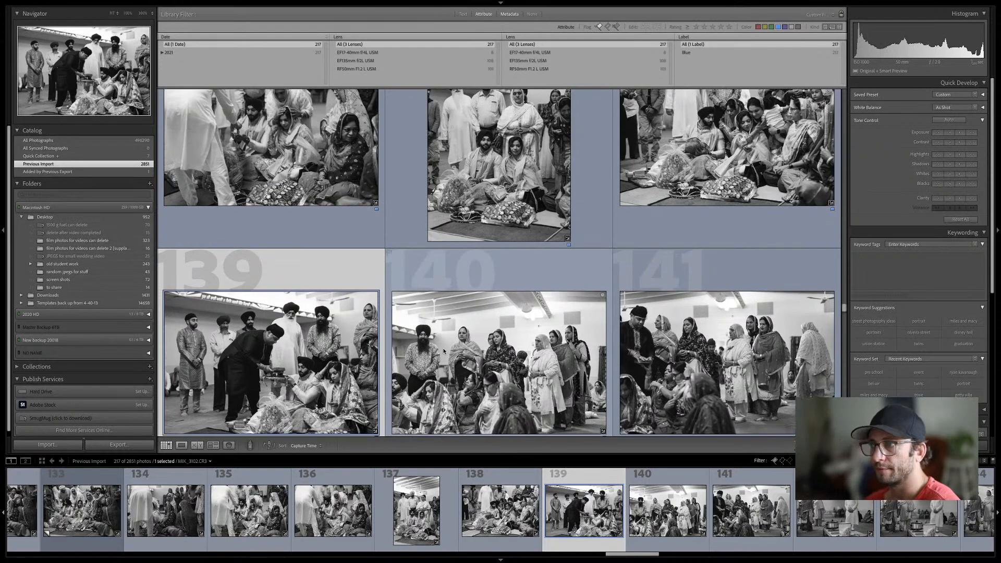
pyautogui.scroll(2, 444, 351)
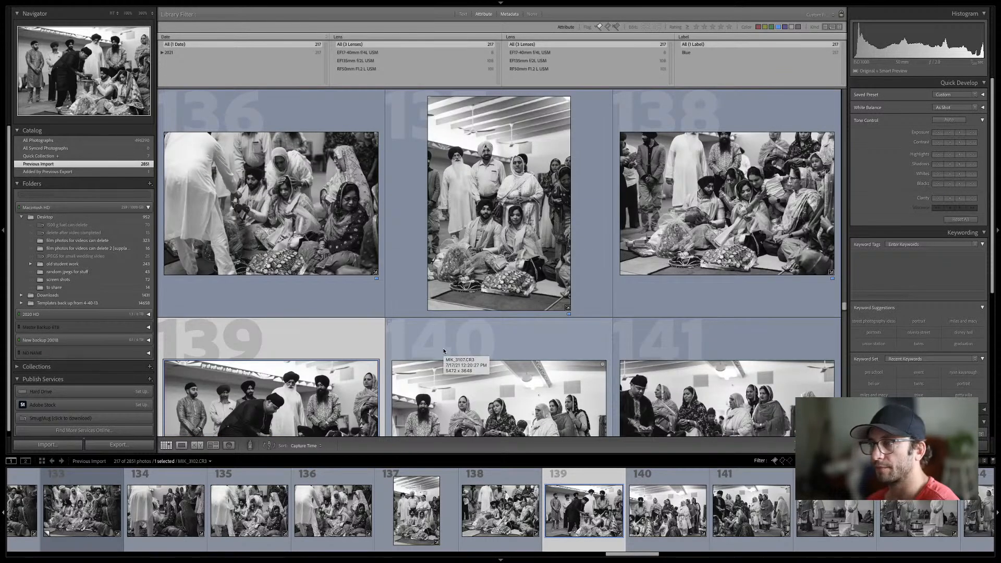
pyautogui.scroll(-1, 444, 351)
pyautogui.doubleClick(710, 216)
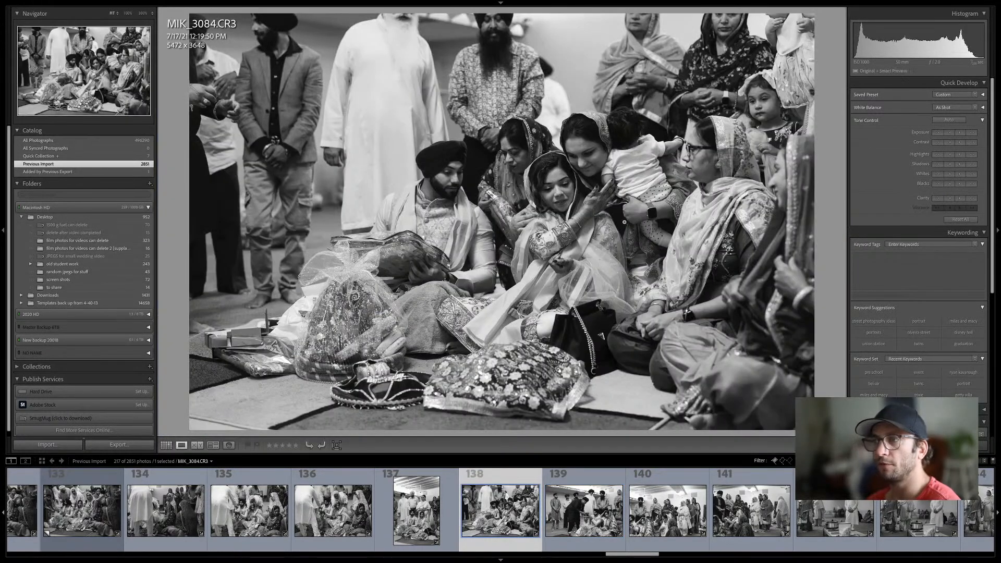
pyautogui.press('g')
pyautogui.scroll(-3, 469, 392)
pyautogui.click(509, 281)
pyautogui.doubleClick(510, 281)
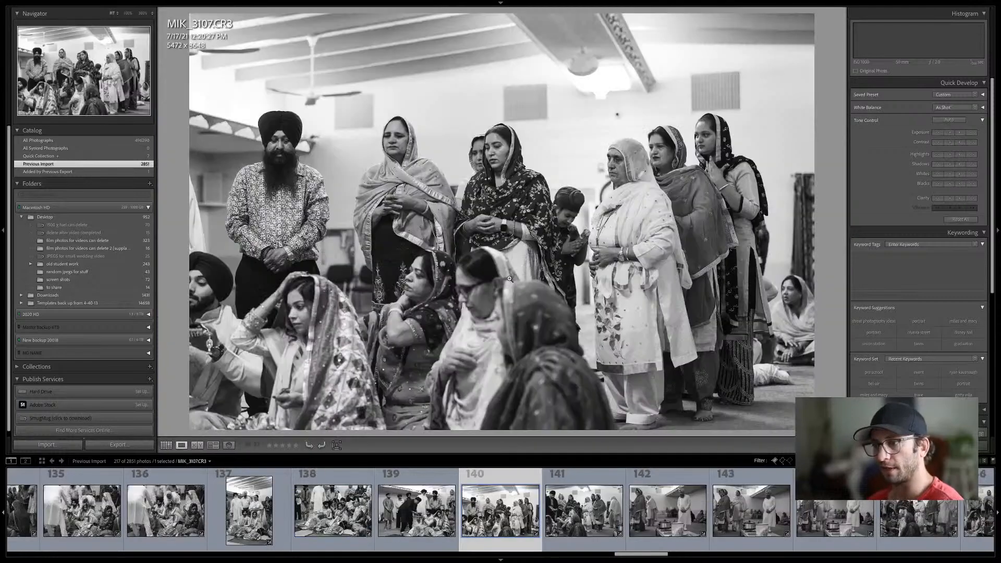
# Select photos 142 to 144 and set their exposure to +0.35 in the Develop module
pyautogui.press('Right')
pyautogui.press('Right')
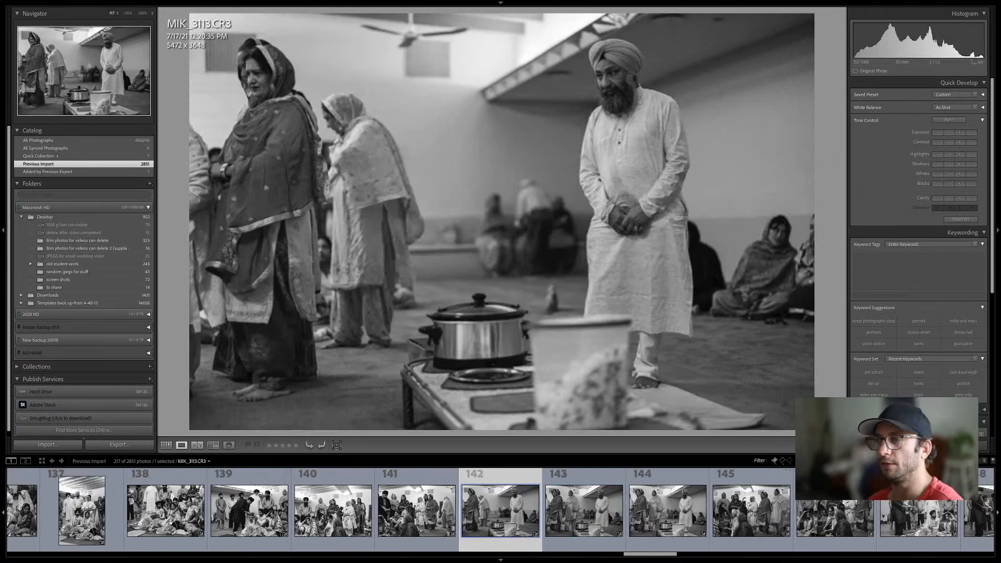
pyautogui.click(584, 510)
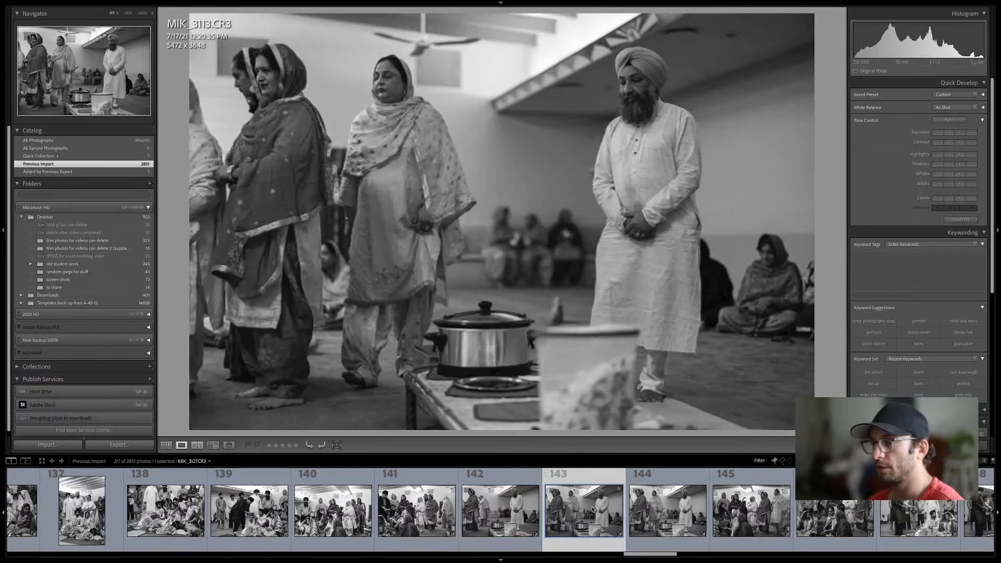
pyautogui.keyDown('shift'); pyautogui.click(667, 514); pyautogui.keyUp('shift')
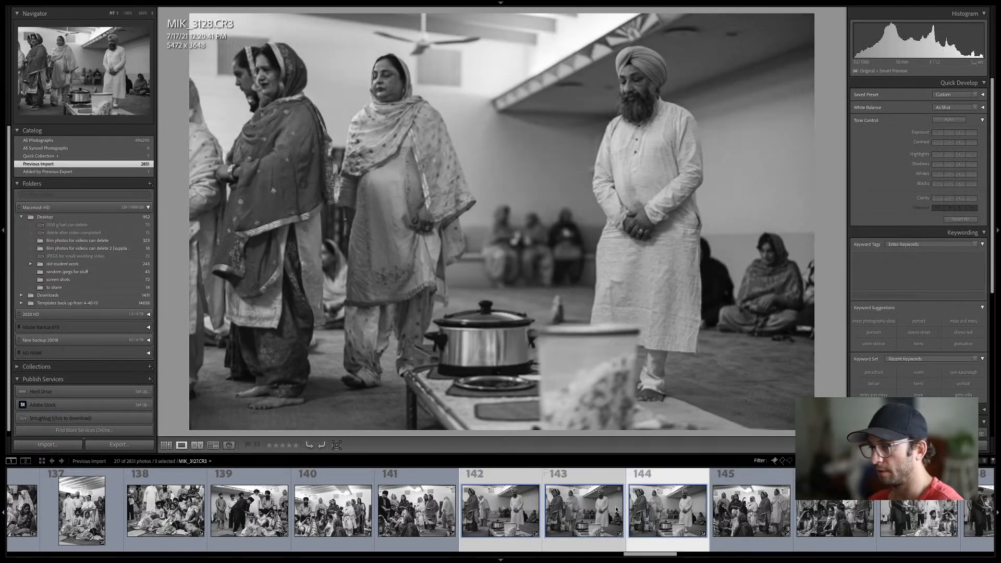
pyautogui.press('d')
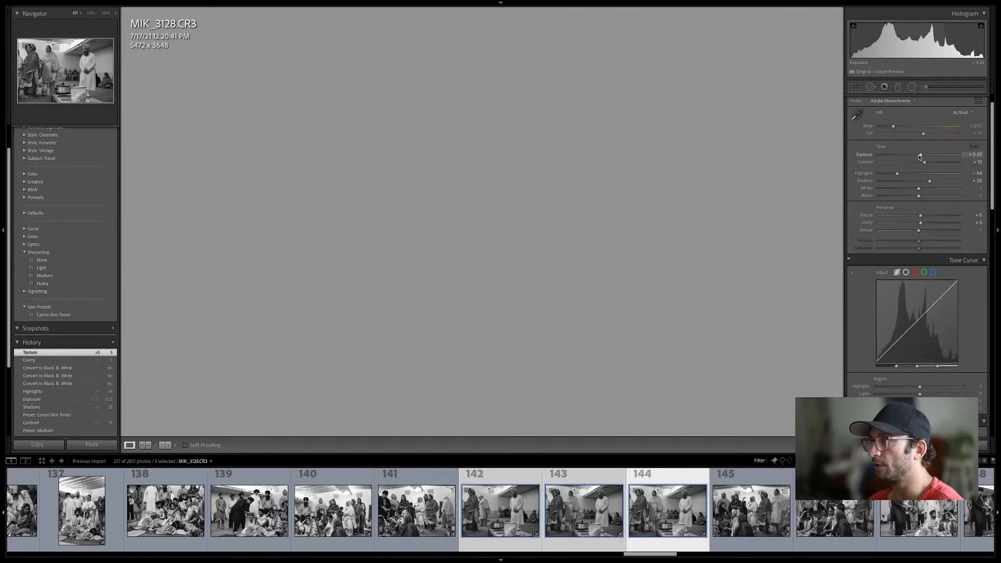
pyautogui.moveTo(921, 157); pyautogui.dragTo(922, 157)
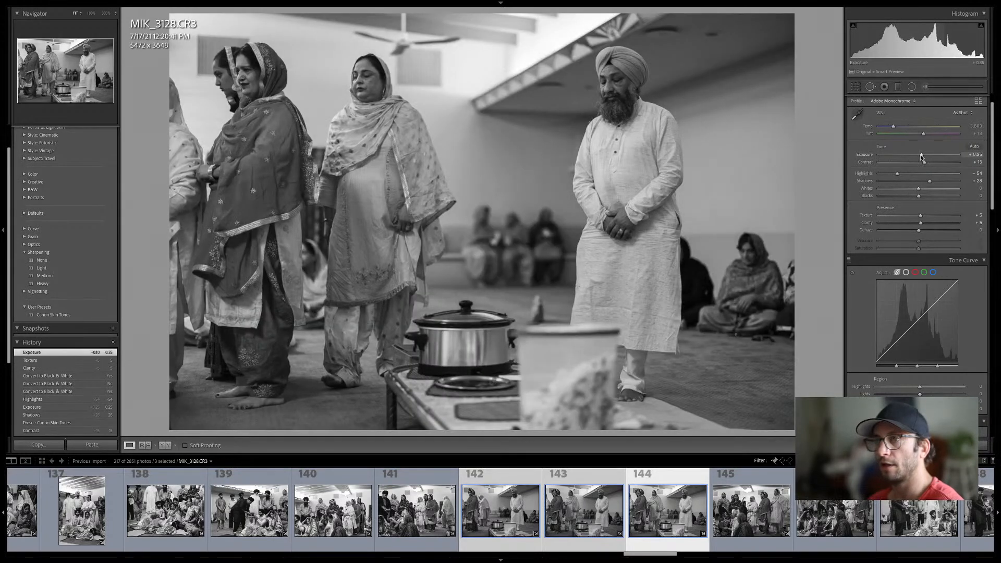
# Compare the three selected photos with one another and set their shadows to +32
pyautogui.click(603, 512)
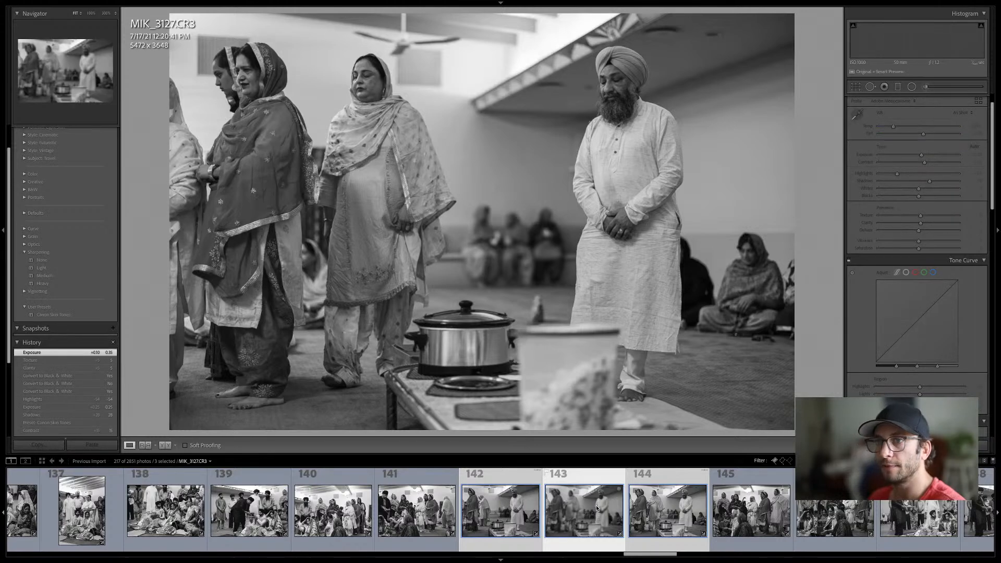
pyautogui.click(483, 506)
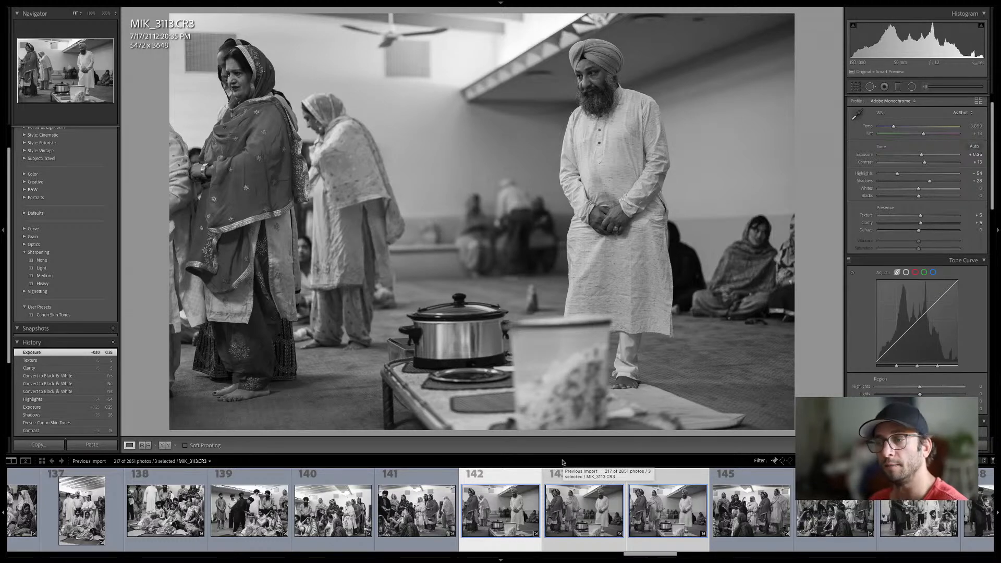
pyautogui.click(567, 510)
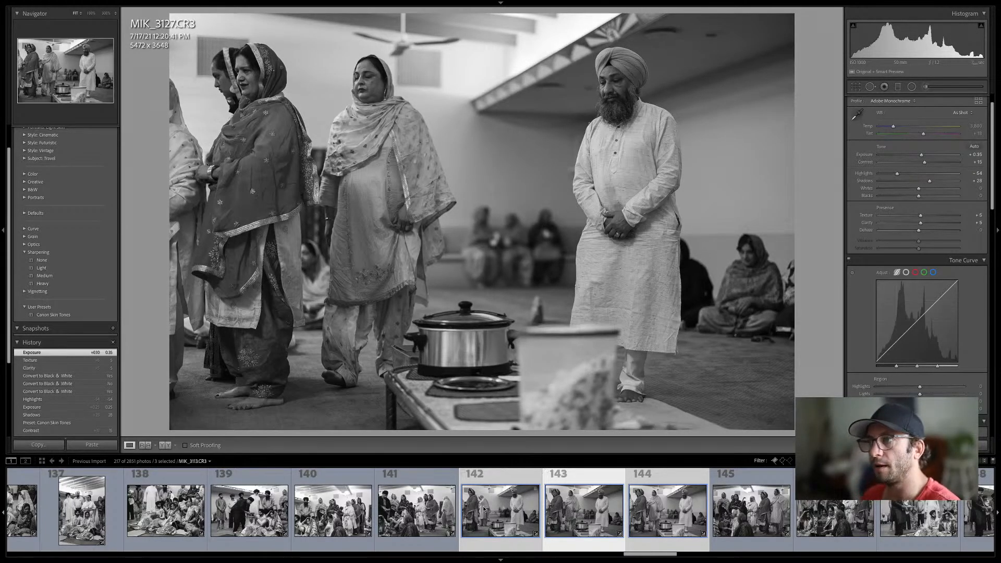
pyautogui.press('Left')
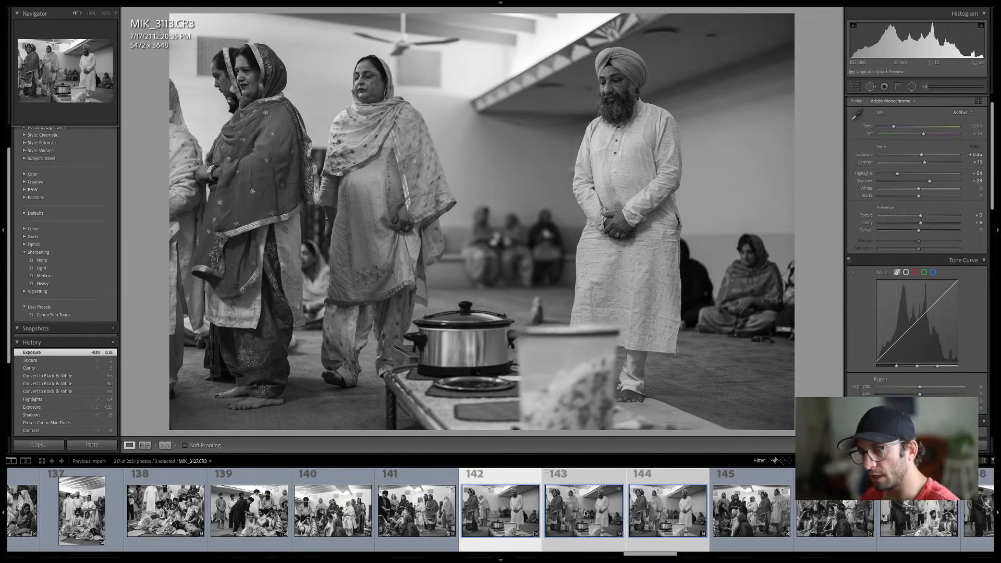
pyautogui.press('Right')
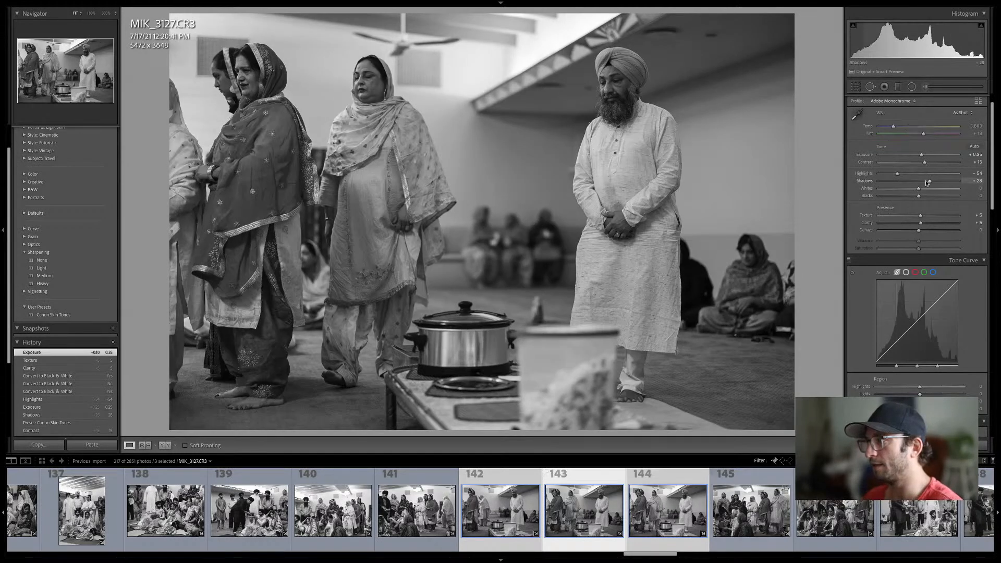
pyautogui.moveTo(930, 181); pyautogui.dragTo(933, 183)
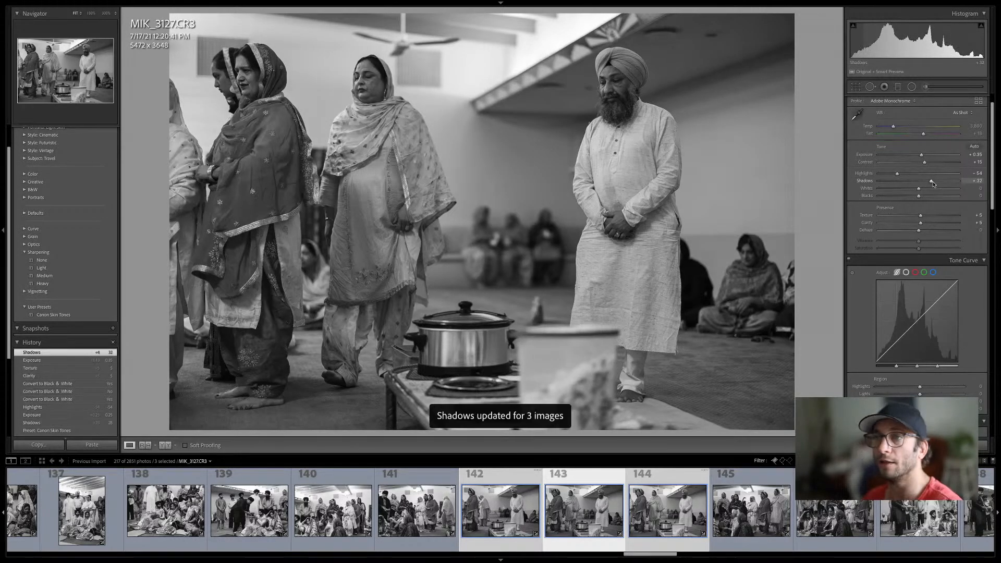
# Check photo 144, clear the three-photo selection, and view MIK_3133.CR3 in the Develop module
pyautogui.click(651, 510)
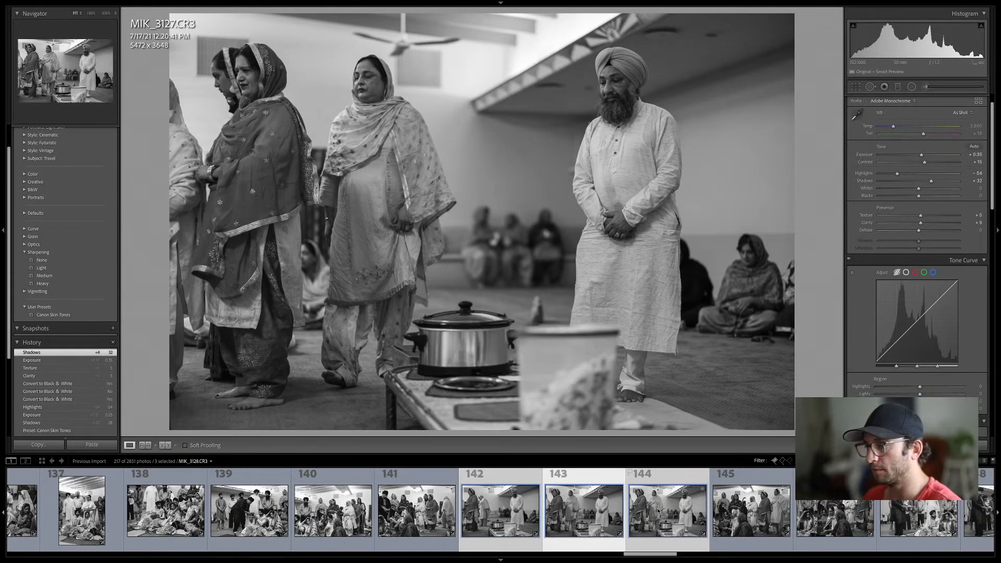
pyautogui.press('super+d')
pyautogui.click(673, 520)
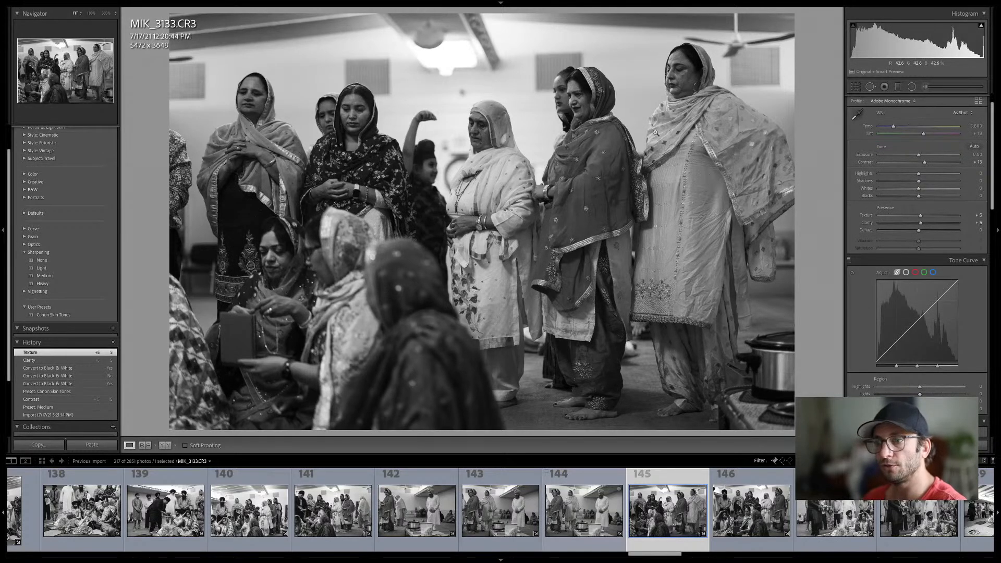
# Increase the exposure of MIK_3135.CR3 by 1/3 stop in the Library
pyautogui.press('g')
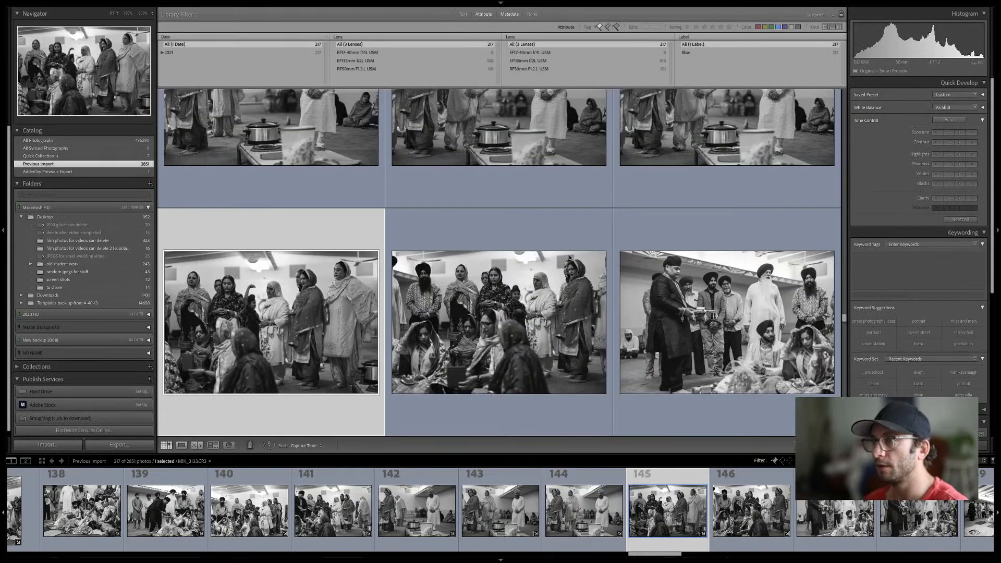
pyautogui.doubleClick(570, 258)
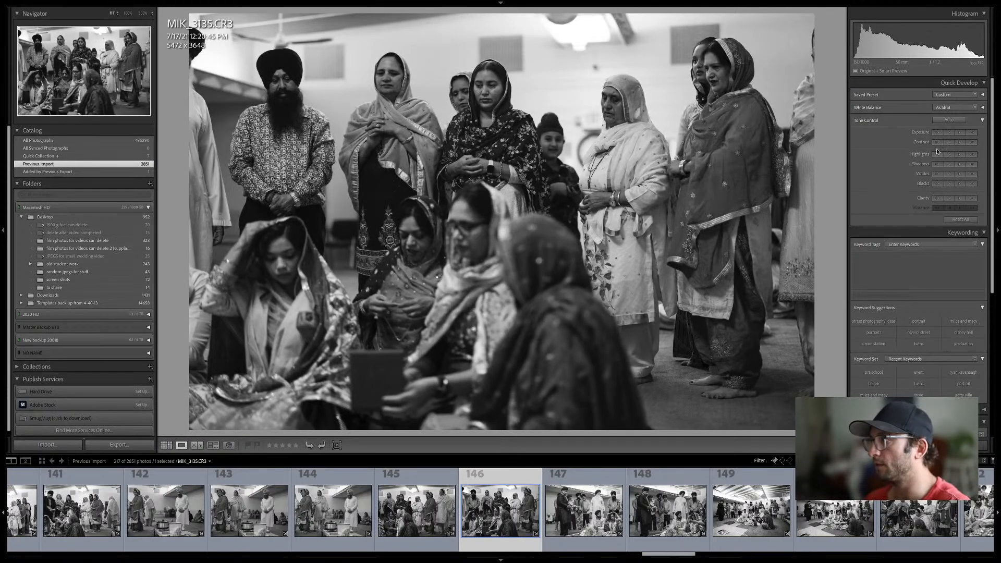
pyautogui.click(955, 132)
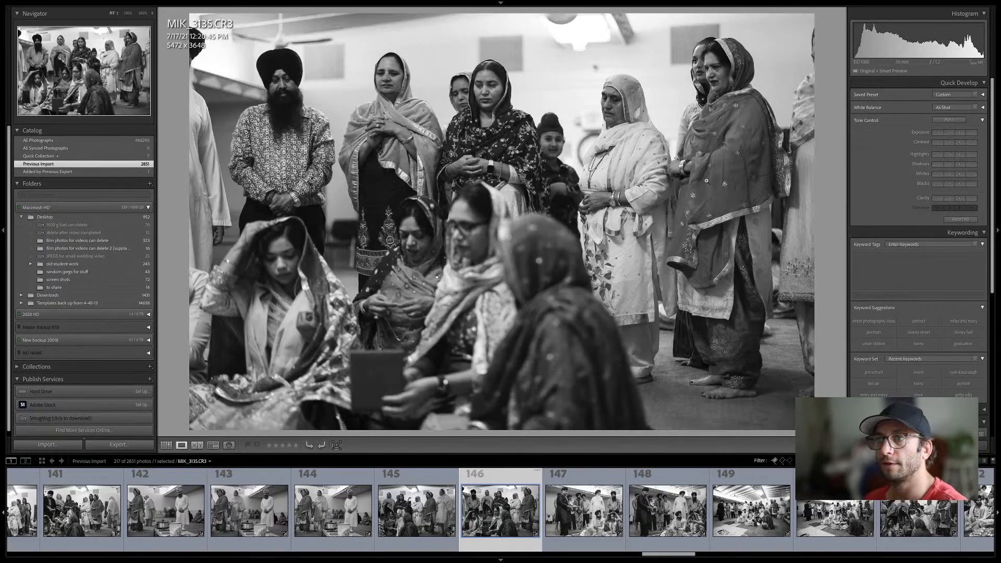
# Compare MIK_3147.CR3 and MIK_3155.CR3 enlarged, checking their brightness and tone settings in the Library and Develop modules
pyautogui.press('Right')
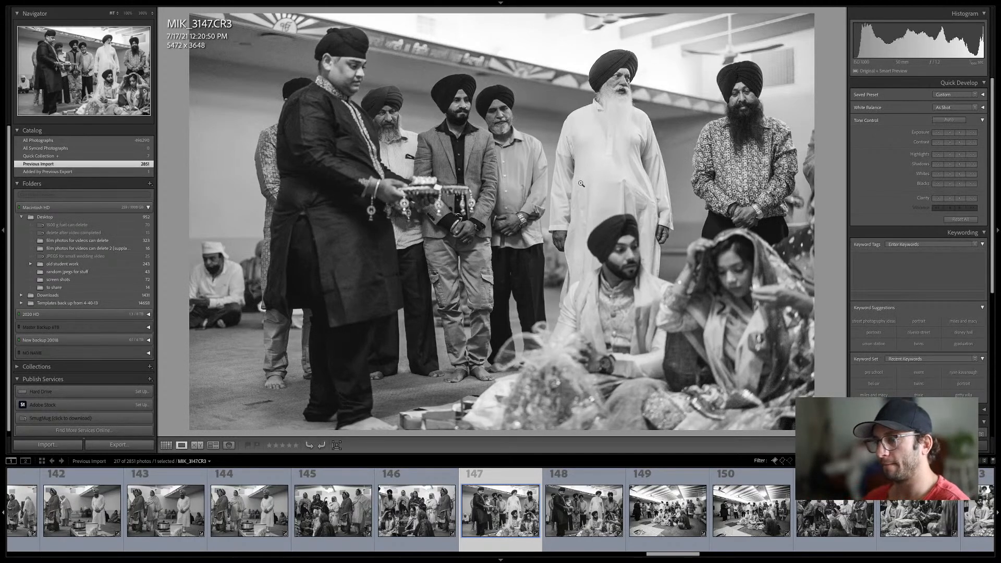
pyautogui.press('Right')
pyautogui.press('Left')
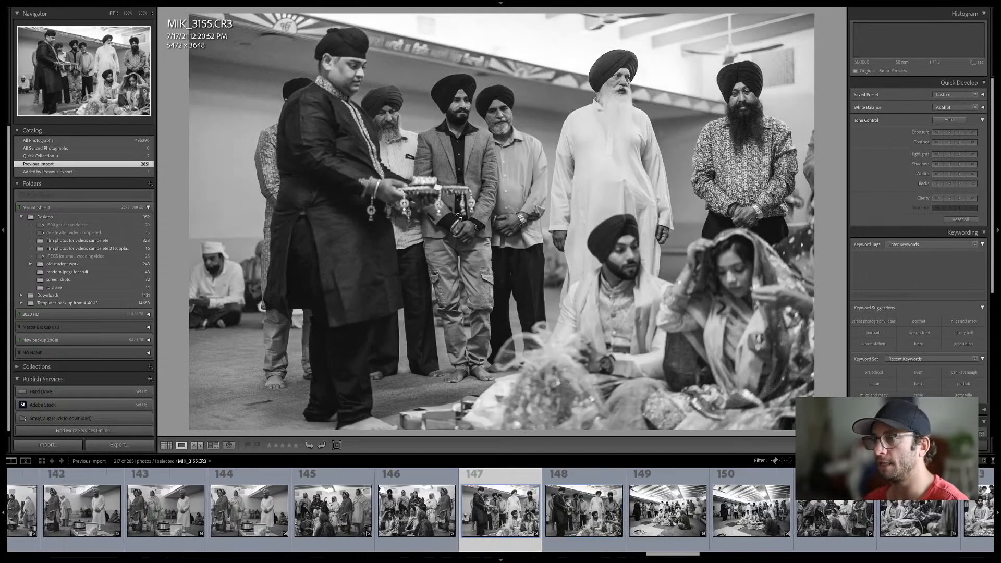
pyautogui.press('d')
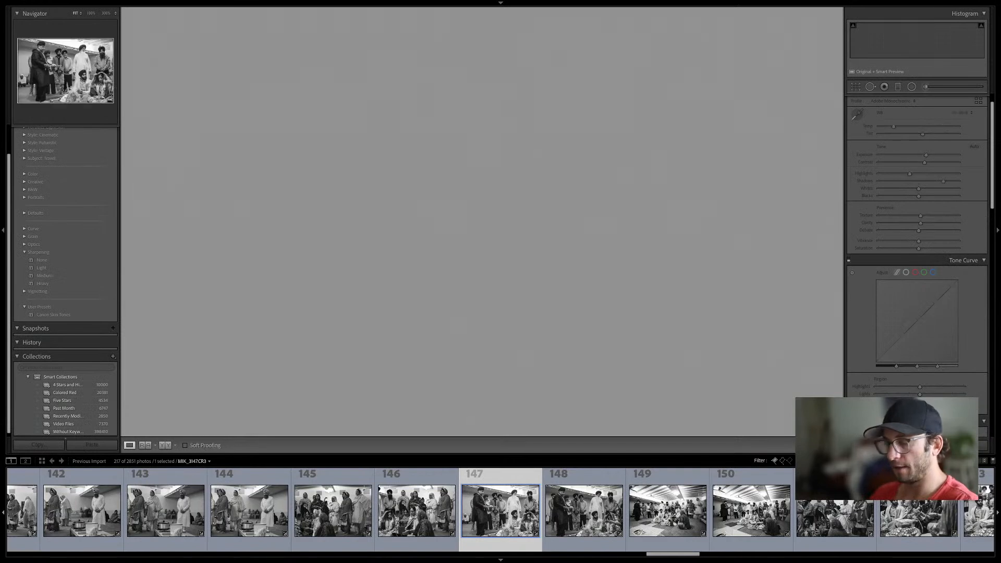
pyautogui.hotkey('ctrl', 'shift', 'c')
pyautogui.press('Return')
pyautogui.press('Right')
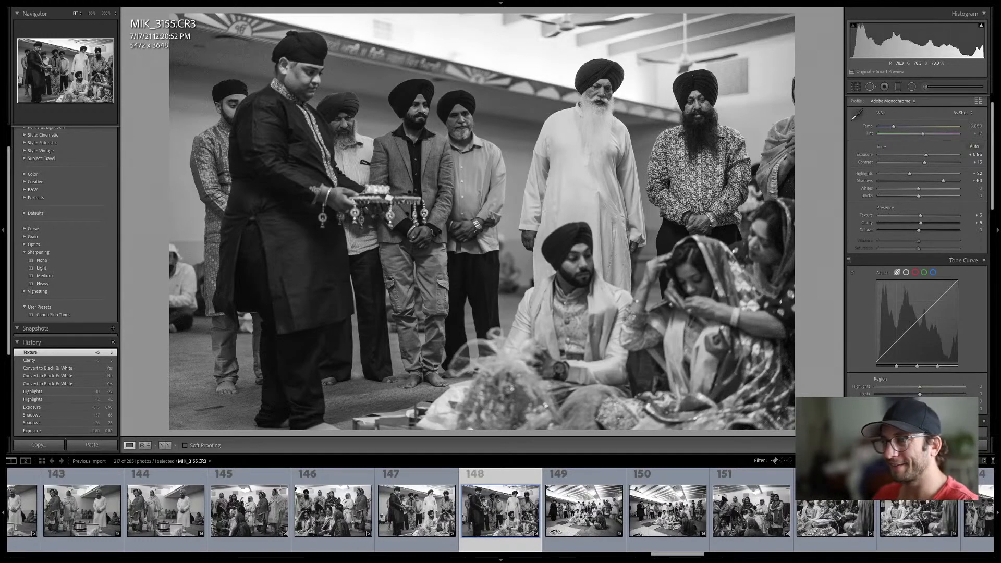
# Select photos 149 and 150 together and set their highlights to -21
pyautogui.press('Right')
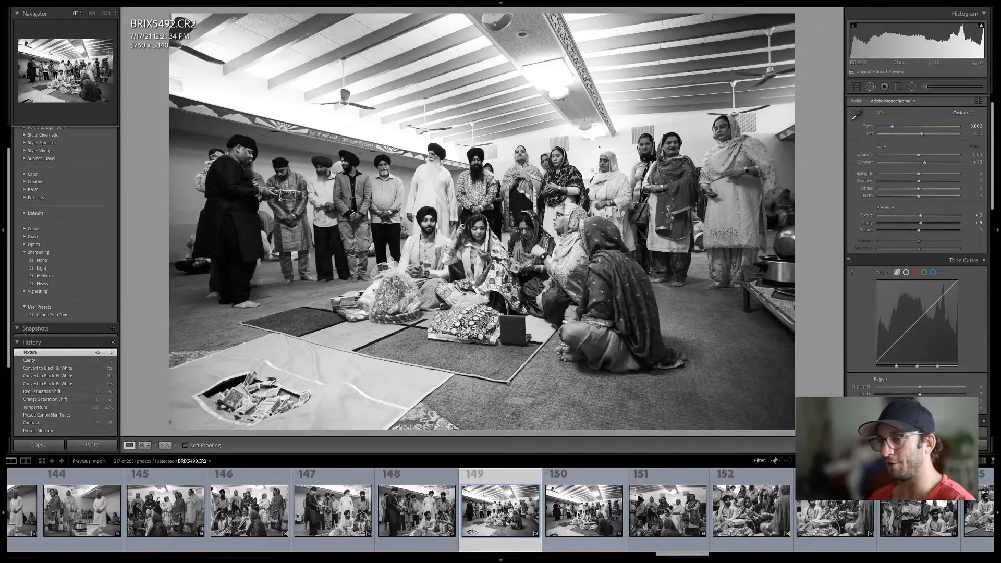
pyautogui.click(578, 514)
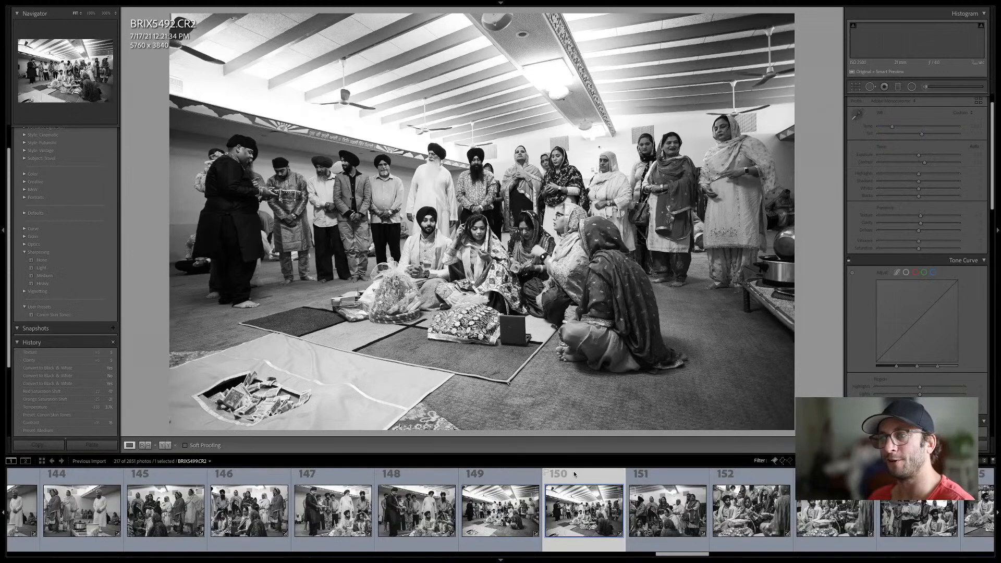
pyautogui.keyDown('super'); pyautogui.click(482, 512); pyautogui.keyUp('super')
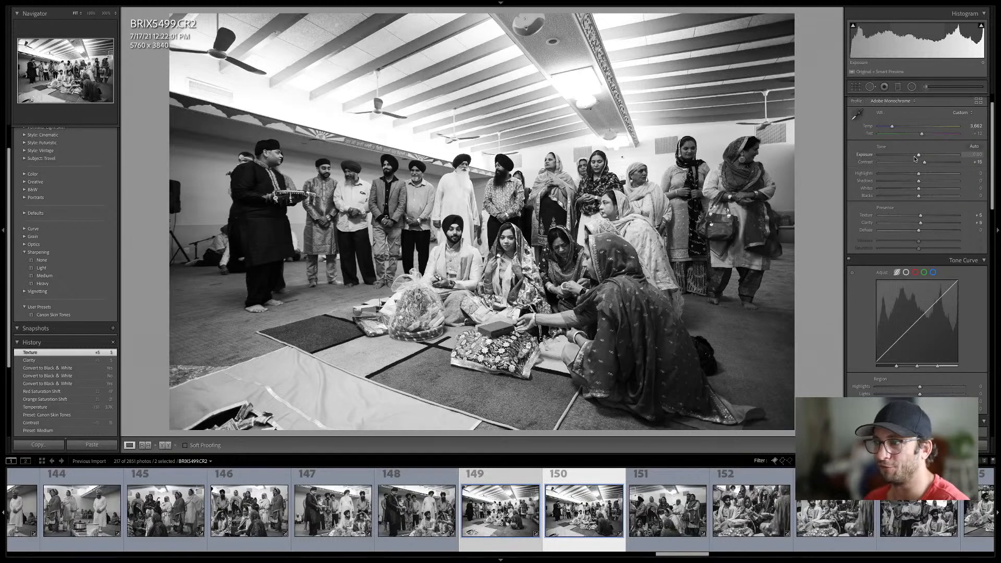
pyautogui.click(912, 173)
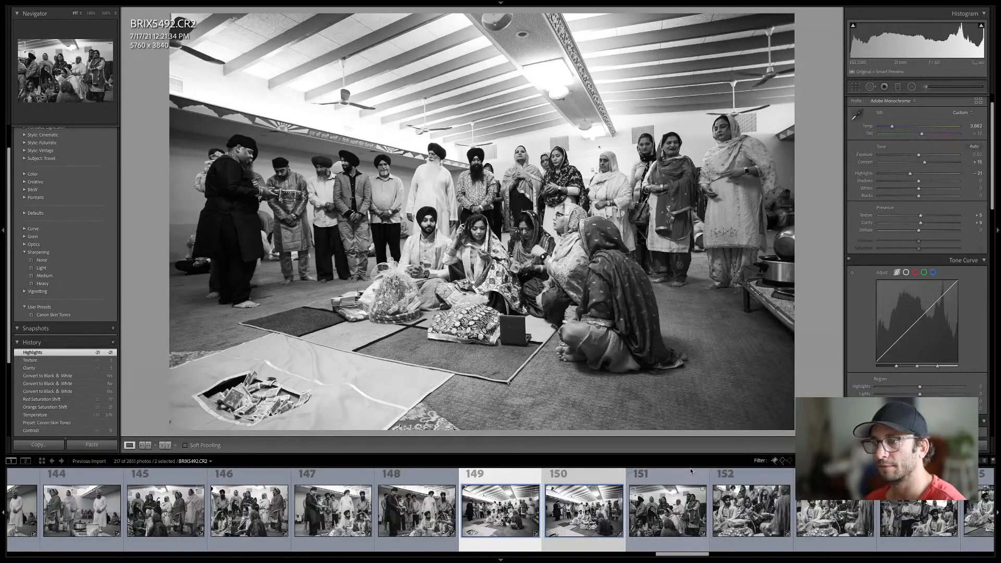
# Select photos 151 to 156 in the grid and set their shadows to +44 in the Develop module
pyautogui.press('g')
pyautogui.press('Down')
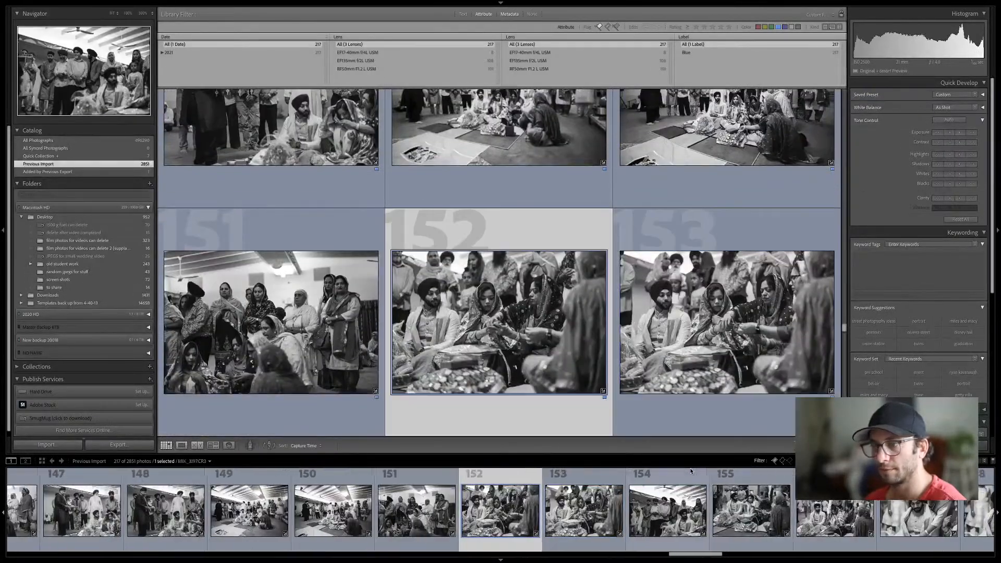
pyautogui.press('Left')
pyautogui.hotkey('shift', 'Right')
pyautogui.hotkey('shift', 'Right')
pyautogui.hotkey('shift', 'Right')
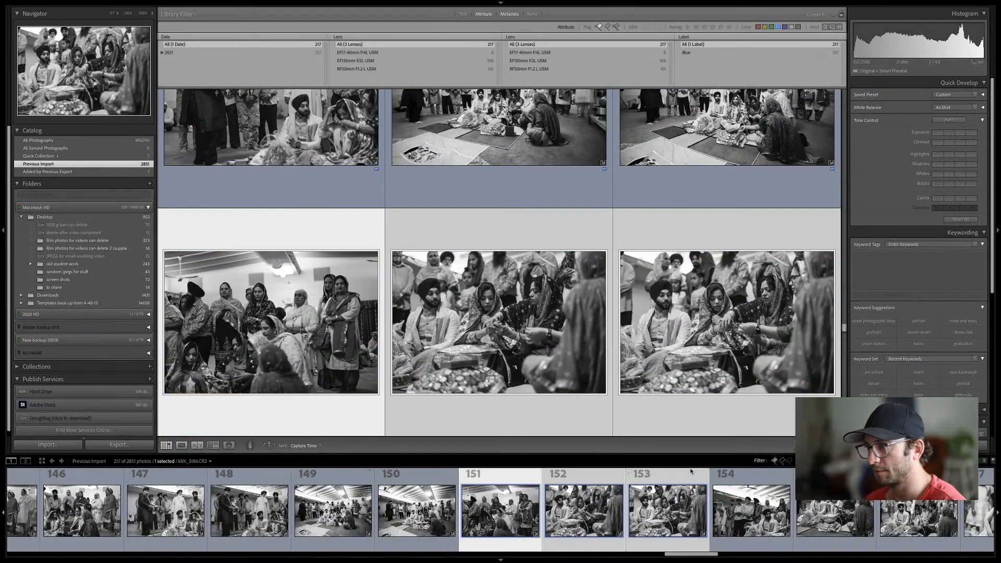
pyautogui.hotkey('shift', 'Right')
pyautogui.hotkey('shift', 'Right')
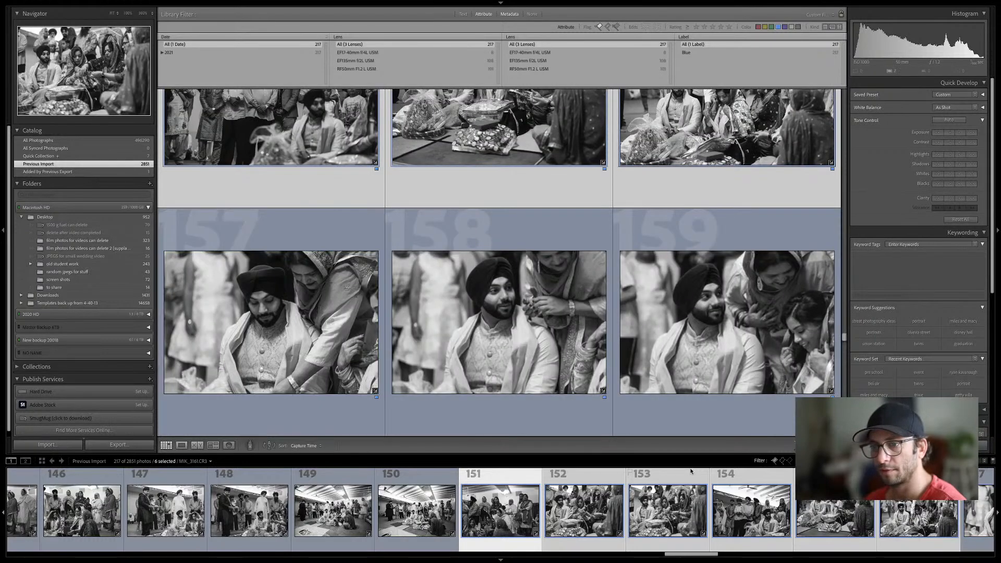
pyautogui.press('d')
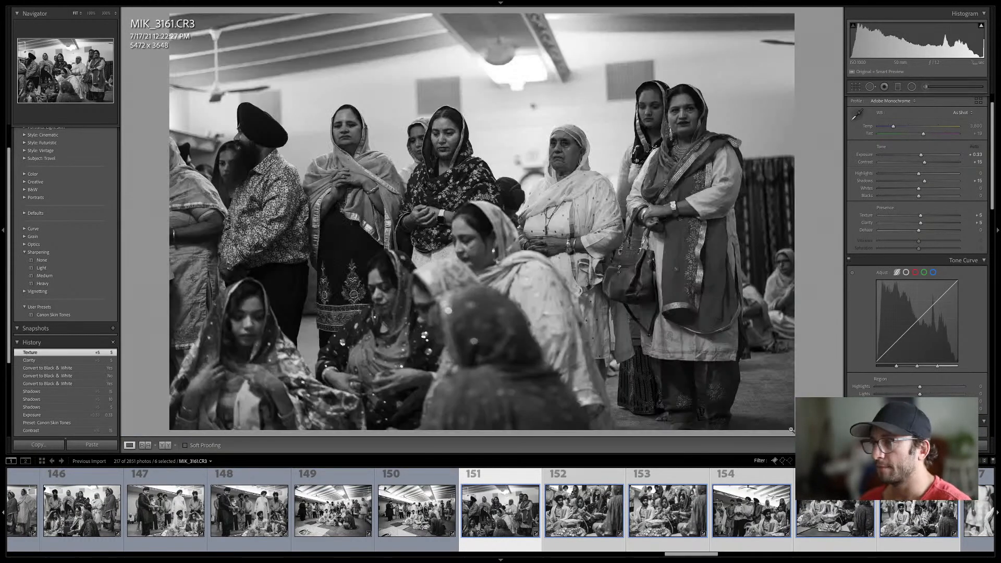
pyautogui.click(934, 183)
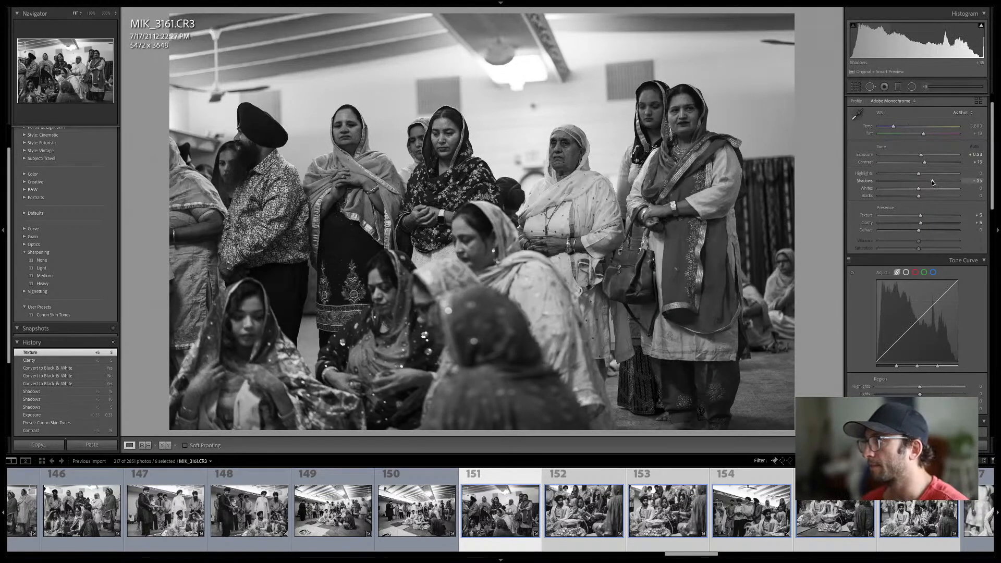
pyautogui.moveTo(934, 182); pyautogui.dragTo(934, 180)
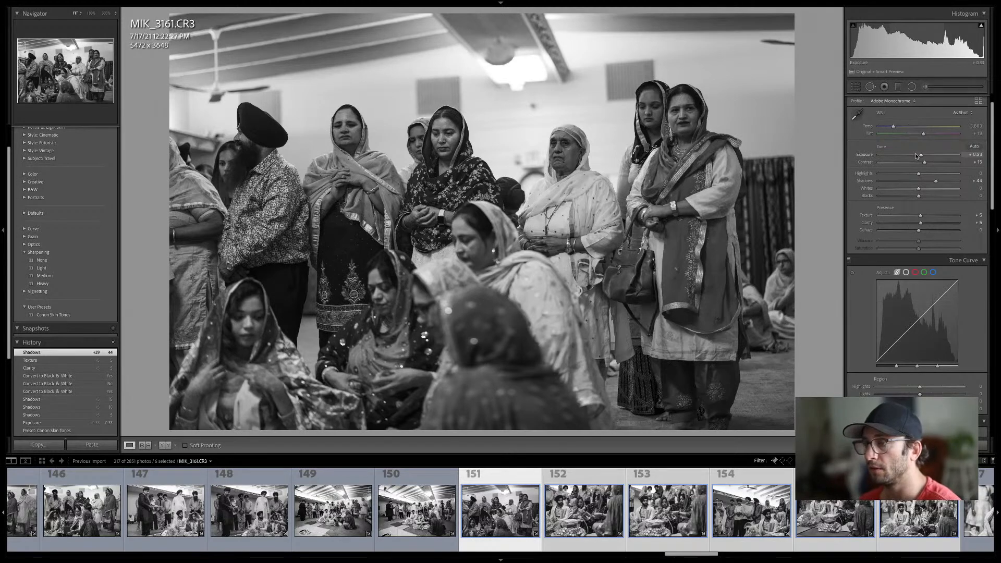
# Examine the photos around numbers 146 to 151 in the grid for consistent brightness
pyautogui.press('g')
pyautogui.press('Left')
pyautogui.press('Left')
pyautogui.press('Left')
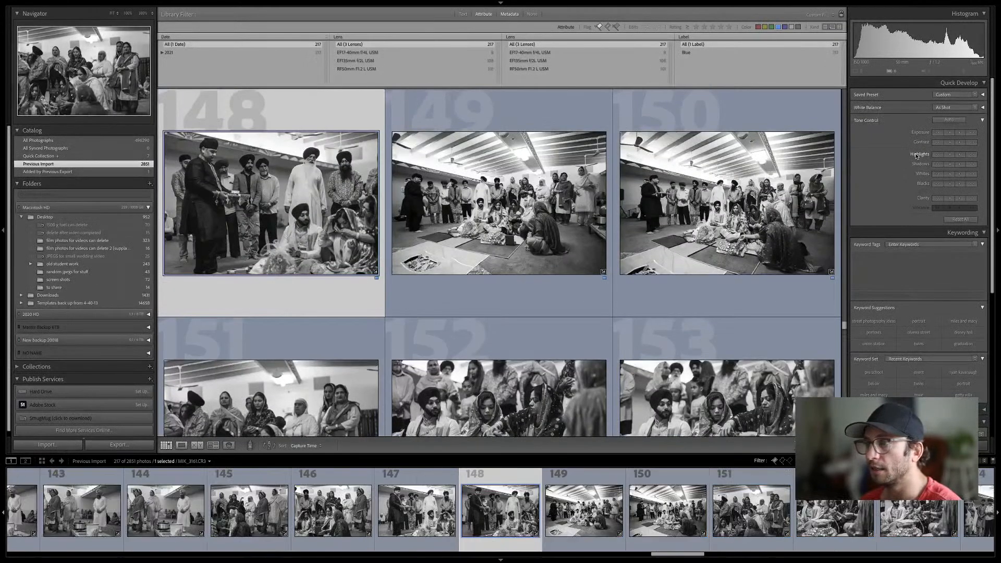
pyautogui.press('Left')
pyautogui.press('Left')
pyautogui.press('Down')
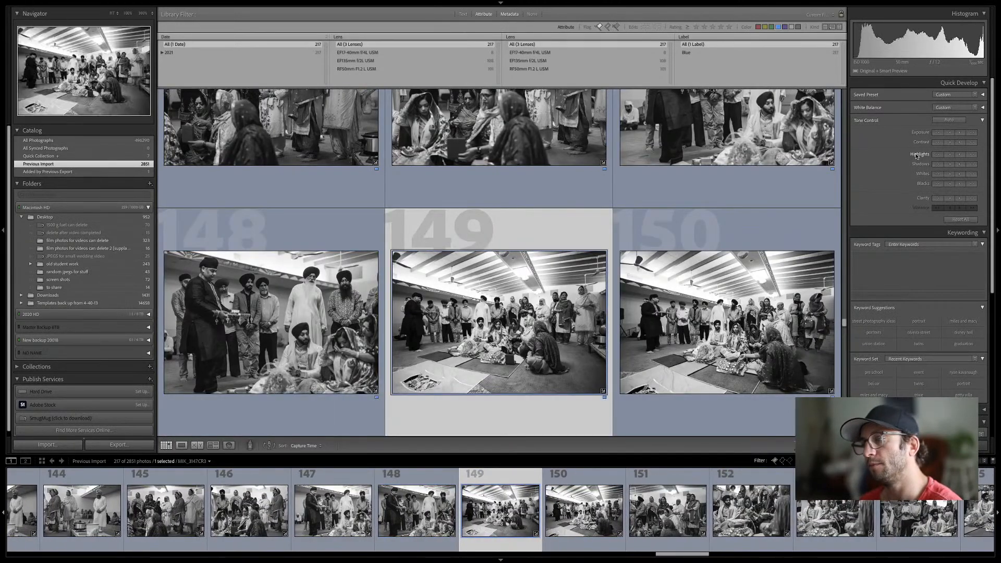
pyautogui.press('Right')
pyautogui.press('Right')
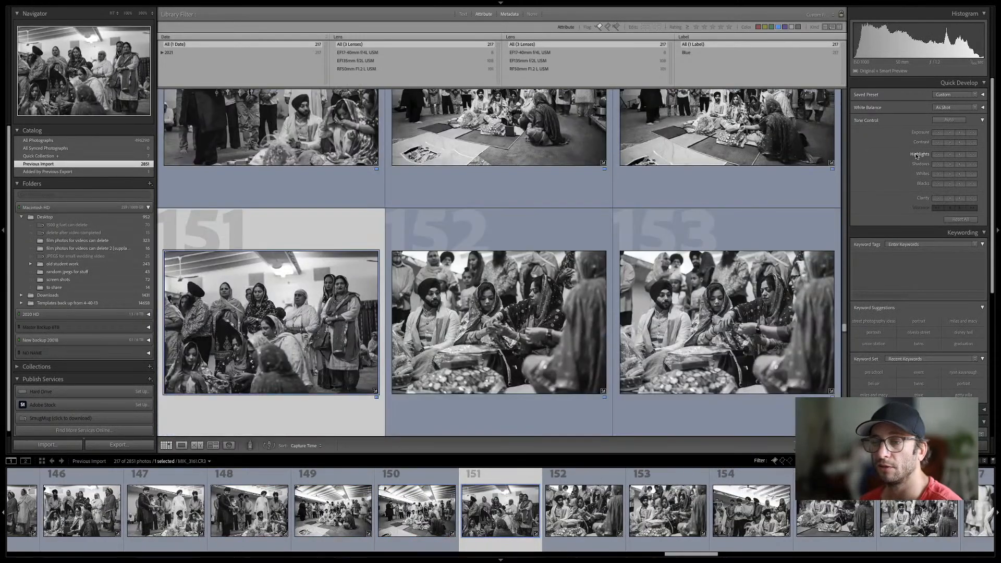
# Compare photo 151 enlarged with its neighbouring photos to judge their relative brightness
pyautogui.press('e')
pyautogui.press('Right')
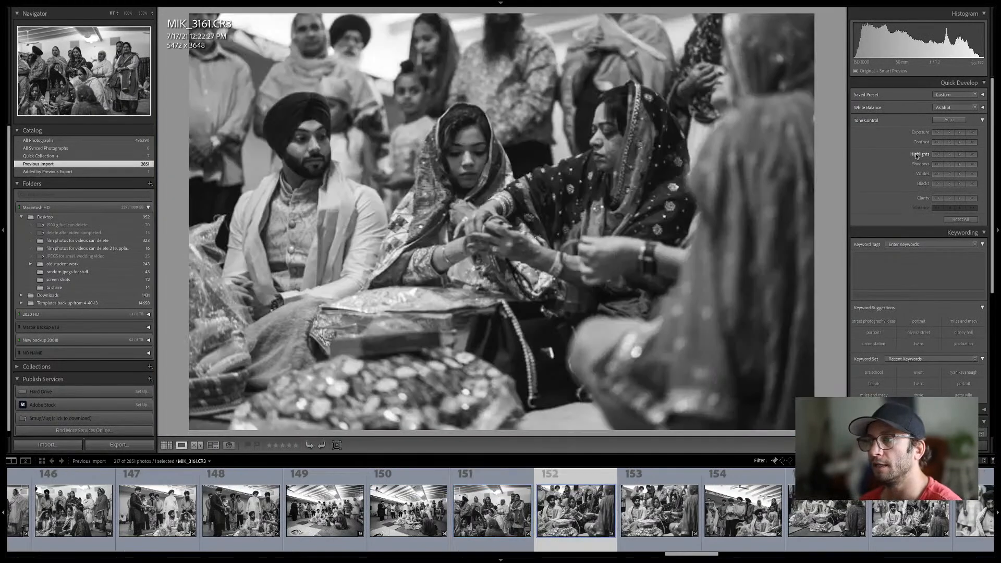
pyautogui.press('Left')
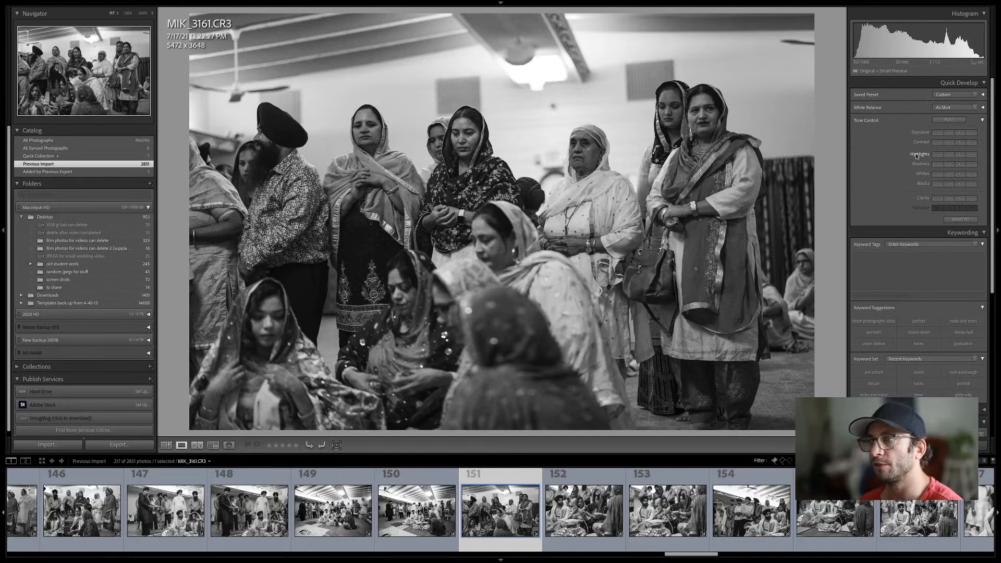
pyautogui.press('Right')
pyautogui.press('Left')
pyautogui.press('Left')
pyautogui.press('Right')
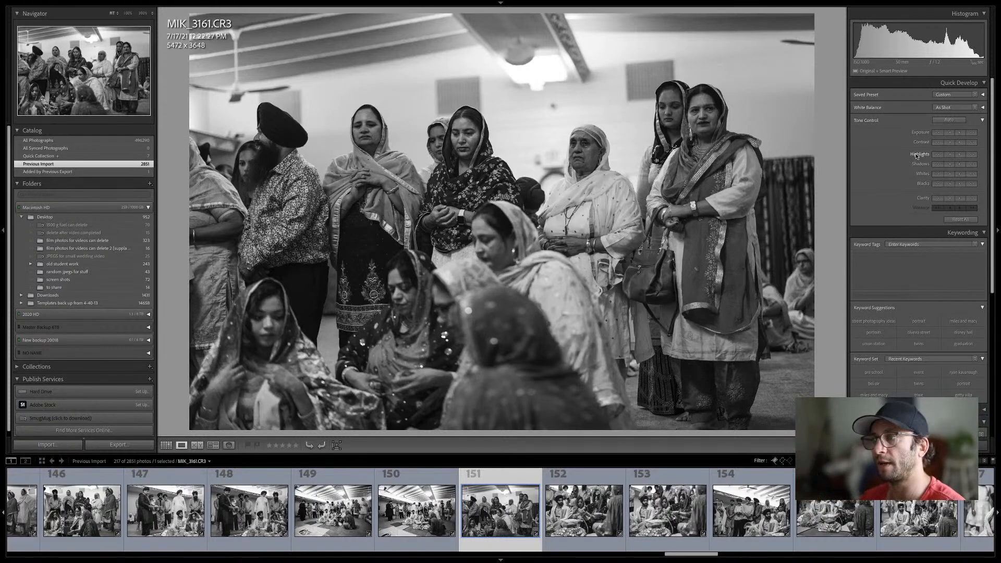
pyautogui.press('Right')
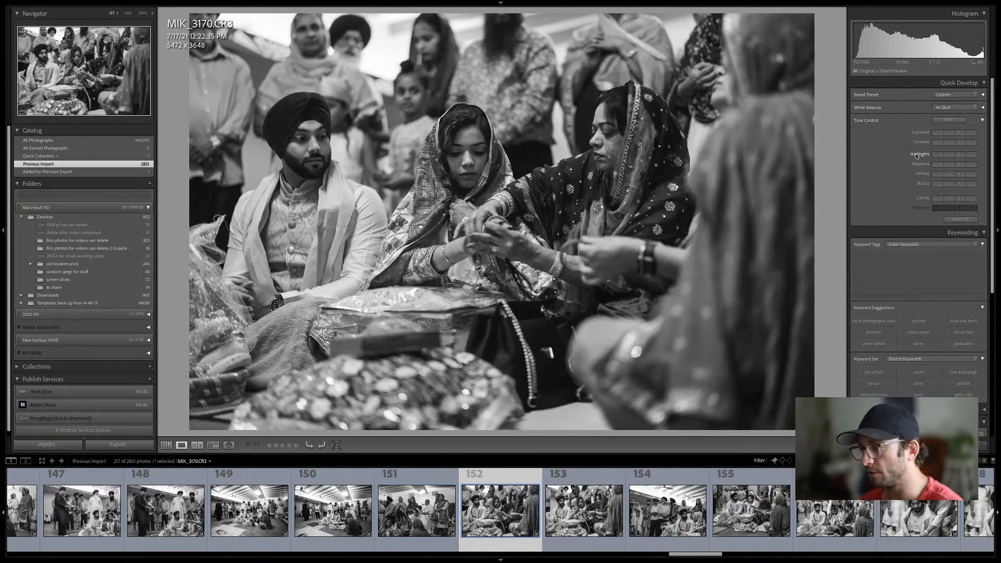
# Select photos 152 to 156 and set their exposure to +0.20 in the Develop module
pyautogui.hotkey('shift', 'Right')
pyautogui.hotkey('shift', 'Right')
pyautogui.hotkey('shift', 'Right')
pyautogui.hotkey('shift', 'Right')
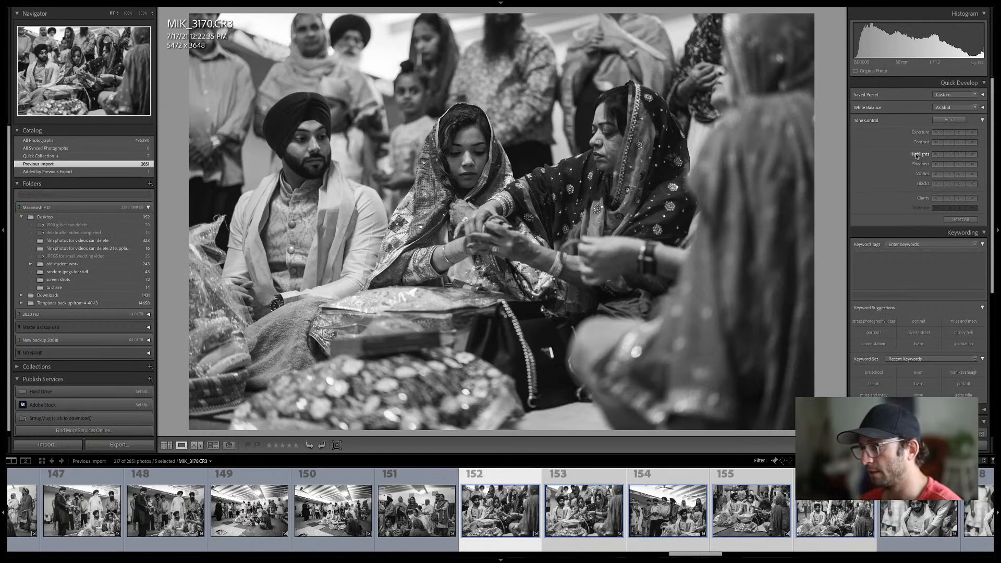
pyautogui.press('d')
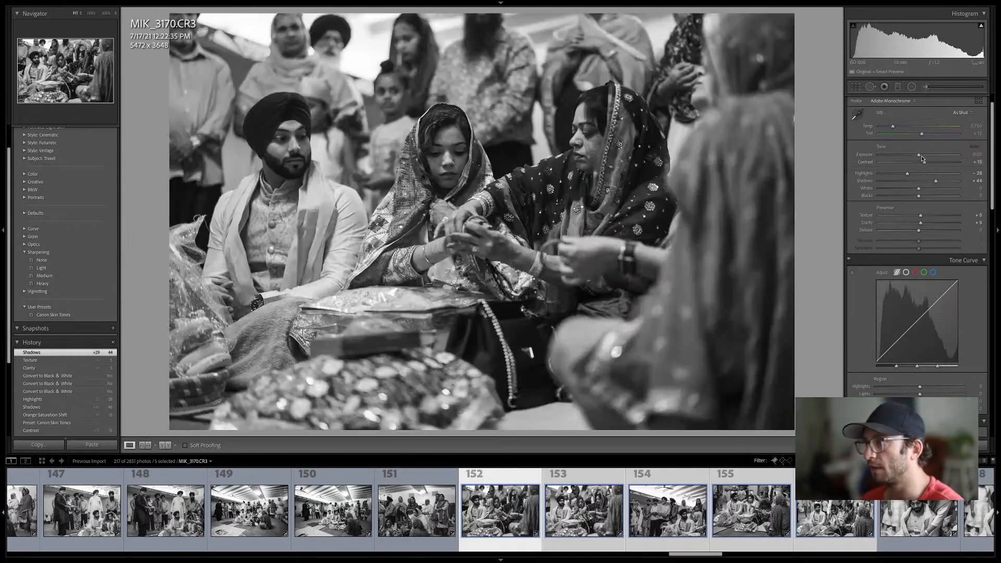
pyautogui.click(921, 155)
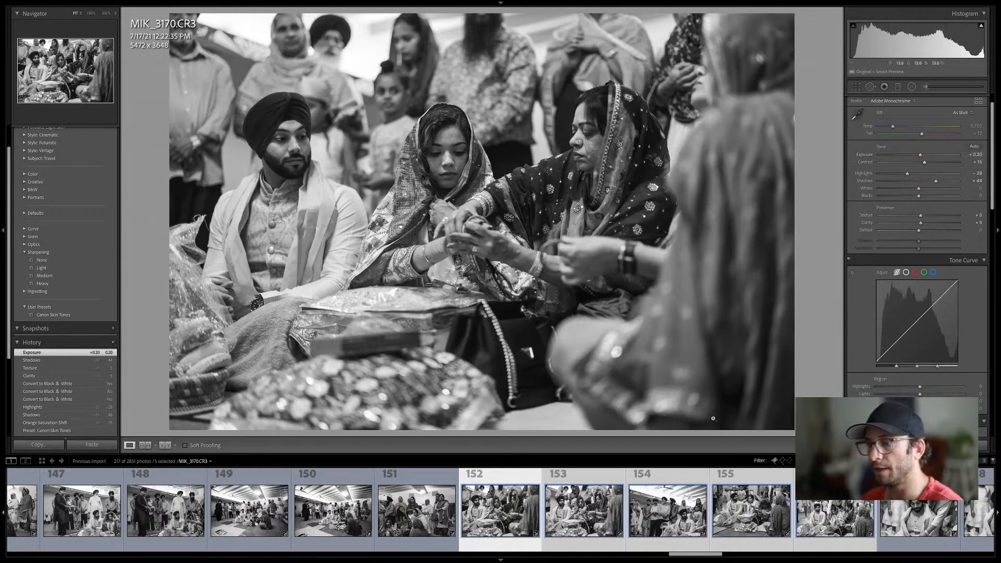
# View photo 153, clear the five-photo selection, and inspect photos 154 and 155 individually
pyautogui.click(586, 516)
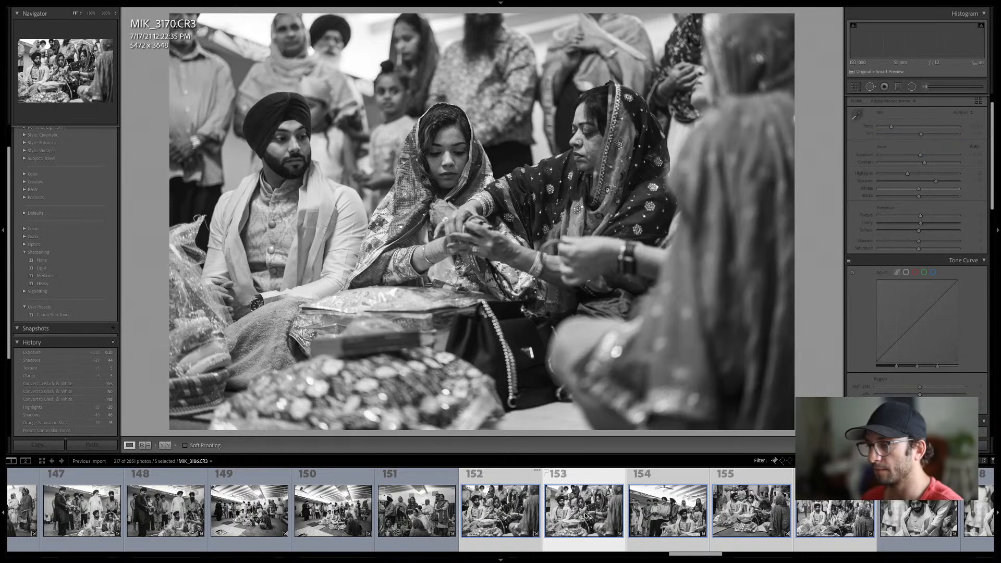
pyautogui.hotkey('ctrl', 'd')
pyautogui.scroll(-1, 661, 519)
pyautogui.click(661, 518)
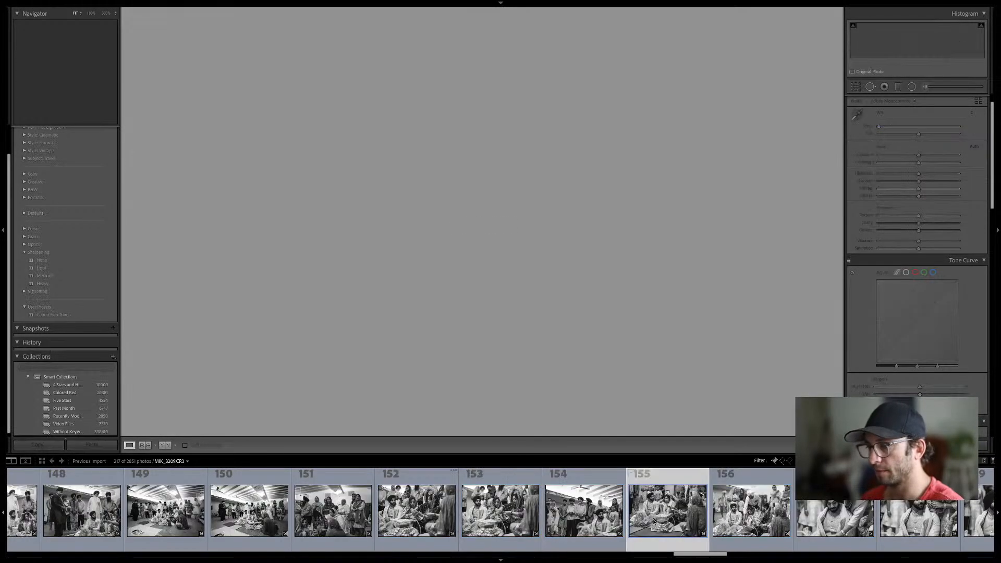
pyautogui.click(581, 522)
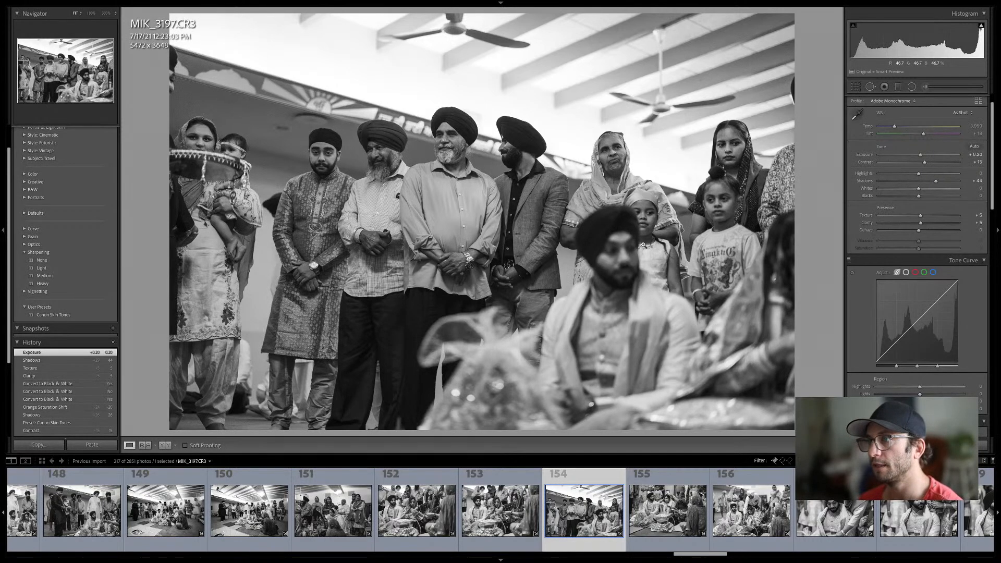
# Inspect photos 155 and 156 individually and selected together to check whether their exposure matches
pyautogui.press('Right')
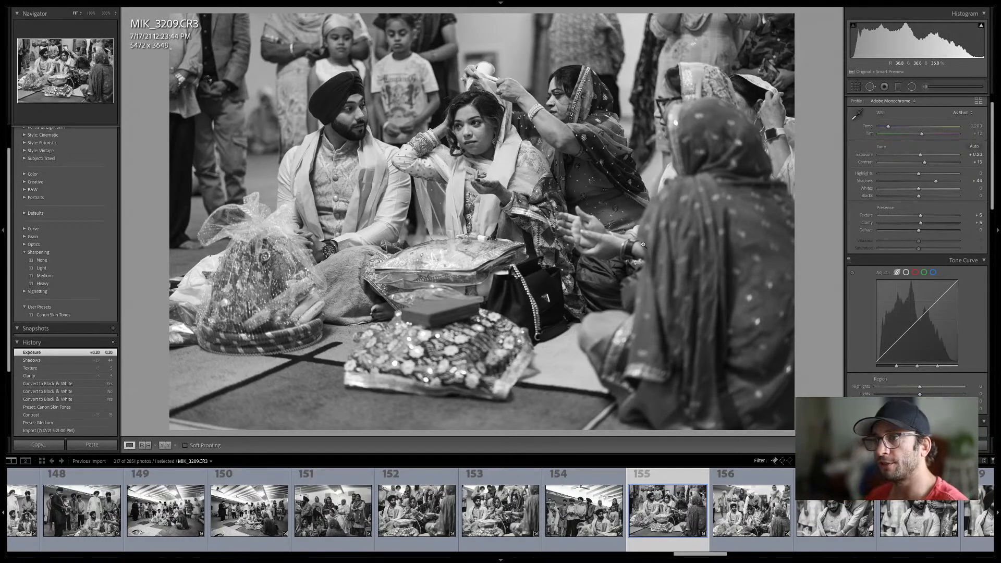
pyautogui.press('Right')
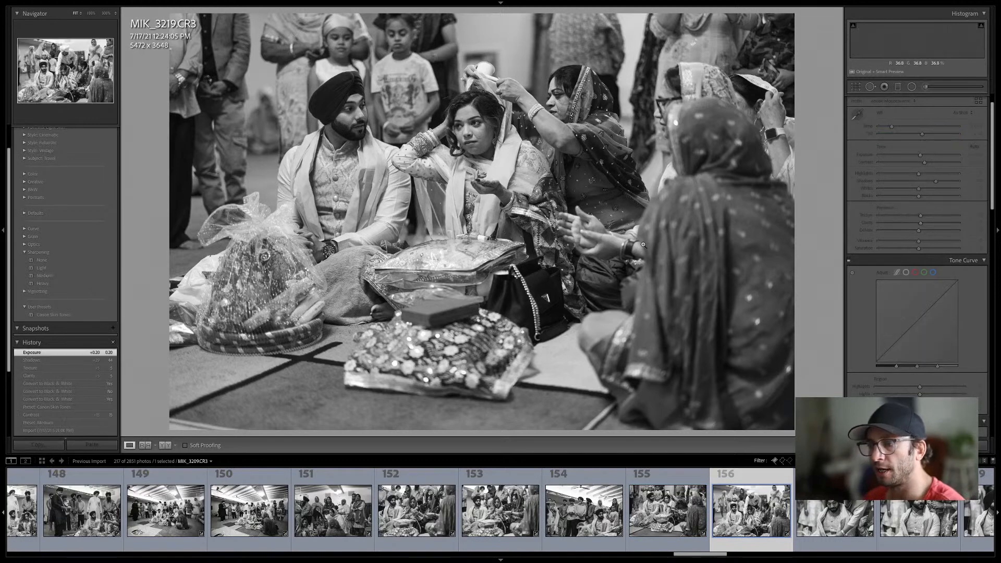
pyautogui.press('Left')
pyautogui.hotkey('shift', 'Right')
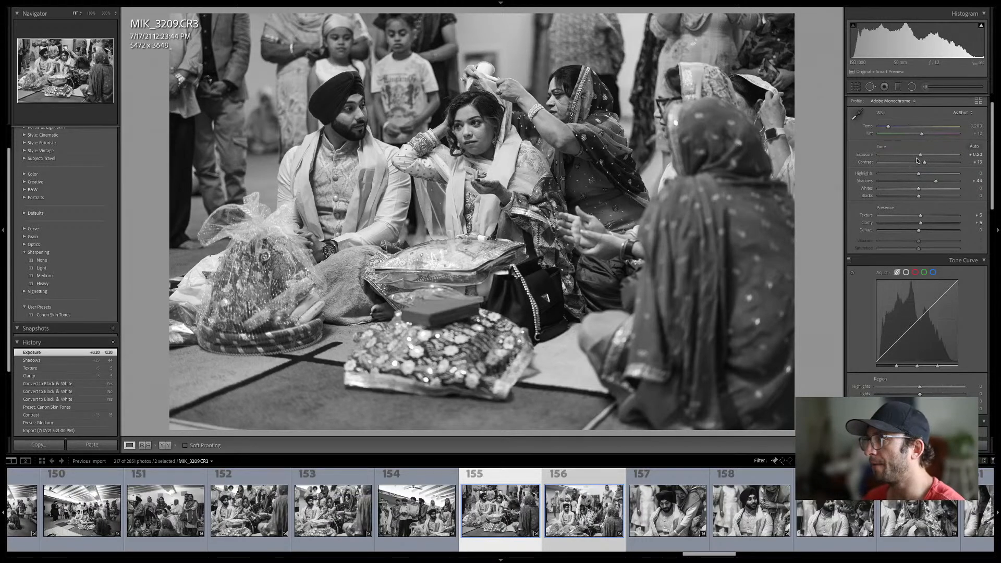
pyautogui.press('Up')
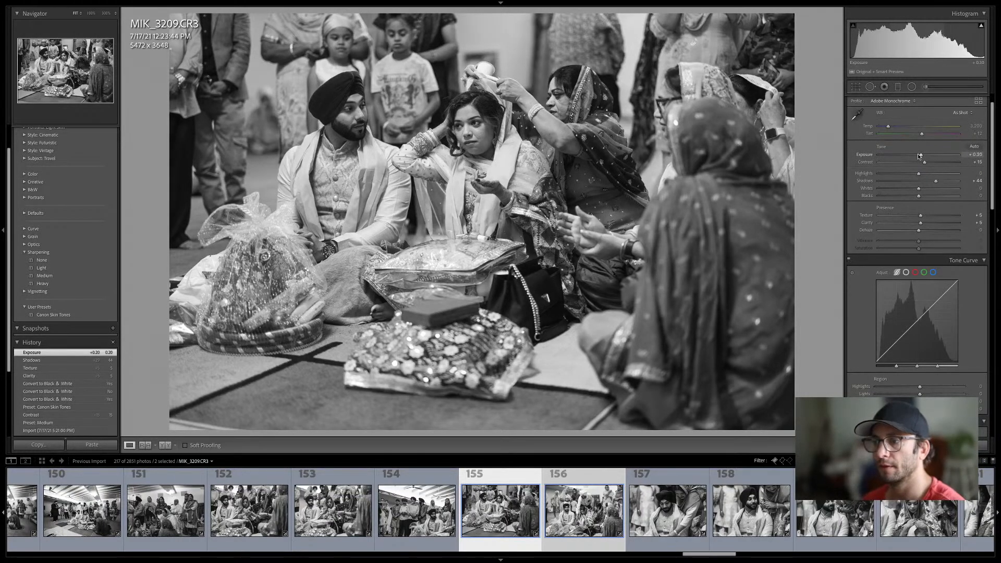
pyautogui.click(583, 519)
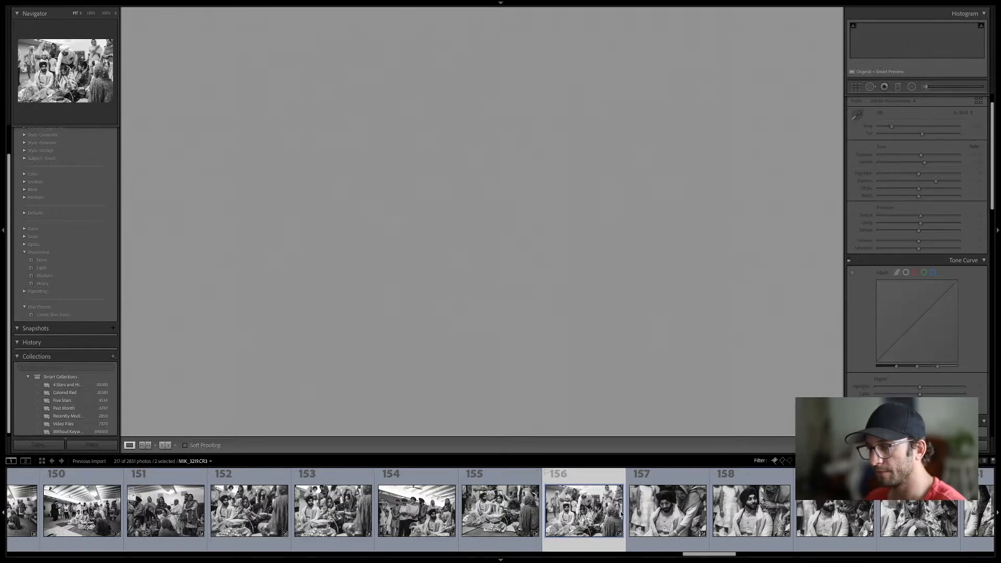
# View photo 157, select photos 157 to 161 as a group, and look at photos 158 and 162
pyautogui.click(678, 512)
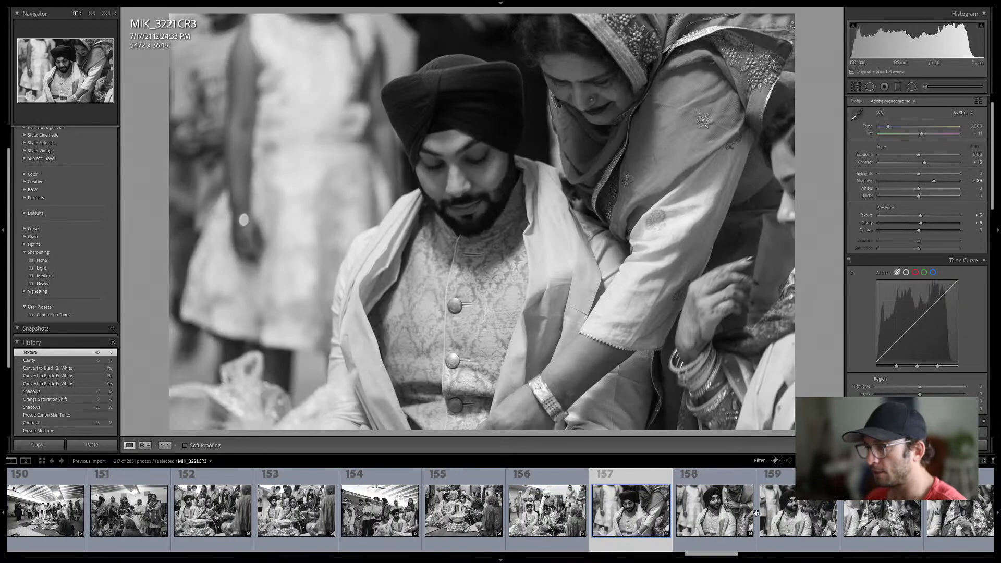
pyautogui.keyDown('shift'); pyautogui.click(835, 519); pyautogui.keyUp('shift')
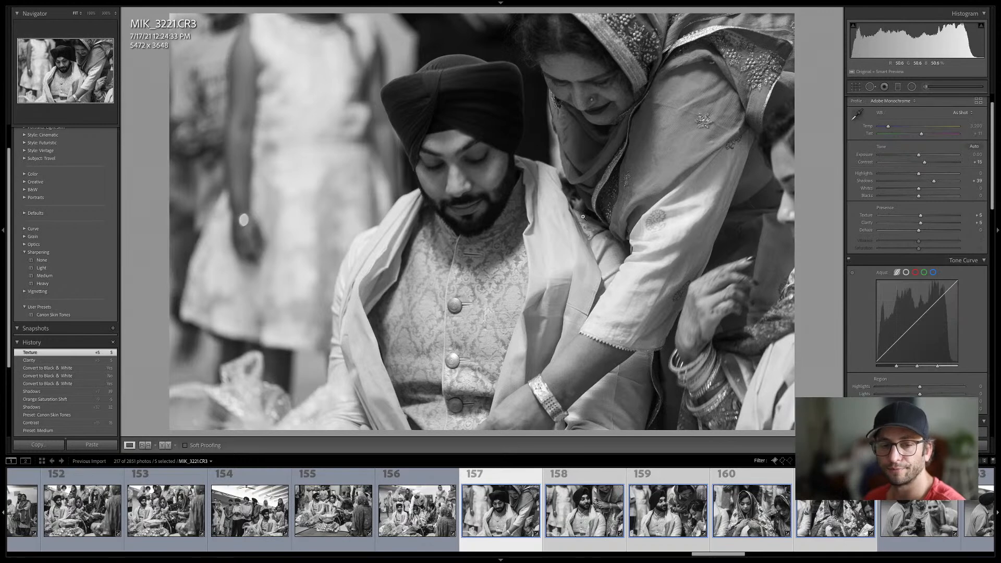
pyautogui.click(579, 502)
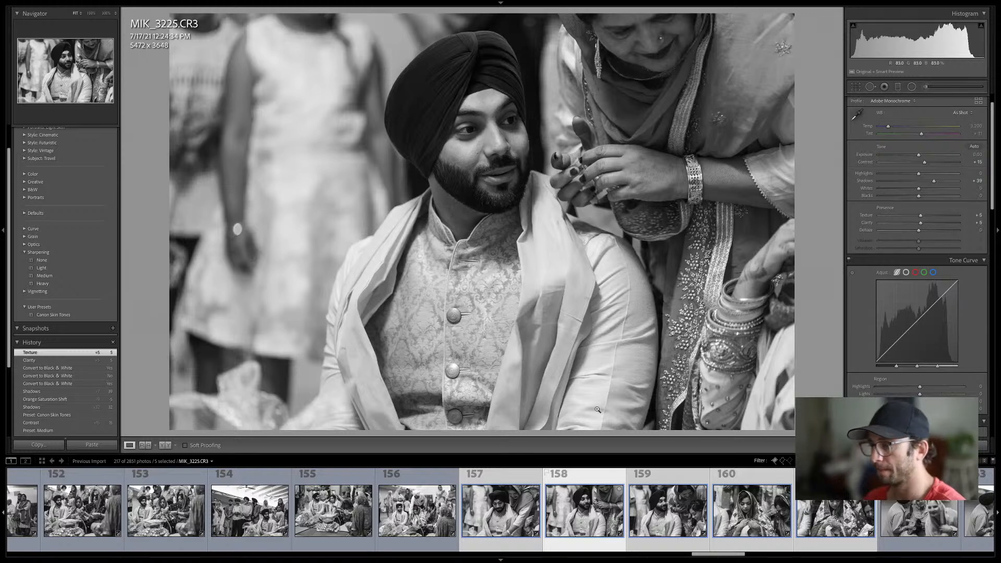
pyautogui.click(896, 503)
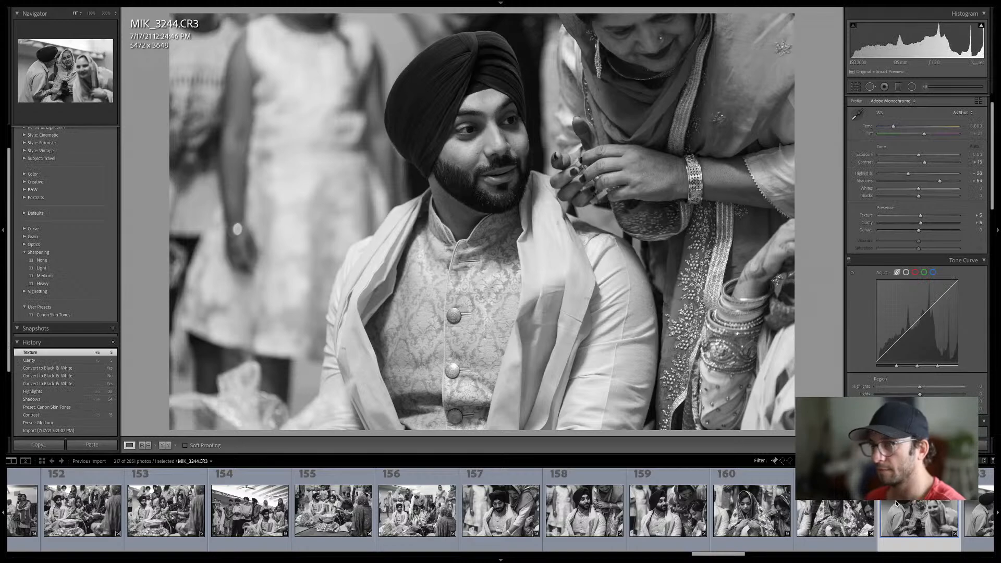
# Select photos 162 to 164 in the Develop module and set orange to +16 in their Black & White Mix
pyautogui.press('g')
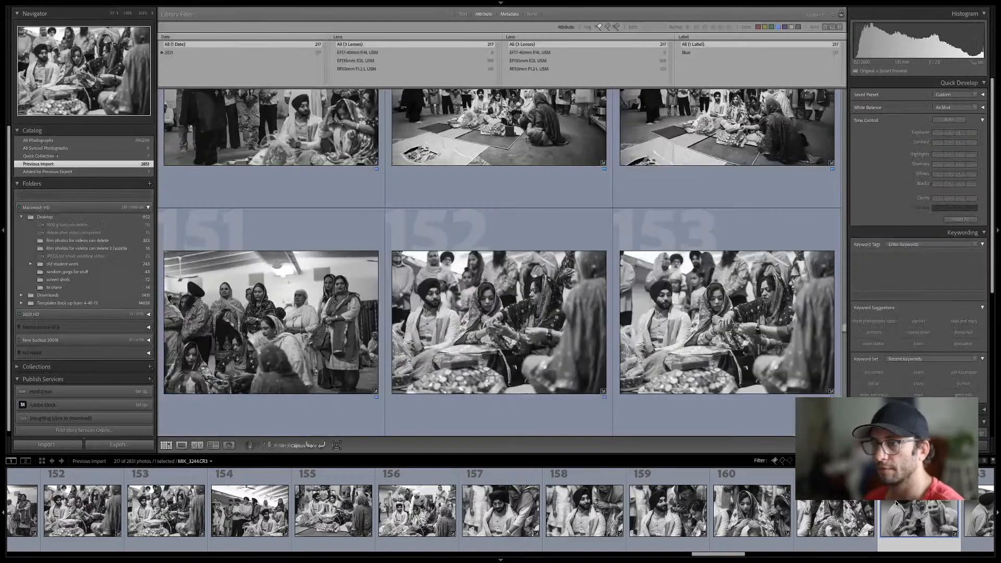
pyautogui.press('Right')
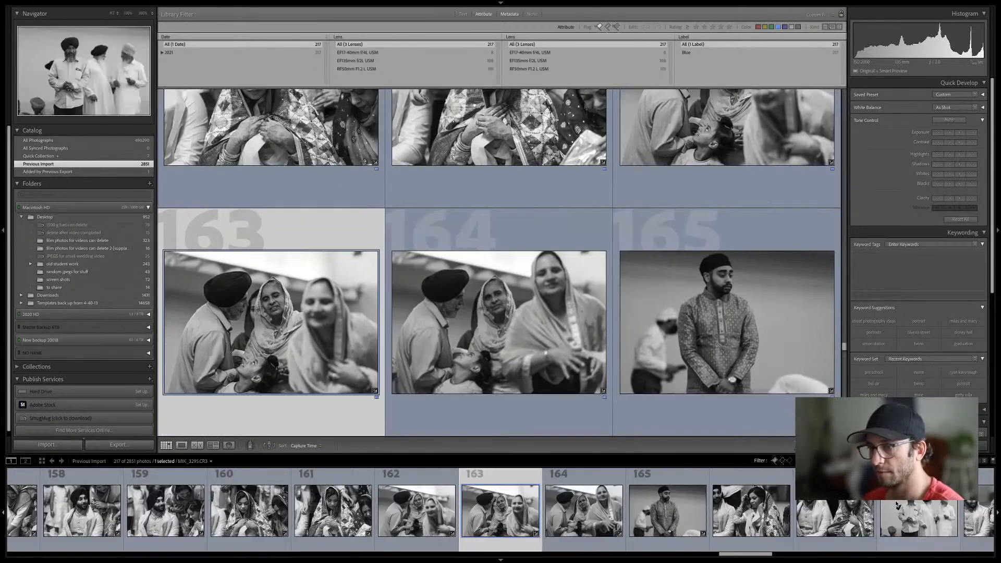
pyautogui.press('Right')
pyautogui.press('d')
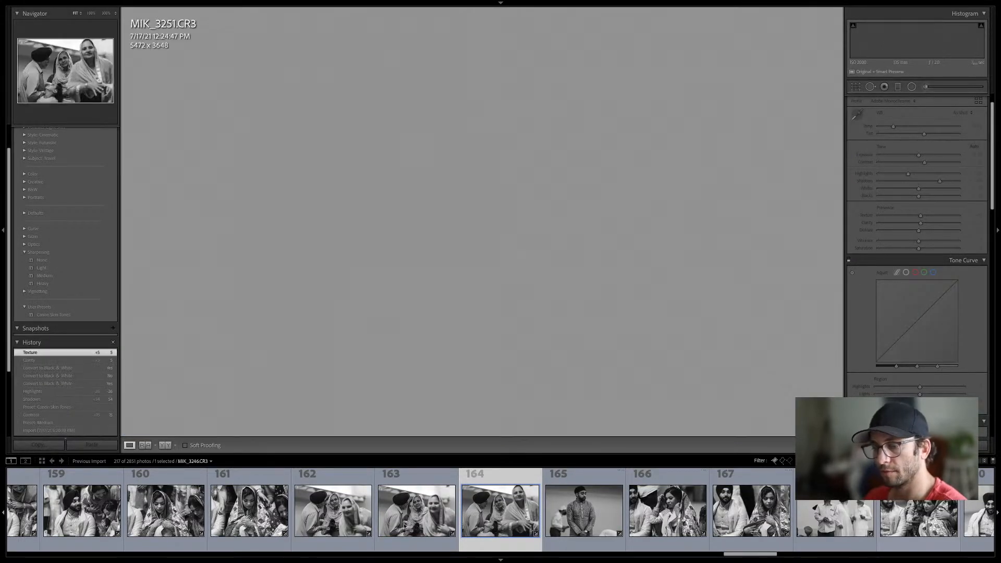
pyautogui.keyDown('shift'); pyautogui.click(342, 505); pyautogui.keyUp('shift')
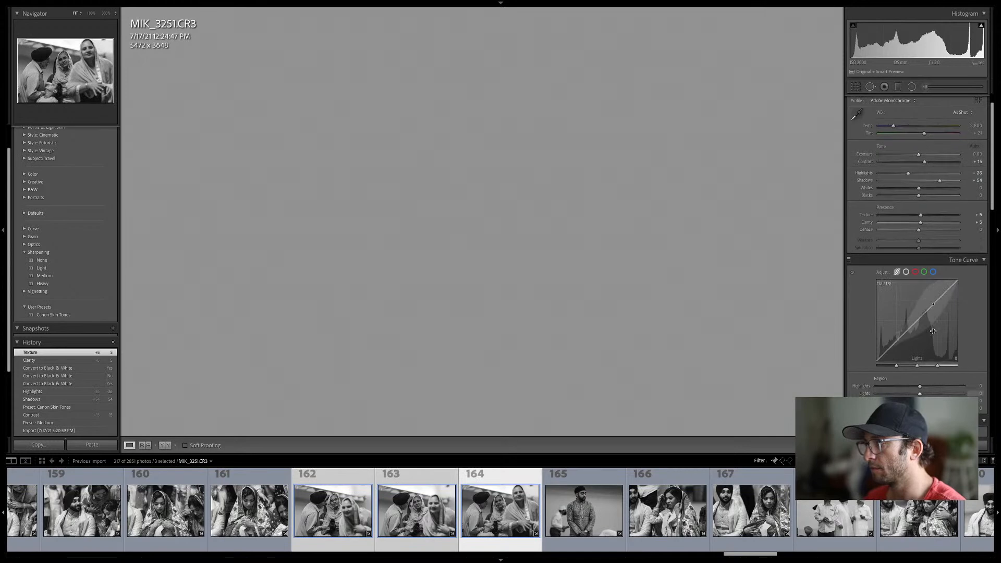
pyautogui.scroll(-3, 934, 334)
pyautogui.scroll(-2, 934, 334)
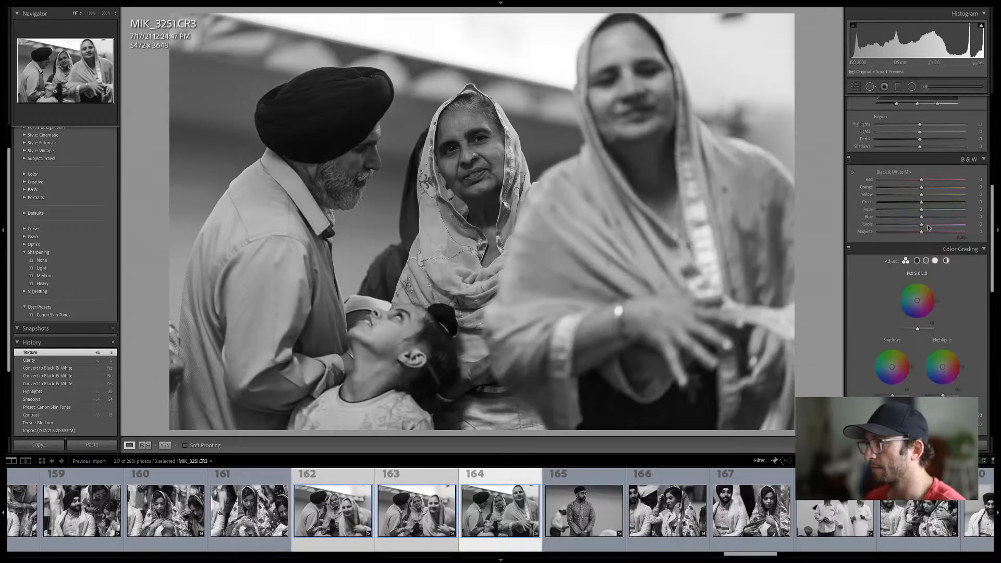
pyautogui.click(928, 187)
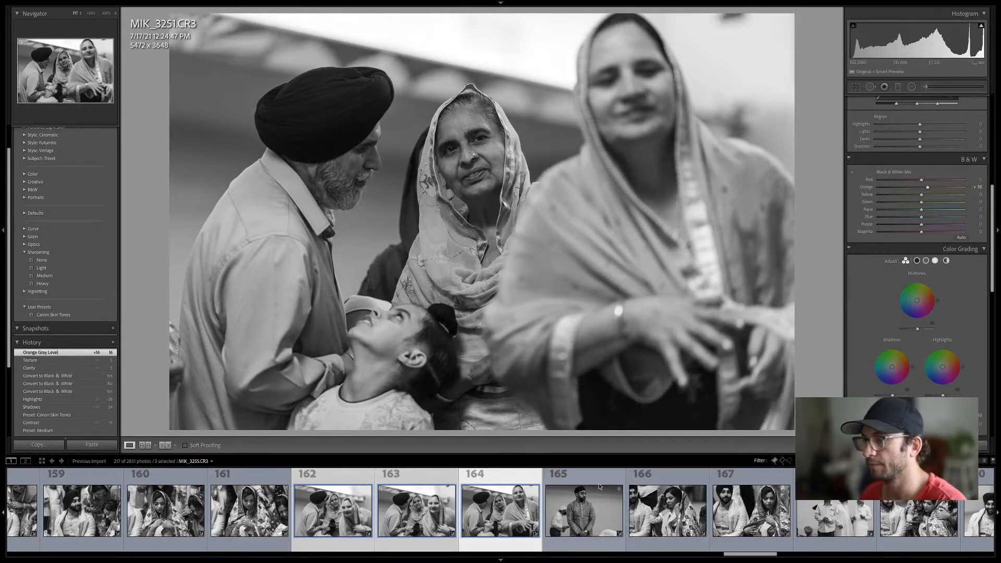
# Set the exposure of photo 165, the man standing with clasped hands, to +0.55
pyautogui.click(587, 521)
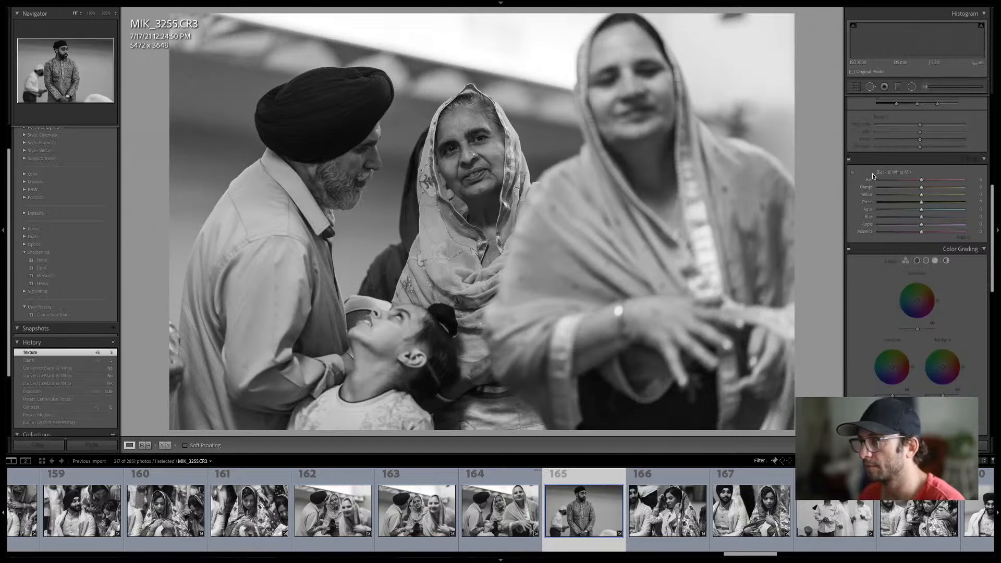
pyautogui.scroll(10, 897, 177)
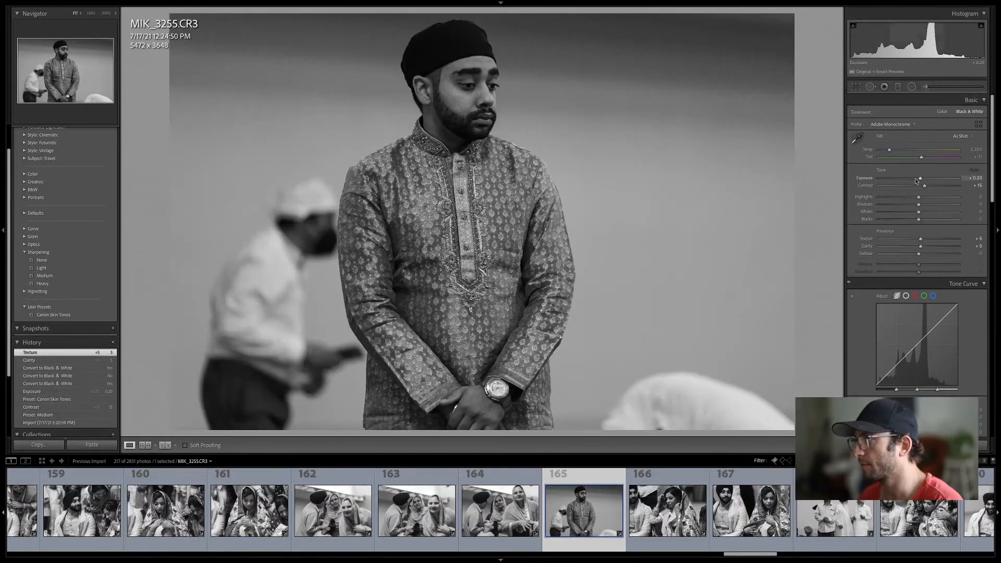
pyautogui.moveTo(917, 181); pyautogui.dragTo(923, 183)
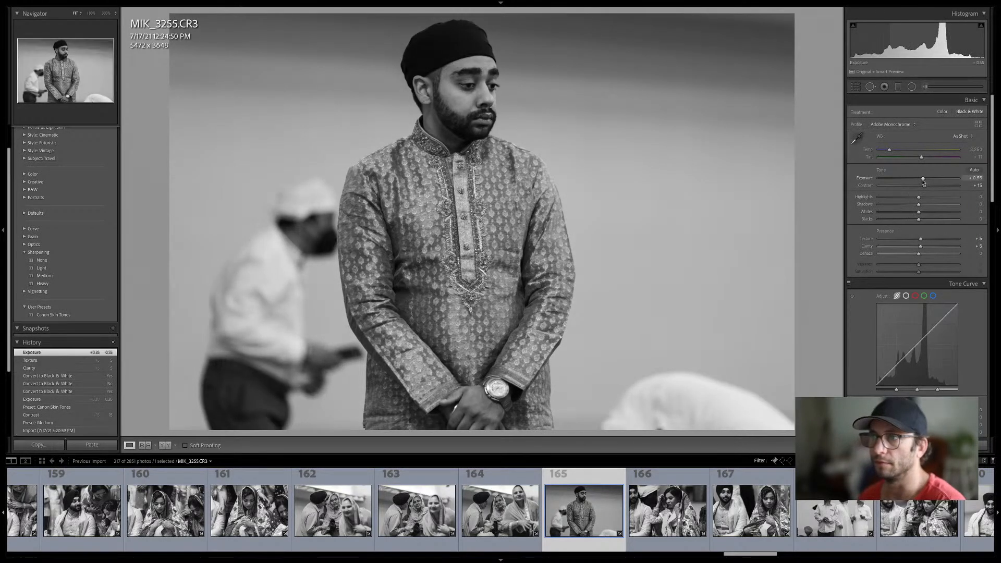
# Set photo 167's Black & White Mix to orange +10, red -20 and green -47, using the before/after comparison with the colour original
pyautogui.click(676, 496)
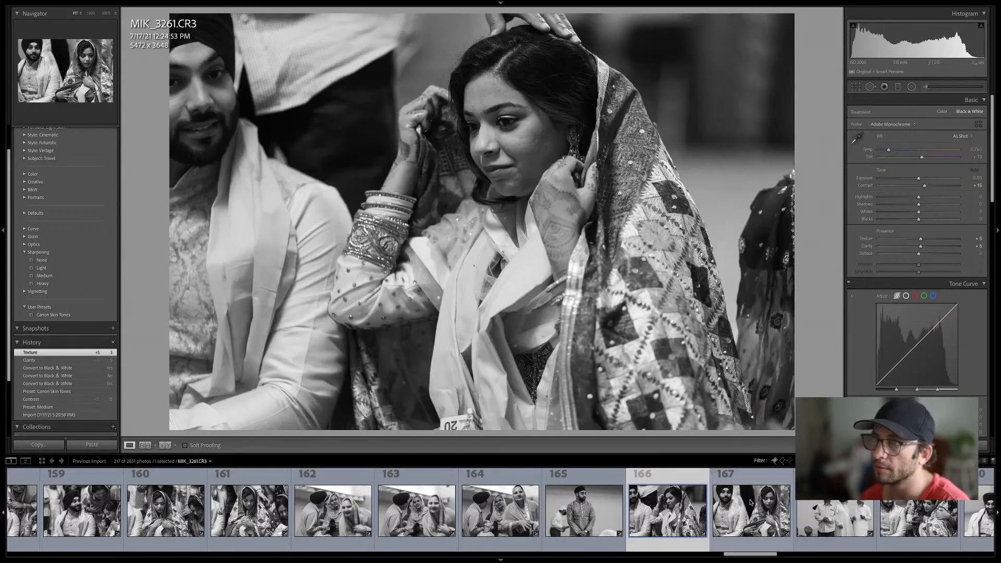
pyautogui.click(751, 502)
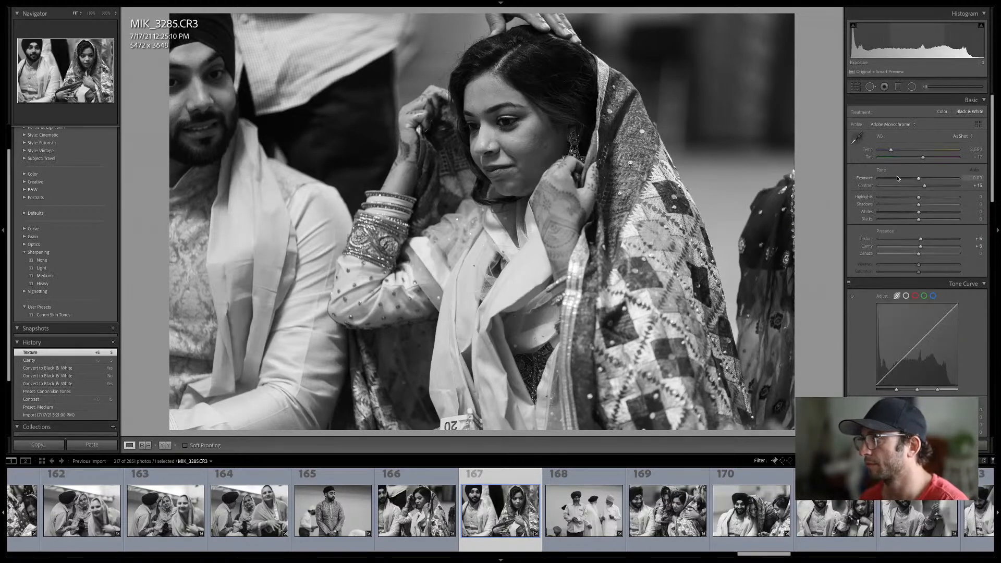
pyautogui.scroll(-4, 897, 387)
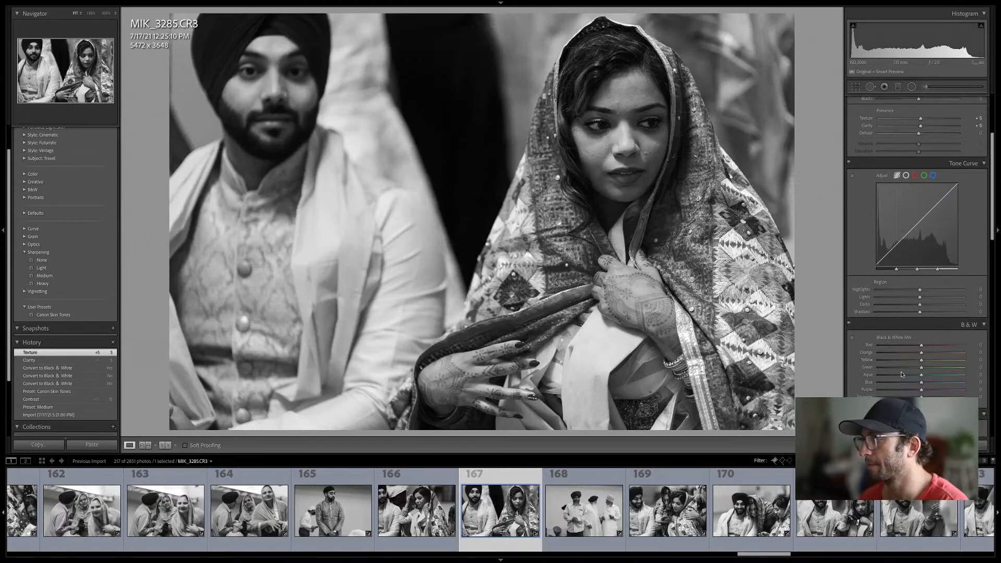
pyautogui.scroll(2, 919, 352)
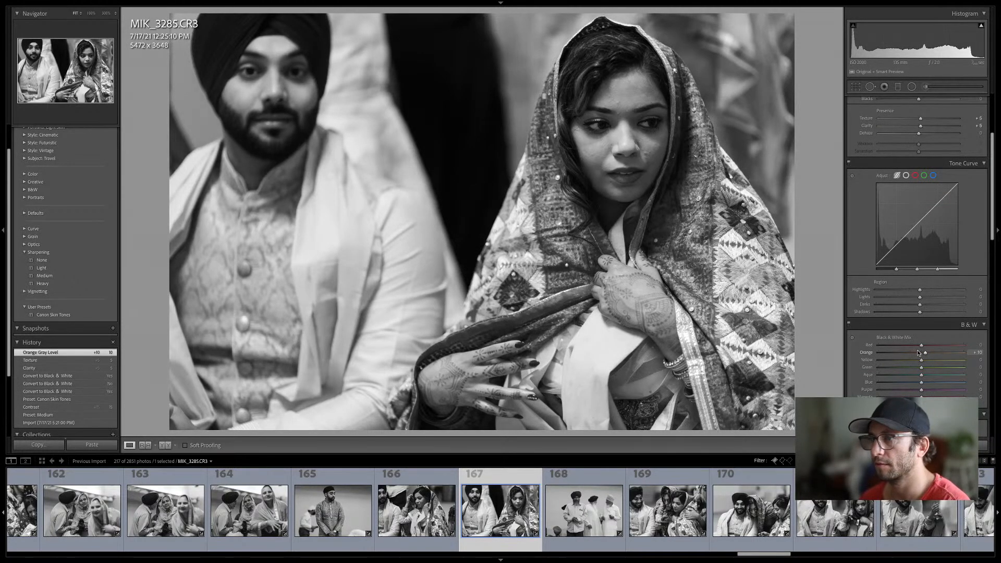
pyautogui.press('y')
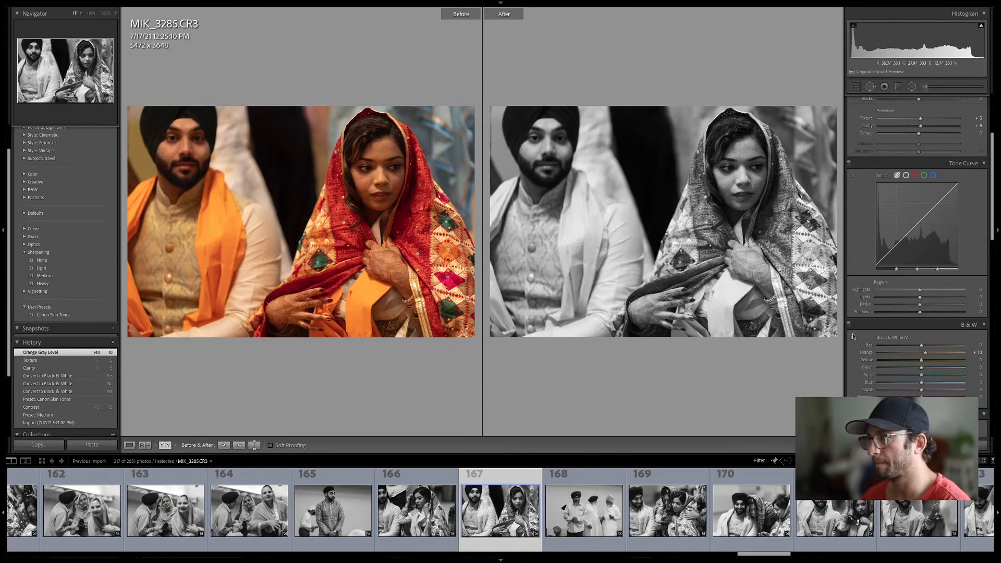
pyautogui.moveTo(894, 346); pyautogui.dragTo(899, 374)
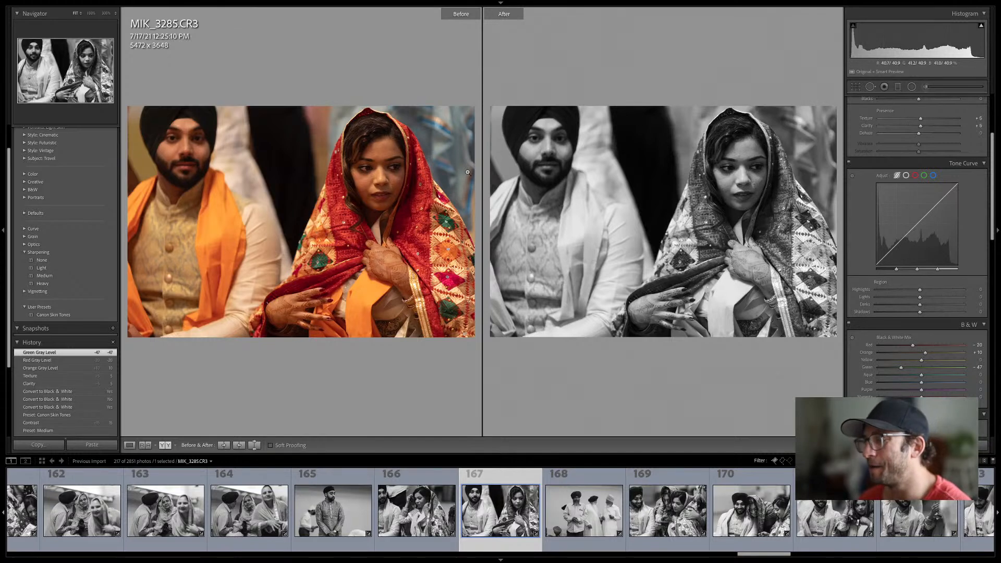
# Check photo 168 against its colour original and set orange to +12 in photo 169's Black & White Mix
pyautogui.click(574, 512)
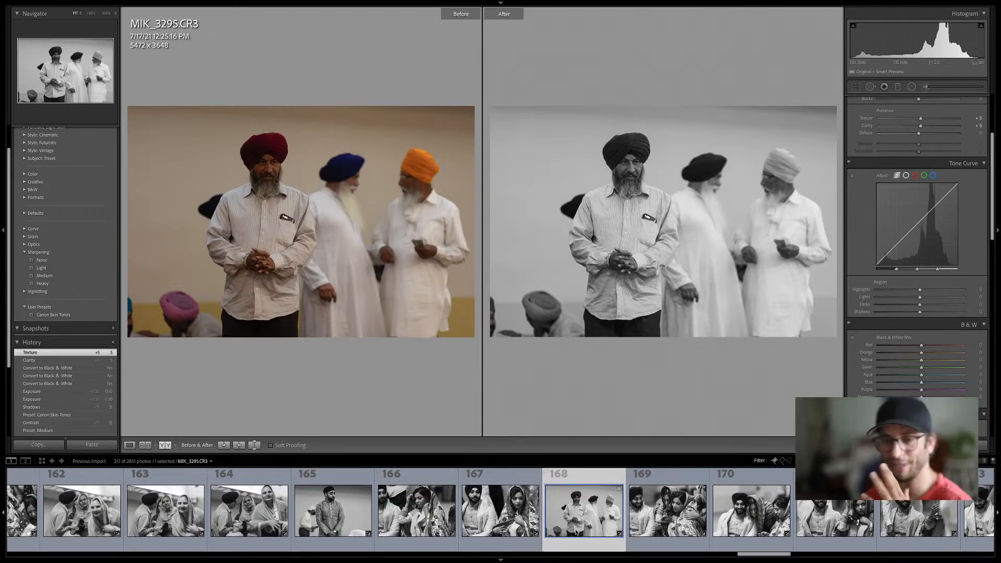
pyautogui.click(668, 509)
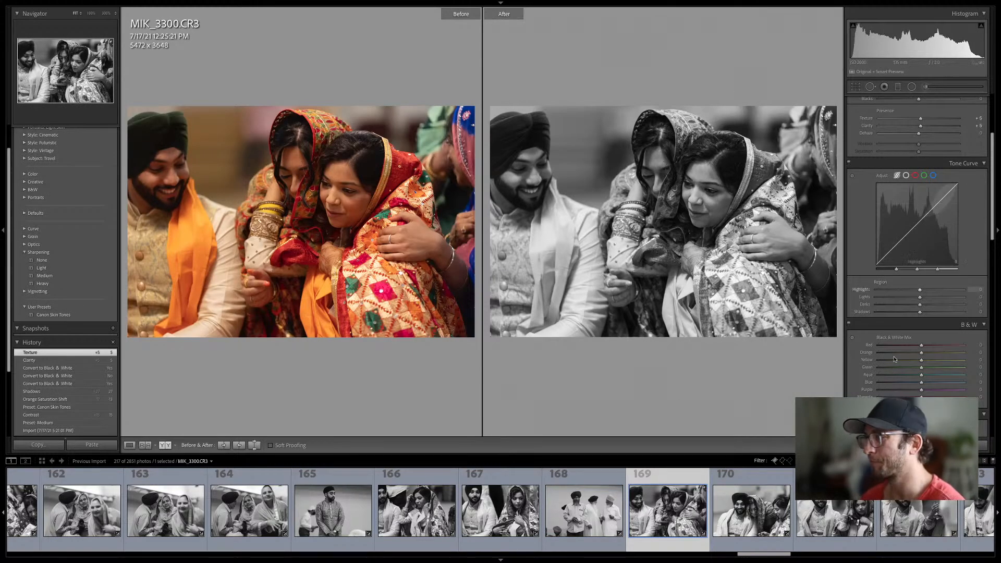
pyautogui.moveTo(922, 354); pyautogui.dragTo(926, 355)
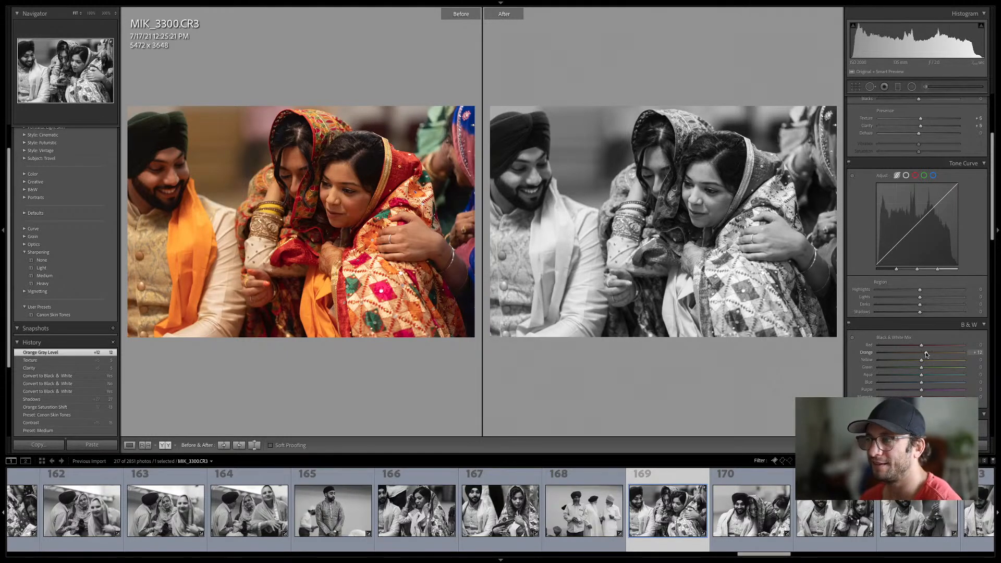
# Select photos 170 to 173, leave the before/after comparison, set their shadows to +23, and view photo 172 on its own
pyautogui.click(752, 532)
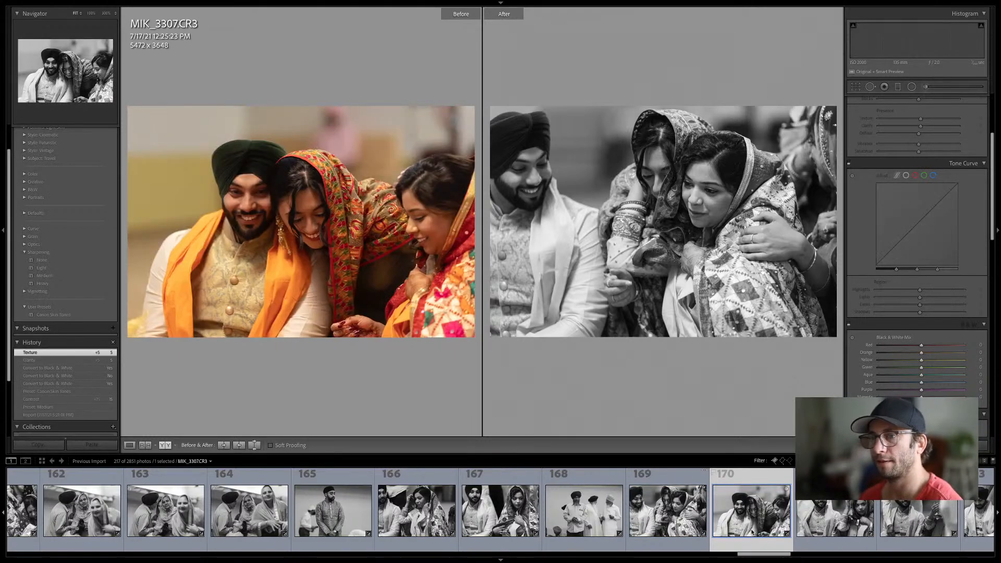
pyautogui.hscroll(3, 834, 524)
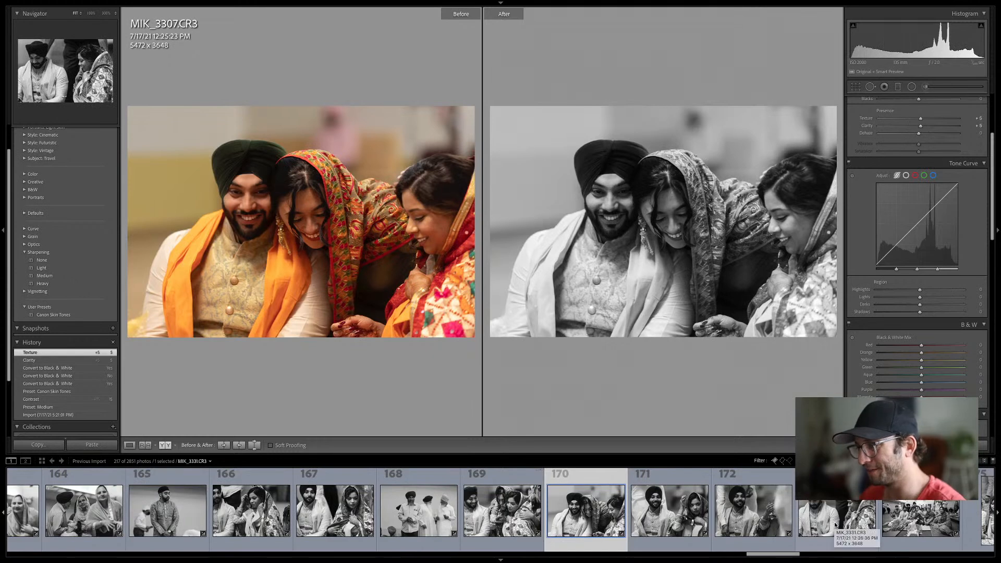
pyautogui.keyDown('shift'); pyautogui.click(834, 521); pyautogui.keyUp('shift')
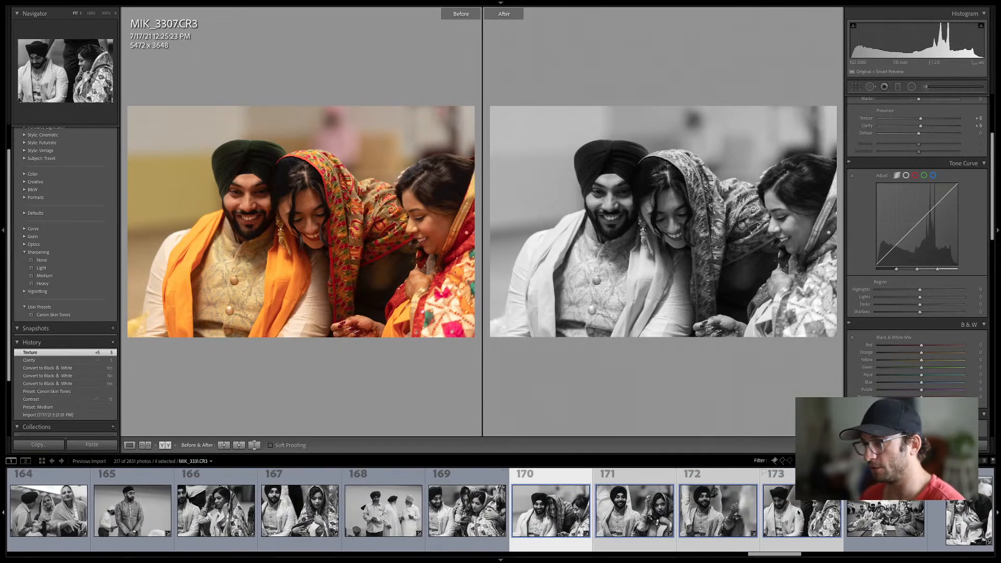
pyautogui.press('y')
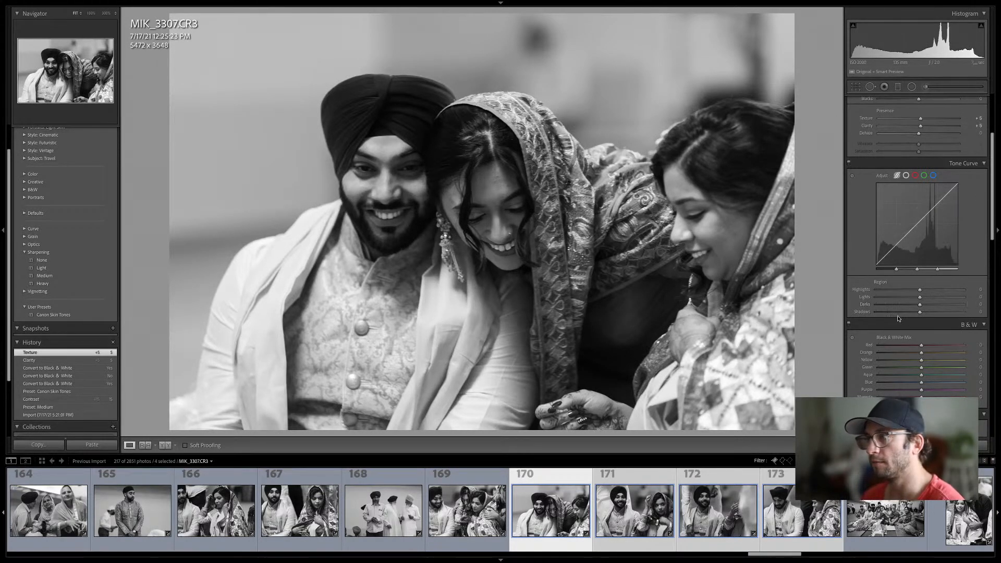
pyautogui.scroll(3, 898, 316)
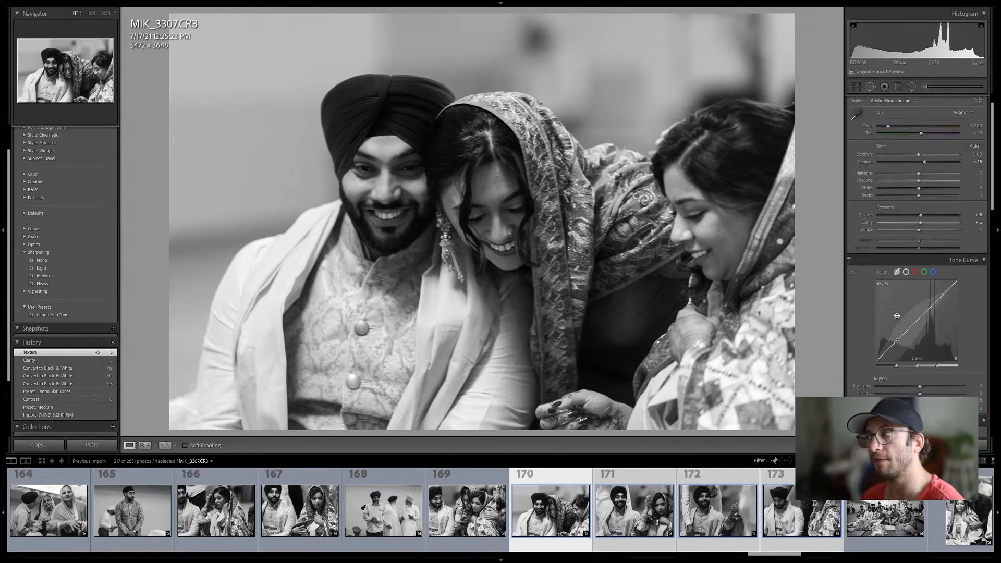
pyautogui.click(924, 181)
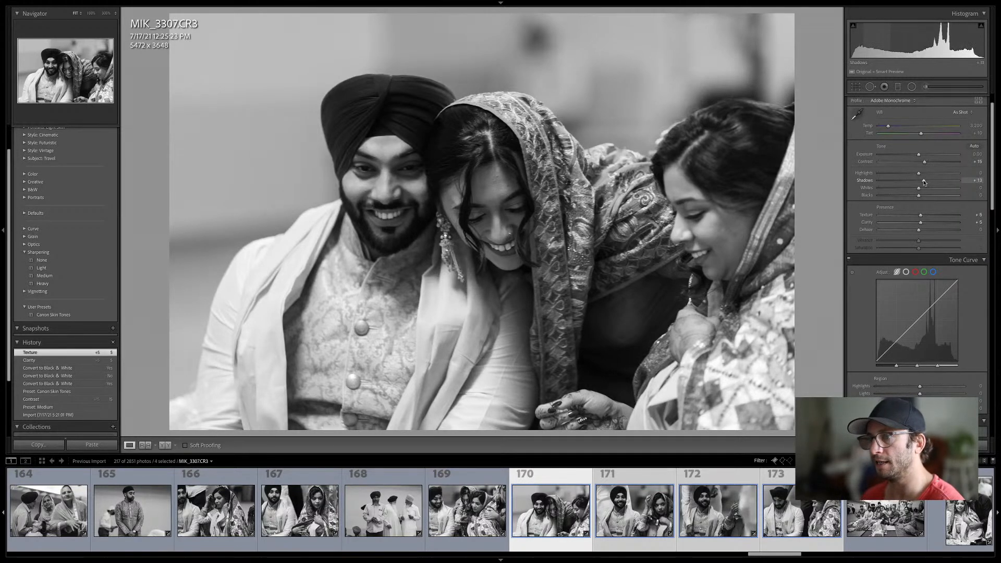
pyautogui.moveTo(924, 182); pyautogui.dragTo(929, 181)
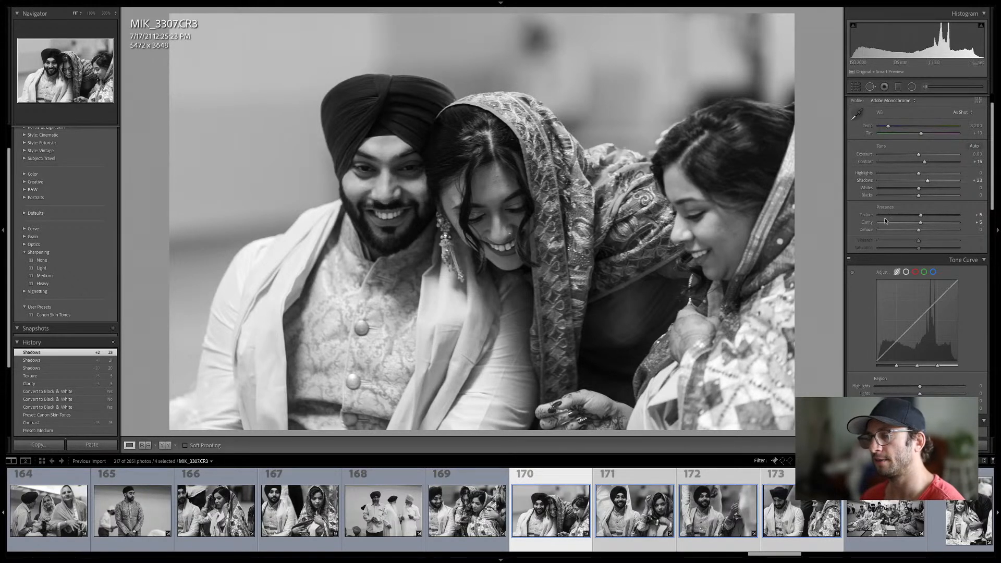
pyautogui.hotkey('ctrl', 'd')
pyautogui.click(717, 524)
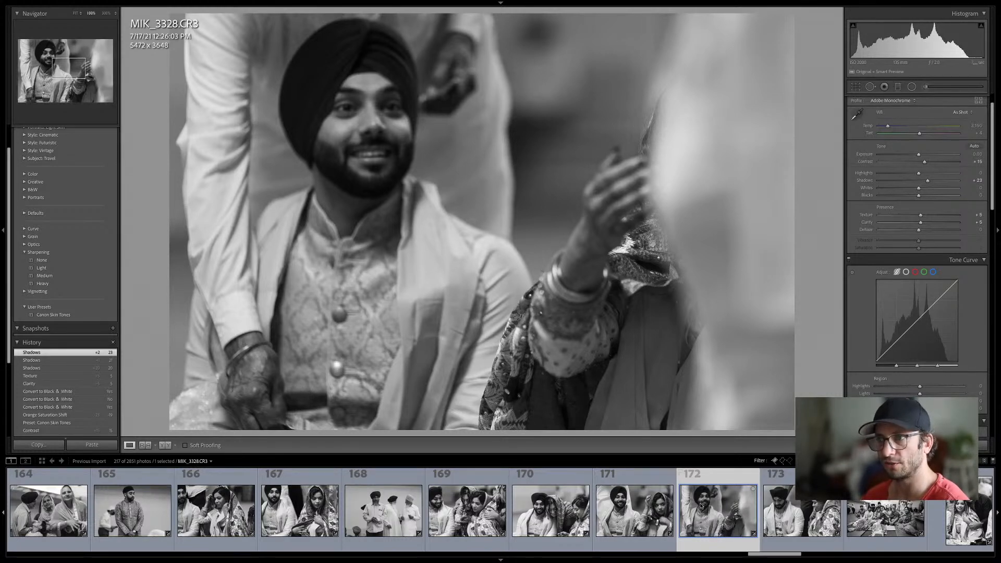
# Compare photo 171 with photo 172 of the smiling groom and reject photo 172
pyautogui.click(638, 505)
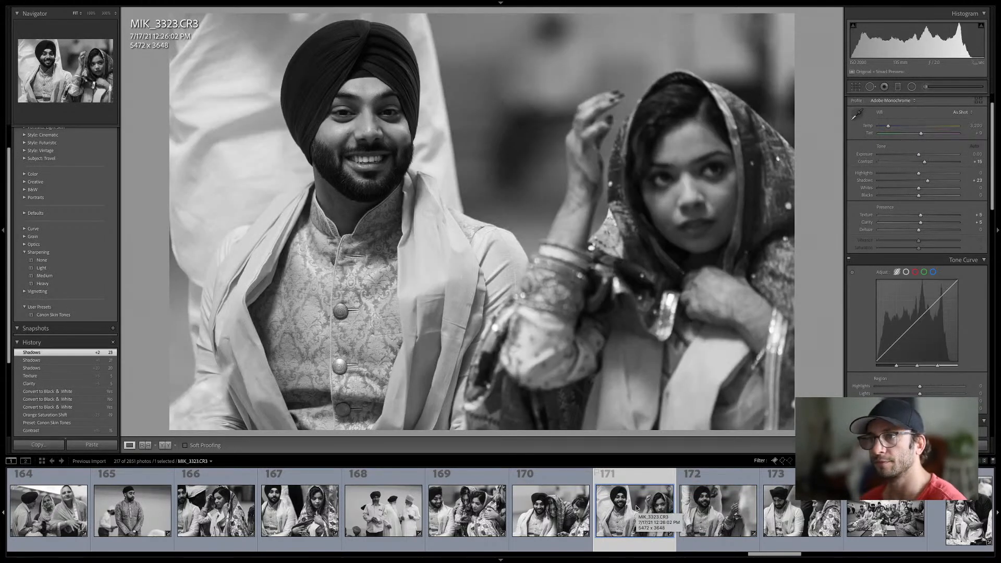
pyautogui.press('Right')
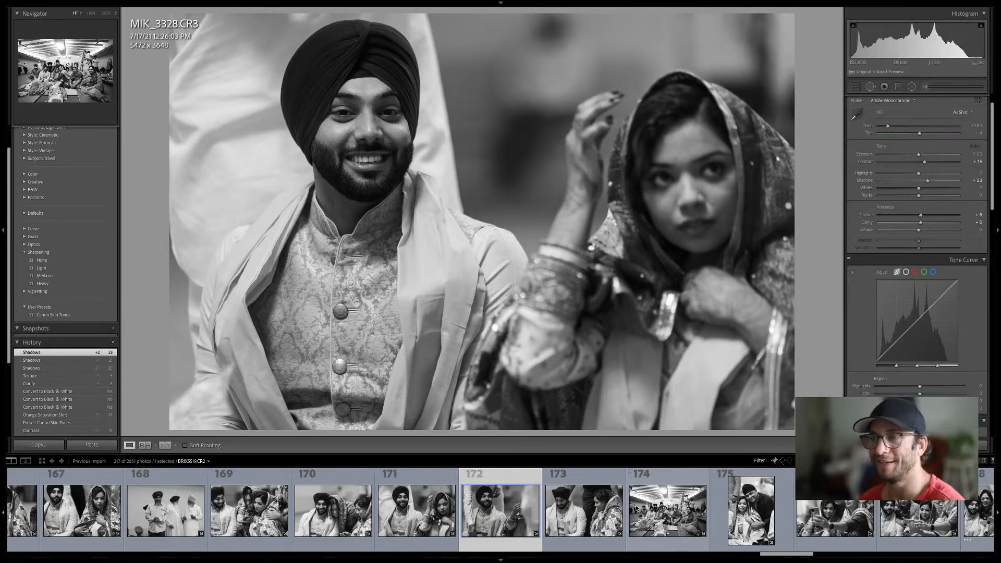
pyautogui.press('x')
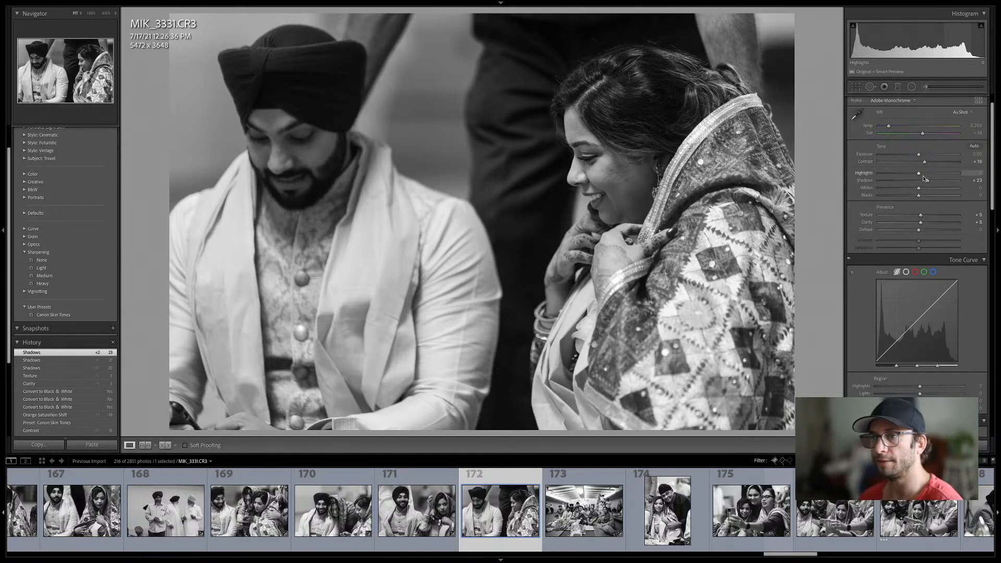
# Review photos 173 to 178 one by one, comparing the two group selfies 176 and 177
pyautogui.click(571, 525)
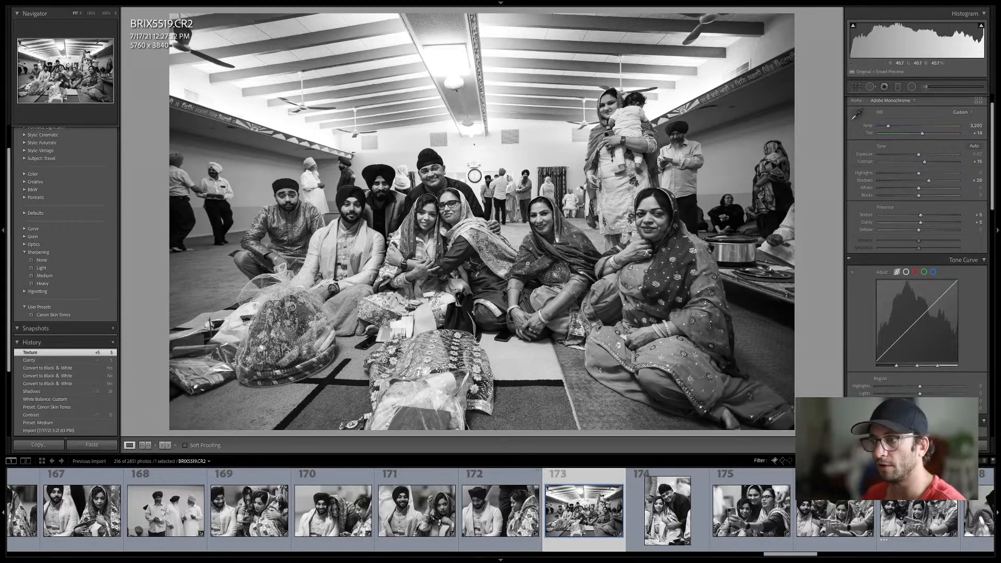
pyautogui.press('Right')
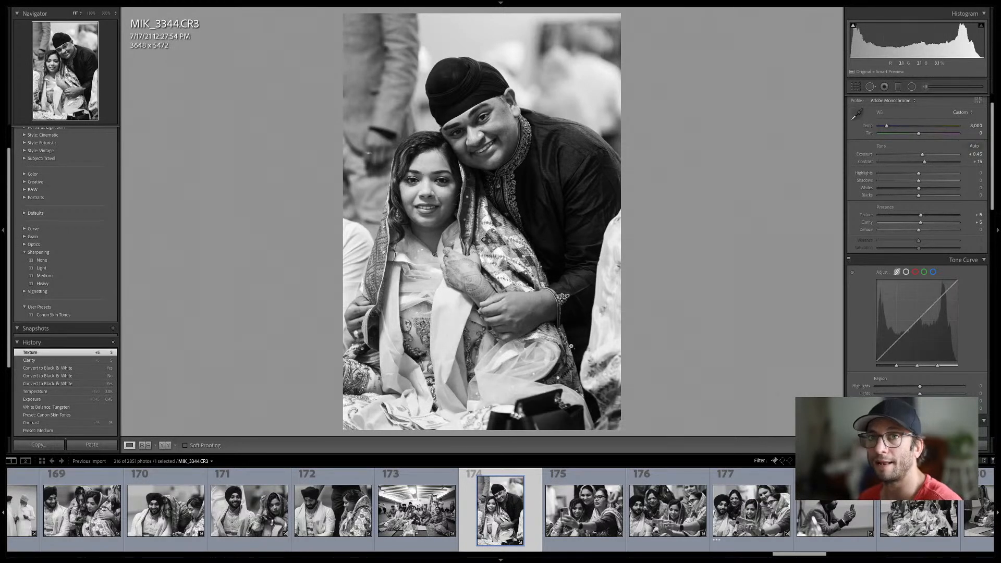
pyautogui.press('Right')
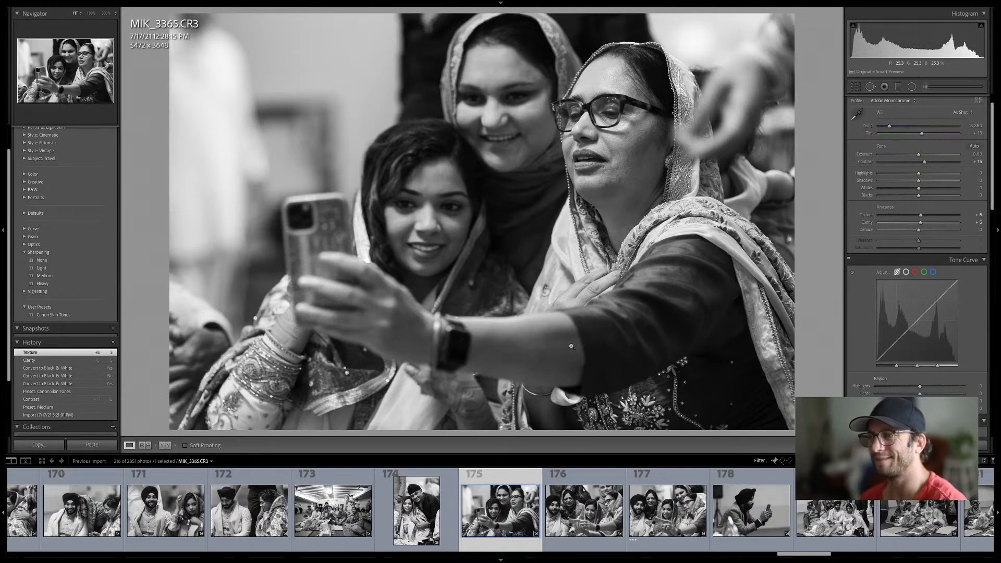
pyautogui.press('Right')
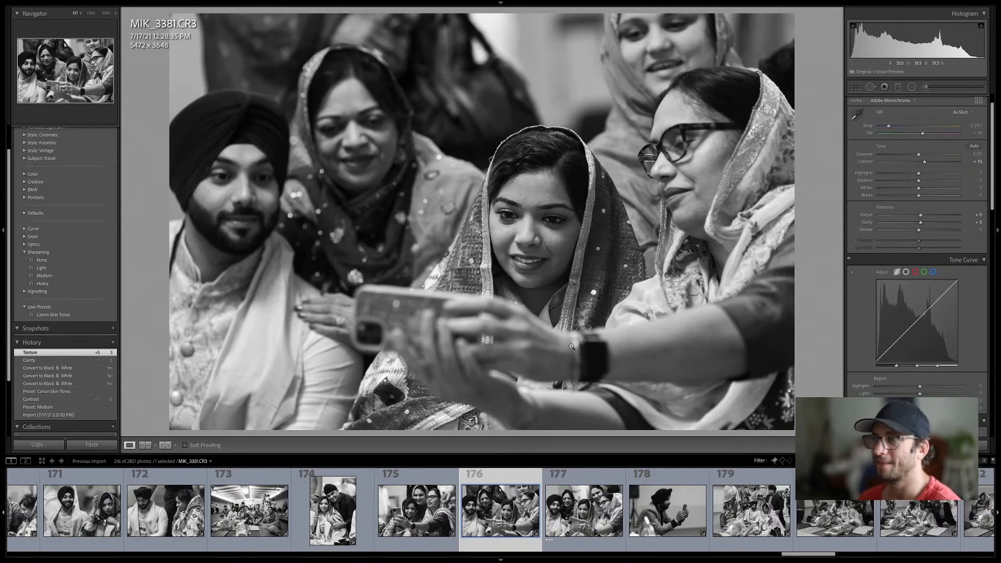
pyautogui.press('Right')
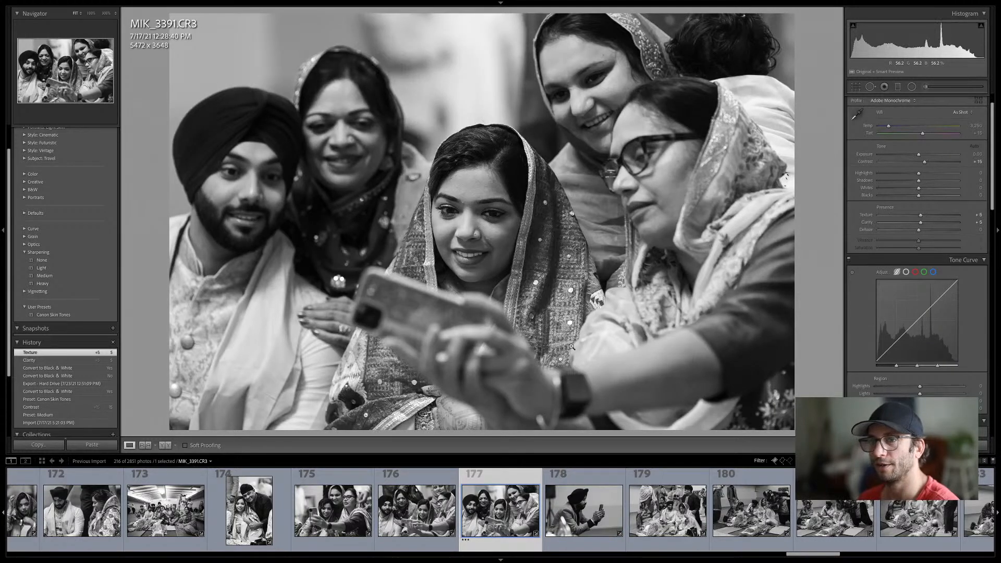
pyautogui.press('Left')
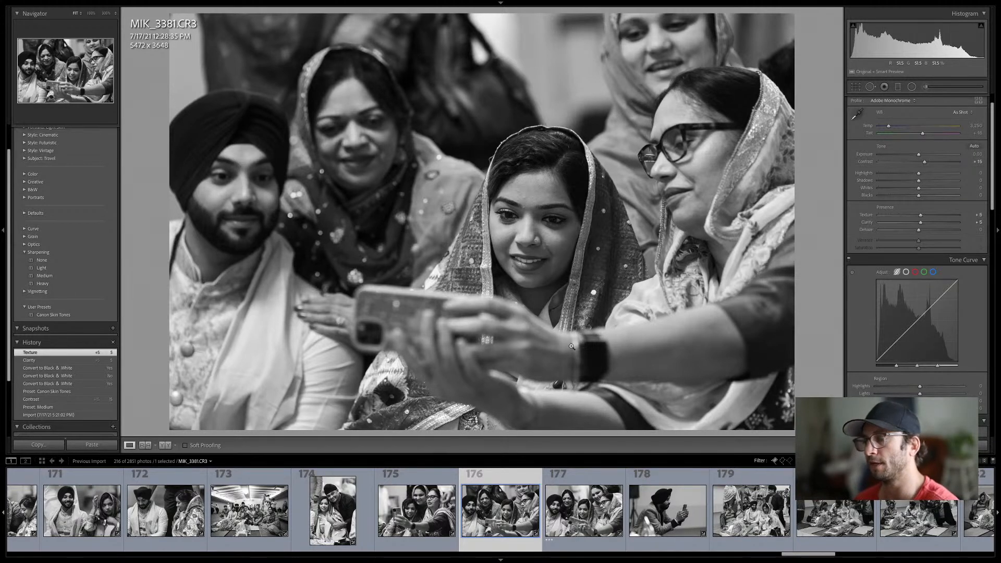
pyautogui.press('Right')
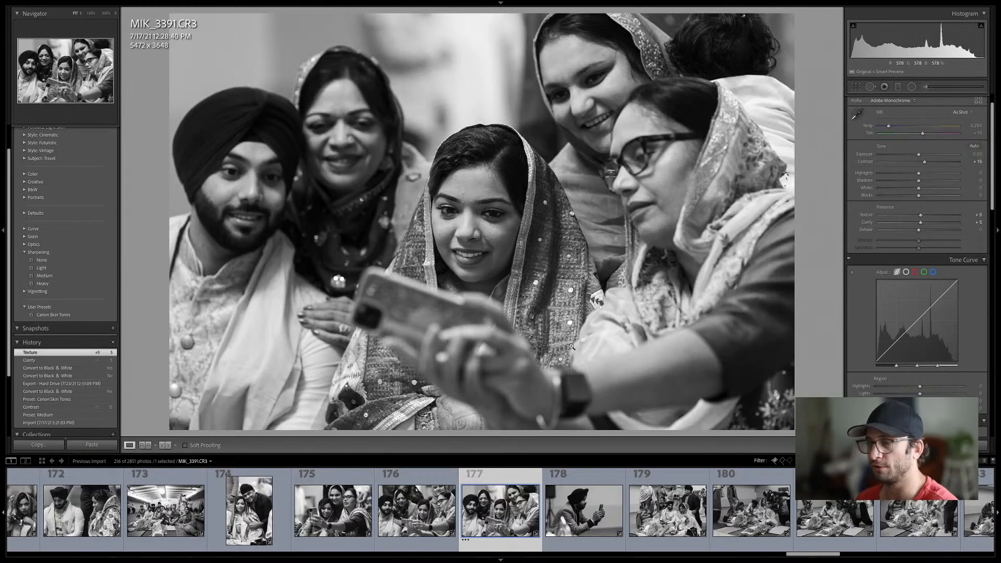
pyautogui.press('Right')
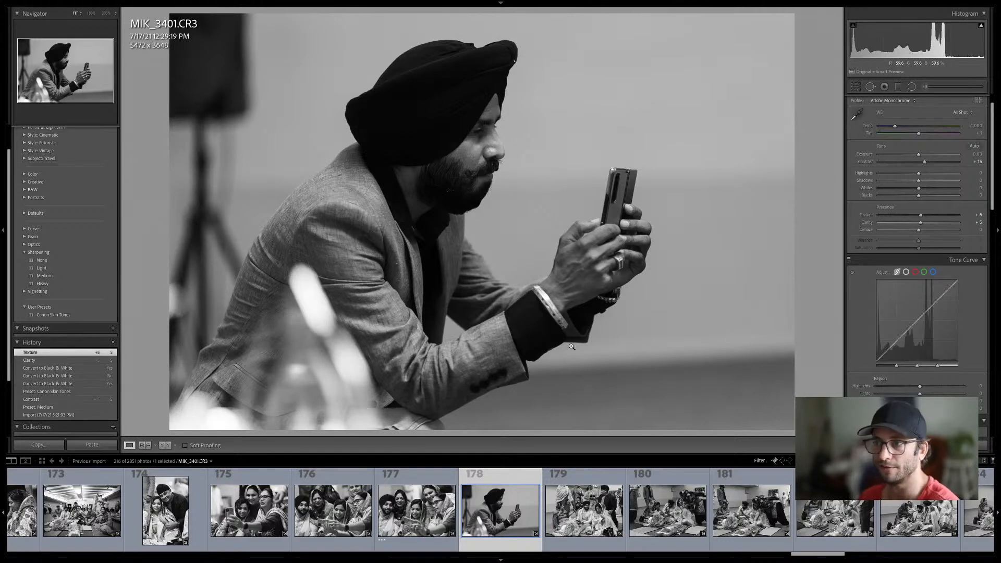
# Set the shadows of photo 179 to +14 and the exposure of photo 180 to +0.35
pyautogui.press('Right')
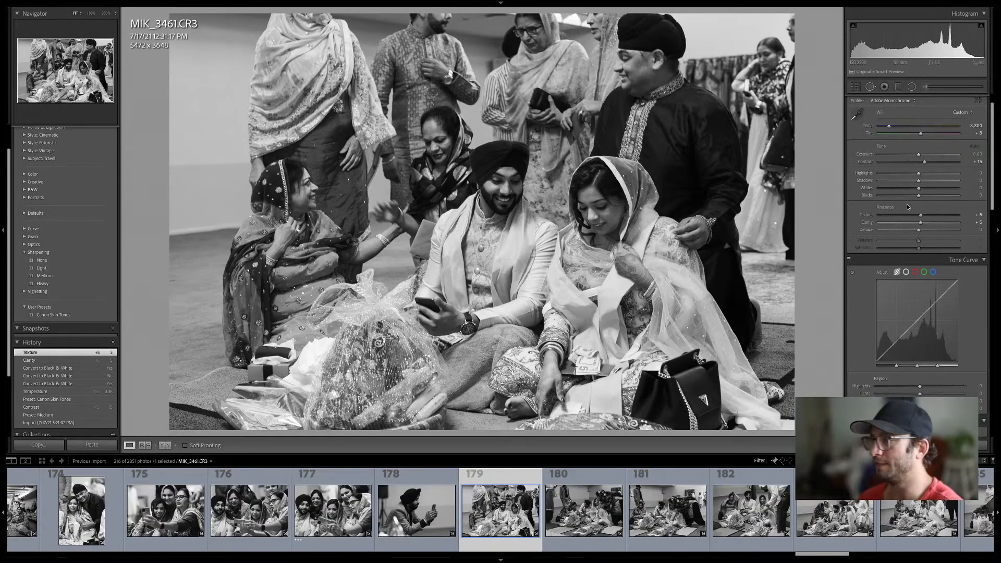
pyautogui.moveTo(919, 180); pyautogui.dragTo(925, 183)
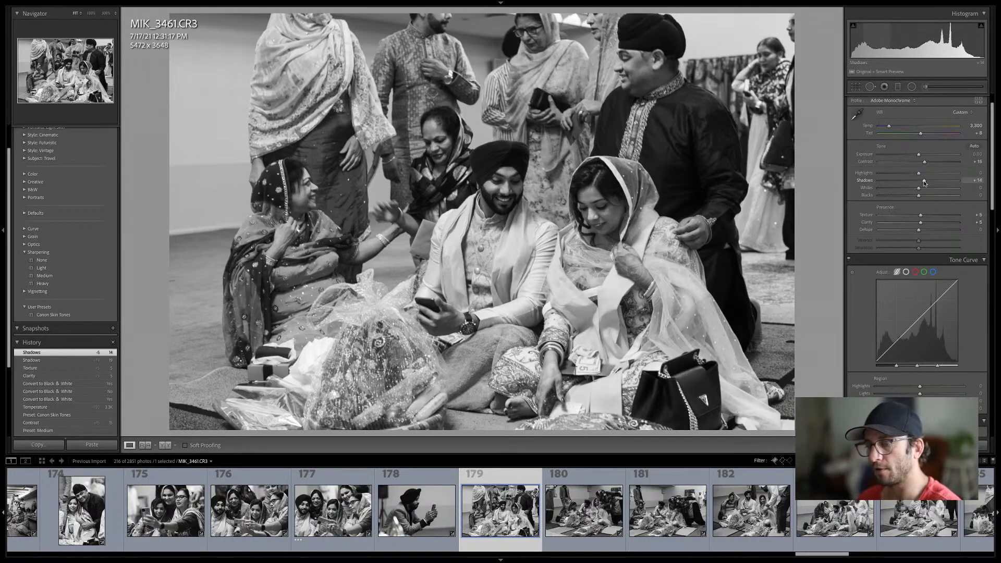
pyautogui.press('Right')
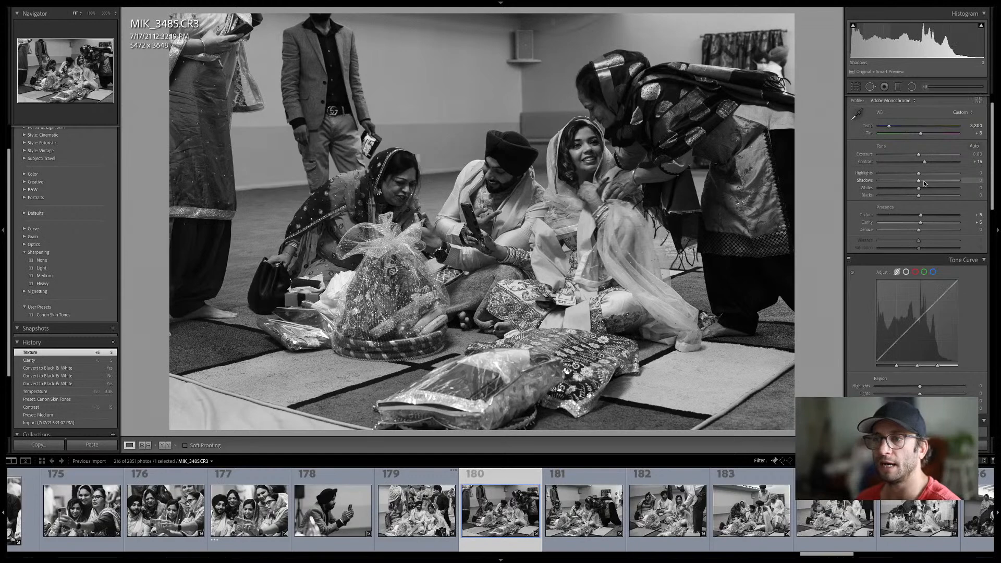
pyautogui.moveTo(919, 155); pyautogui.dragTo(921, 156)
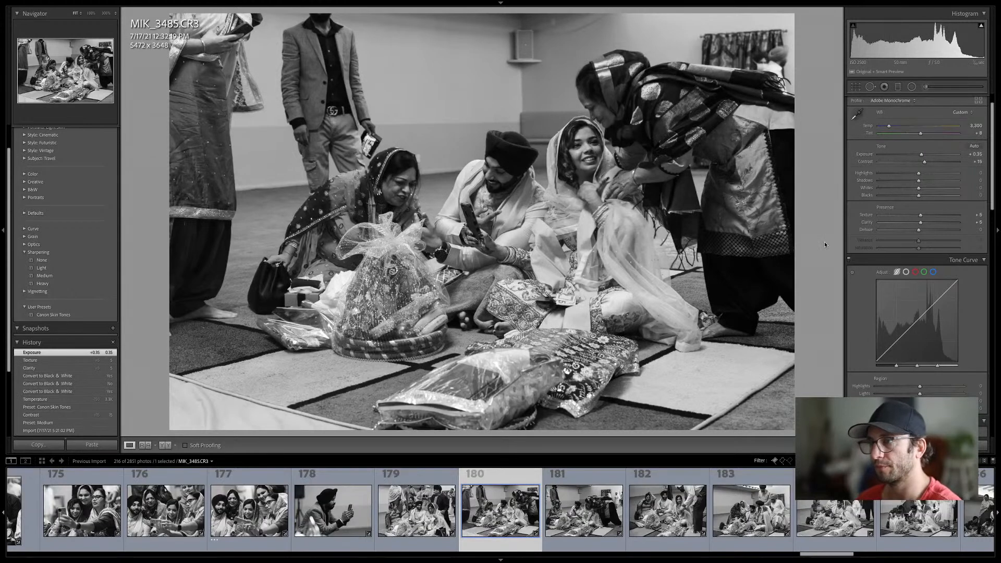
# Select photos 181 and 182 together and set their exposure to +0.20
pyautogui.press('Right')
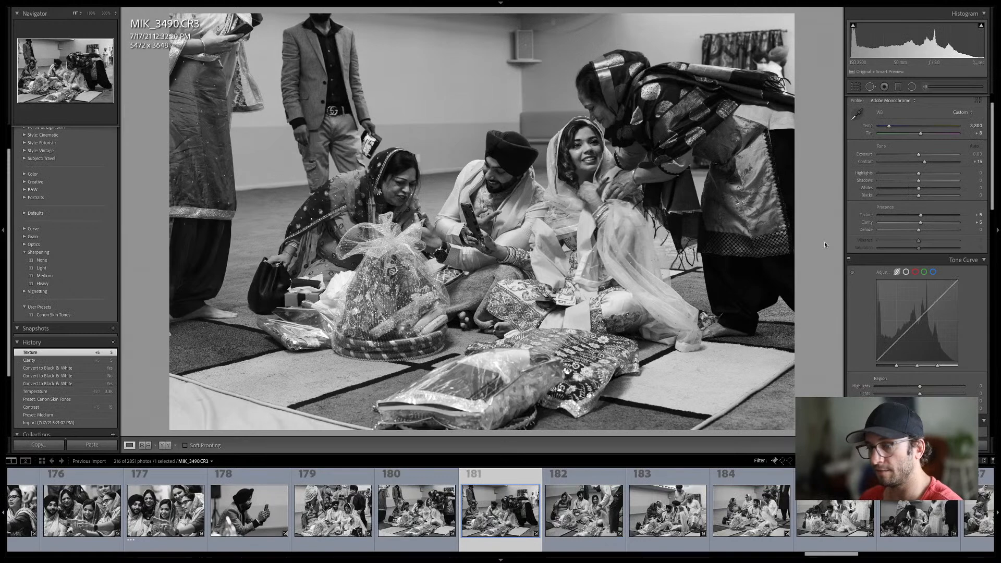
pyautogui.press('g')
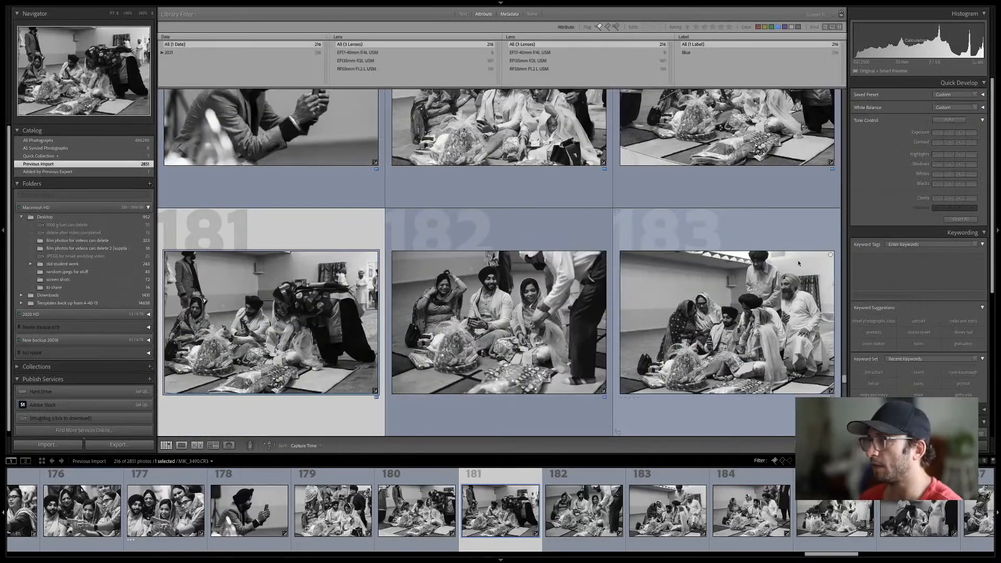
pyautogui.press('d')
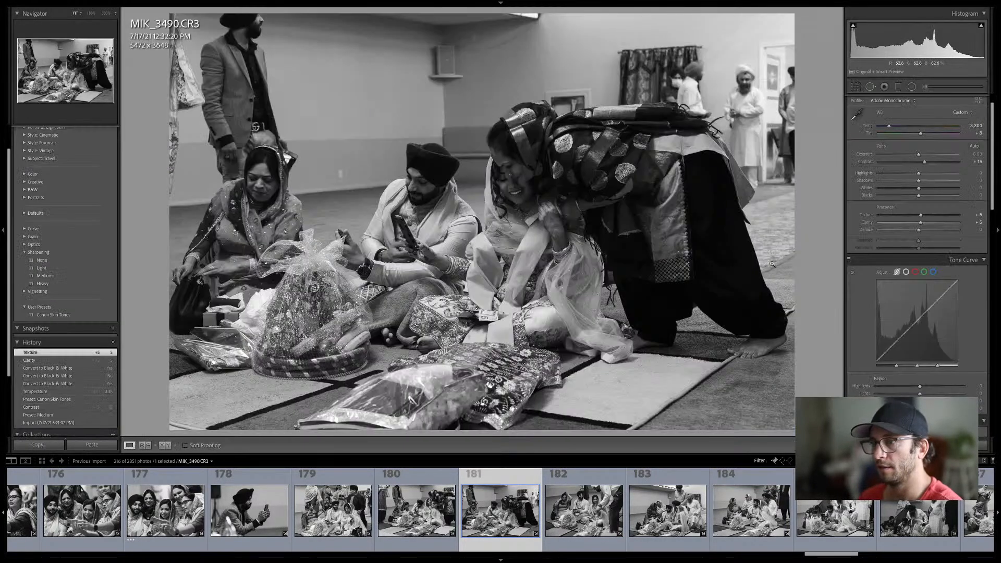
pyautogui.hotkey('shift', 'Right')
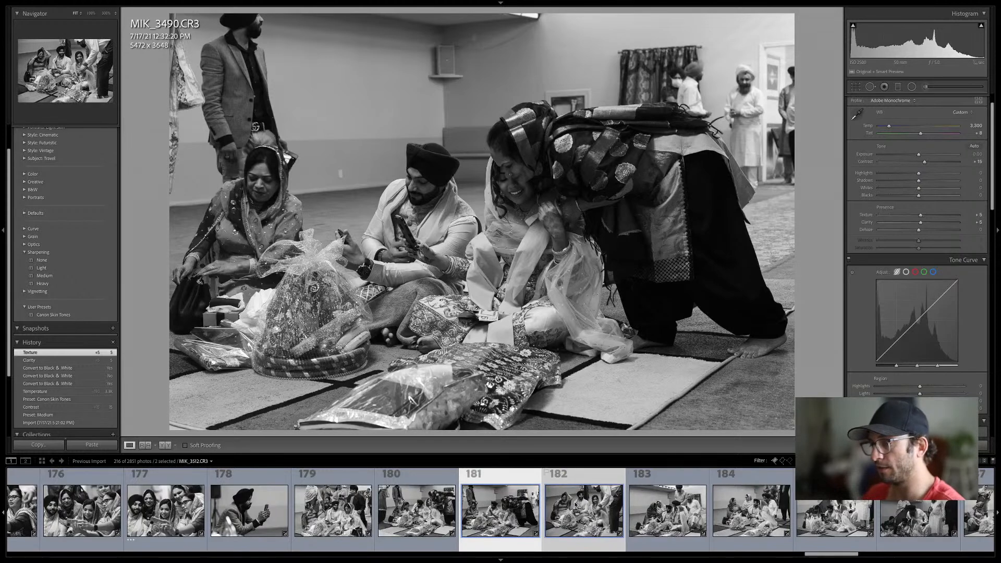
pyautogui.moveTo(919, 155); pyautogui.dragTo(922, 159)
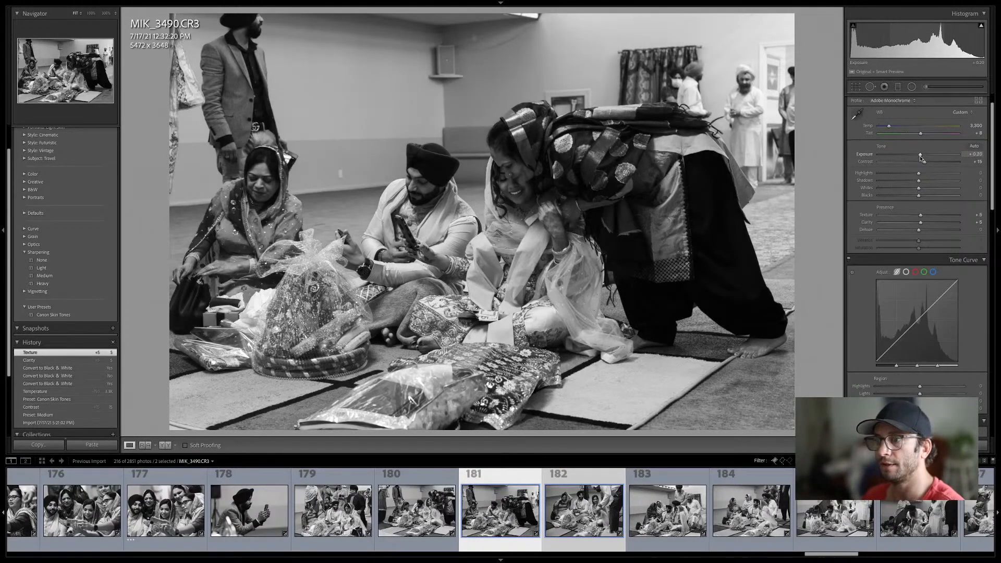
# Check photos 183 and 184, and browse the neighbouring photos in the Library grid for consistent brightness
pyautogui.click(639, 521)
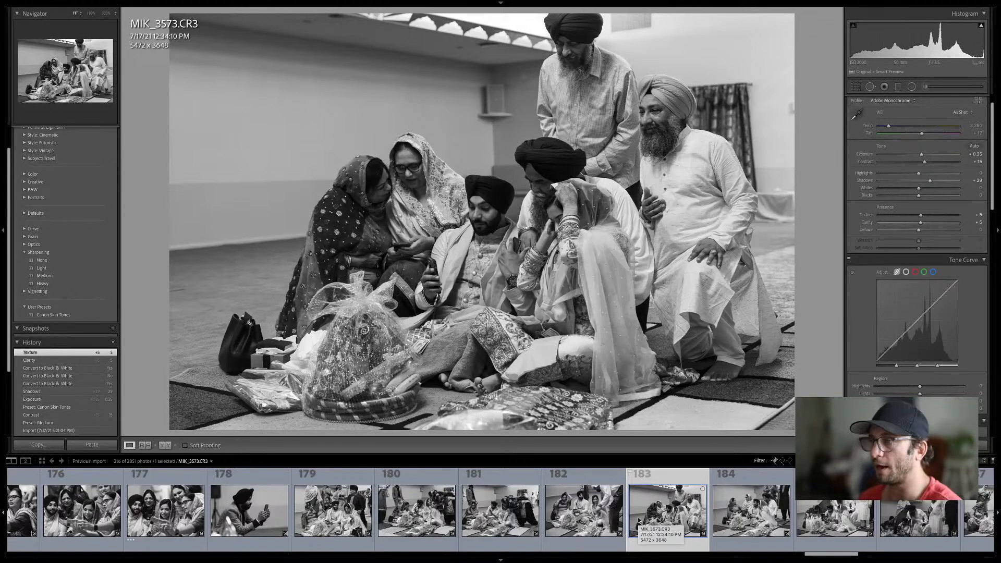
pyautogui.press('Right')
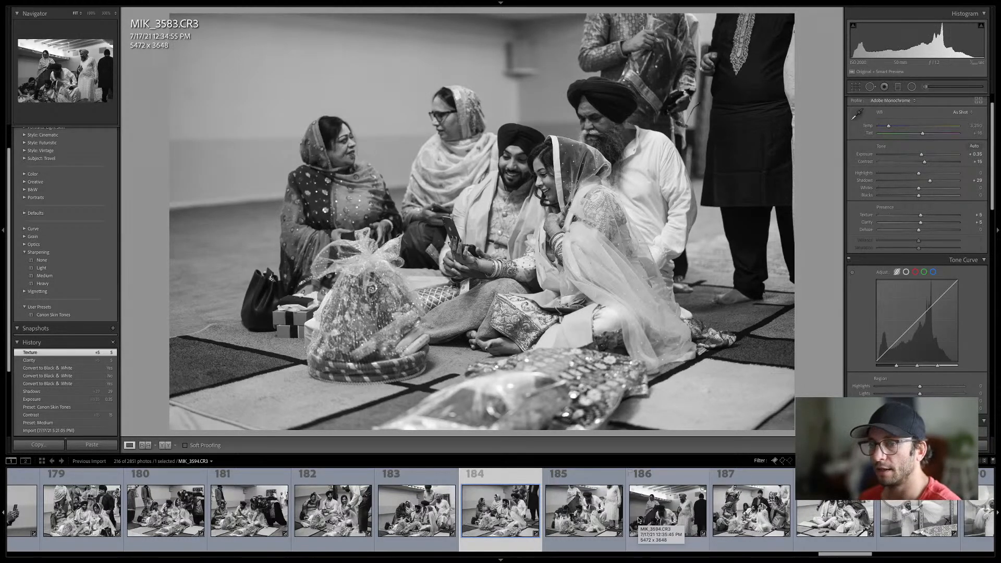
pyautogui.press('g')
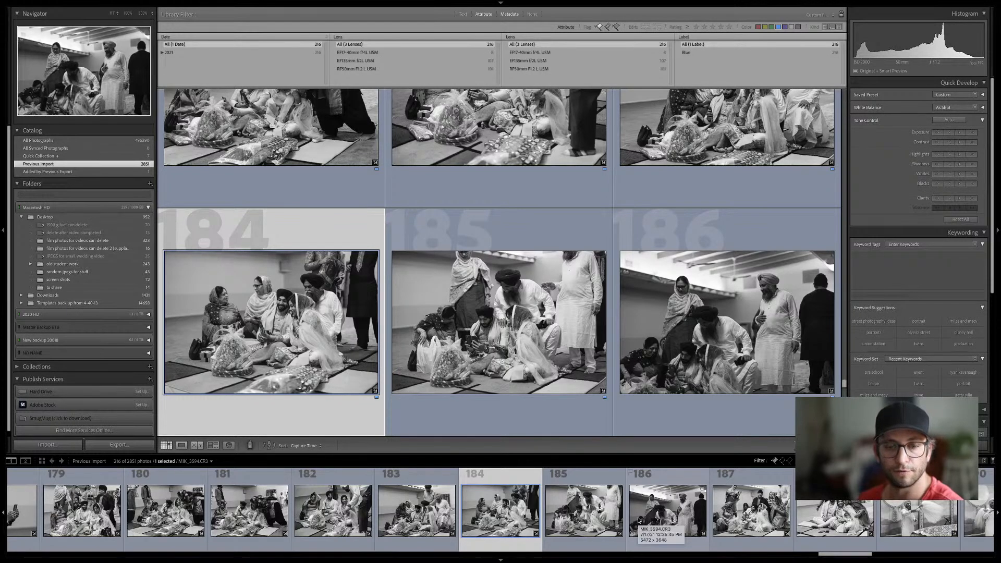
pyautogui.press('Down')
pyautogui.press('Up')
pyautogui.press('Right')
pyautogui.press('Left')
pyautogui.press('Up')
pyautogui.press('Down')
pyautogui.press('Right')
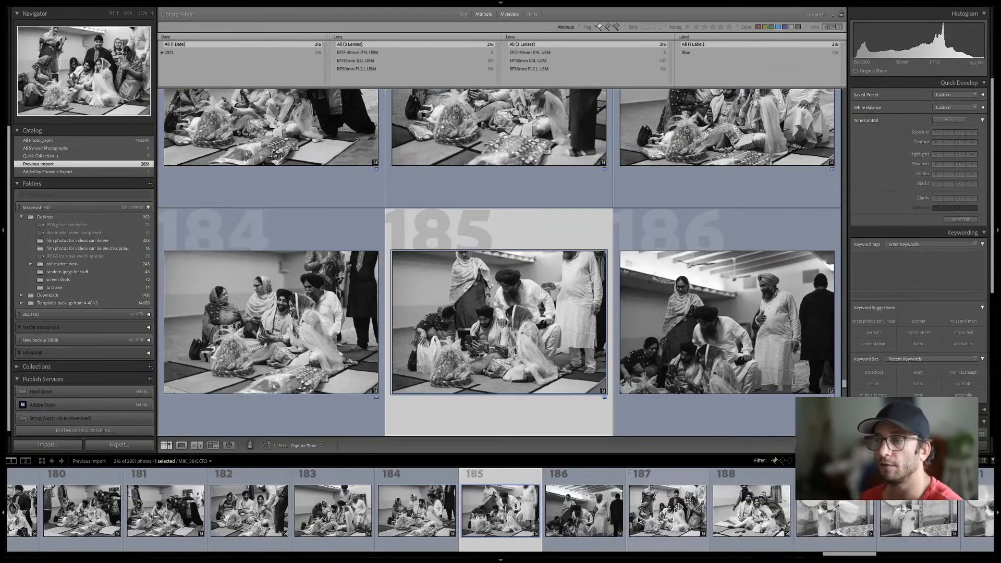
pyautogui.press('Up')
pyautogui.press('Left')
pyautogui.press('Down')
pyautogui.press('Right')
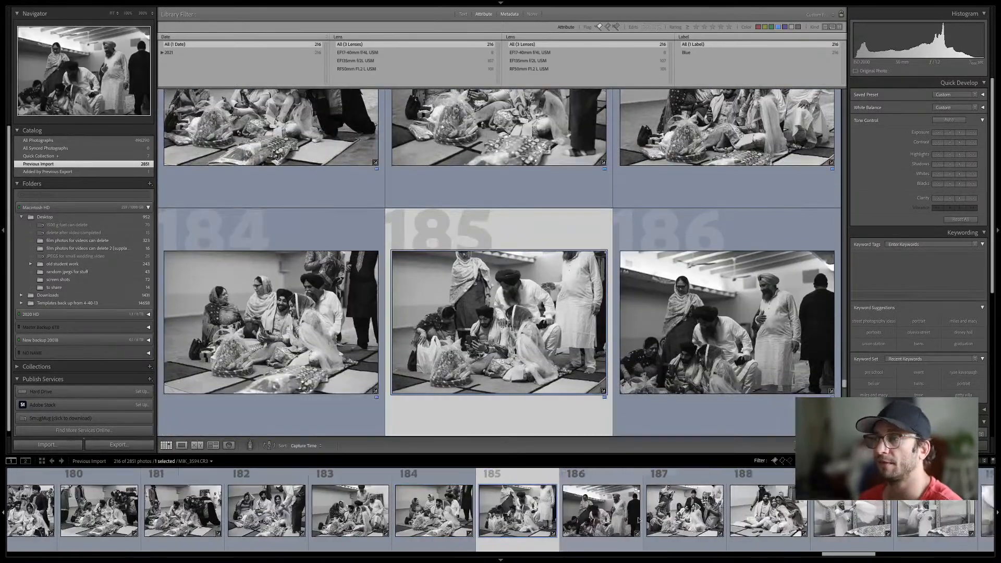
pyautogui.press('Up')
pyautogui.press('Right')
pyautogui.press('Left')
# View photo 182 on its own in the Library and compare it with the neighbouring photo 181
pyautogui.press('e')
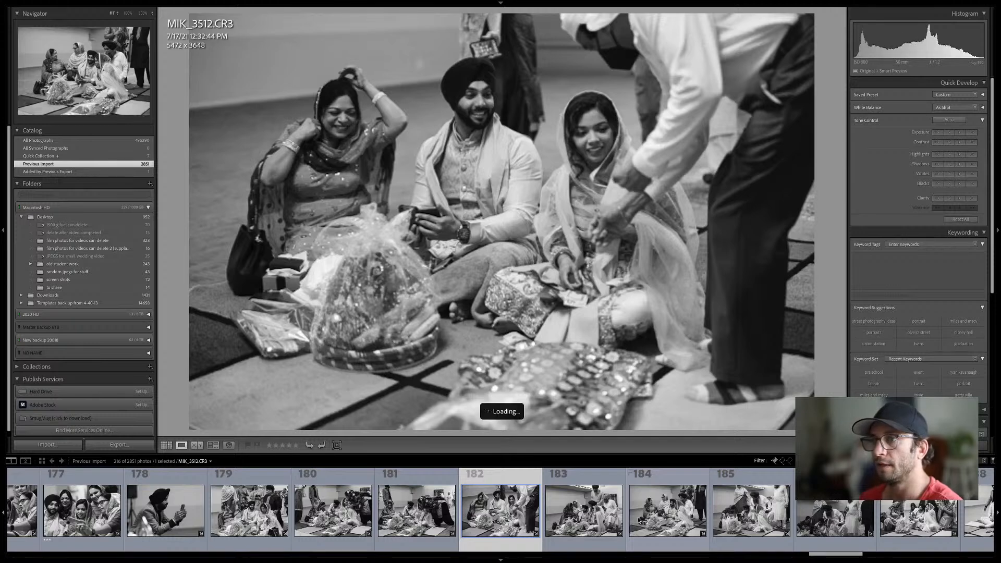
pyautogui.press('Left')
pyautogui.press('Left')
pyautogui.press('Right')
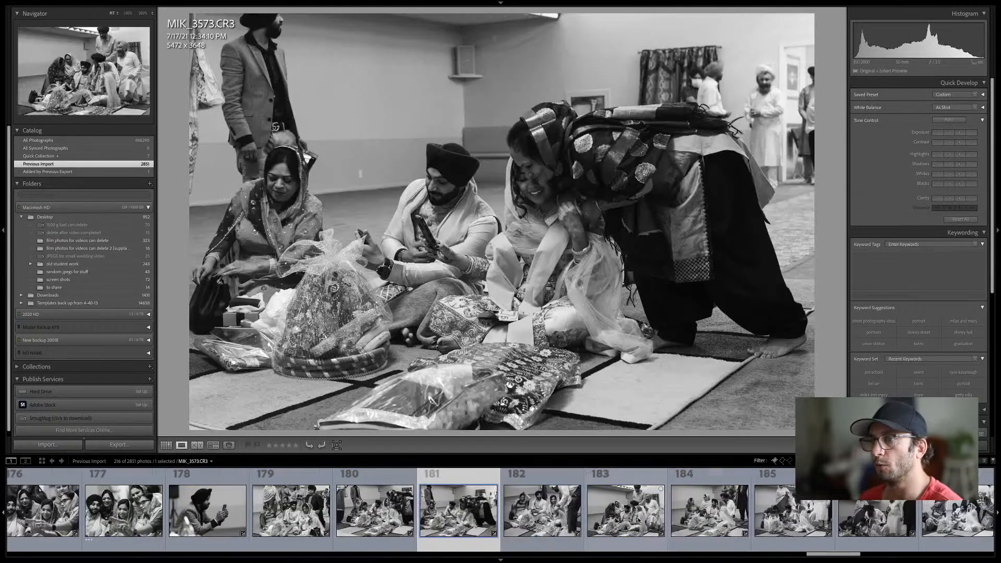
pyautogui.press('Right')
pyautogui.press('Left')
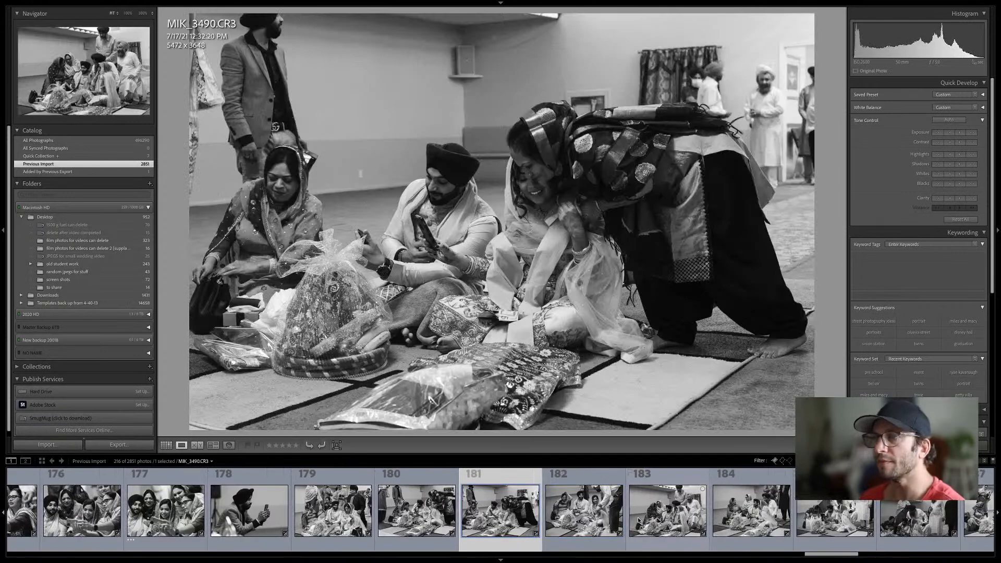
pyautogui.press('Right')
pyautogui.press('Left')
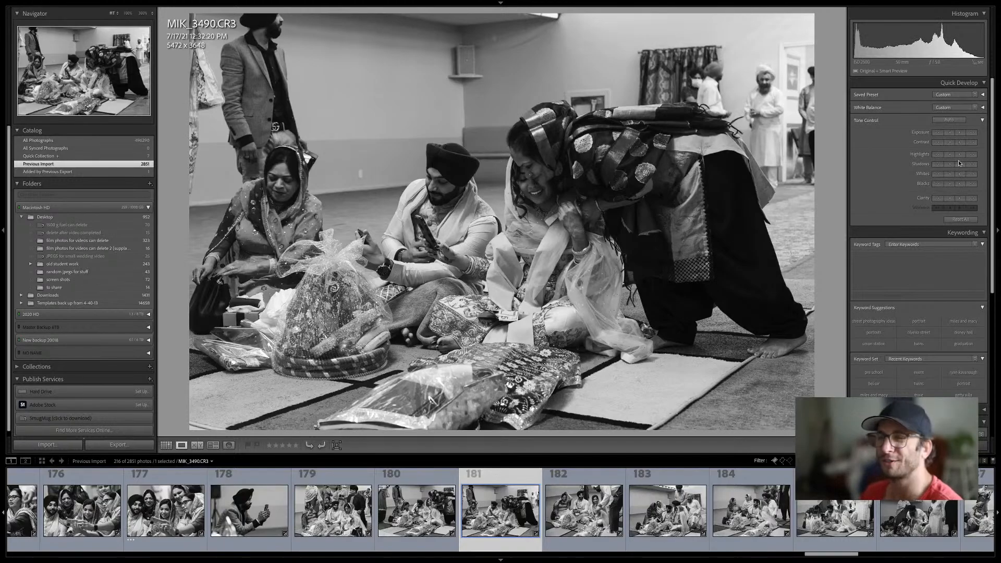
pyautogui.moveTo(2, 1)
pyautogui.click(144, 33)
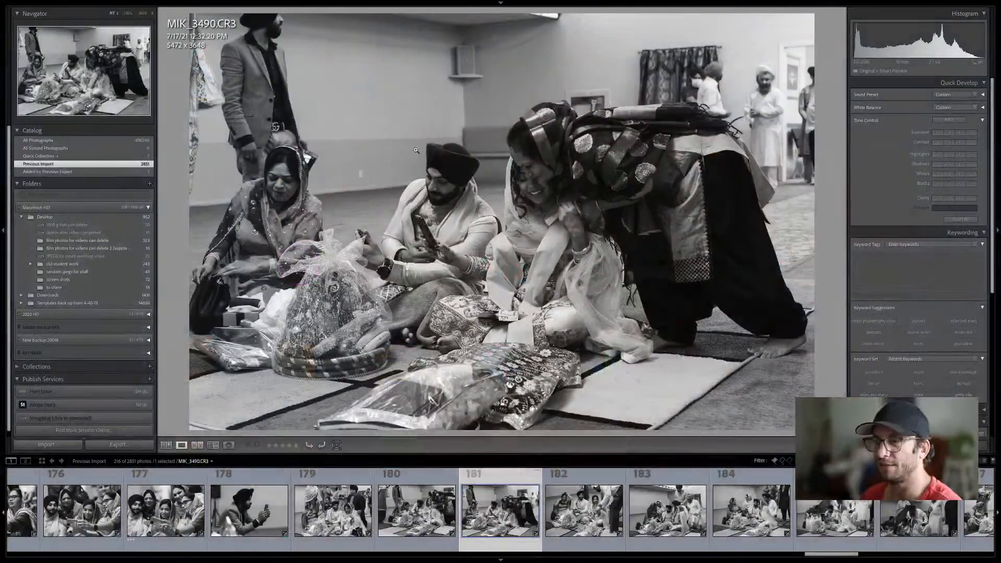
# Review photos 182 to 186 and raise the exposure of photo 186 by one small Quick Develop increment
pyautogui.click(580, 509)
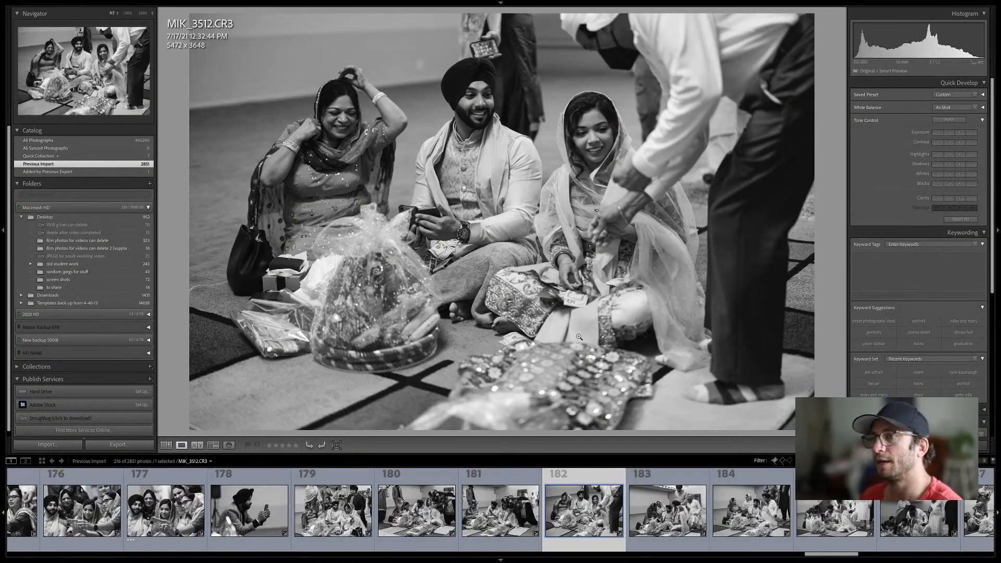
pyautogui.press('Right')
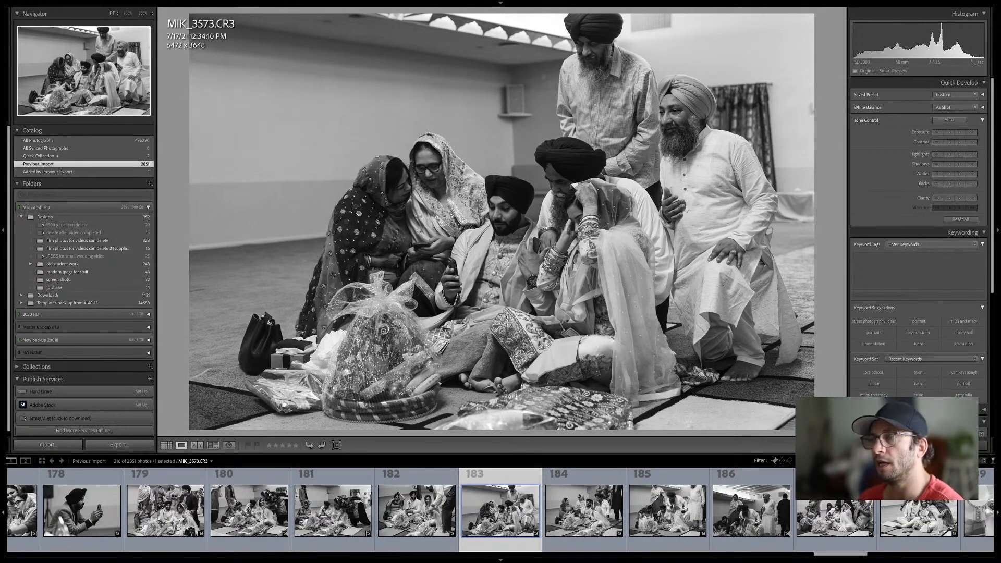
pyautogui.press('Right')
pyautogui.press('Right')
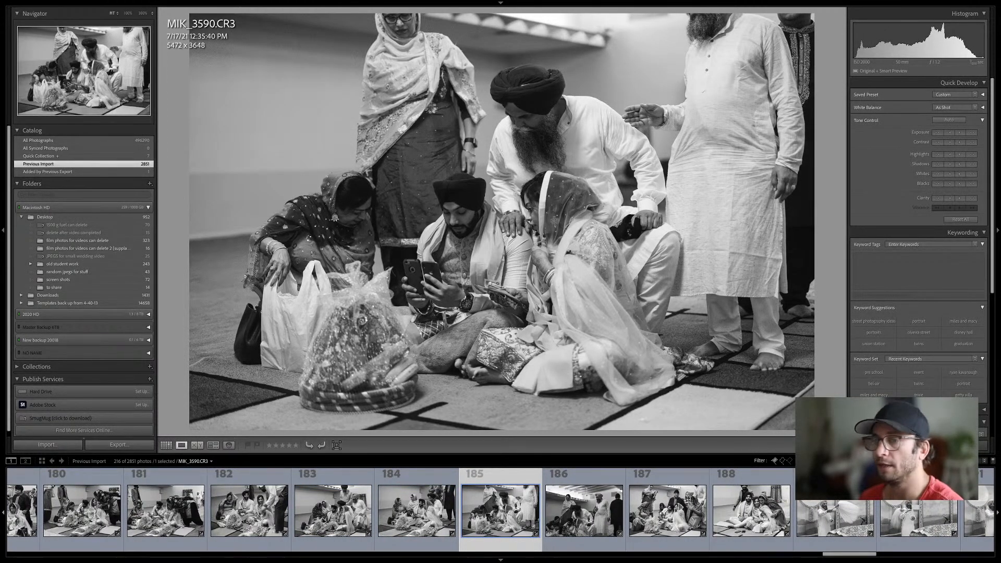
pyautogui.press('Right')
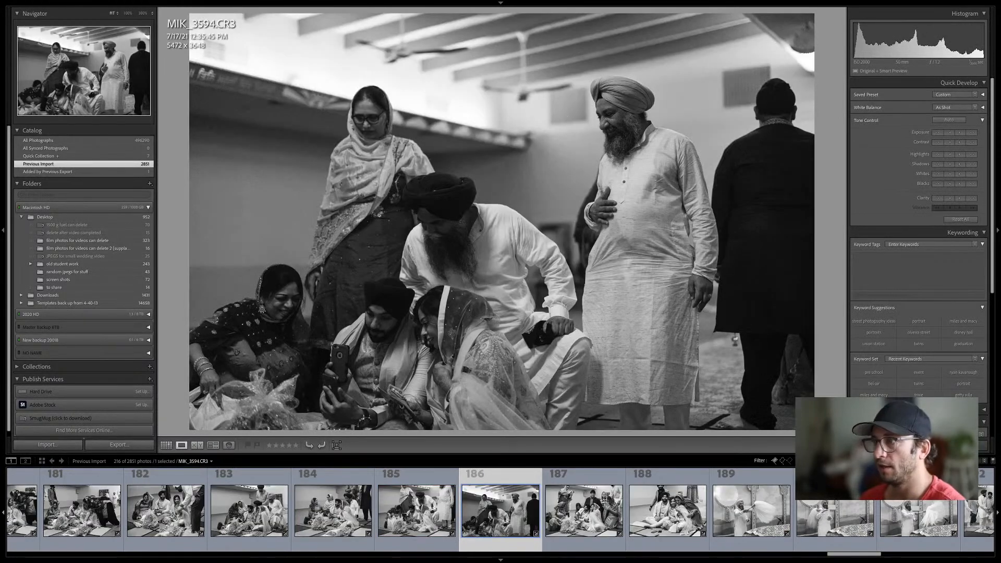
pyautogui.click(958, 132)
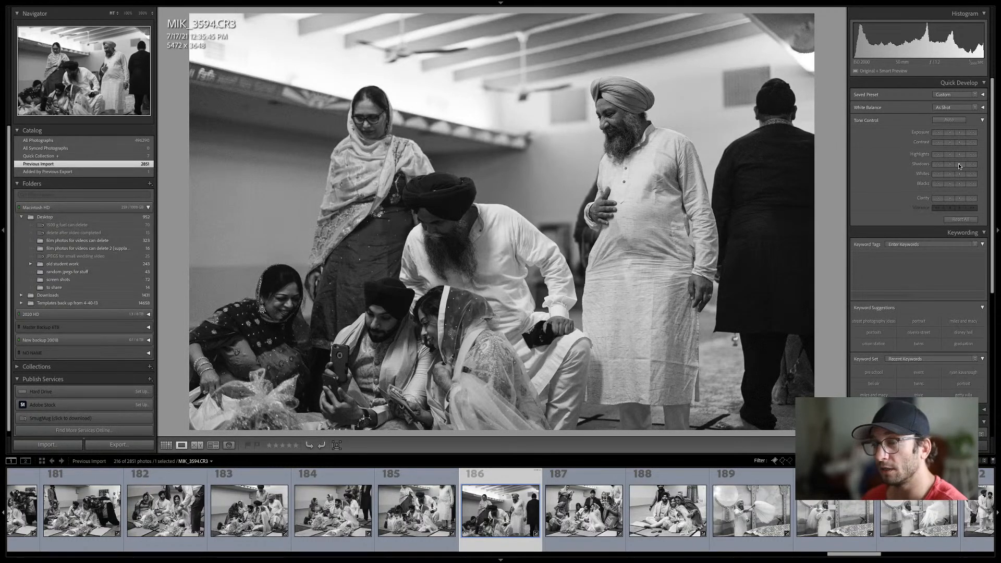
# Review photos 187, 188 and 189 one at a time in the Library for consistent brightness
pyautogui.click(596, 521)
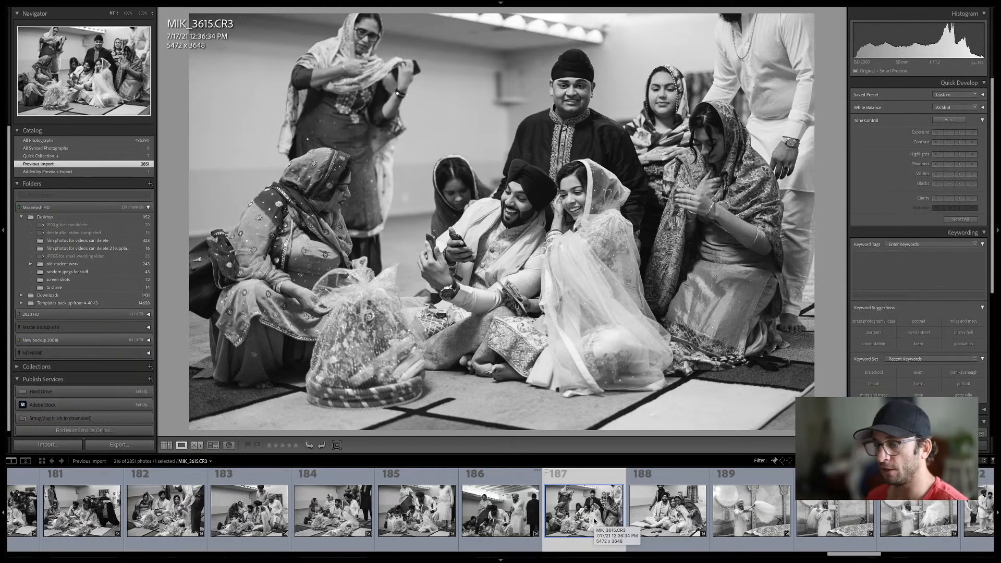
pyautogui.press('Right')
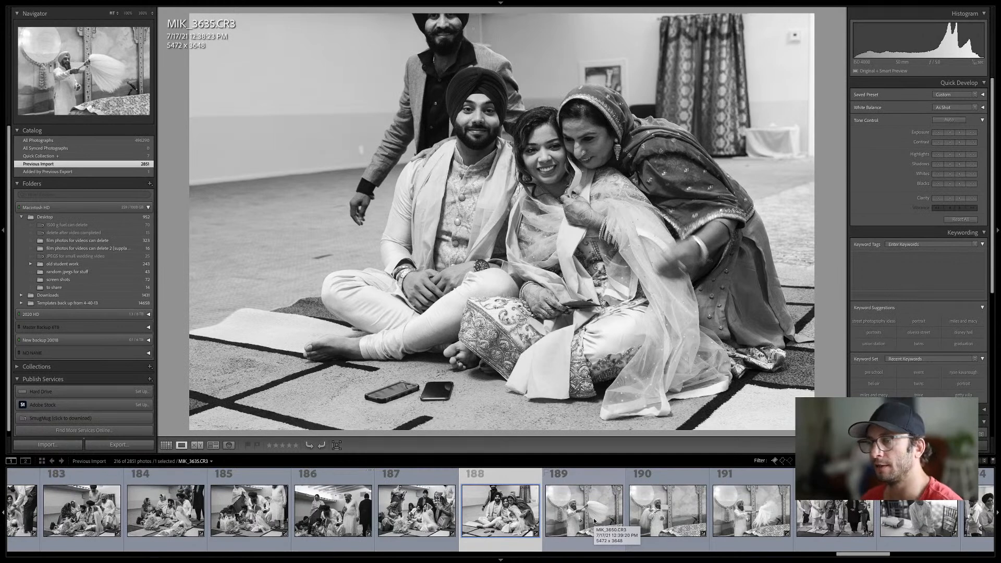
pyautogui.press('Right')
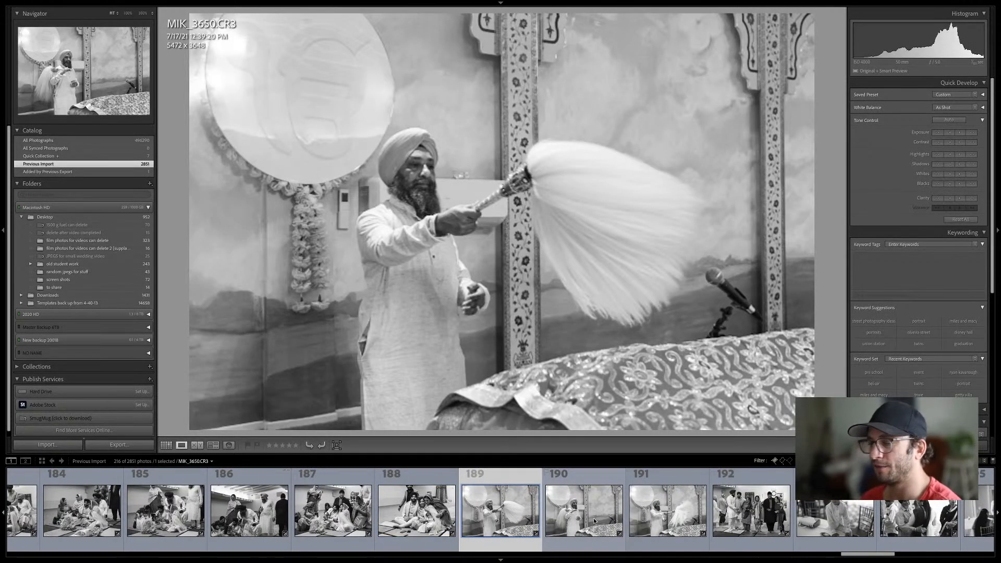
# Take photos 189 to 191 into Develop and compare the frames of the man waving the whisk
pyautogui.hotkey('shift', 'Right')
pyautogui.hotkey('shift', 'Right')
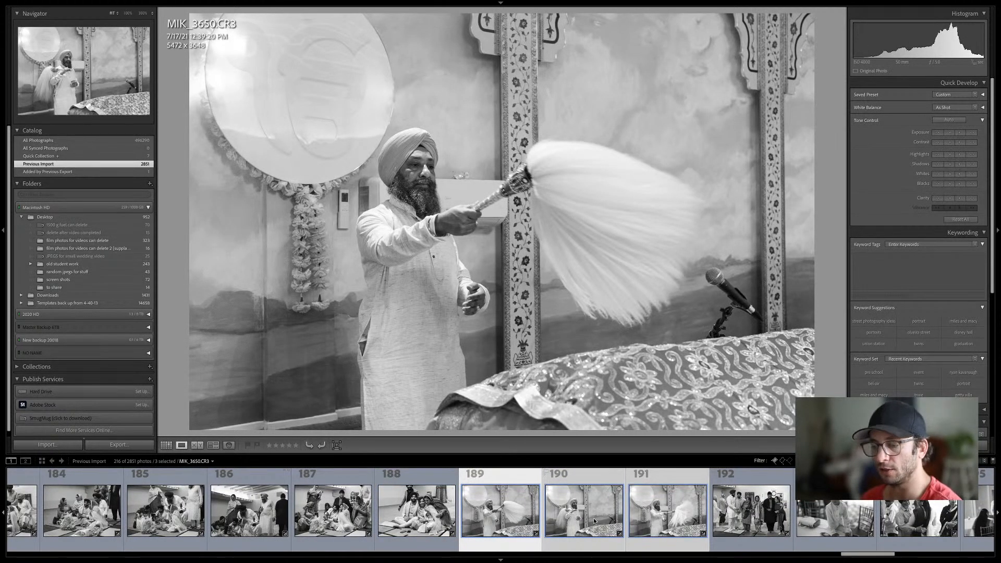
pyautogui.press('d')
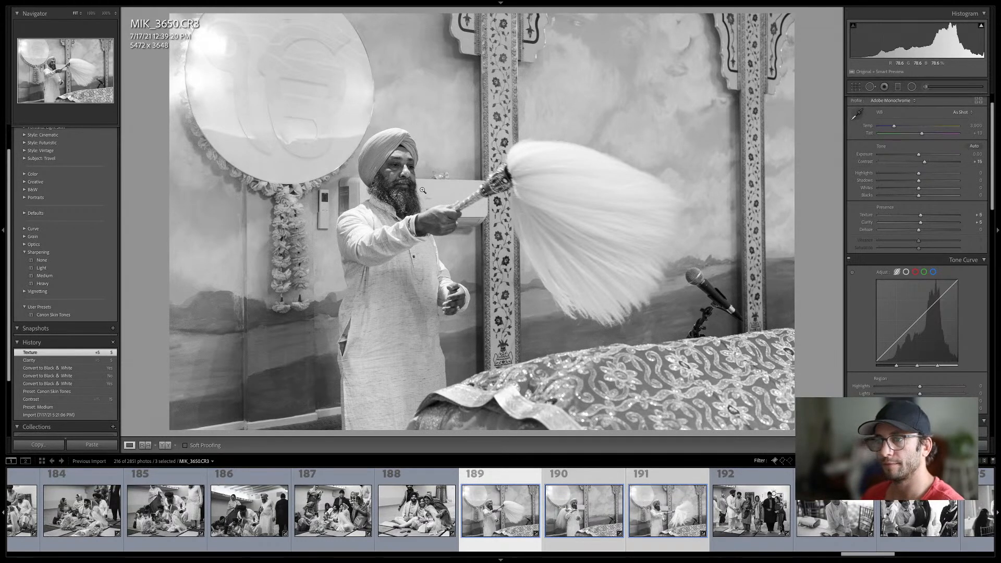
pyautogui.click(577, 512)
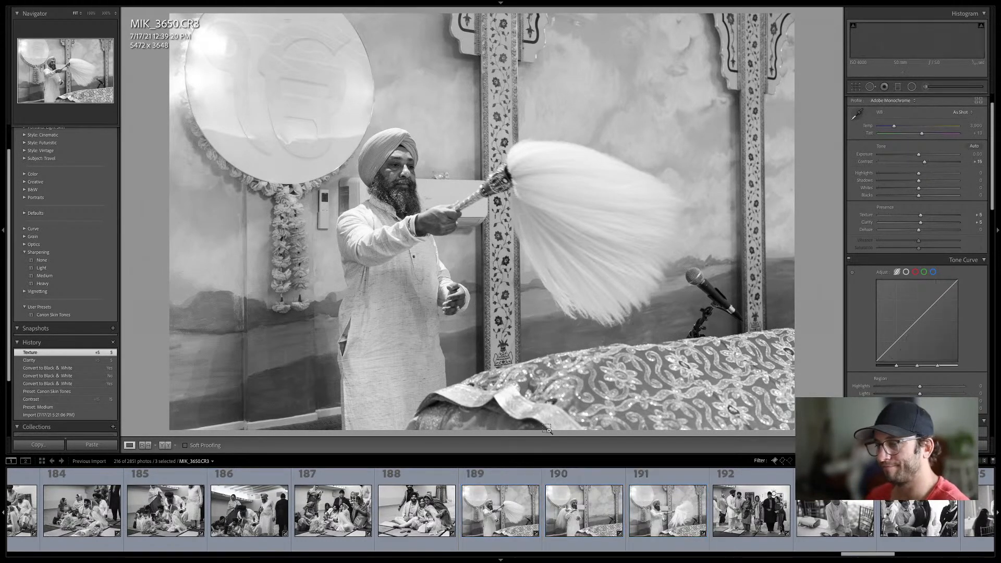
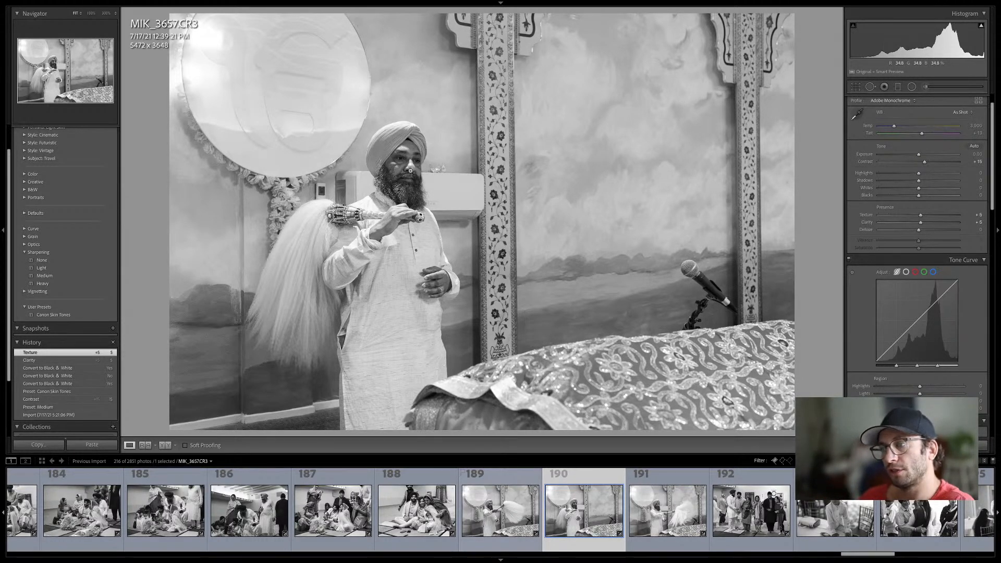
pyautogui.press('Right')
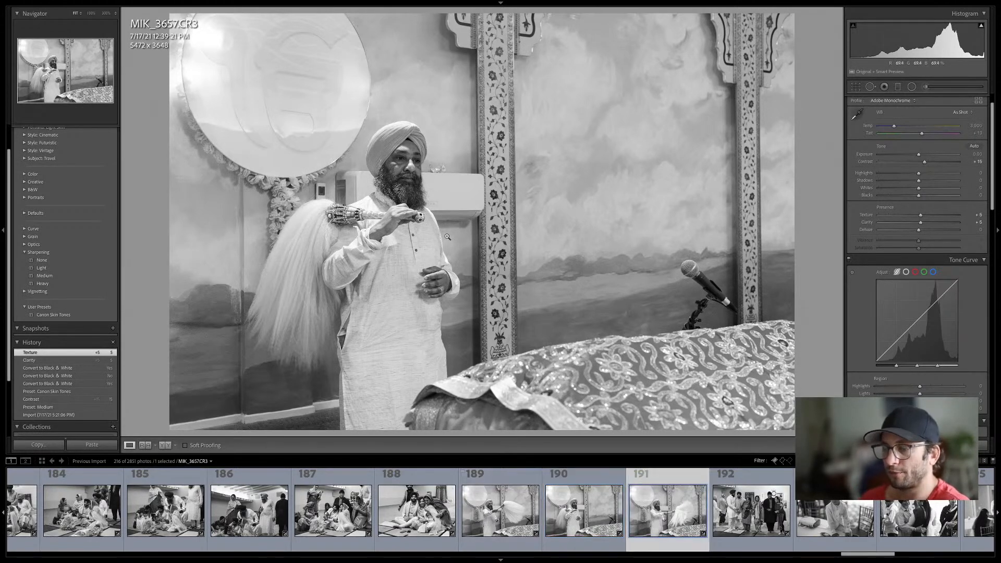
pyautogui.press('Right')
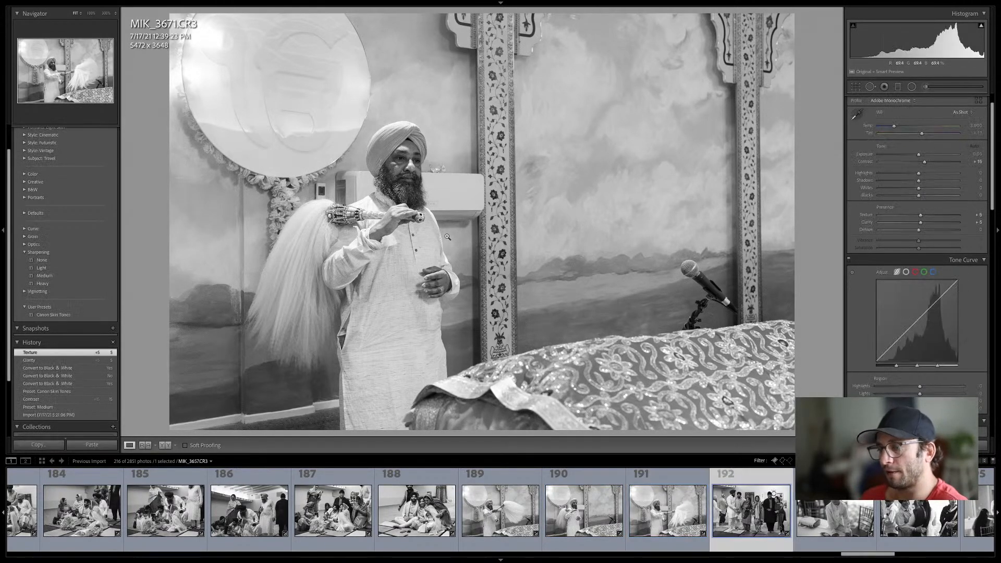
pyautogui.press('Left')
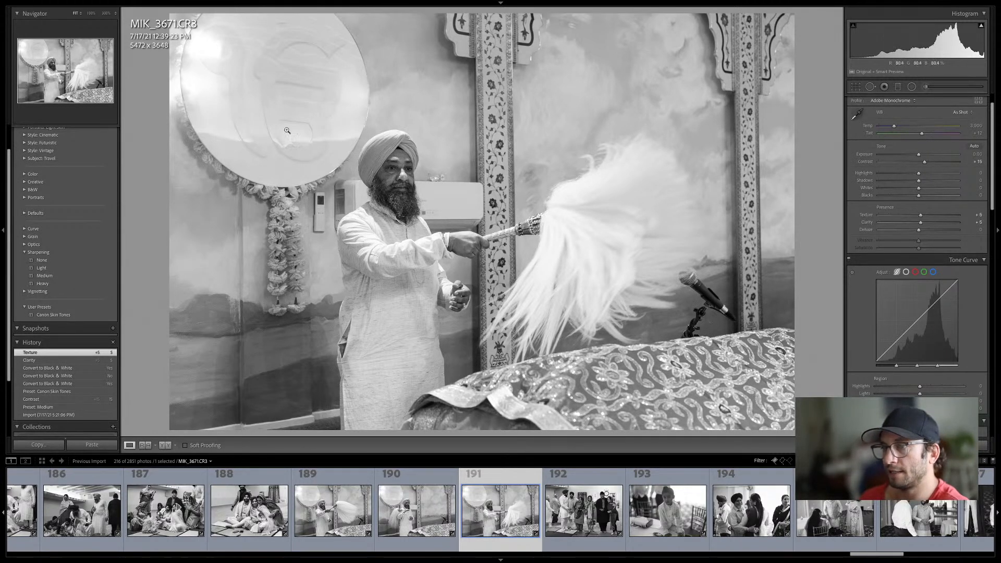
# Try a tighter crop on photo 191 around the man, the round sign and the whisk, and preview it
pyautogui.press('r')
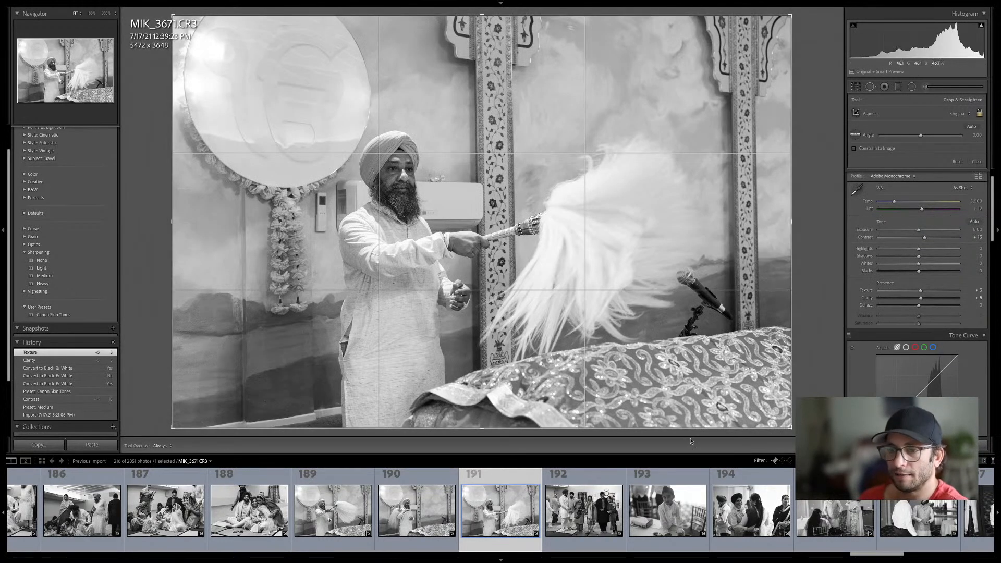
pyautogui.moveTo(791, 427); pyautogui.dragTo(729, 404)
pyautogui.press('r')
pyautogui.press('r')
pyautogui.moveTo(666, 384); pyautogui.dragTo(617, 368)
pyautogui.press('r')
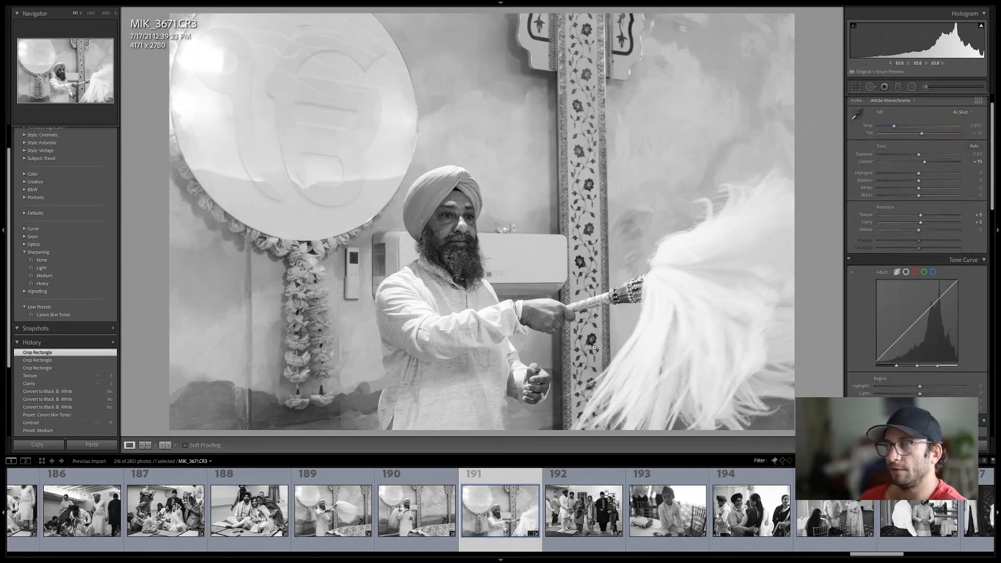
pyautogui.press('r')
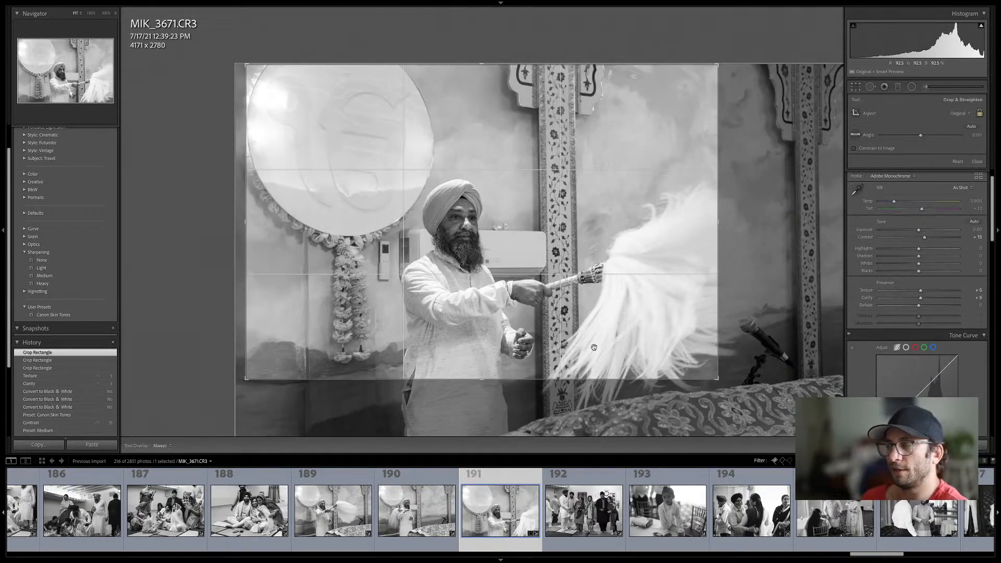
pyautogui.press('r')
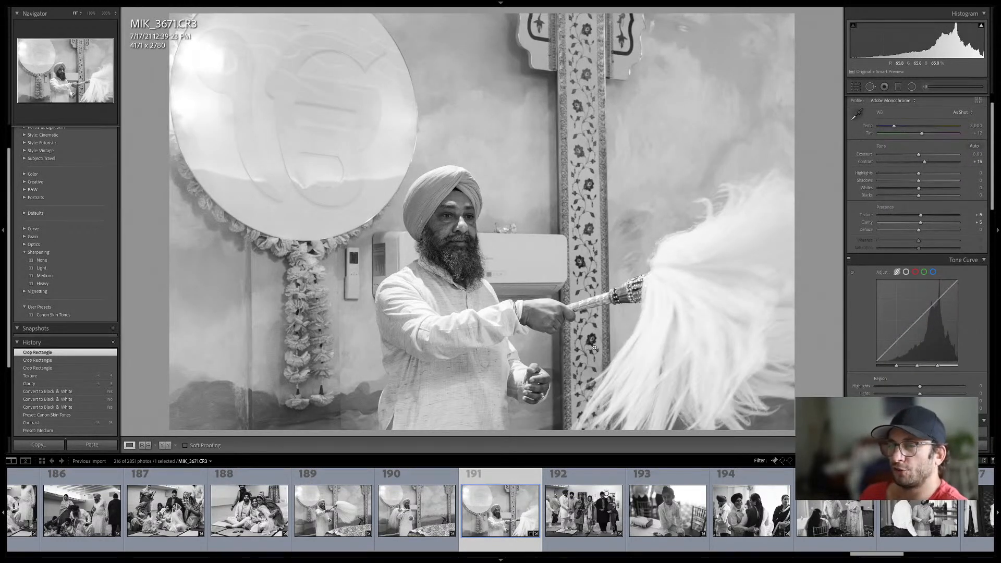
# Undo the crop changes on photo 191
pyautogui.press('r')
pyautogui.hotkey('ctrl', 'z')
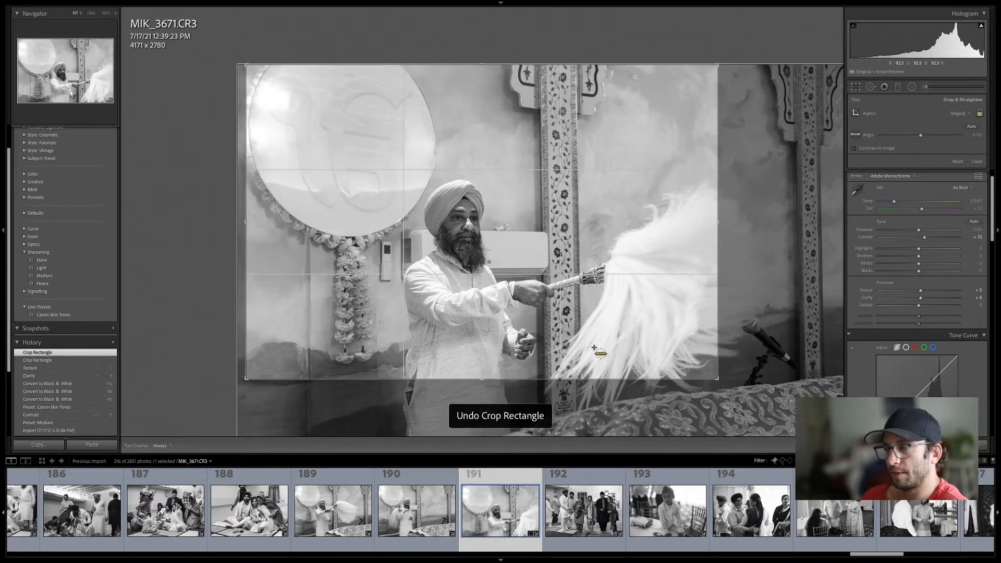
pyautogui.hotkey('ctrl', 'z')
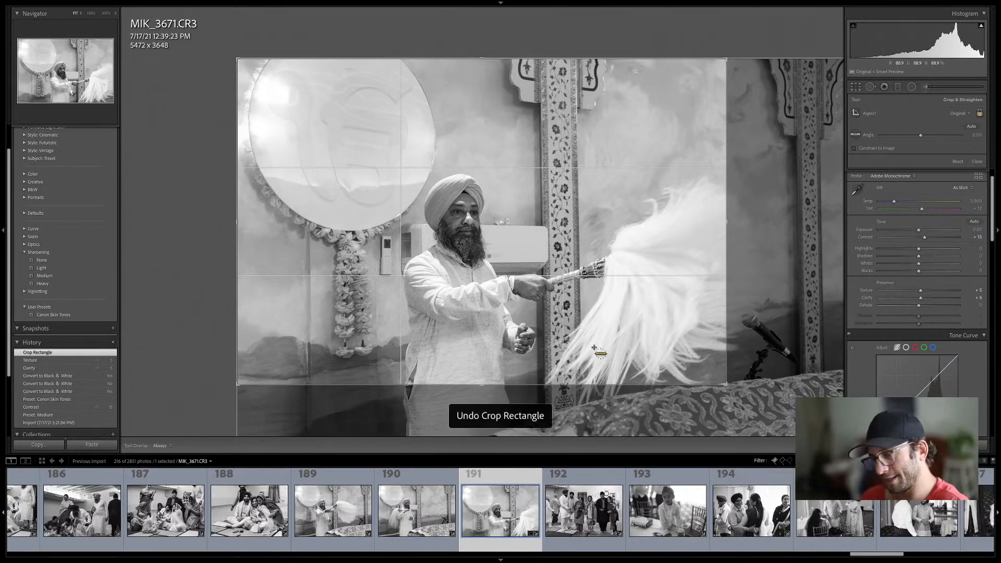
# Check group photo 192 without the crop overlay and among its neighbours in the Library grid, moving on to photo 193
pyautogui.click(588, 520)
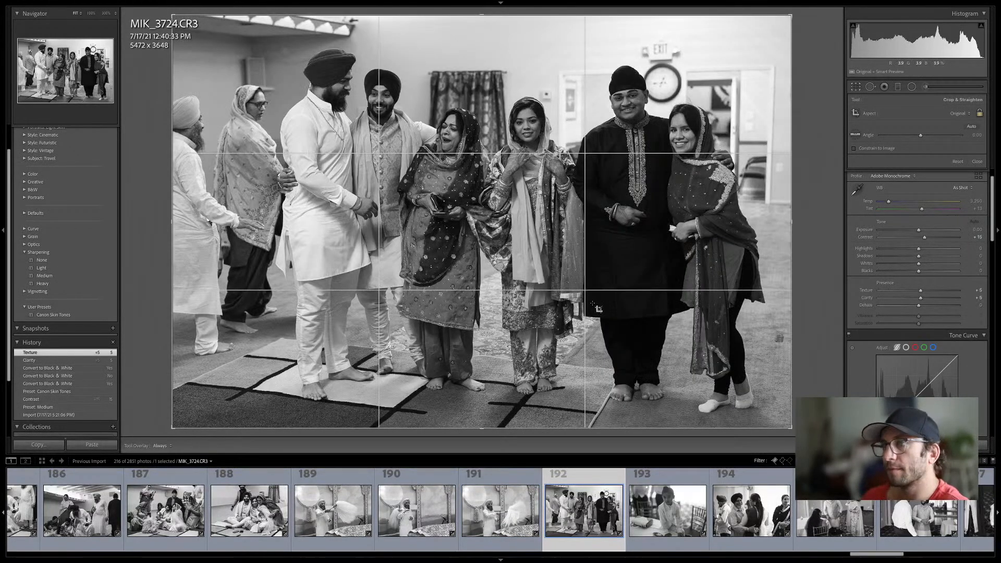
pyautogui.press('r')
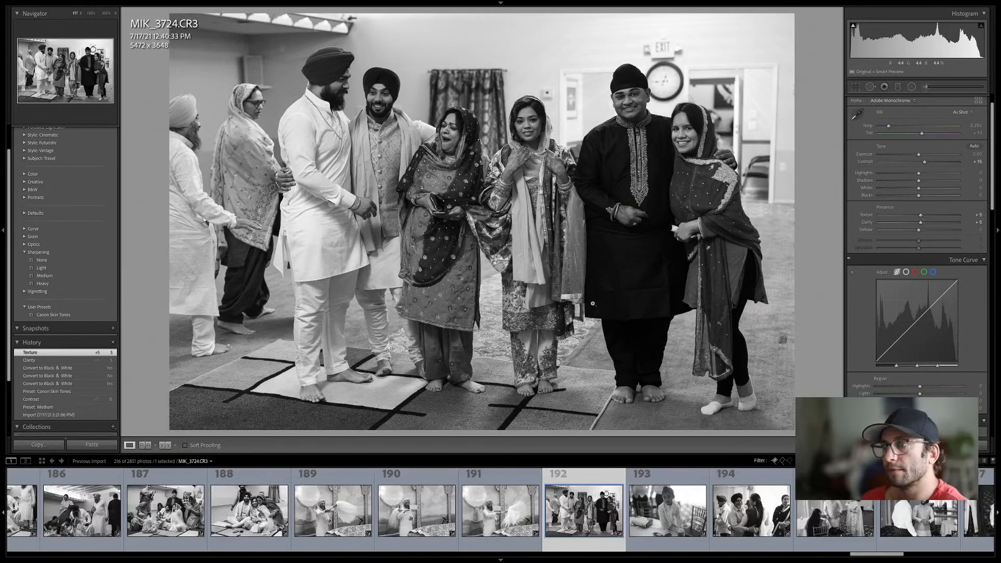
pyautogui.press('g')
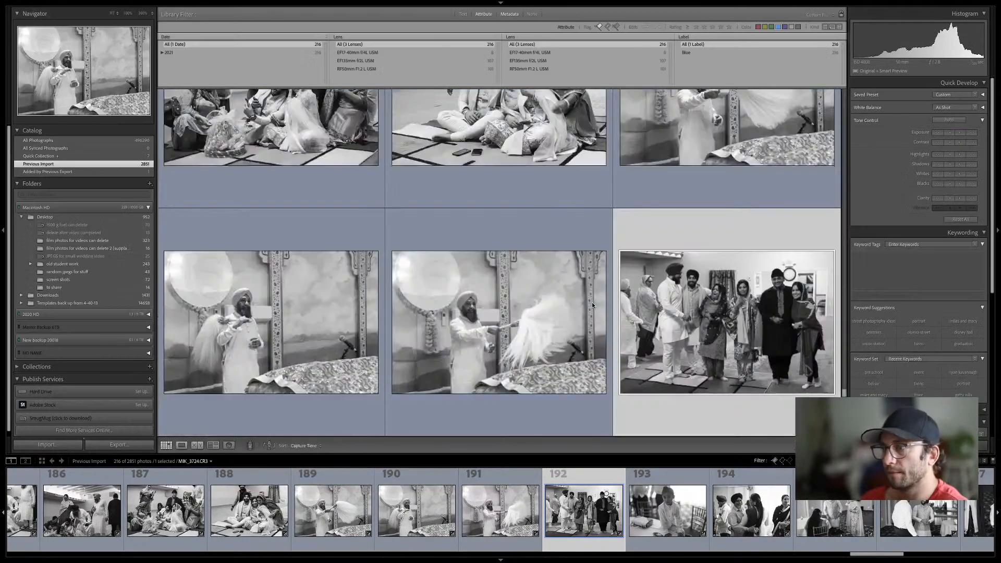
pyautogui.press('Right')
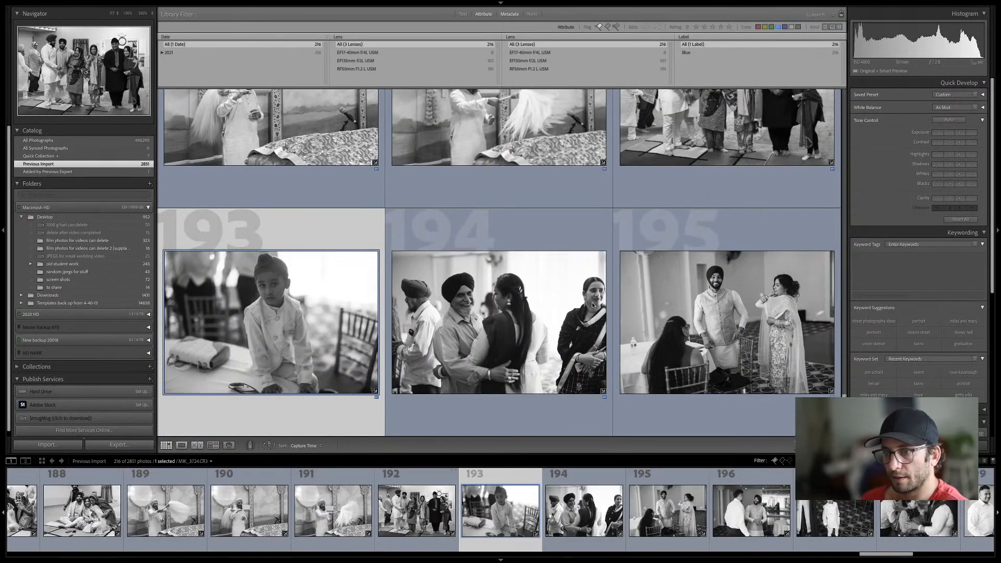
# In Develop, set the contrast of photo 193 to +40 and its highlights to -27
pyautogui.press('d')
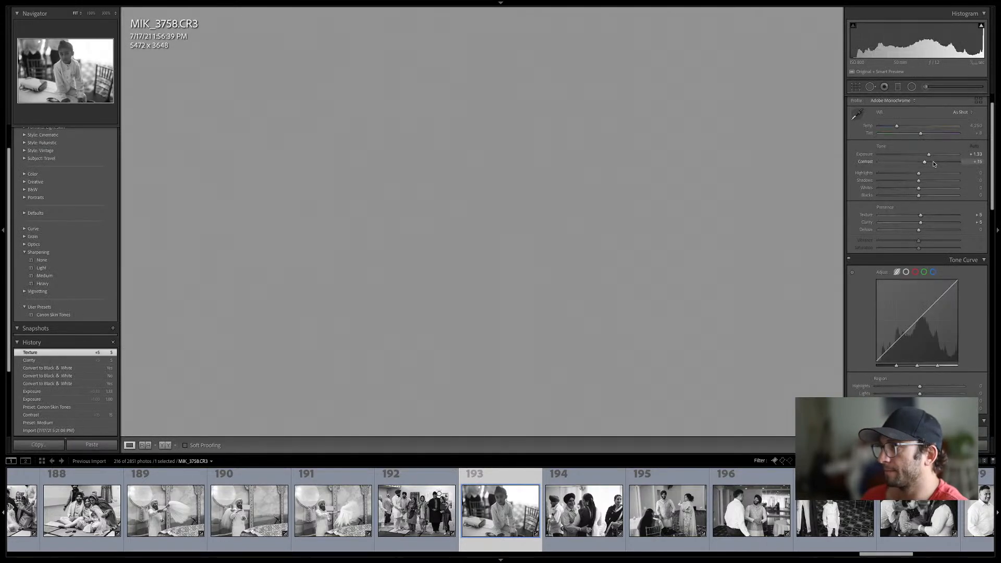
pyautogui.moveTo(927, 162); pyautogui.dragTo(936, 164)
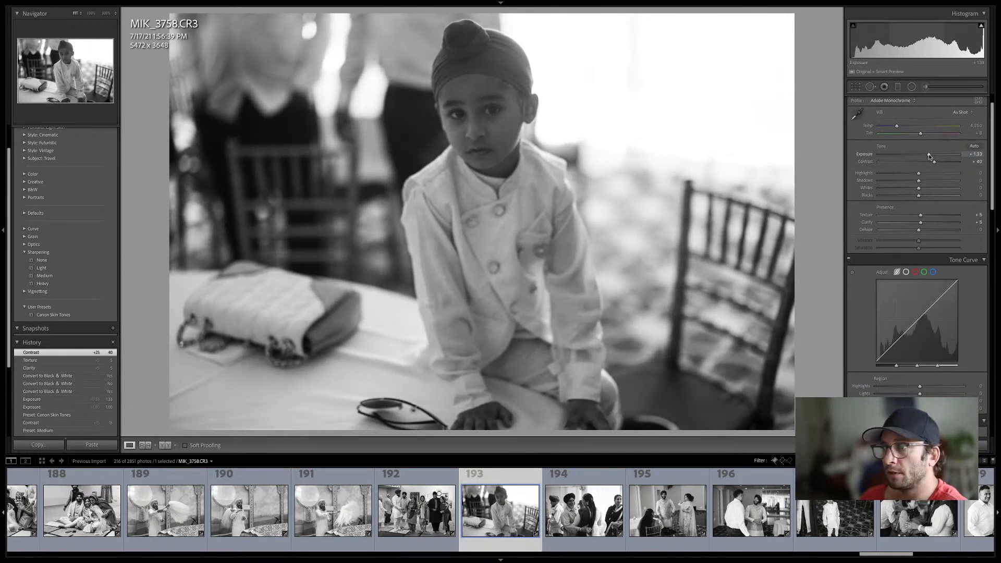
pyautogui.moveTo(919, 172); pyautogui.dragTo(906, 171)
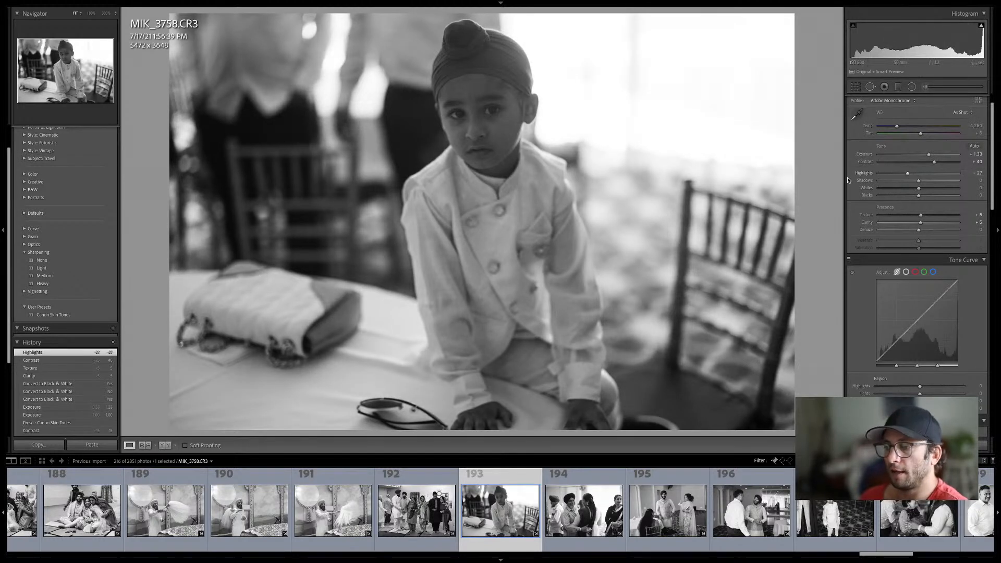
# Compare photo 193 with photo 194, and set photo 193's Dehaze to +18 and shadows to +31
pyautogui.press('Right')
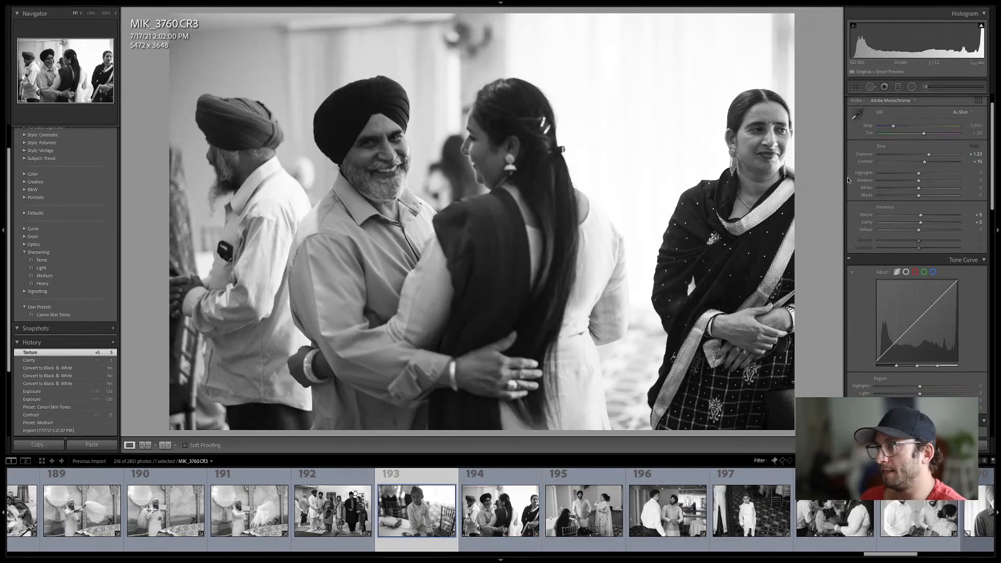
pyautogui.press('Left')
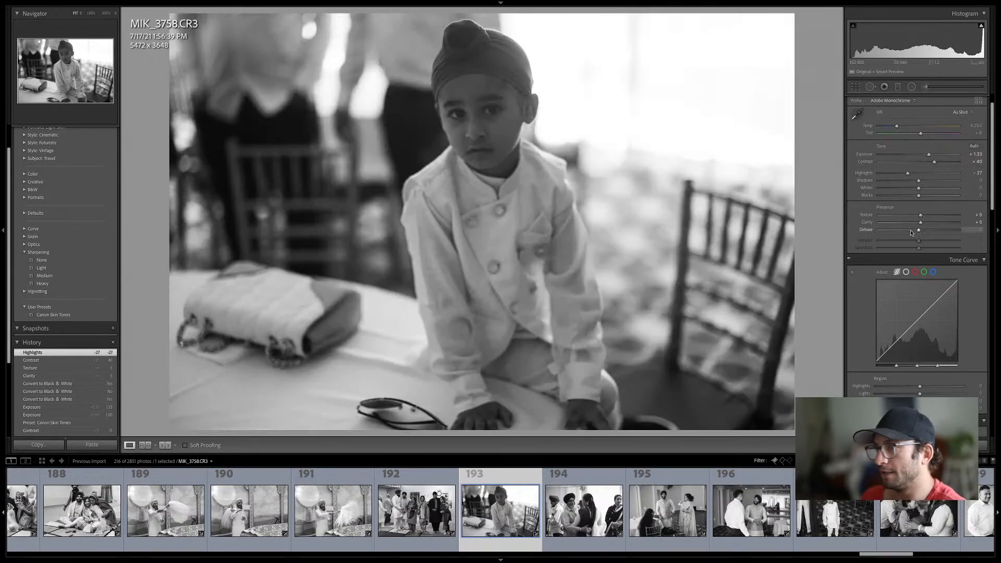
pyautogui.moveTo(905, 230); pyautogui.dragTo(926, 230)
pyautogui.moveTo(919, 181); pyautogui.dragTo(931, 181)
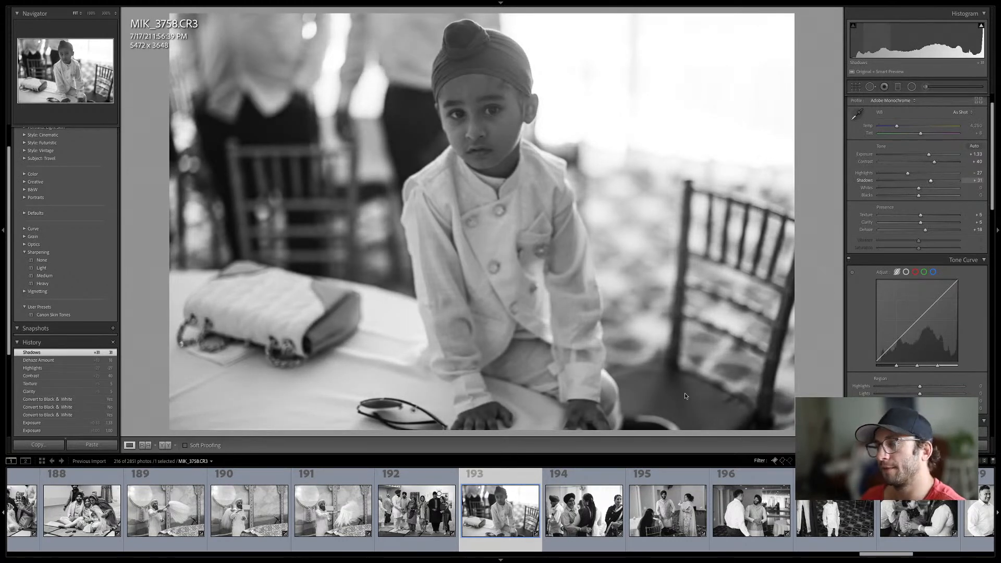
# Browse photos 194 to 202 in the Library grid, checking each against its neighbours for consistent brightness and contrast
pyautogui.press('g')
pyautogui.click(591, 512)
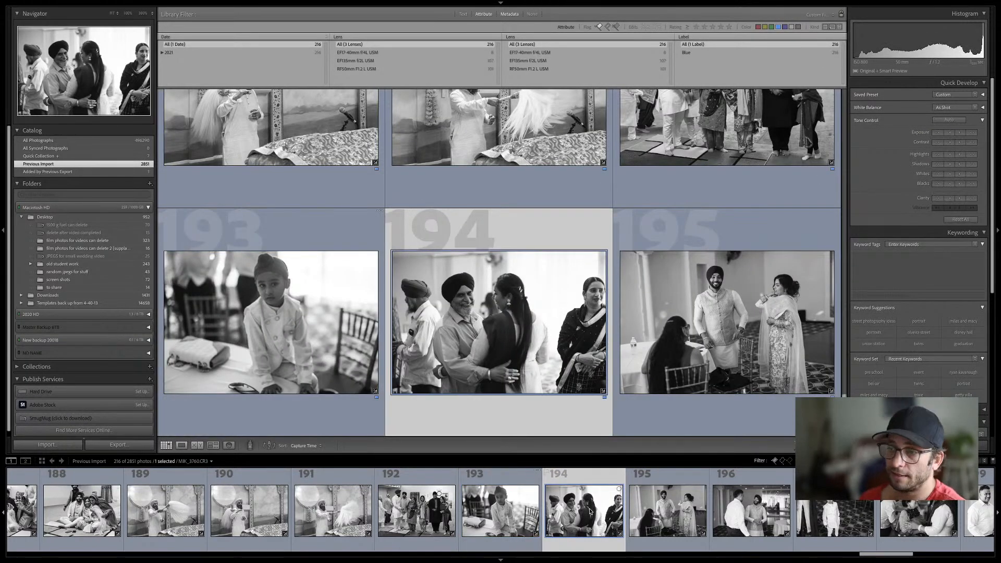
pyautogui.press('Right')
pyautogui.press('Right')
pyautogui.press('Right')
pyautogui.press('Right')
pyautogui.press('Right')
pyautogui.press('Right')
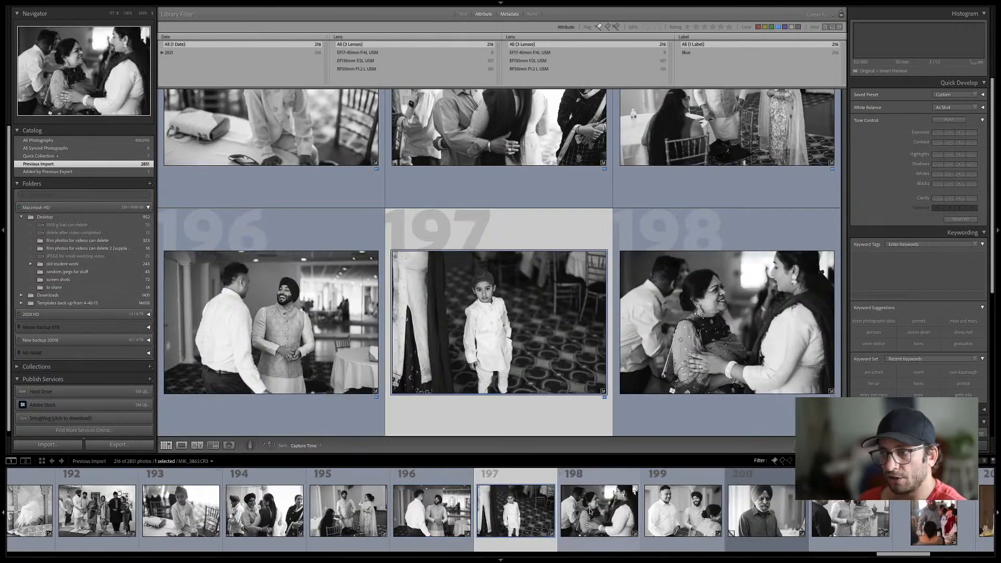
pyautogui.press('Left')
pyautogui.press('Right')
pyautogui.press('Left')
pyautogui.press('Right')
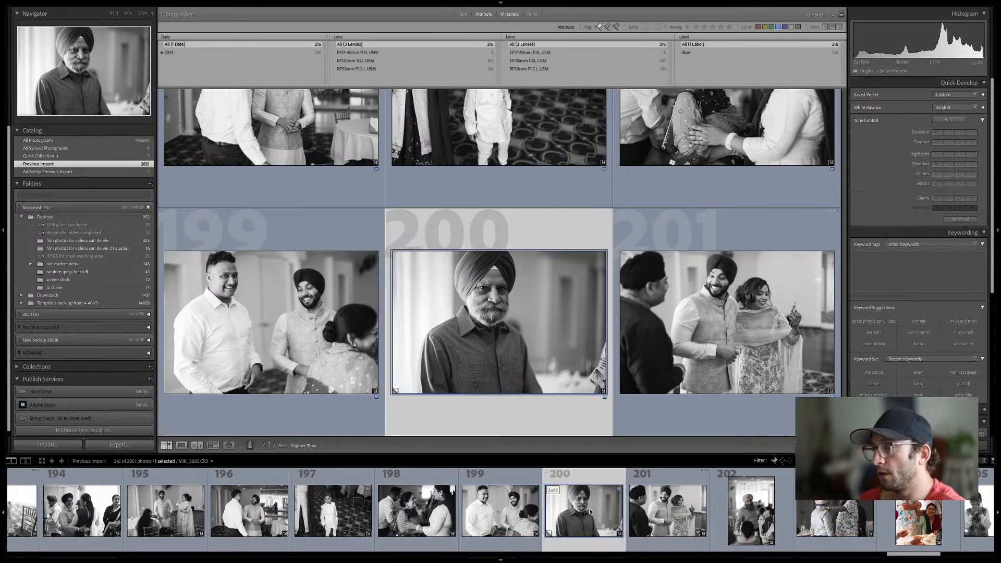
pyautogui.press('Left')
pyautogui.press('Right')
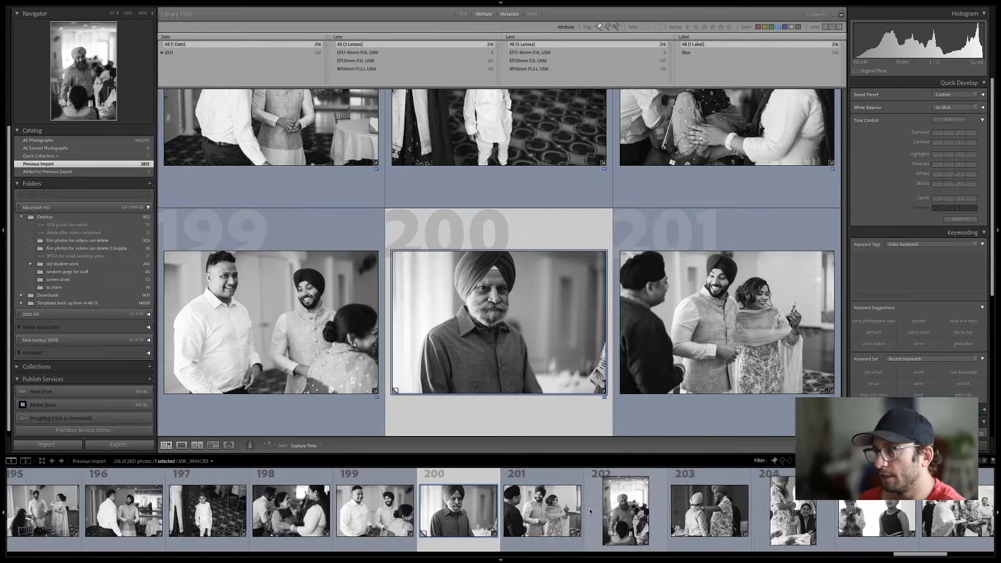
# Open portrait photo 200 in Develop and try a vertical crop repositioned around the man, undoing both crop changes
pyautogui.press('e')
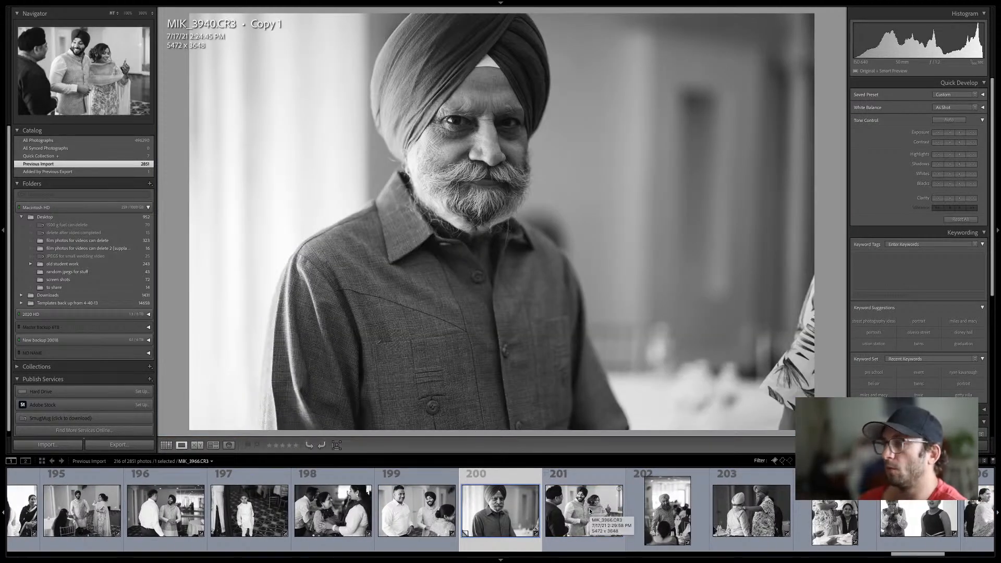
pyautogui.press('d')
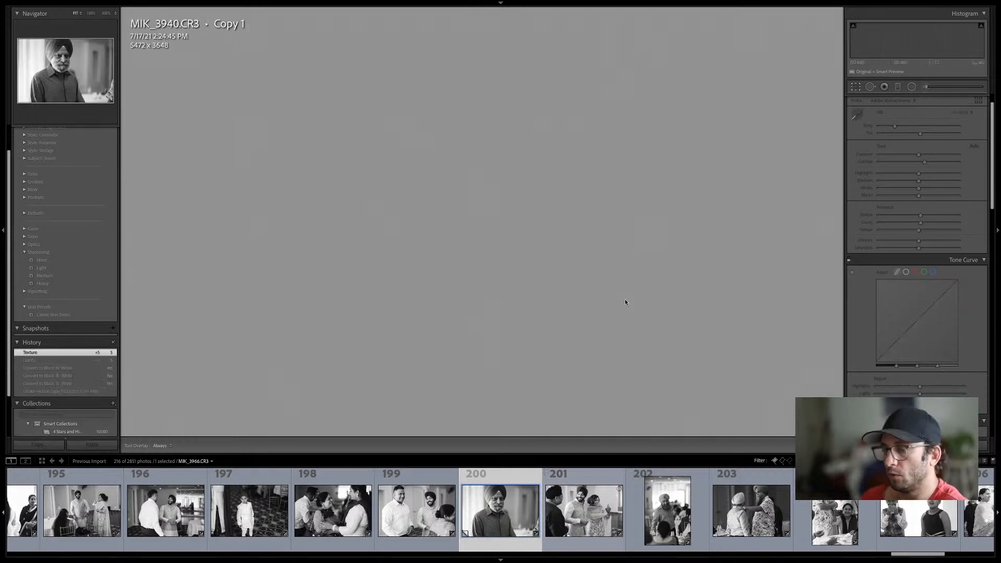
pyautogui.press('r')
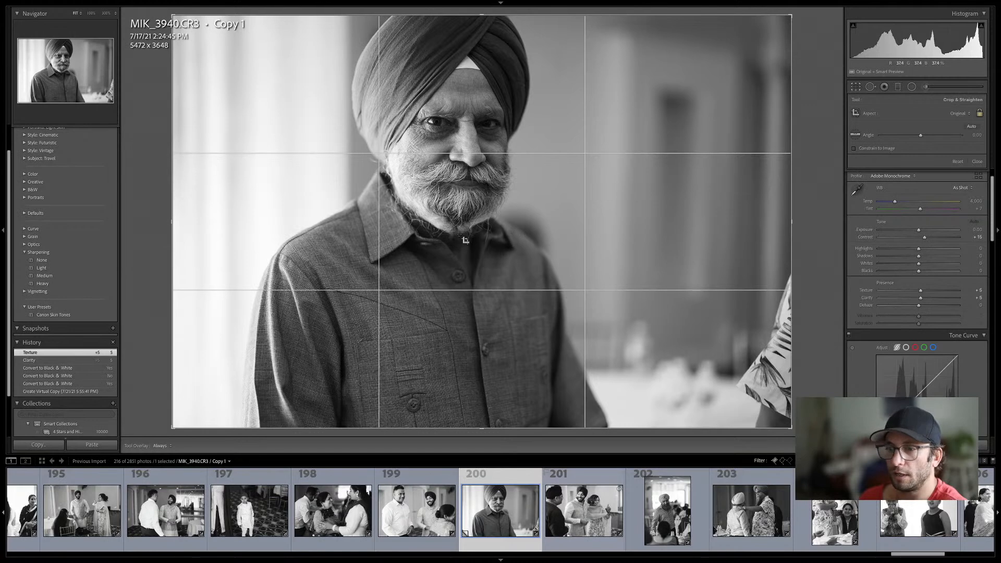
pyautogui.press('x')
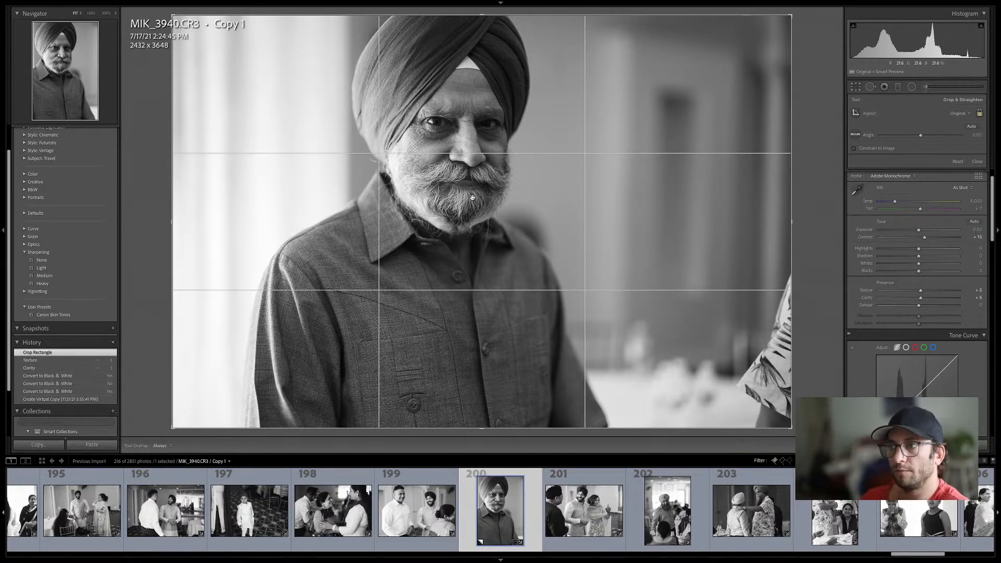
pyautogui.moveTo(478, 267); pyautogui.dragTo(510, 280)
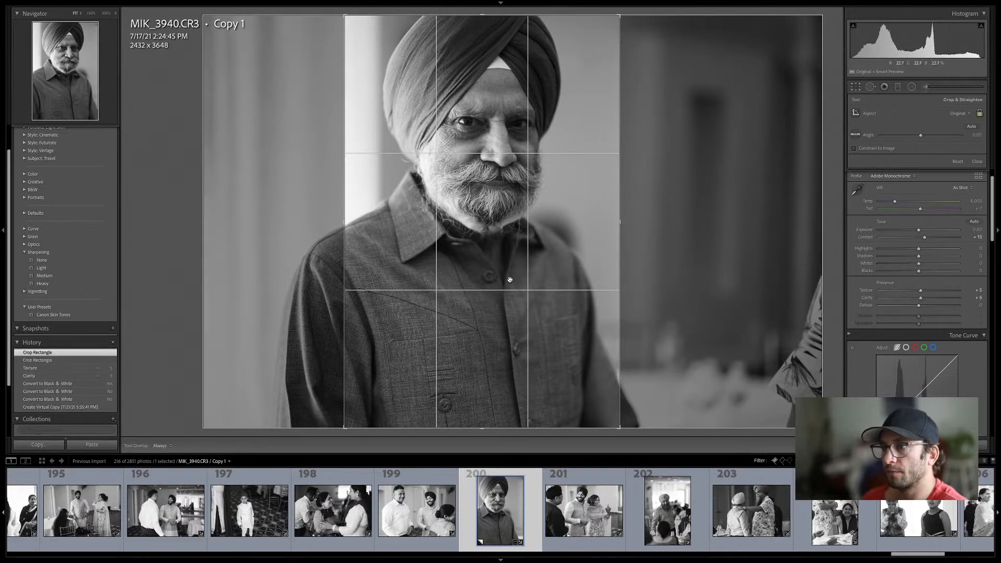
pyautogui.press('Return')
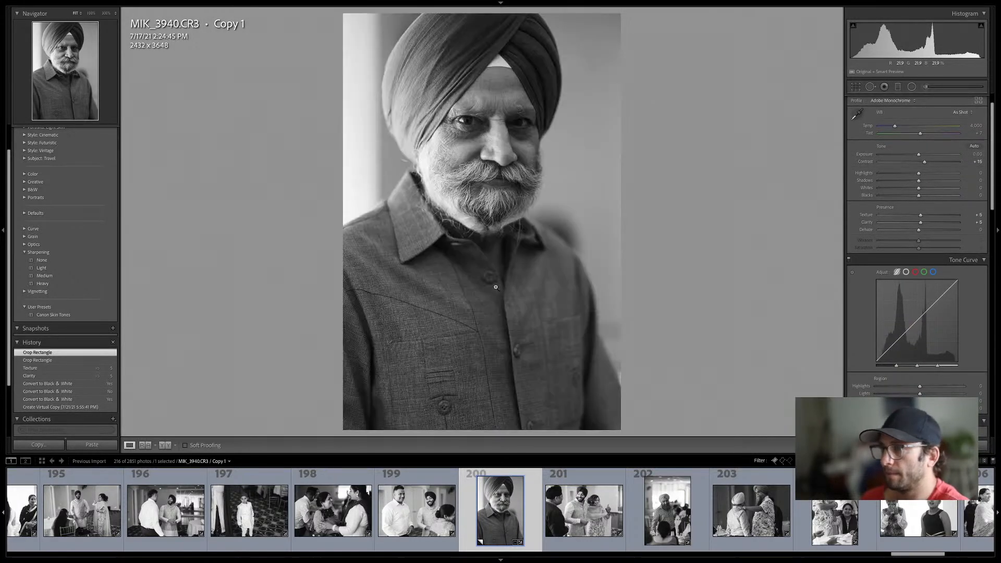
pyautogui.hotkey('ctrl', 'z')
pyautogui.hotkey('ctrl', 'z')
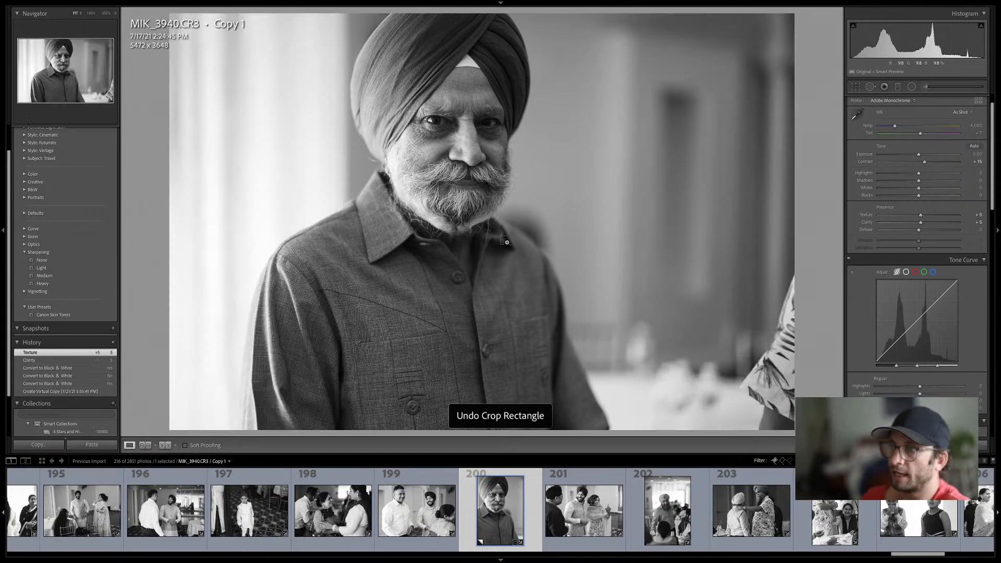
# Create a virtual copy of photo 200 and crop it to a vertical portrait framing the man's head and torso
pyautogui.rightClick(510, 497)
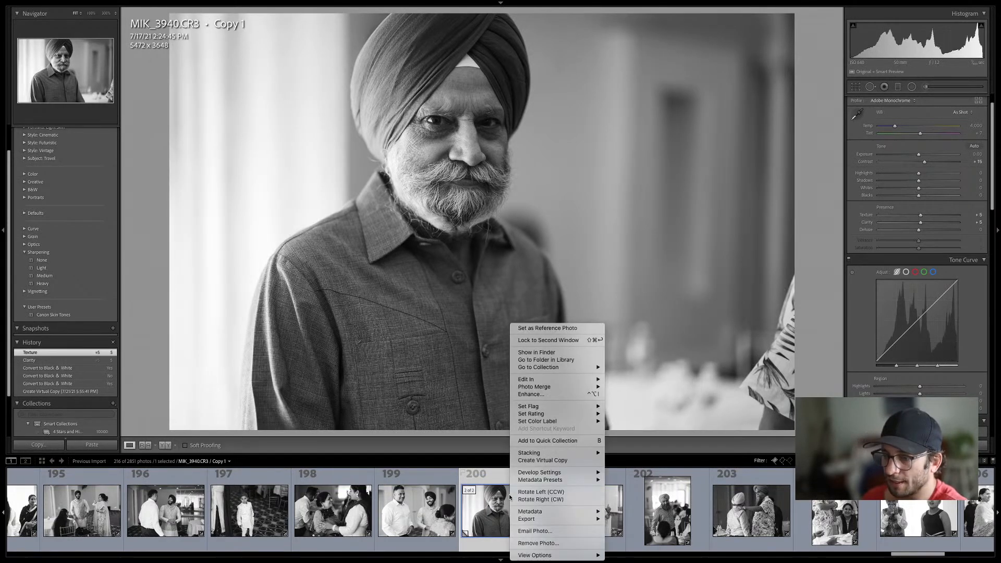
pyautogui.click(544, 460)
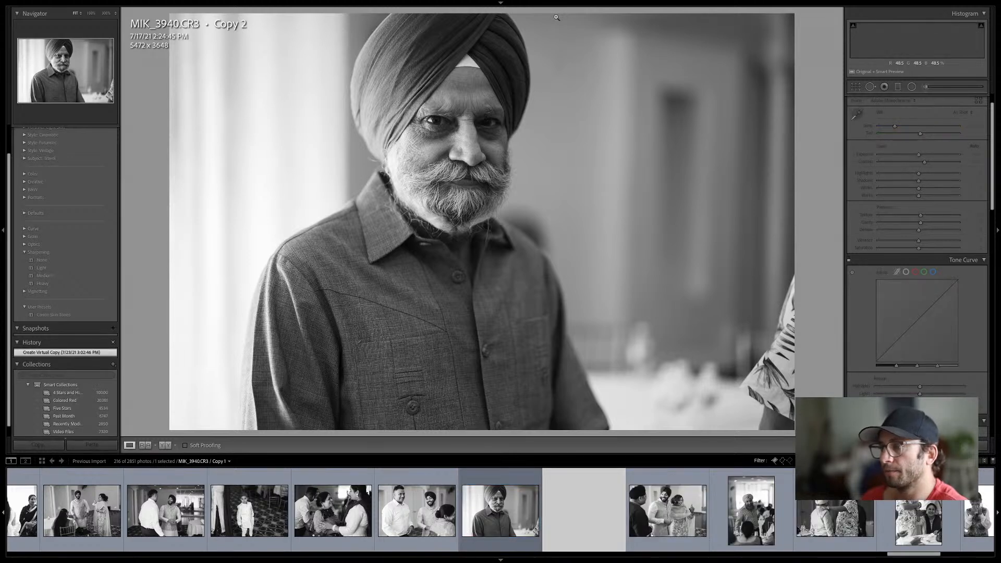
pyautogui.press('r')
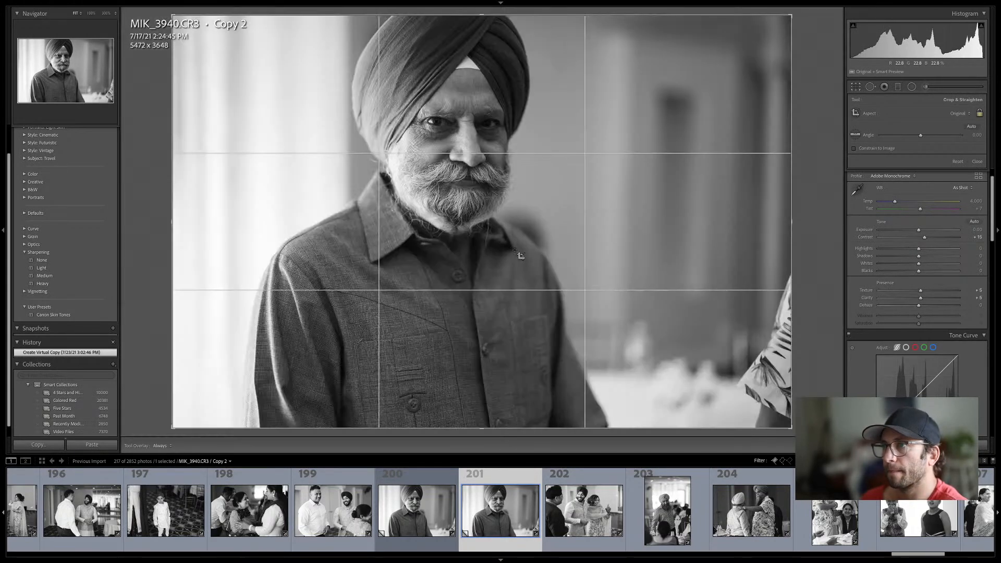
pyautogui.press('x')
pyautogui.moveTo(510, 246); pyautogui.dragTo(552, 277)
pyautogui.press('x')
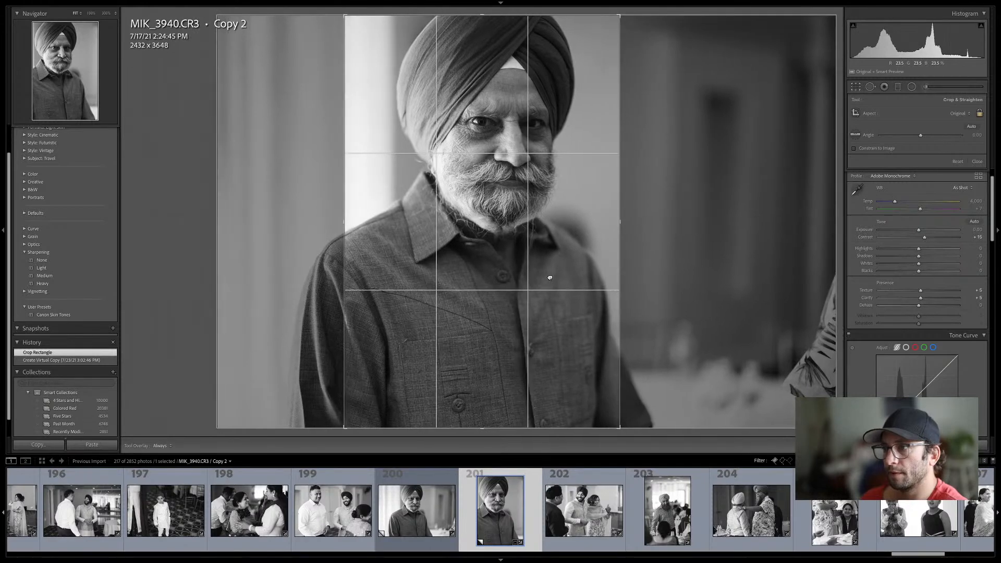
pyautogui.press('Return')
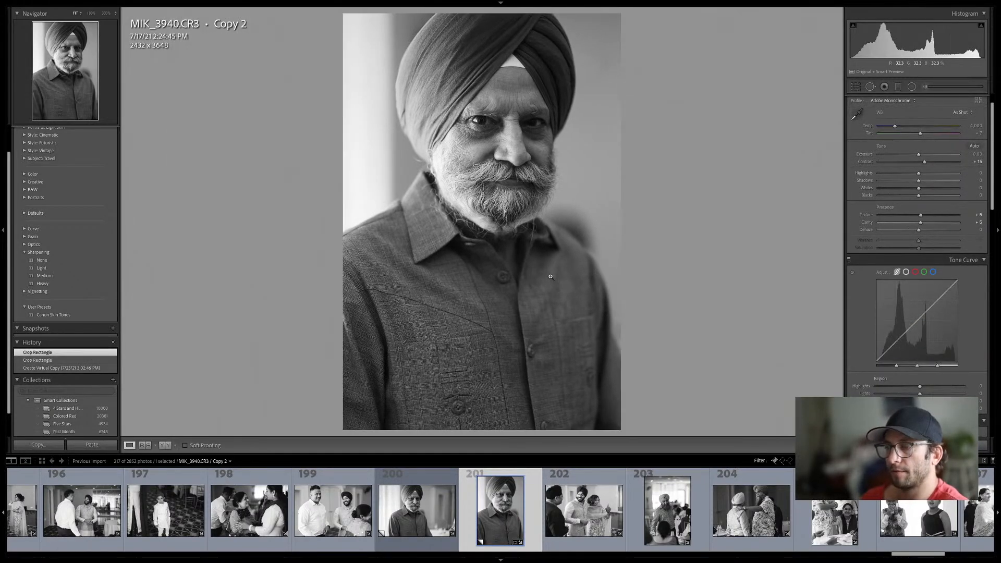
# Try a tighter landscape crop around the man's head and shoulders on the virtual copy, and reset the crop
pyautogui.press('r')
pyautogui.press('x')
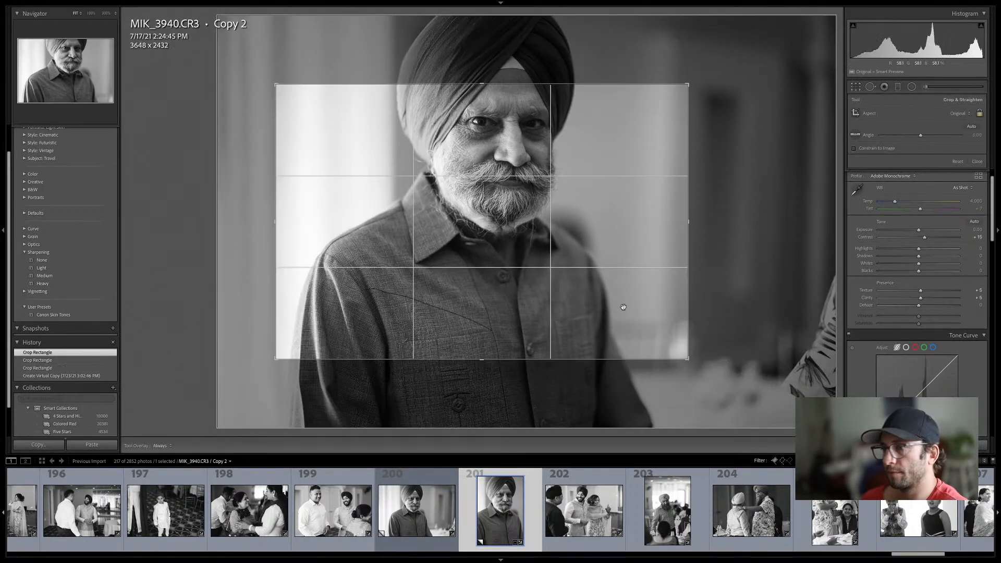
pyautogui.moveTo(556, 311); pyautogui.dragTo(556, 321)
pyautogui.press('r')
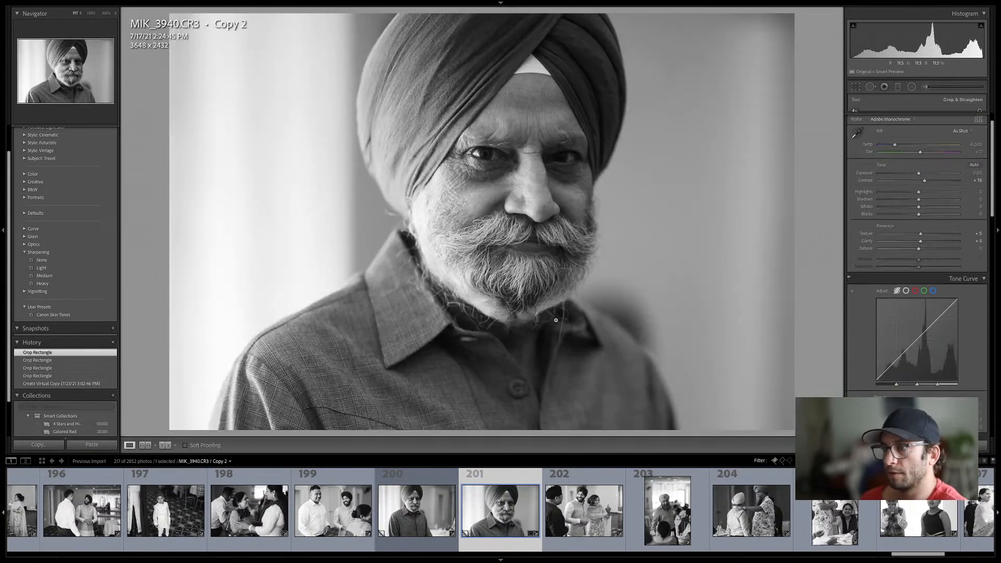
pyautogui.press('r')
pyautogui.rightClick(746, 306)
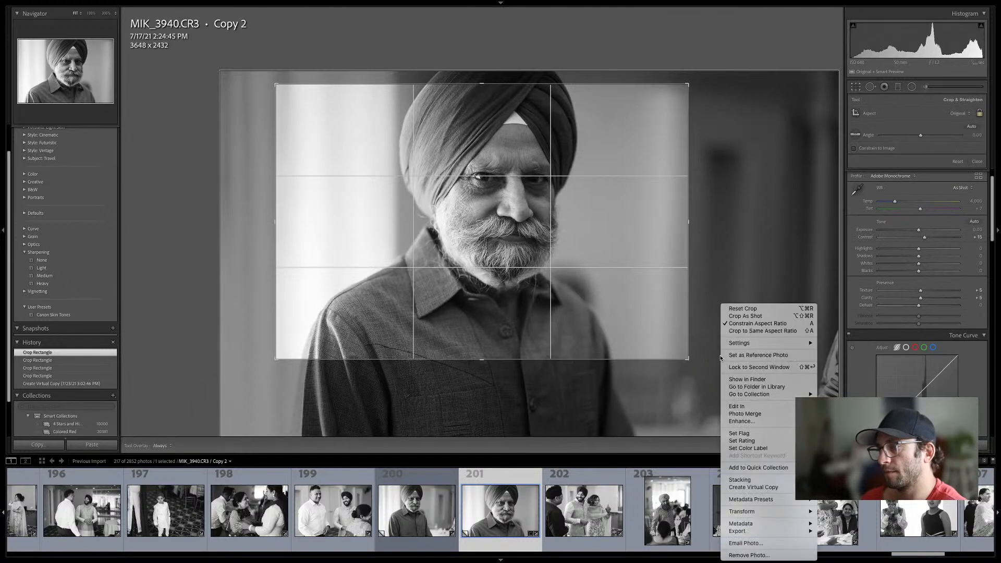
pyautogui.click(746, 308)
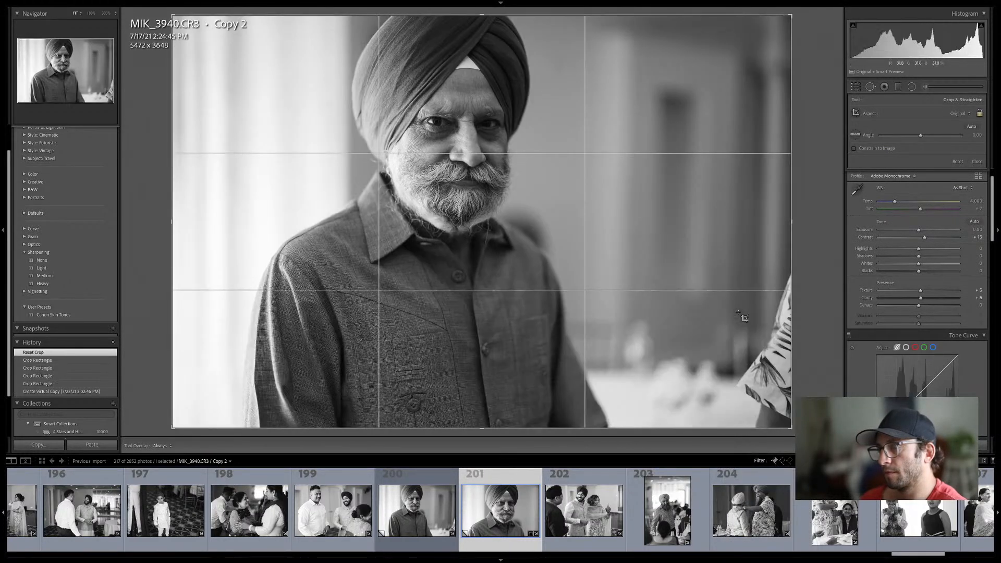
pyautogui.press('r')
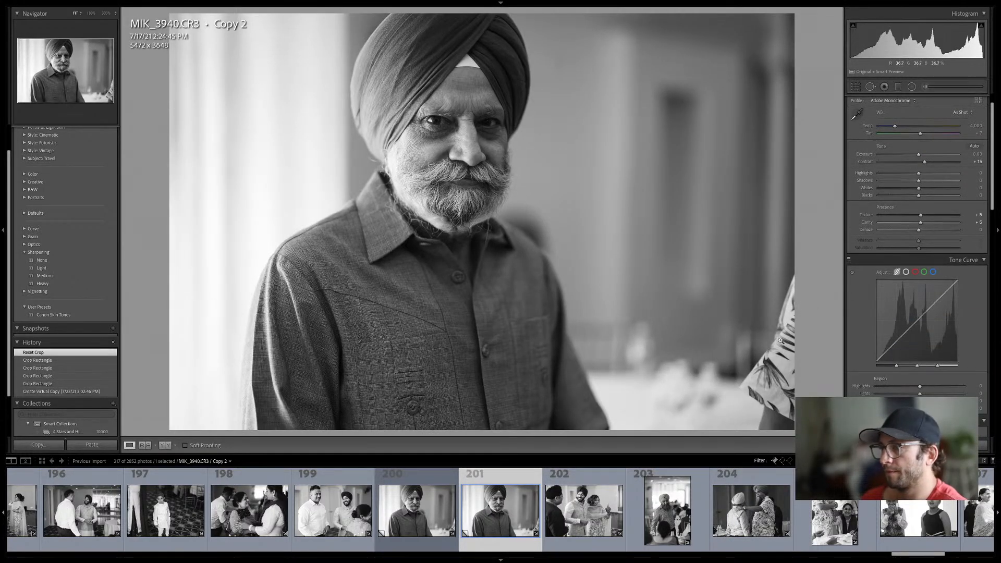
# Remove the patterned sleeve at the virtual copy's right edge with Spot Removal in Heal mode, and delete the virtual copy from Lightroom
pyautogui.click(870, 87)
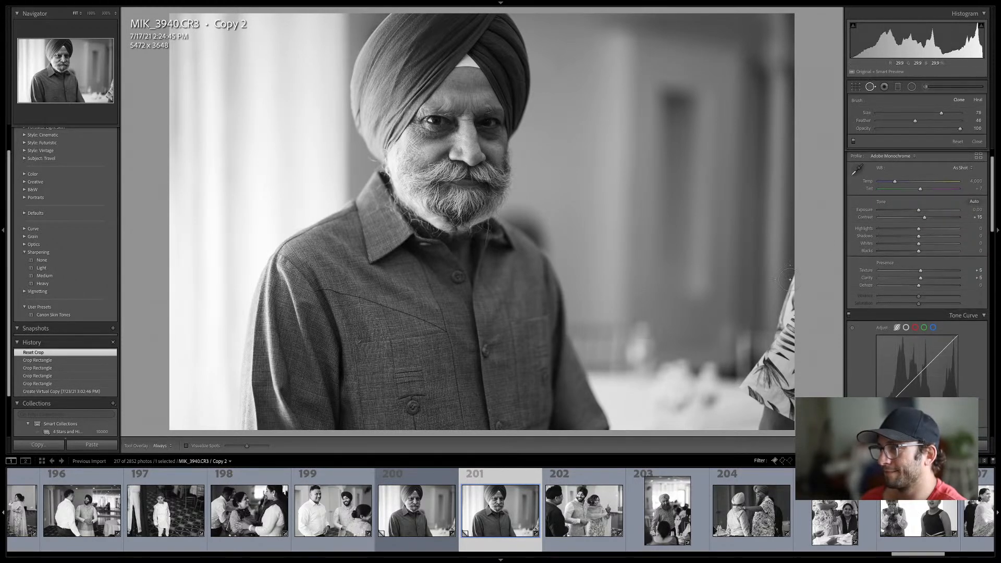
pyautogui.moveTo(792, 276); pyautogui.dragTo(777, 337)
pyautogui.moveTo(742, 434)
pyautogui.mouseDown()
pyautogui.moveTo(794, 332)
pyautogui.moveTo(778, 435)
pyautogui.mouseUp()
pyautogui.moveTo(824, 295); pyautogui.dragTo(824, 296)
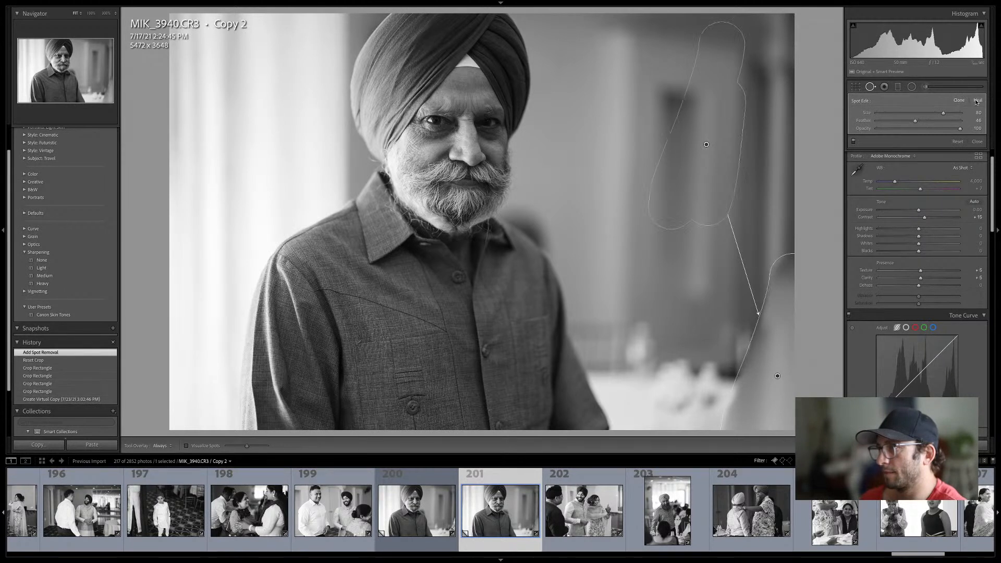
pyautogui.click(977, 101)
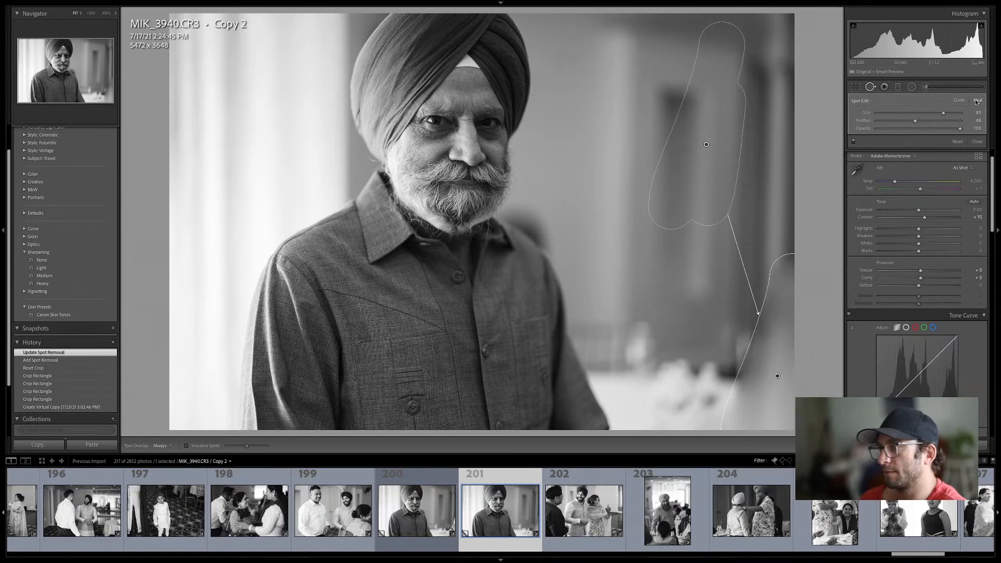
pyautogui.press('q')
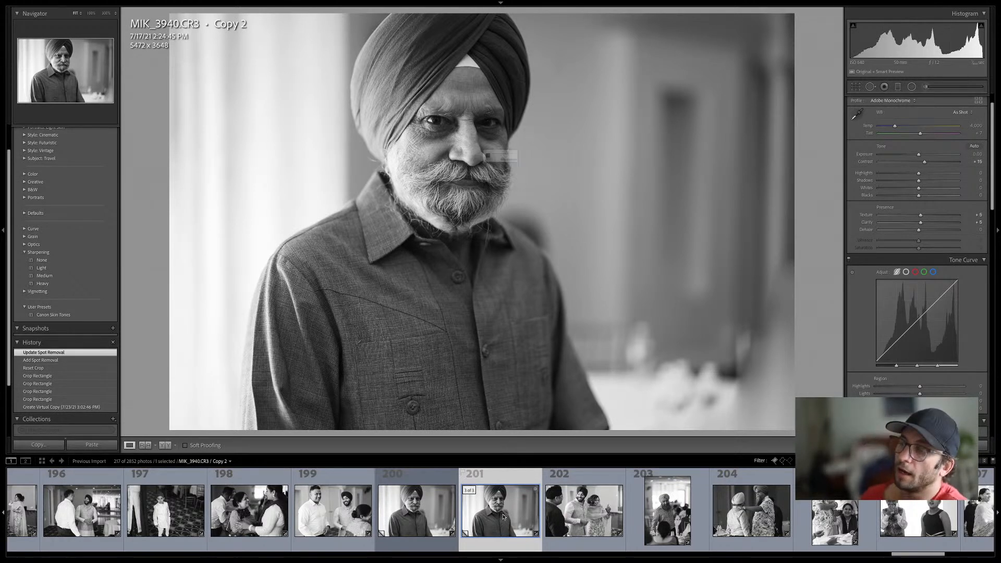
pyautogui.press('BackSpace')
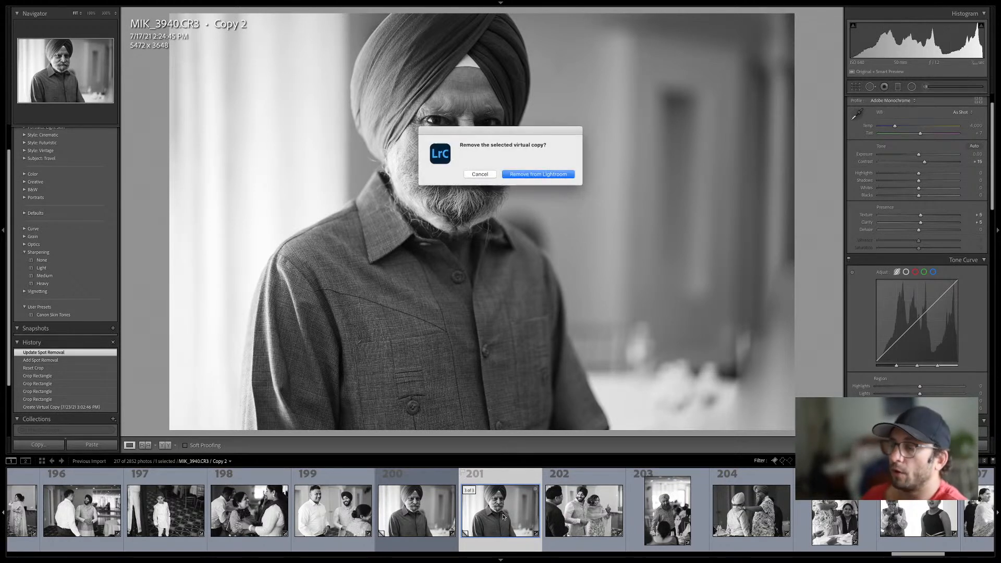
pyautogui.click(540, 178)
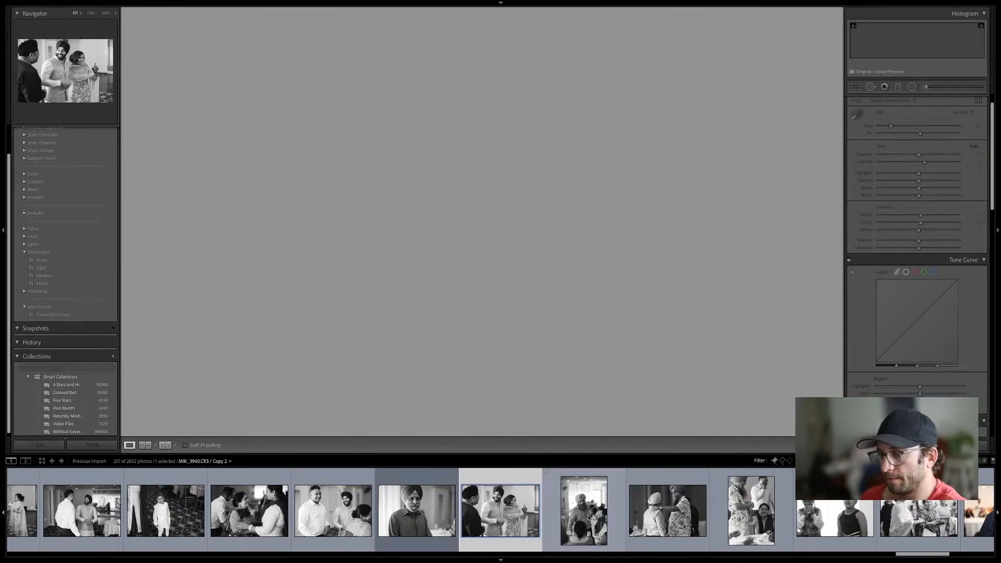
# Review photos 202 to 209 one by one in Develop, checking each for consistent brightness, contrast and framing
pyautogui.click(589, 517)
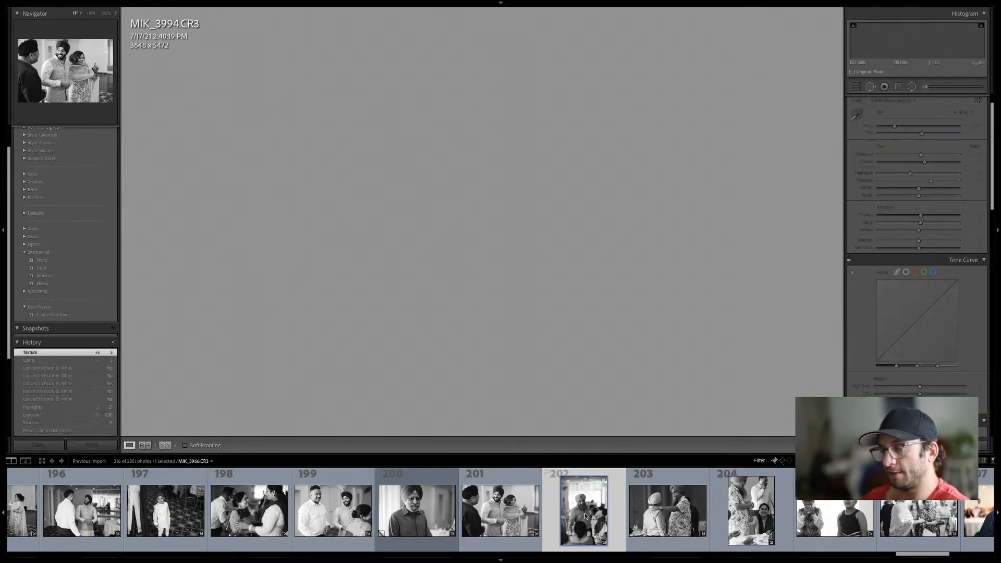
pyautogui.press('Right')
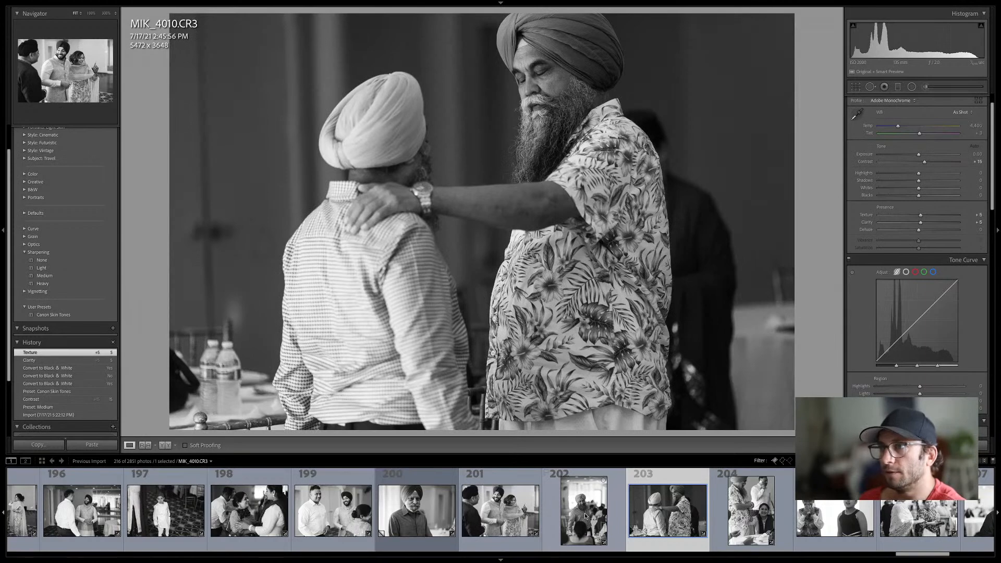
pyautogui.press('Right')
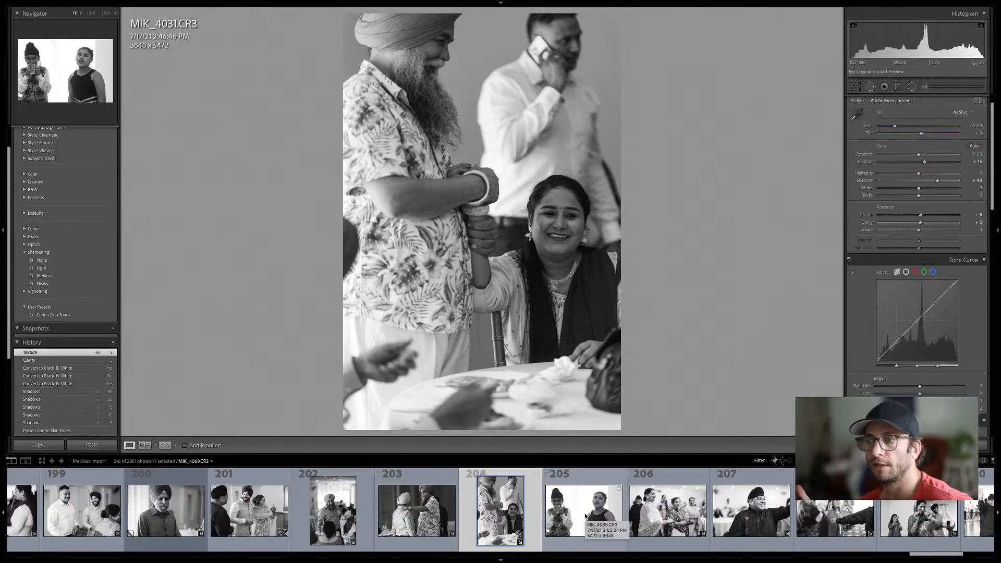
pyautogui.click(586, 516)
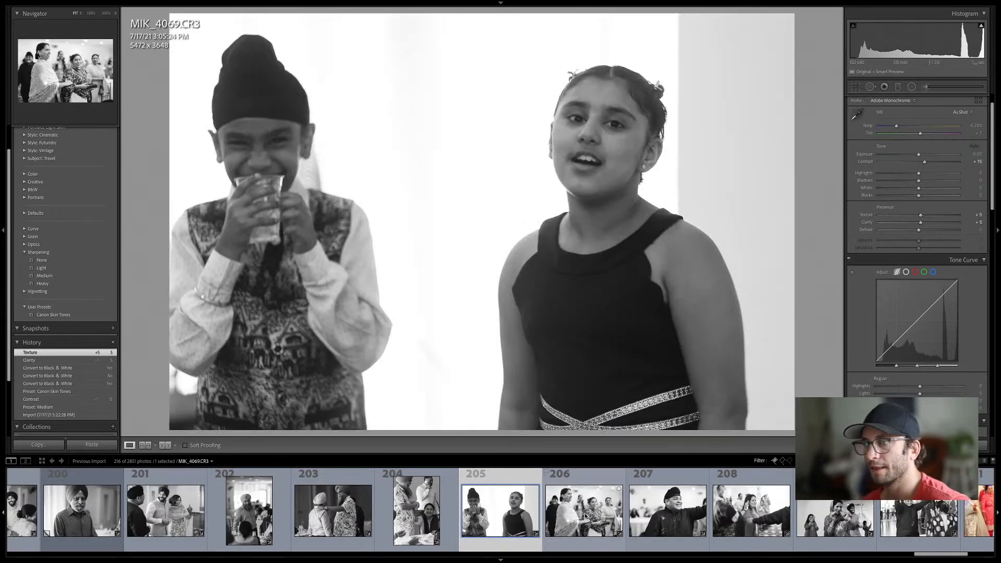
pyautogui.click(585, 516)
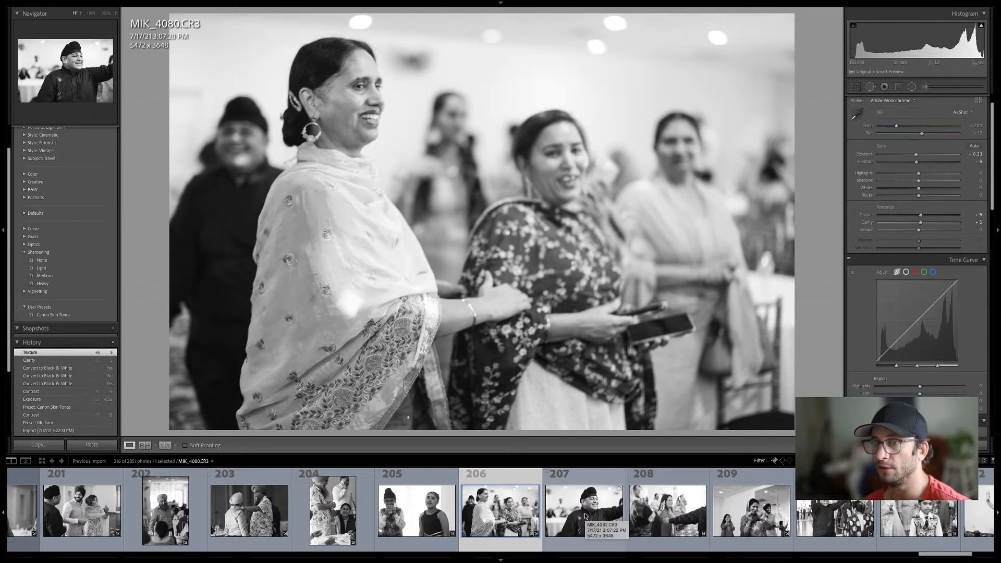
pyautogui.click(585, 516)
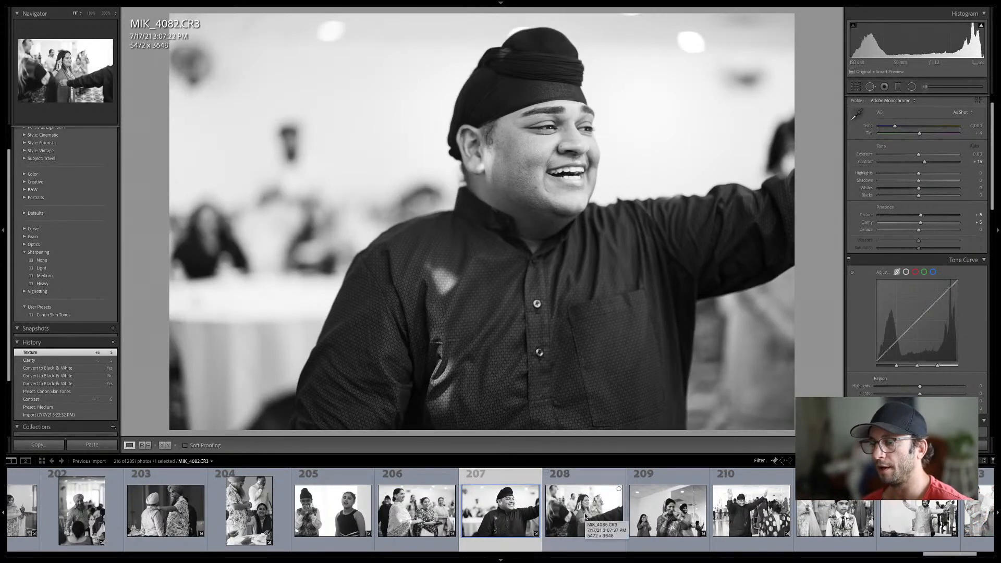
pyautogui.click(585, 517)
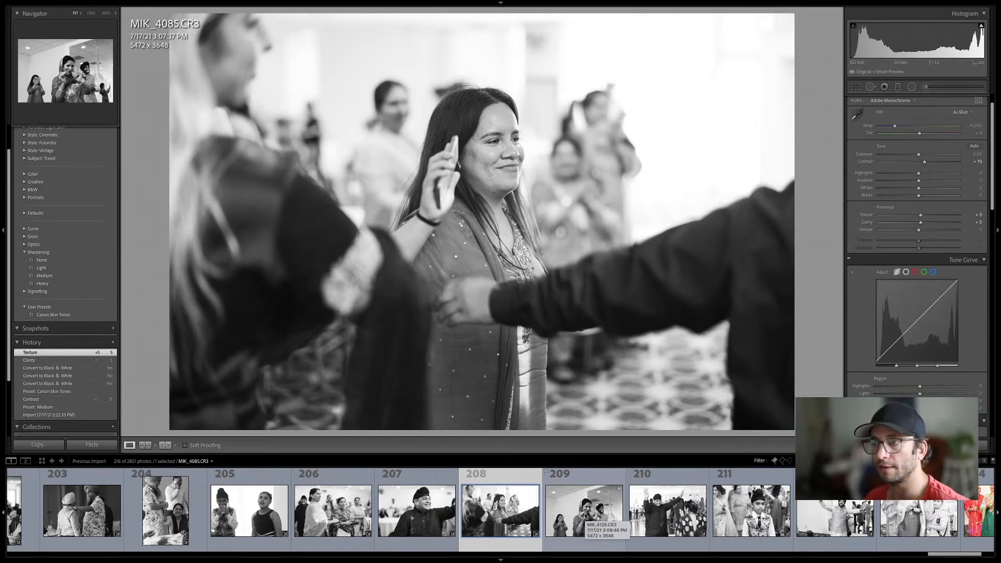
pyautogui.click(585, 516)
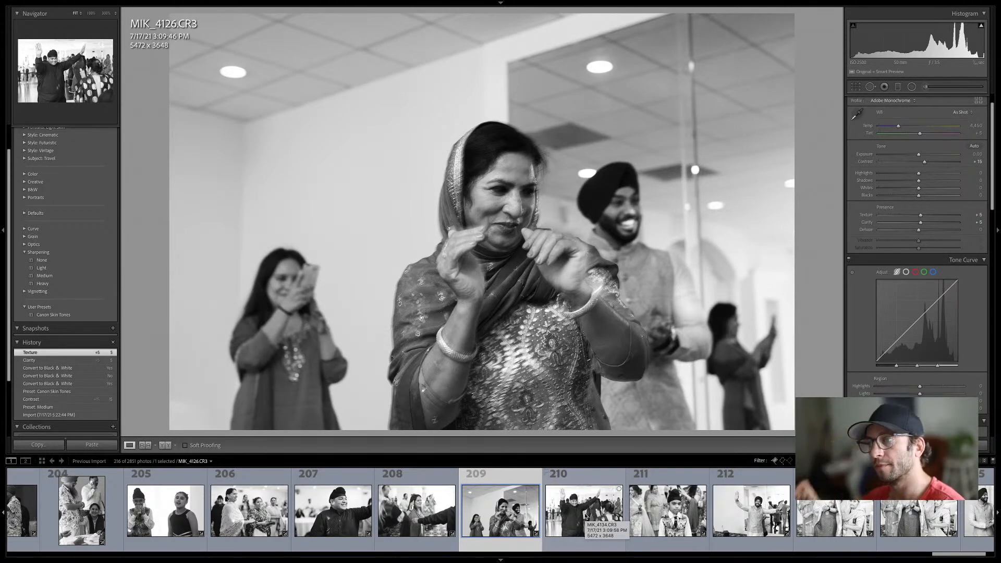
# Crop photo 209 of the clapping woman slightly tighter and check it among its neighbours in the Library grid
pyautogui.press('g')
pyautogui.press('e')
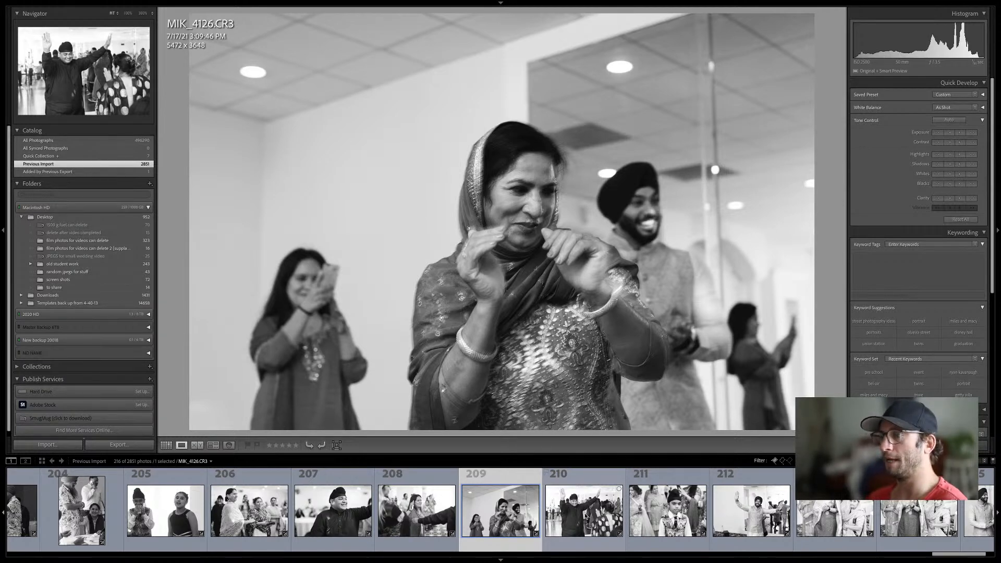
pyautogui.press('r')
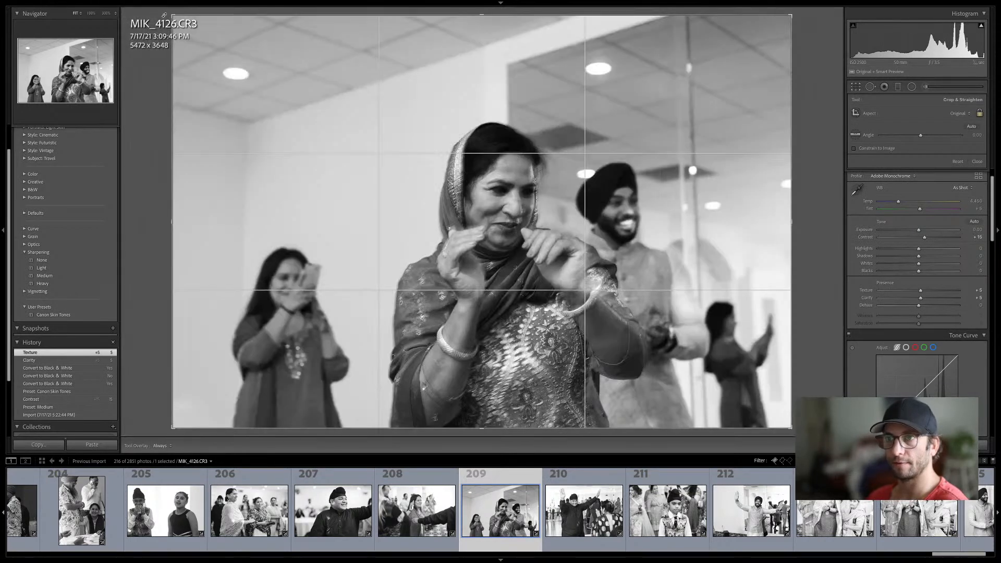
pyautogui.moveTo(163, 15); pyautogui.dragTo(182, 22)
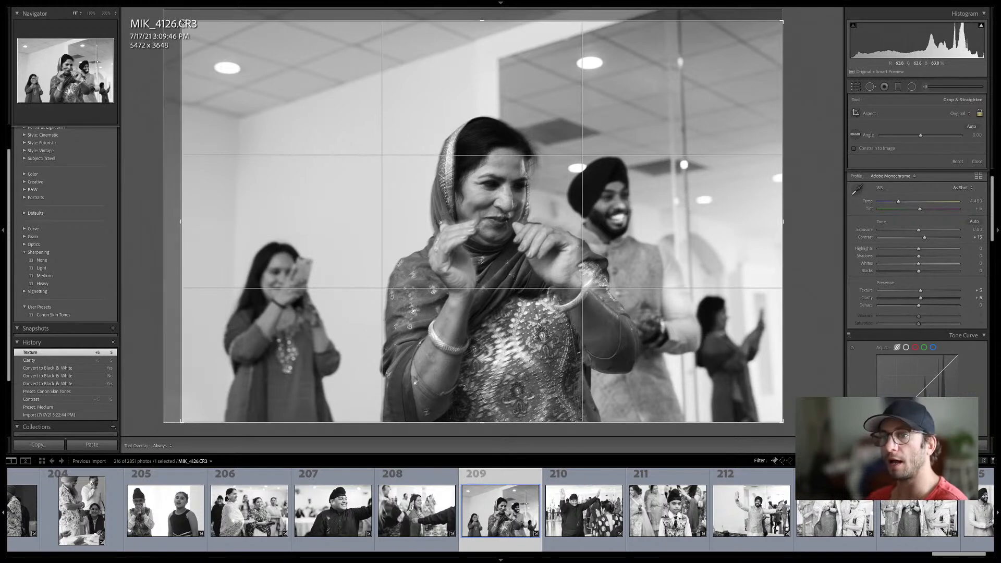
pyautogui.press('Return')
pyautogui.press('g')
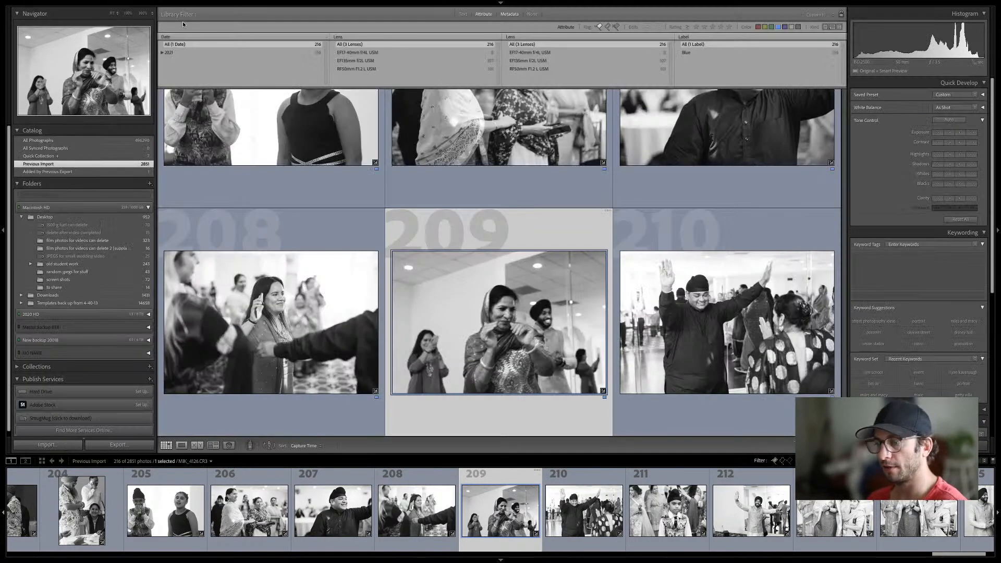
# Review photos 210 to 212 in the Library, enlarging them in Loupe view to check brightness and contrast
pyautogui.press('Right')
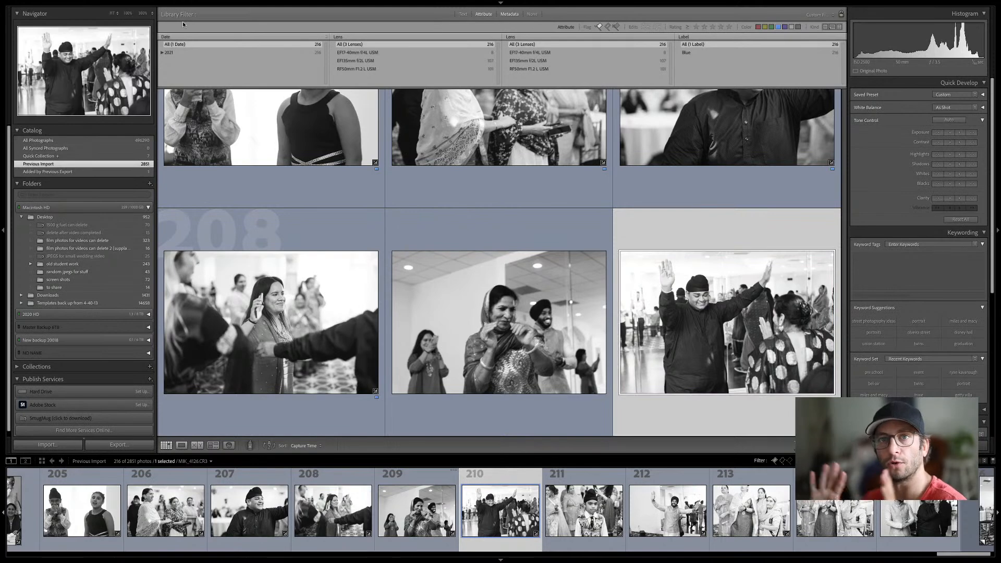
pyautogui.press('Right')
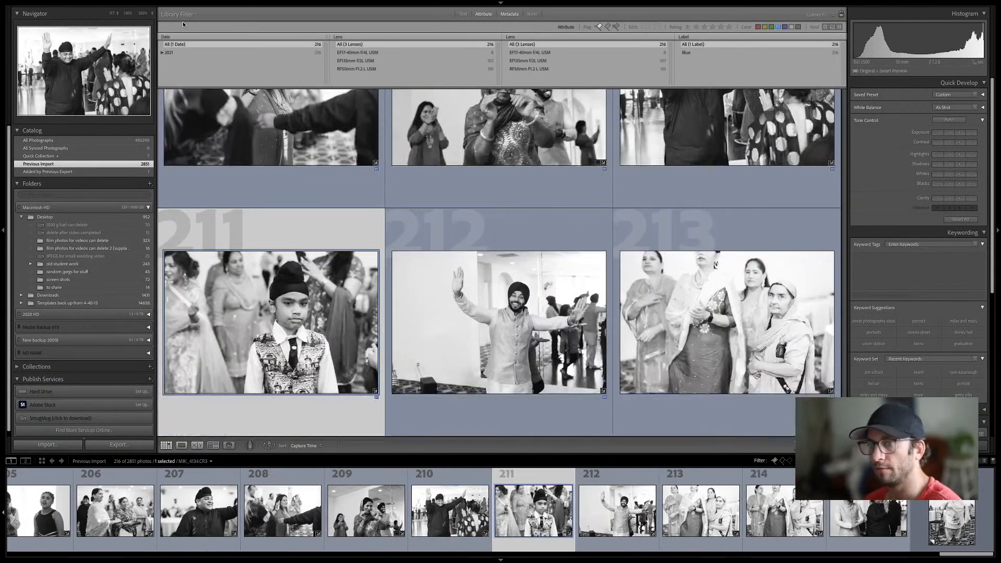
pyautogui.press('e')
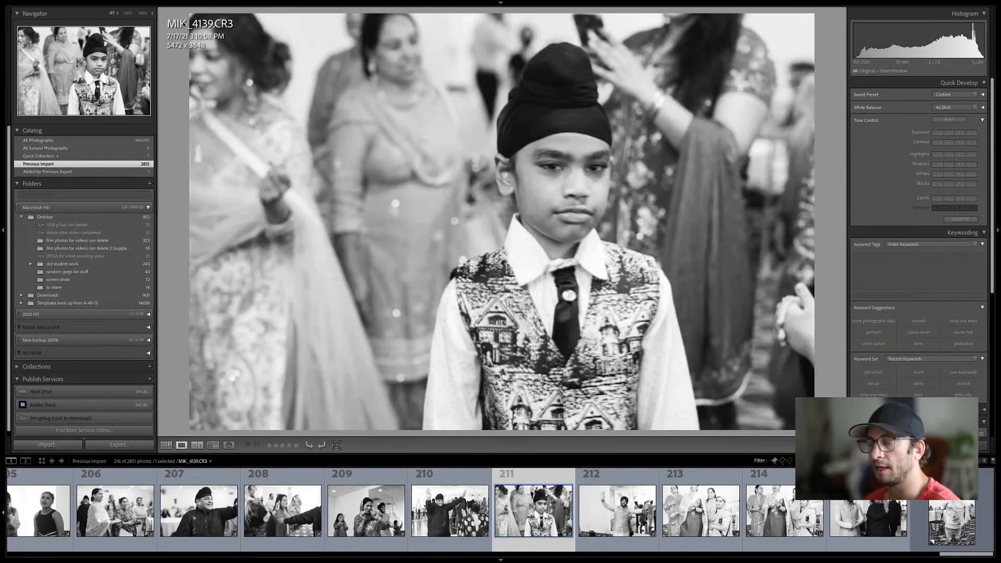
pyautogui.press('Right')
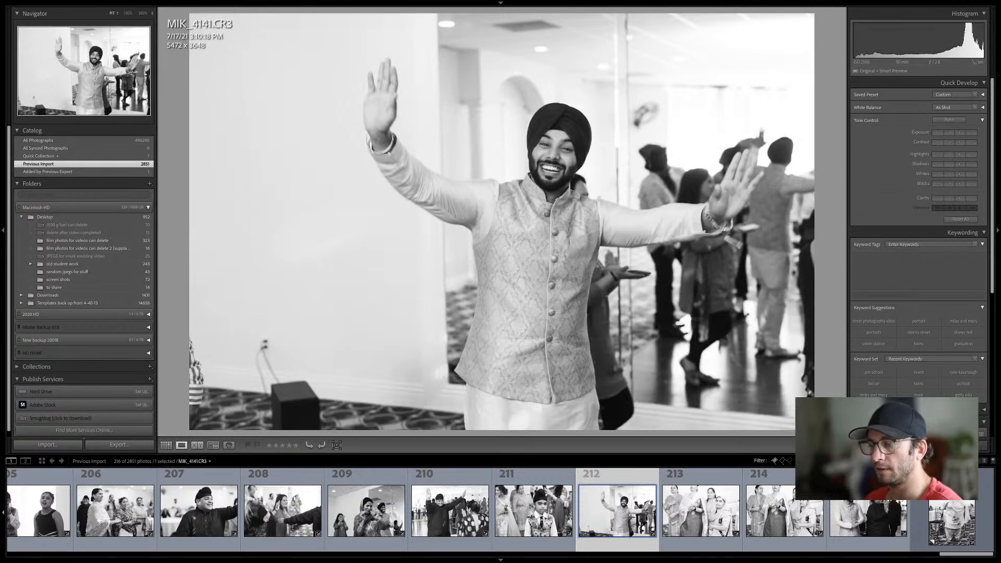
# Lower the exposure of photos 213 and 214 of the four women together with Quick Develop
pyautogui.press('Right')
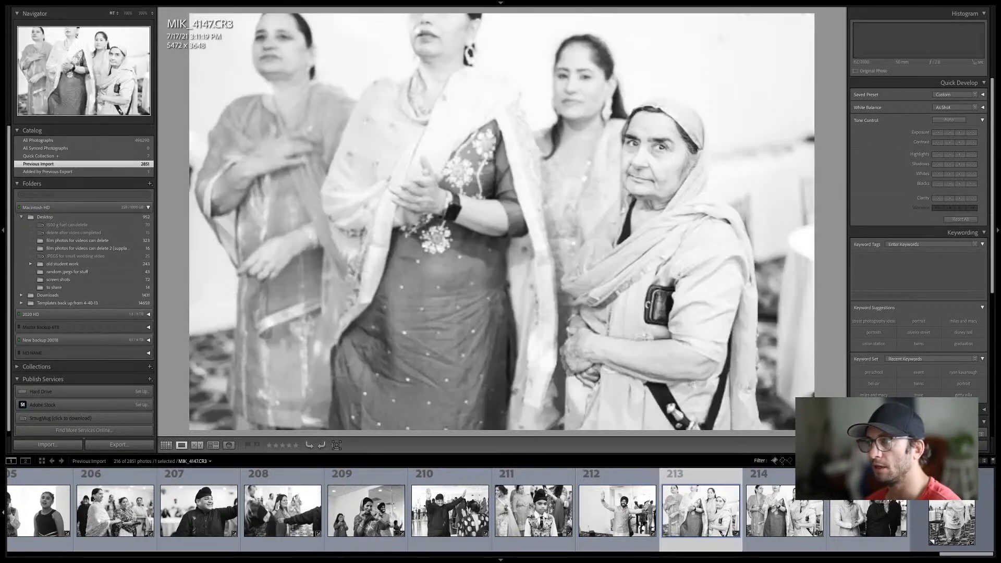
pyautogui.hotkey('shift', 'Right')
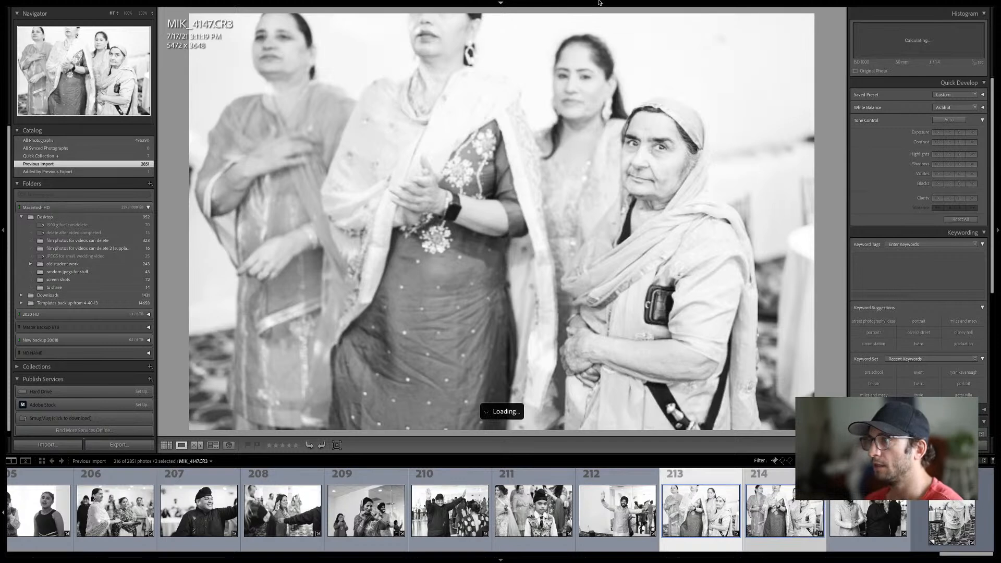
pyautogui.press('-')
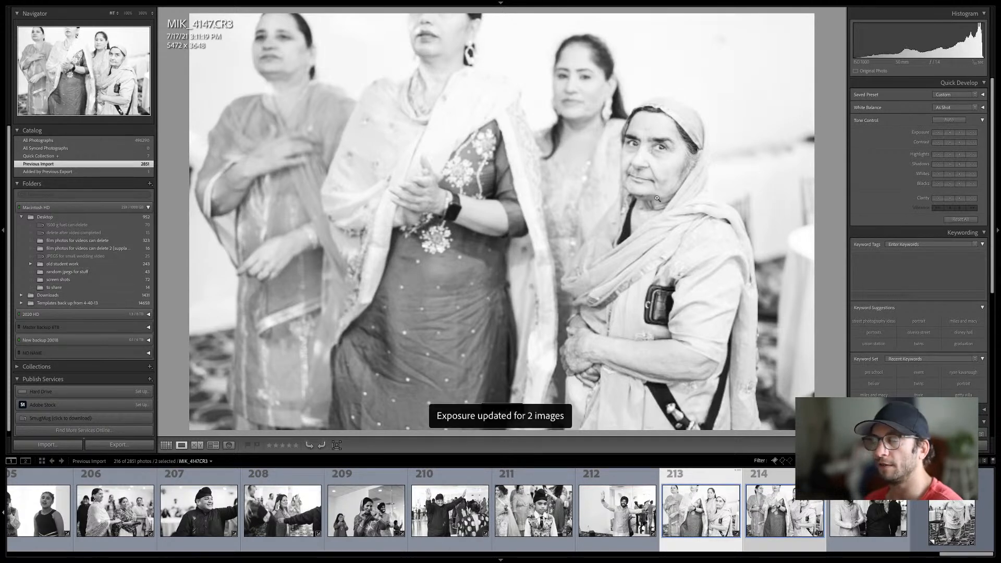
pyautogui.click(950, 133)
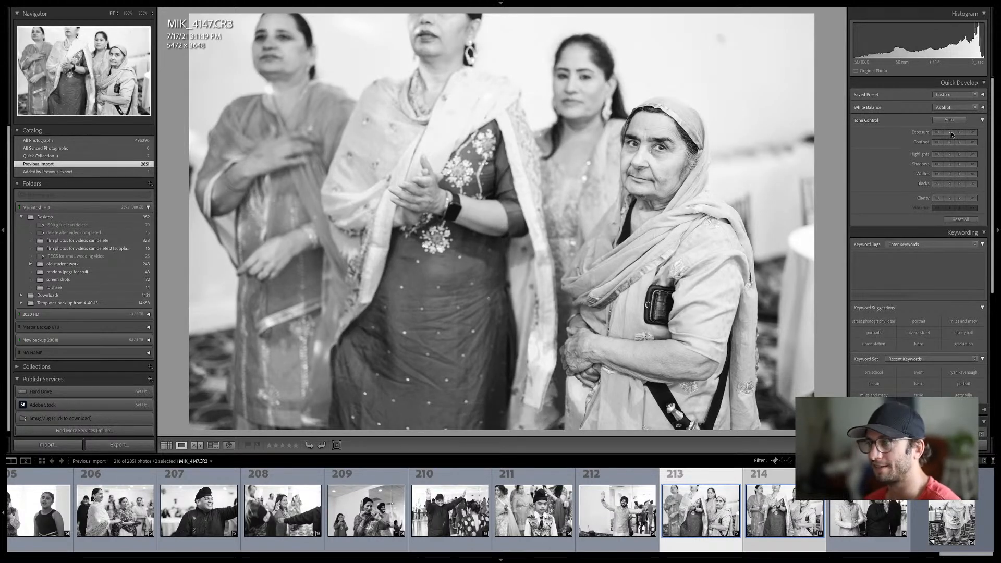
# Check photo 215 and the last virtual copy, 216, enlarged, and compare them with their neighbours in the grid
pyautogui.click(862, 514)
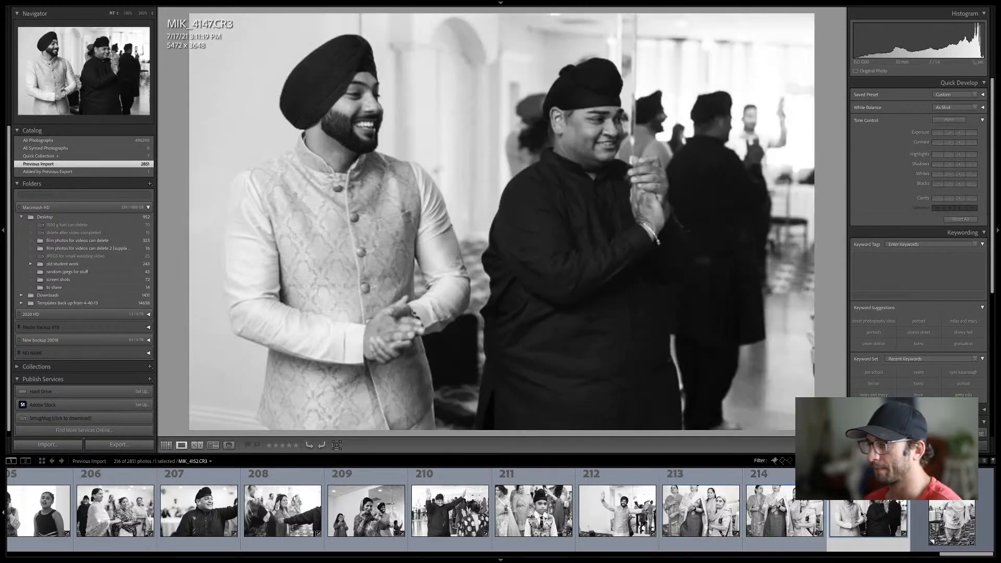
pyautogui.press('Right')
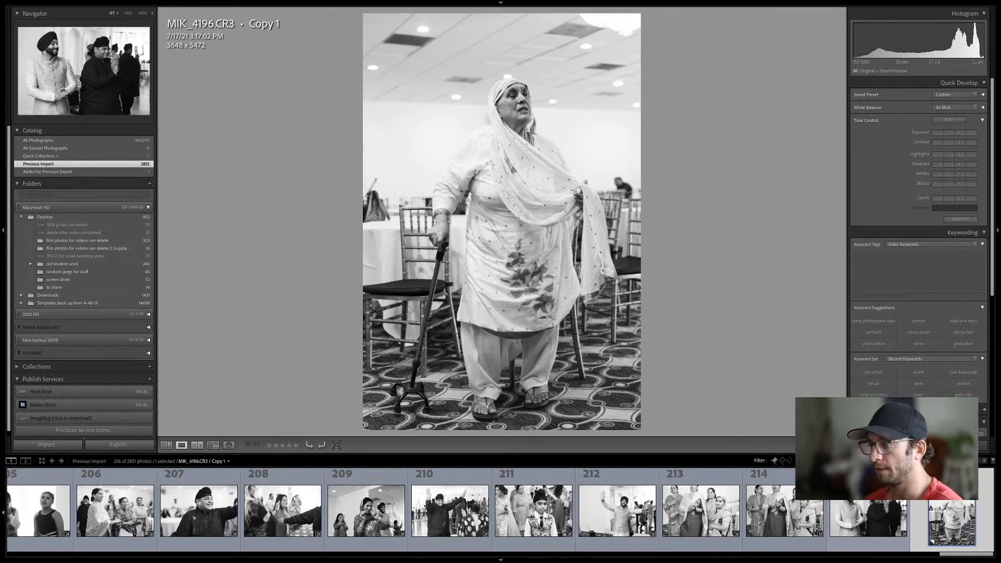
pyautogui.press('g')
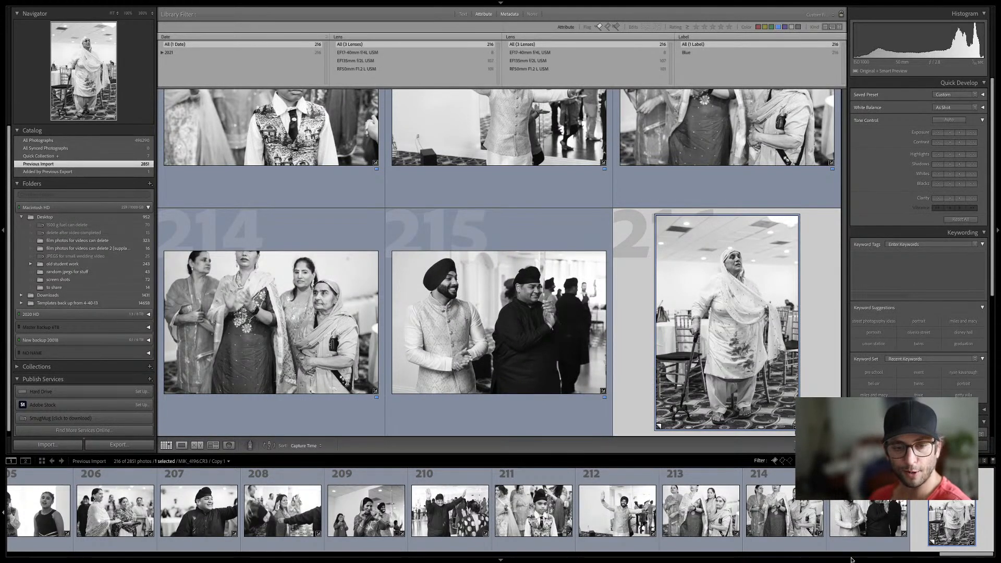
# Return to the first photos in the Library grid and hide the side panels to enlarge the thumbnails
pyautogui.moveTo(844, 431); pyautogui.dragTo(841, 97)
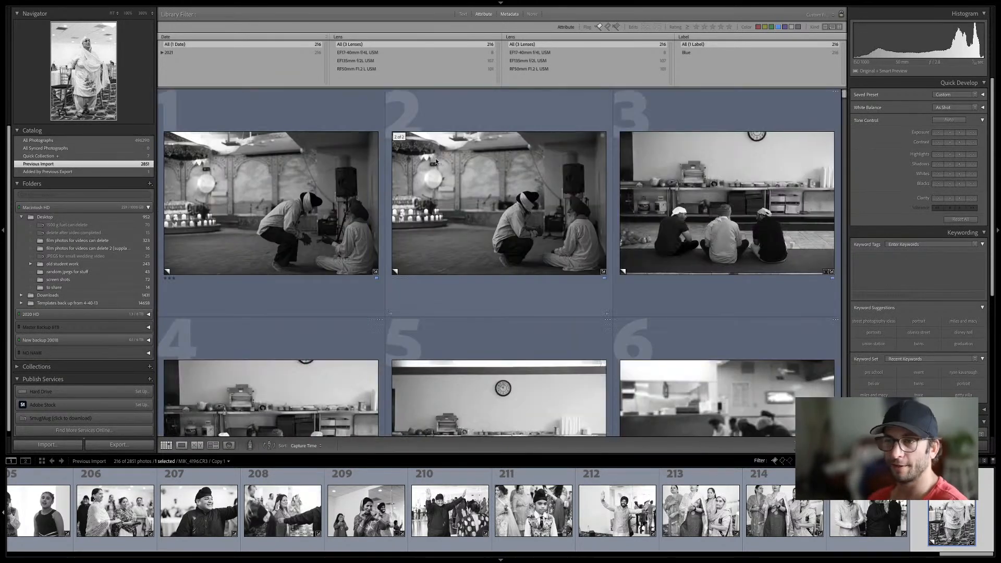
pyautogui.press('Tab')
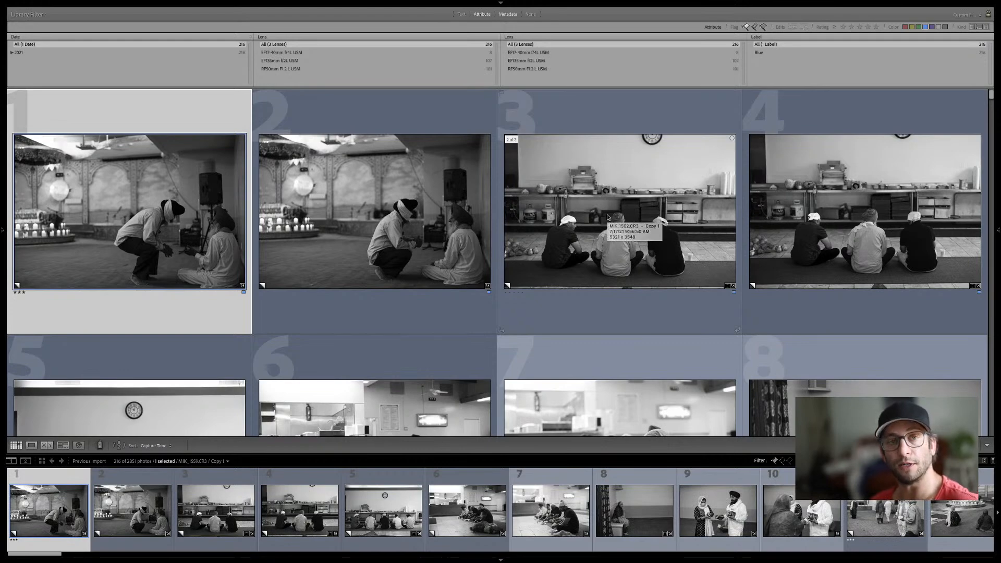
pyautogui.press('Down')
pyautogui.press('Up')
pyautogui.press('Right')
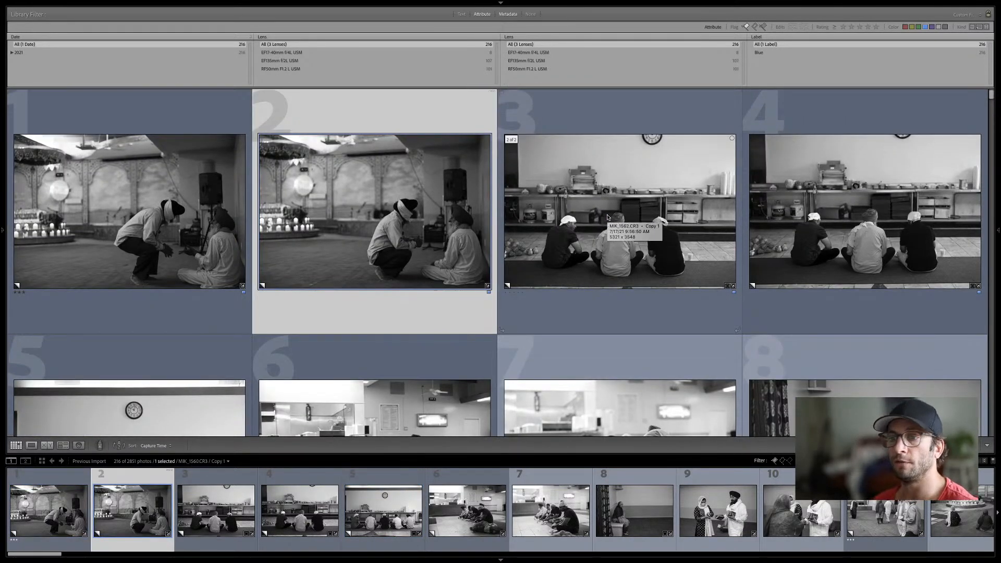
# Review the grid row by row from photo 2 through photo 111, comparing brightness, contrast and framing between neighbouring photos
pyautogui.press('Down')
pyautogui.press('Down')
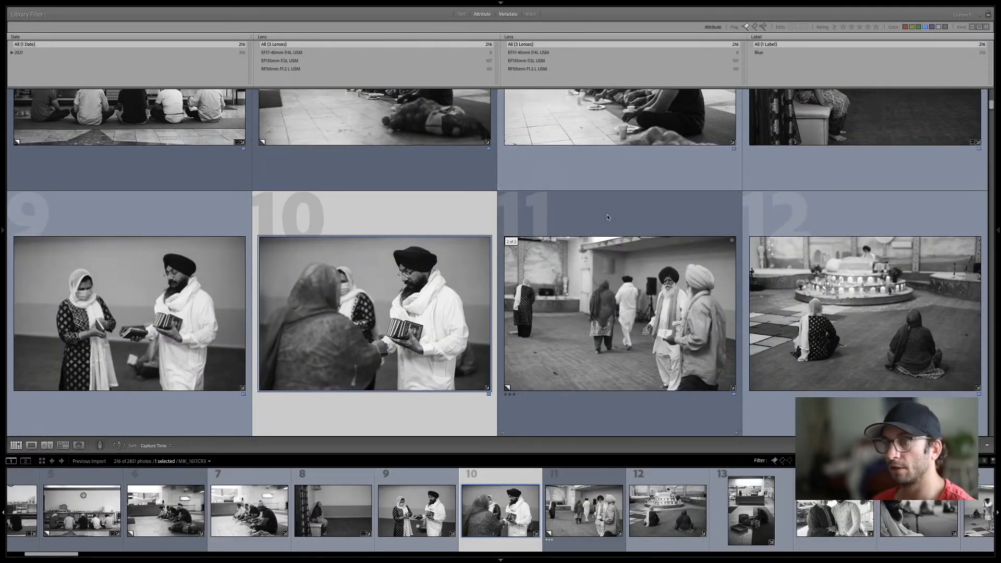
pyautogui.press('Down')
pyautogui.press('Down')
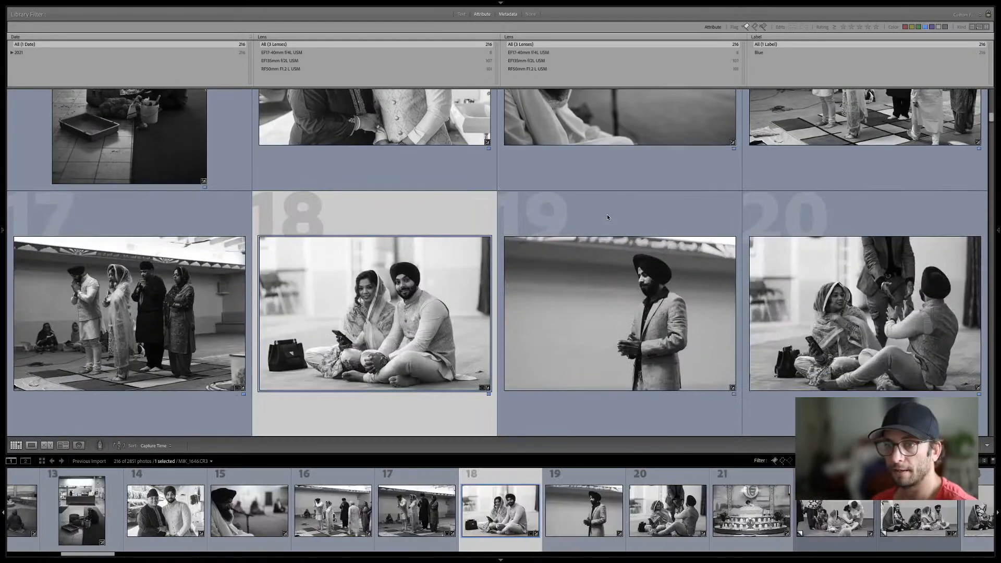
pyautogui.press('Down')
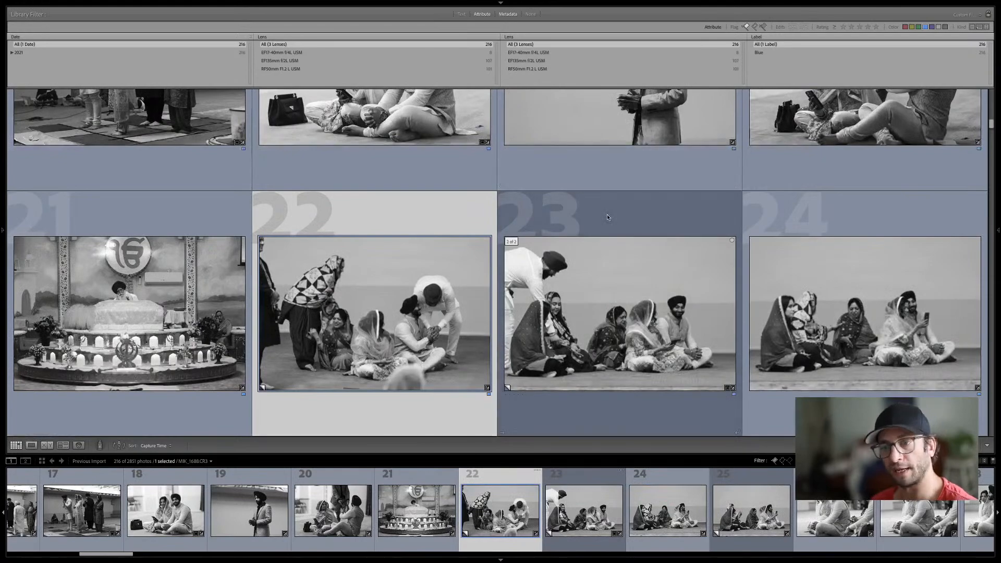
pyautogui.press('Down')
pyautogui.press('Down')
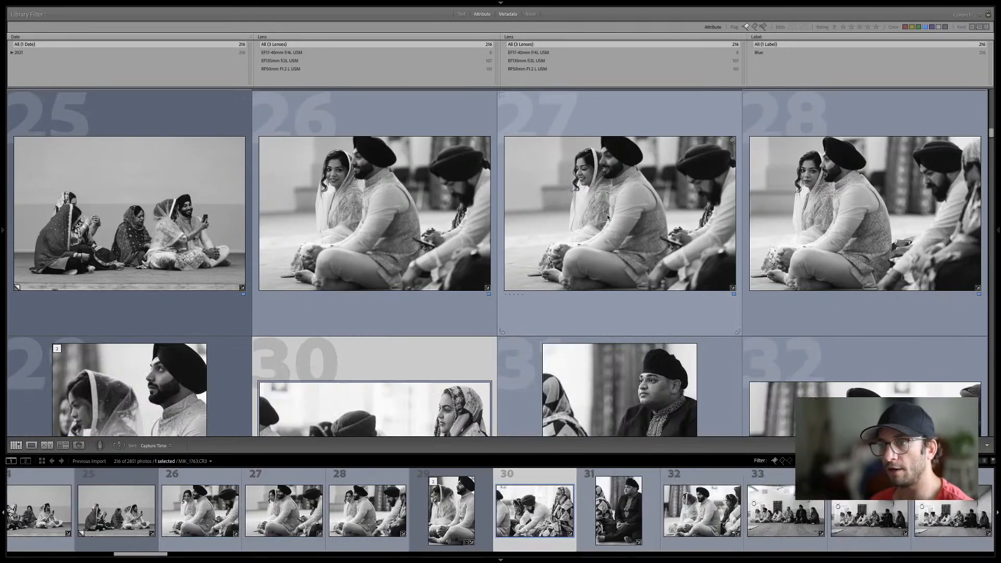
pyautogui.press('Down')
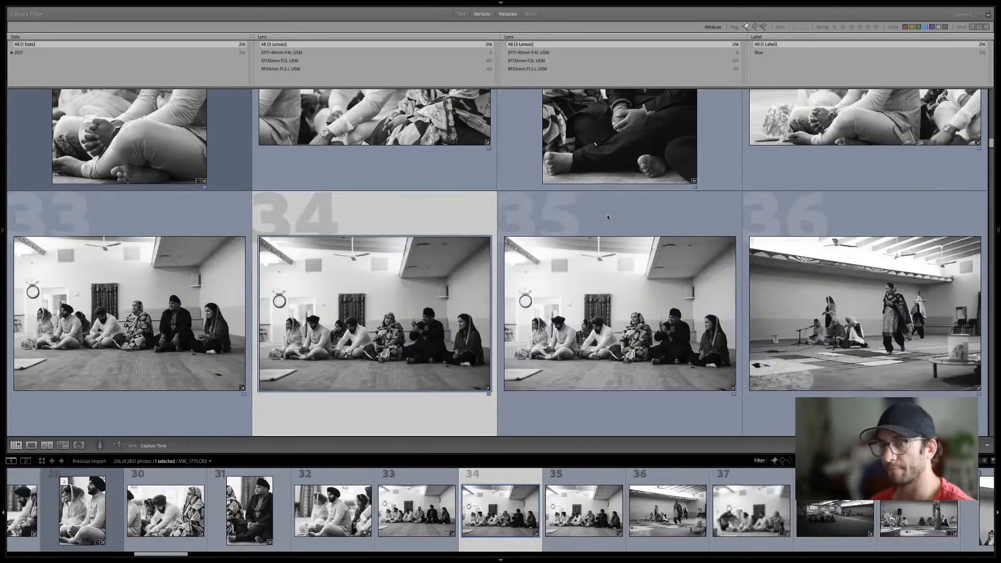
pyautogui.press('Down')
pyautogui.press('Right')
pyautogui.press('Down')
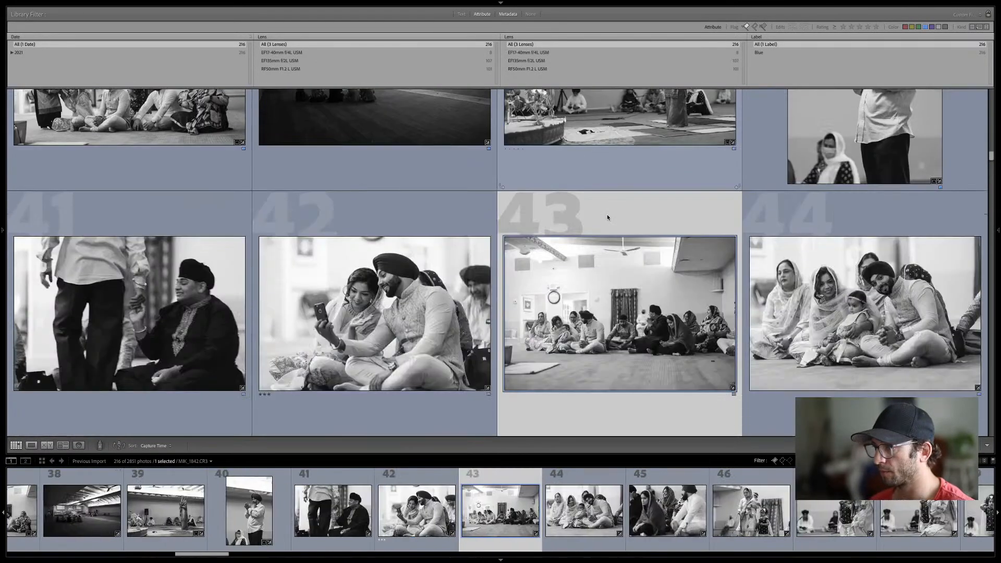
pyautogui.press('Down')
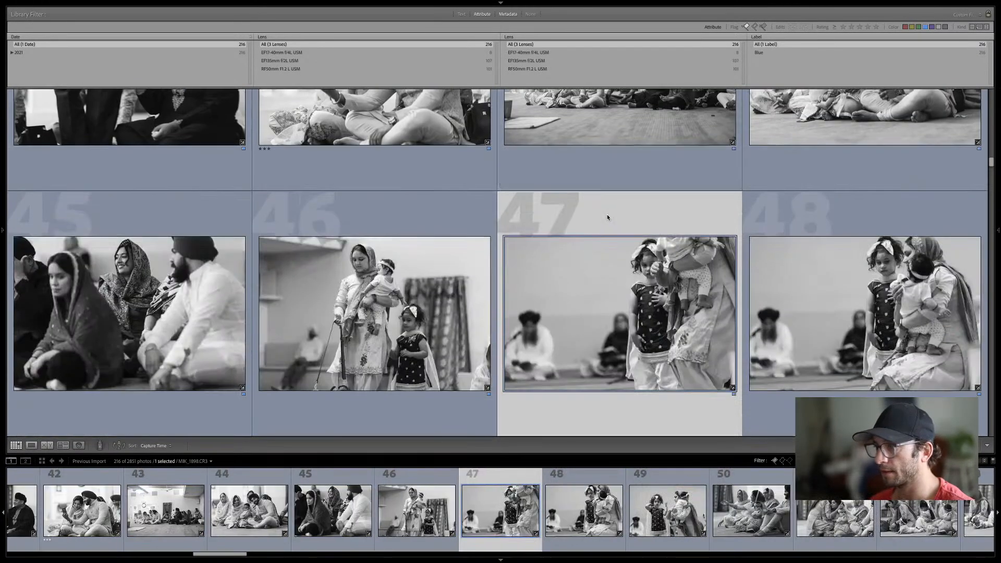
pyautogui.press('Down')
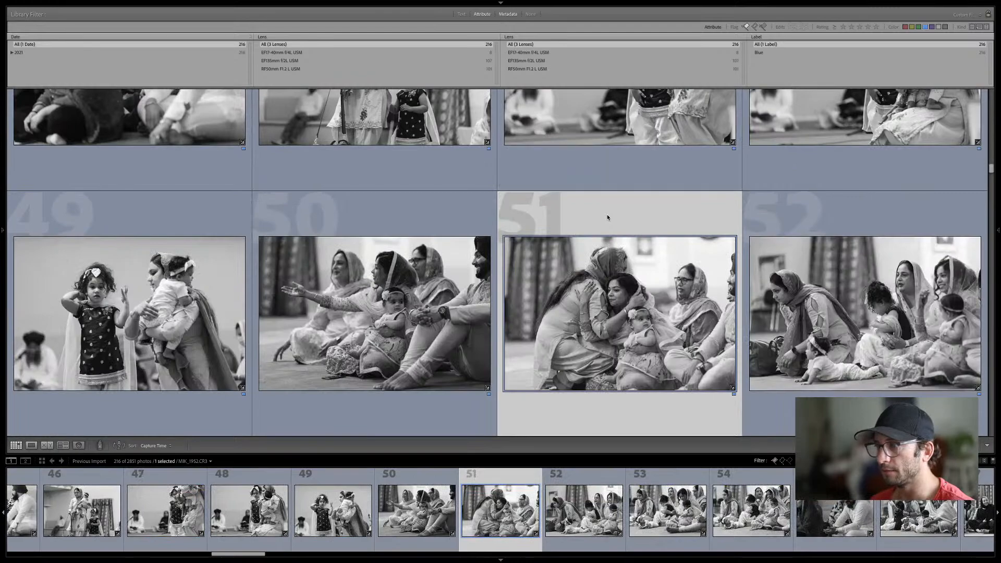
pyautogui.press('Down')
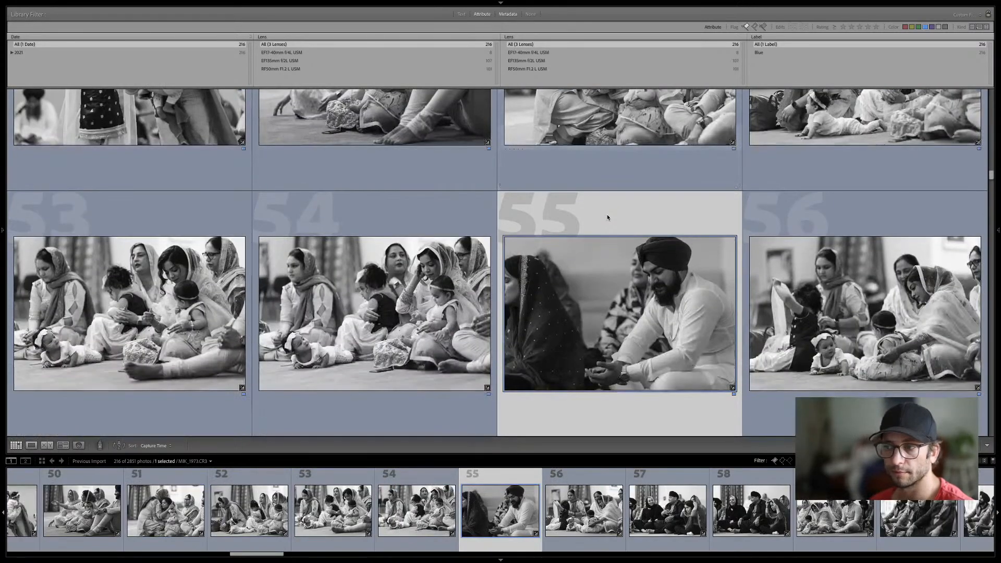
pyautogui.press('Down')
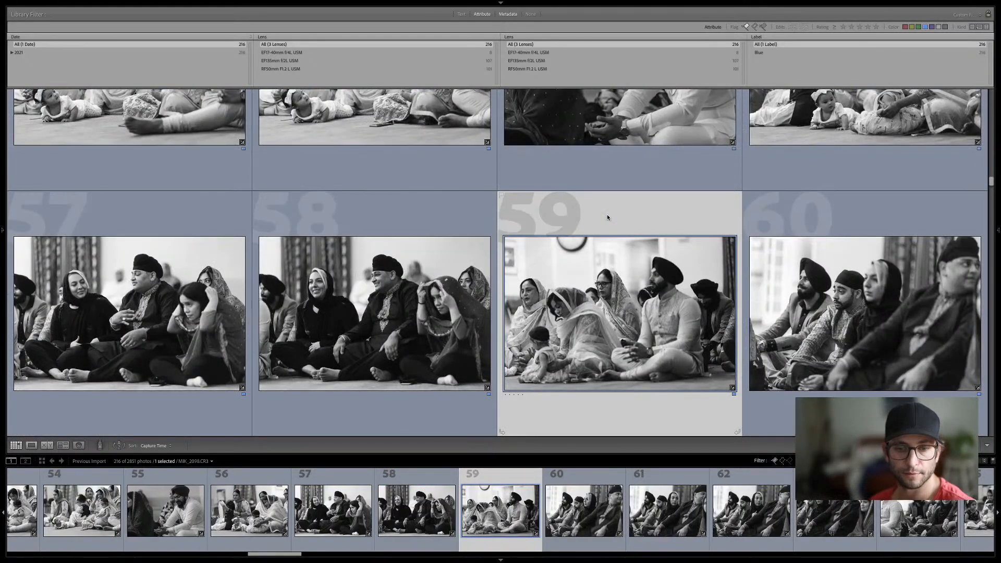
pyautogui.press('Down')
pyautogui.press('Down')
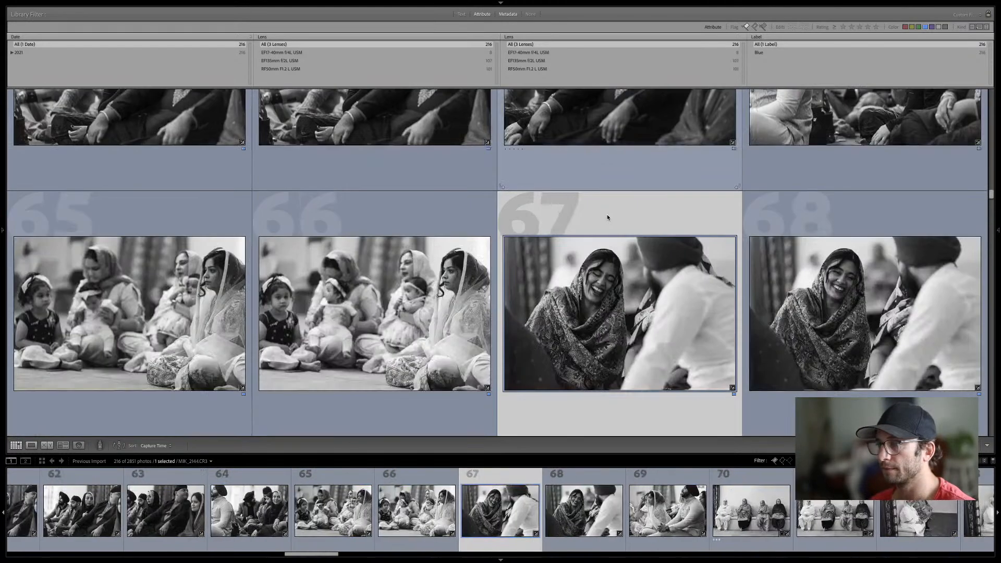
pyautogui.press('Down')
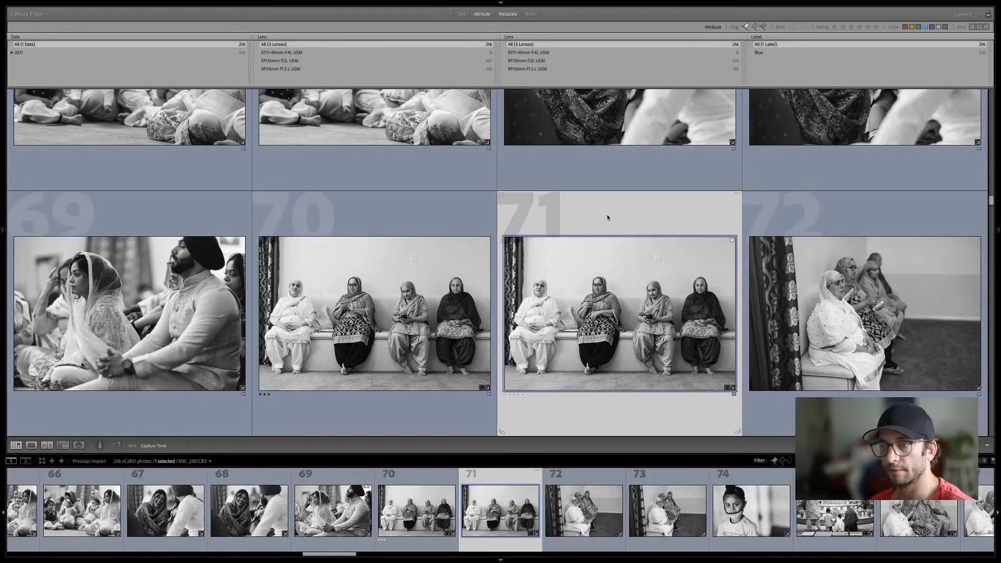
pyautogui.press('Down')
pyautogui.press('Down')
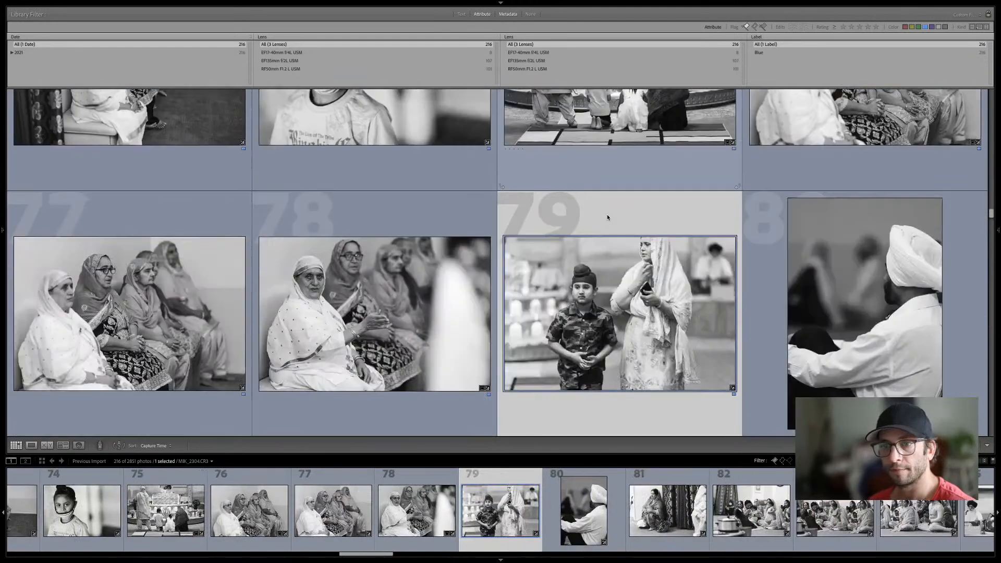
pyautogui.press('Down')
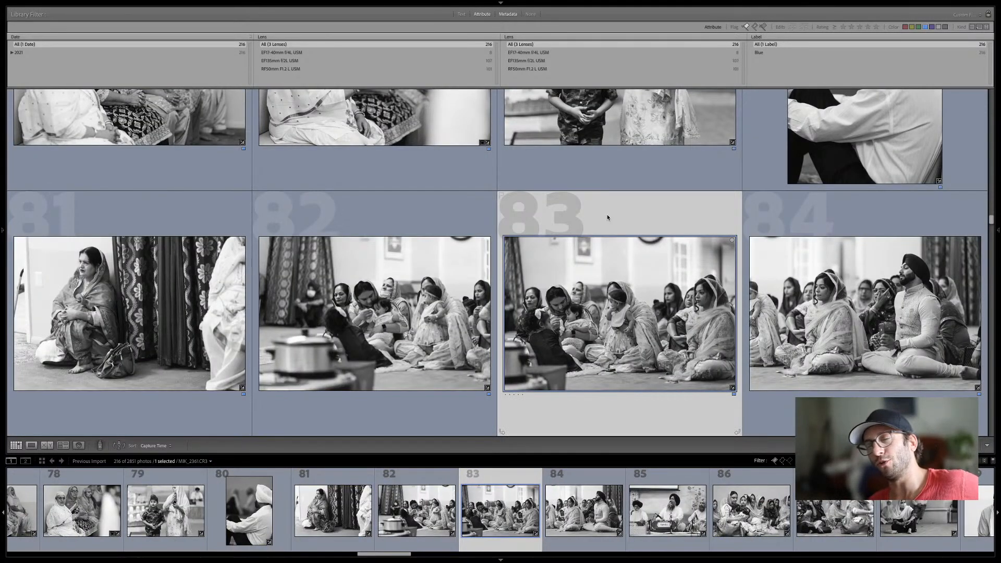
pyautogui.press('Down')
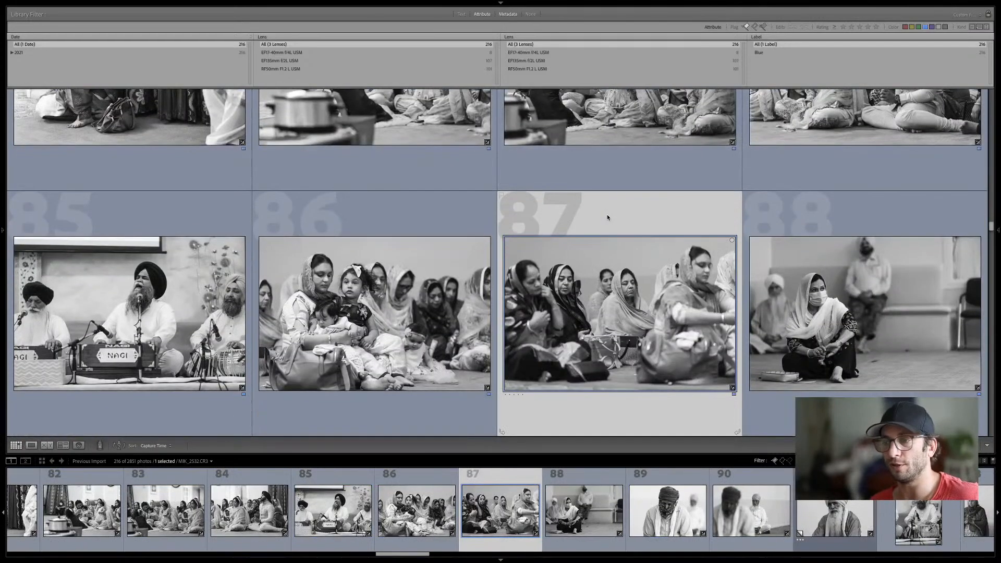
pyautogui.press('Down')
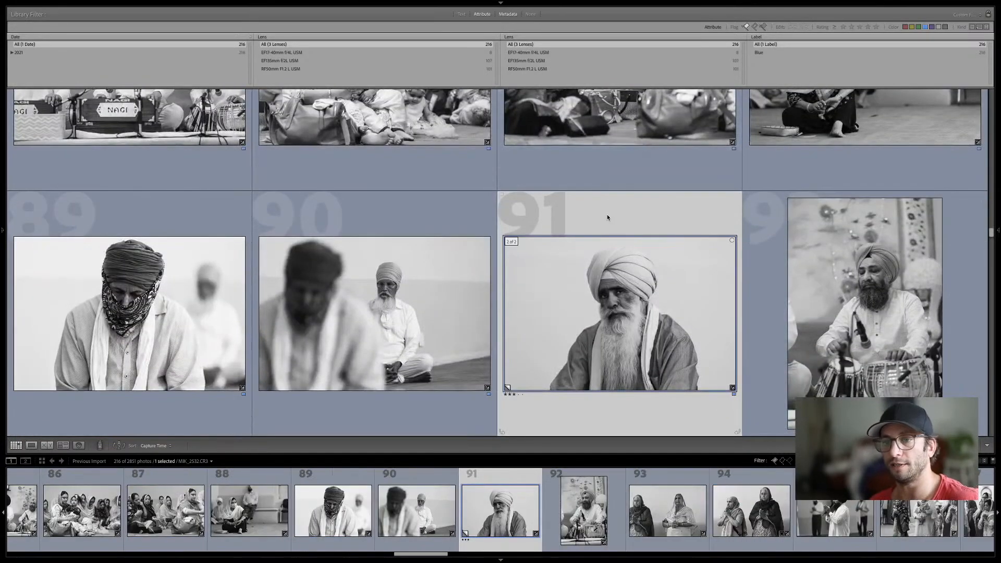
pyautogui.press('Left')
pyautogui.press('Right')
pyautogui.press('Down')
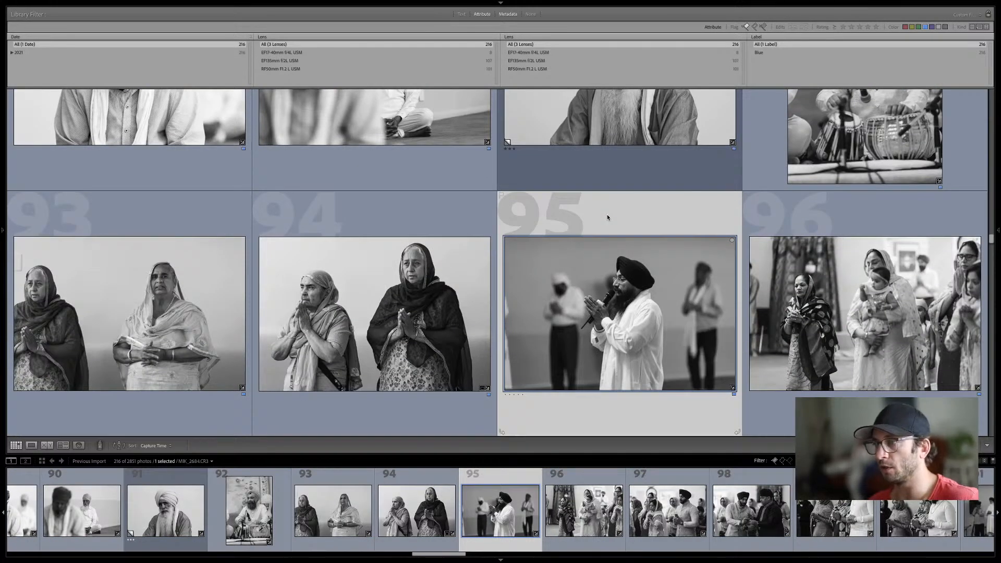
pyautogui.press('Down')
pyautogui.press('Left')
pyautogui.press('Right')
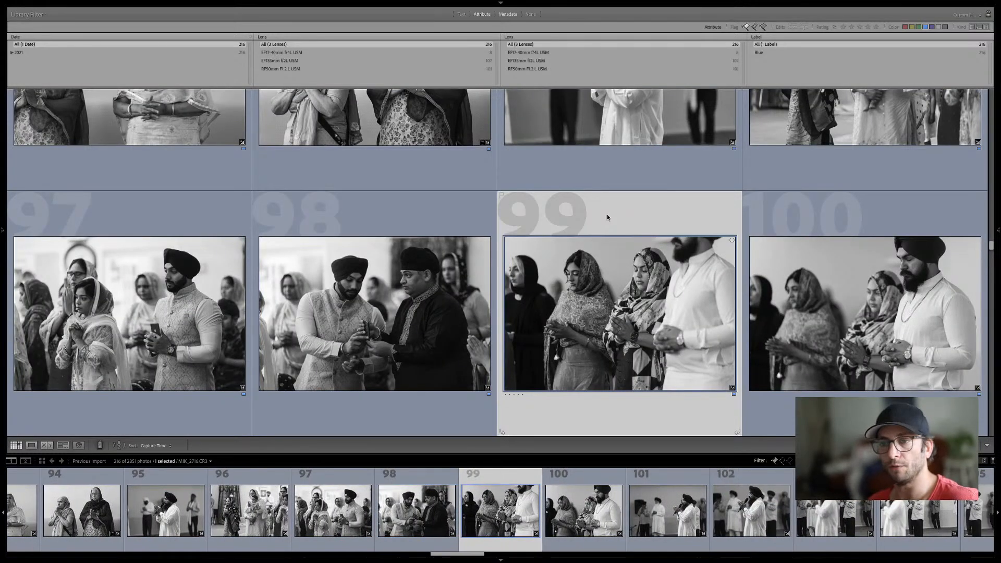
pyautogui.press('Down')
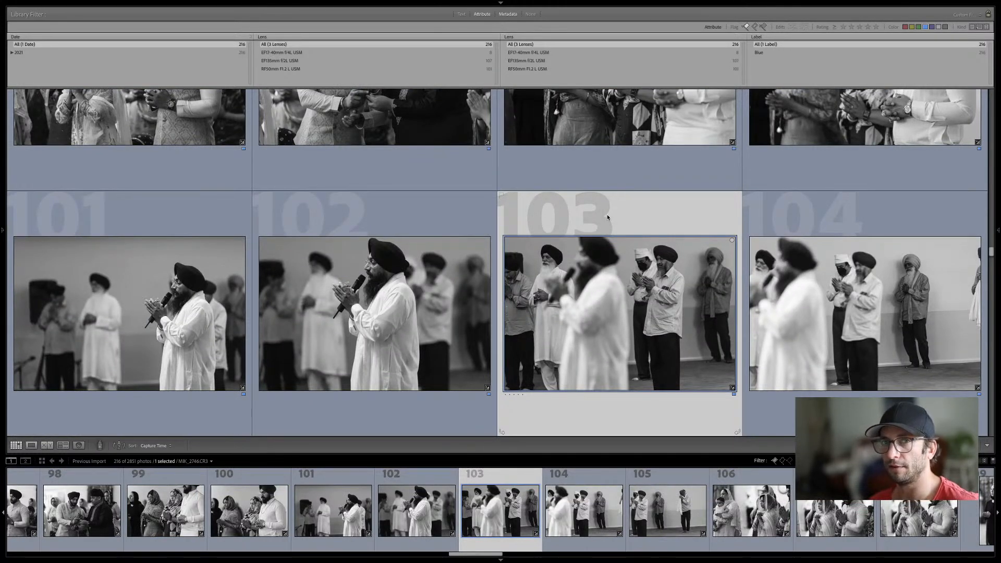
pyautogui.press('Down')
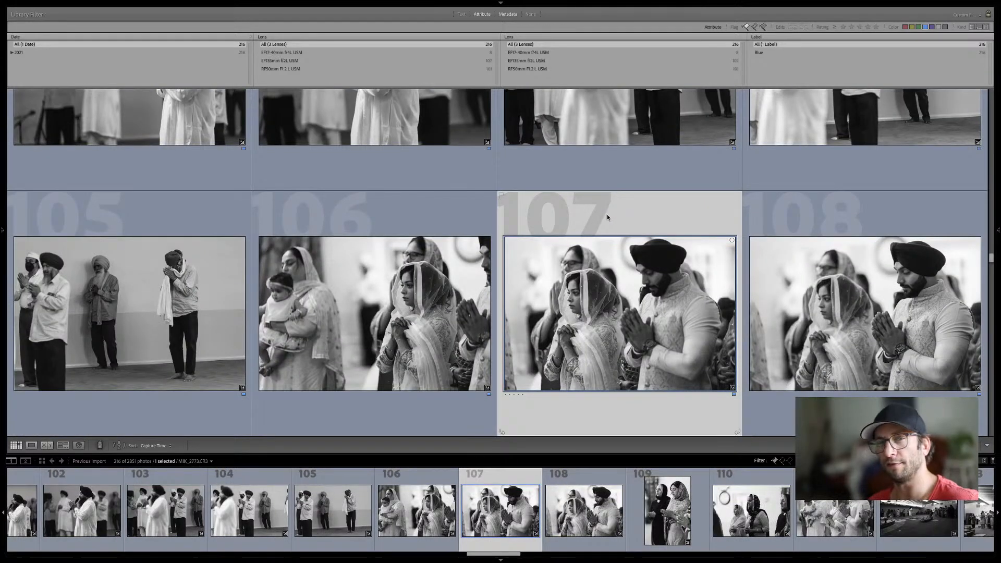
pyautogui.press('Left')
pyautogui.press('Right')
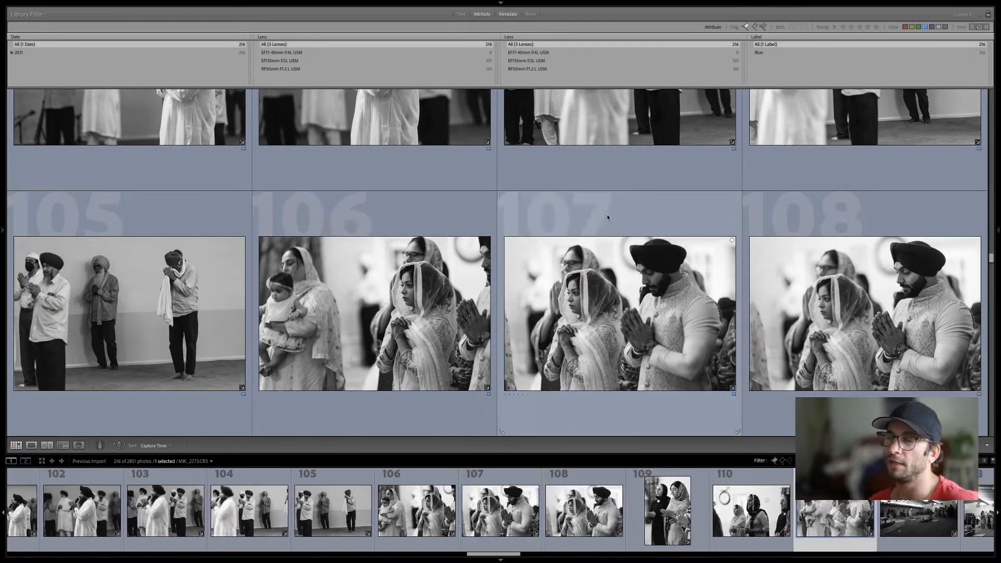
# Review the ceremony photos row by row from 109 through 160, comparing brightness, contrast and framing across each row
pyautogui.press('Down')
pyautogui.press('Left')
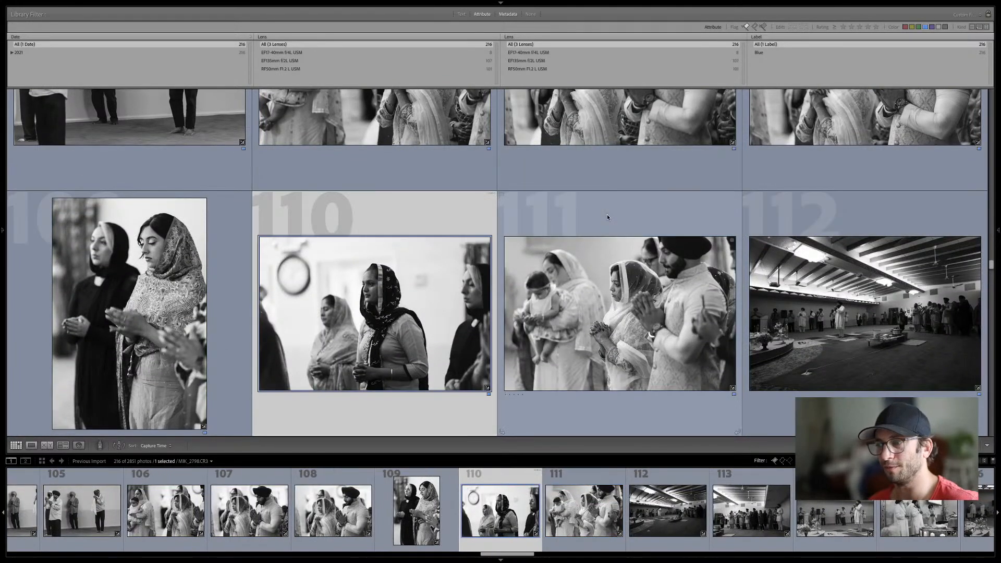
pyautogui.press('Right')
pyautogui.press('Down')
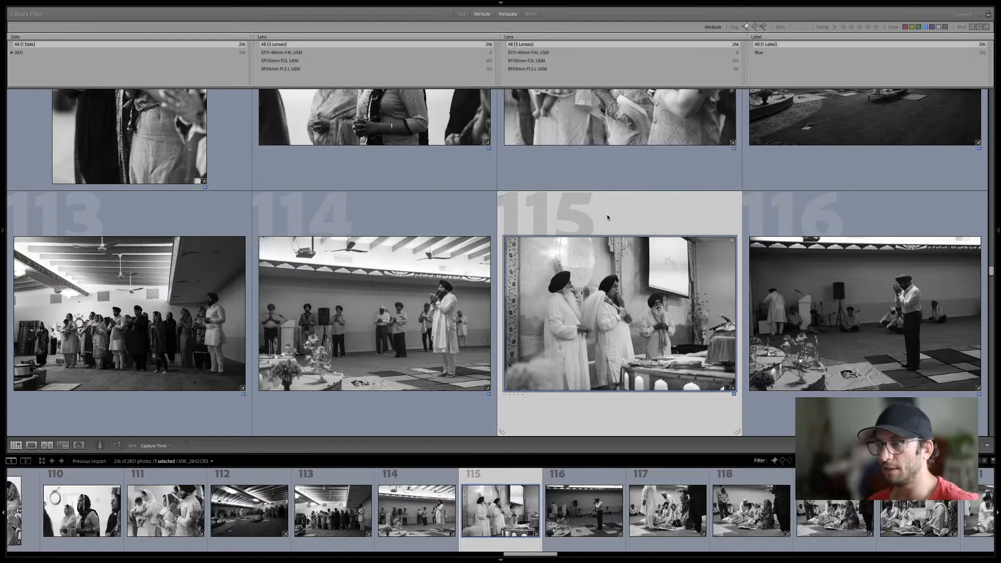
pyautogui.press('Down')
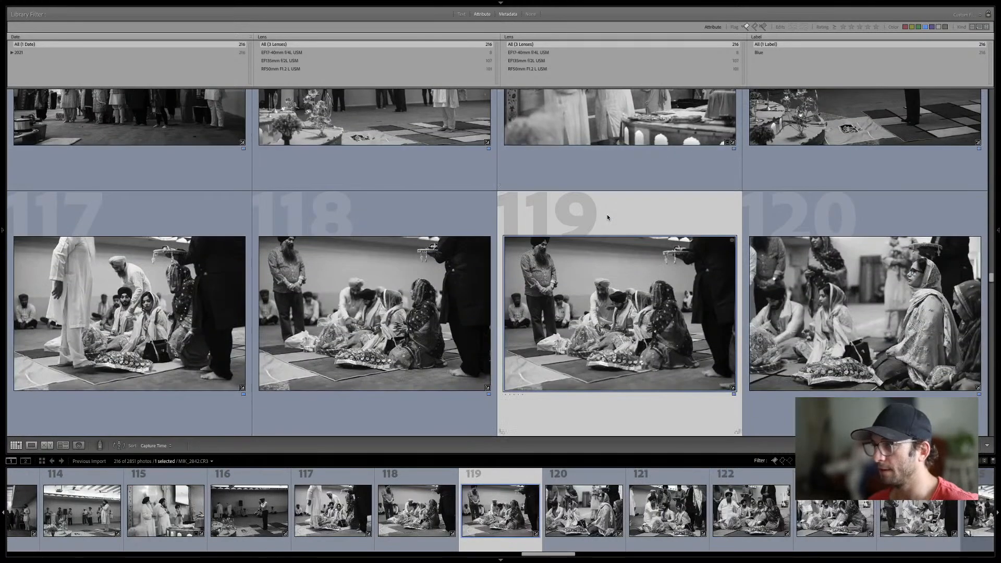
pyautogui.press('Down')
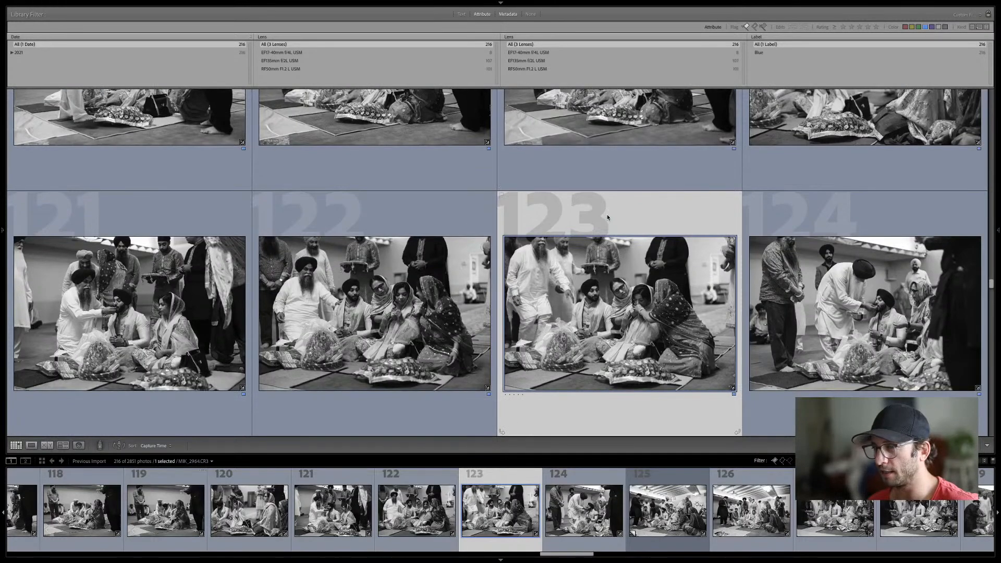
pyautogui.press('Down')
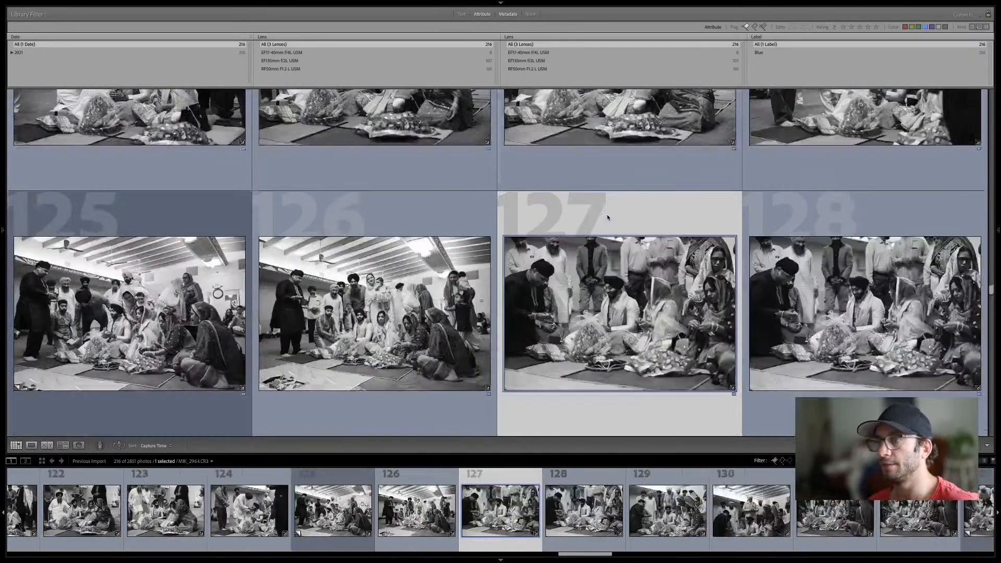
pyautogui.press('Down')
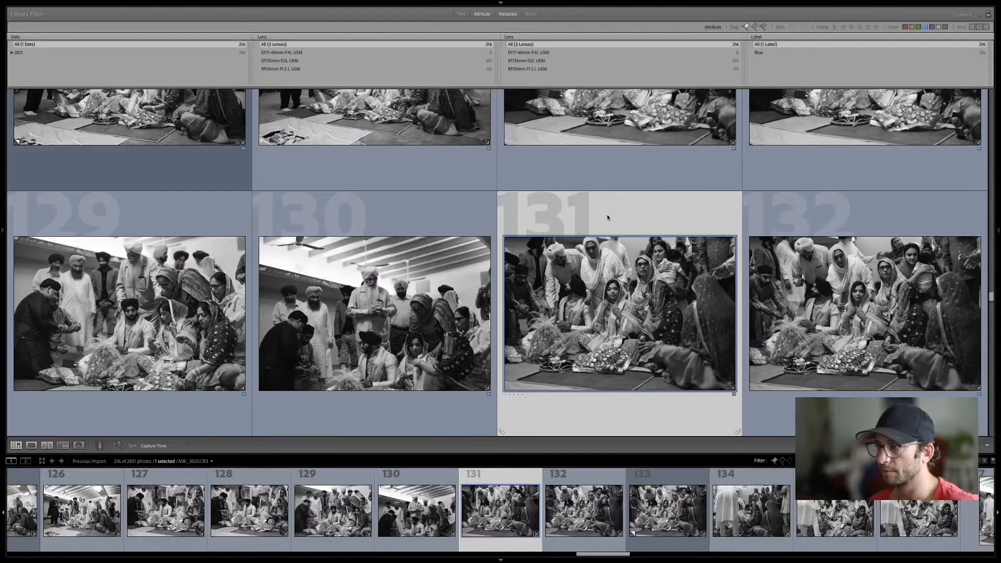
pyautogui.press('Down')
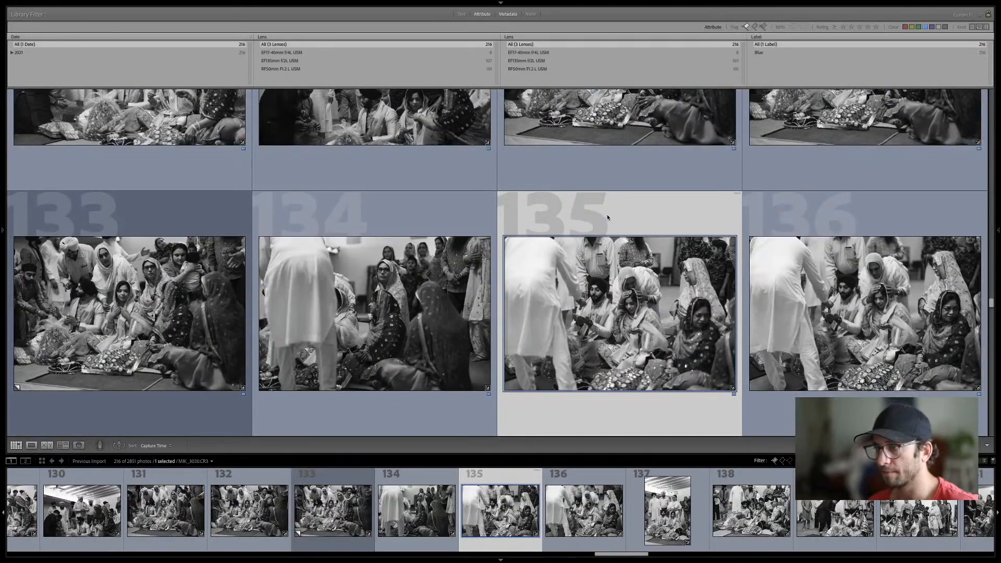
pyautogui.press('Down')
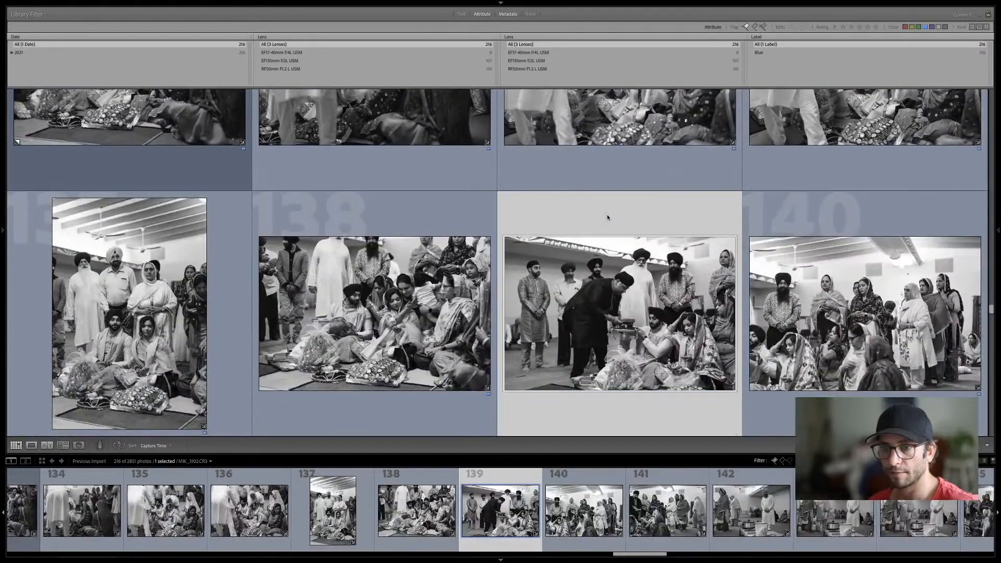
pyautogui.press('Down')
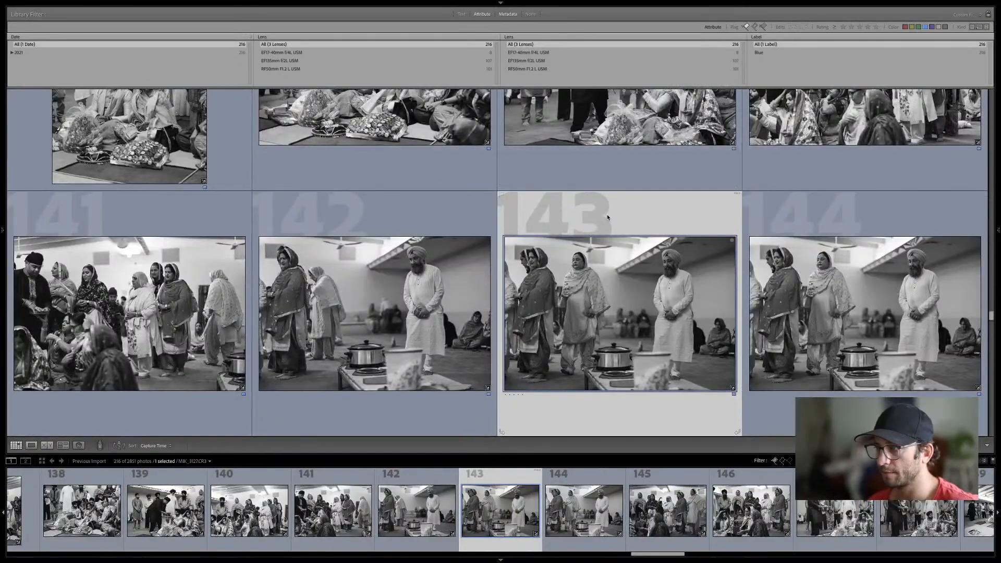
pyautogui.press('Down')
pyautogui.press('Down')
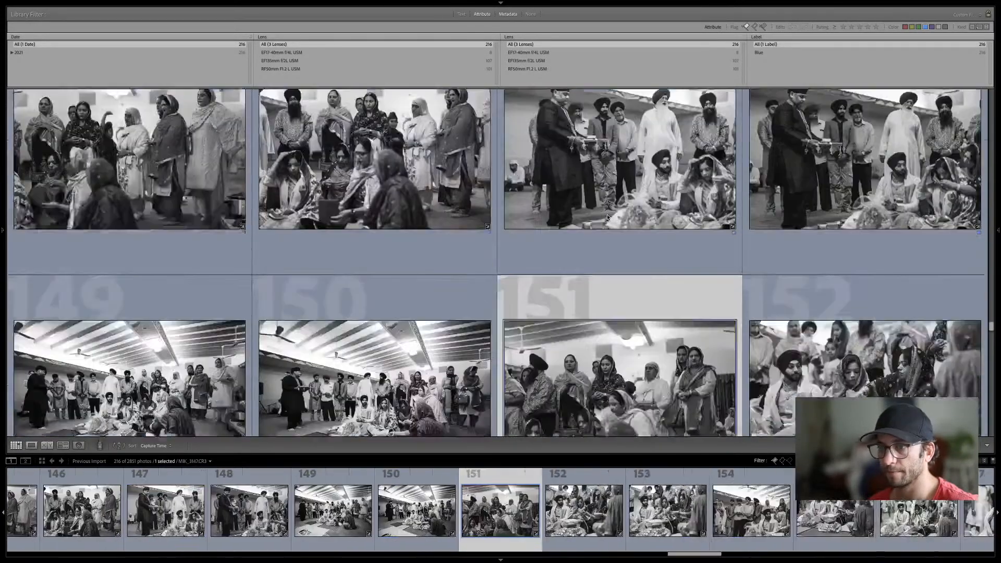
pyautogui.press('Down')
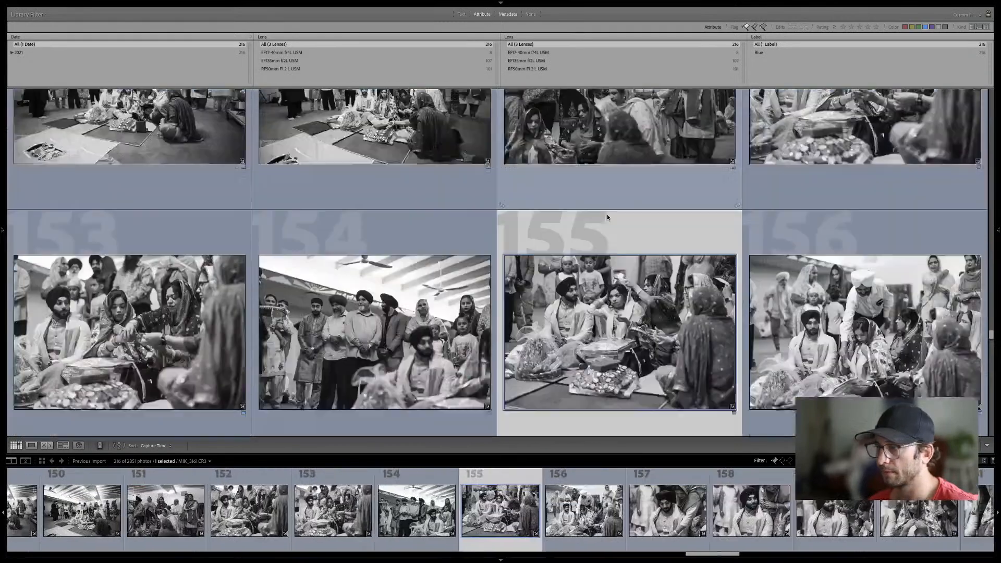
pyautogui.press('Down')
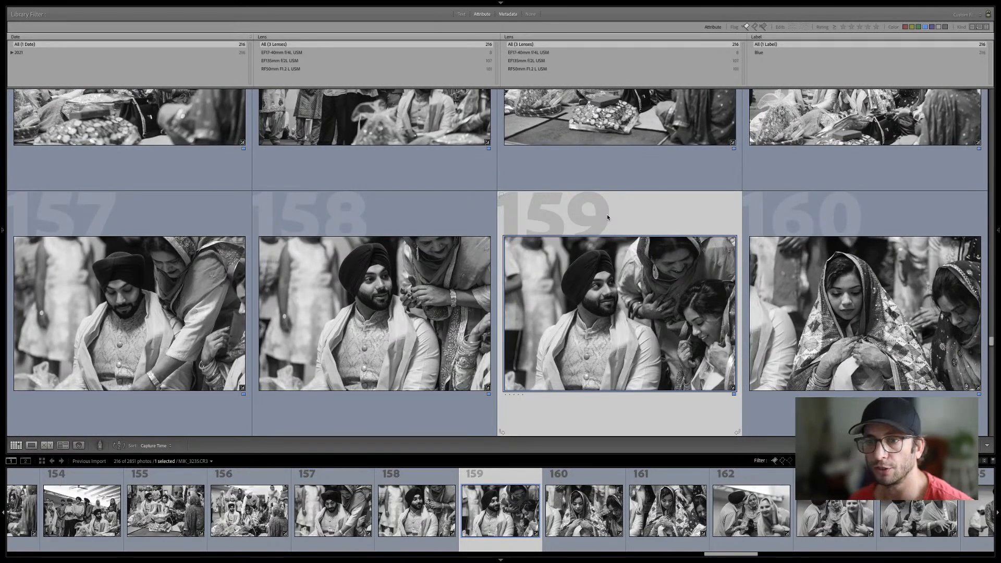
# Compare the guest portraits and the couple's close-ups in photos 161 through 172 for matching exposure and contrast
pyautogui.press('Down')
pyautogui.press('Left')
pyautogui.press('Right')
pyautogui.press('Left')
pyautogui.press('Right')
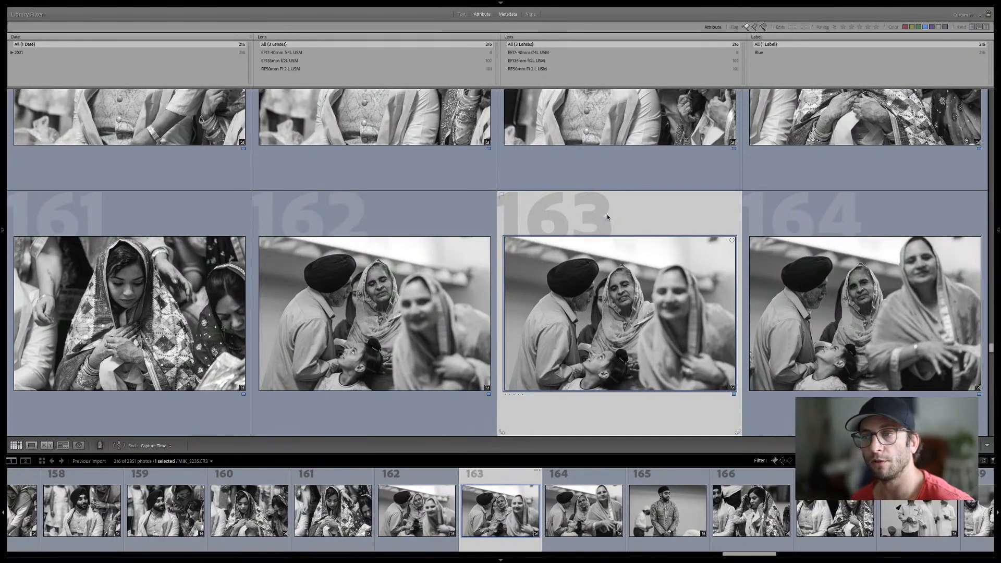
pyautogui.press('Down')
pyautogui.press('Left')
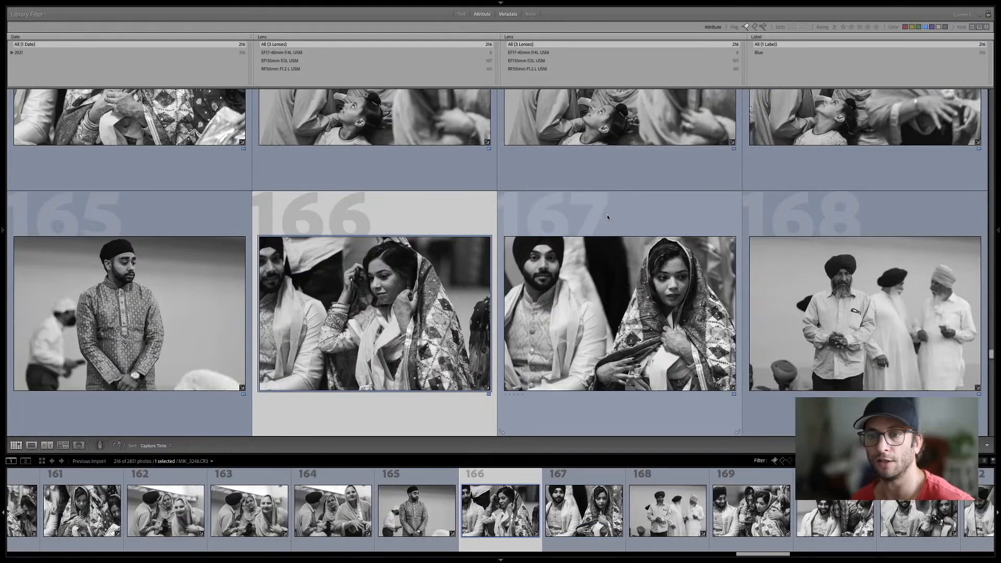
pyautogui.press('Right')
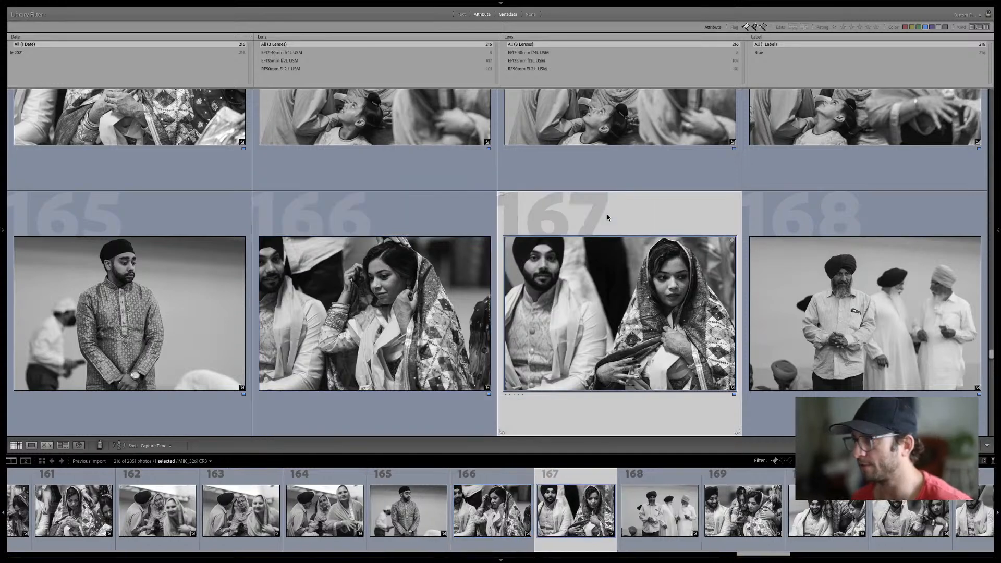
pyautogui.press('Down')
pyautogui.press('Left')
pyautogui.press('Right')
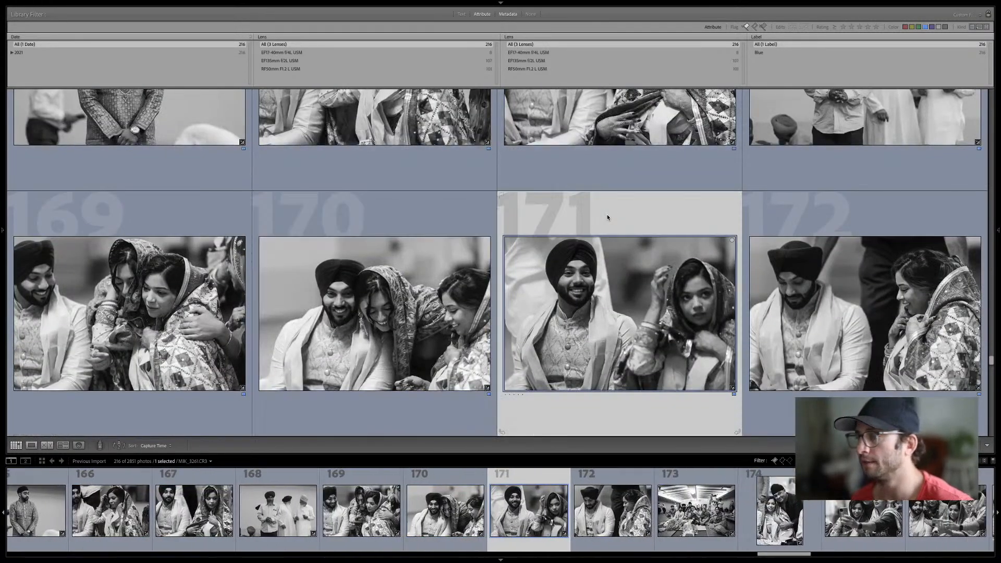
# Check photo 169 of the embracing women enlarged and compare its tones with photos 170 and 171 in the grid
pyautogui.press('Left')
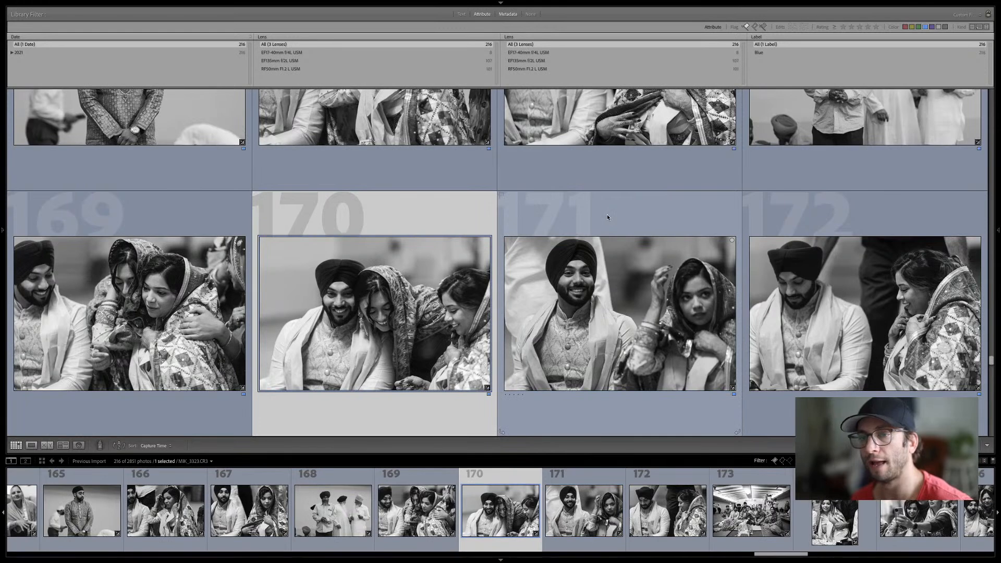
pyautogui.press('Left')
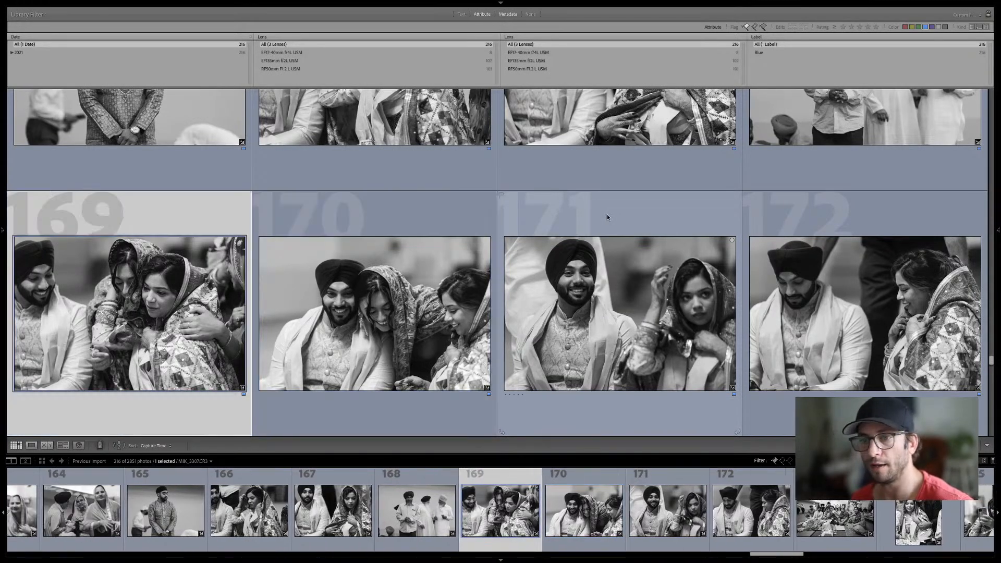
pyautogui.press('e')
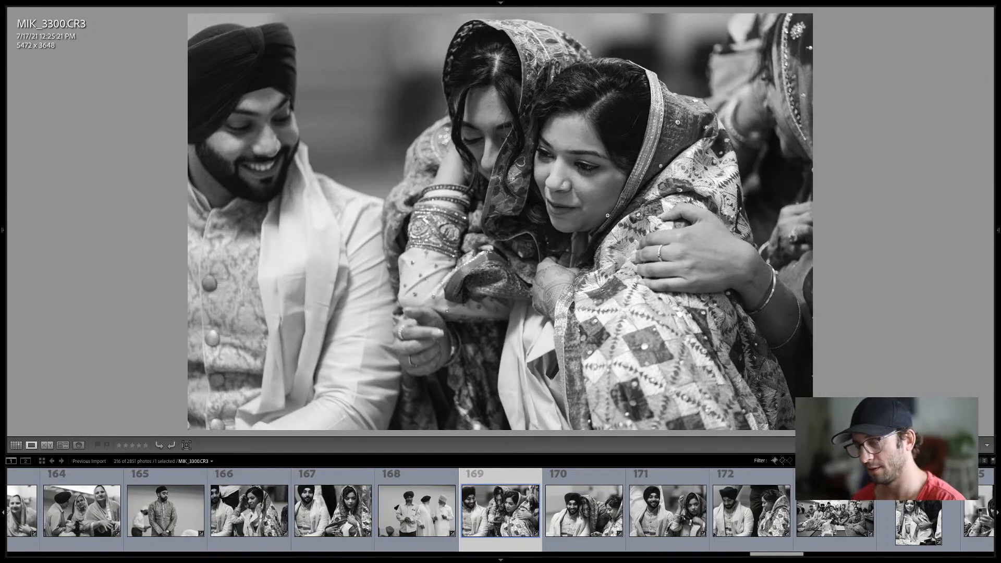
pyautogui.press('g')
pyautogui.press('Right')
pyautogui.press('Right')
pyautogui.press('Left')
# Review the group and selfie photos 173 through 180 in the grid for consistent brightness and crops
pyautogui.press('Down')
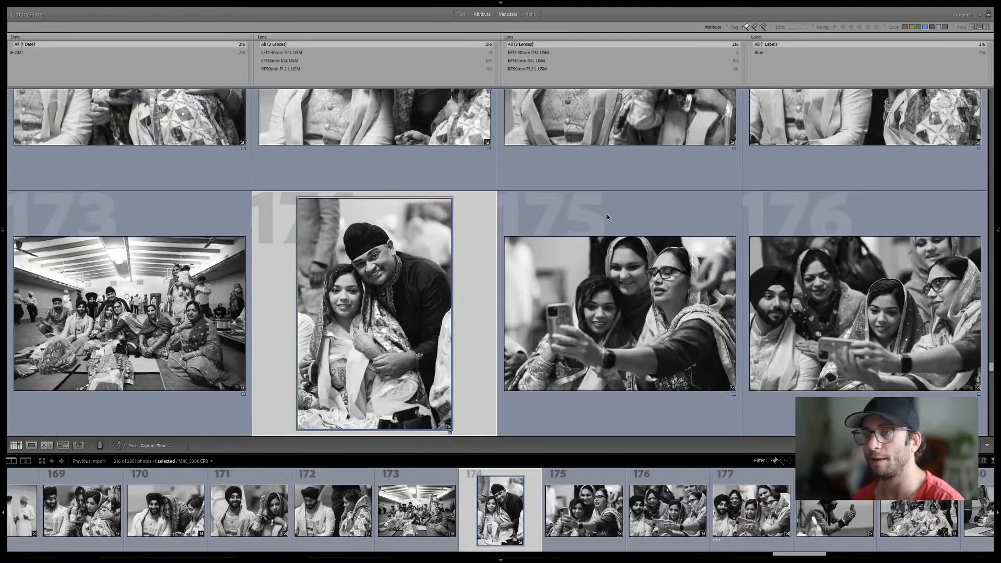
pyautogui.press('Right')
pyautogui.press('Left')
pyautogui.press('Down')
pyautogui.press('Right')
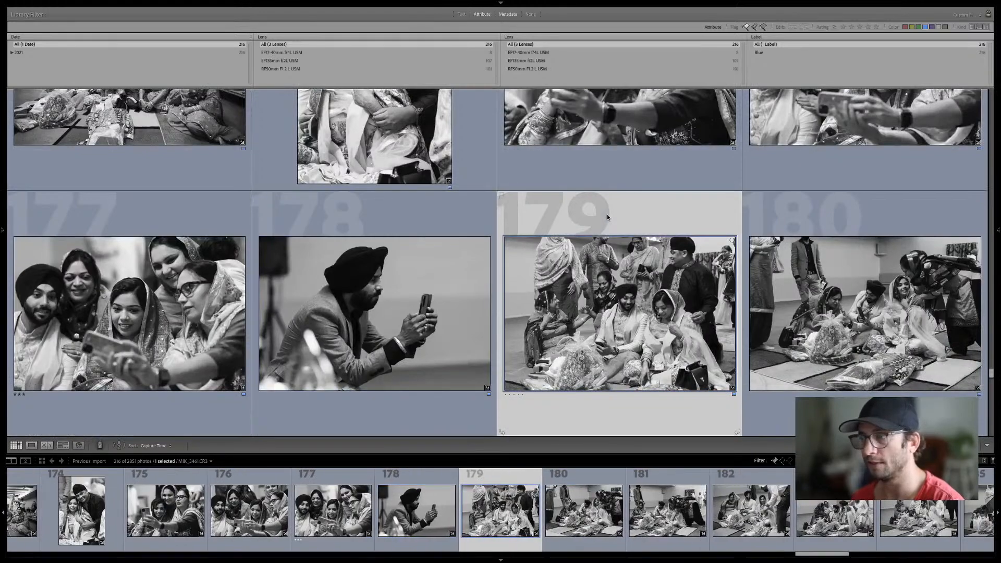
# Check photo 179 of the seated couple enlarged and compare it with photos 177 and 178 and the row below
pyautogui.press('Down')
pyautogui.press('Up')
pyautogui.press('e')
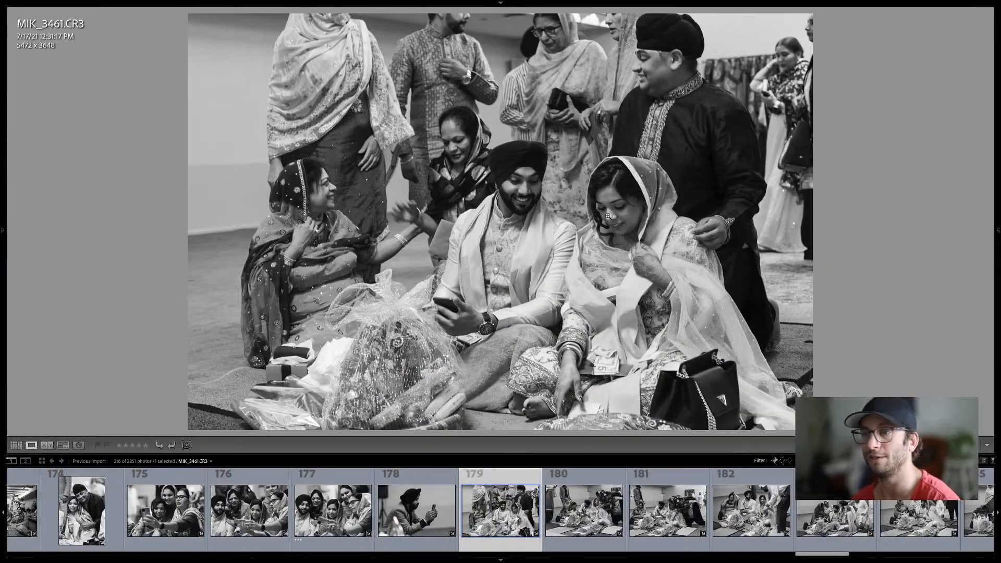
pyautogui.press('g')
pyautogui.press('Down')
pyautogui.press('Left')
pyautogui.press('Up')
pyautogui.press('Left')
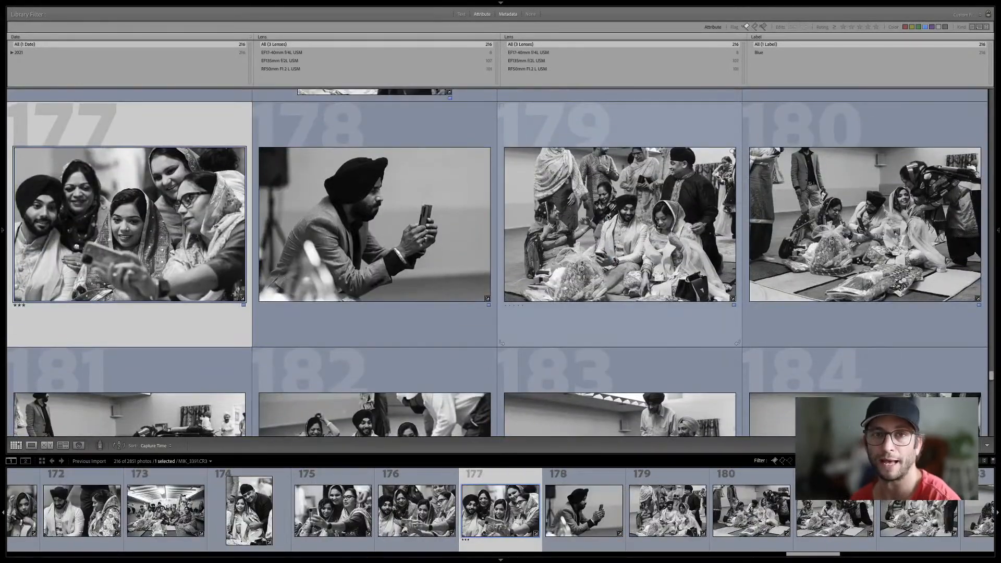
# Review the seated family photos 181 through 188 in the grid, comparing their exposure and framing
pyautogui.press('Right')
pyautogui.press('Right')
pyautogui.press('Down')
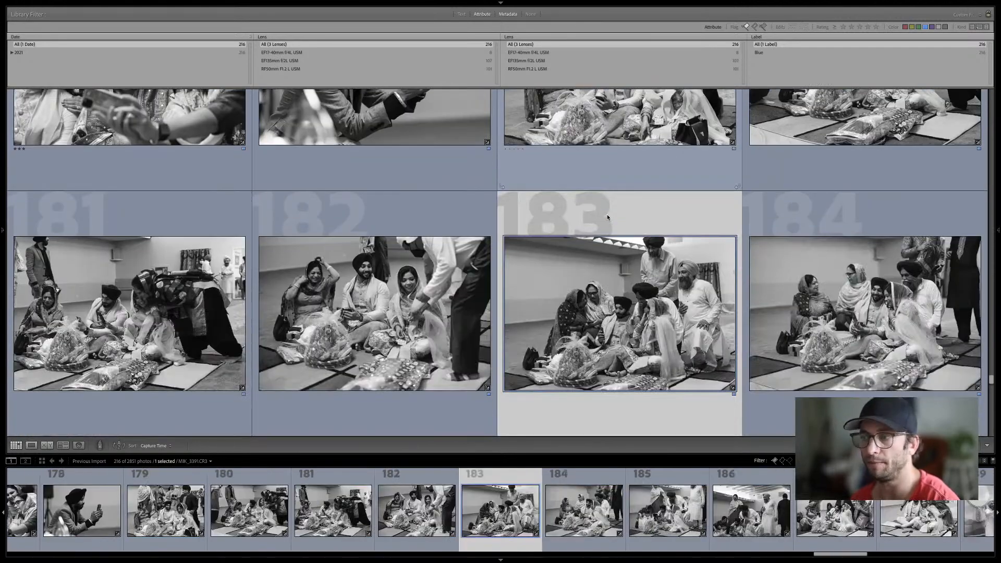
pyautogui.press('Left')
pyautogui.press('Down')
pyautogui.press('Right')
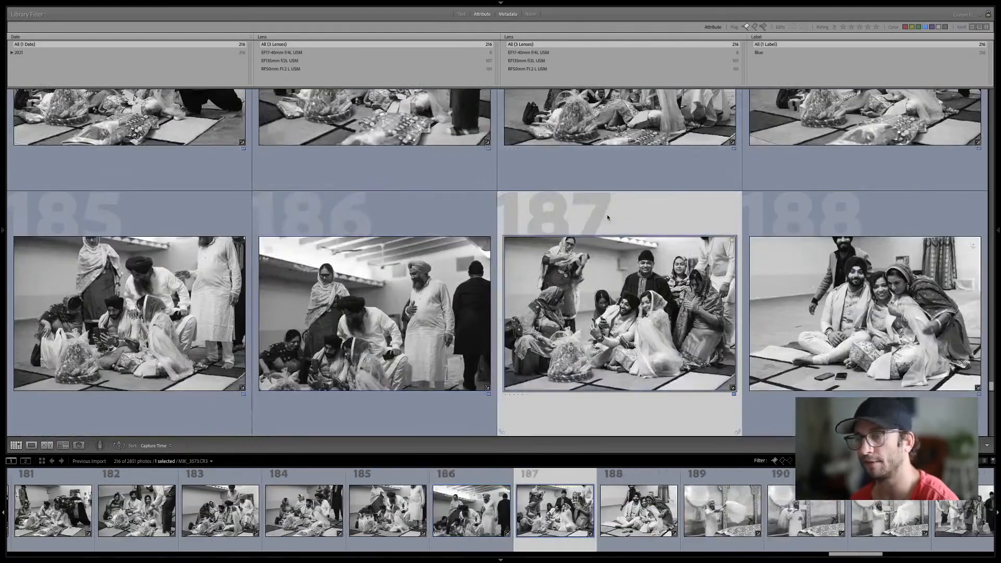
# Inspect photo 187 of the laughing couple enlarged, and return to the grid to compare it with its neighbours
pyautogui.press('Down')
pyautogui.press('Up')
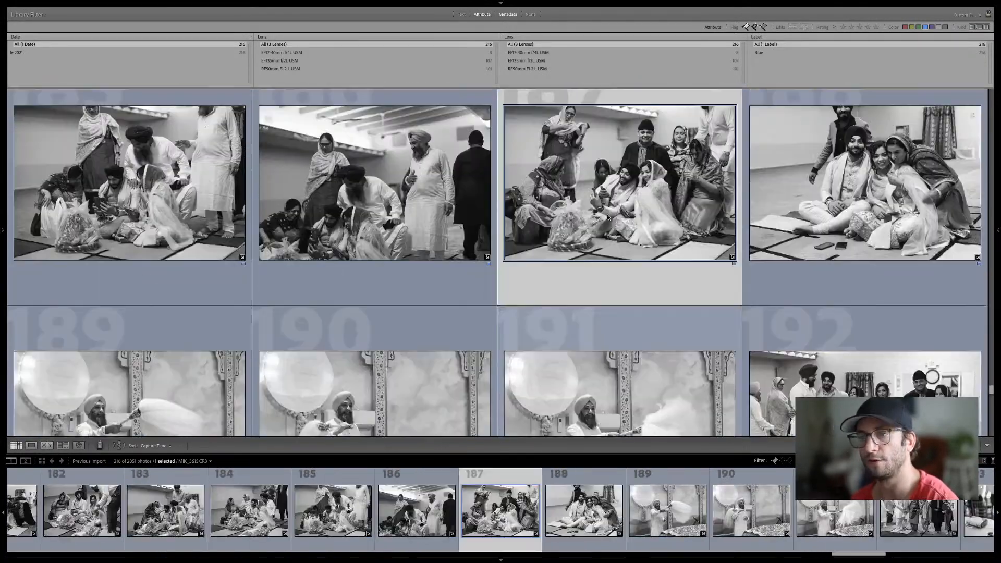
pyautogui.press('e')
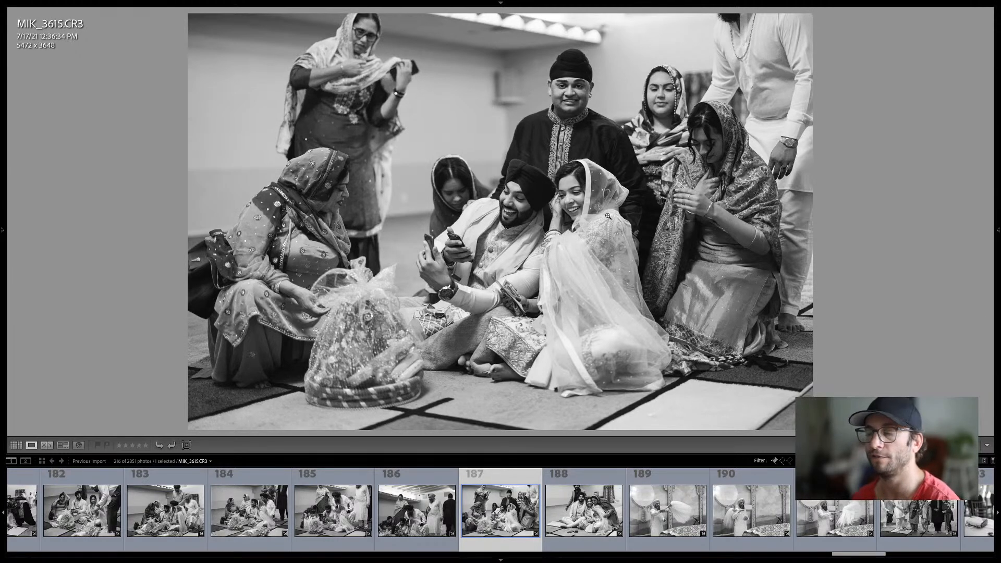
pyautogui.press('g')
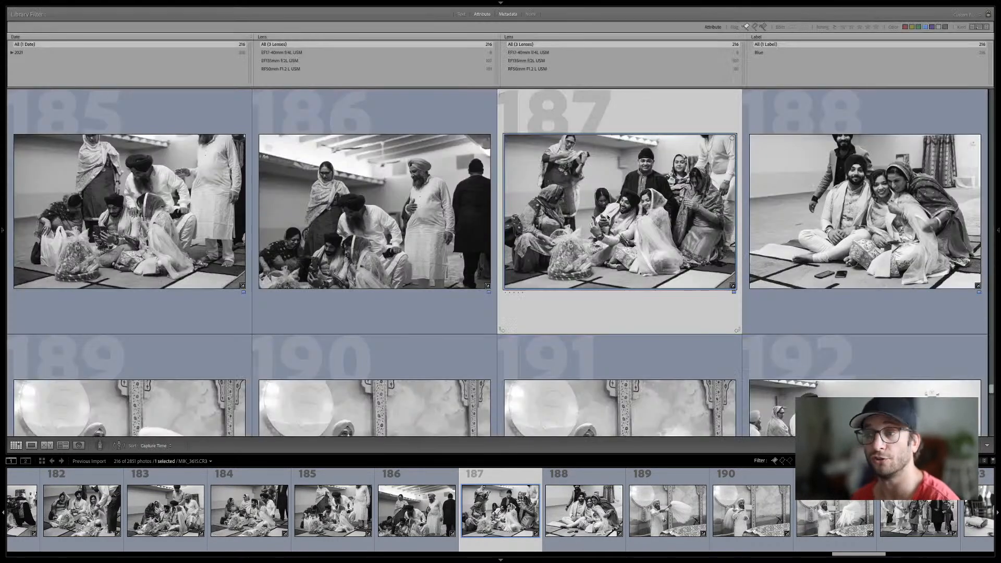
# Compare photos 189, 190 and 191 of the man waving the whisk for matching brightness and contrast
pyautogui.press('Down')
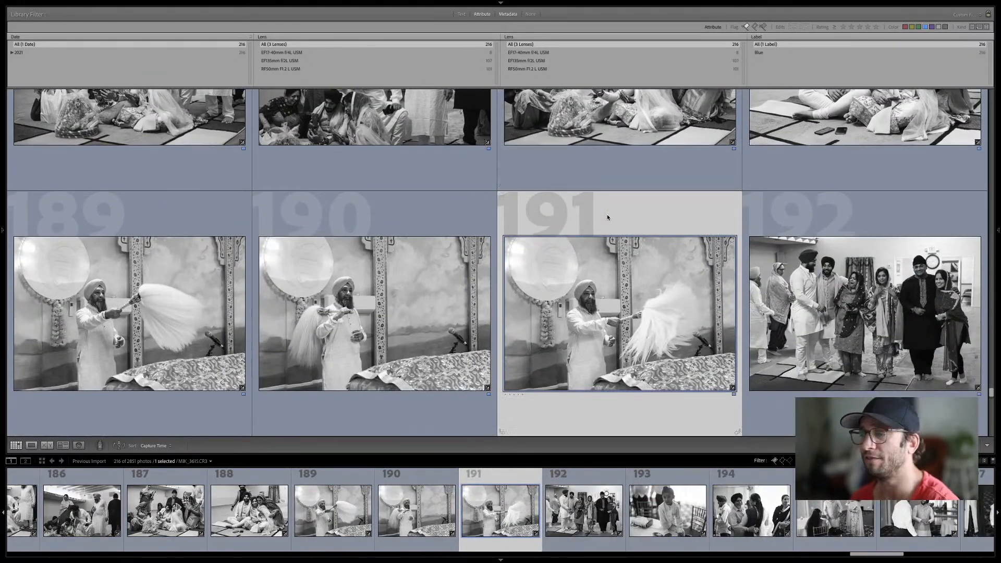
pyautogui.press('Left')
pyautogui.press('Left')
pyautogui.press('Right')
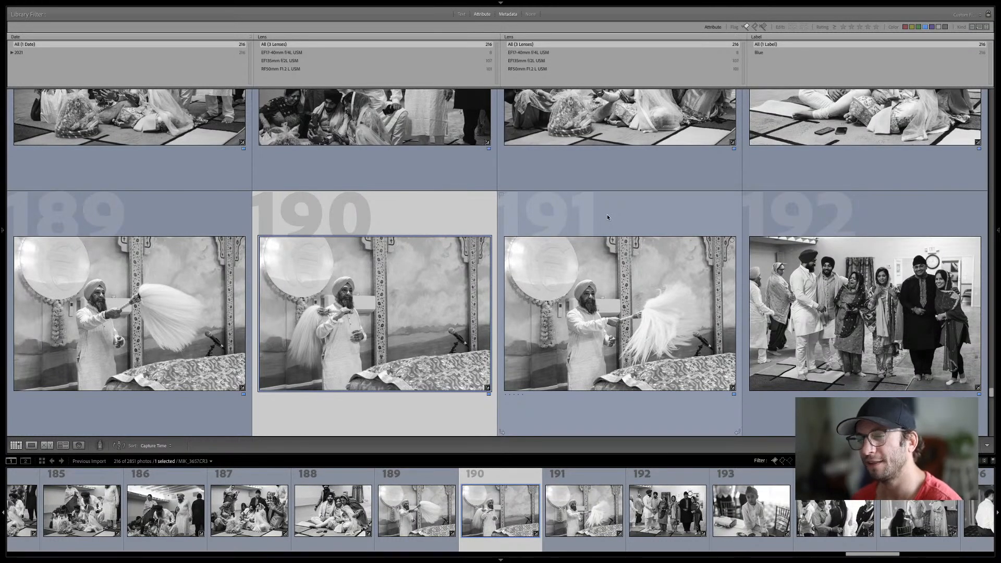
pyautogui.press('Right')
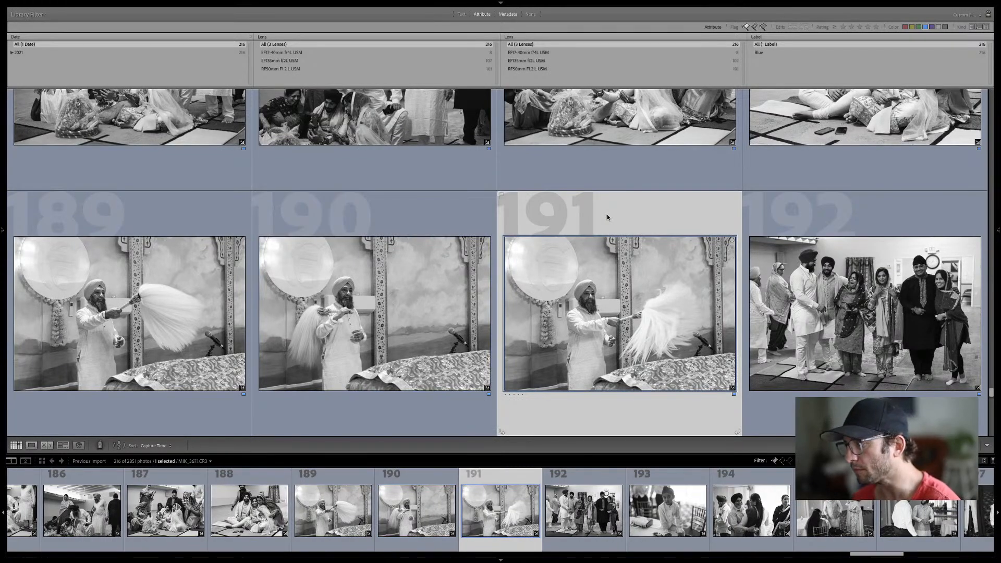
# Review the reception photos 193 through 204 row by row for consistent exposure, contrast and crops
pyautogui.press('Down')
pyautogui.press('Left')
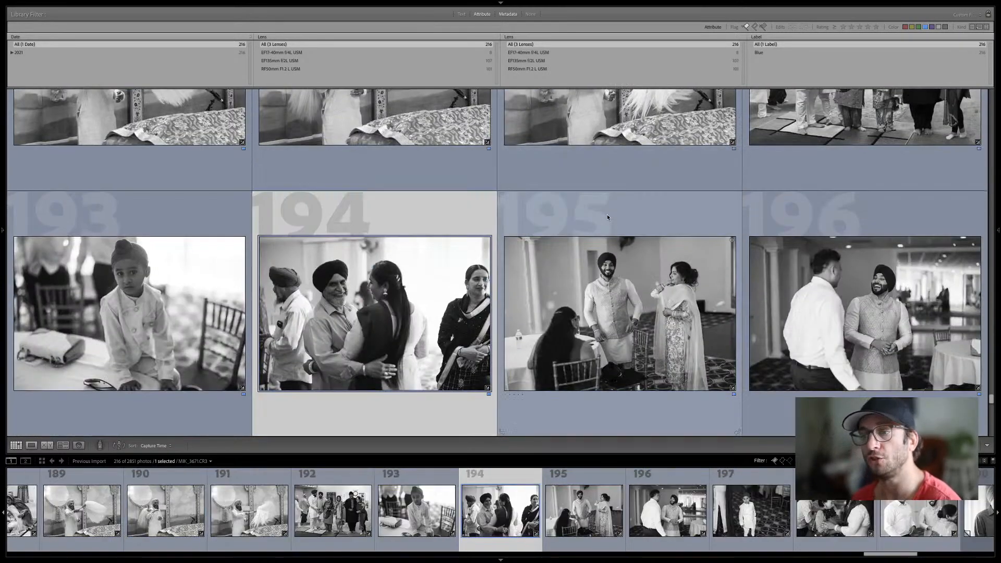
pyautogui.press('Right')
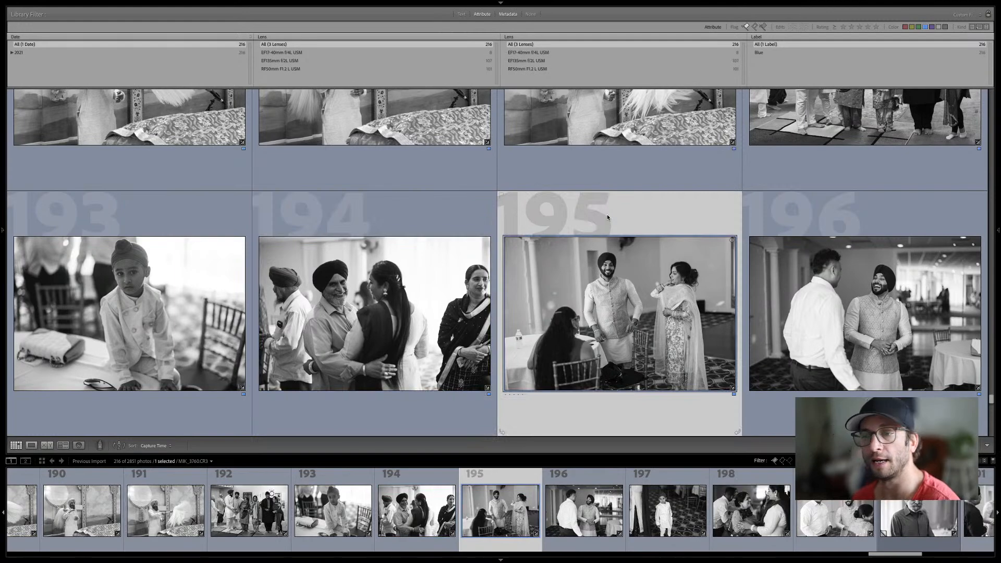
pyautogui.press('Down')
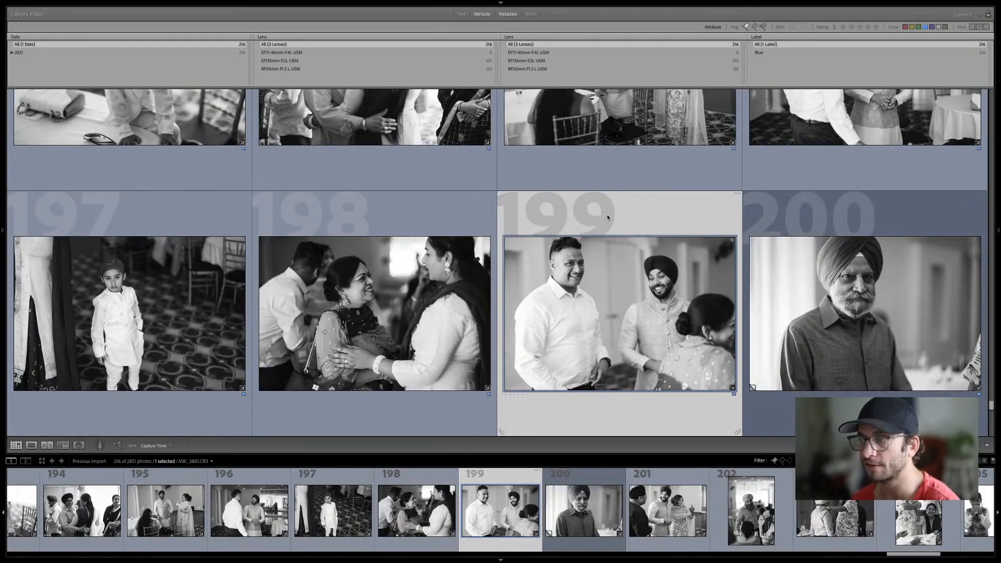
pyautogui.press('Left')
pyautogui.press('Down')
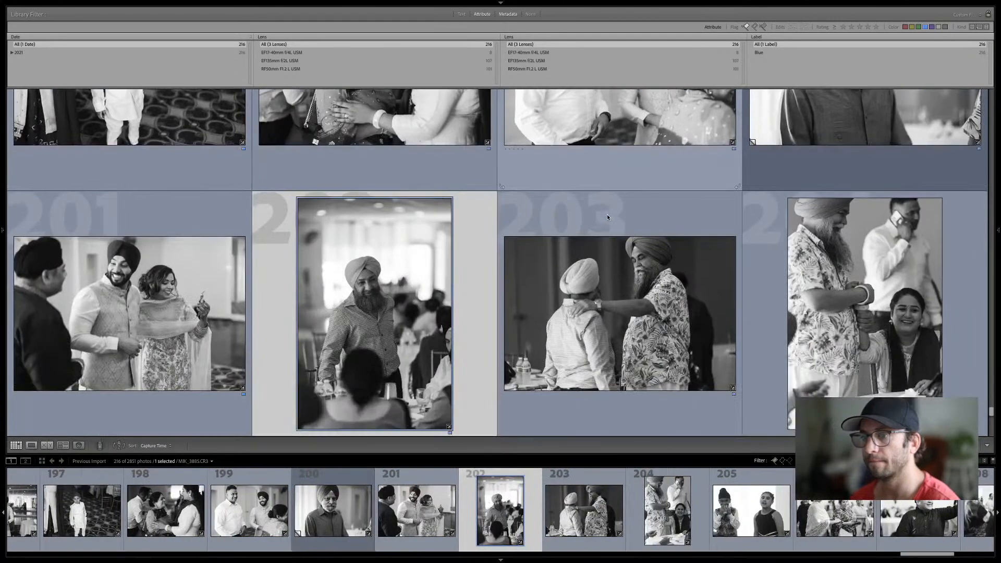
# Review the last reception photos, 205 through 216, row by row for consistent exposure, contrast and crops
pyautogui.press('Right')
pyautogui.press('Down')
pyautogui.press('Left')
pyautogui.press('Right')
pyautogui.press('Down')
pyautogui.press('Left')
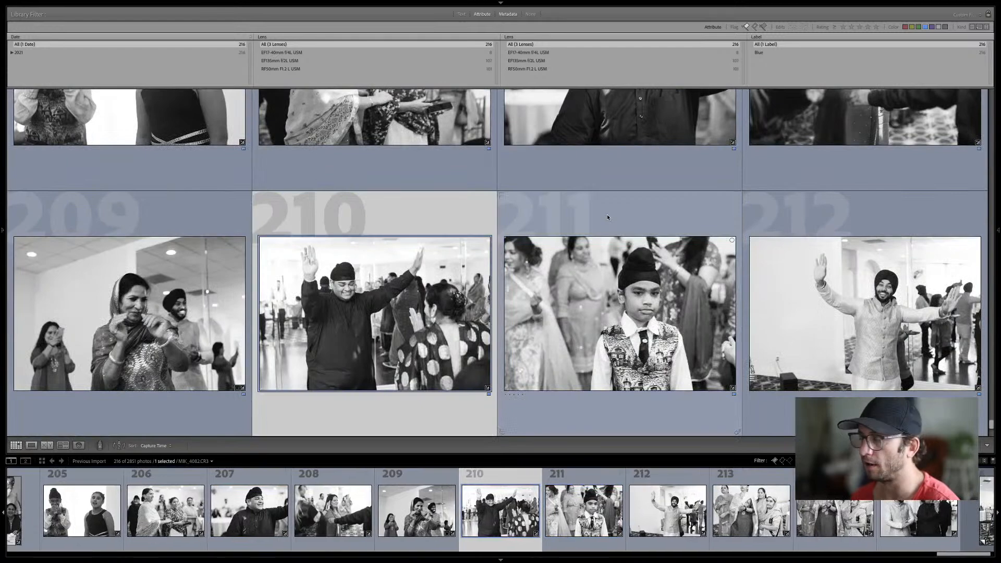
pyautogui.press('Right')
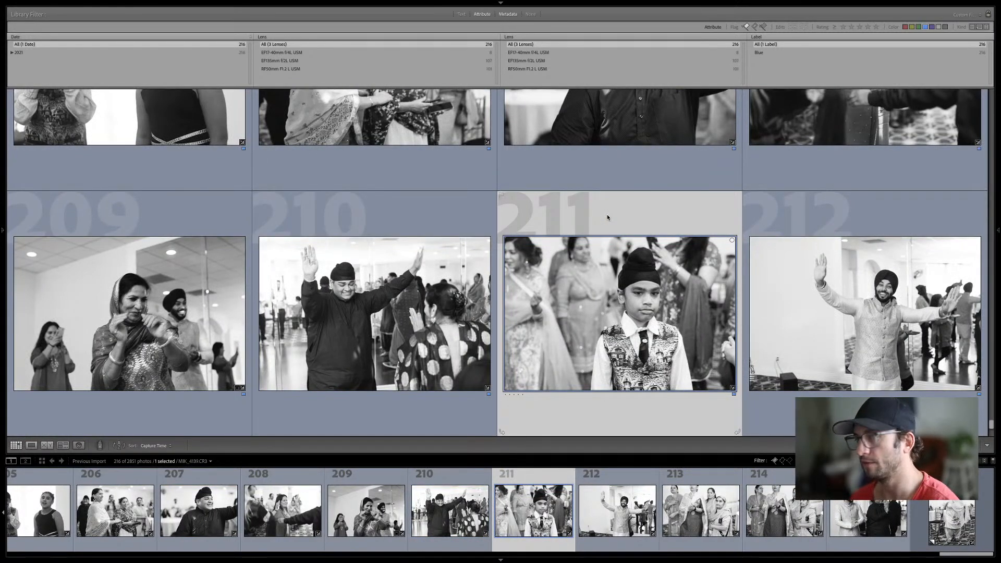
pyautogui.press('Down')
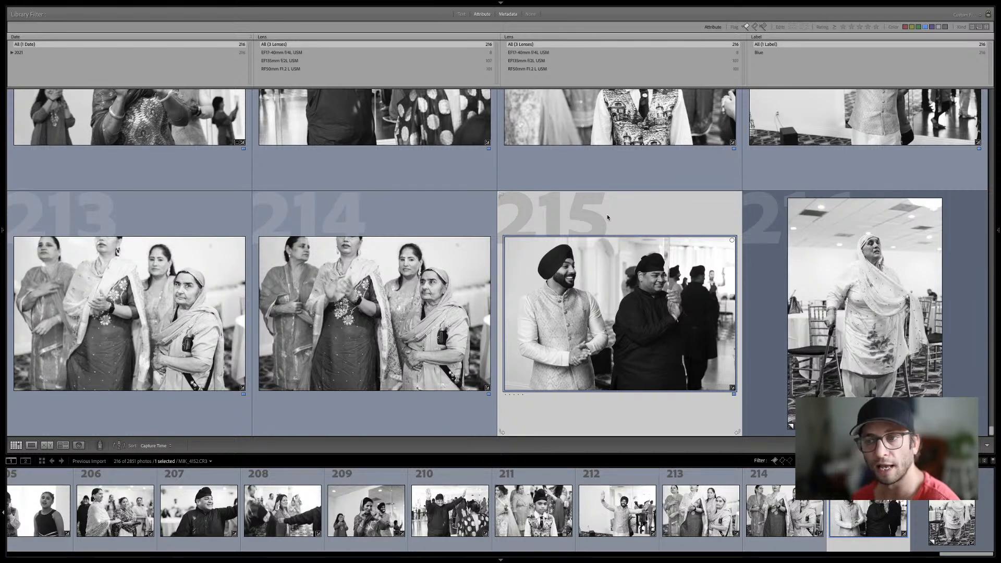
pyautogui.press('Left')
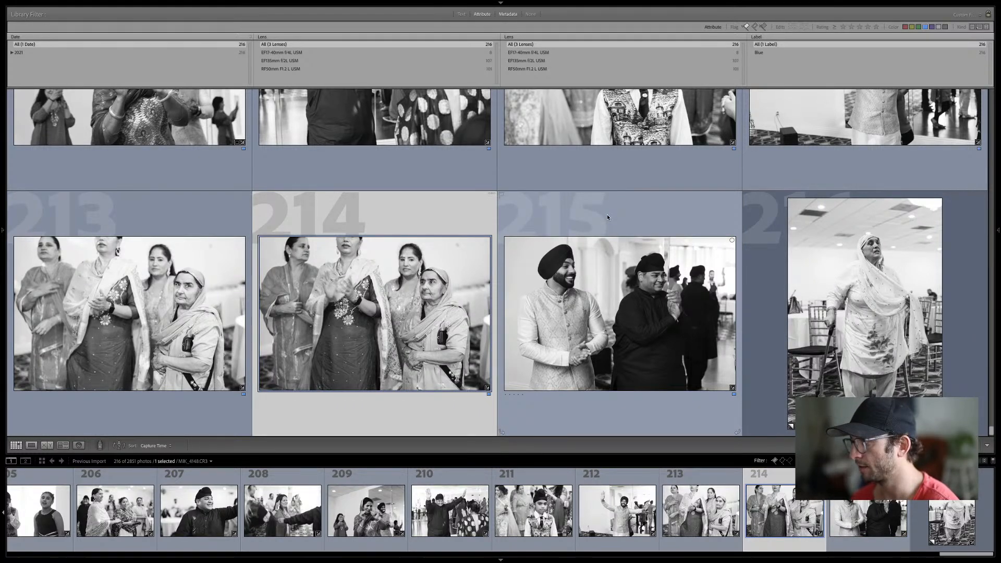
pyautogui.press('Right')
pyautogui.press('Right')
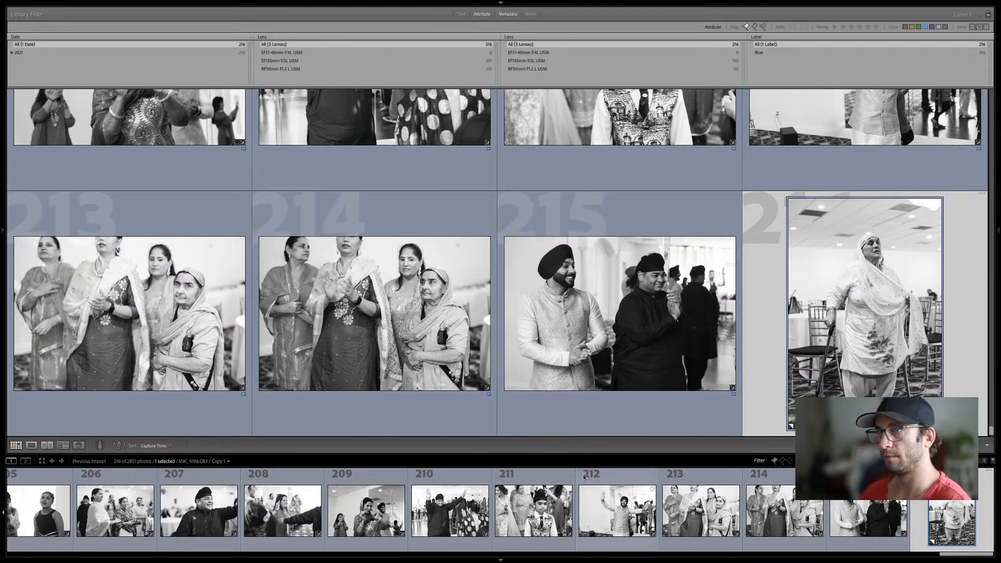
# Lift the blue label filter so the grid shows the colour photos together with the black-and-white ones
pyautogui.press('super+l')
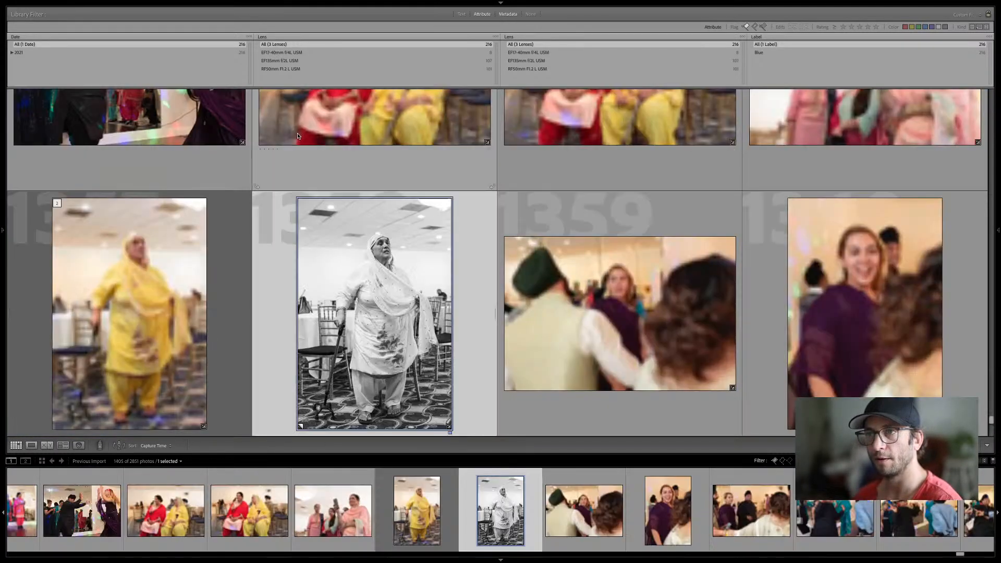
pyautogui.click(100, 36)
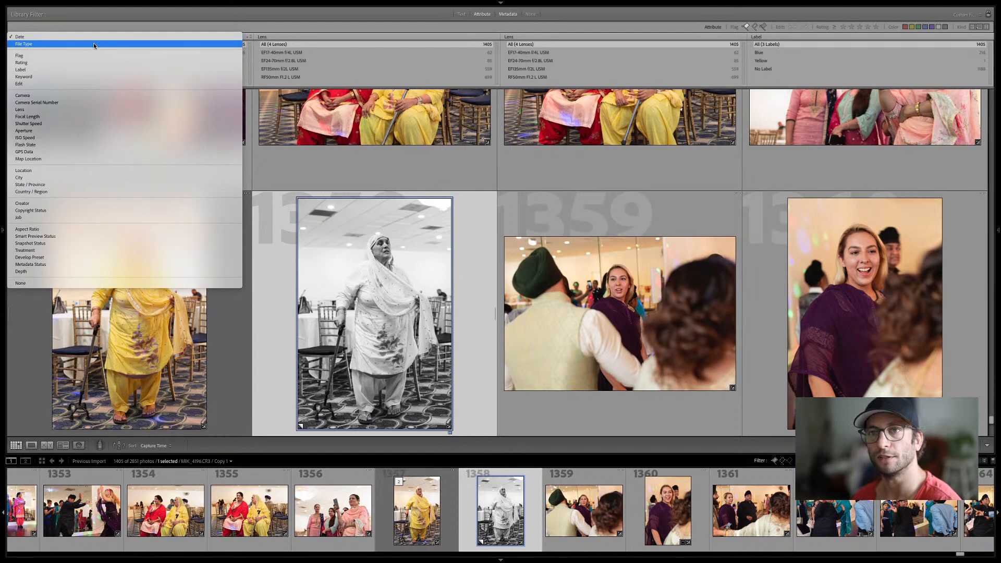
pyautogui.click(298, 22)
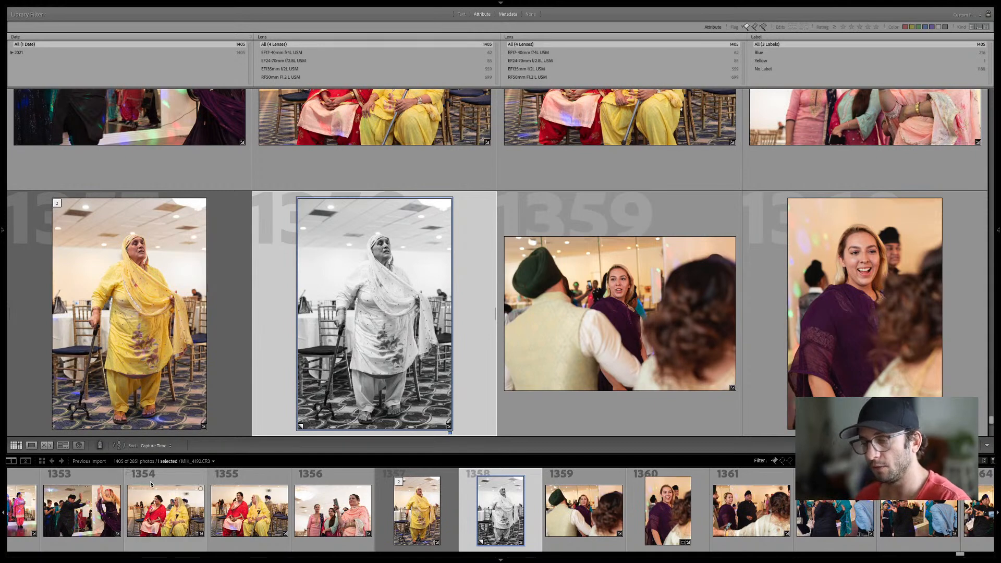
# Select all the filtered photos, show the side panels and open the export settings for the selection
pyautogui.click(960, 552)
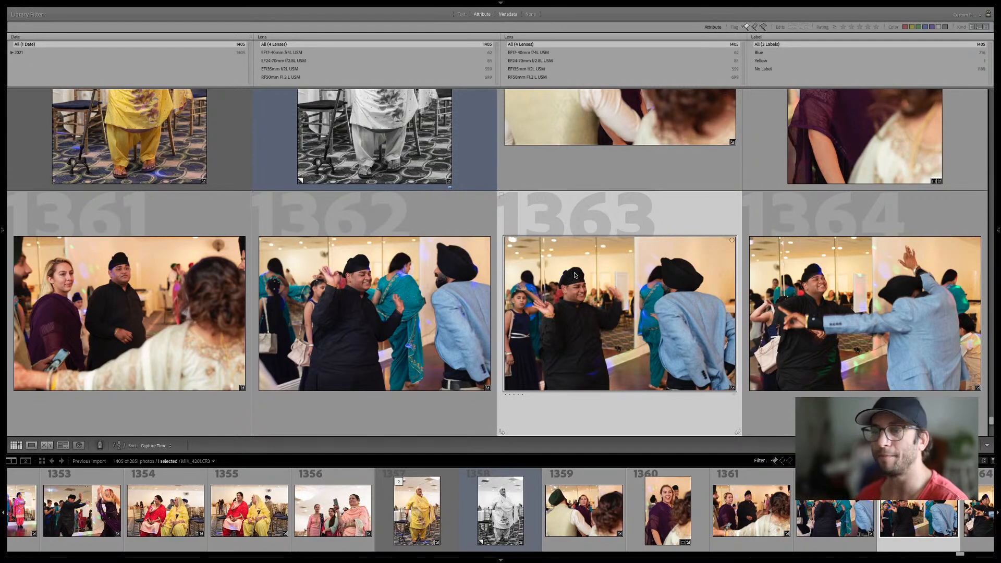
pyautogui.press('super+a')
pyautogui.press('Tab')
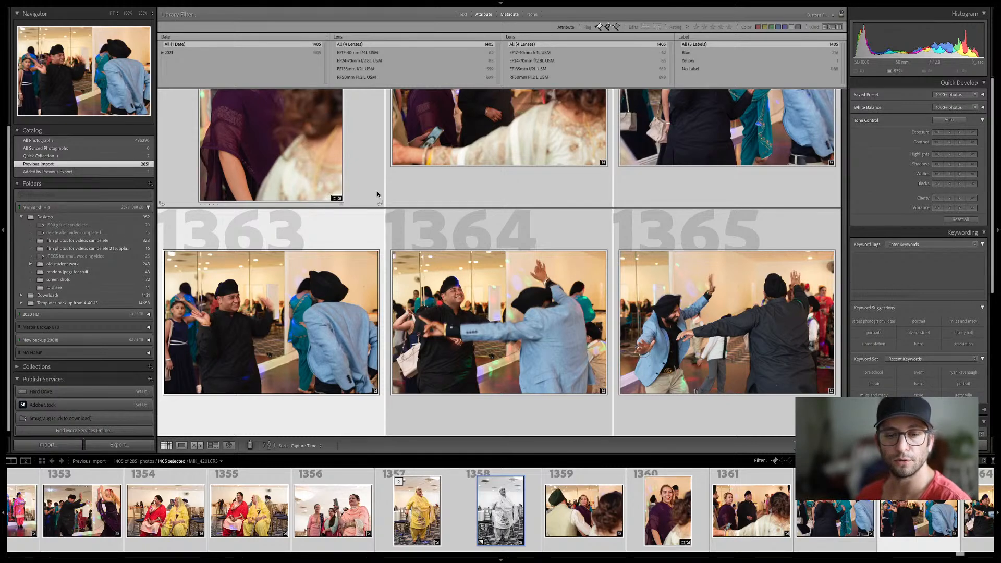
pyautogui.press('super+shift+e')
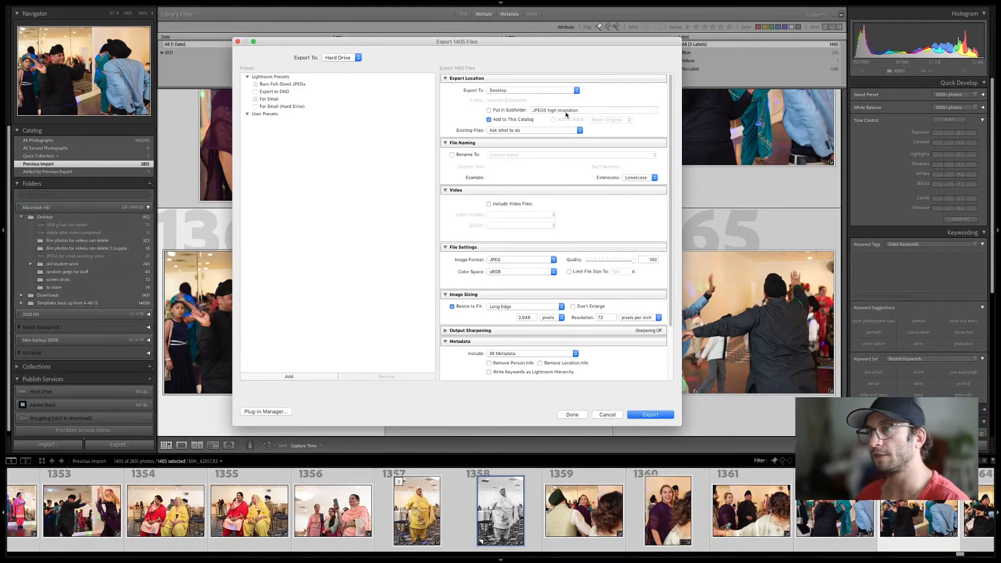
# Set the export location to the same folder as the original photo, in a subfolder named "JPEGS high resolution"
pyautogui.click(533, 90)
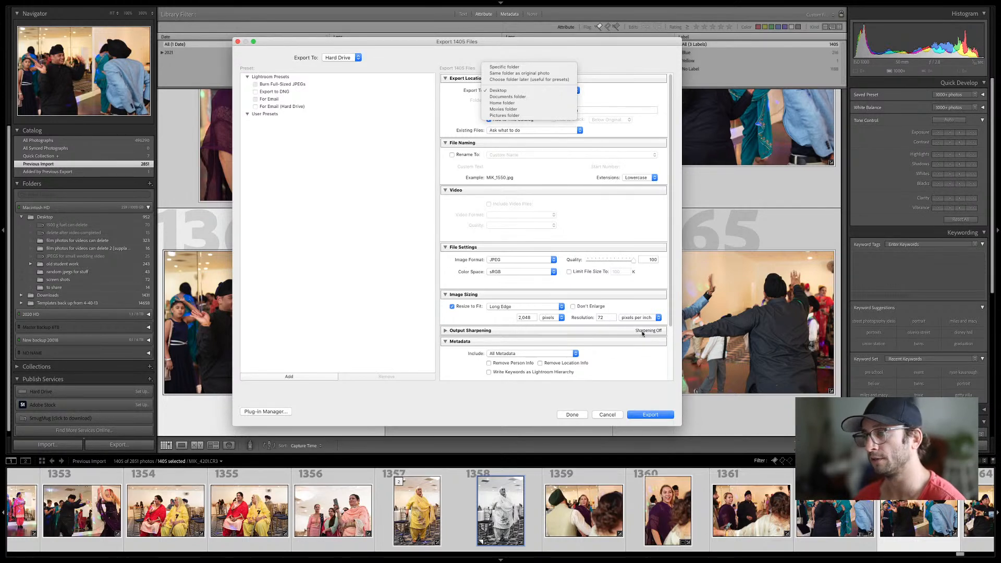
pyautogui.click(506, 74)
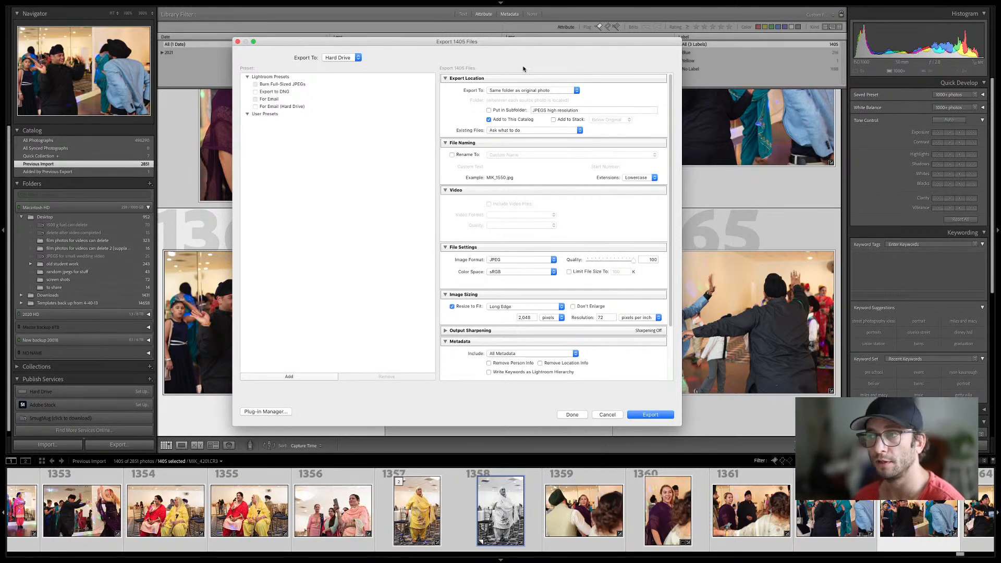
pyautogui.click(508, 111)
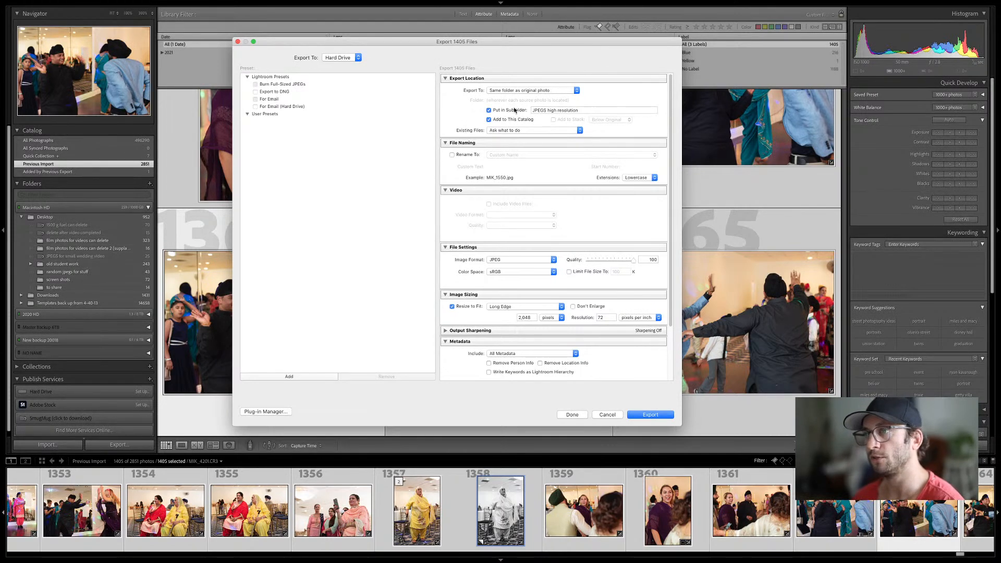
pyautogui.click(593, 111)
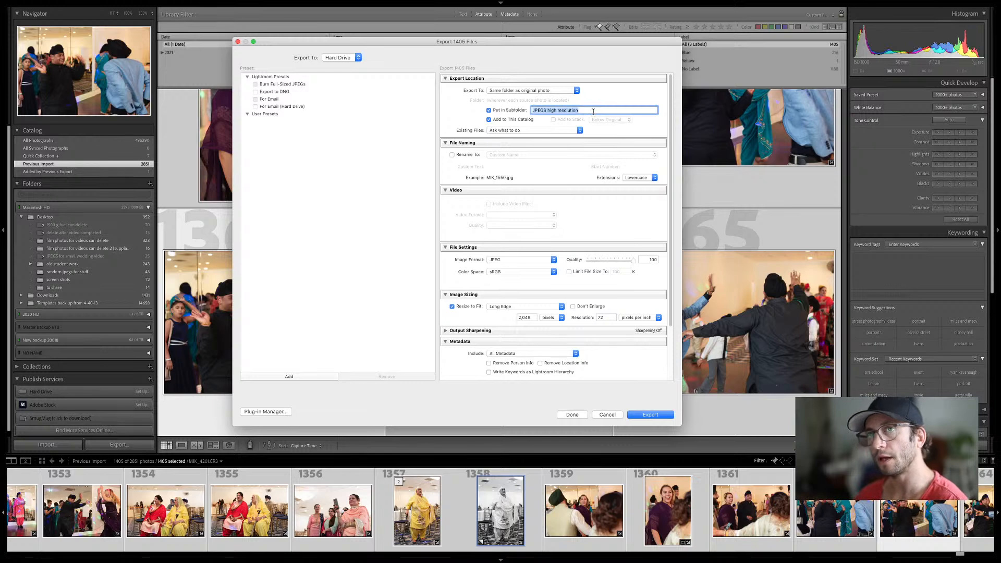
pyautogui.click(592, 111)
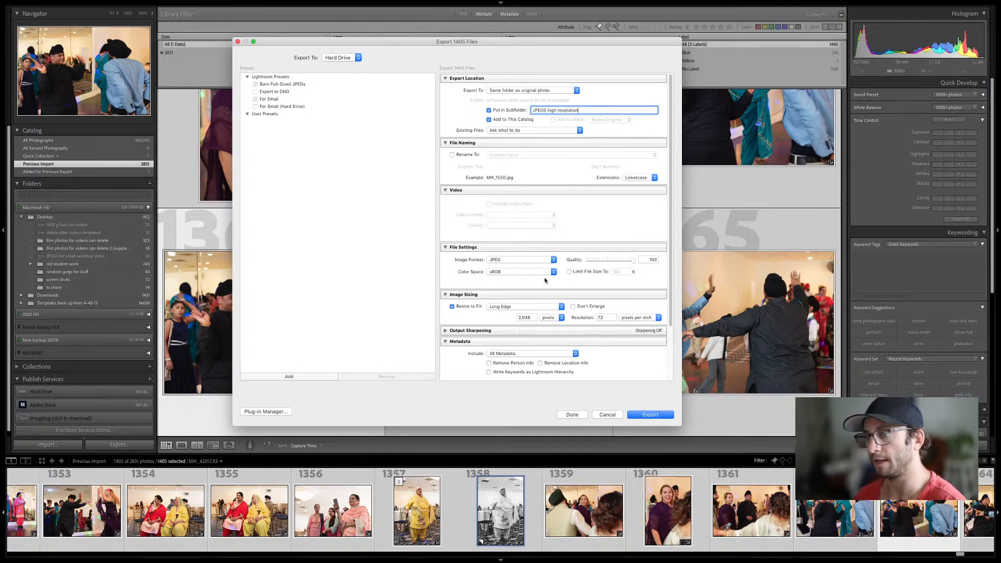
# Turn off Resize to Fit, clear the resolution value, and export the selected photos as JPEGs
pyautogui.click(453, 307)
pyautogui.doubleClick(616, 319)
pyautogui.press('BackSpace')
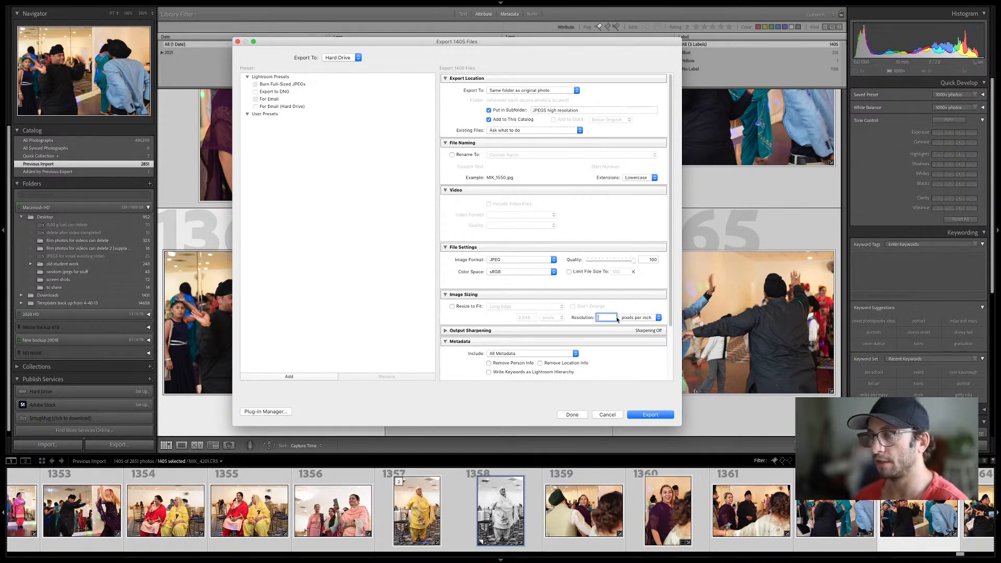
pyautogui.click(624, 307)
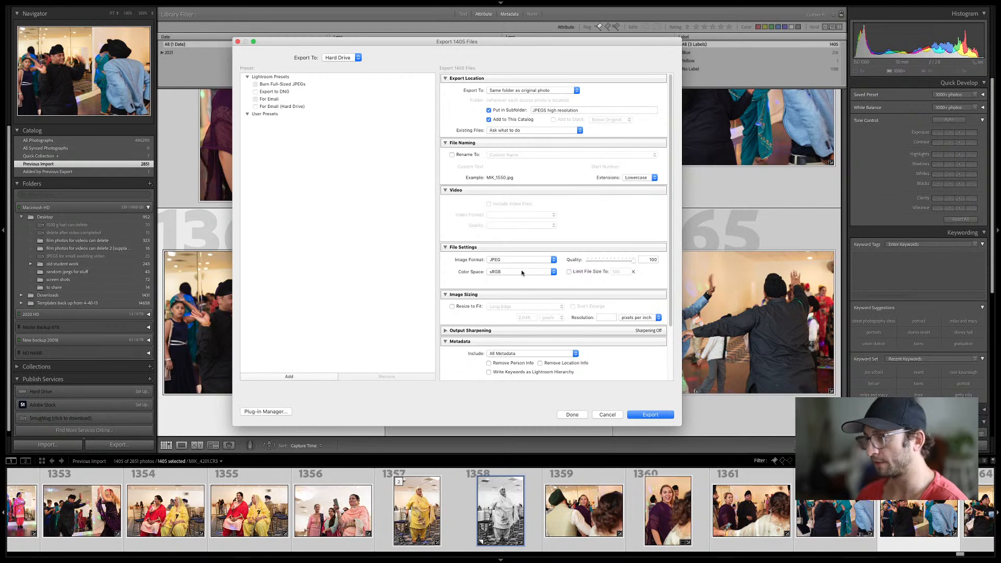
pyautogui.click(652, 415)
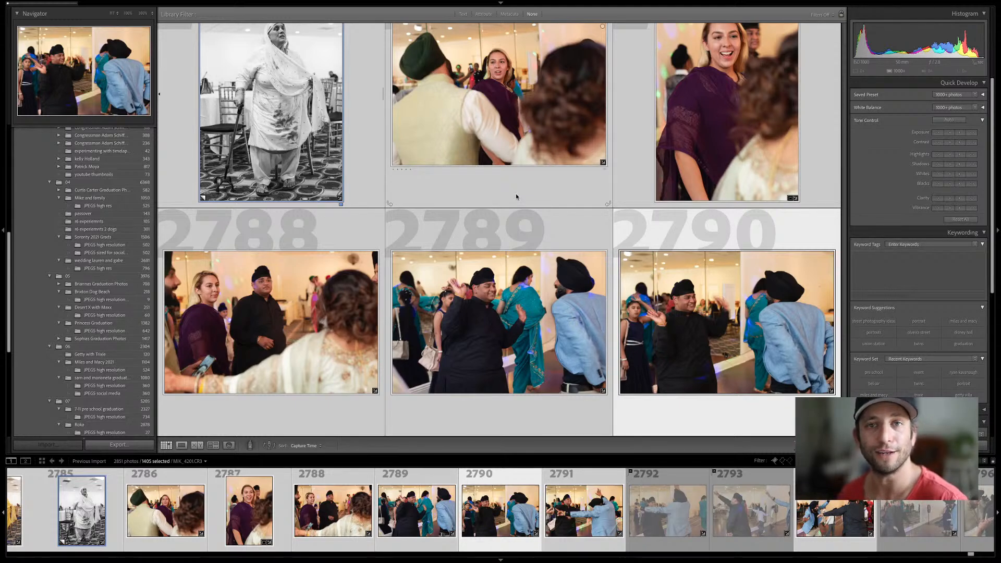
# Switch to Google Chrome and end the live stream in YouTube Studio
pyautogui.press('super+Tab')
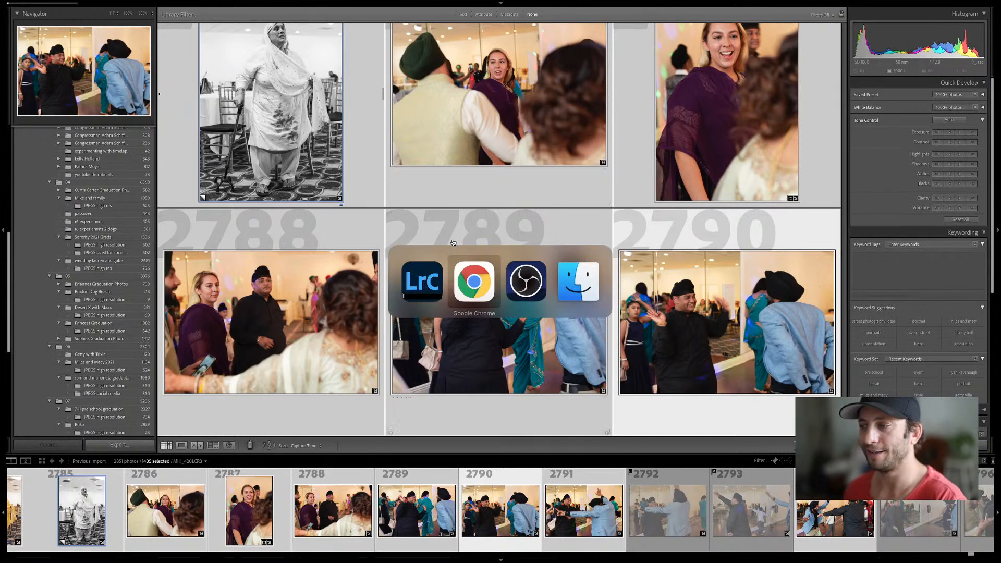
pyautogui.click(474, 284)
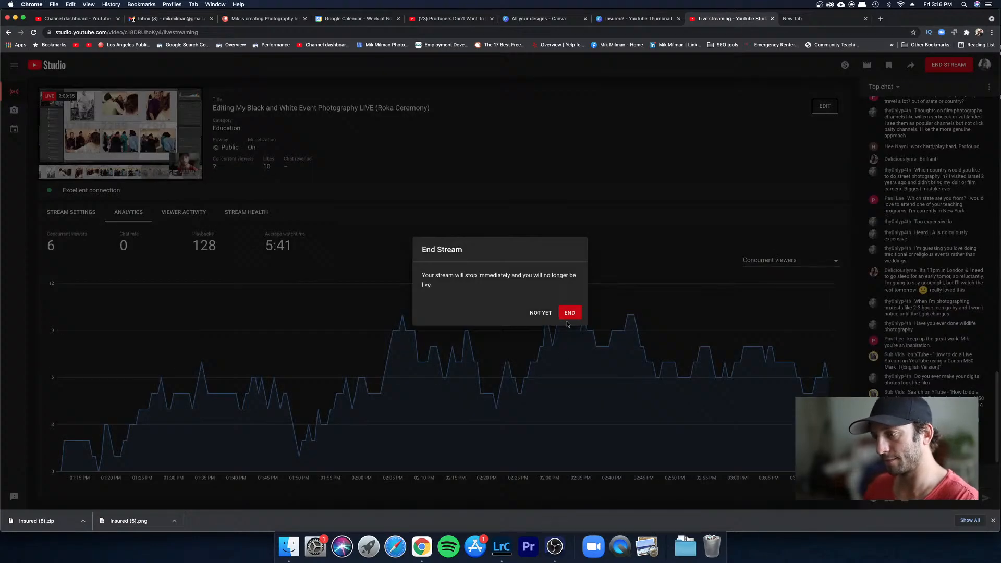
pyautogui.click(570, 314)
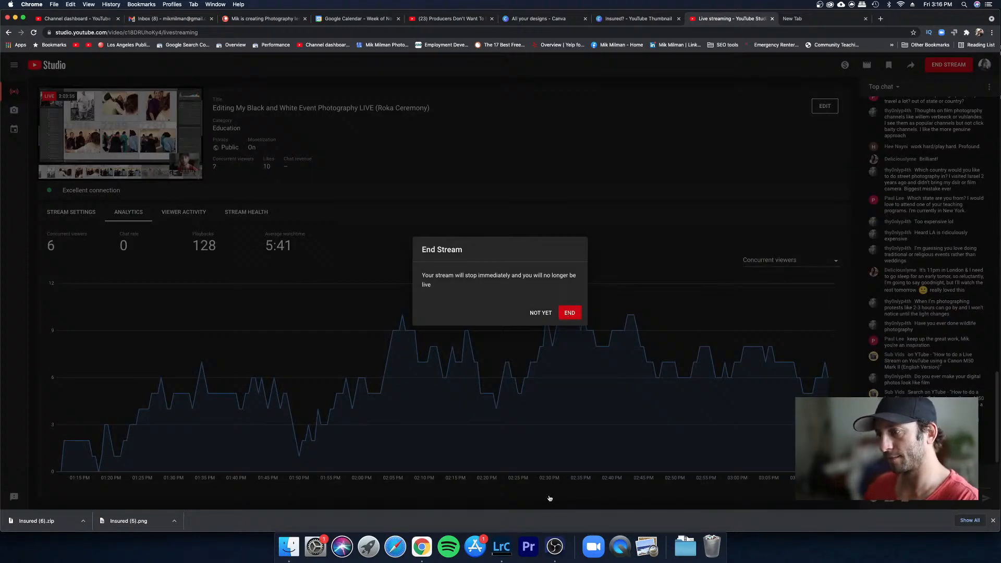